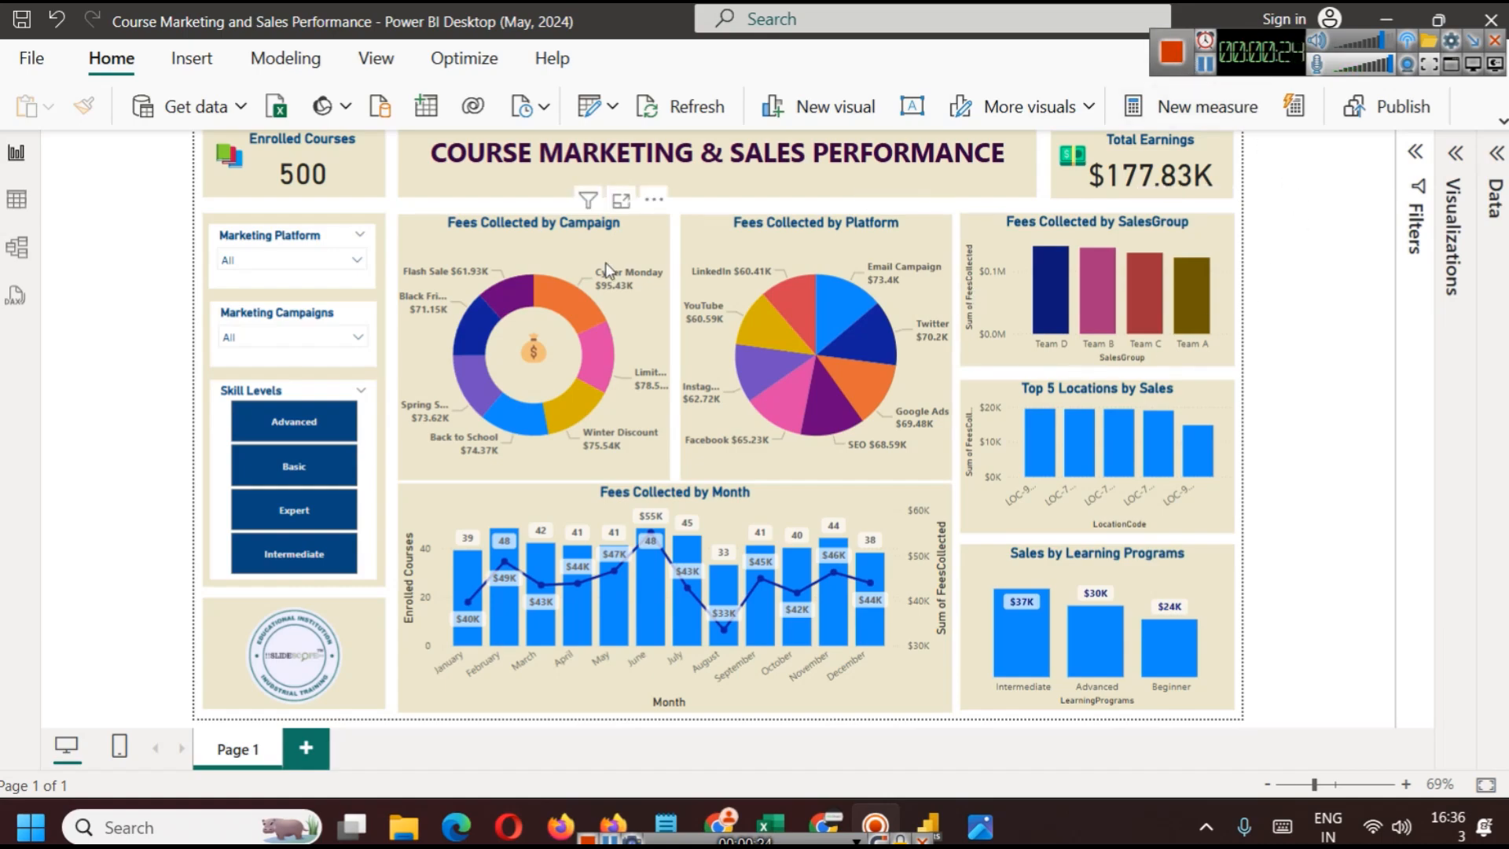
Filter the dashboard by the marketing platforms Facebook, Google Ads and Instagram one at a time, and restore all platforms
{"action": "left_click", "coordinate": [254, 260]}
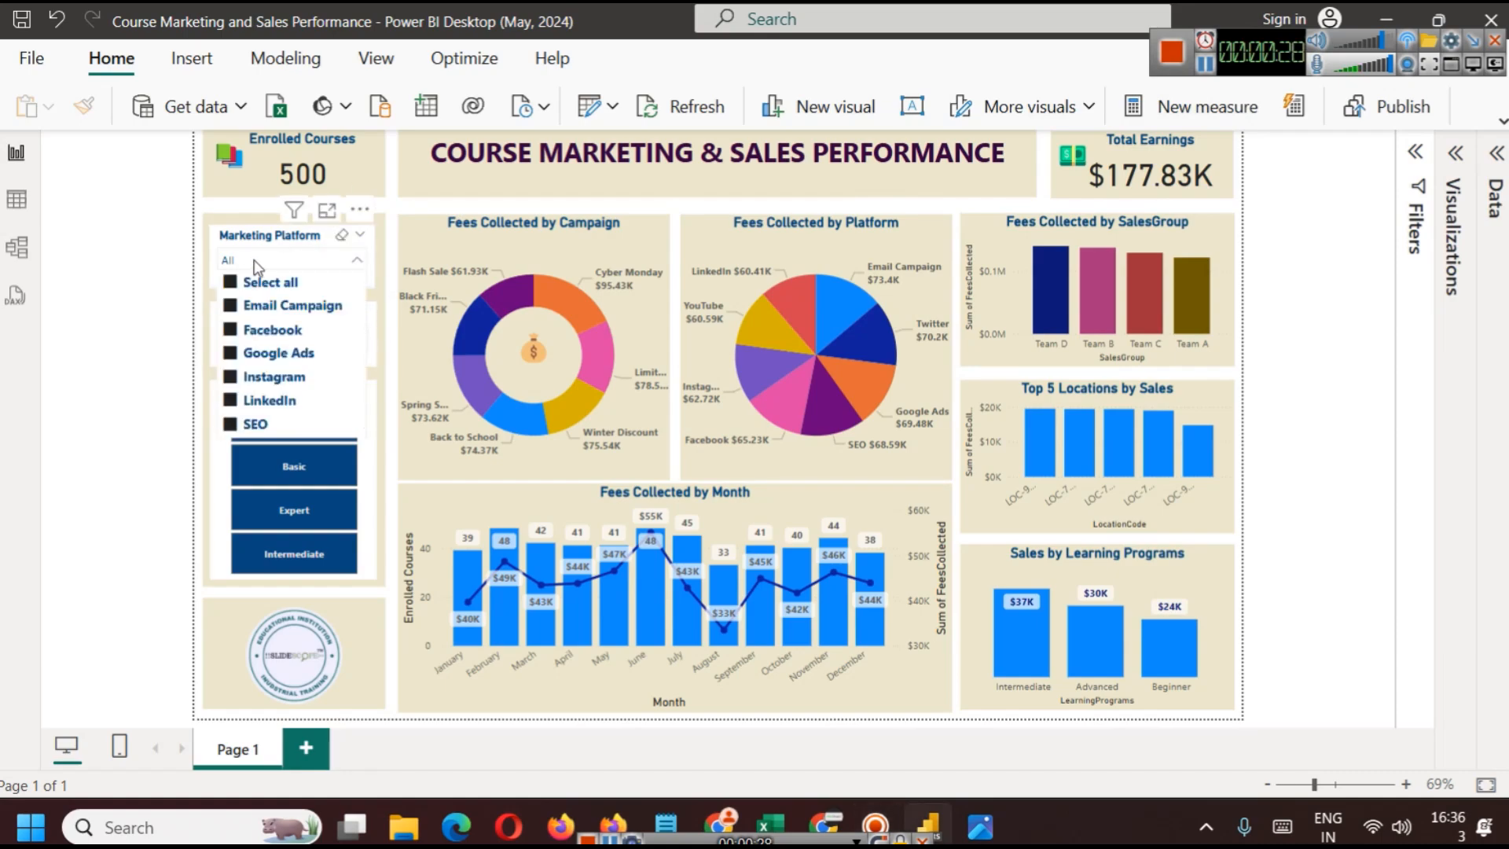
{"action": "left_click", "coordinate": [260, 328]}
{"action": "left_click", "coordinate": [258, 285]}
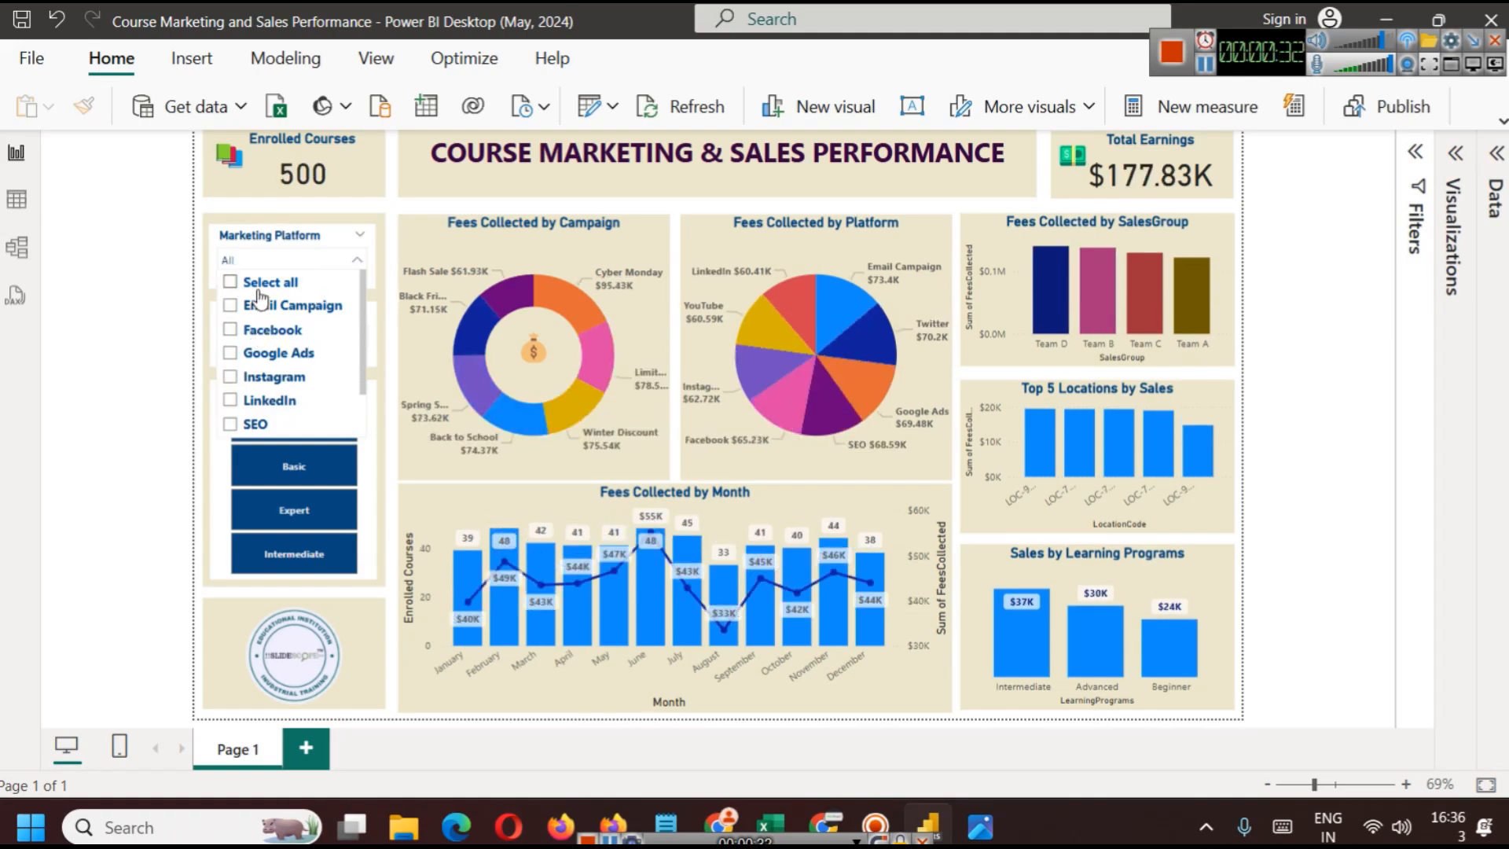
{"action": "left_click", "coordinate": [264, 330]}
{"action": "left_click", "coordinate": [271, 353]}
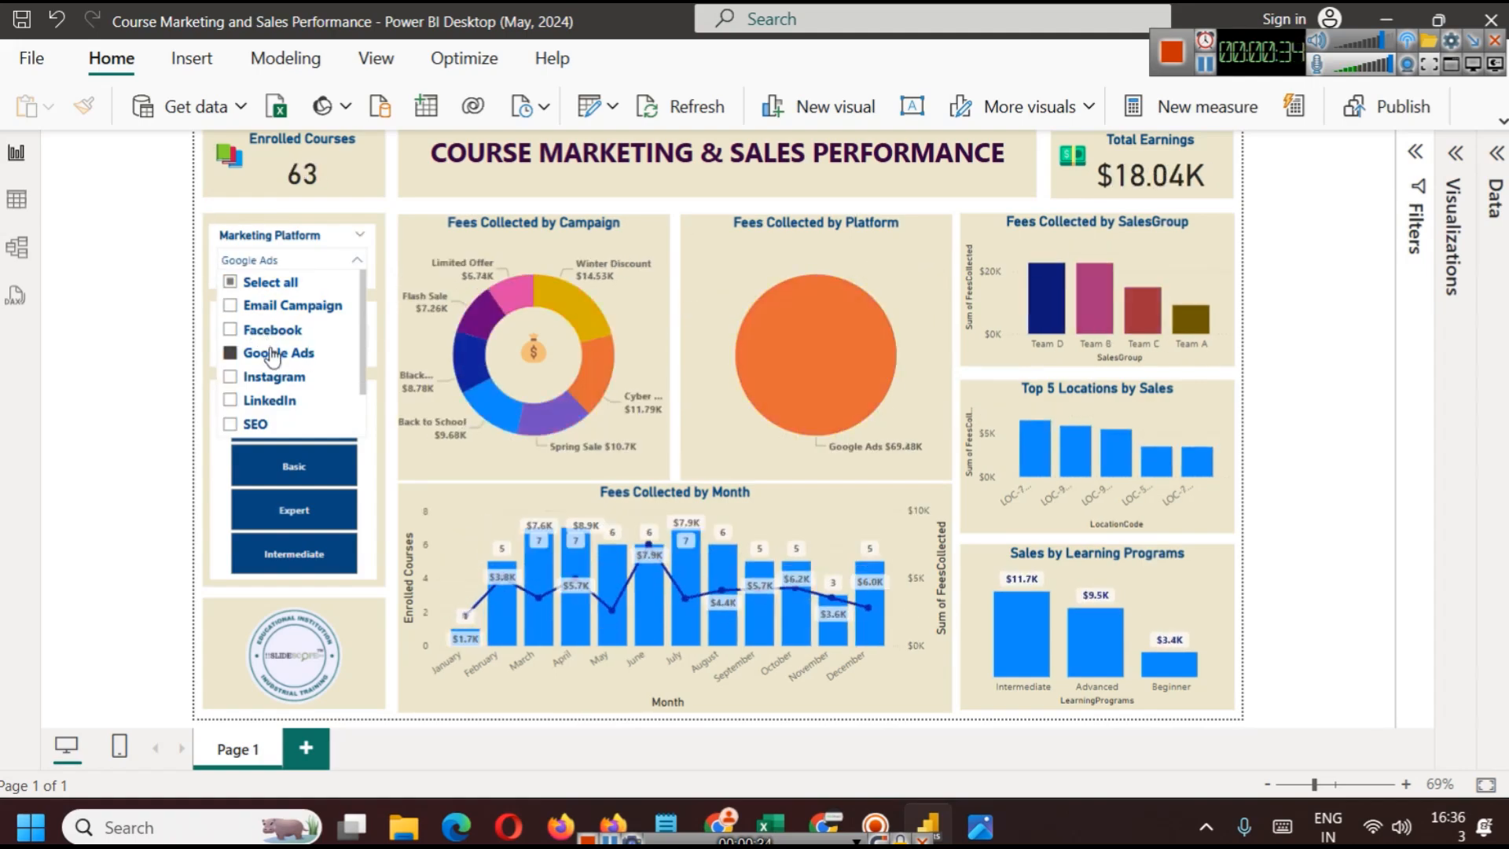
{"action": "left_click", "coordinate": [267, 378]}
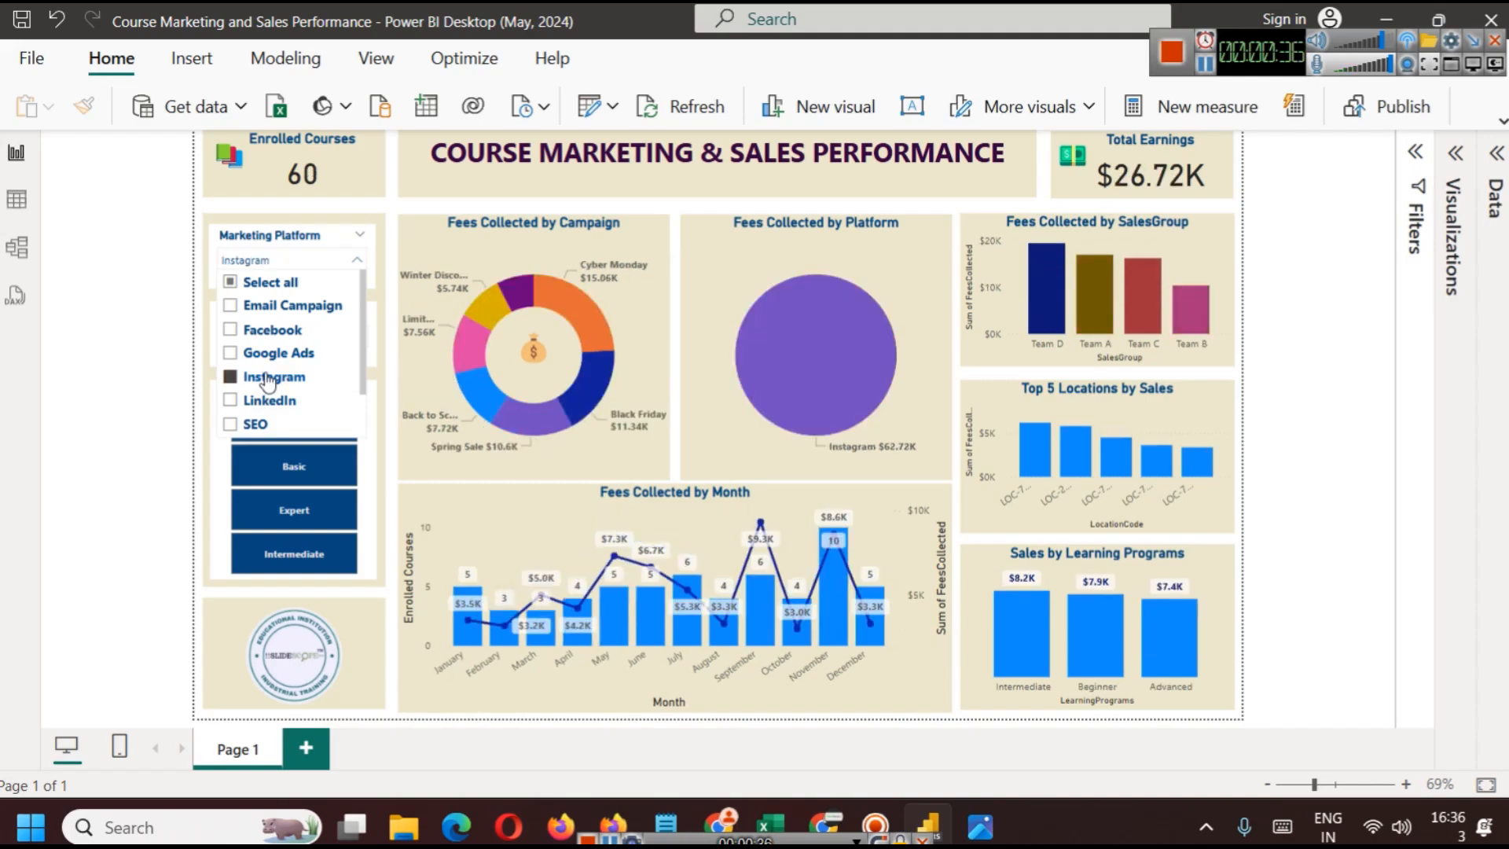
{"action": "left_click", "coordinate": [268, 283]}
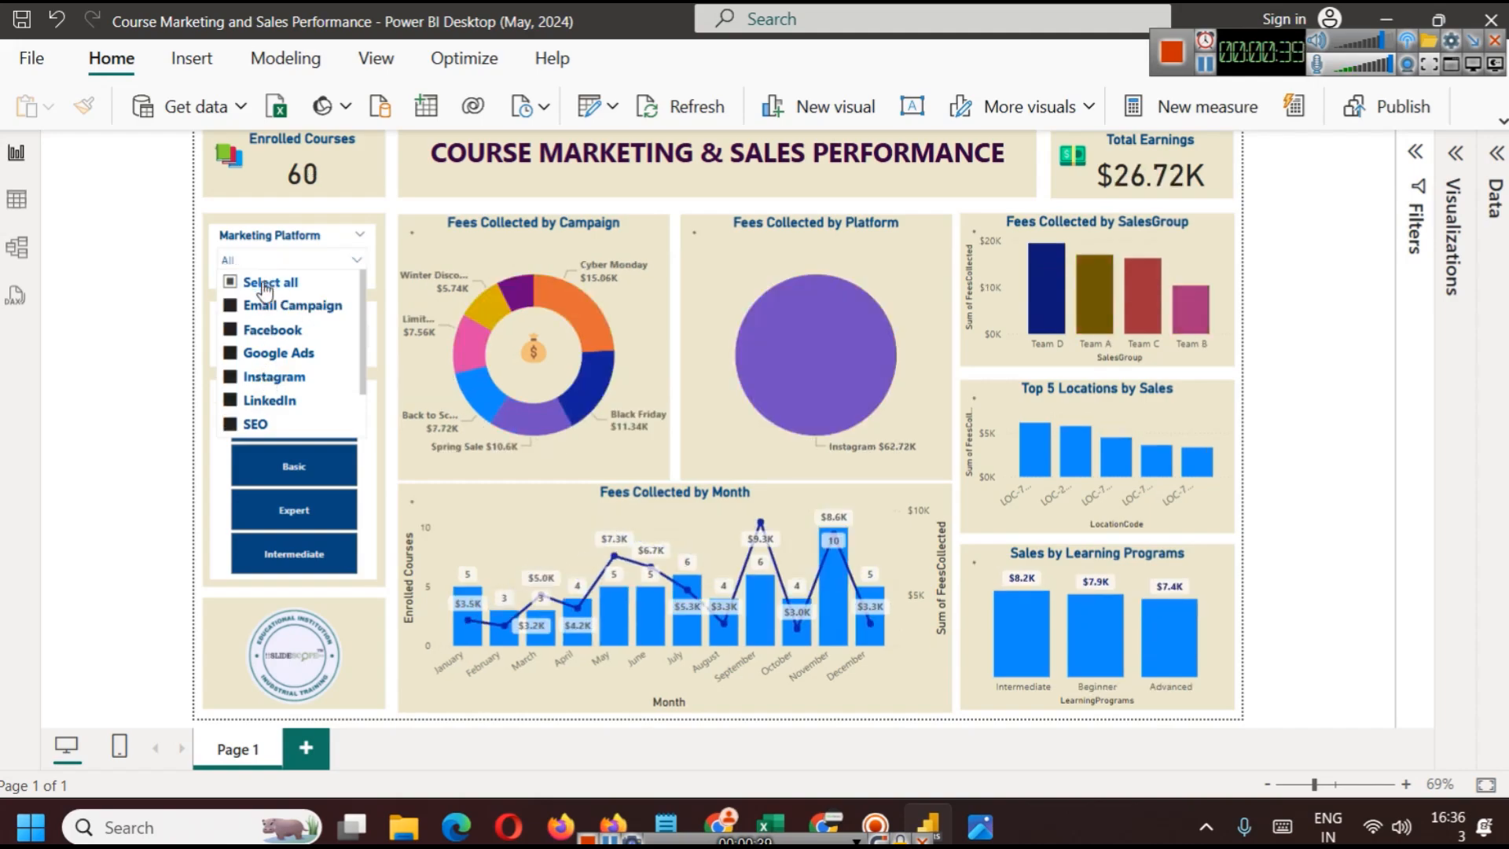
{"action": "left_click", "coordinate": [139, 357]}
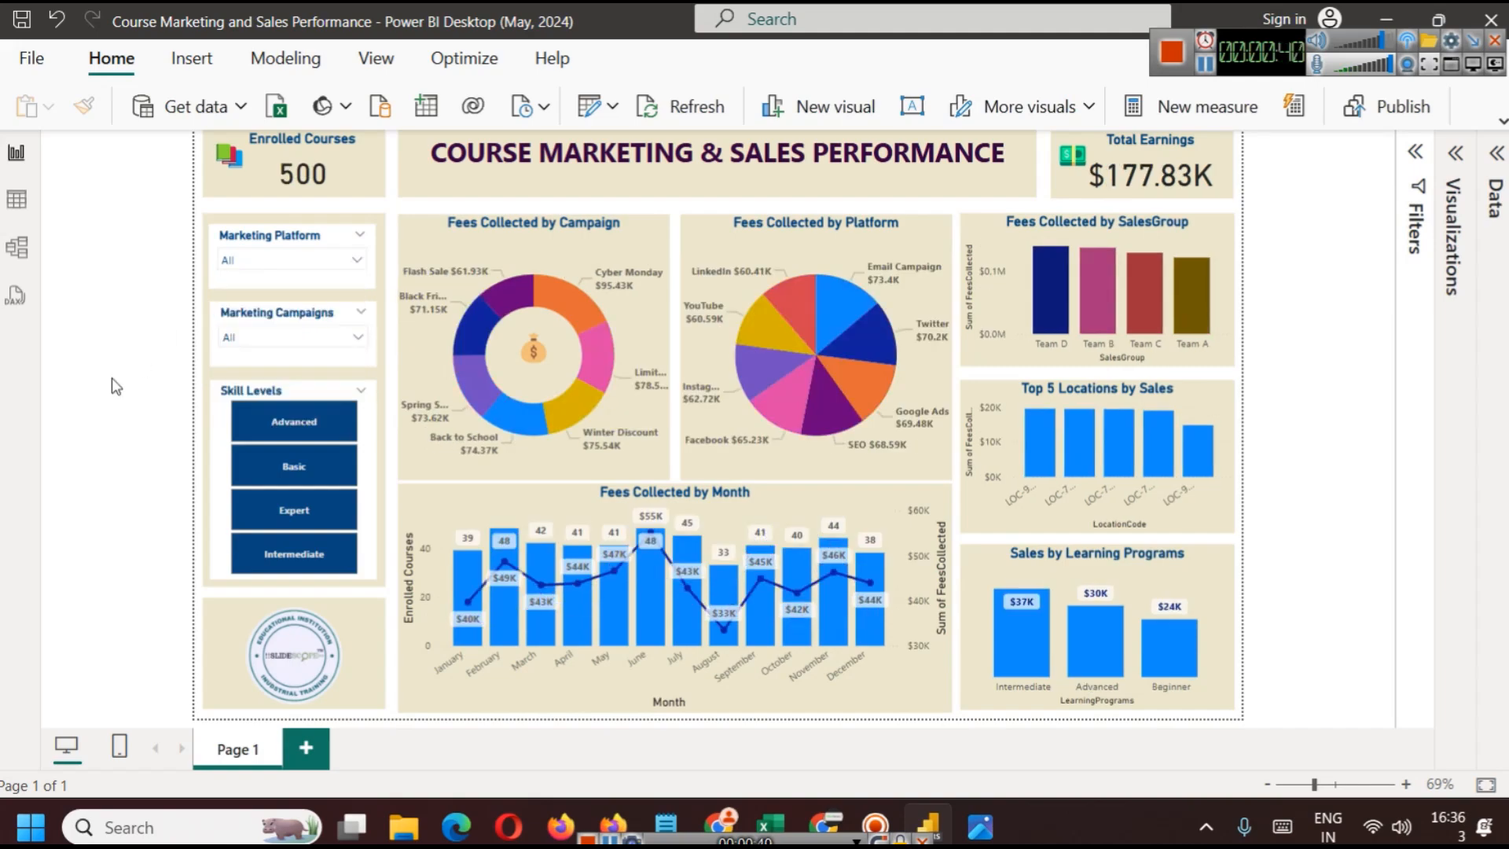
Filter the dashboard by individual skill levels one at a time, from Advanced through Intermediate, to compare the charts
{"action": "left_click", "coordinate": [294, 421]}
{"action": "left_click", "coordinate": [294, 472]}
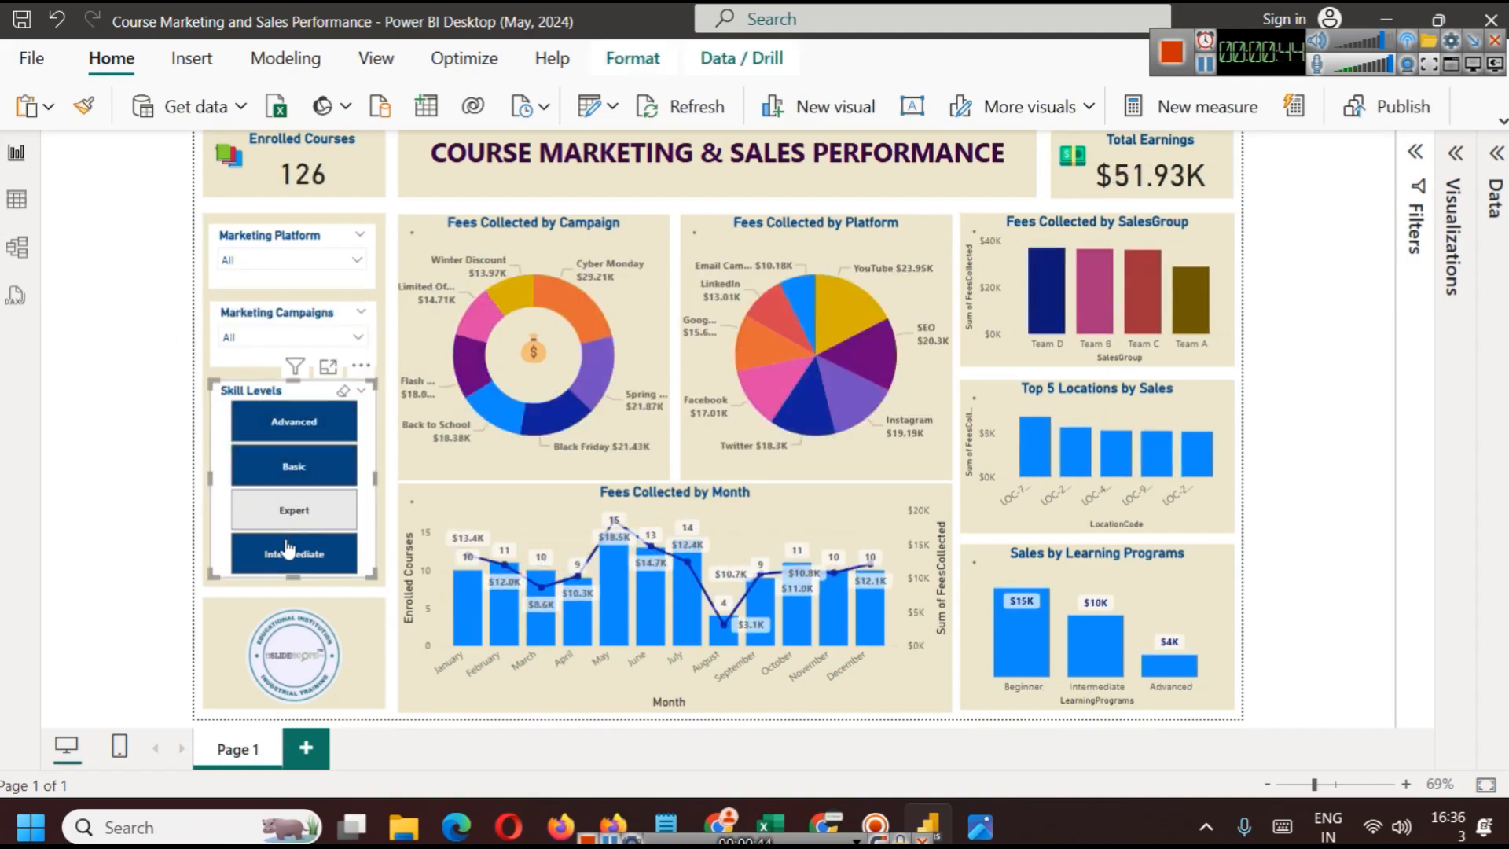
{"action": "left_click", "coordinate": [287, 550]}
{"action": "left_click", "coordinate": [288, 552]}
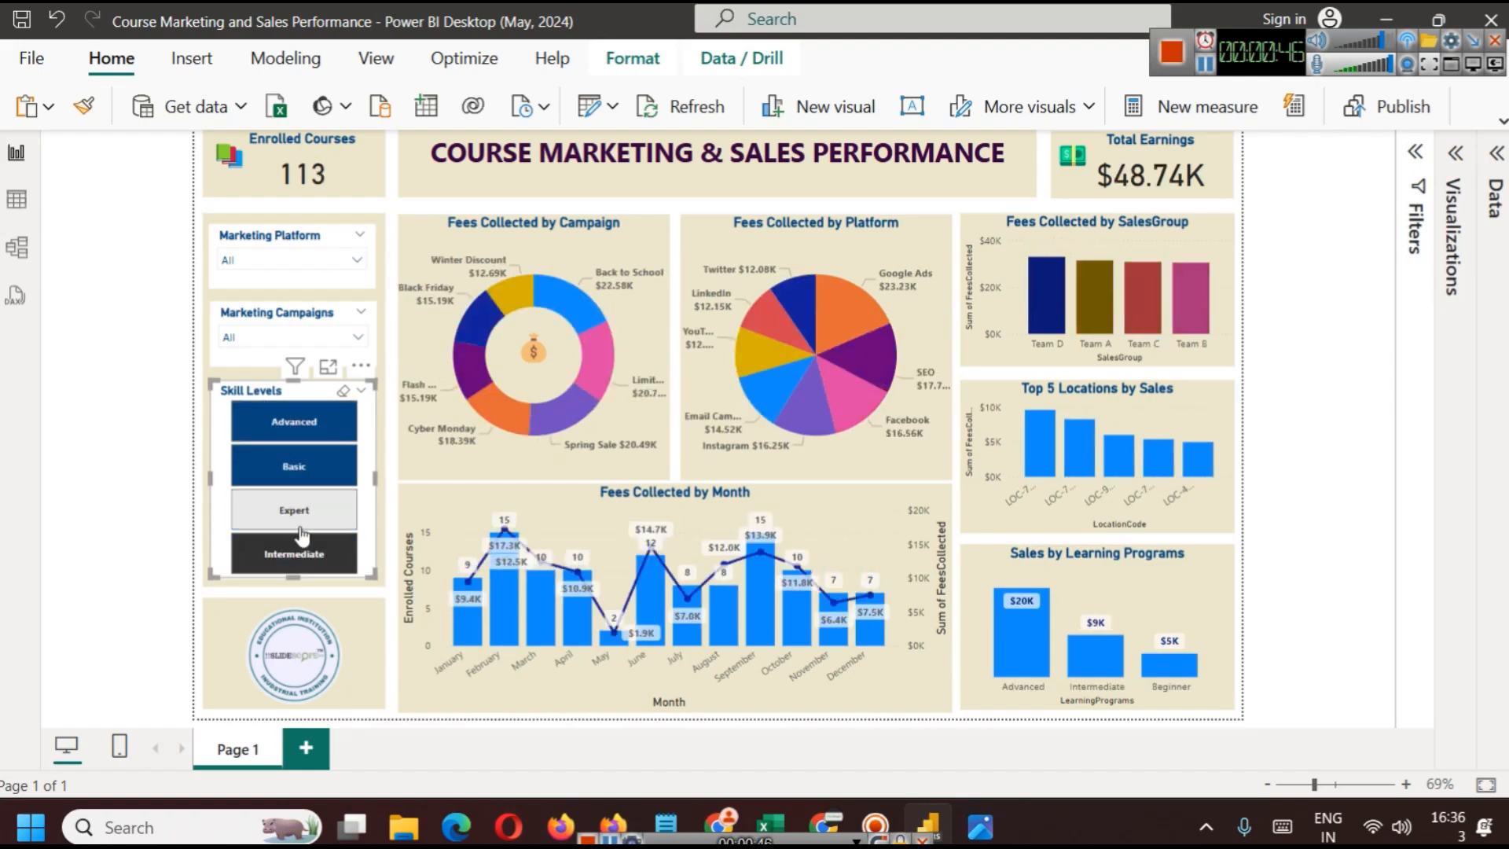
{"action": "left_click", "coordinate": [291, 554]}
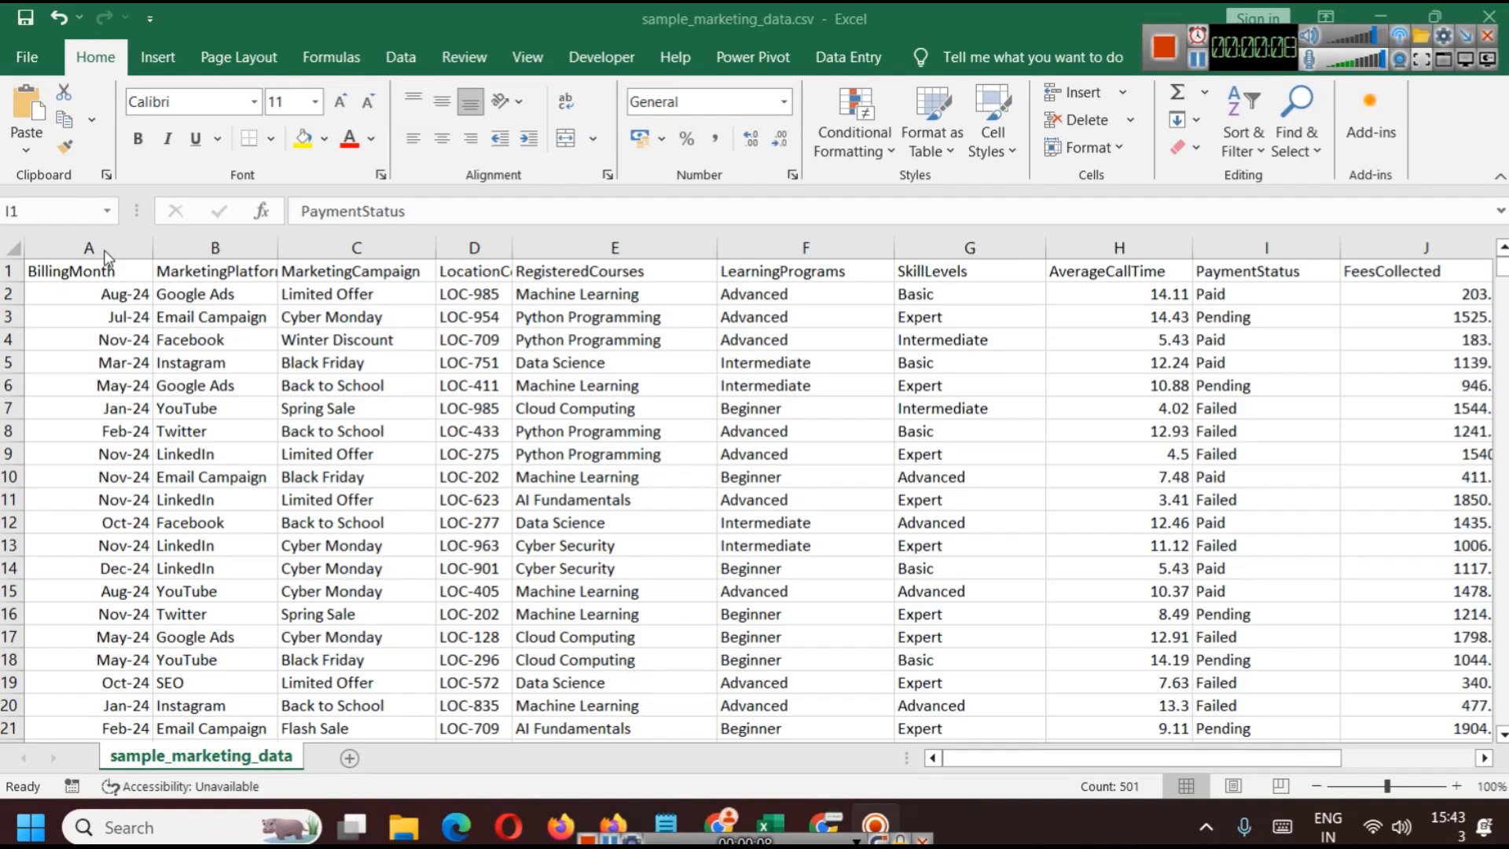
Review the columns of sample_marketing_data.csv in Excel one by one, from BillingMonth through AverageCallTime
{"action": "key", "text": "ctrl+space"}
{"action": "left_click", "coordinate": [235, 248]}
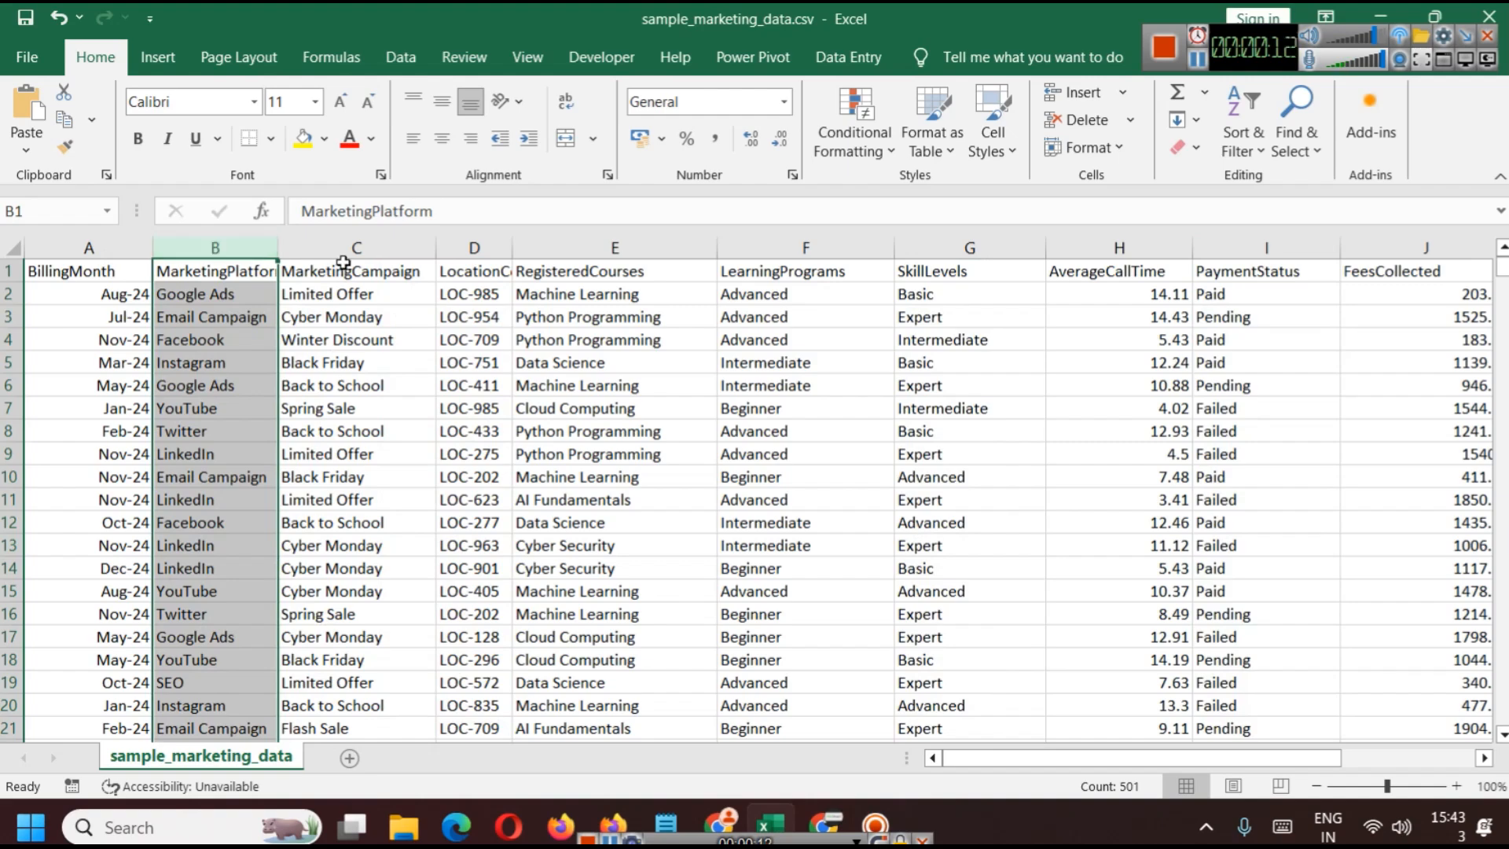
{"action": "left_click", "coordinate": [366, 248]}
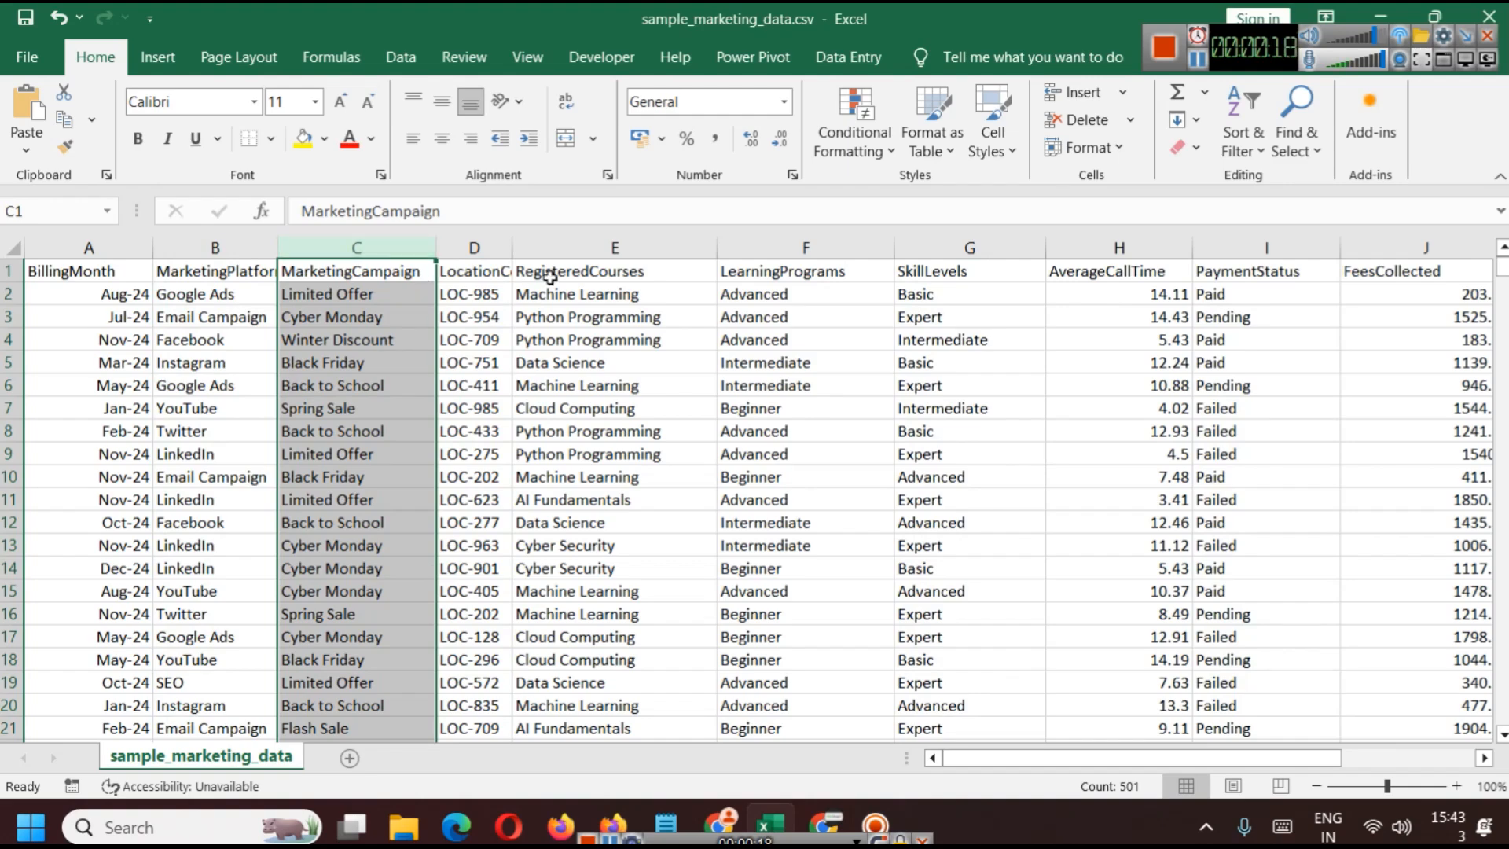
{"action": "left_click", "coordinate": [475, 246]}
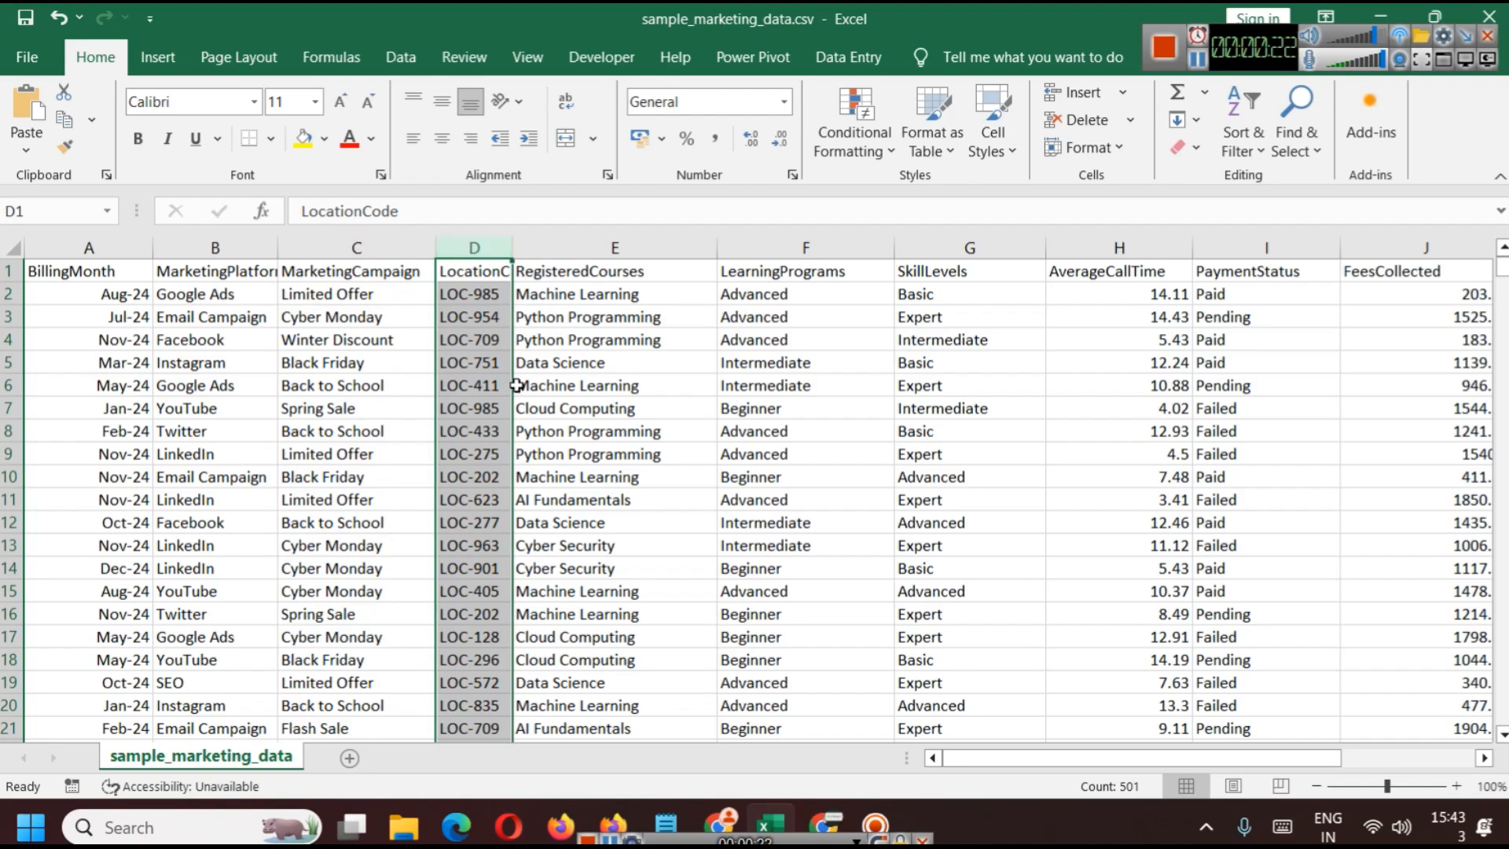
{"action": "left_click", "coordinate": [615, 246]}
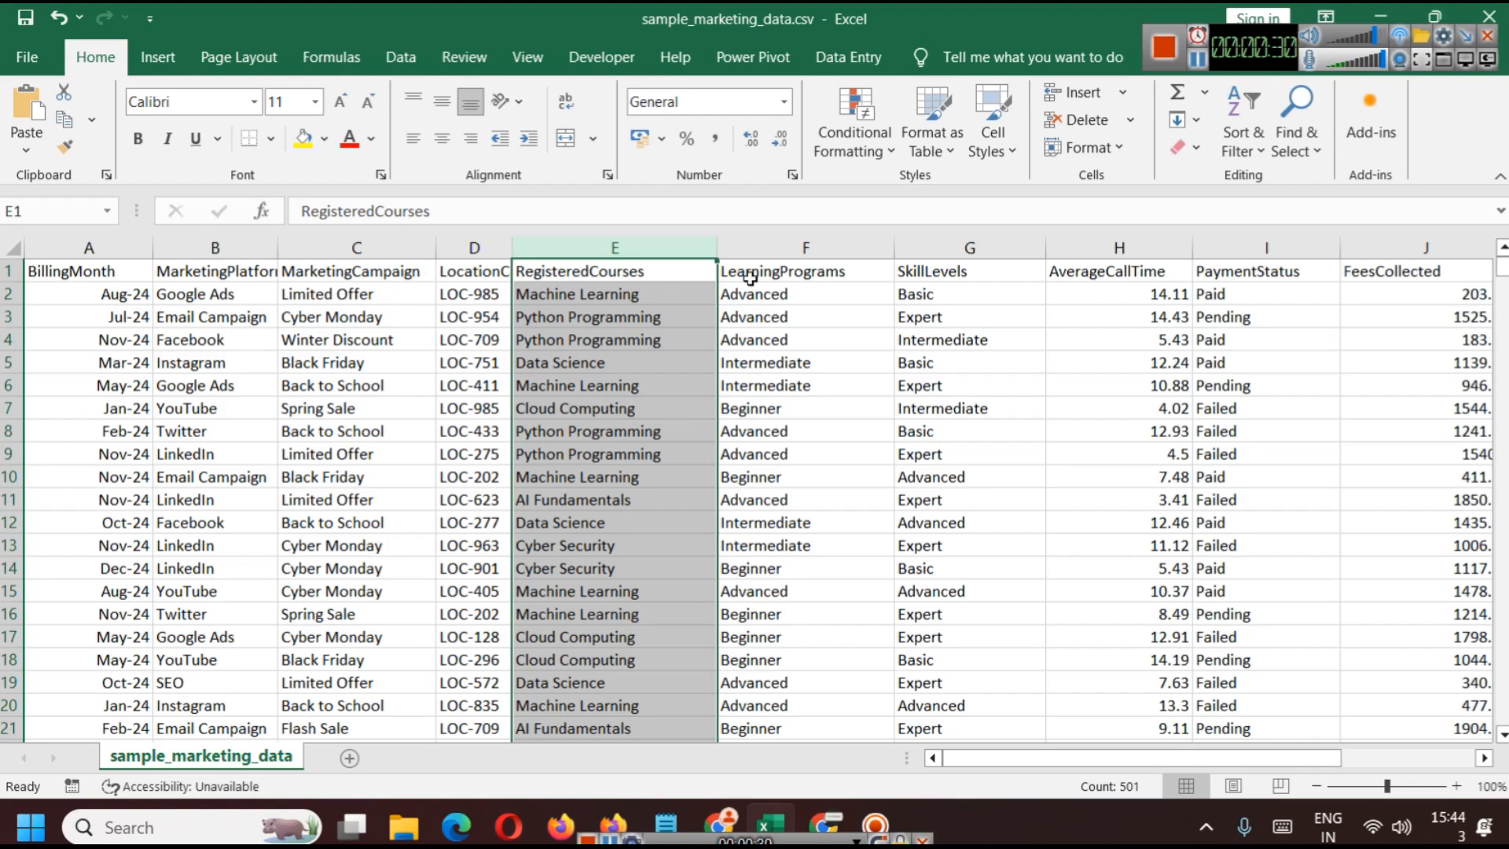
{"action": "left_click", "coordinate": [762, 242]}
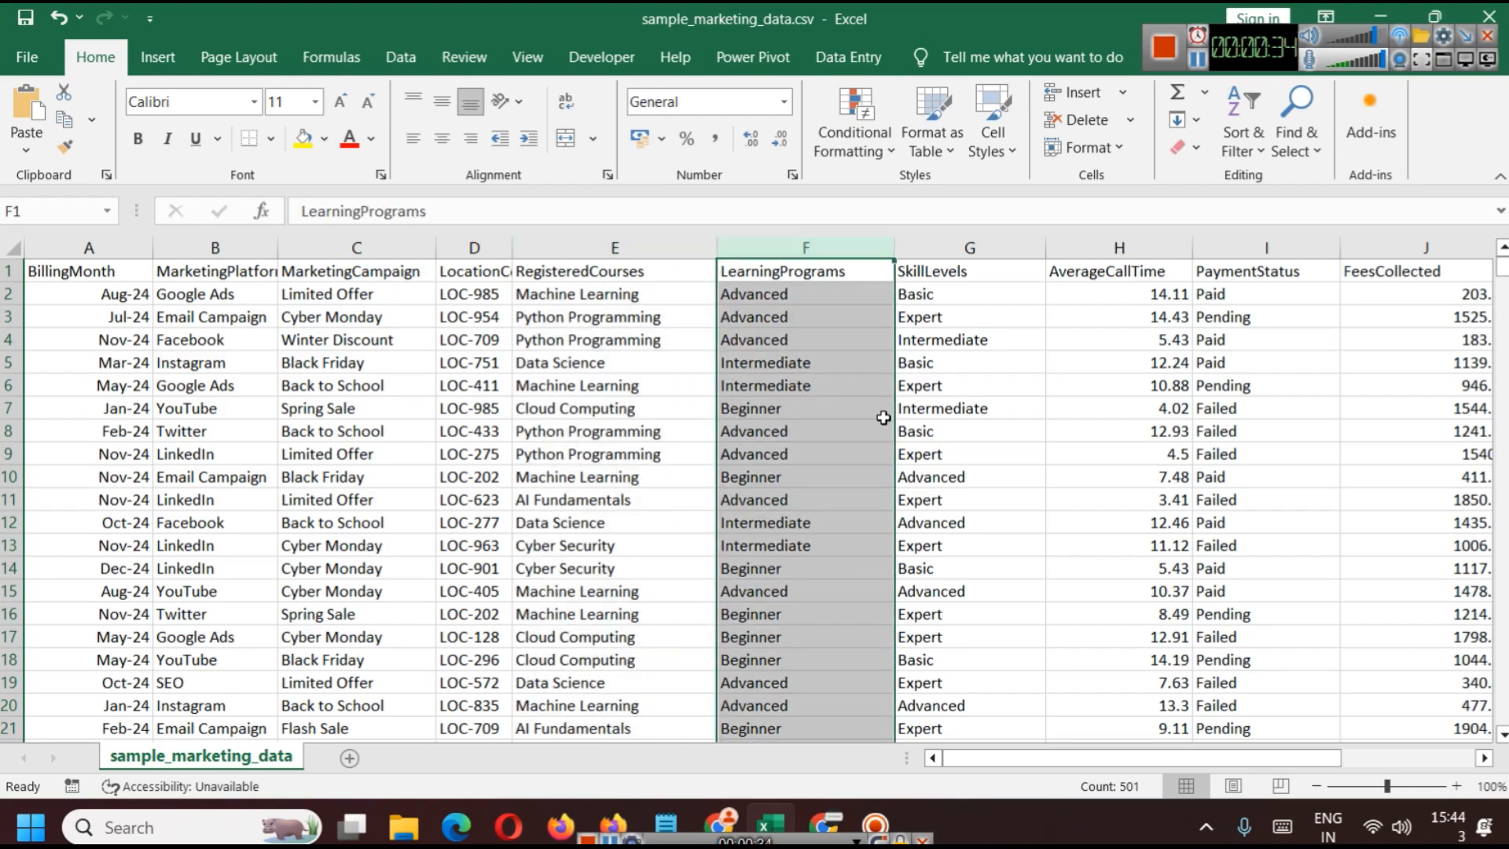
{"action": "left_click", "coordinate": [982, 247]}
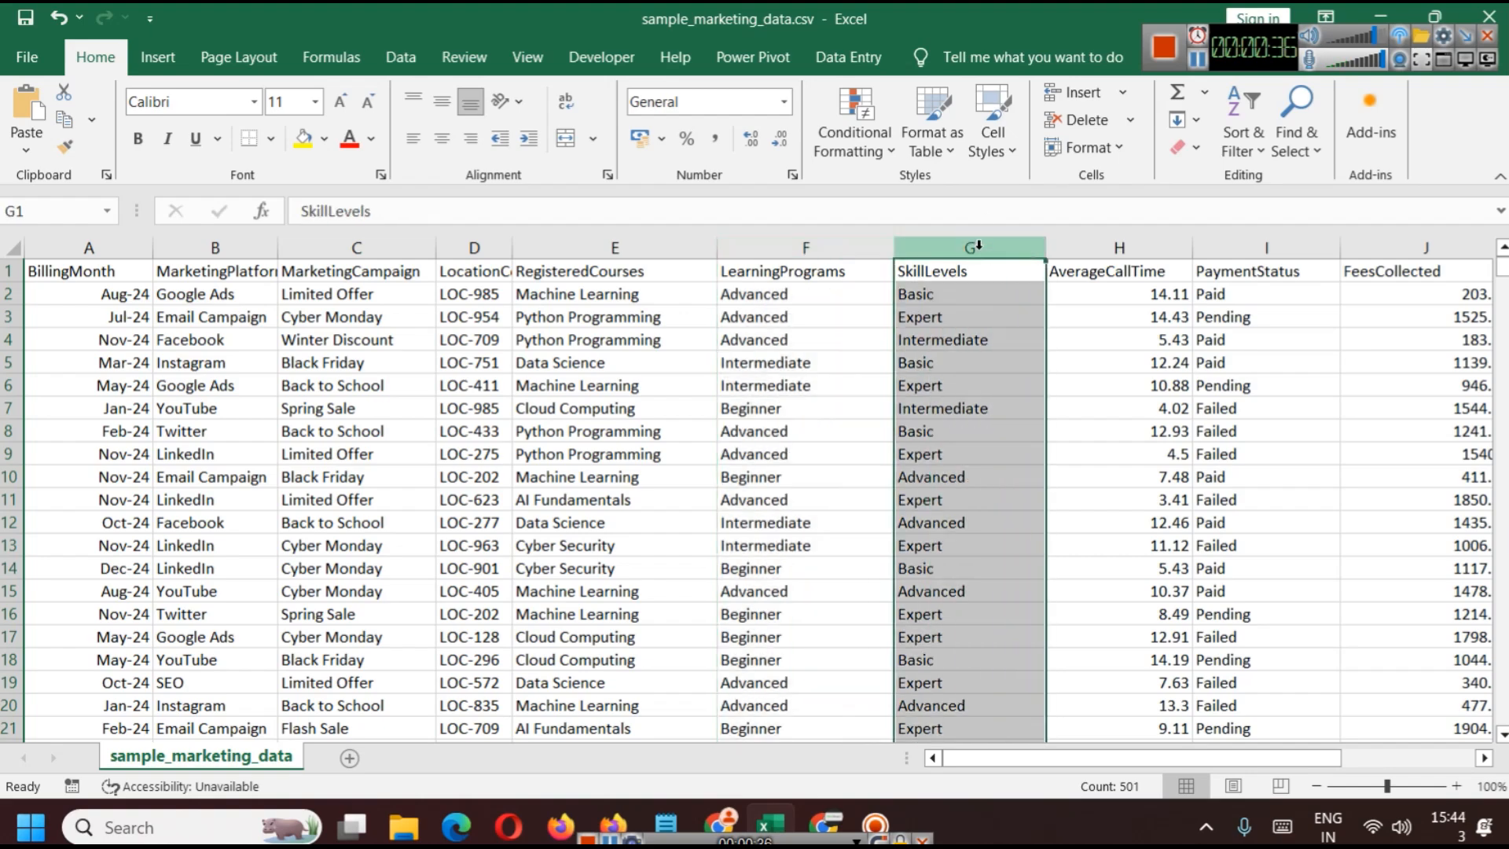
{"action": "left_click", "coordinate": [1095, 246]}
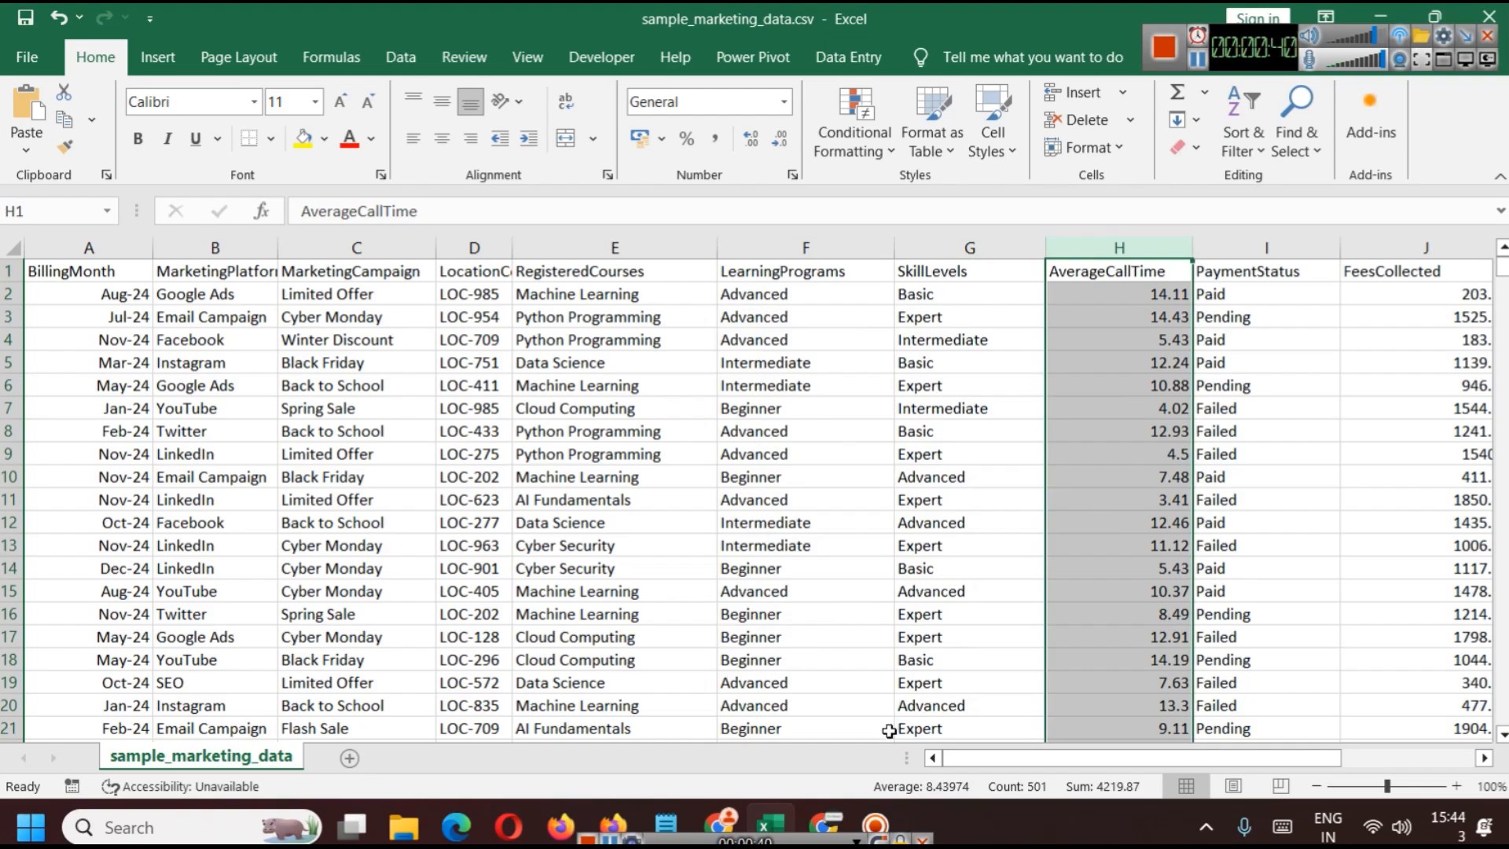
Switch to the browser and read the column descriptions and potential uses on the Courses Marketing and Sales Analysis Project page
{"action": "left_click", "coordinate": [843, 810]}
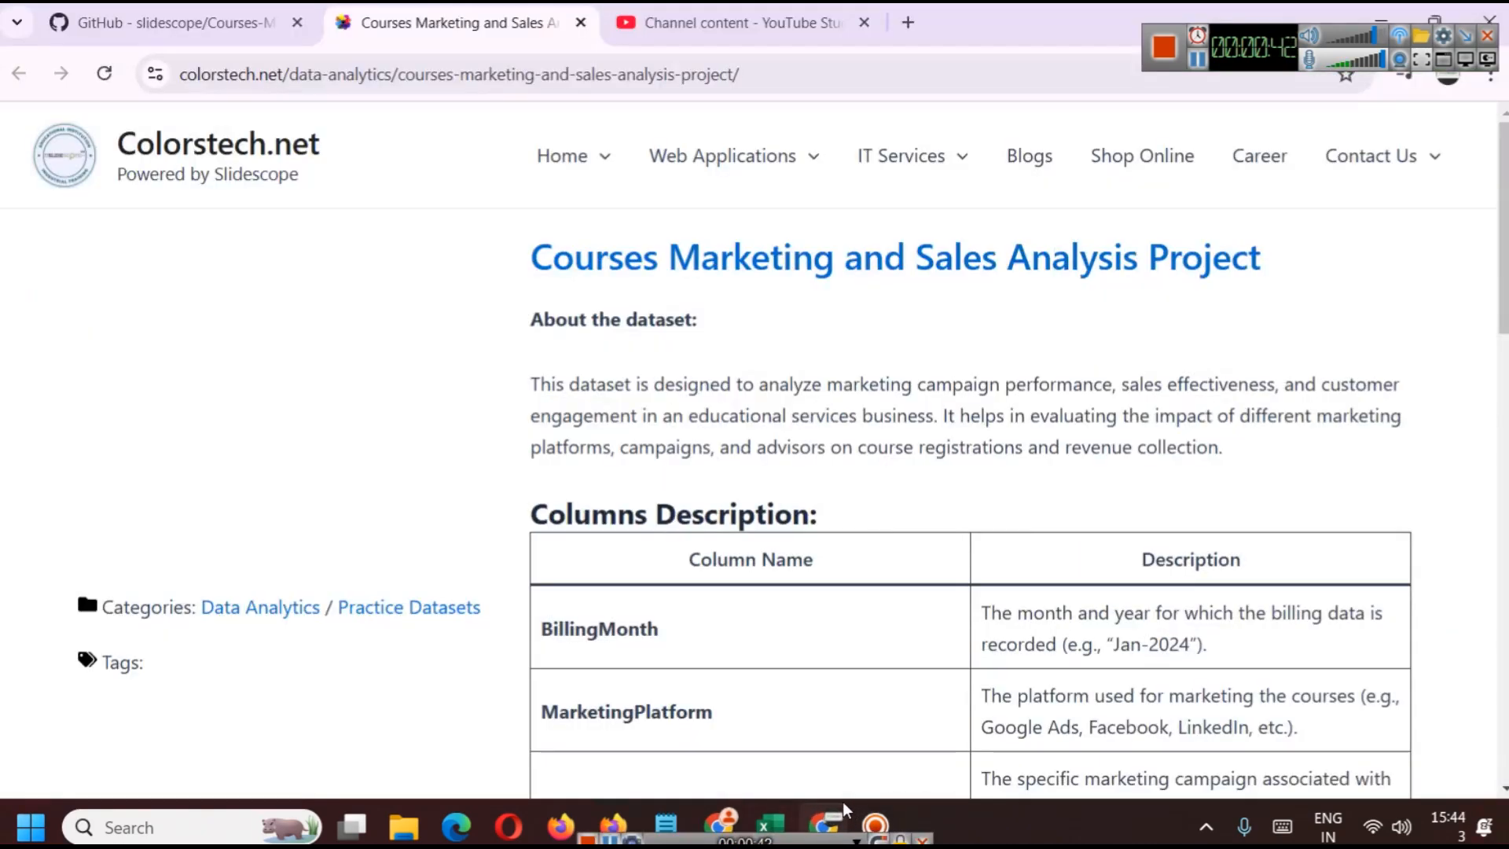
{"action": "scroll", "coordinate": [943, 432], "scroll_direction": "down", "scroll_amount": 3}
{"action": "scroll", "coordinate": [981, 434], "scroll_direction": "down", "scroll_amount": 5}
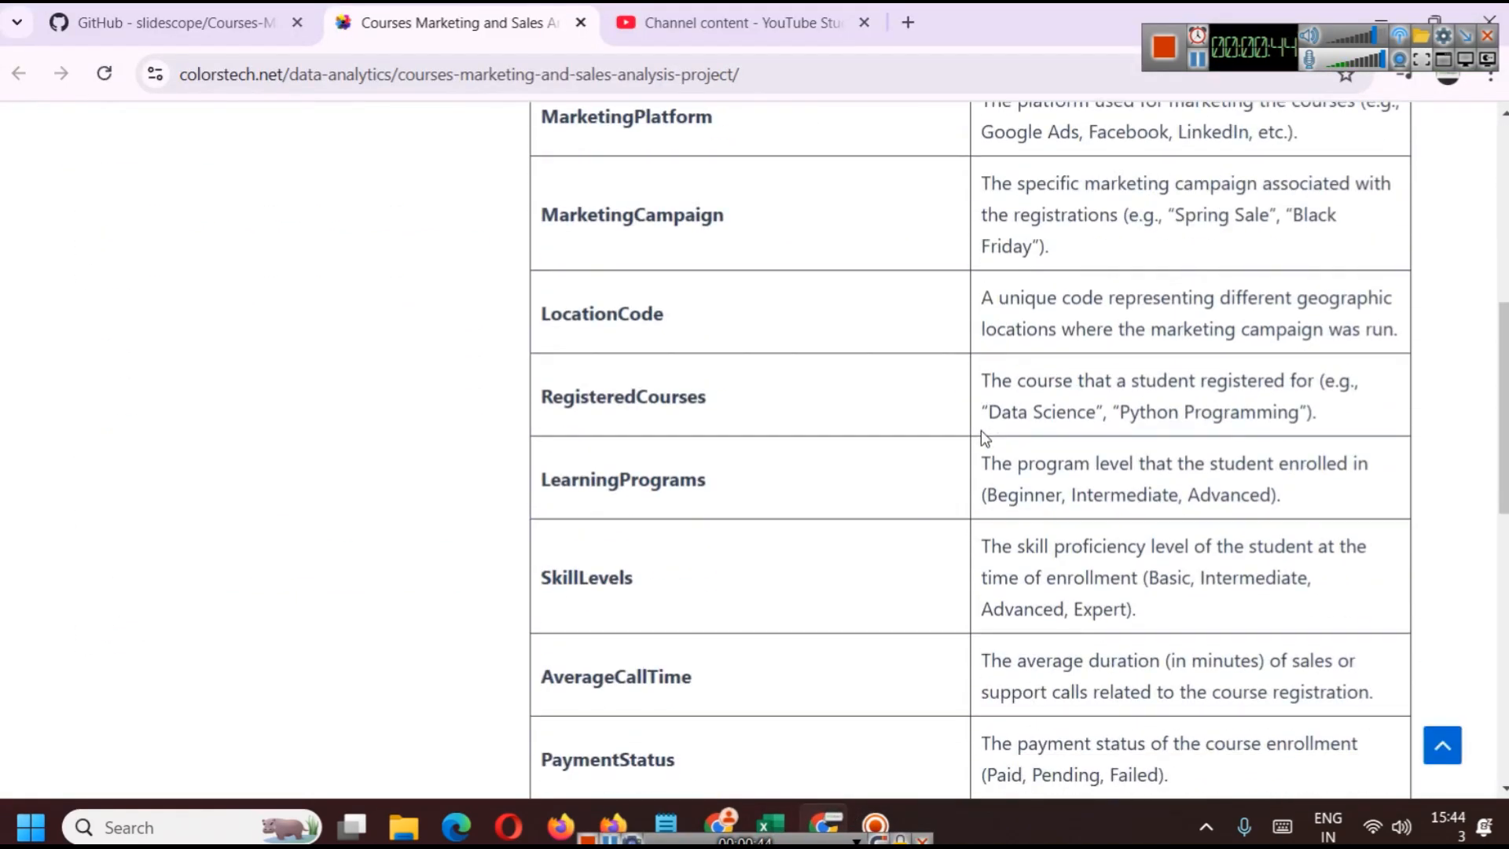
{"action": "scroll", "coordinate": [982, 432], "scroll_direction": "down", "scroll_amount": 5}
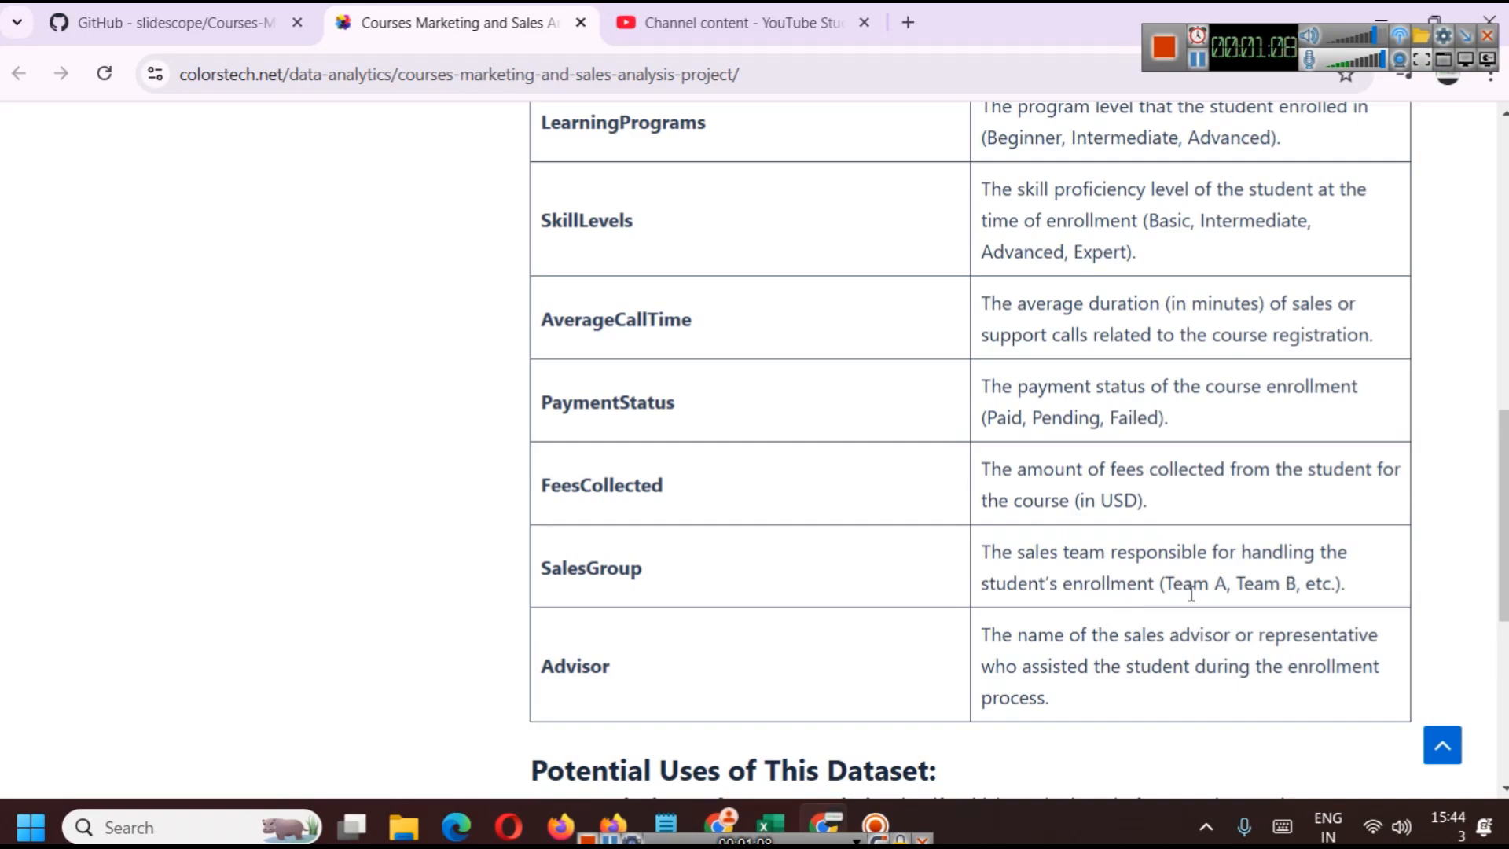
{"action": "scroll", "coordinate": [872, 547], "scroll_direction": "down", "scroll_amount": 3}
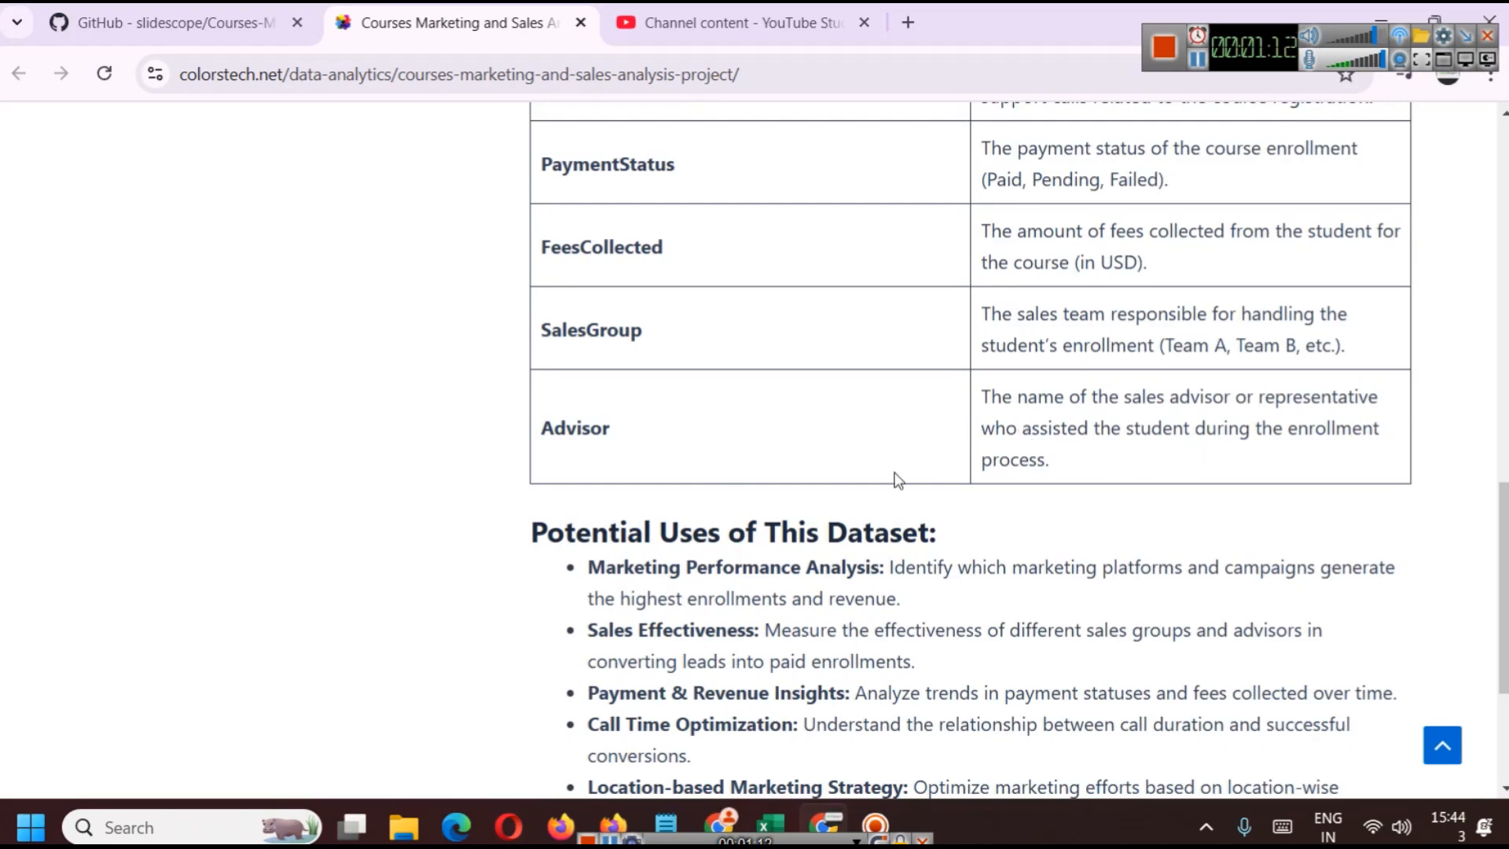
{"action": "scroll", "coordinate": [879, 486], "scroll_direction": "down", "scroll_amount": 2}
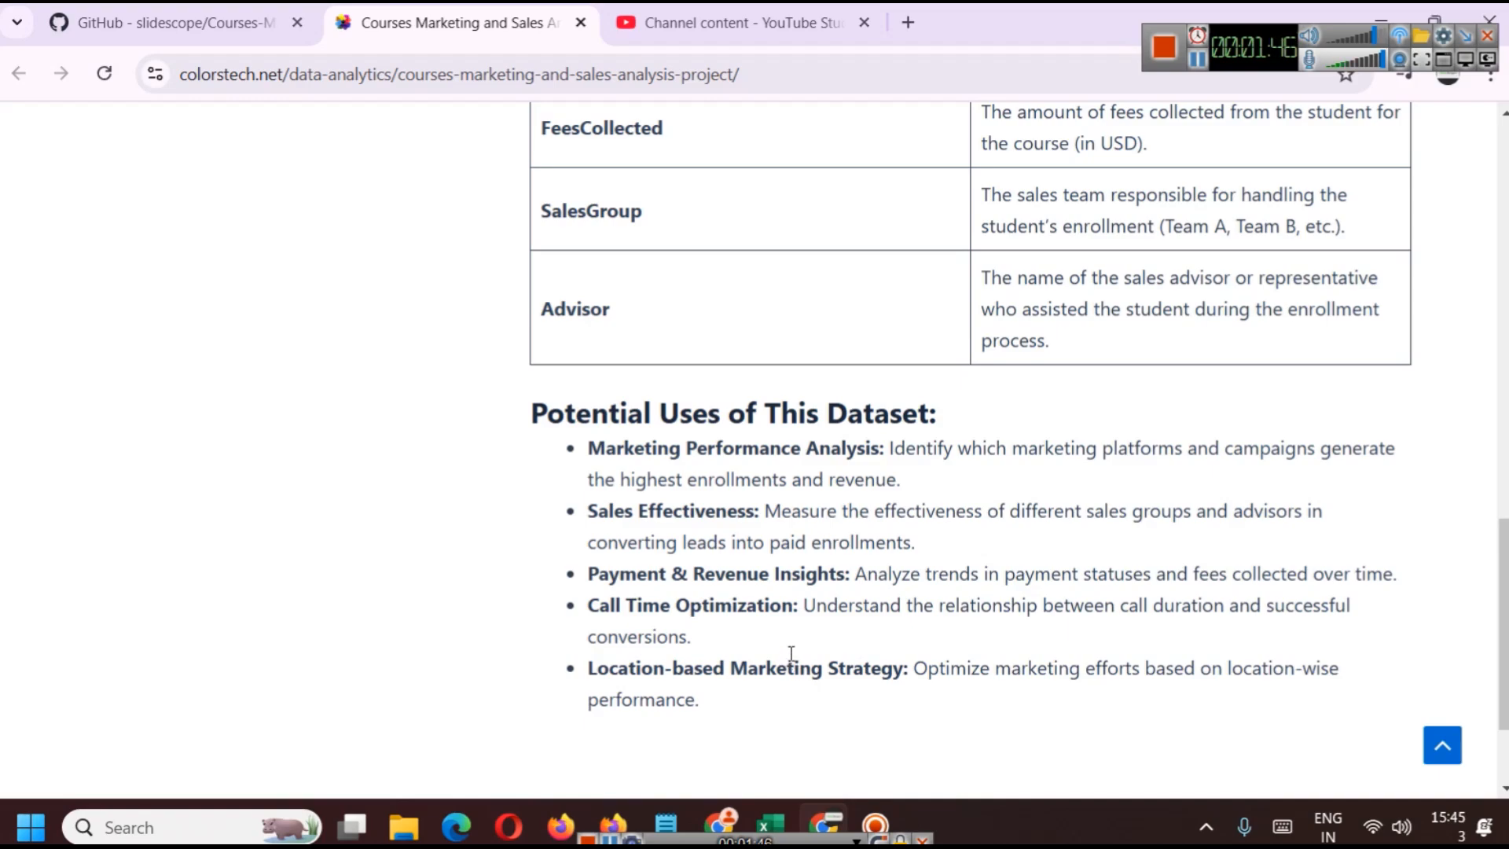
{"action": "scroll", "coordinate": [786, 657], "scroll_direction": "up", "scroll_amount": 7}
{"action": "scroll", "coordinate": [786, 657], "scroll_direction": "up", "scroll_amount": 8}
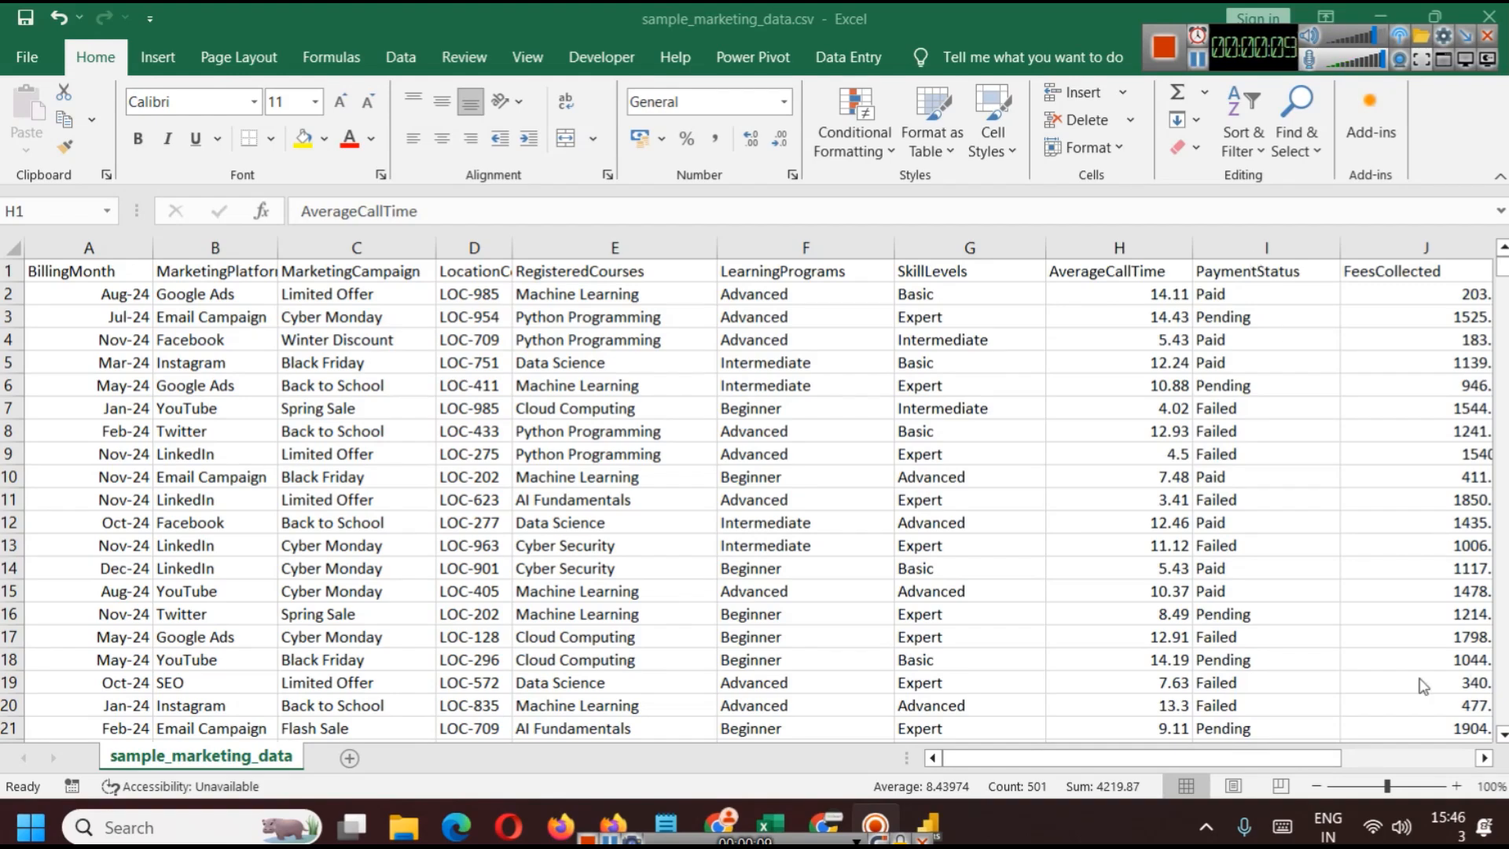
Switch to the new untitled report in Power BI Desktop and dismiss the uncertified connector notice and the start screen
{"action": "left_click", "coordinate": [927, 827]}
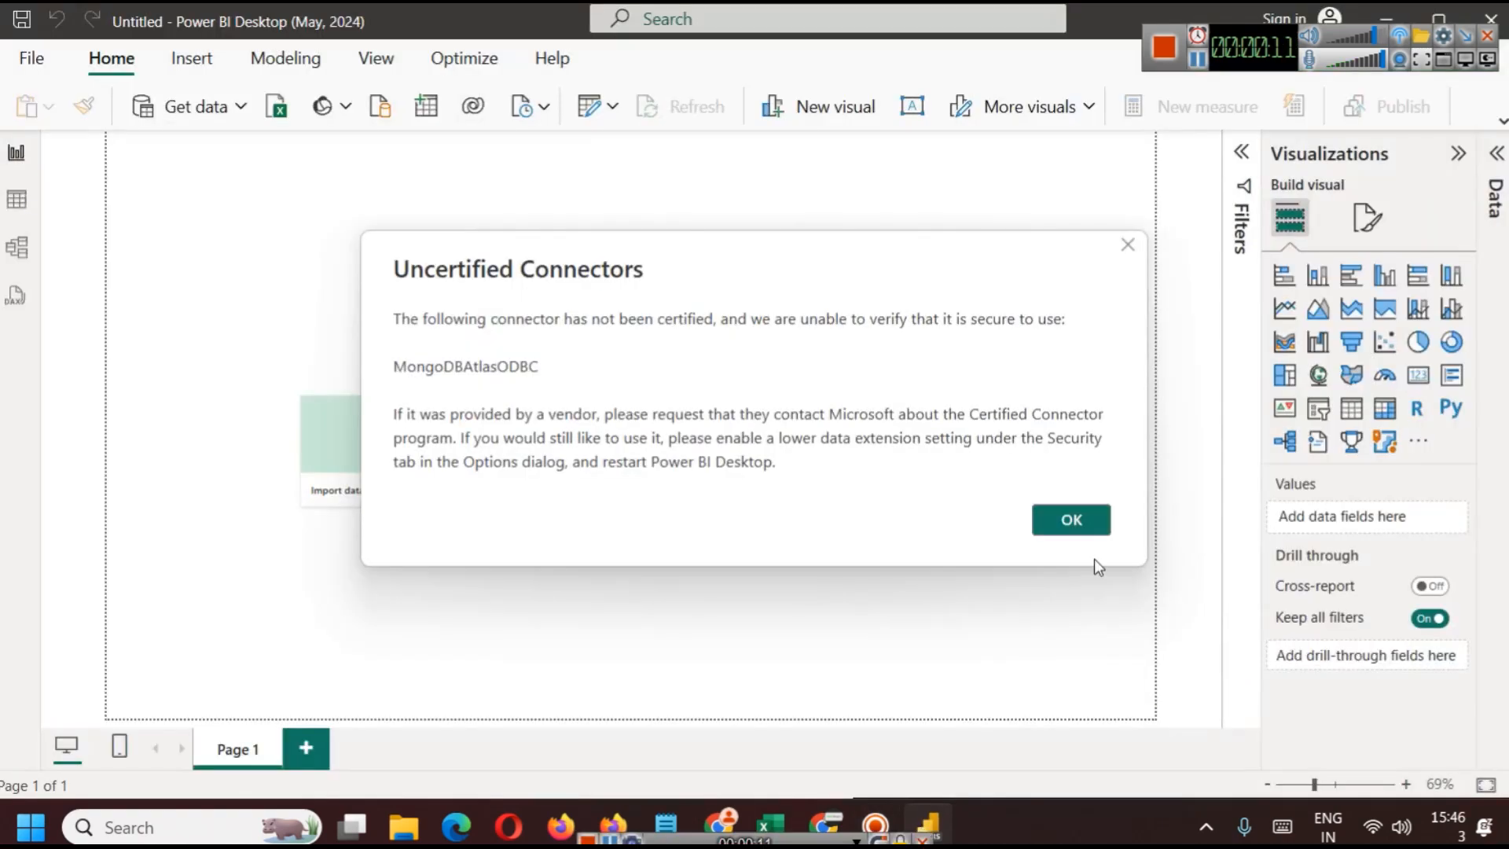
{"action": "left_click", "coordinate": [1071, 520]}
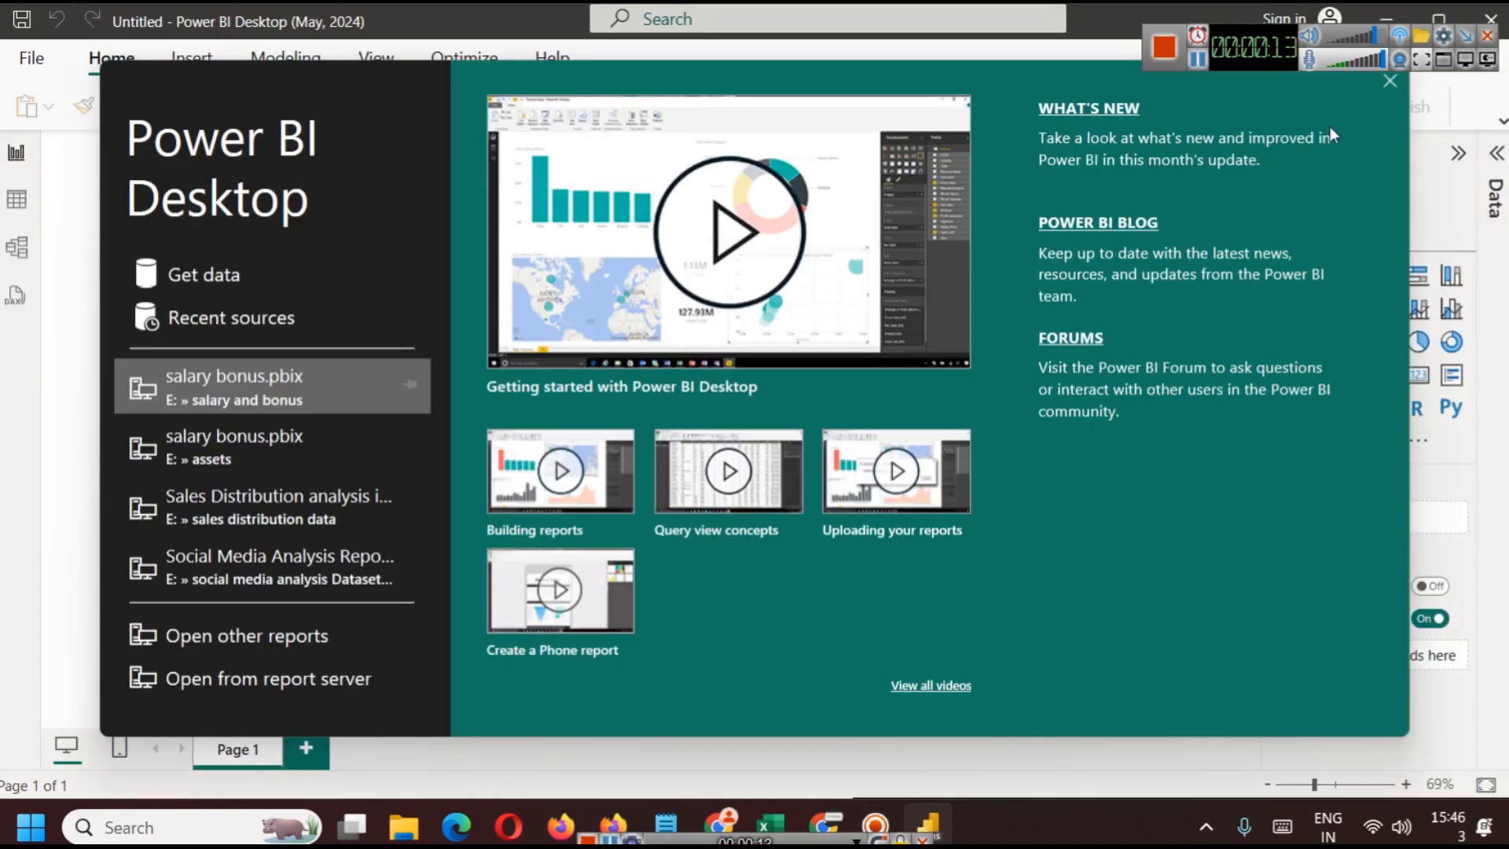
{"action": "left_click", "coordinate": [1388, 81]}
Import sample_marketing_data.csv from the Course Marketing and Sales Performance folder as Text/CSV, check all preview columns and load it
{"action": "left_click", "coordinate": [1501, 121]}
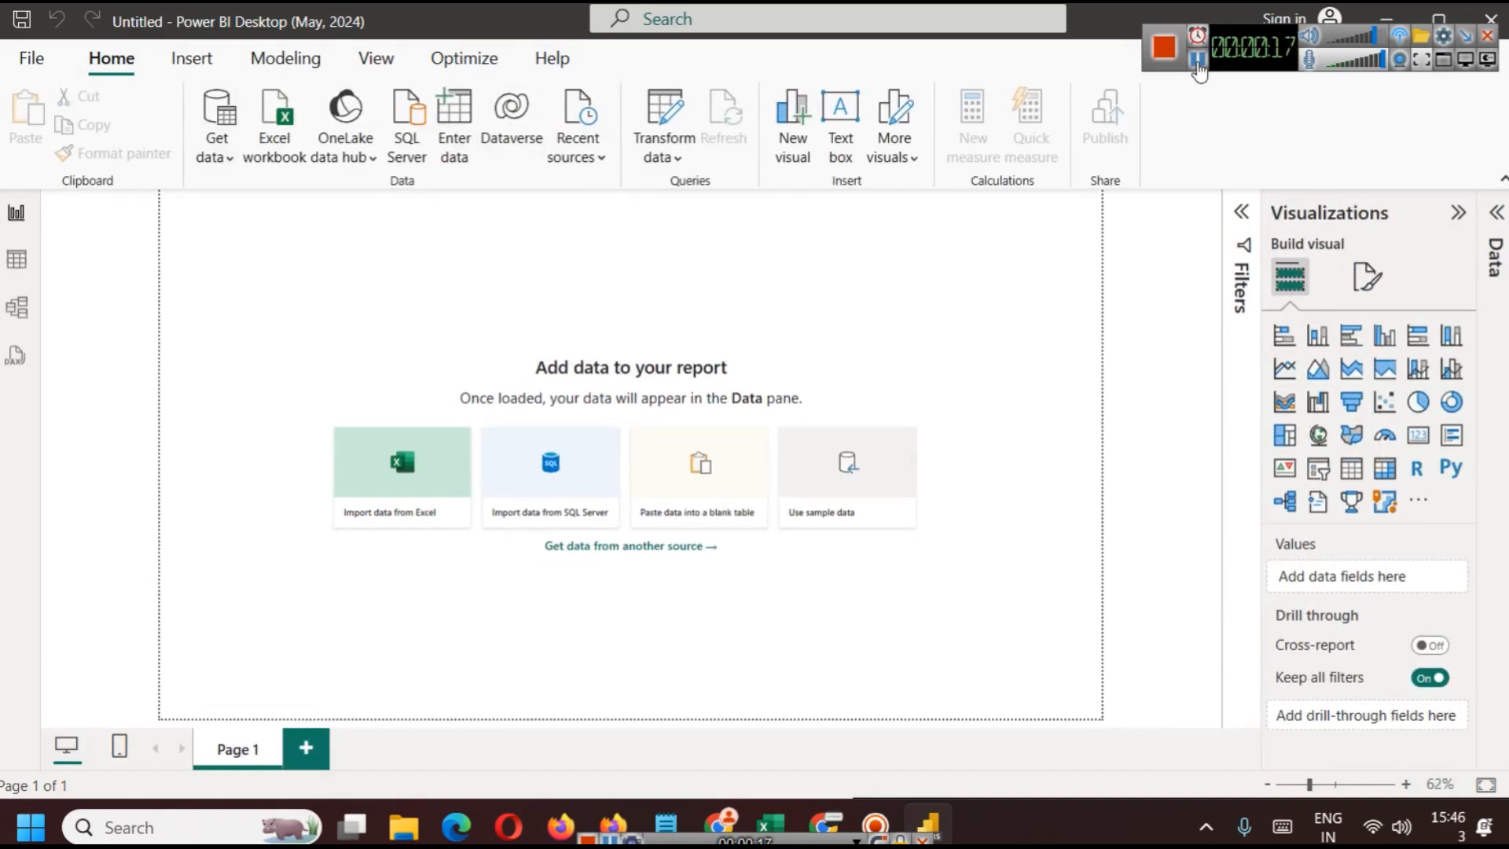
{"action": "left_click", "coordinate": [217, 149]}
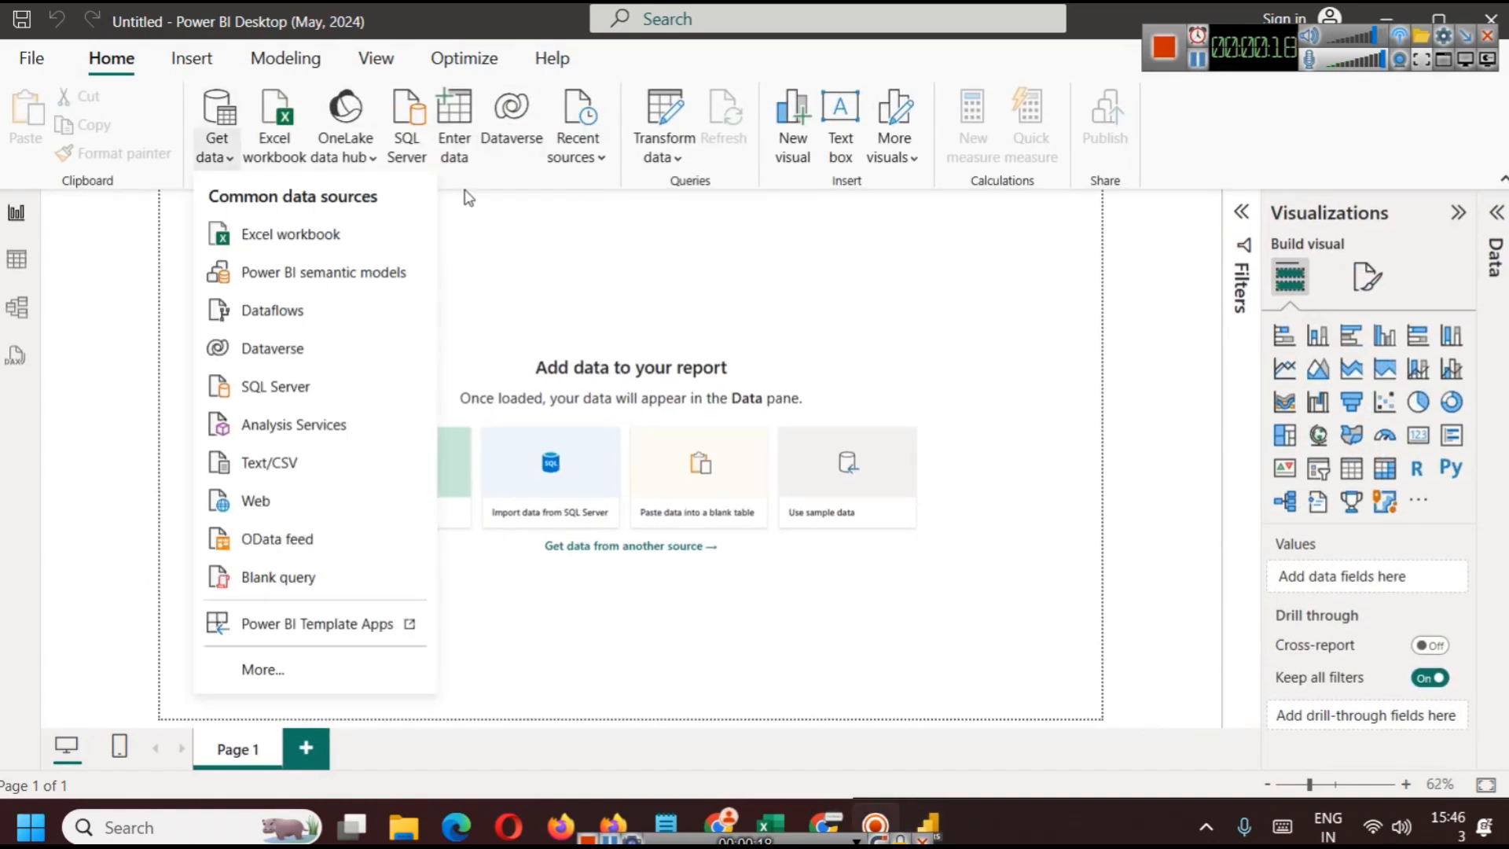
{"action": "left_click", "coordinate": [314, 468]}
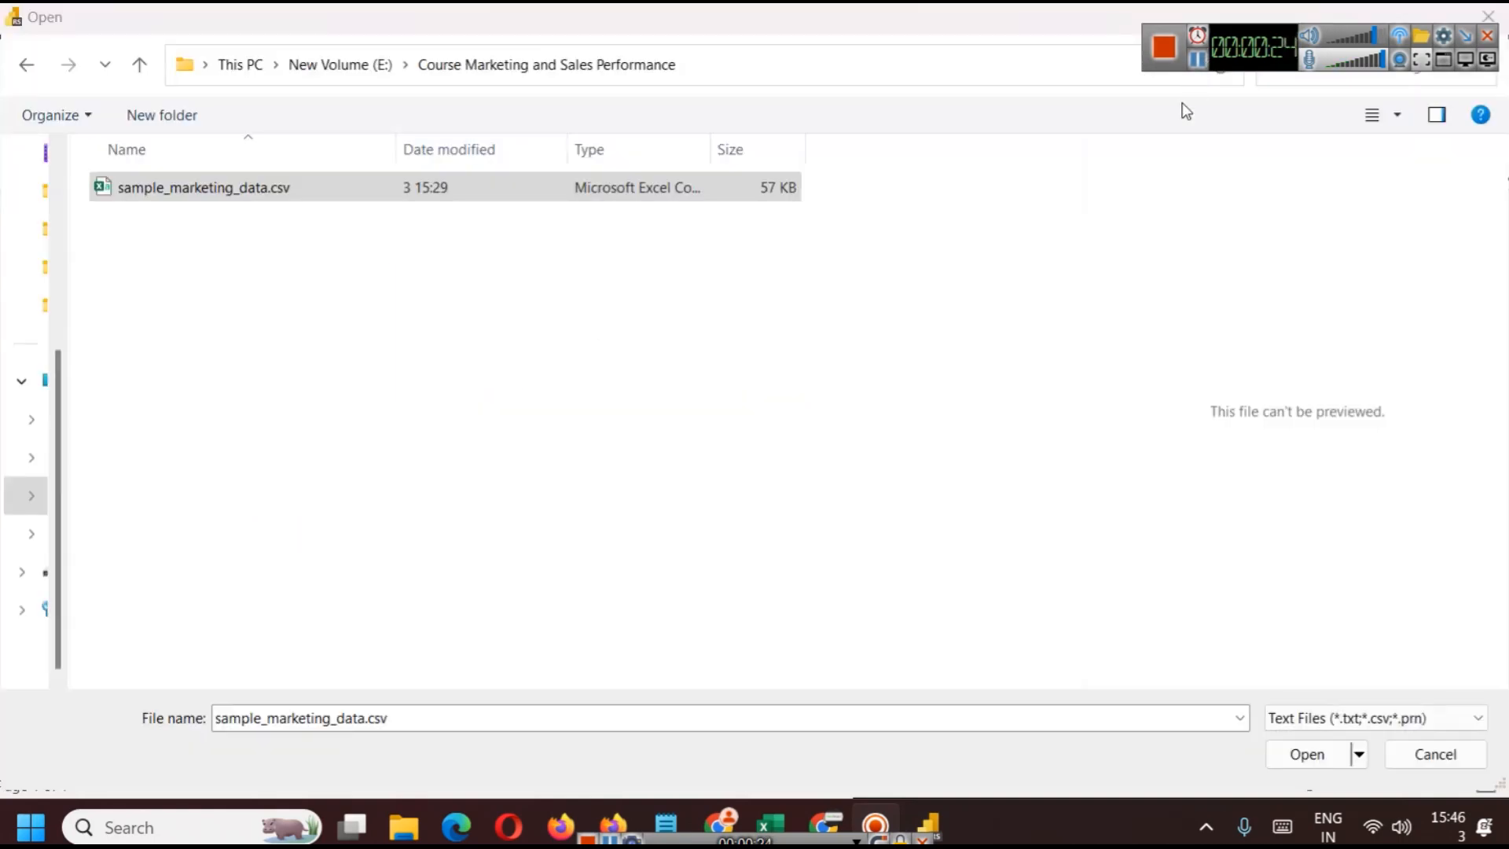
{"action": "left_click", "coordinate": [1317, 756]}
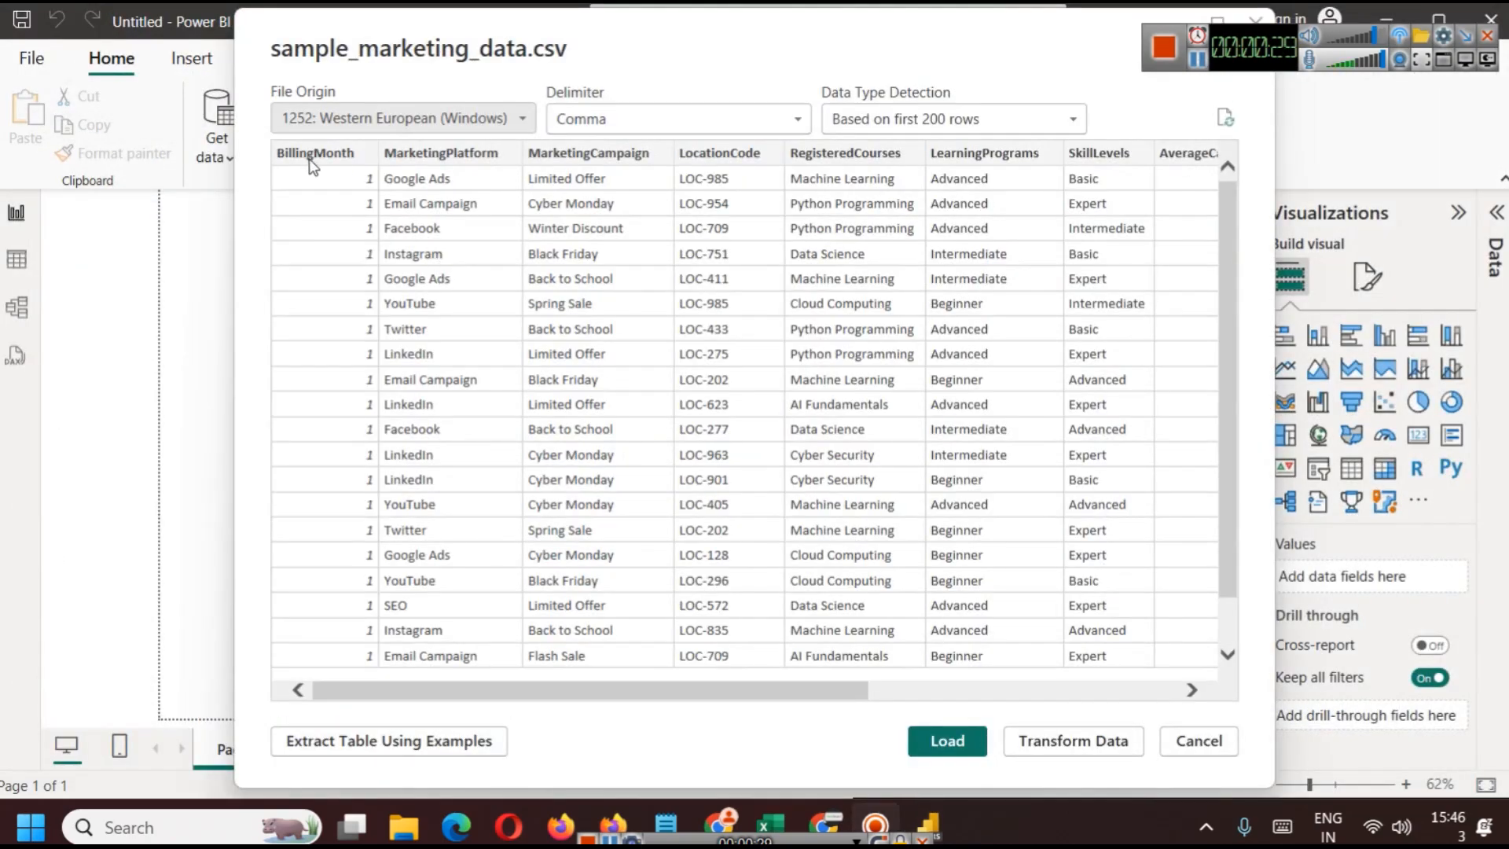
{"action": "left_click", "coordinate": [1134, 691]}
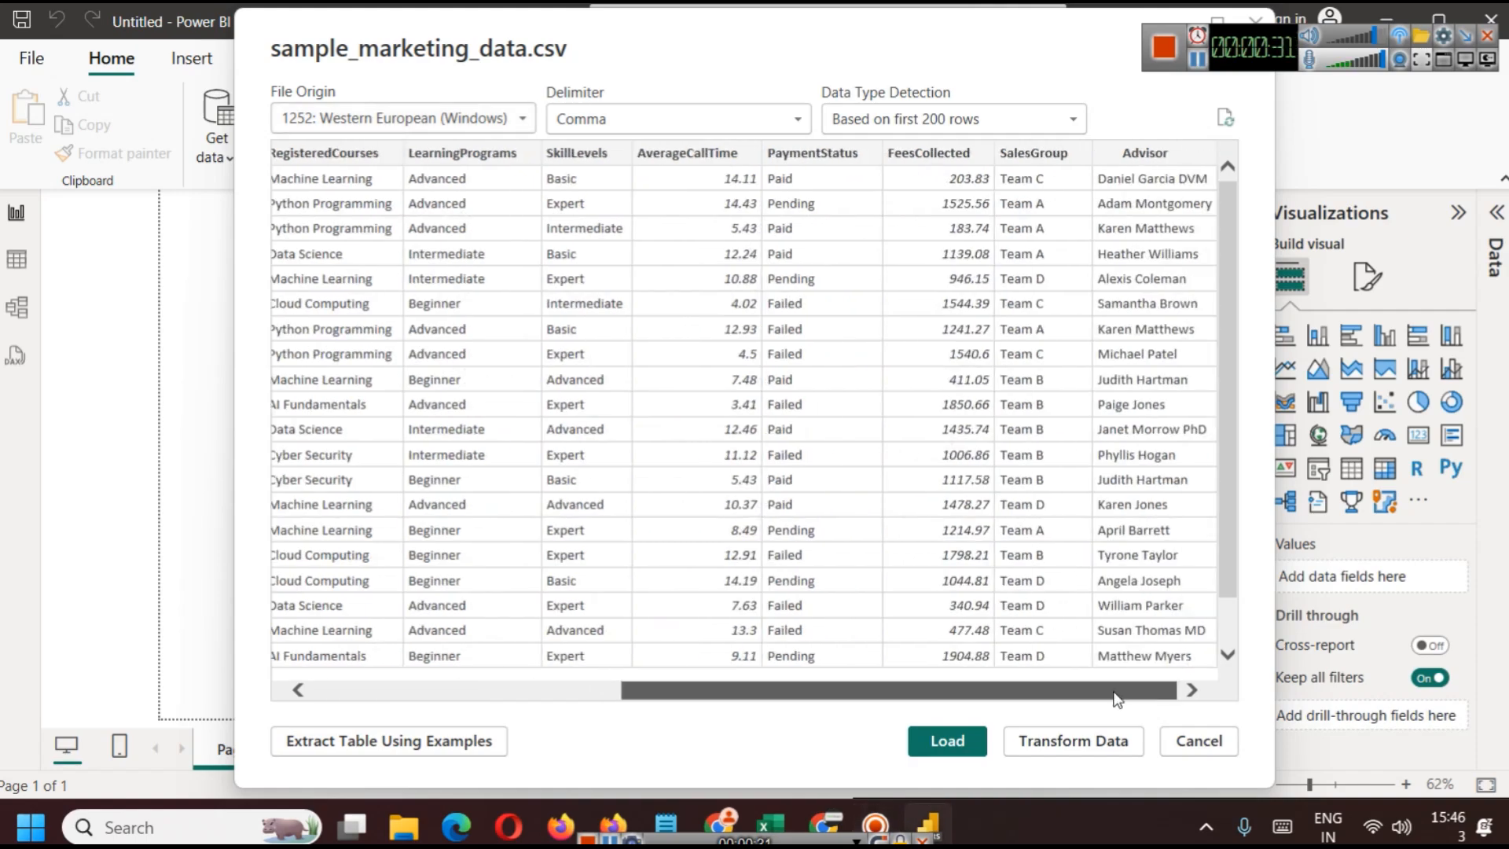
{"action": "left_click_drag", "start_coordinate": [1135, 692], "coordinate": [470, 696]}
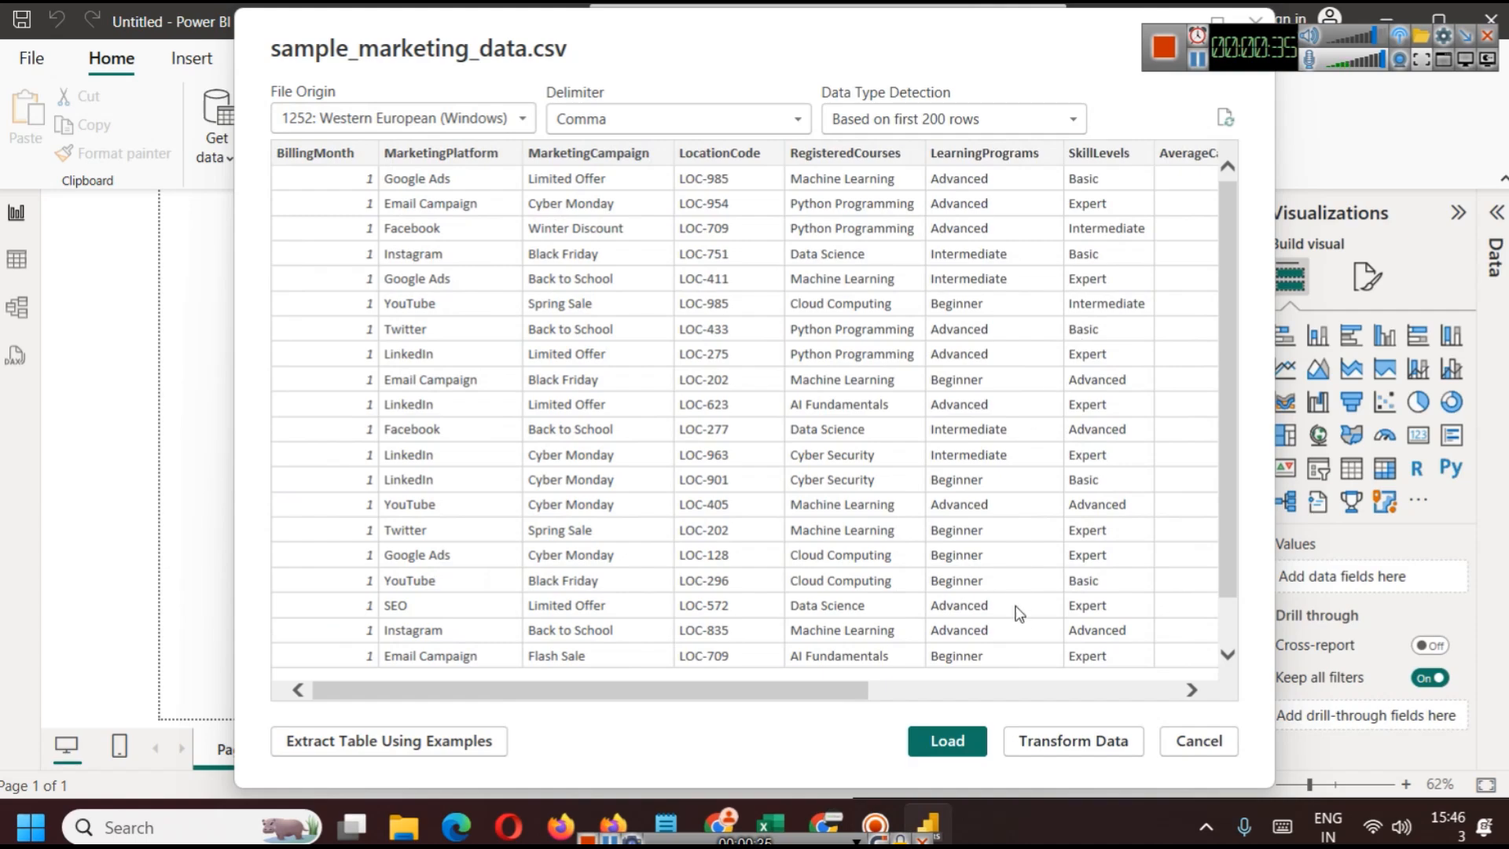
{"action": "left_click", "coordinate": [960, 736]}
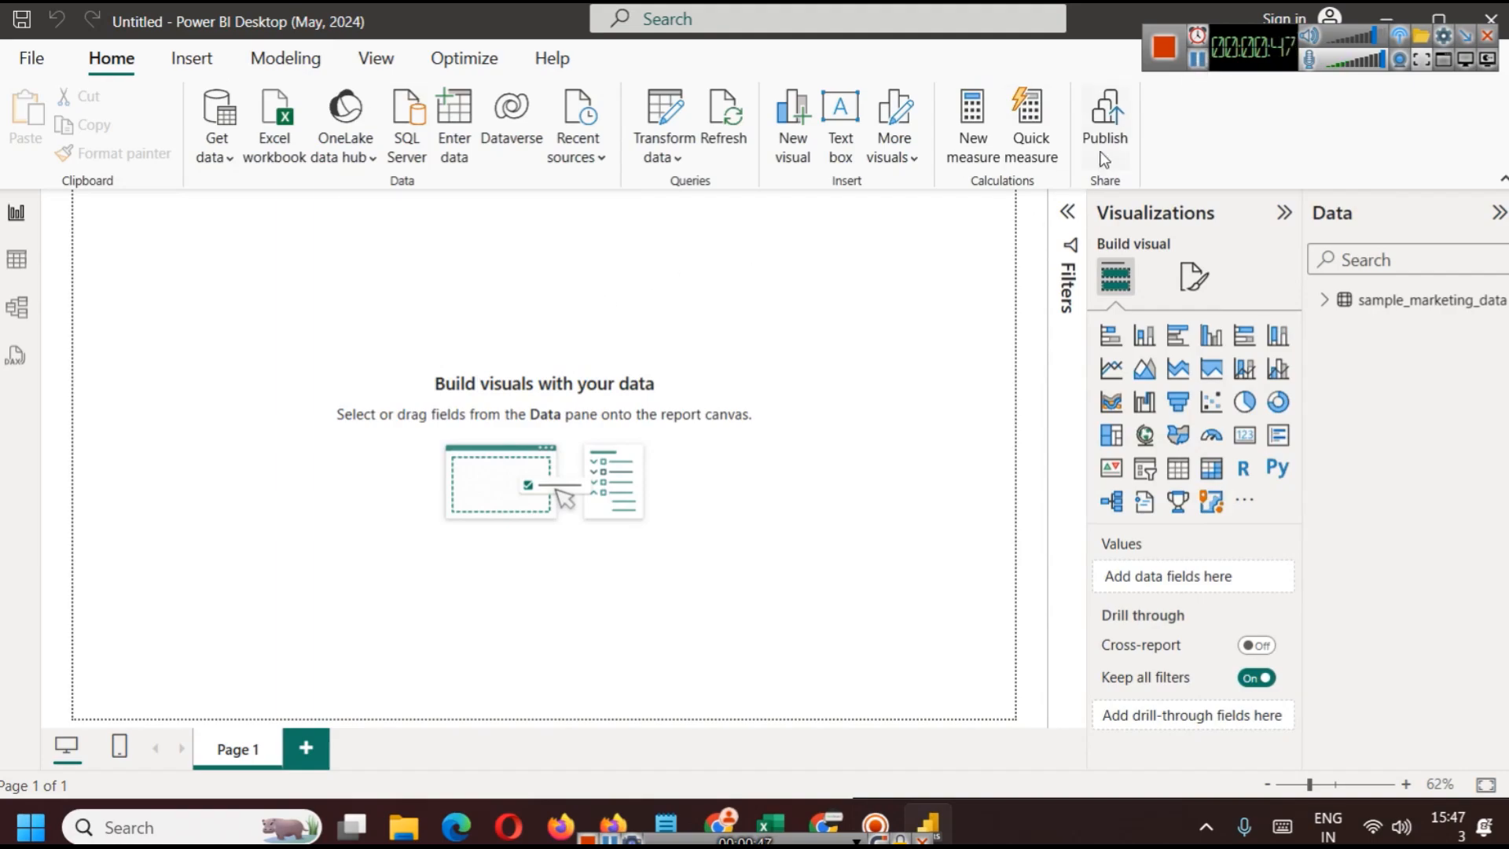
Save the report in the Course Marketing and Sales Performance folder under the name Course Marketing and Sales Performance
{"action": "left_click", "coordinate": [23, 22]}
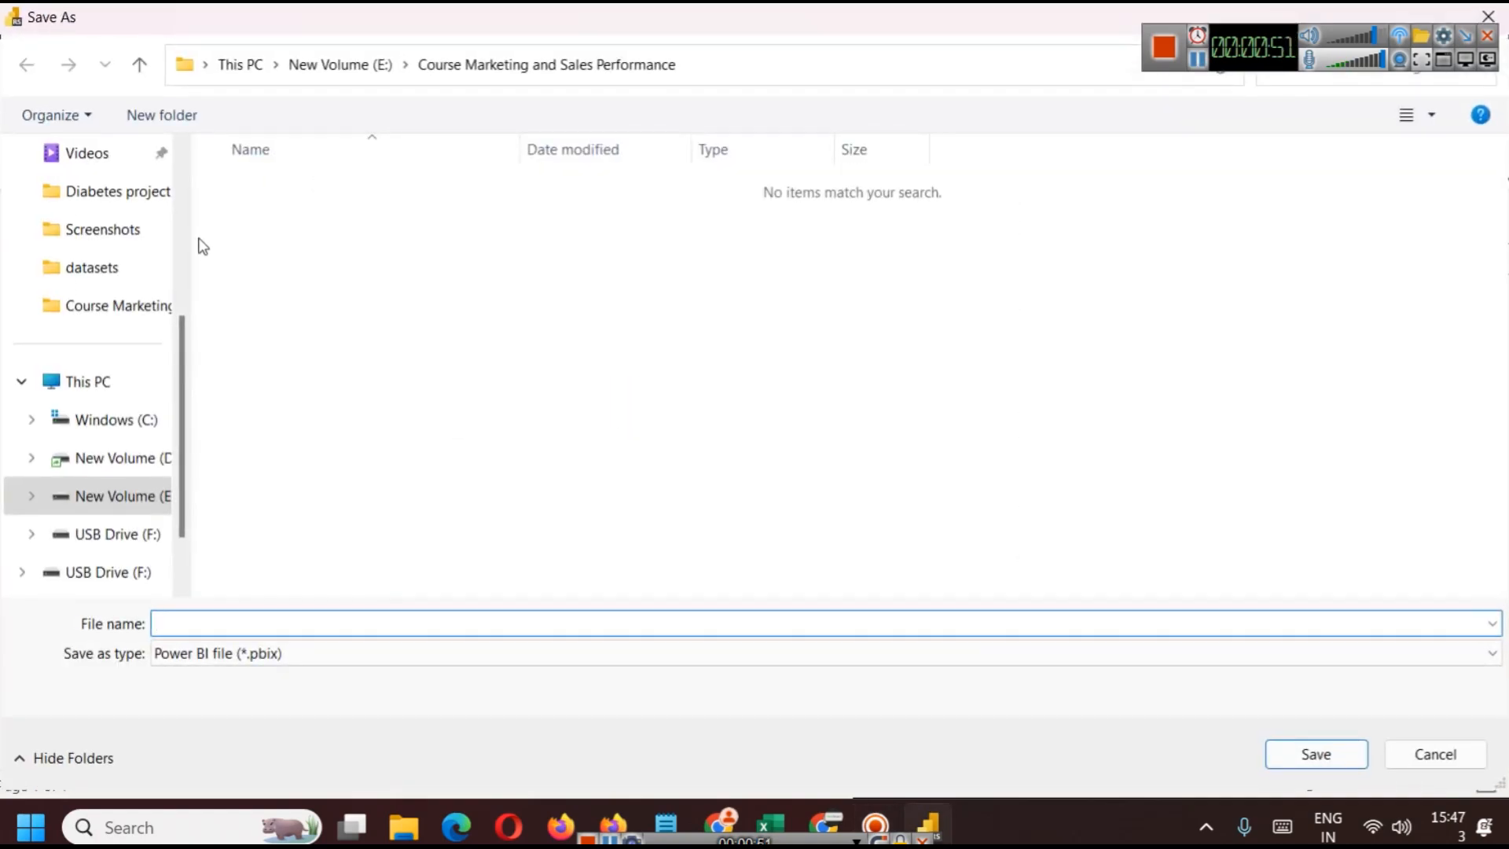
{"action": "left_click_drag", "start_coordinate": [191, 221], "coordinate": [57, 228]}
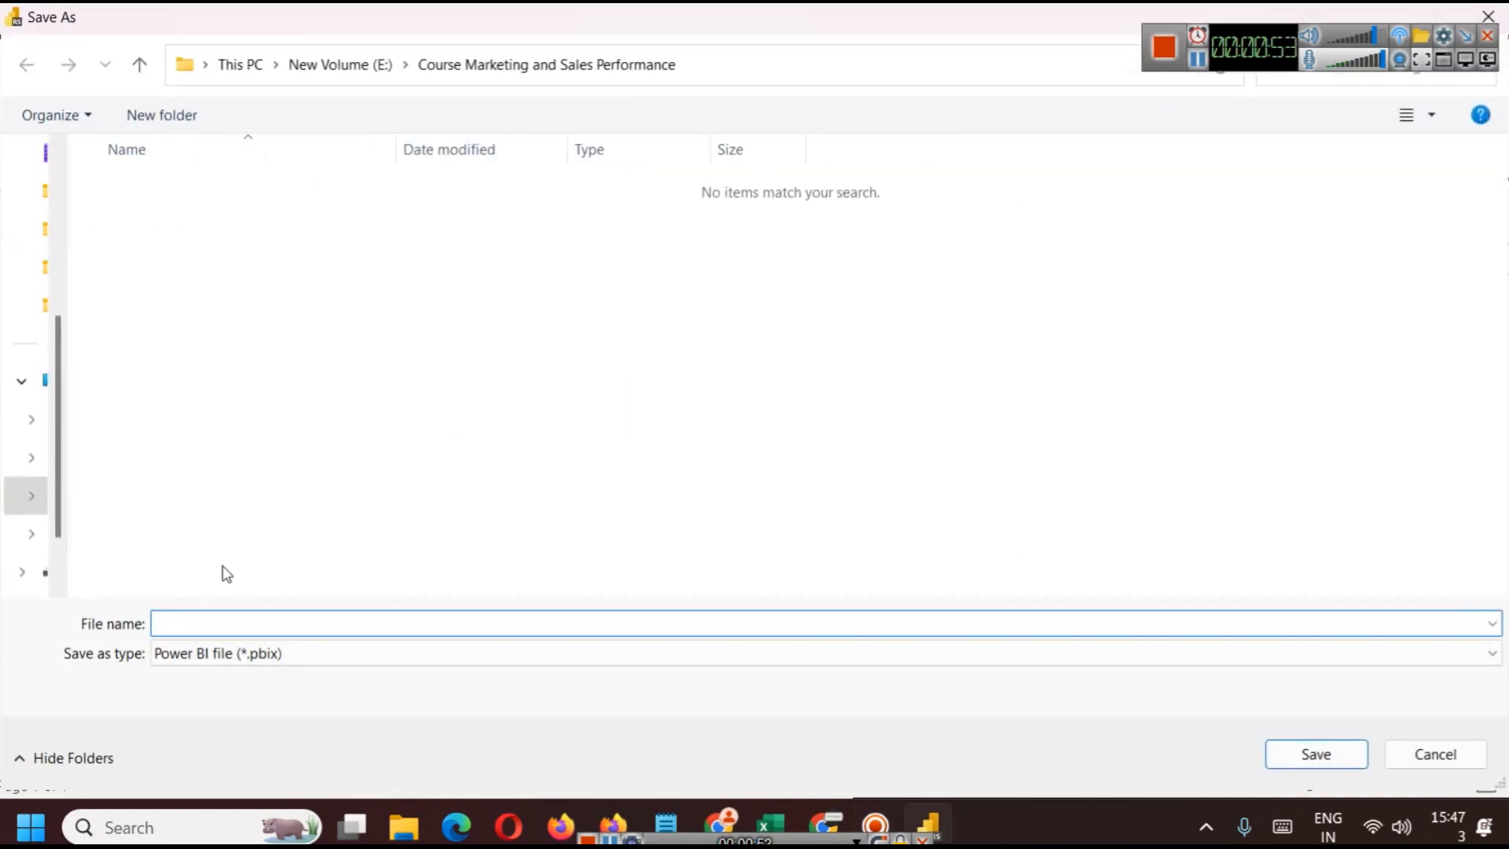
{"action": "type", "text": "Course Marketing and Sales Performance"}
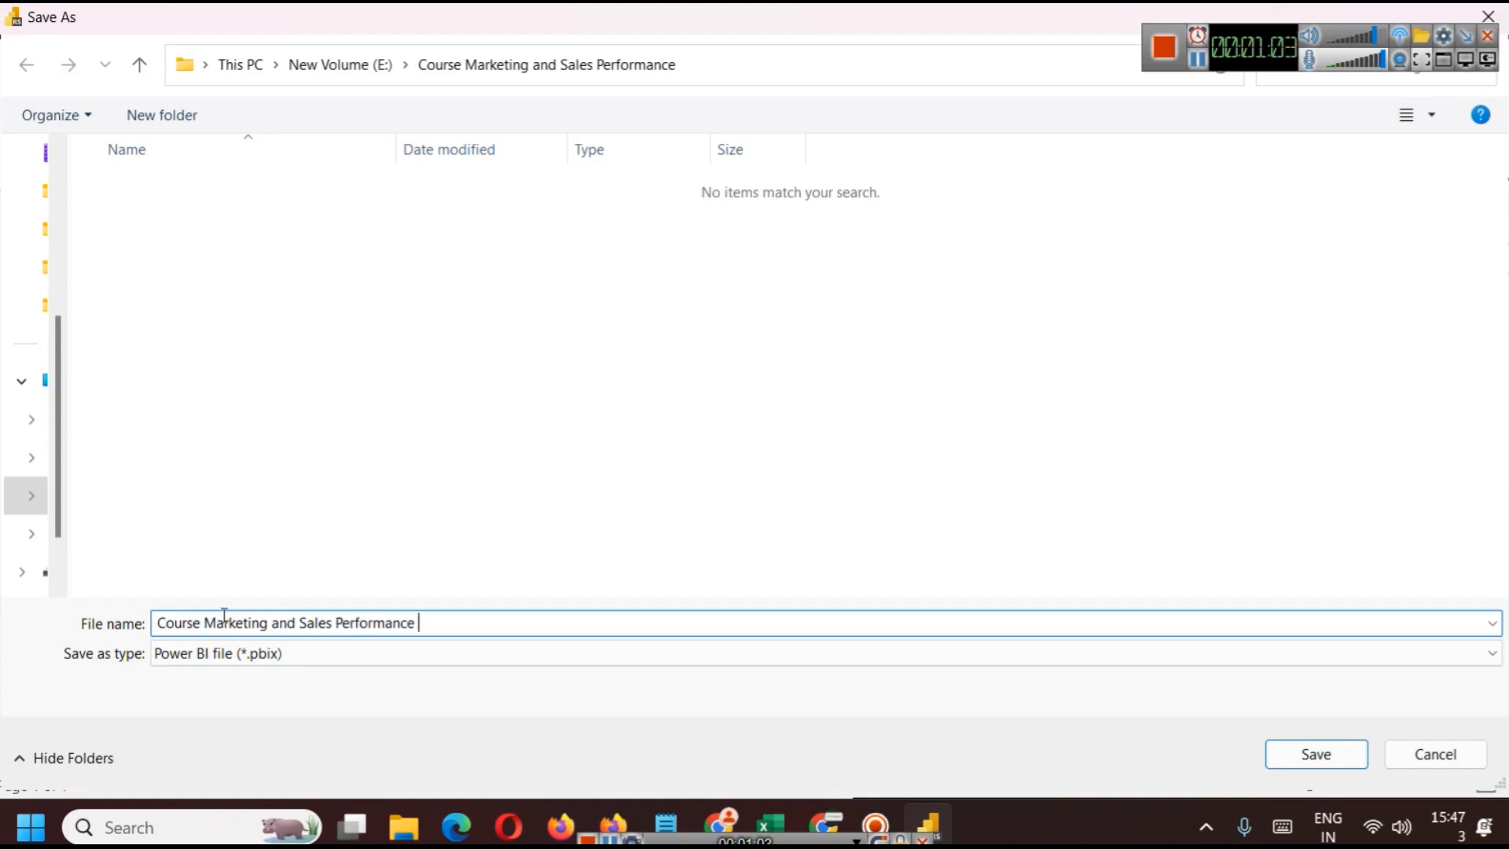
{"action": "key", "text": "Return"}
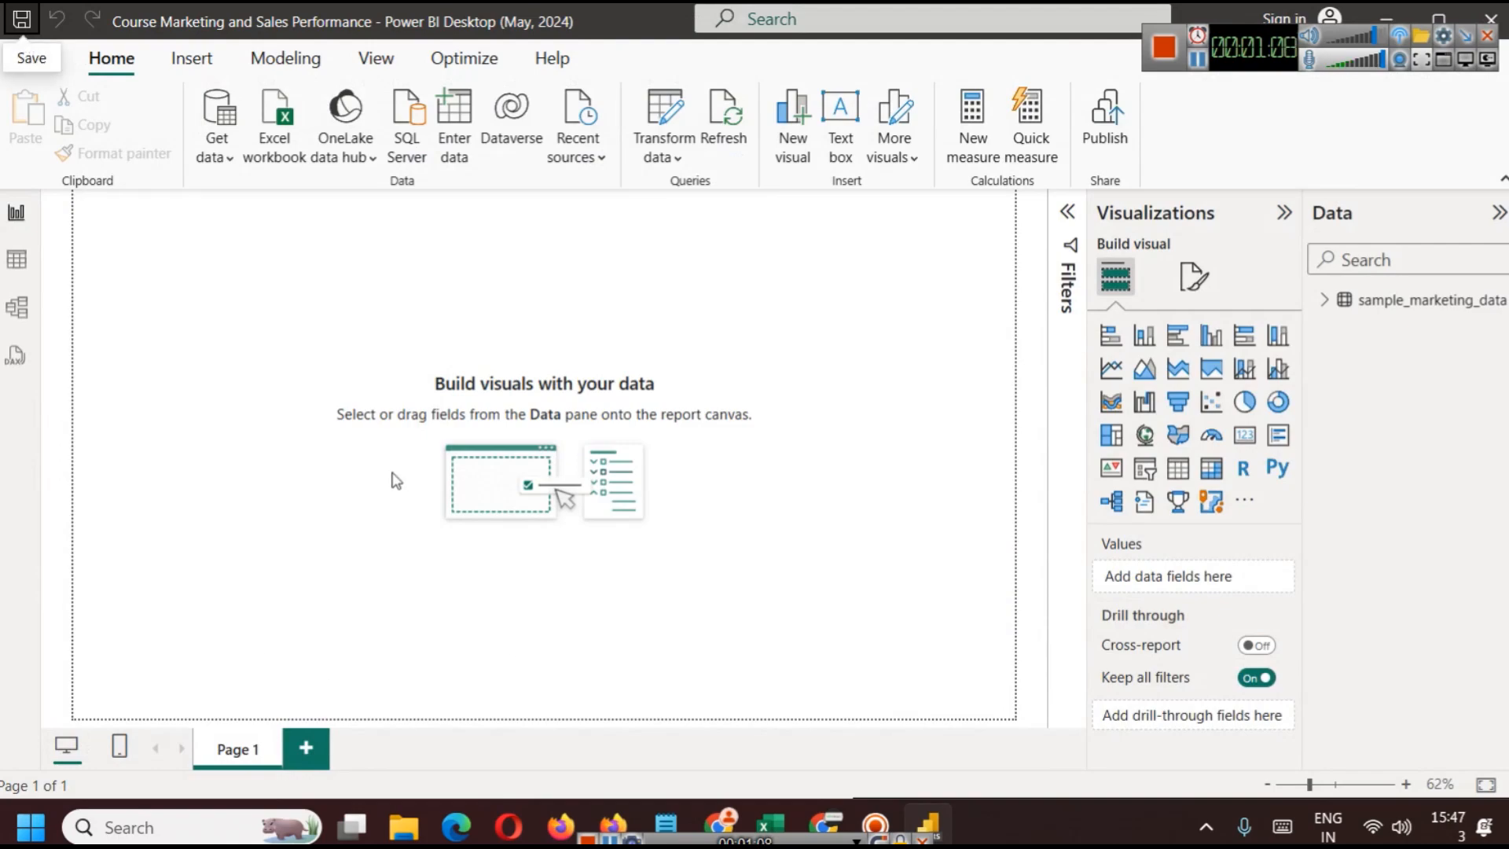
Insert a text box at the top of the report page, flatten it into a thin strip and widen it
{"action": "left_click", "coordinate": [848, 141]}
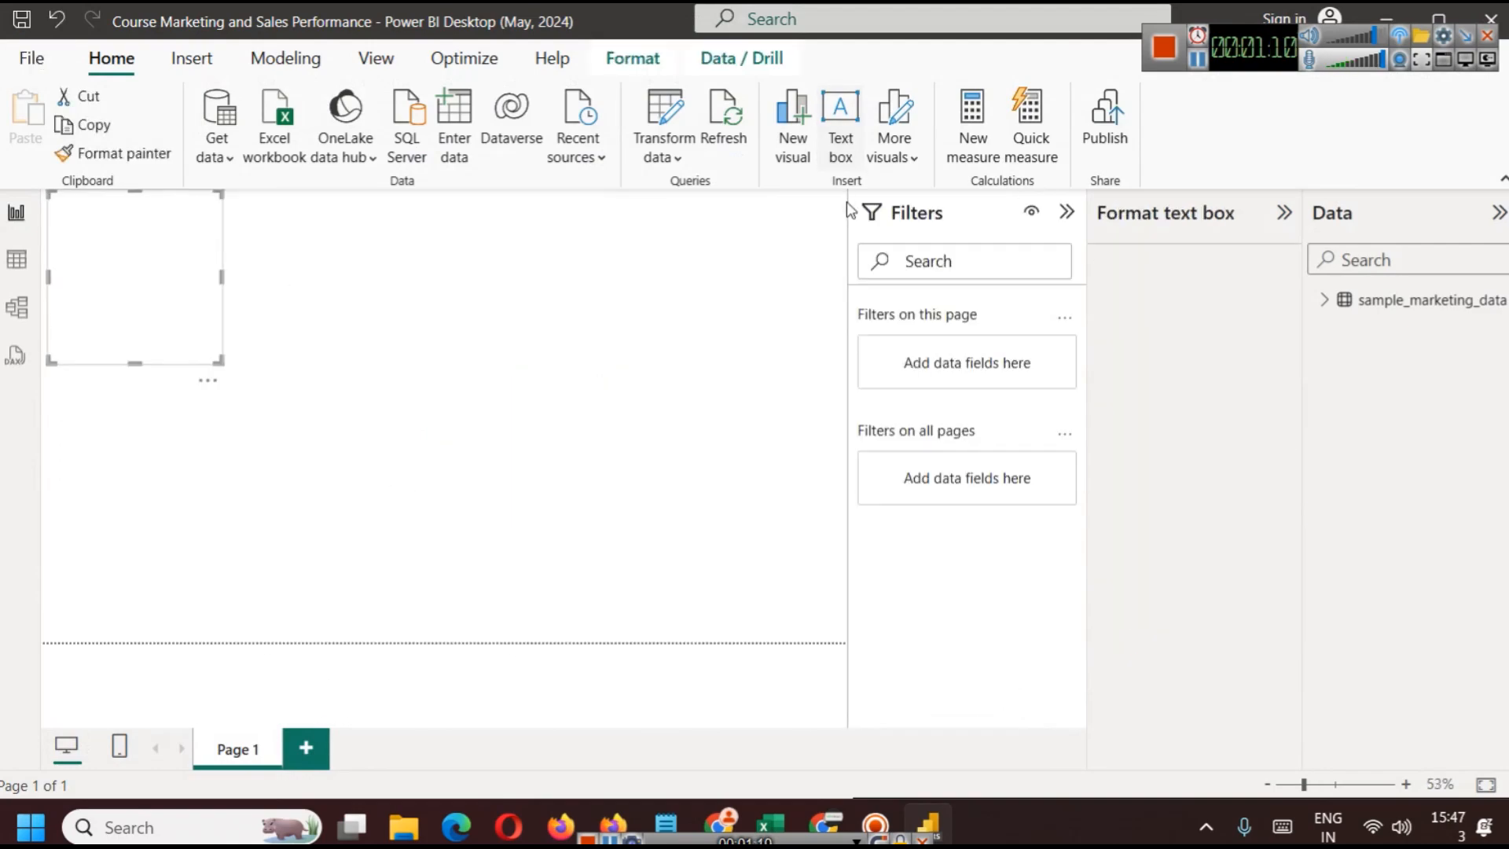
{"action": "left_click_drag", "start_coordinate": [135, 360], "coordinate": [136, 236]}
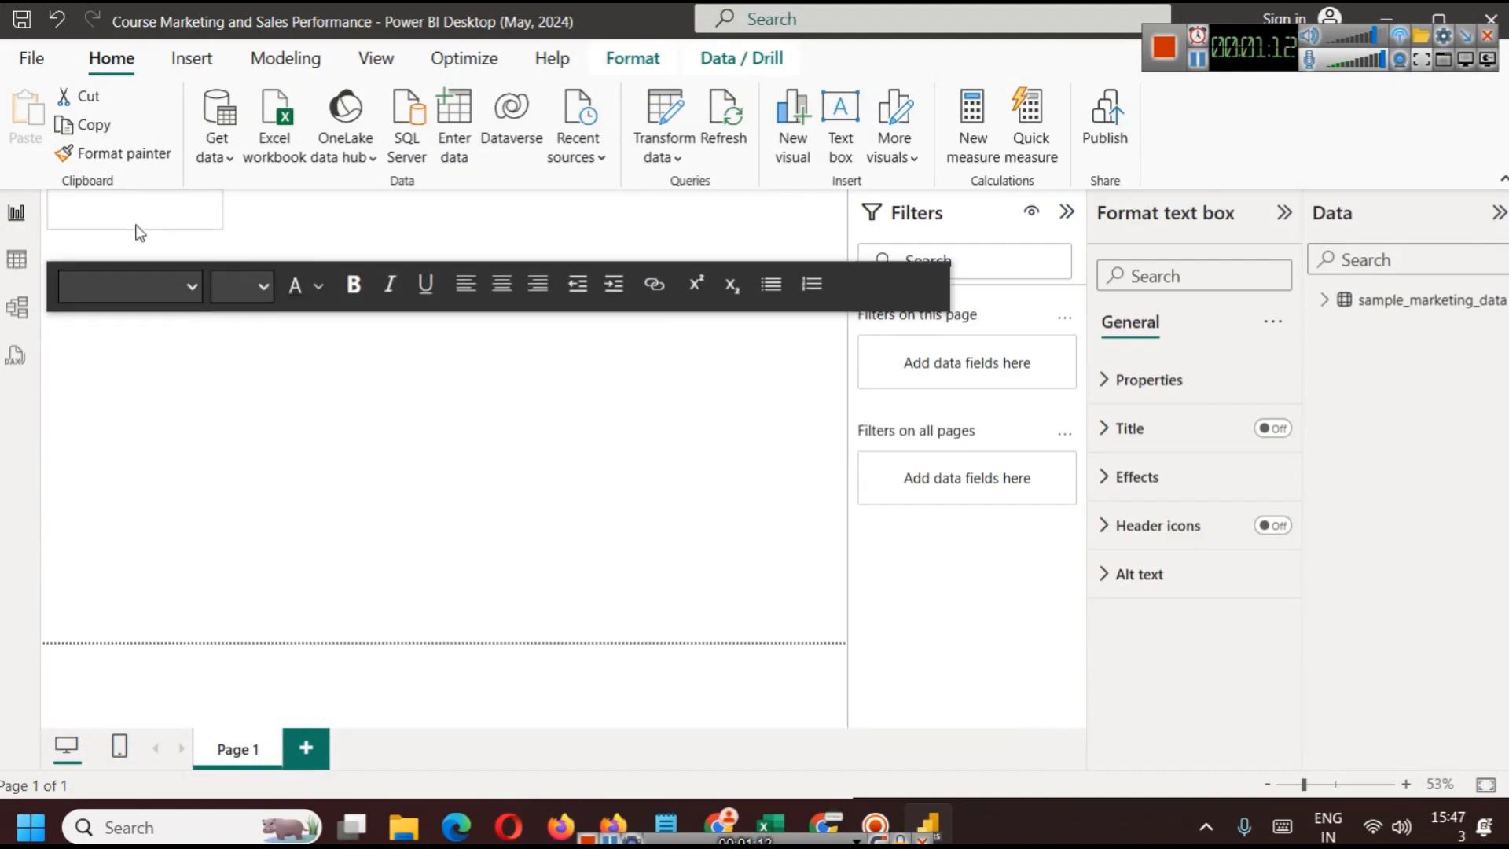
{"action": "left_click", "coordinate": [303, 218]}
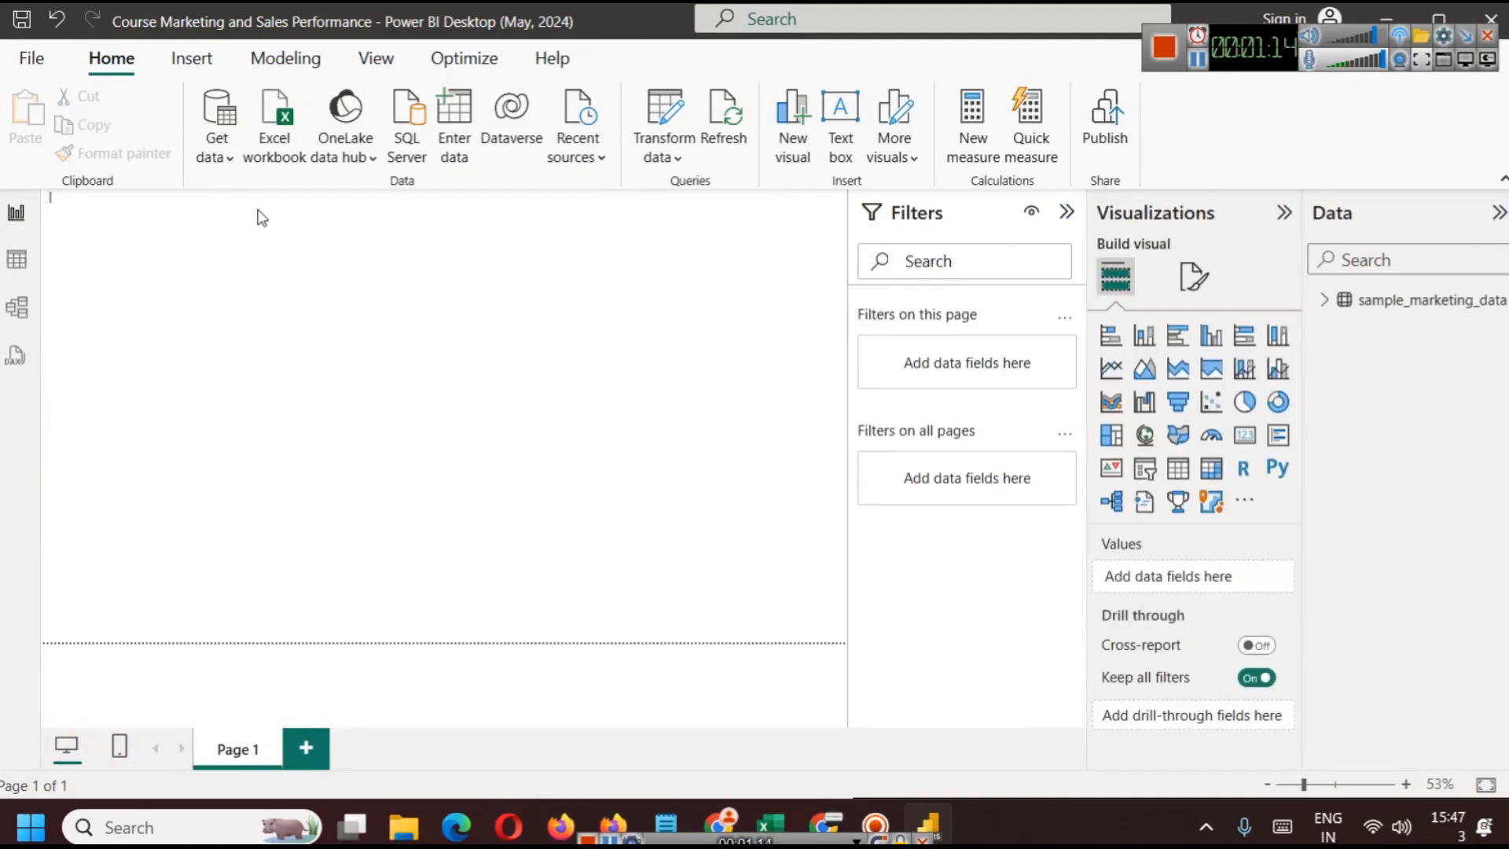
{"action": "left_click", "coordinate": [212, 219]}
{"action": "left_click", "coordinate": [230, 219]}
{"action": "left_click", "coordinate": [223, 219]}
{"action": "left_click_drag", "start_coordinate": [220, 212], "coordinate": [677, 212]}
{"action": "left_click", "coordinate": [116, 217]}
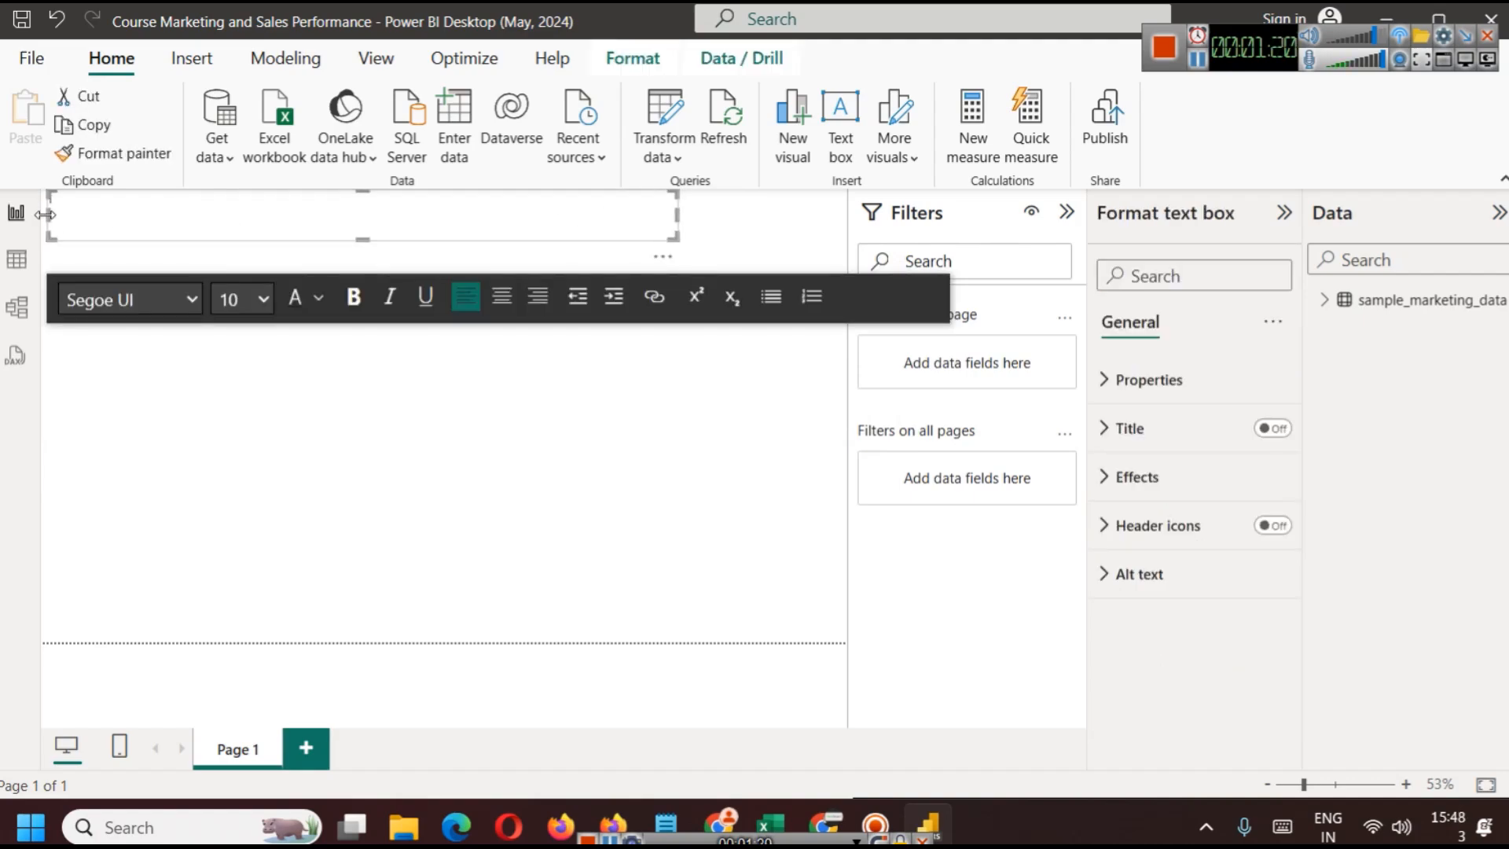
Pull both side edges of the text box inward to form a title banner, collapsing the Filters pane for more canvas space
{"action": "left_click", "coordinate": [58, 226]}
{"action": "left_click_drag", "start_coordinate": [46, 210], "coordinate": [156, 211]}
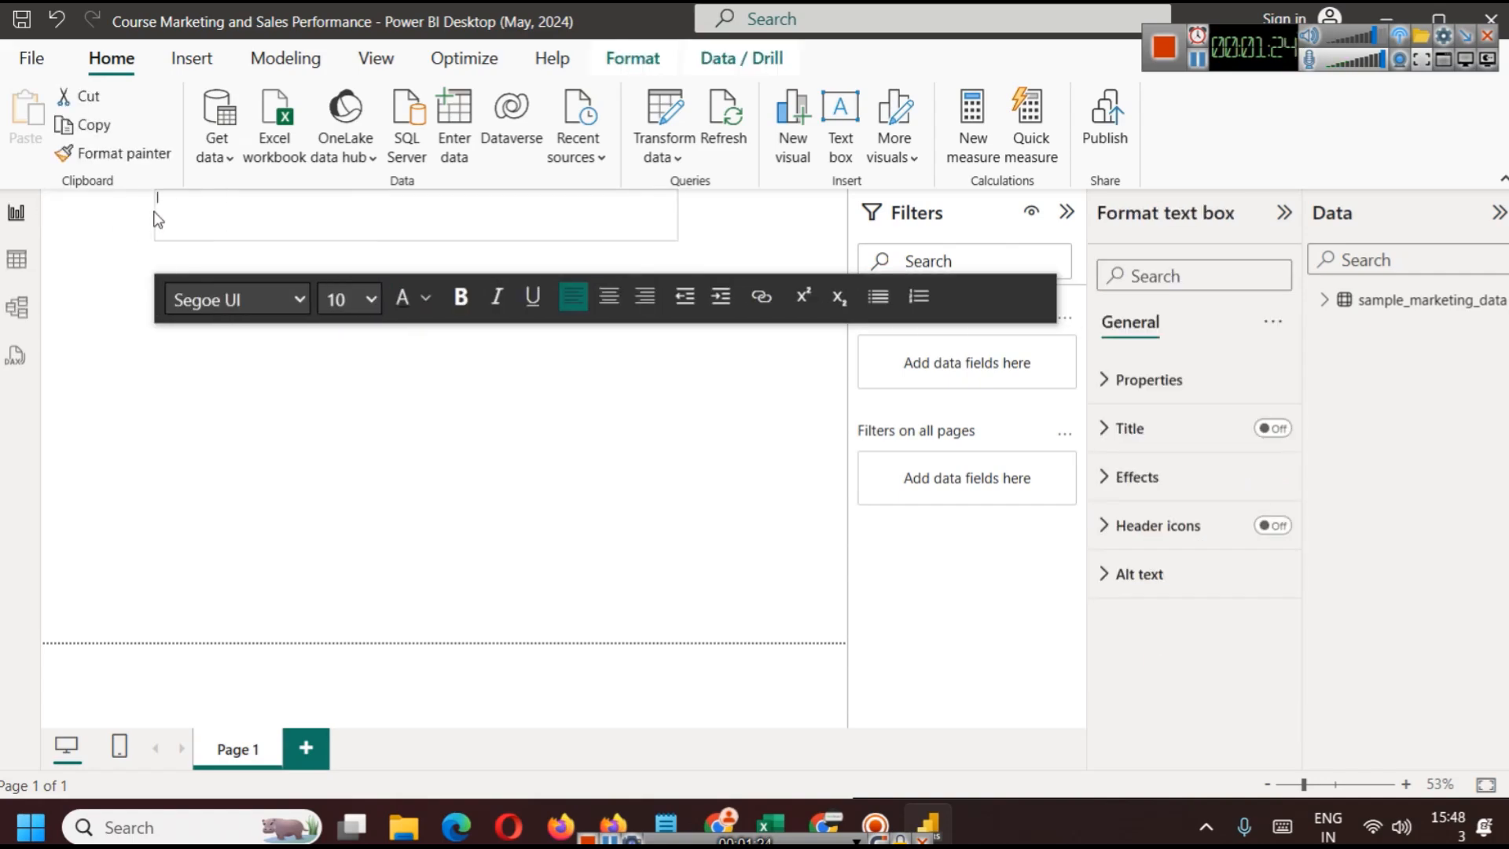
{"action": "left_click", "coordinate": [1066, 212]}
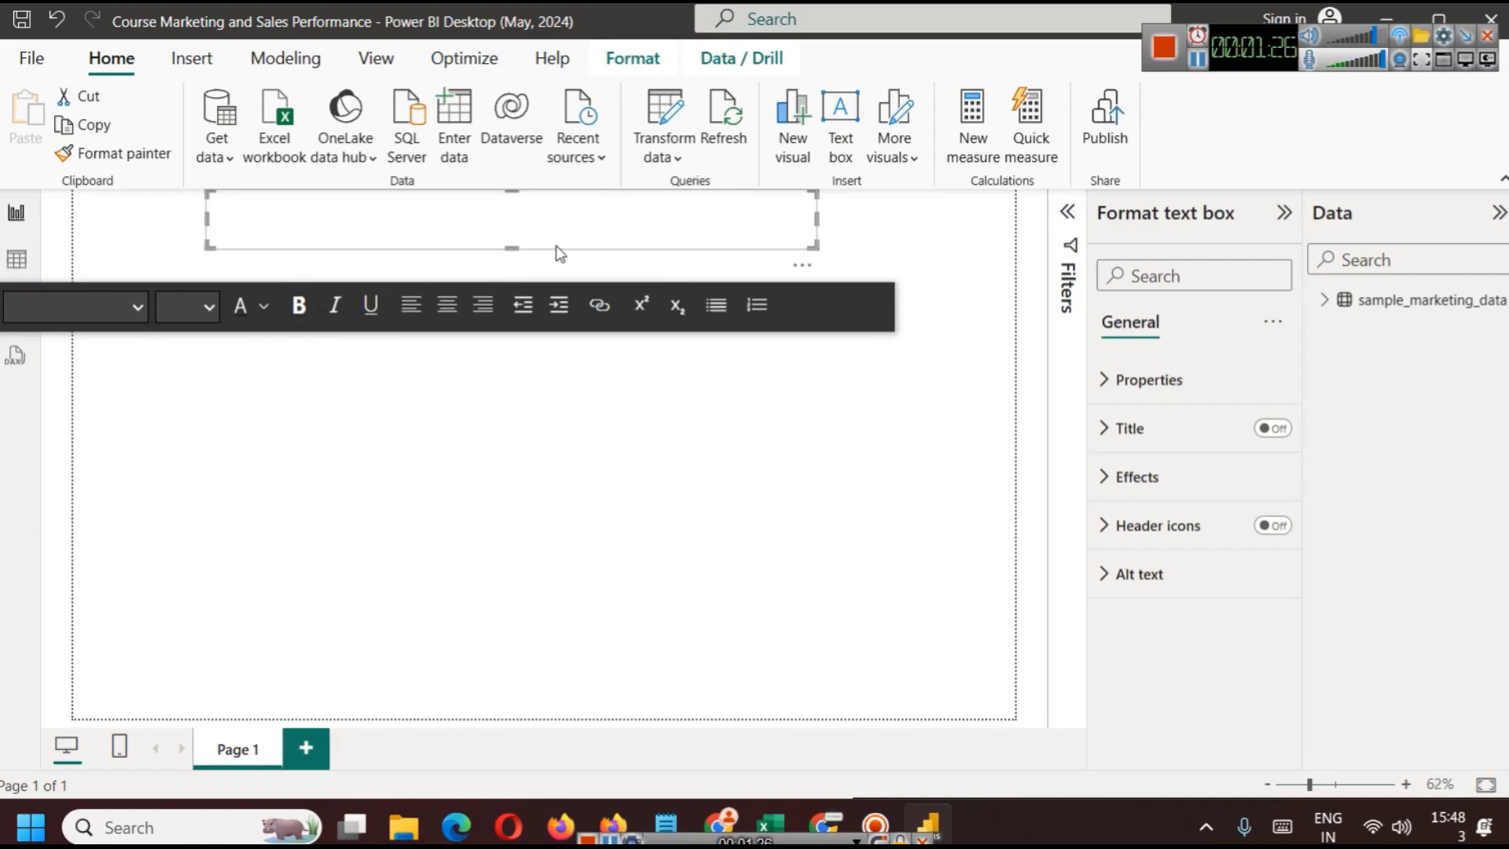
{"action": "left_click_drag", "start_coordinate": [823, 231], "coordinate": [770, 229]}
Enter the title COURSE MARKETING & SALES PERFORMANCE DASHBOARD in the text box
{"action": "left_click", "coordinate": [441, 239]}
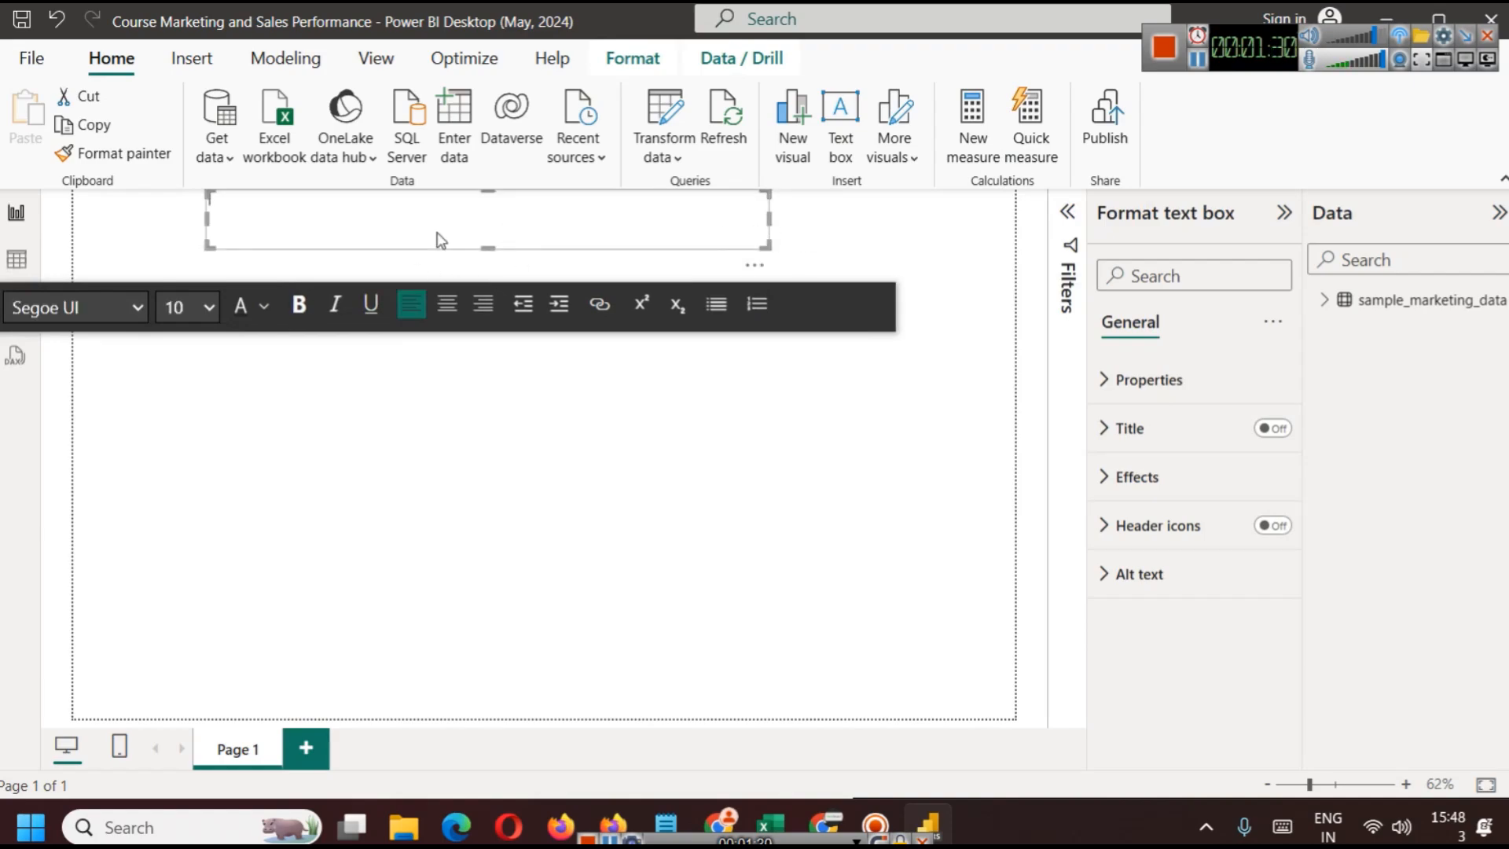
{"action": "key", "text": "BackSpace"}
{"action": "key", "text": "BackSpace"}
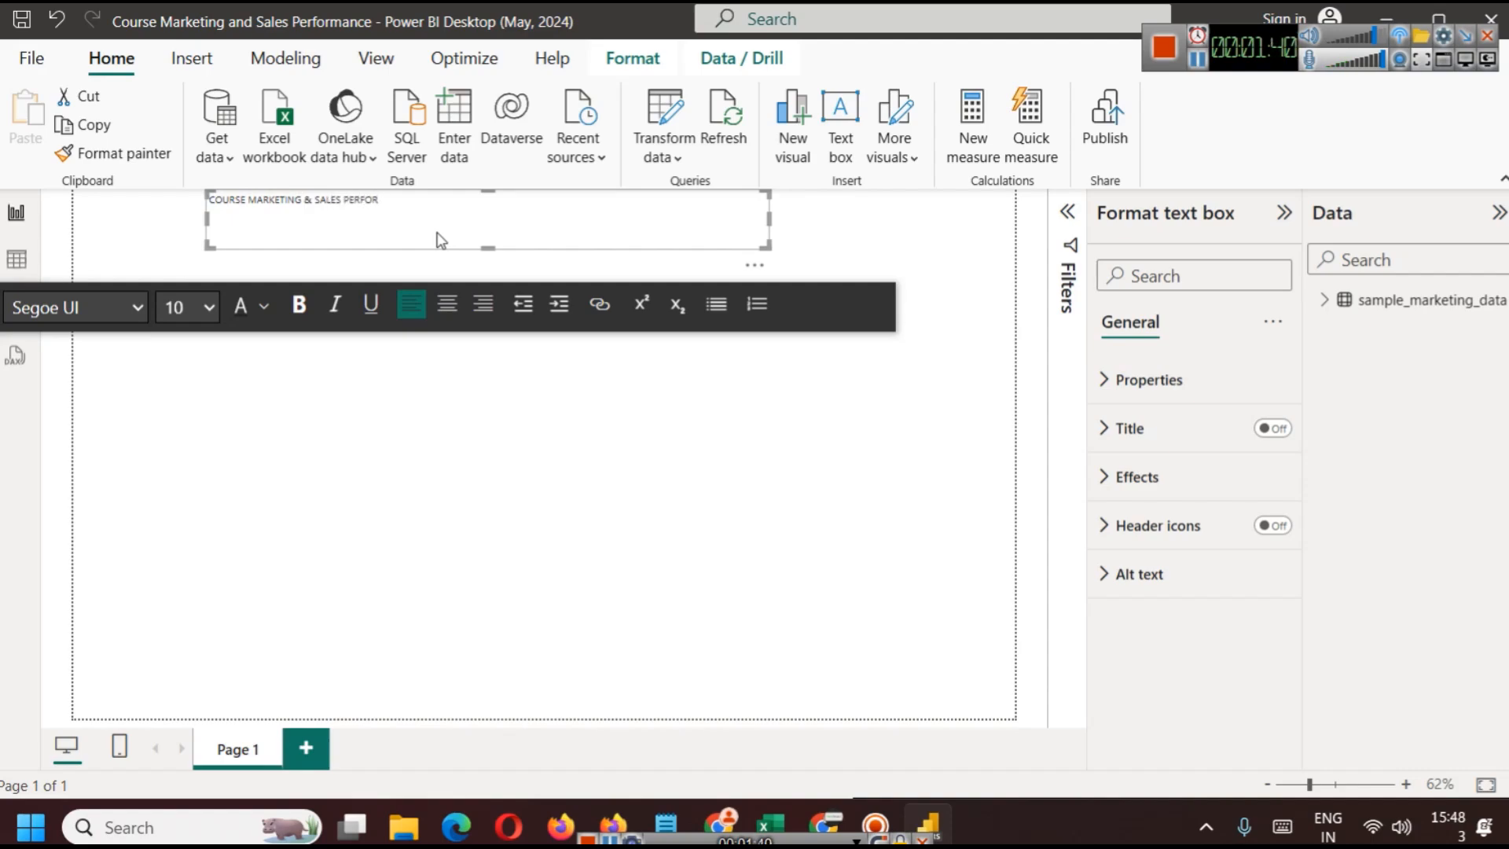
{"action": "type", "text": "ANCE DASHBOARD"}
Make the whole dashboard title bold and colour it dark purple
{"action": "key", "text": "ctrl+a"}
{"action": "left_click", "coordinate": [299, 304]}
{"action": "left_click", "coordinate": [266, 309]}
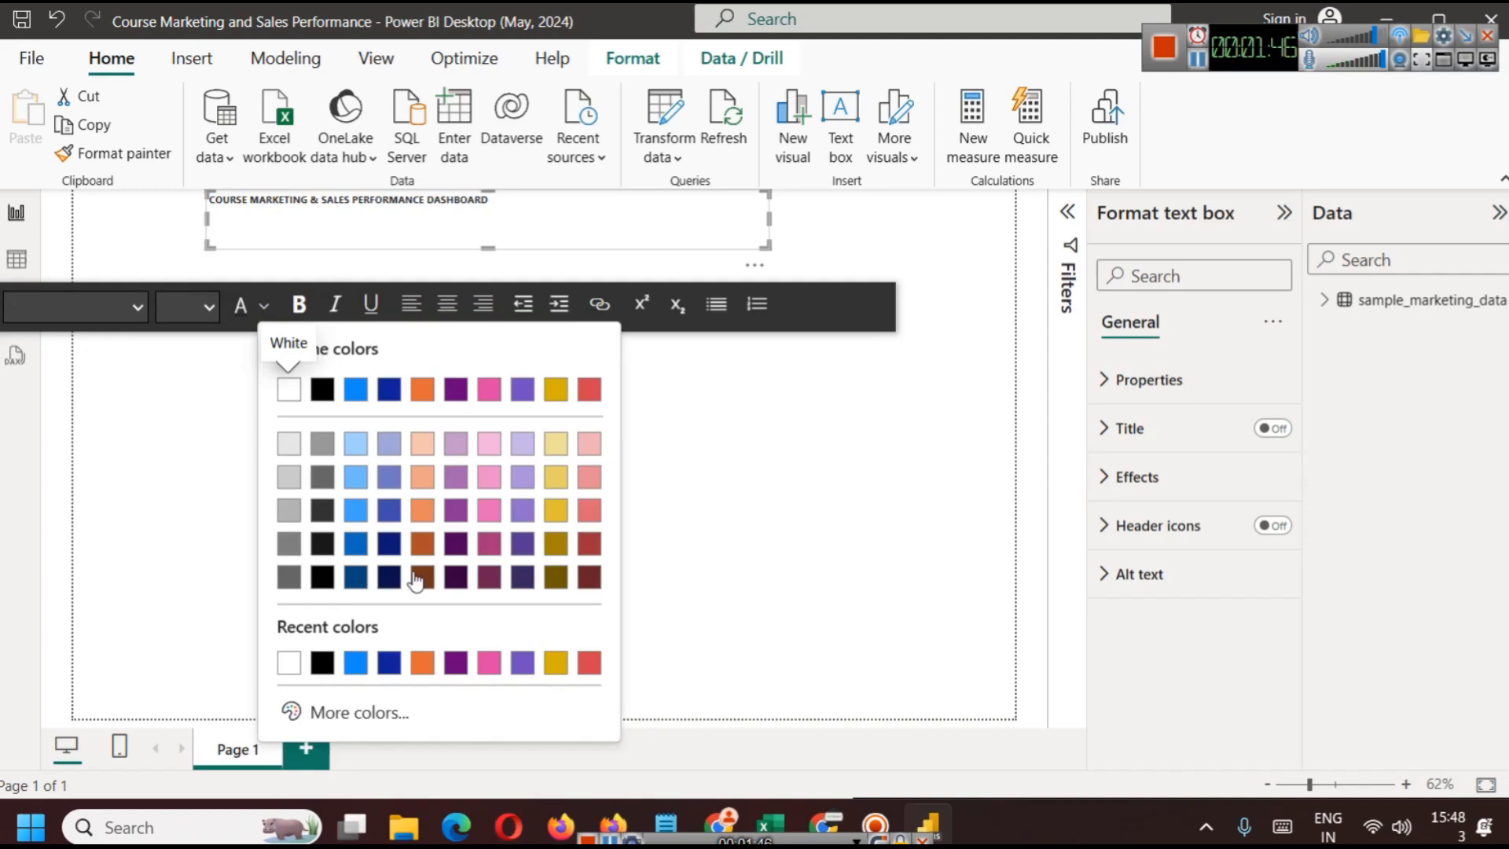
{"action": "left_click", "coordinate": [454, 580]}
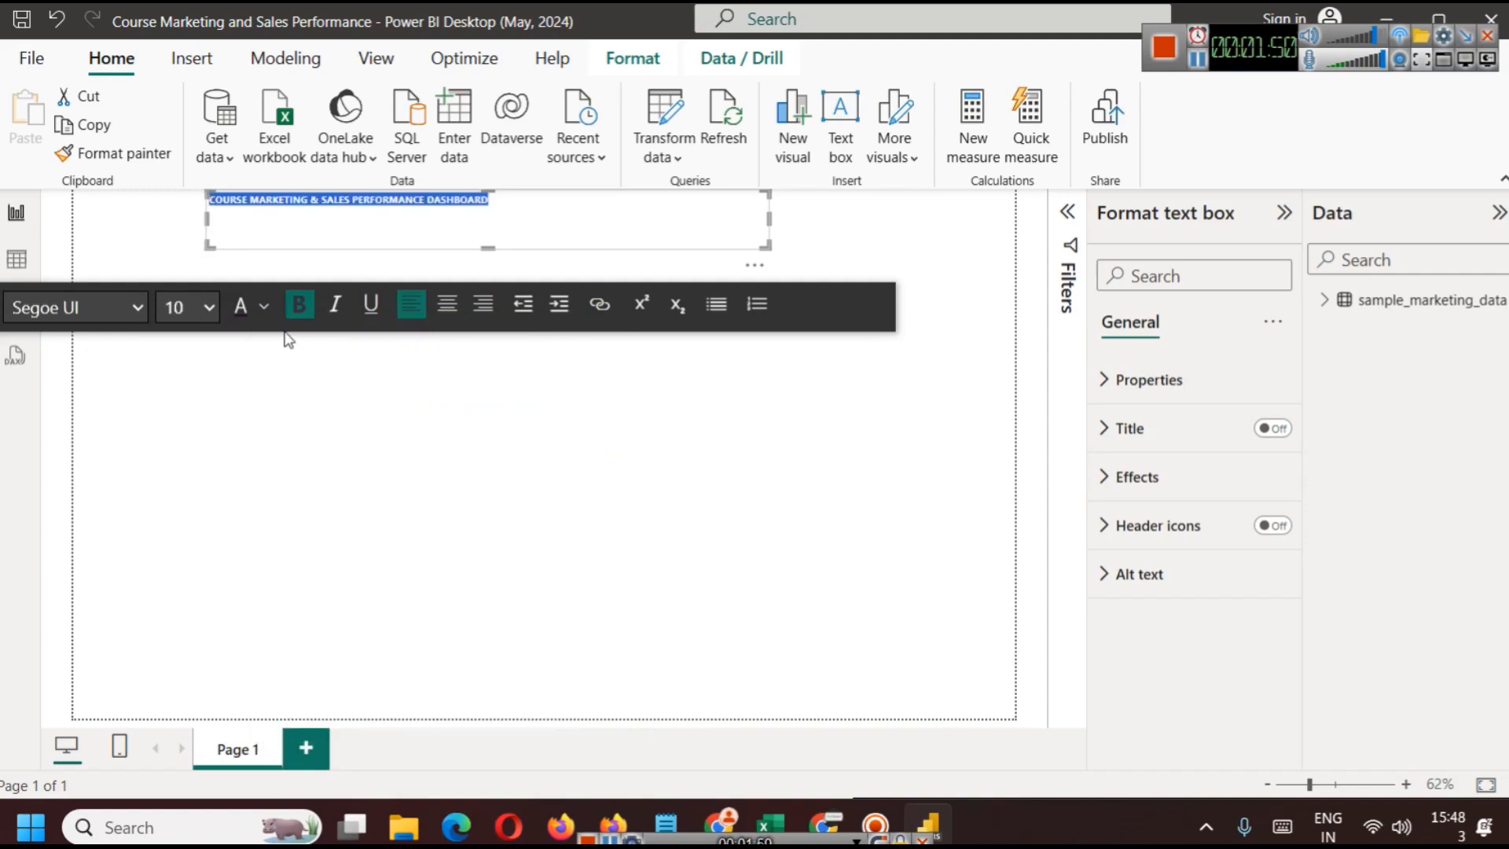
Try title font sizes 28 and 24, and widen the text box to fit the full title on one line
{"action": "left_click", "coordinate": [210, 309]}
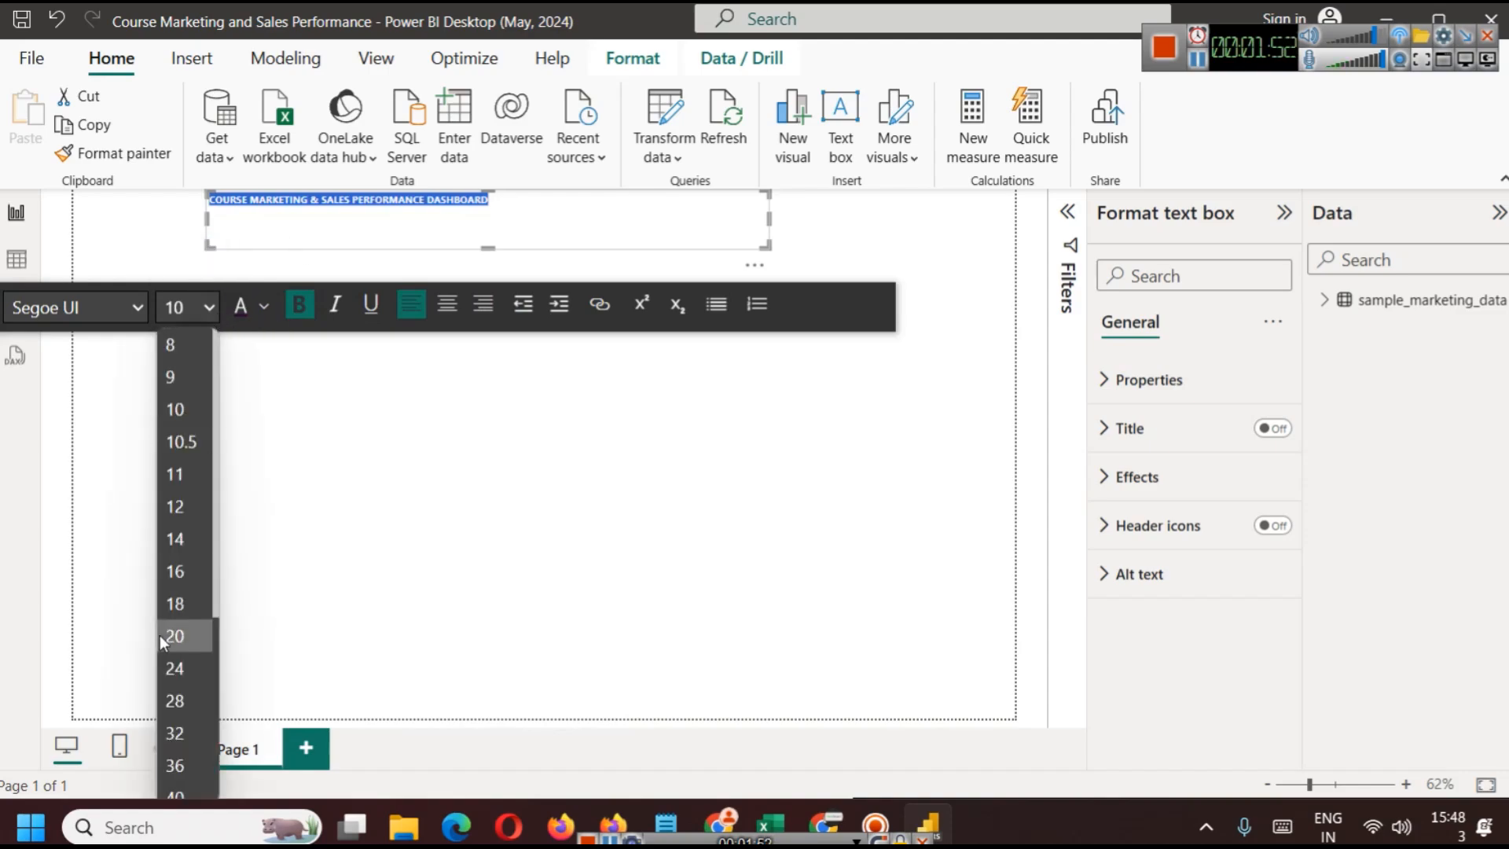
{"action": "left_click", "coordinate": [185, 701]}
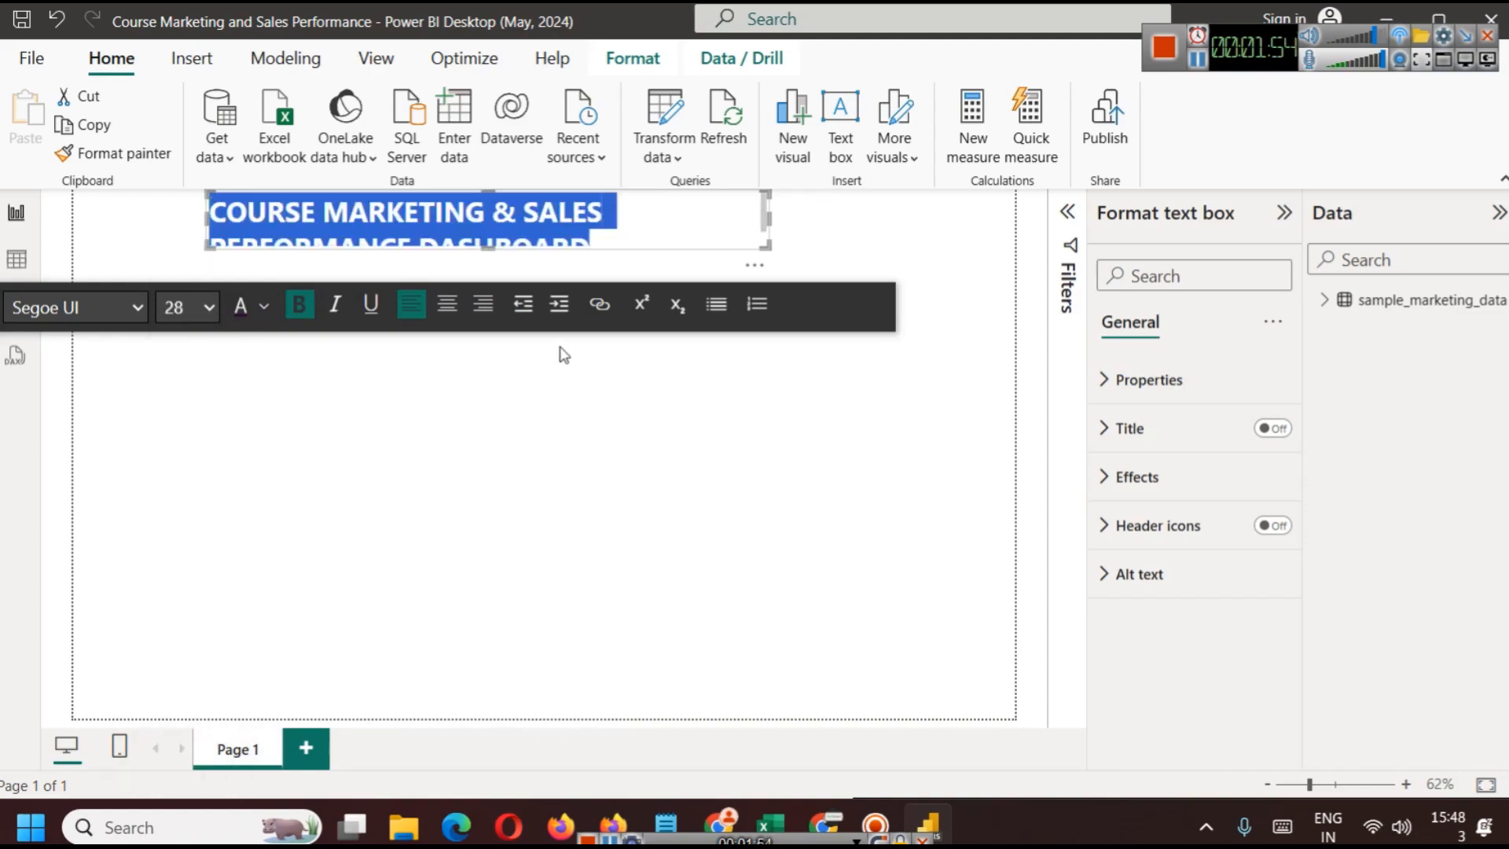
{"action": "left_click", "coordinate": [209, 307]}
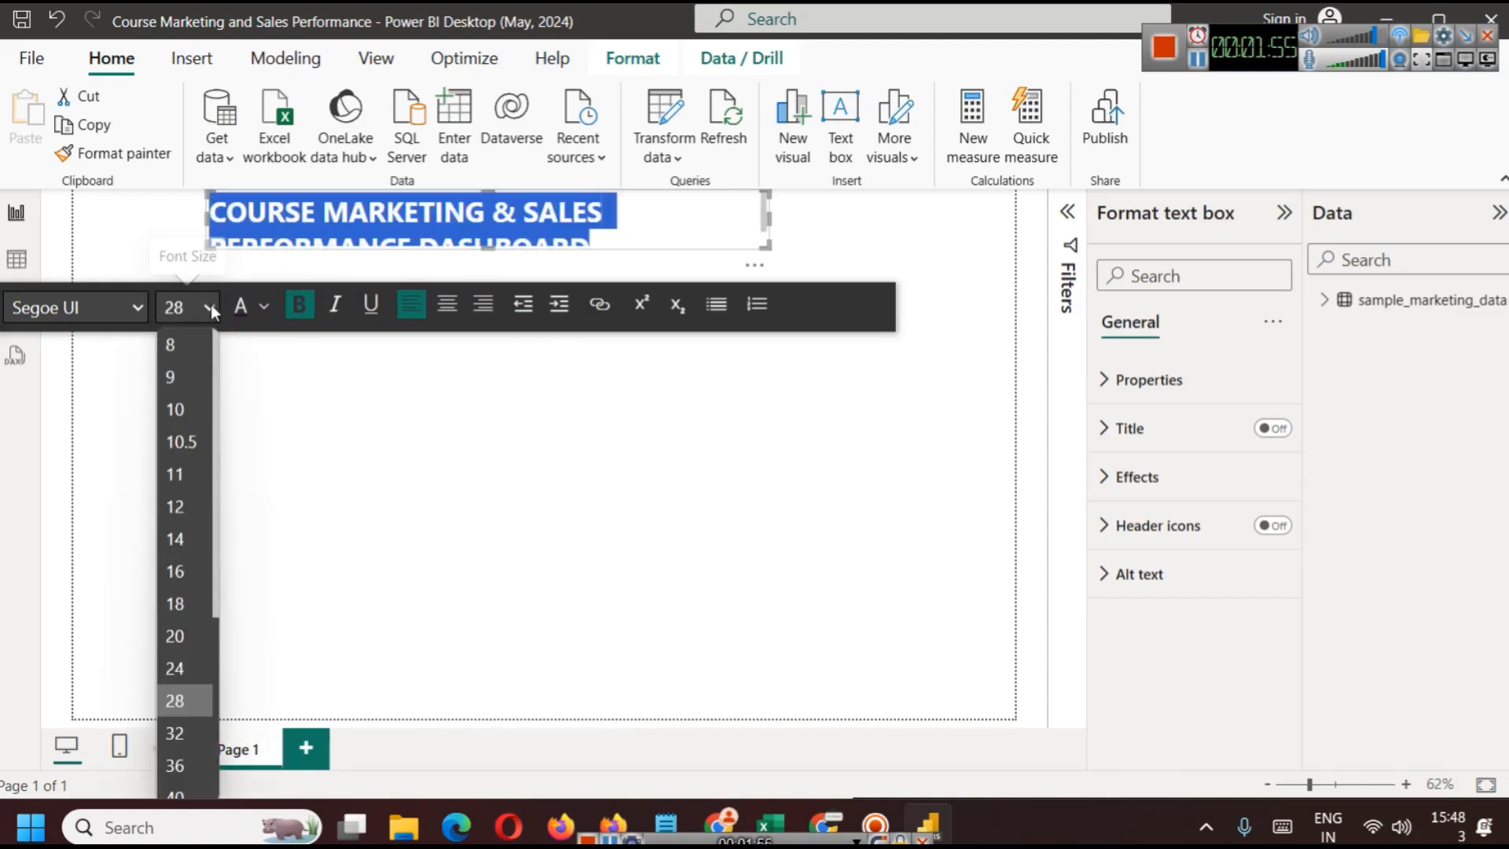
{"action": "left_click", "coordinate": [183, 664]}
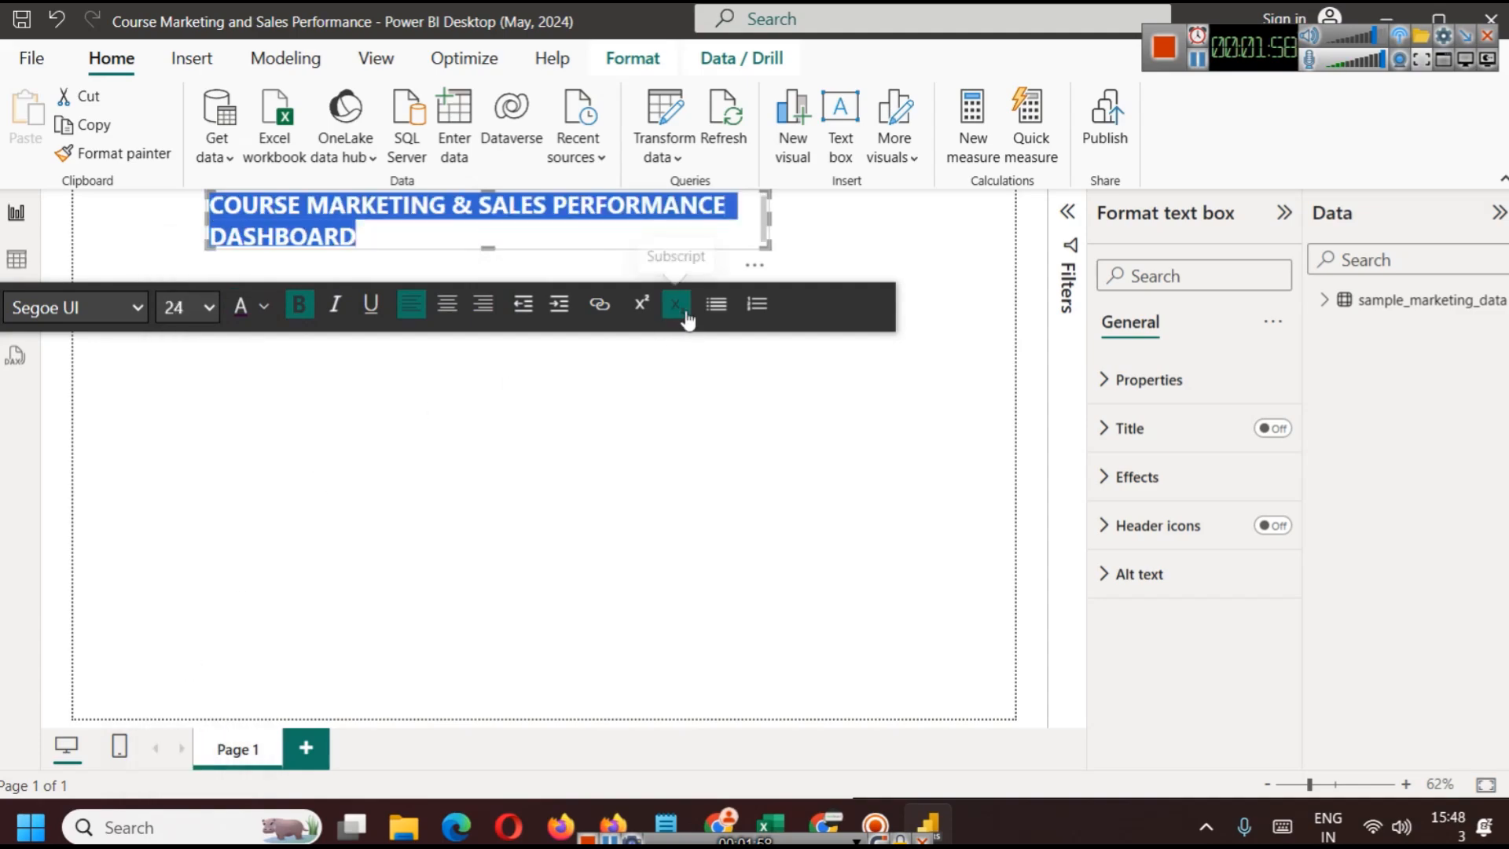
{"action": "left_click_drag", "start_coordinate": [769, 215], "coordinate": [933, 221]}
{"action": "left_click", "coordinate": [826, 221]}
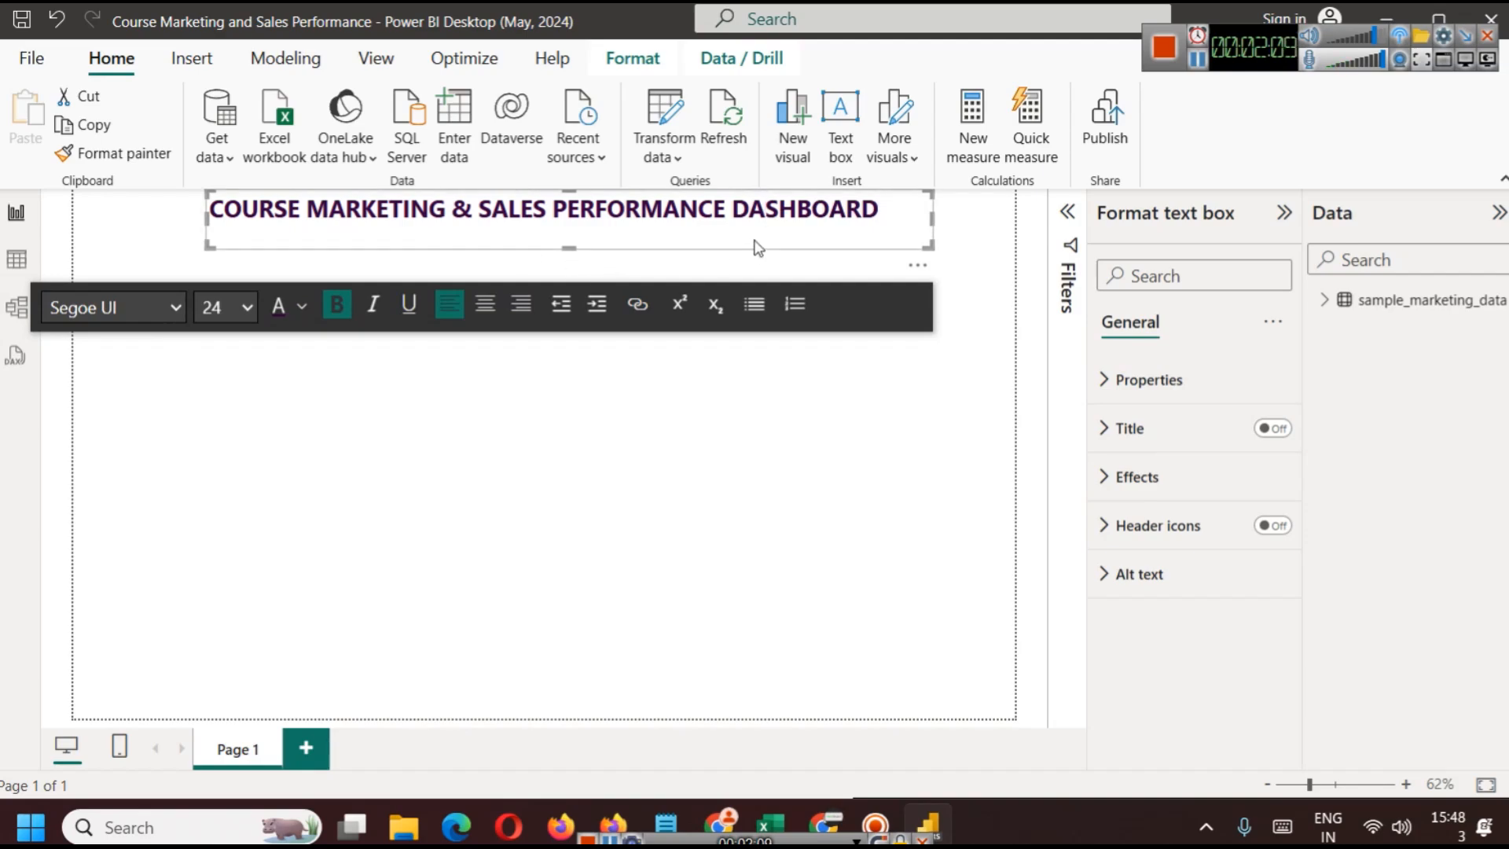
Remove the word DASHBOARD from the title and narrow the text box to the shorter text
{"action": "double_click", "coordinate": [796, 211]}
{"action": "key", "text": "BackSpace"}
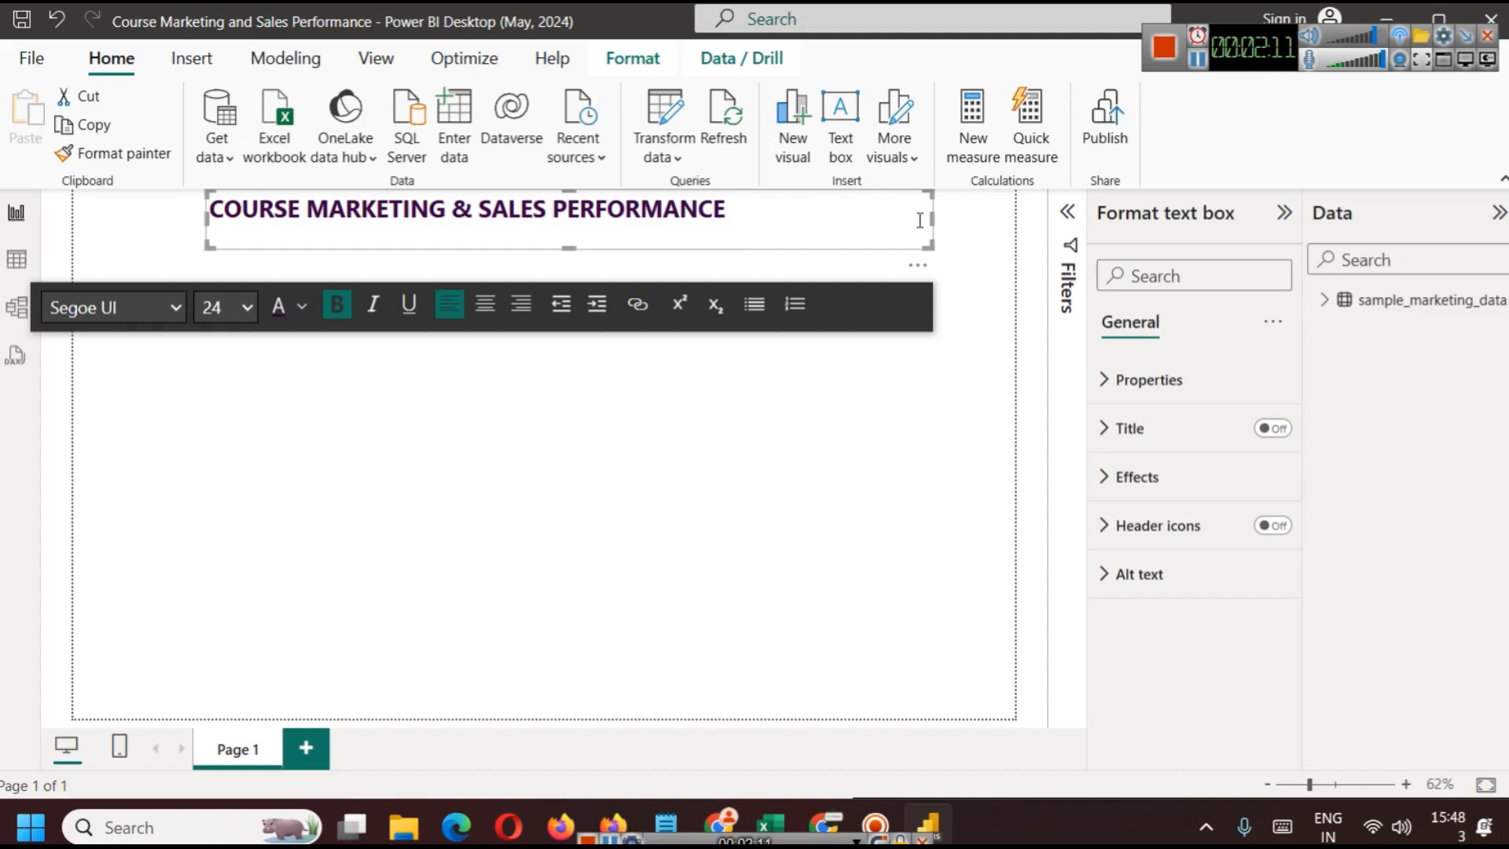
{"action": "left_click_drag", "start_coordinate": [931, 213], "coordinate": [768, 236]}
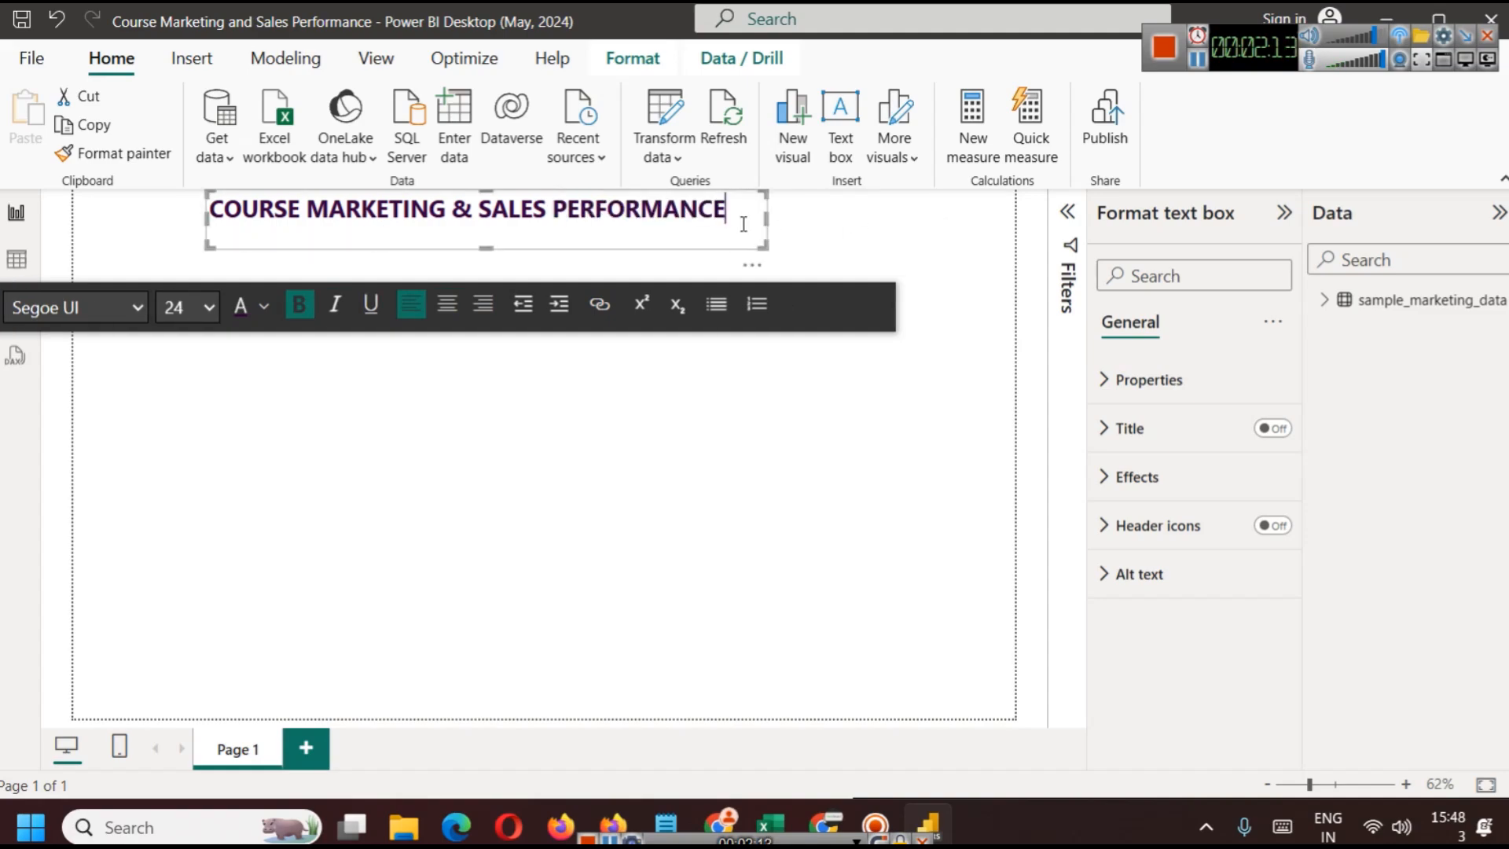
Set the title's font size to 28 and widen the text box to keep the title on one line
{"action": "key", "text": "ctrl+a"}
{"action": "left_click", "coordinate": [208, 310]}
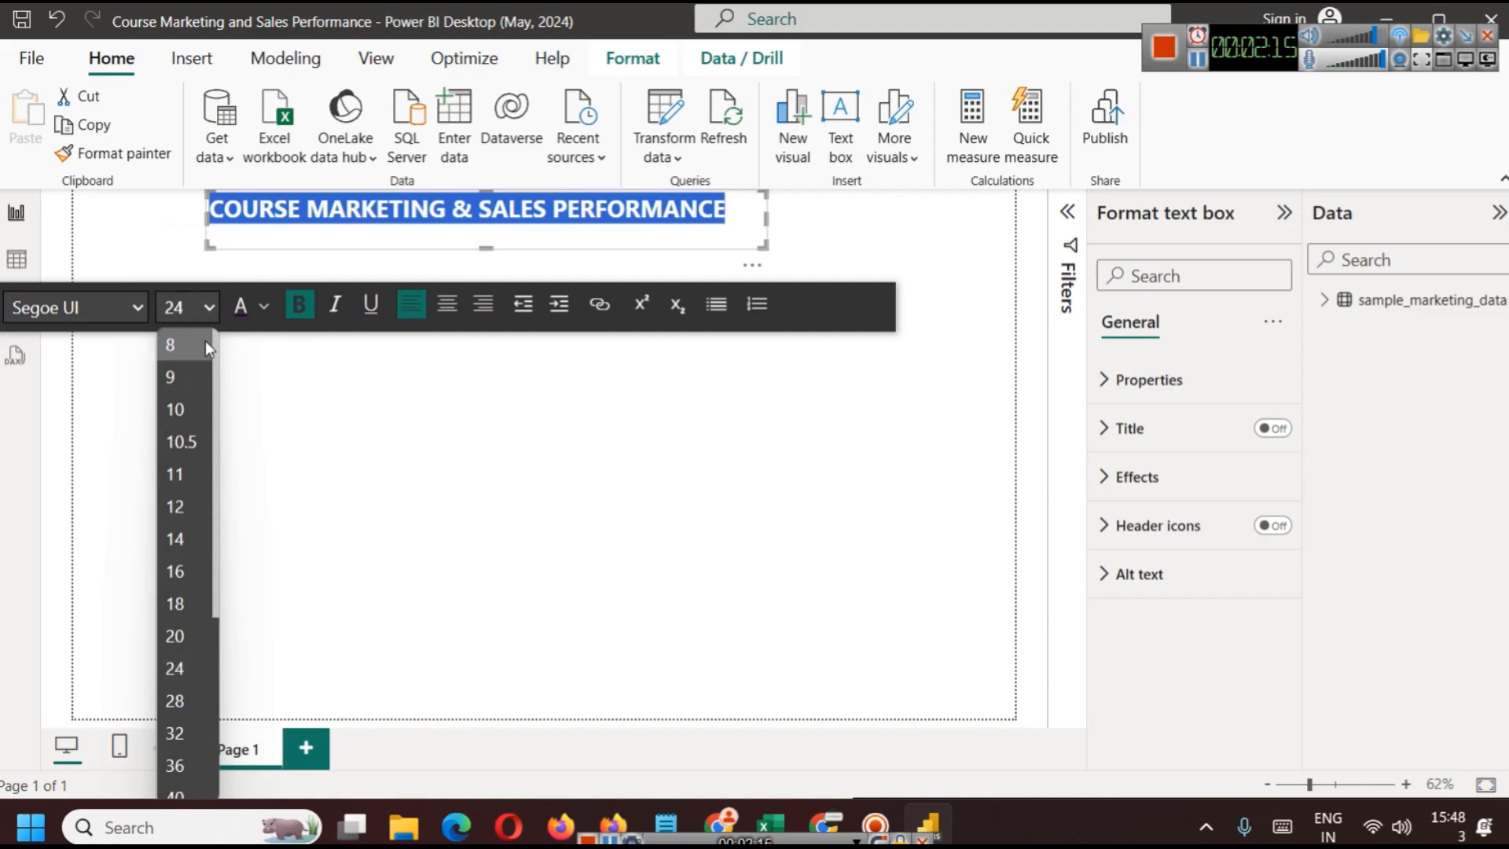
{"action": "left_click", "coordinate": [172, 694]}
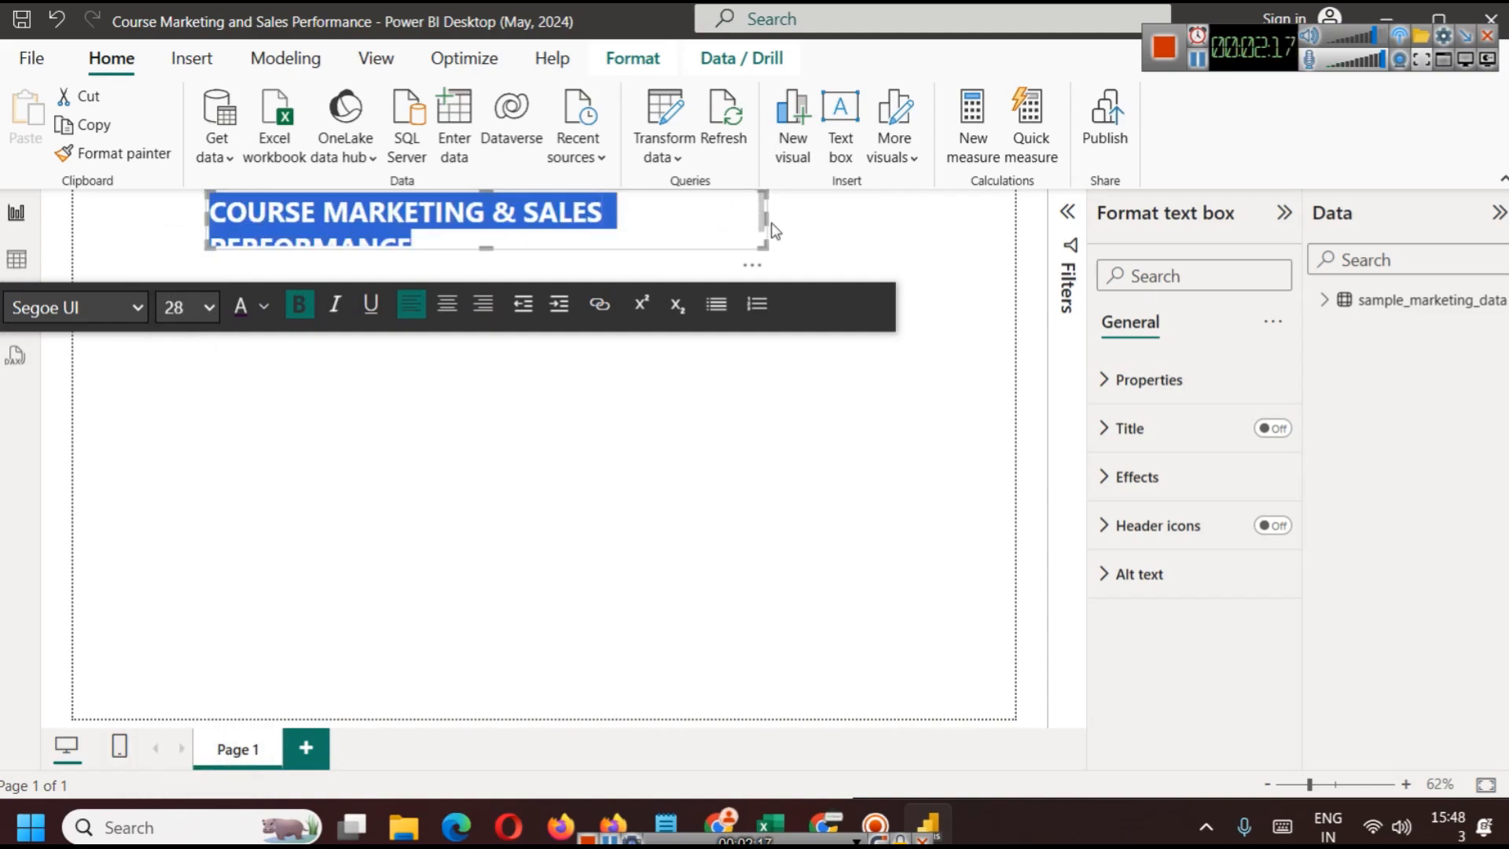
{"action": "left_click_drag", "start_coordinate": [769, 218], "coordinate": [832, 224]}
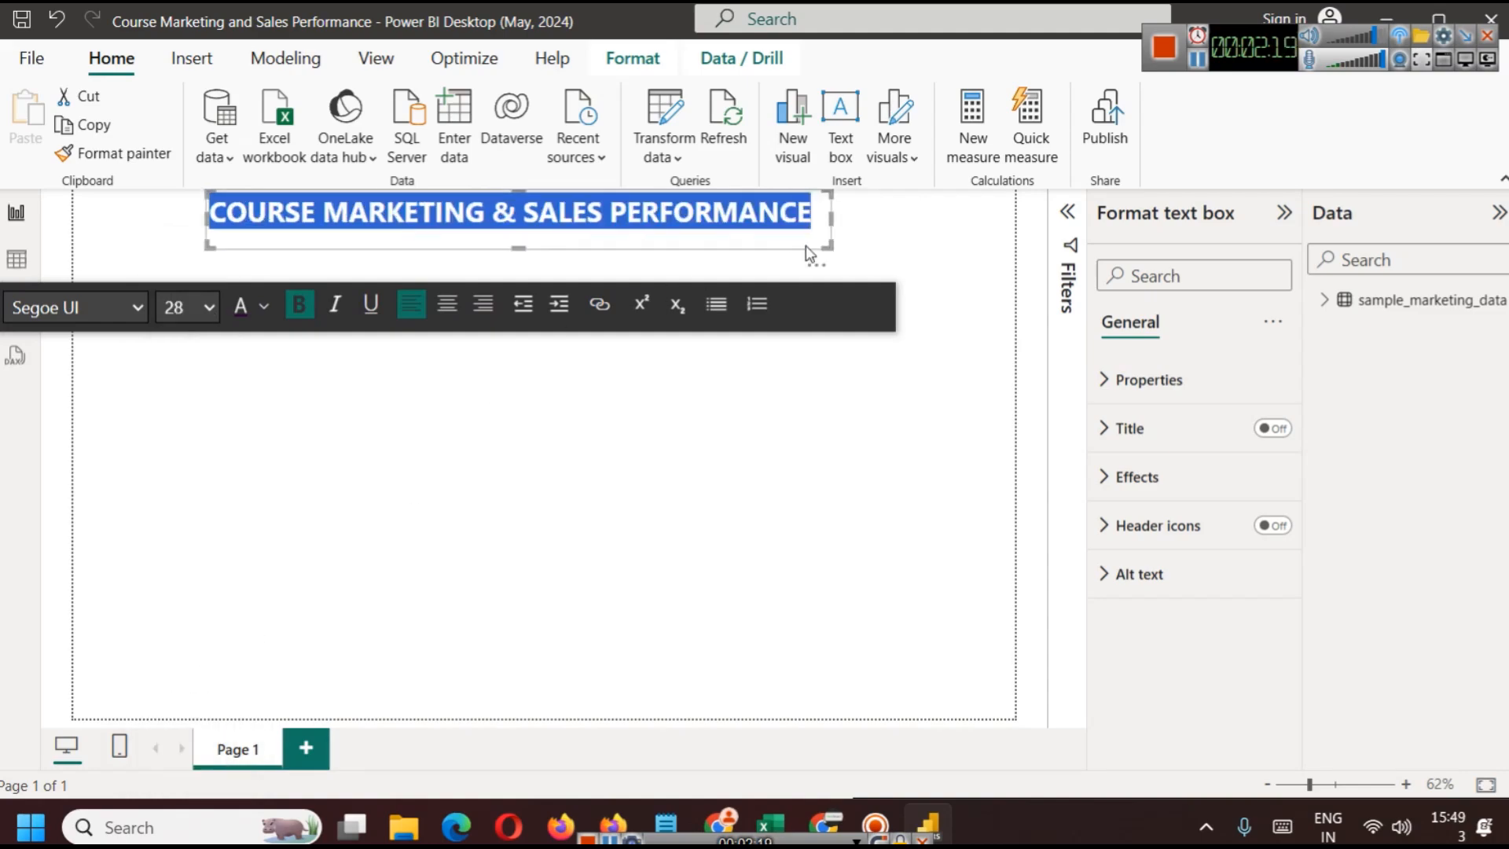
{"action": "left_click", "coordinate": [719, 458]}
{"action": "left_click", "coordinate": [611, 243]}
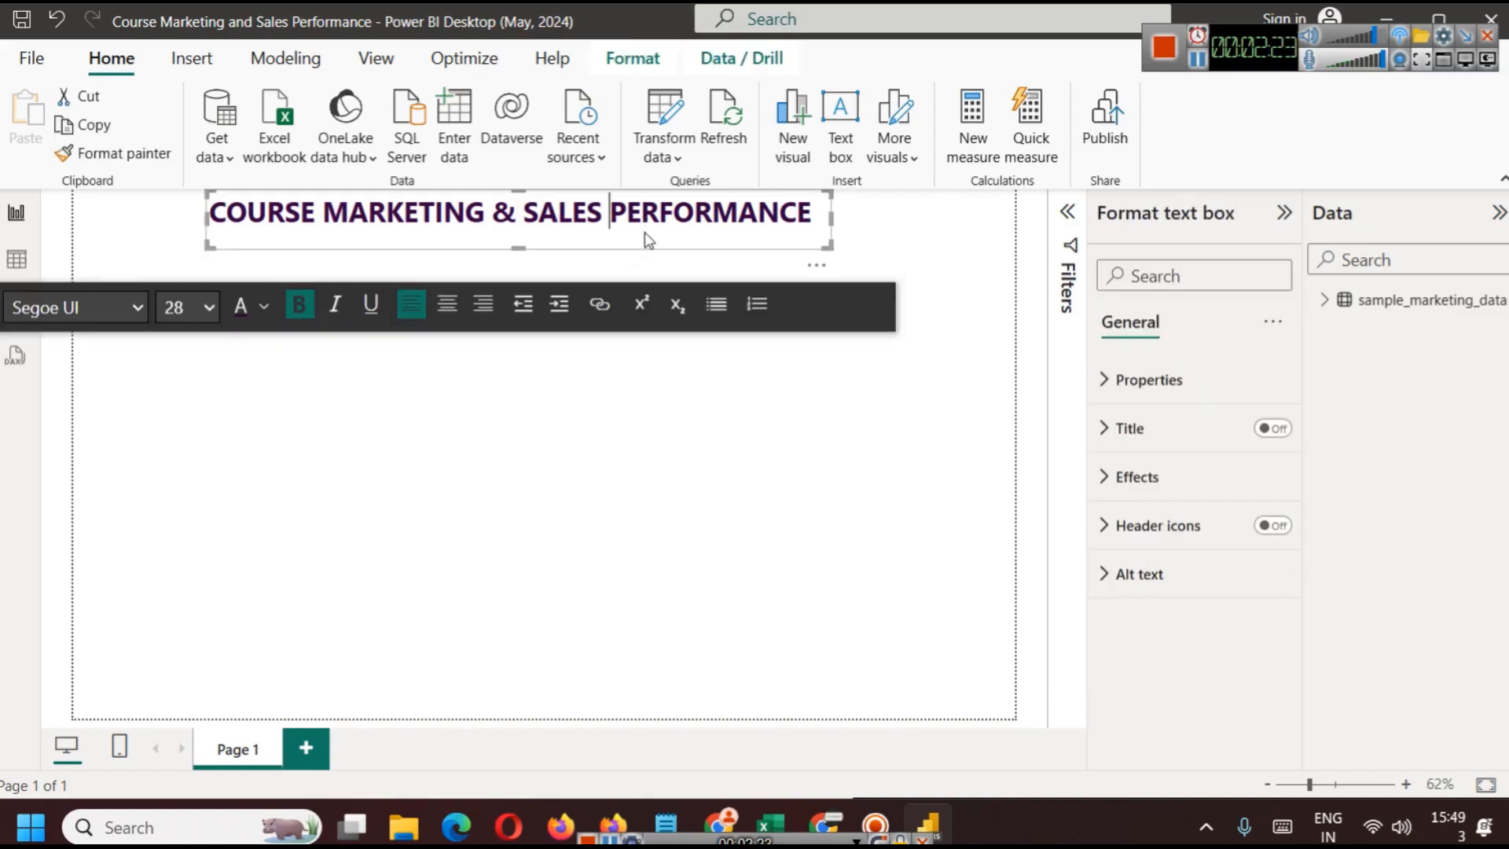
Set the title text box's background to the custom pale beige #EDE8CD
{"action": "left_click", "coordinate": [1244, 479]}
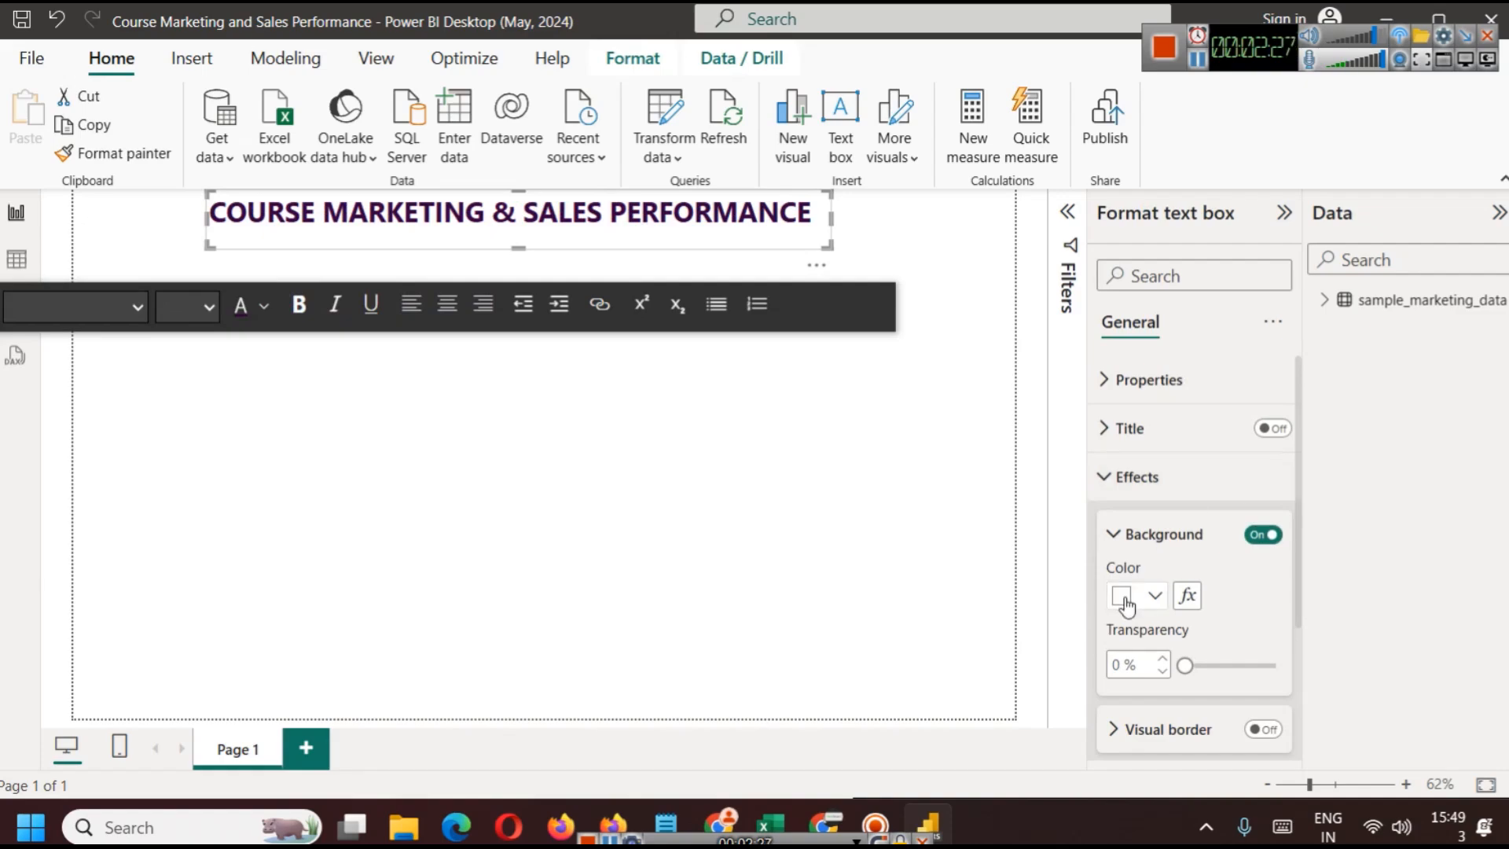
{"action": "left_click", "coordinate": [1154, 595]}
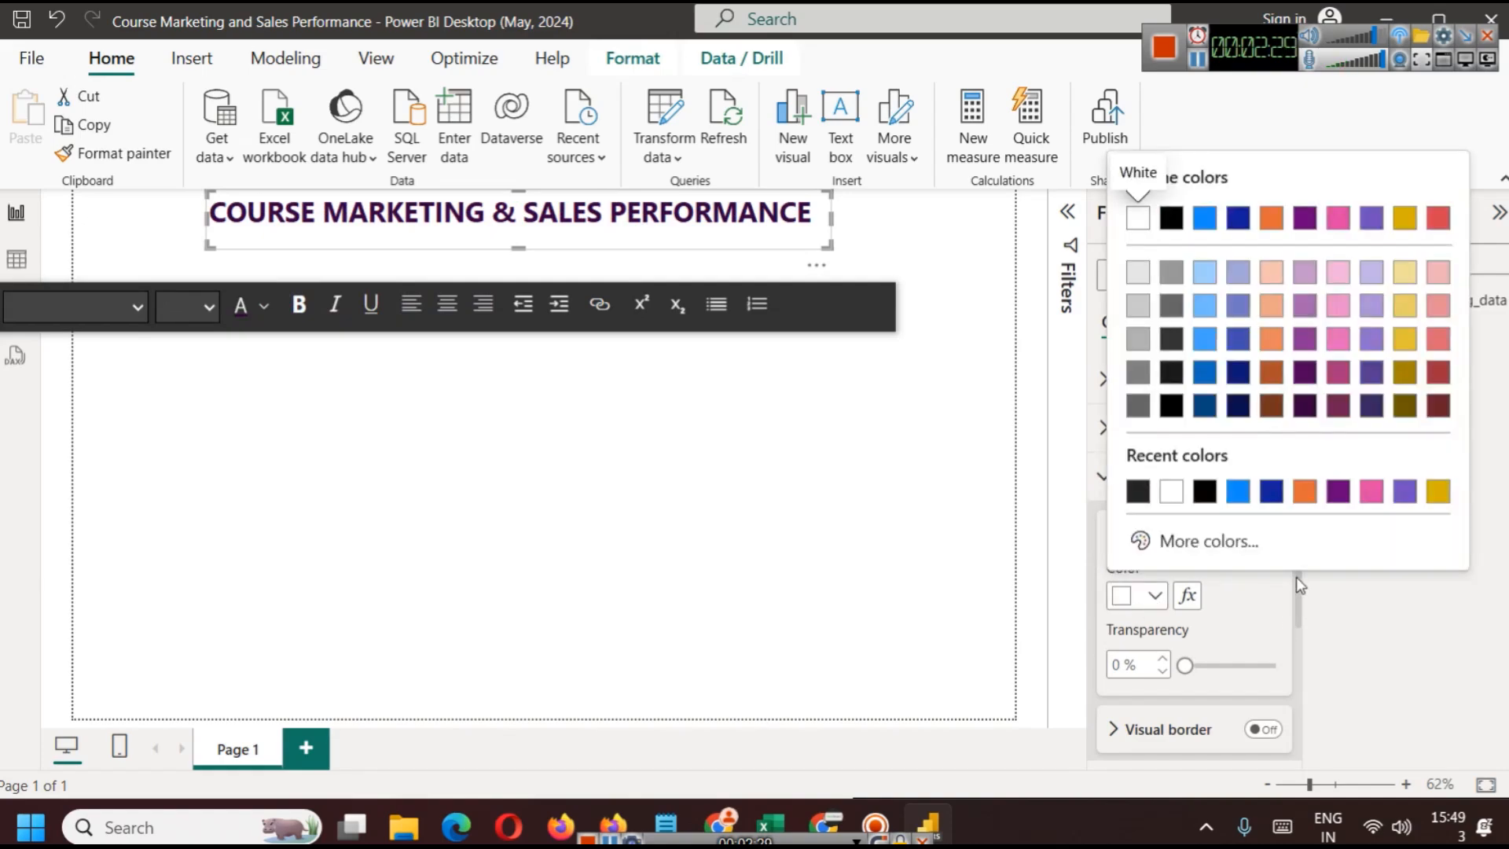
{"action": "left_click", "coordinate": [1406, 270]}
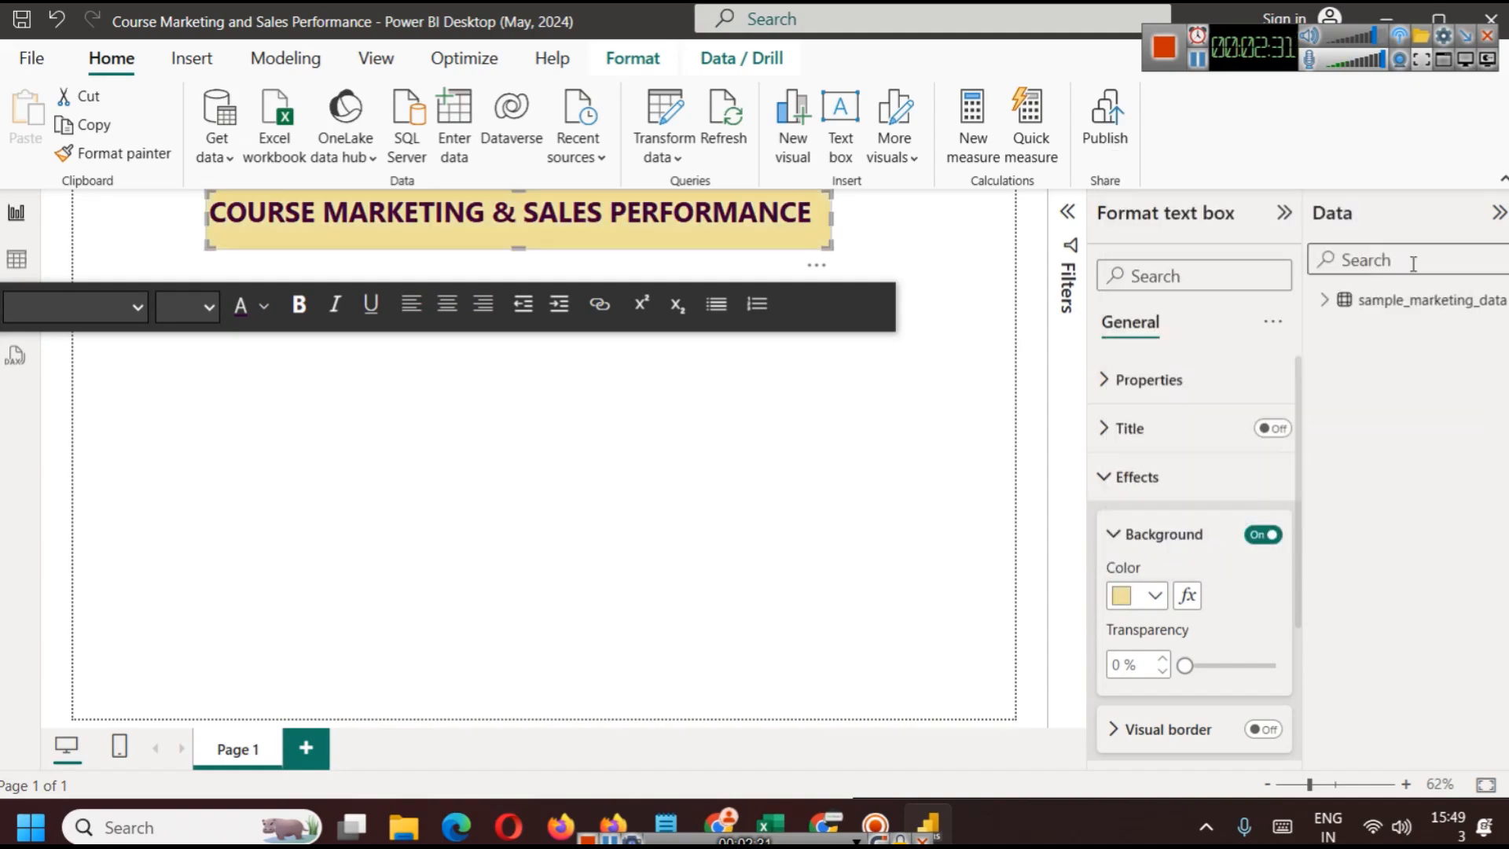
{"action": "left_click", "coordinate": [1166, 608]}
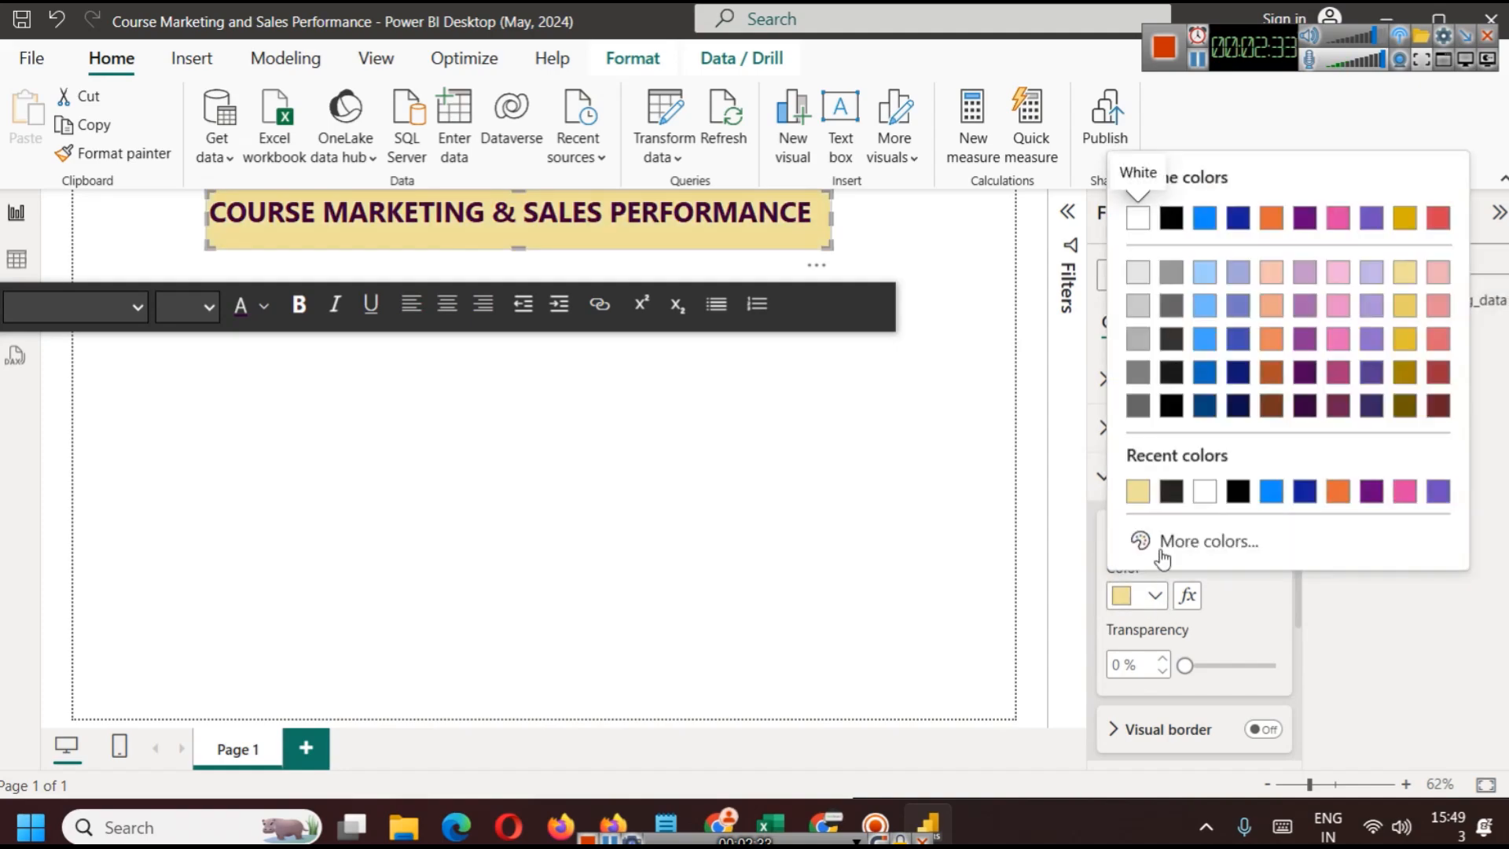
{"action": "left_click", "coordinate": [1206, 539]}
{"action": "left_click_drag", "start_coordinate": [1235, 213], "coordinate": [1177, 202]}
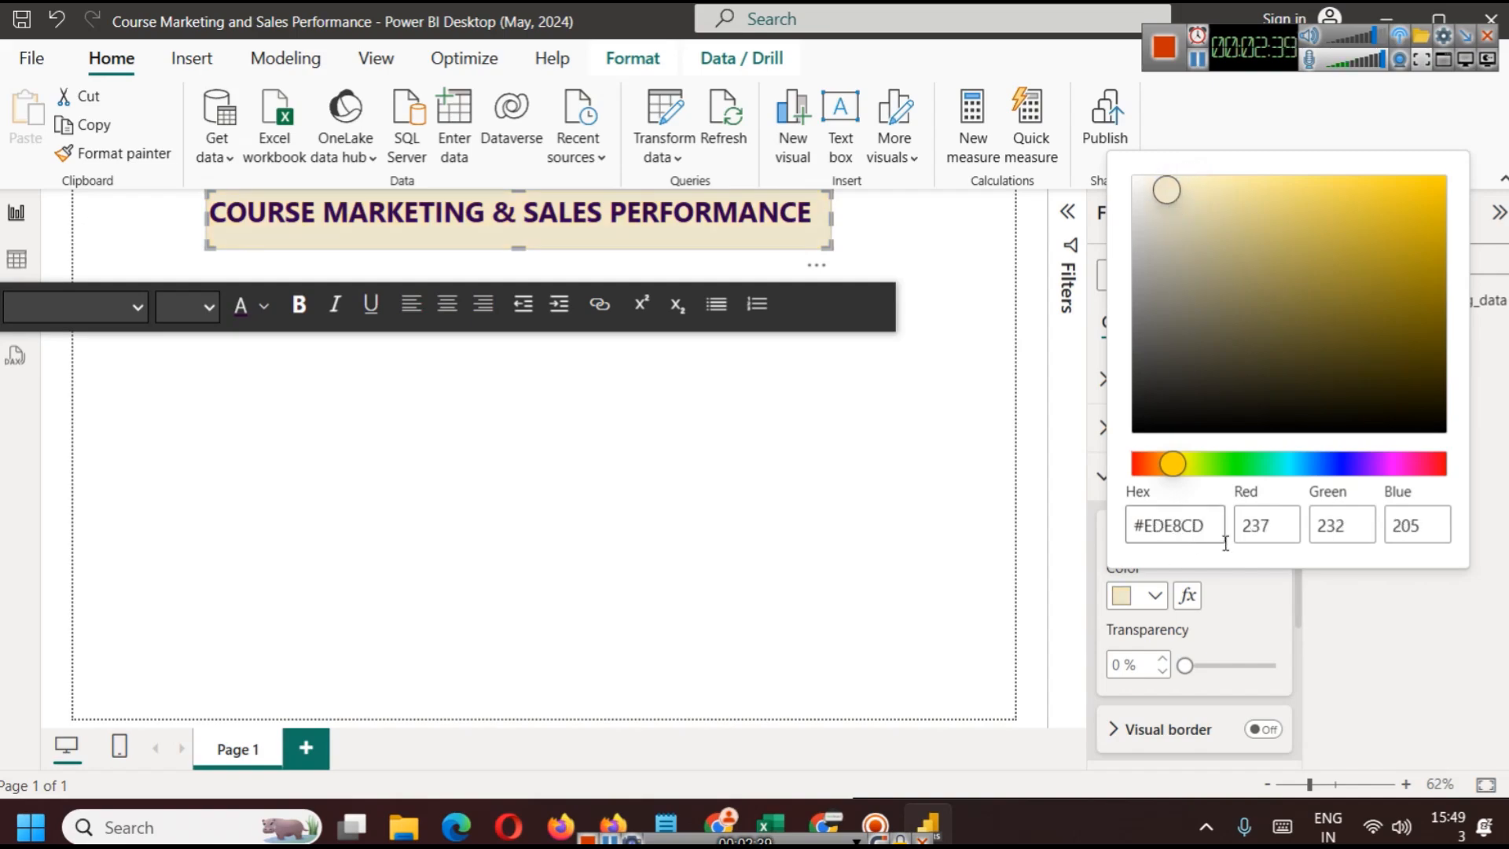
{"action": "triple_click", "coordinate": [1203, 526]}
{"action": "left_click", "coordinate": [1249, 618]}
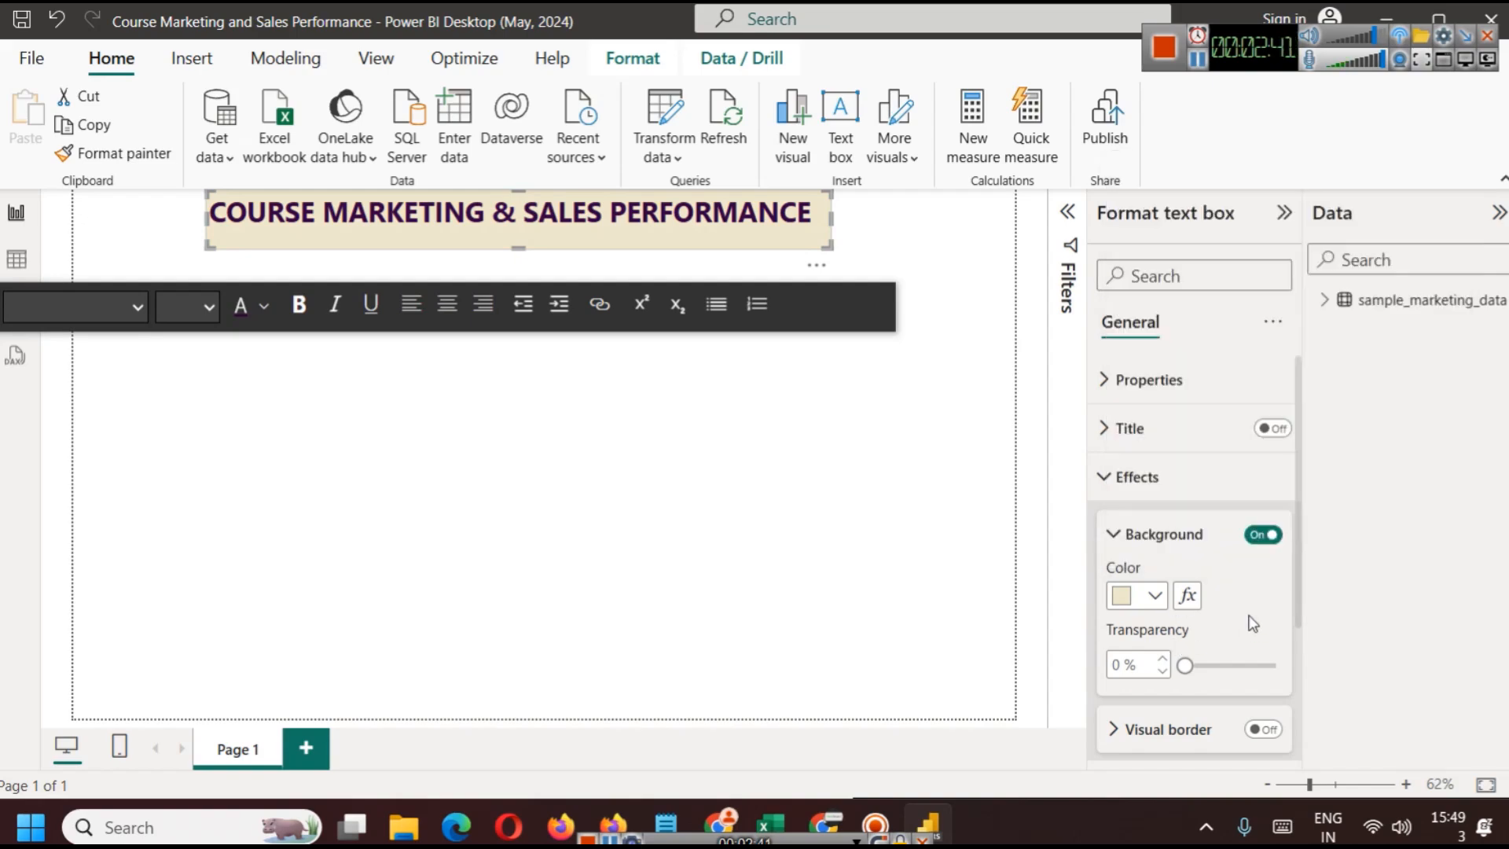
{"action": "left_click", "coordinate": [845, 516]}
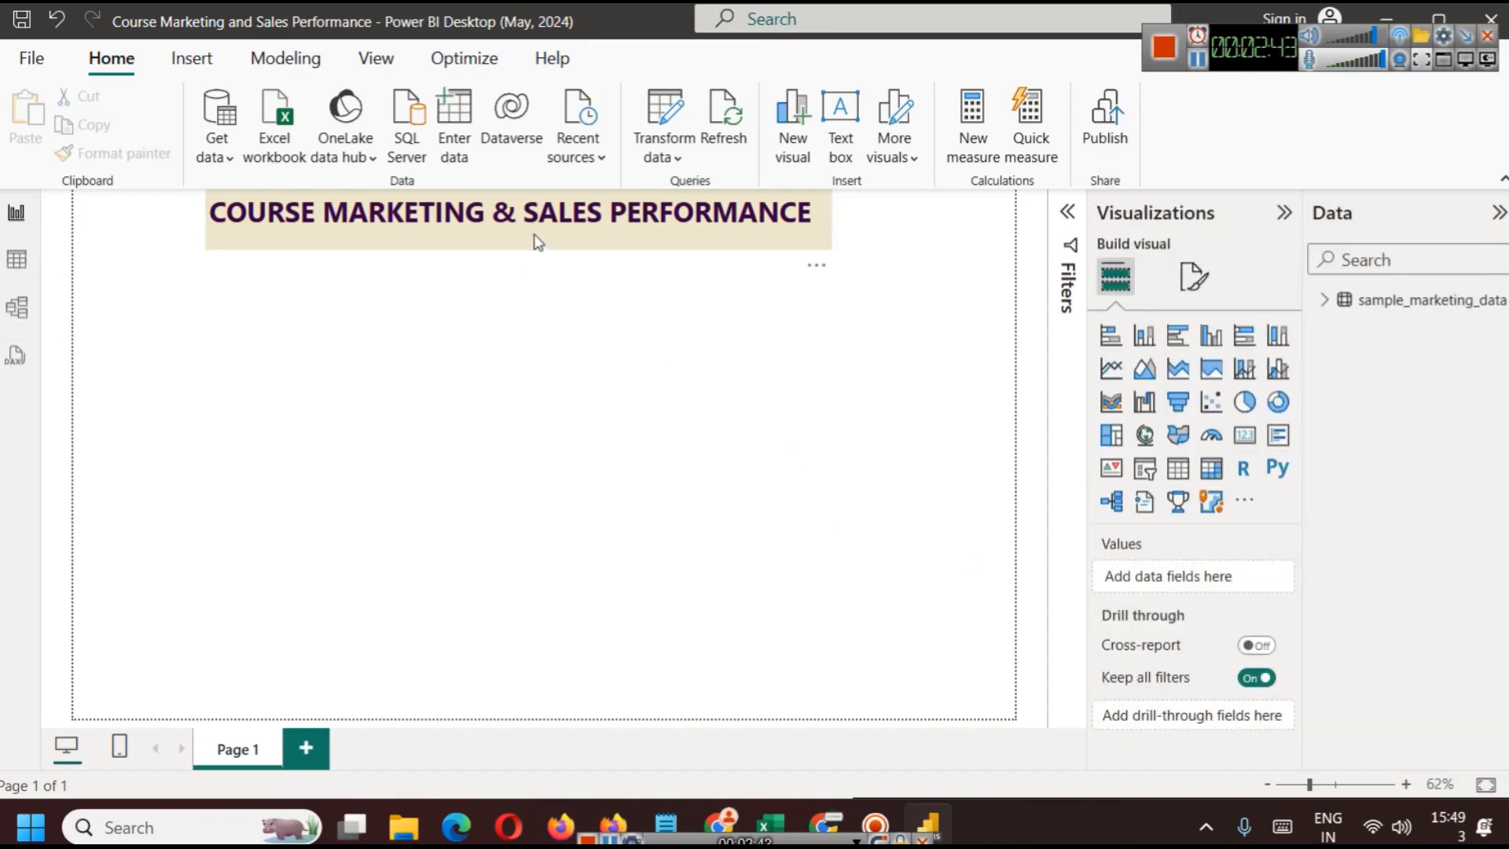
Narrow the title text box slightly so its right edge sits close to the text
{"action": "left_click", "coordinate": [346, 239]}
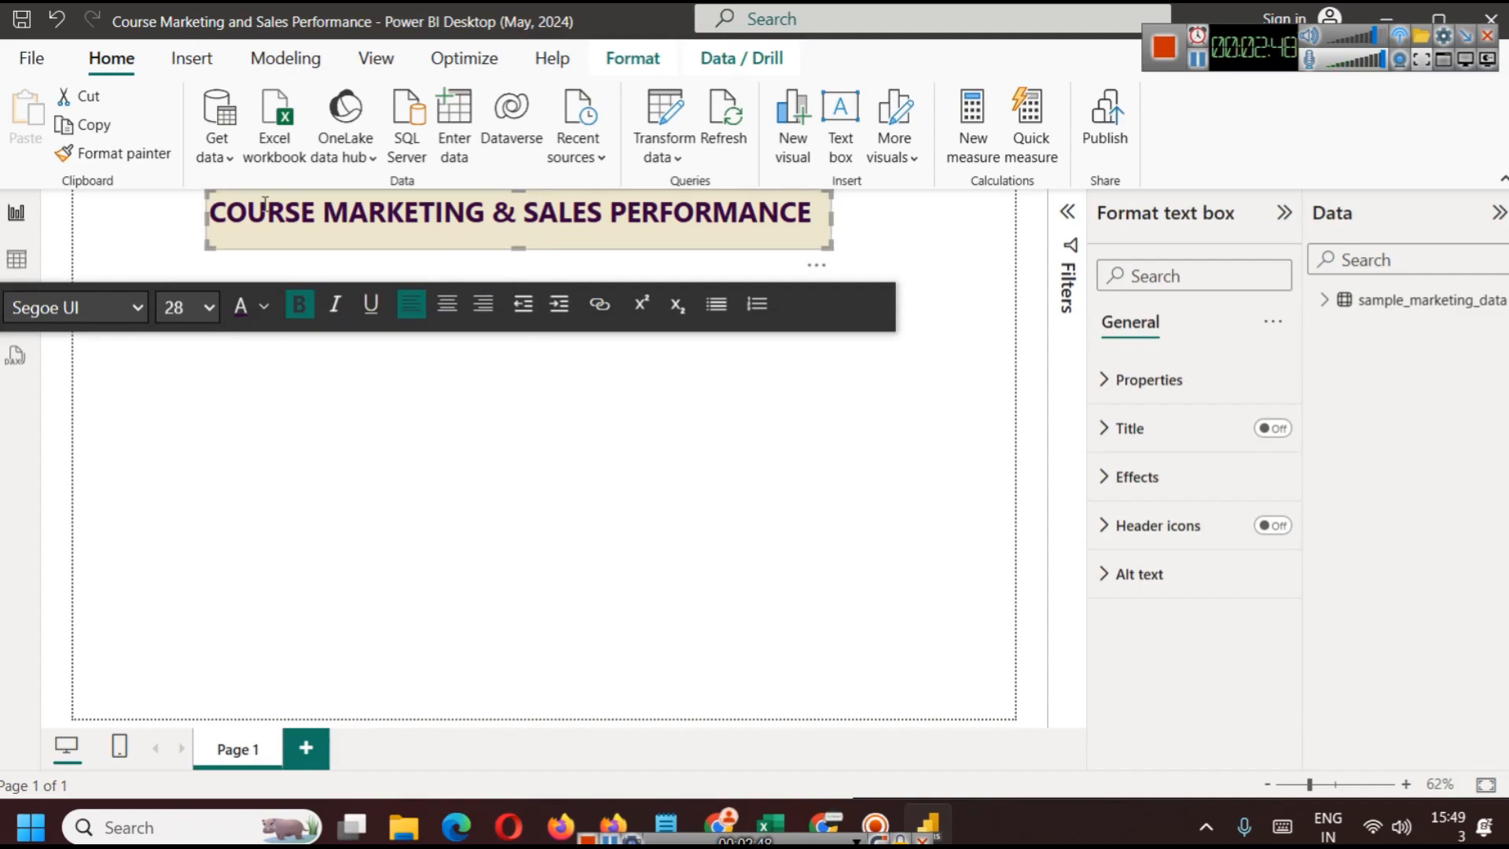
{"action": "left_click_drag", "start_coordinate": [522, 245], "coordinate": [520, 310]}
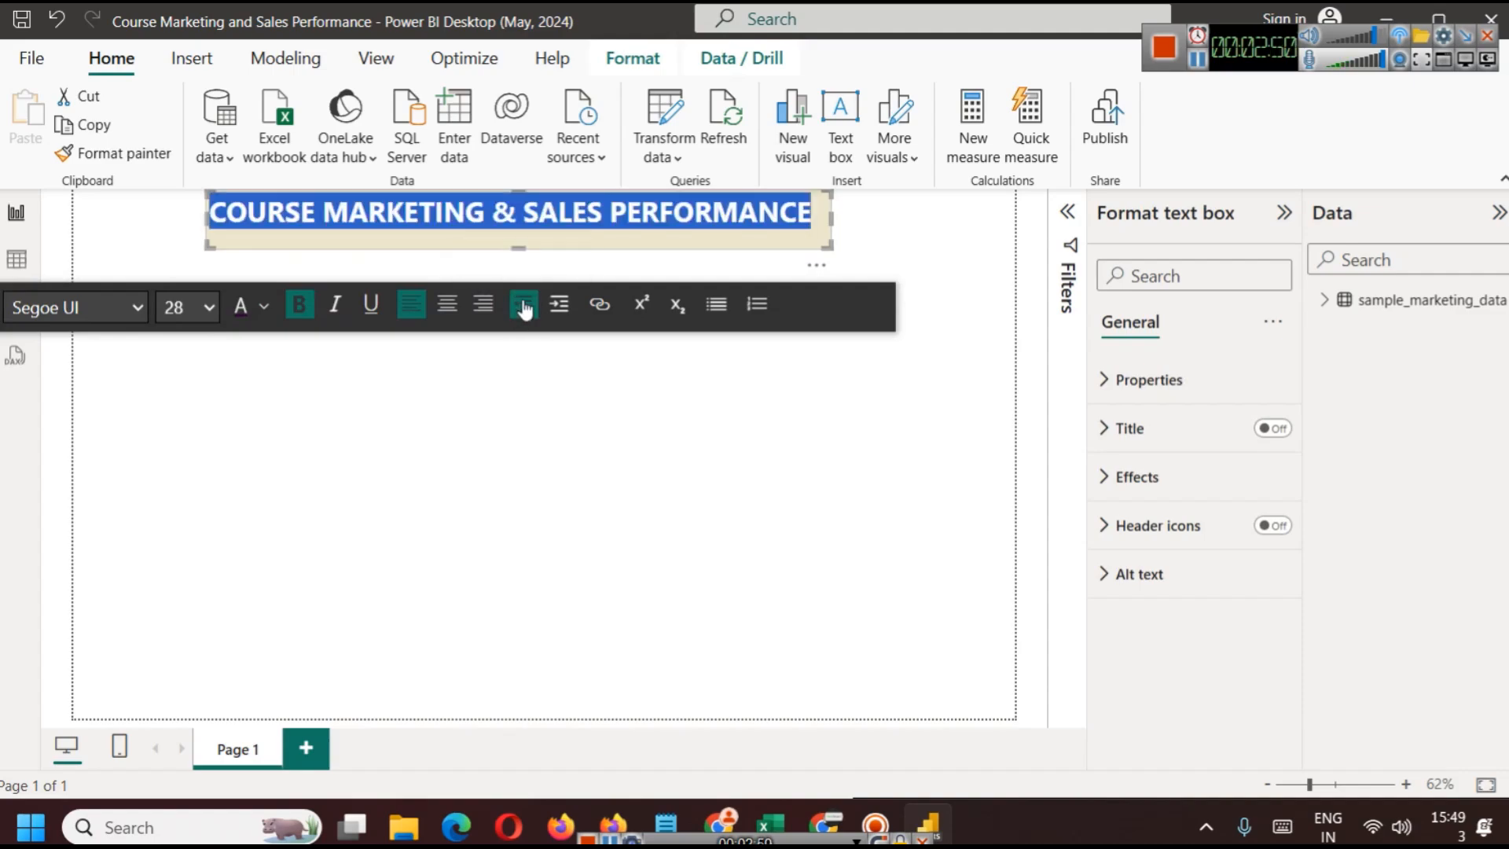
{"action": "left_click", "coordinate": [553, 241]}
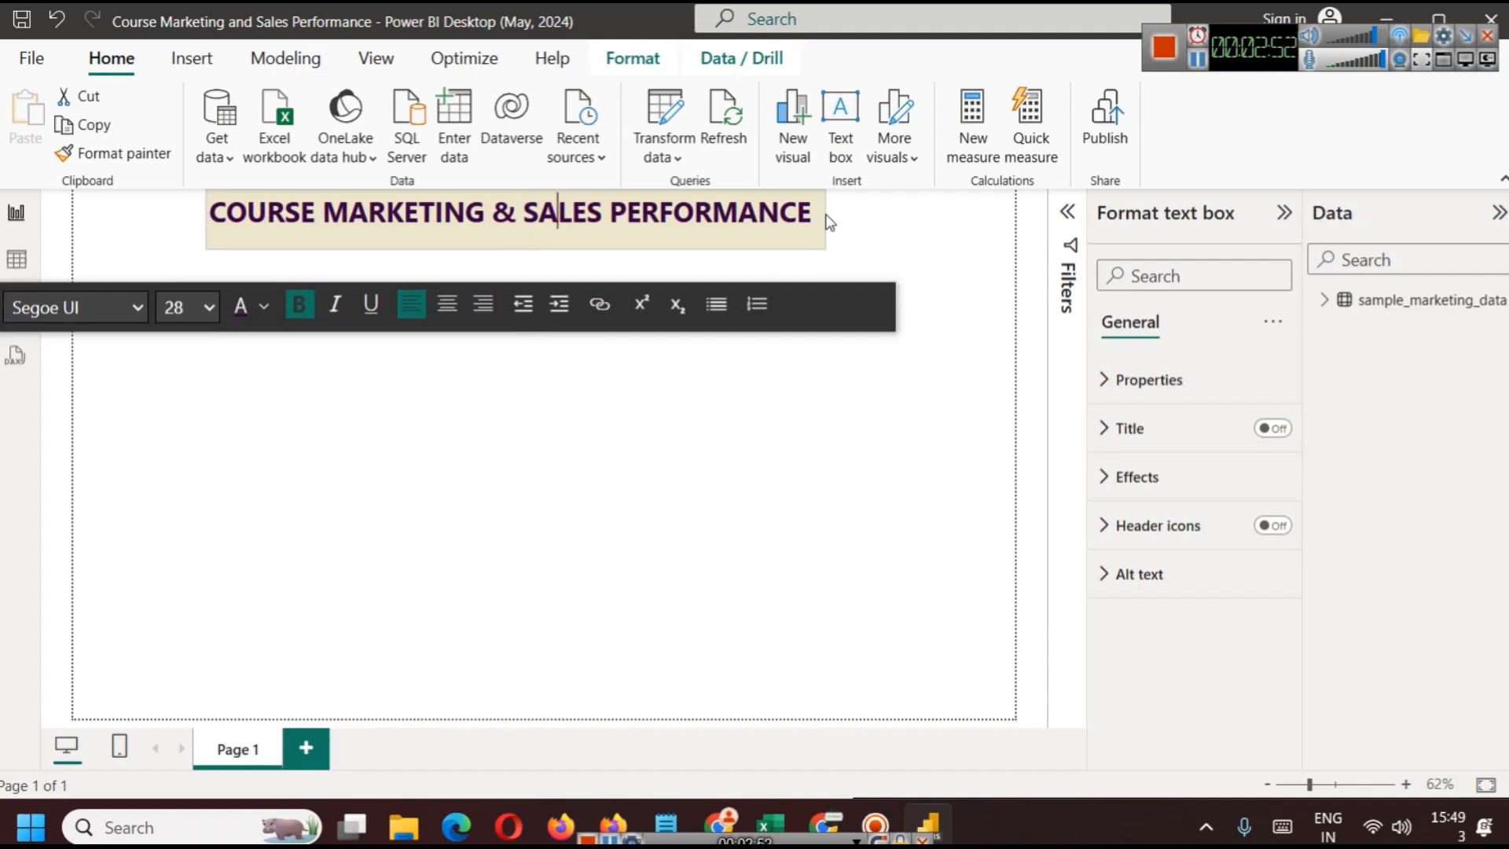
{"action": "left_click", "coordinate": [897, 242]}
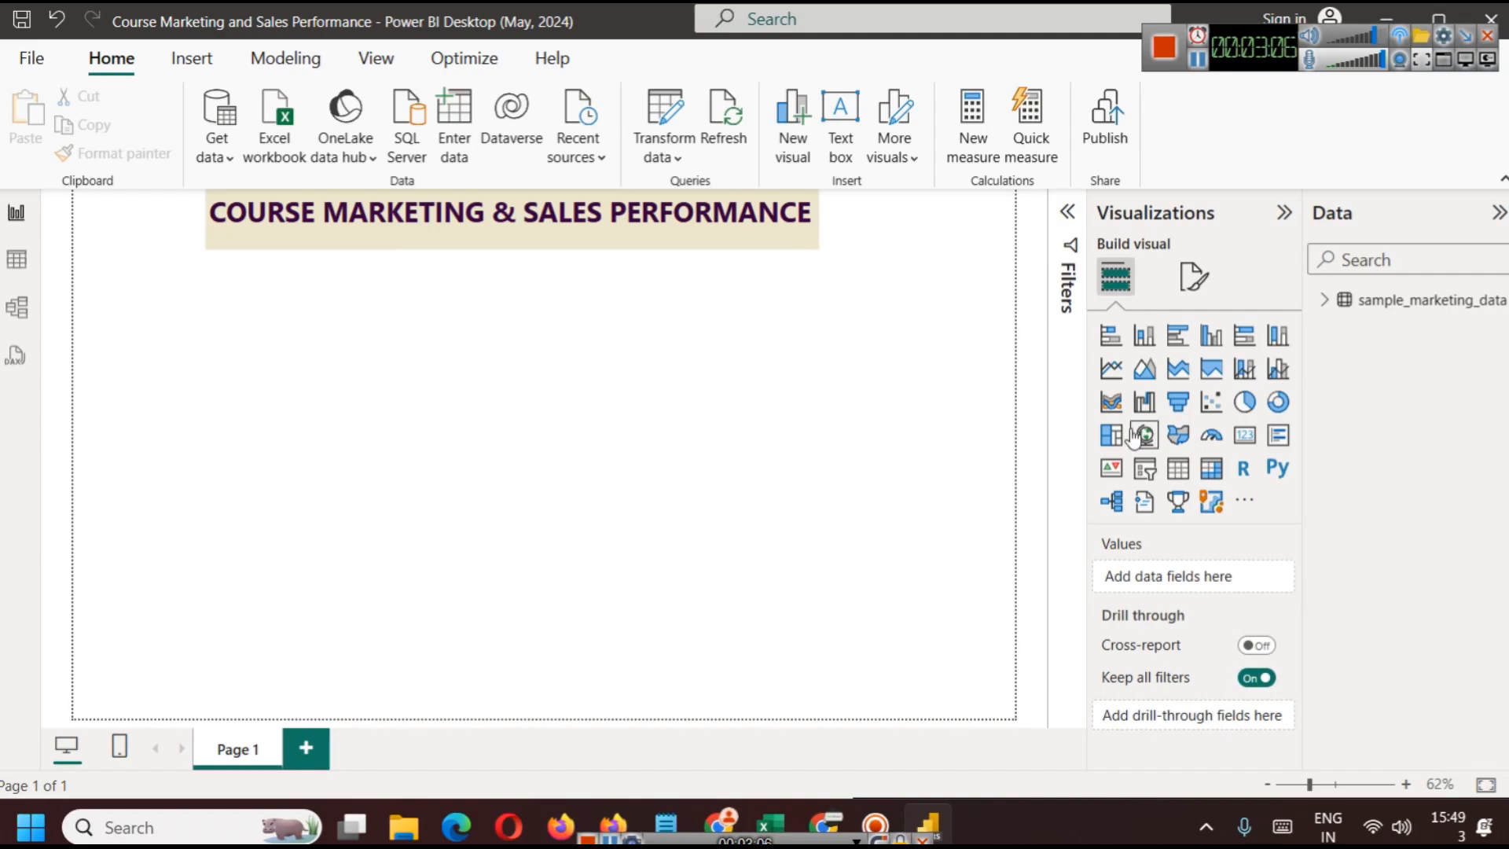
Add an empty Card visual to the right of the title, shrinking it to the banner's height and a narrower width
{"action": "left_click", "coordinate": [1245, 434]}
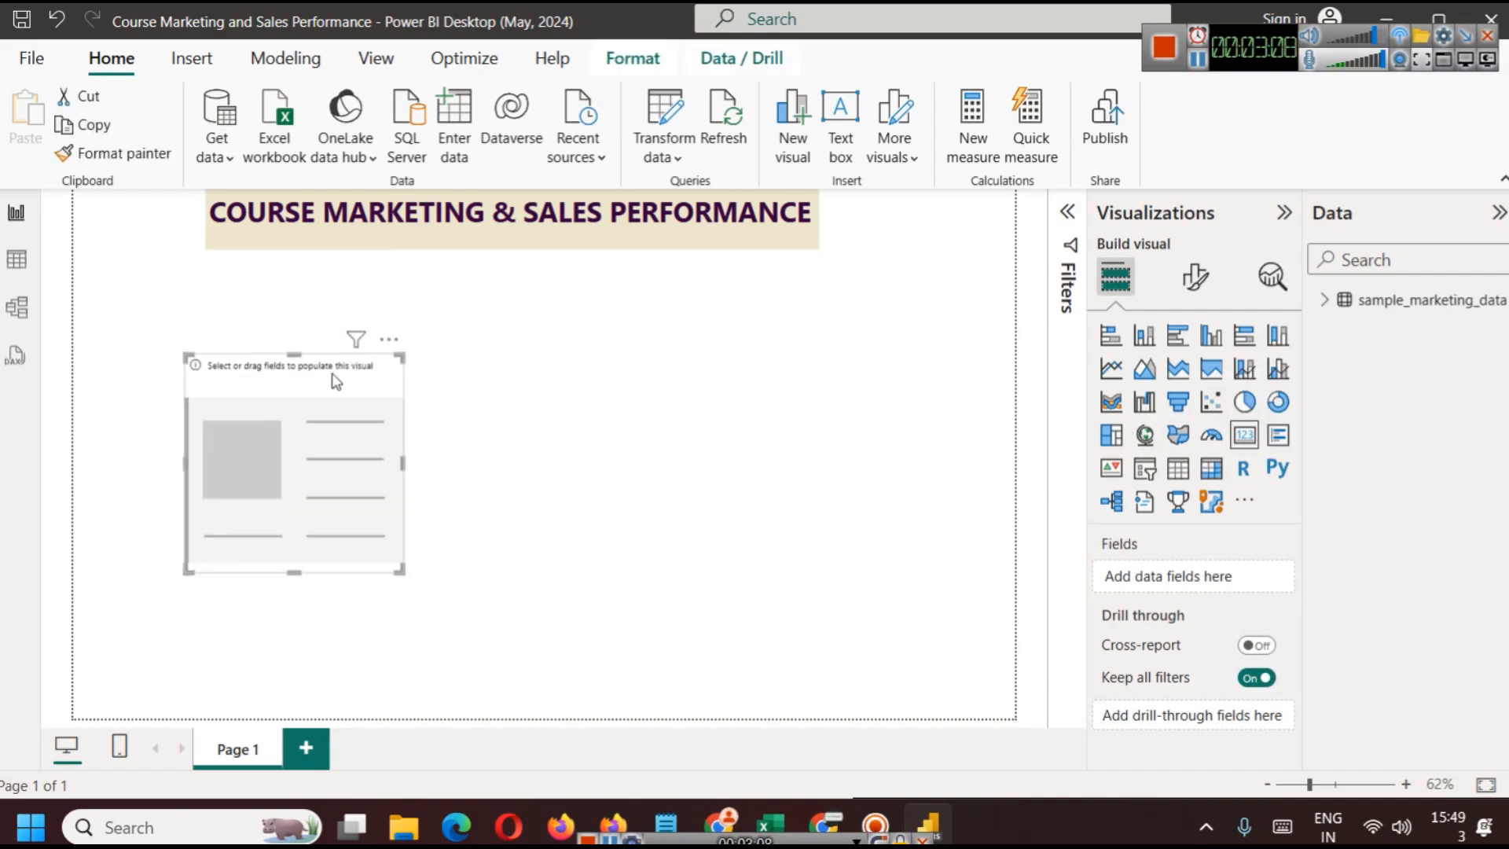
{"action": "left_click_drag", "start_coordinate": [397, 373], "coordinate": [888, 286]}
{"action": "left_click_drag", "start_coordinate": [903, 407], "coordinate": [883, 239]}
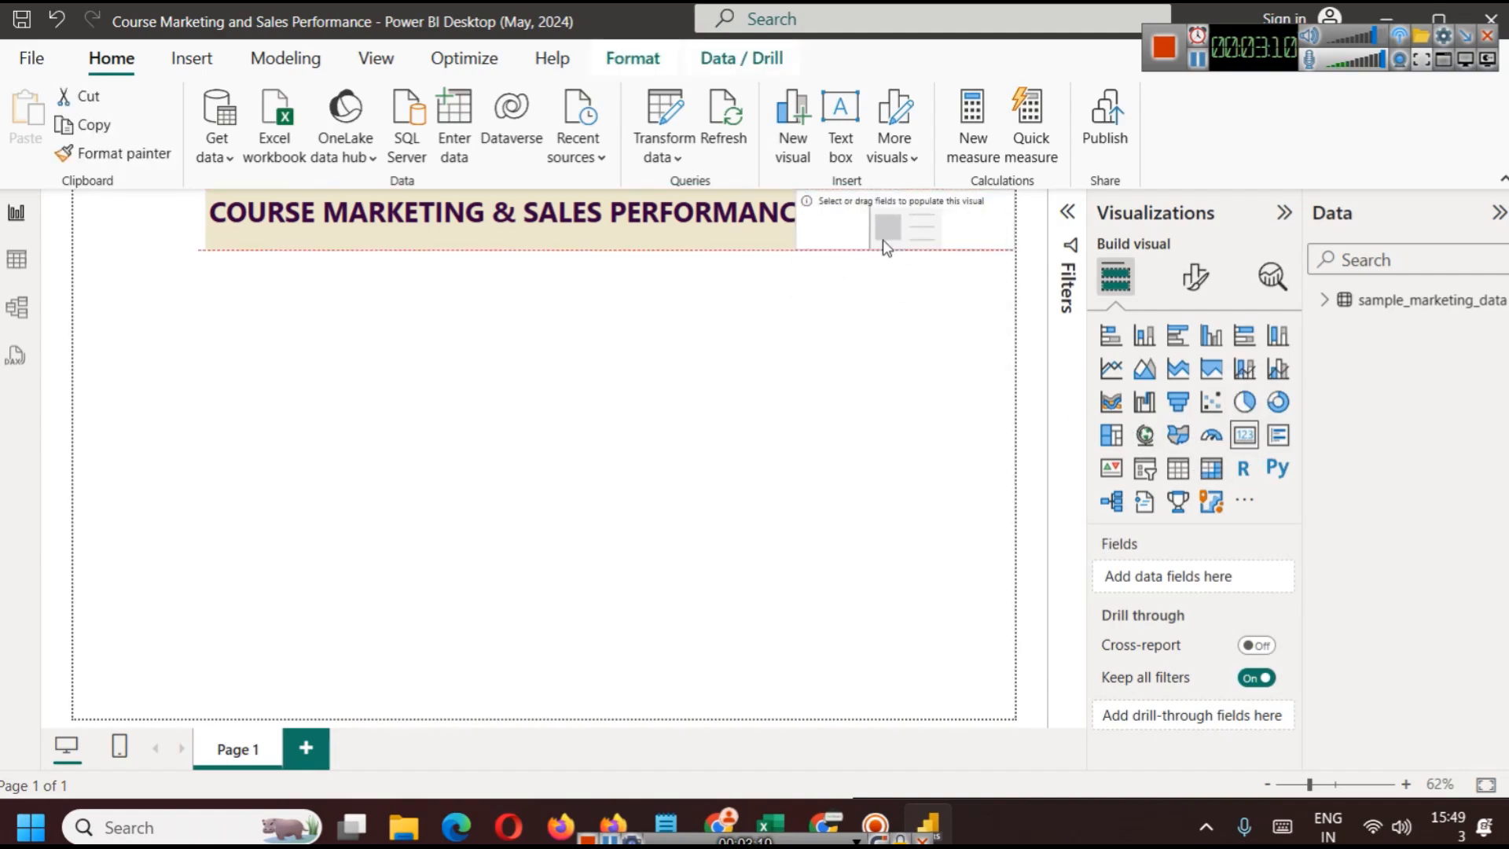
{"action": "left_click_drag", "start_coordinate": [1014, 217], "coordinate": [901, 228]}
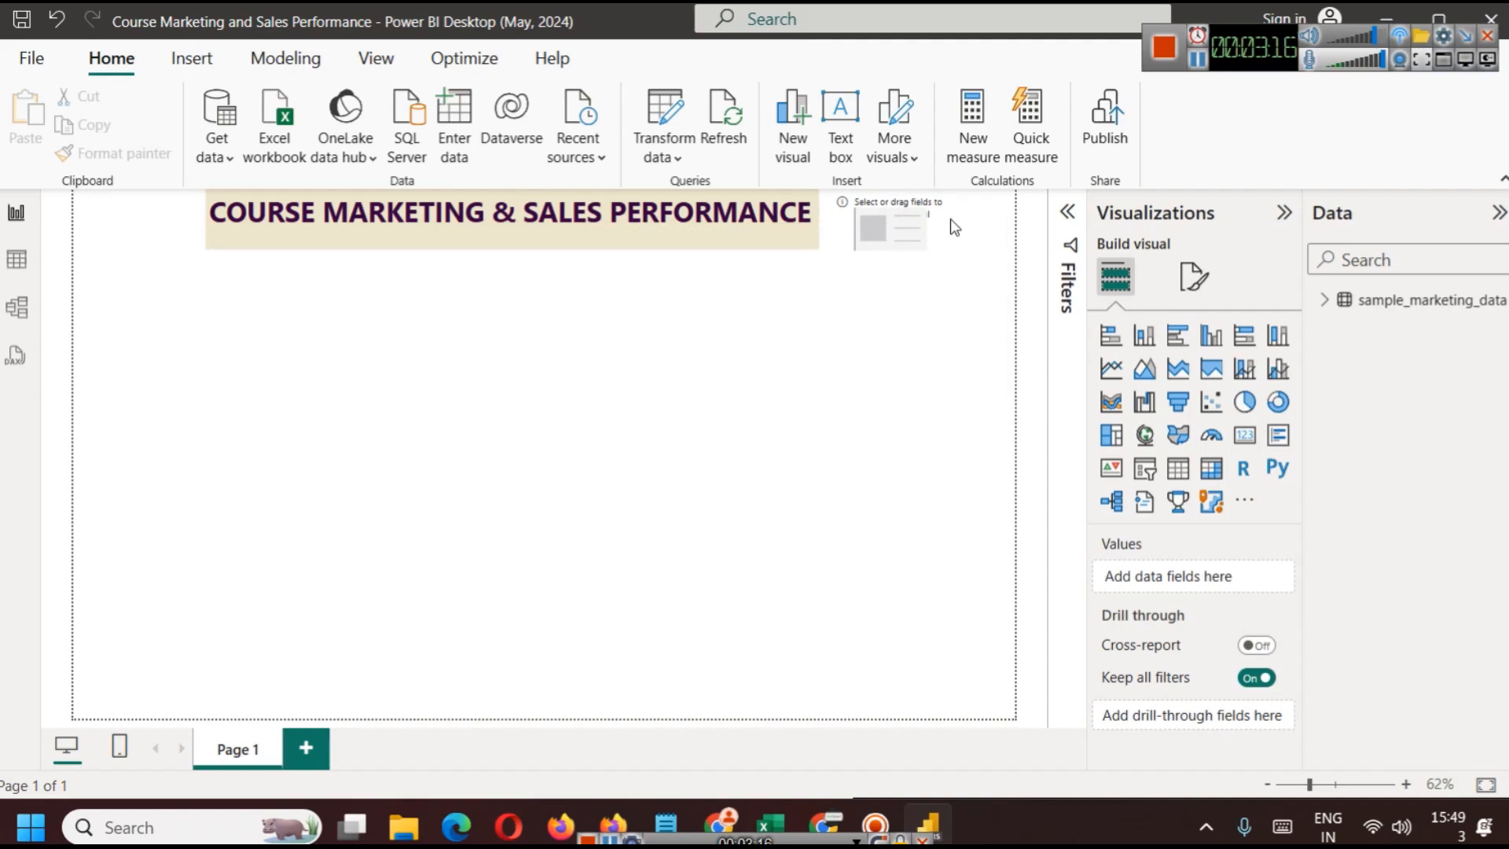
Widen the empty card to about 239 px, close to the page's right edge, and expand the sample_marketing_data fields
{"action": "left_click_drag", "start_coordinate": [949, 224], "coordinate": [1009, 223]}
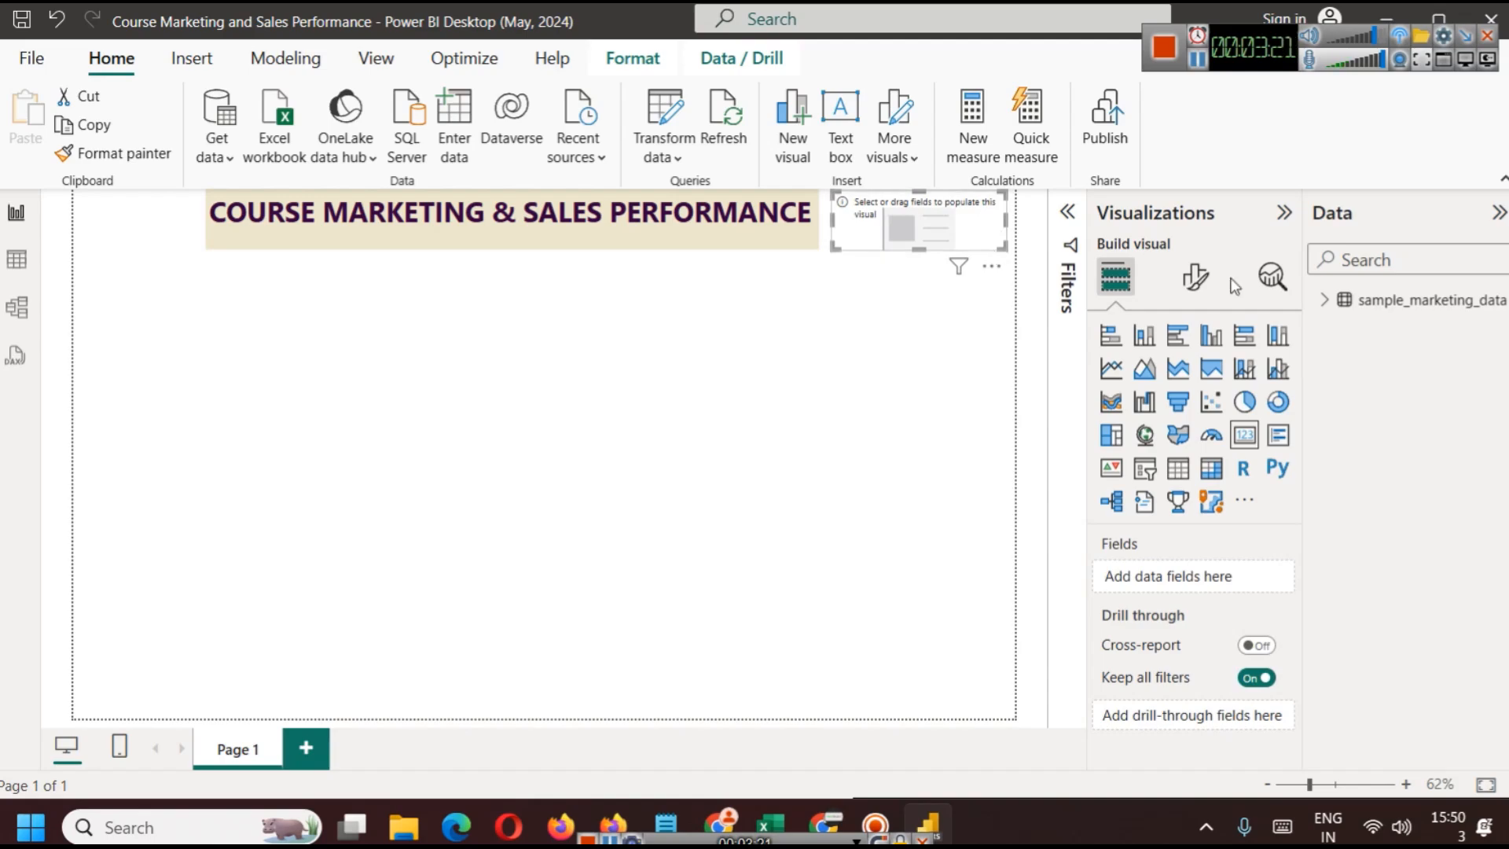
{"action": "left_click", "coordinate": [1325, 300]}
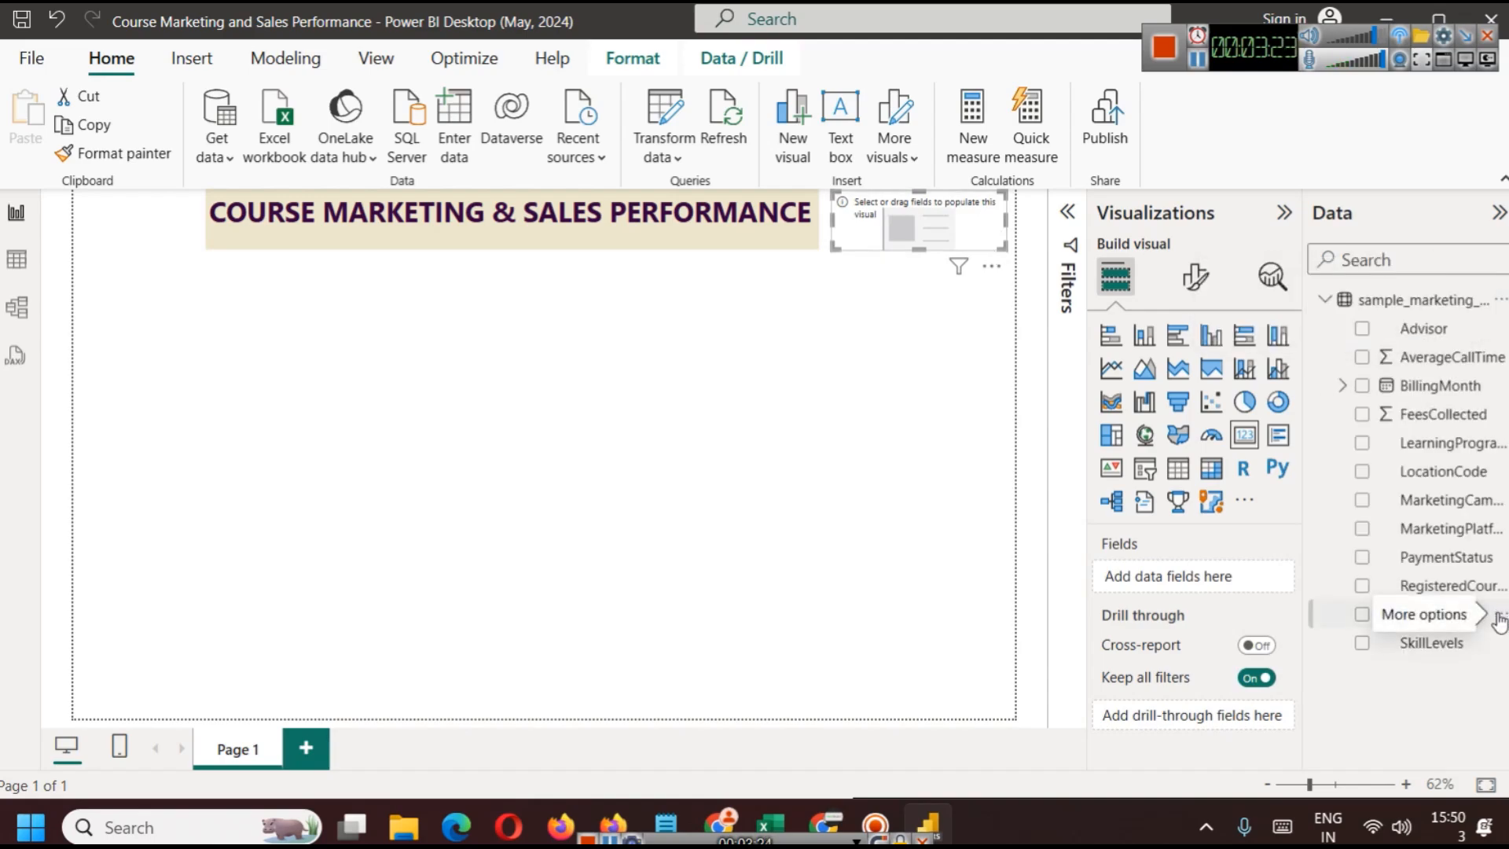
Switch to Excel, examine the FeesCollected column in sample_marketing_data.csv, and return to Power BI
{"action": "left_click", "coordinate": [785, 803]}
{"action": "left_click_drag", "start_coordinate": [1328, 758], "coordinate": [1450, 769]}
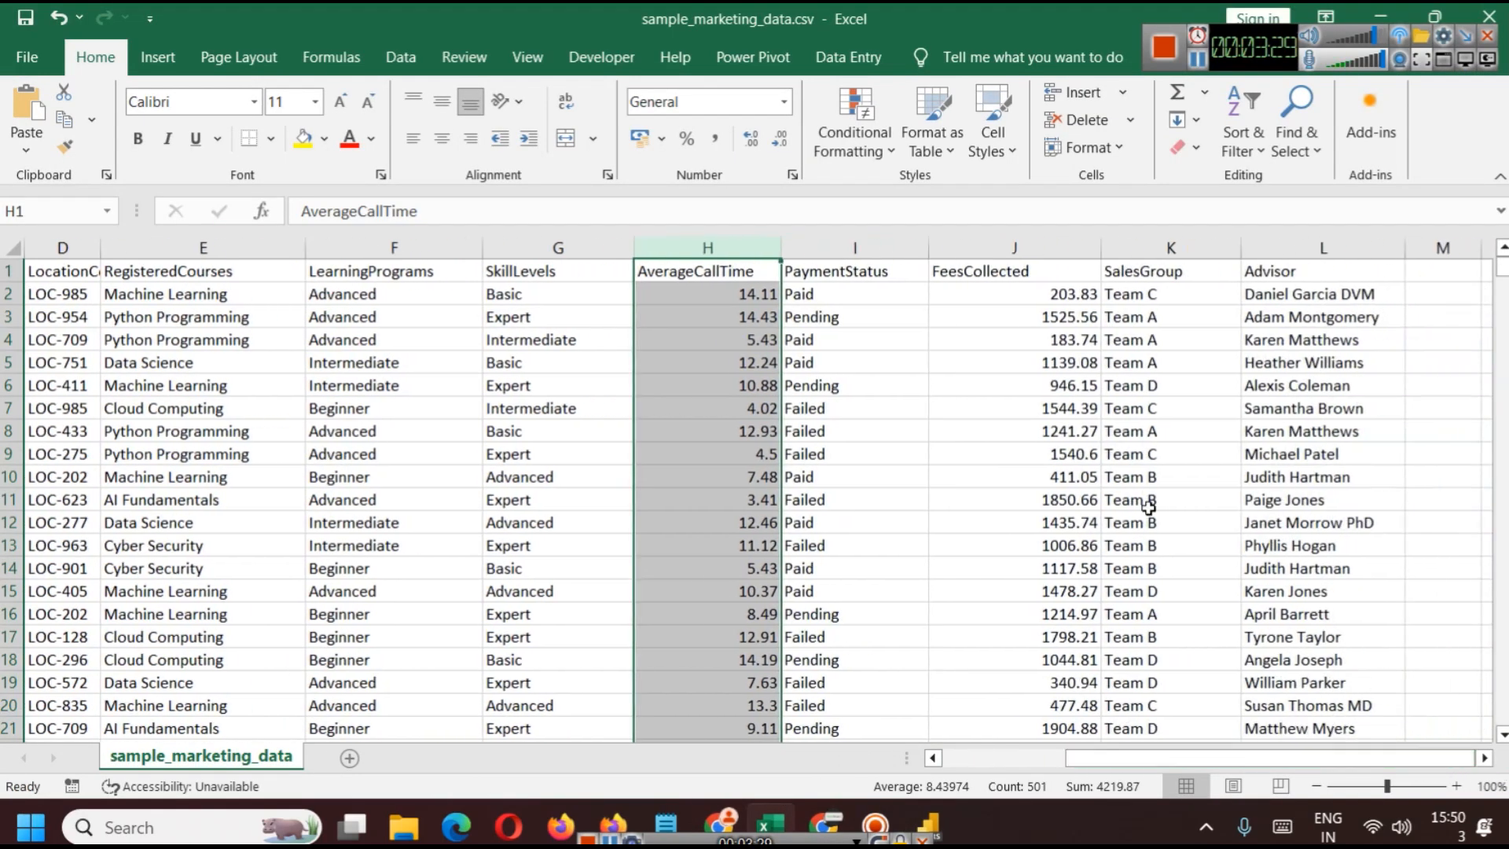
{"action": "left_click", "coordinate": [1050, 251]}
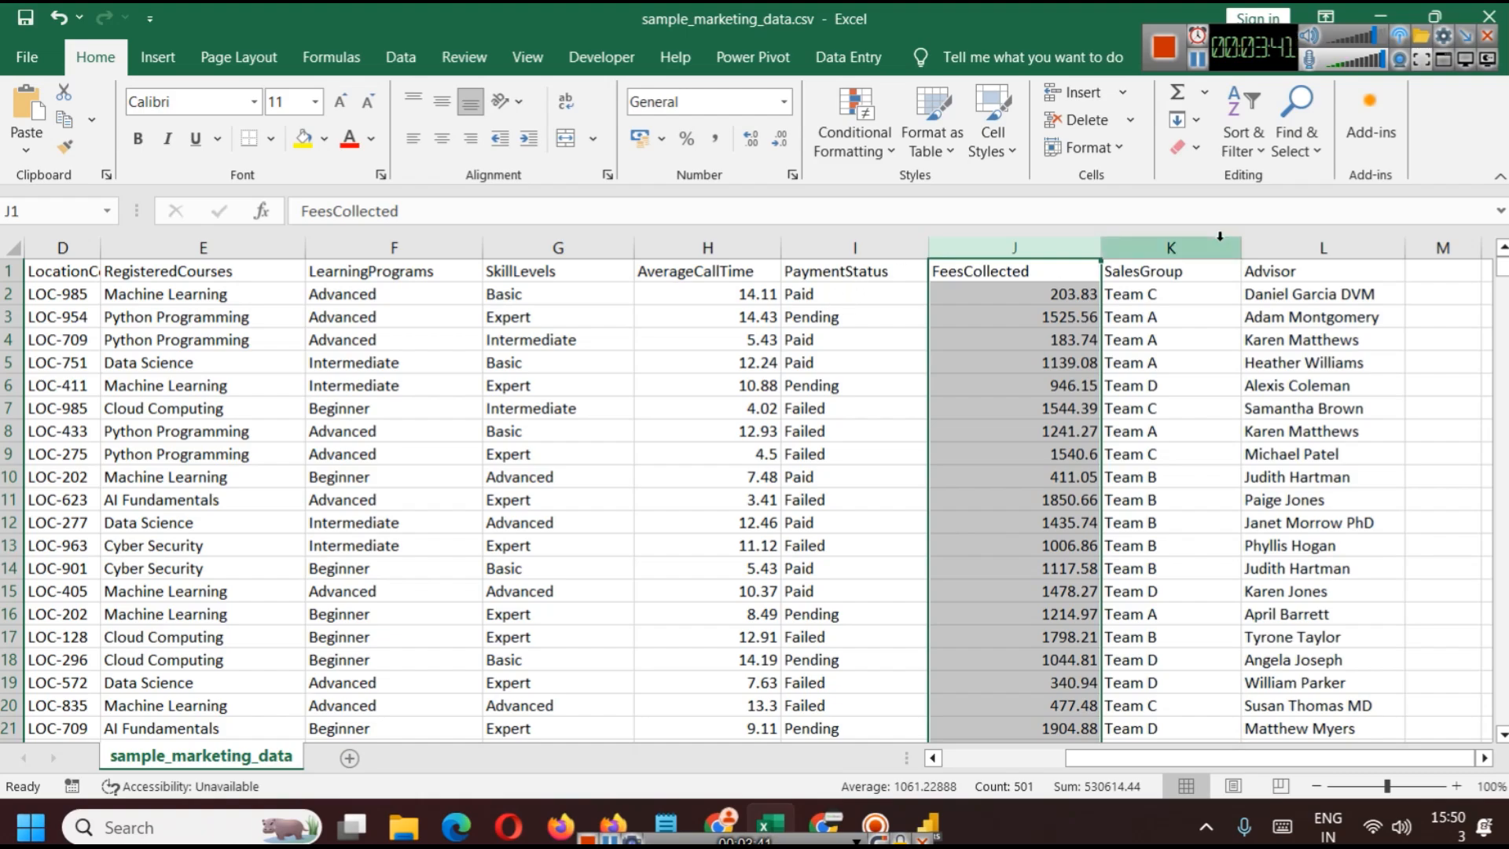
{"action": "left_click", "coordinate": [1390, 9]}
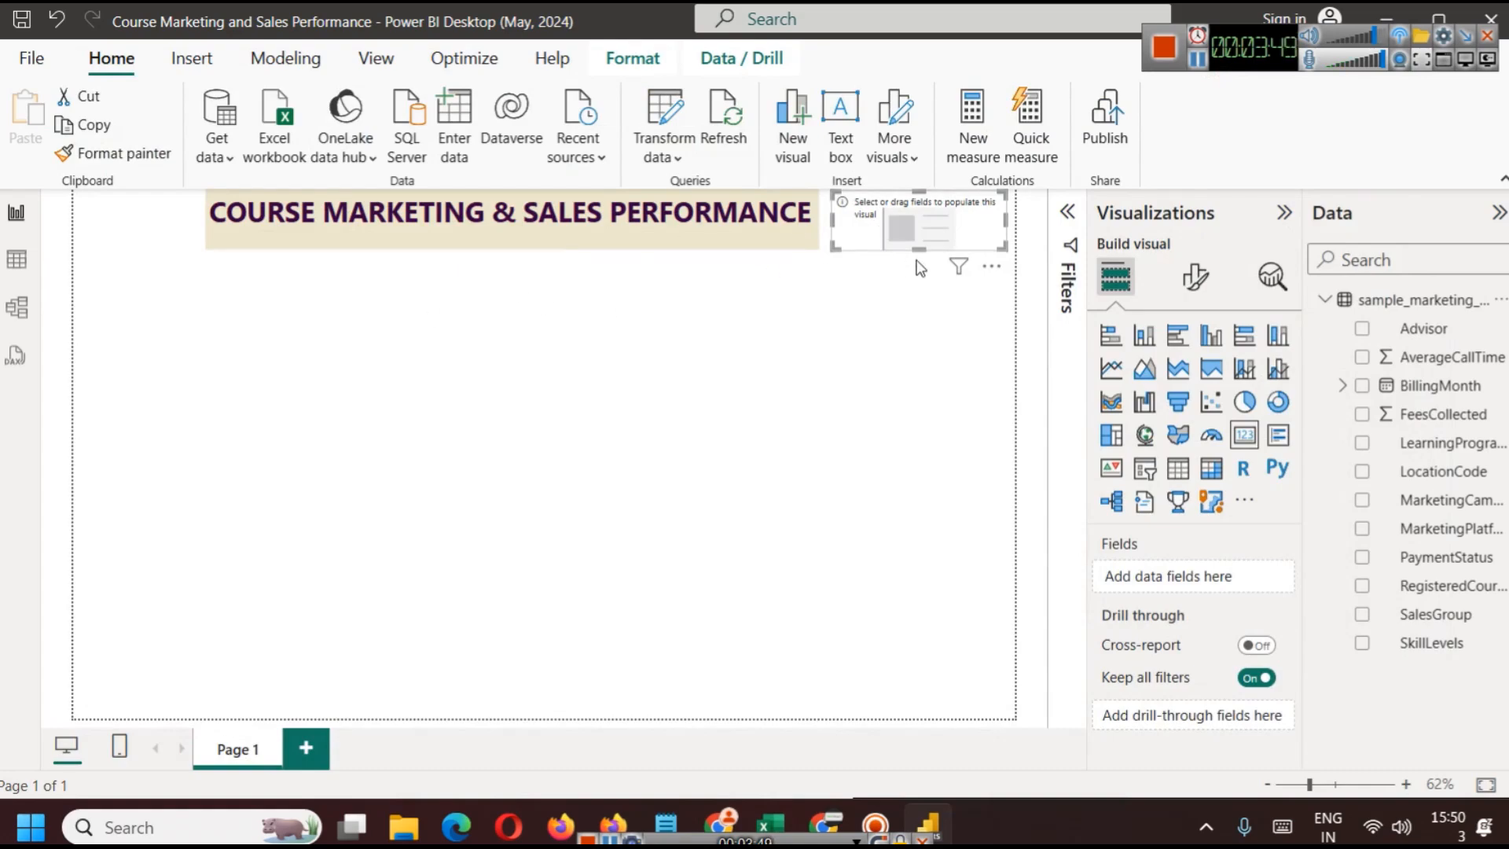
Add the FeesCollected field to the empty card and turn off its category label
{"action": "left_click_drag", "start_coordinate": [1427, 417], "coordinate": [1240, 585]}
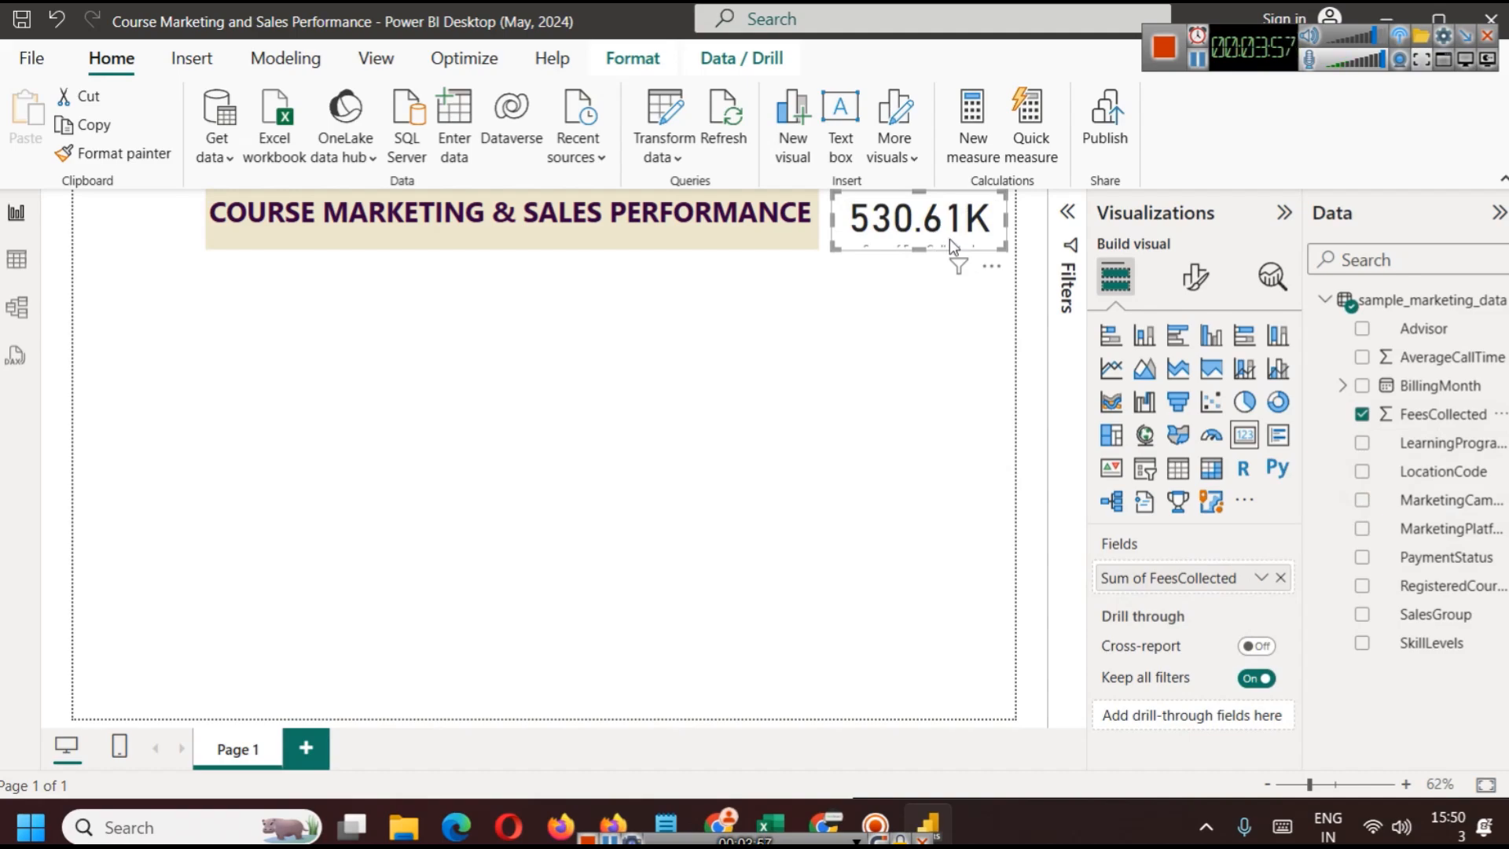
{"action": "left_click", "coordinate": [1195, 281]}
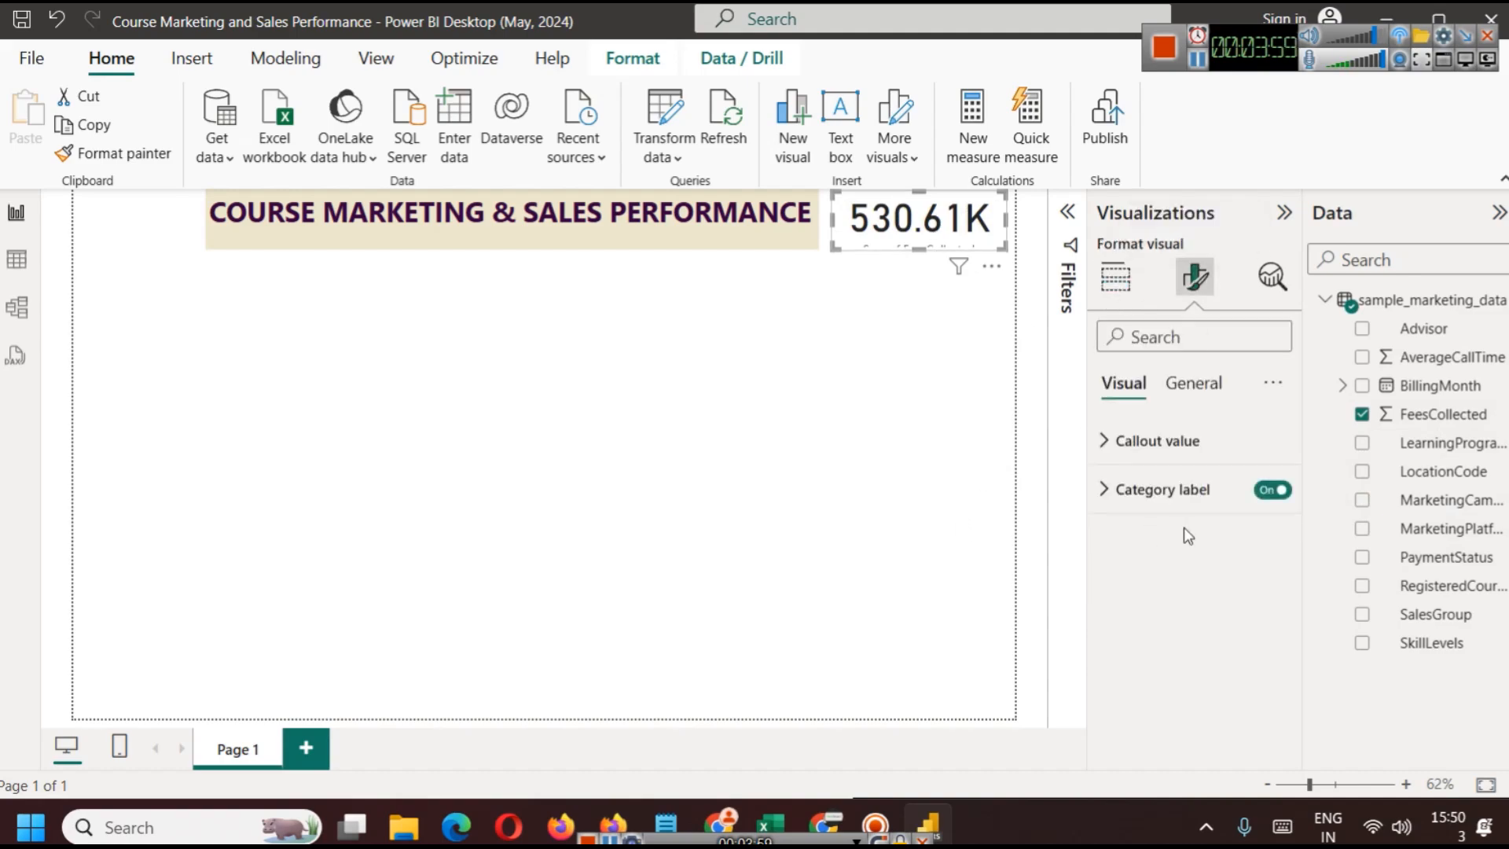
{"action": "left_click", "coordinate": [1261, 504]}
{"action": "left_click", "coordinate": [1267, 492]}
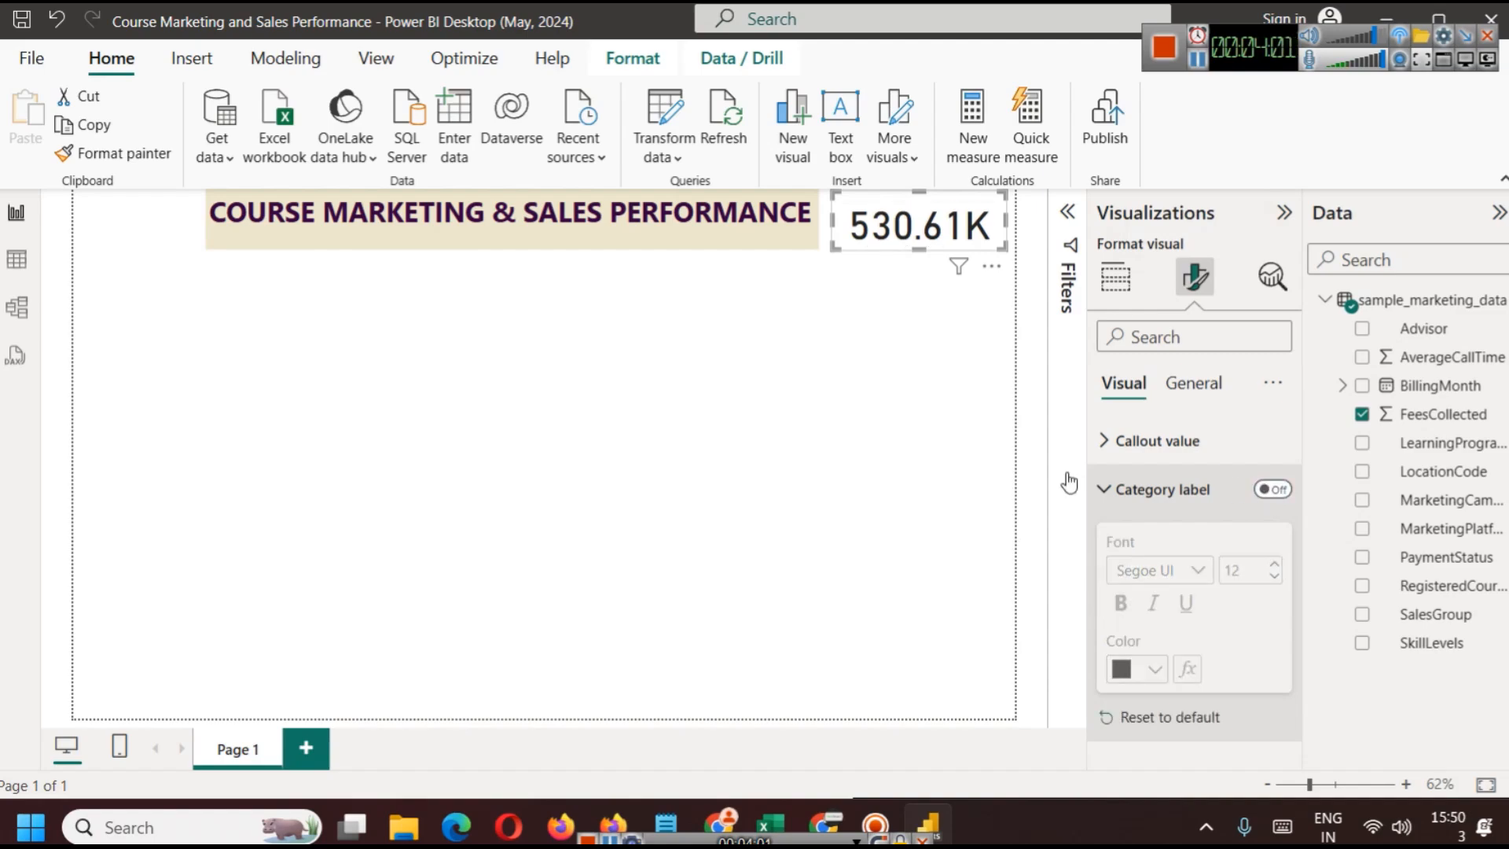
Turn on the card's title and set its text to Total Earnings
{"action": "left_click", "coordinate": [890, 406]}
{"action": "left_click", "coordinate": [898, 229]}
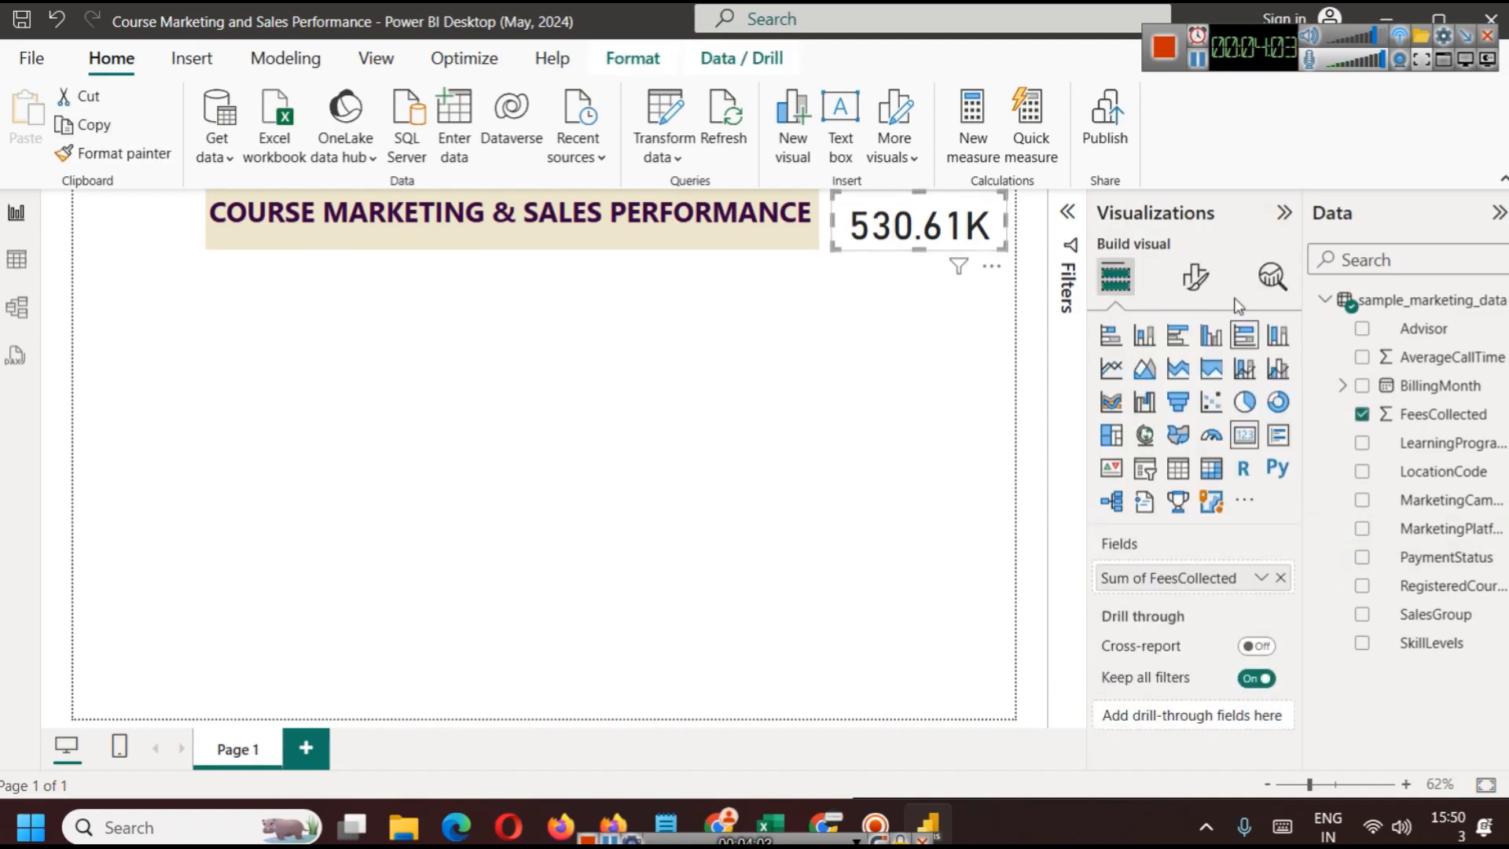
{"action": "left_click", "coordinate": [1193, 276]}
{"action": "left_click", "coordinate": [1193, 383]}
{"action": "left_click", "coordinate": [1156, 509]}
{"action": "left_click", "coordinate": [1267, 490]}
{"action": "left_click", "coordinate": [1137, 620]}
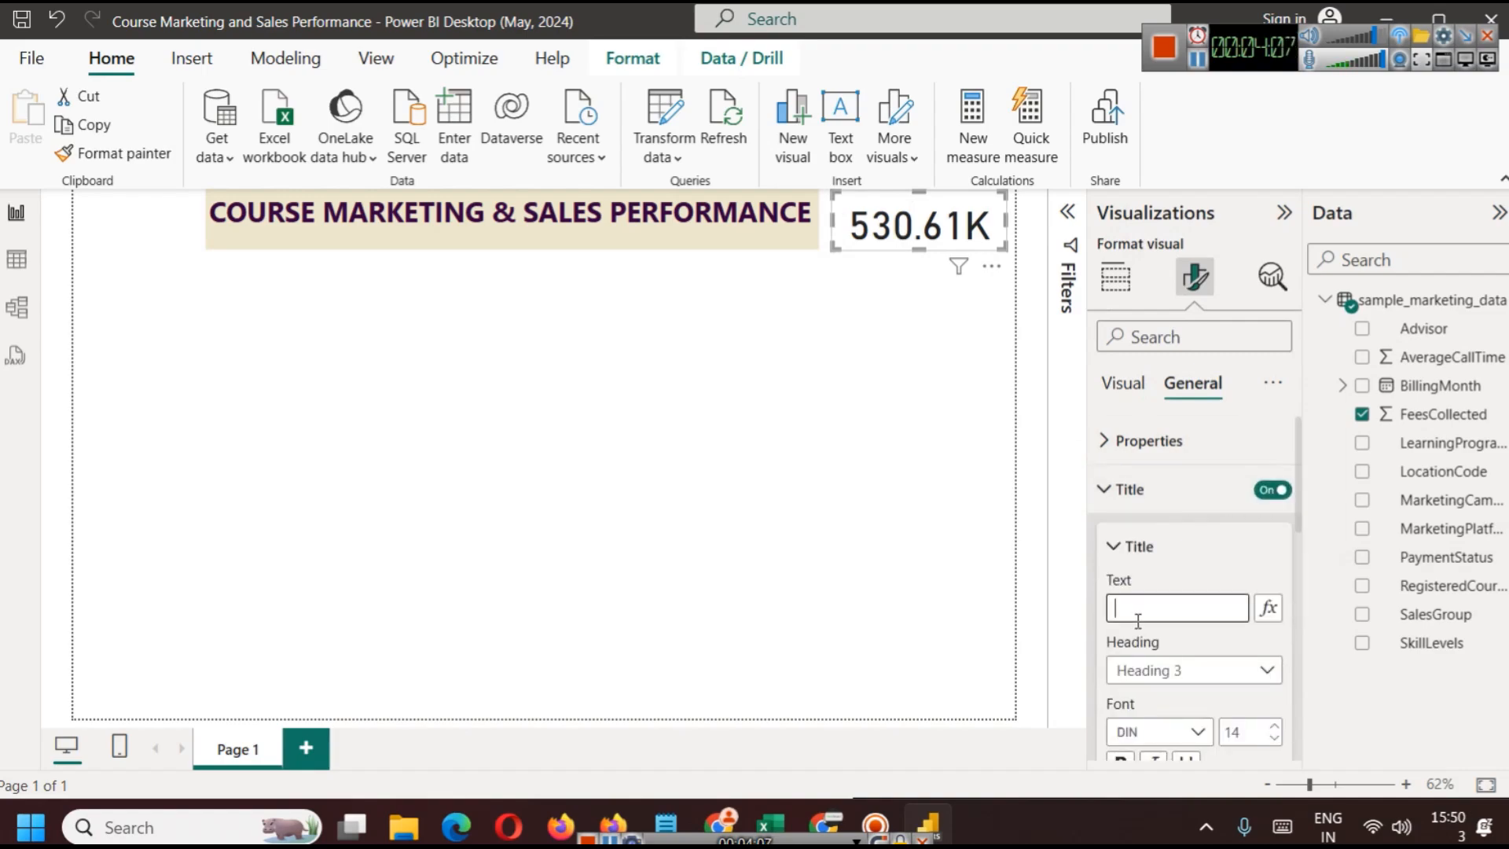
{"action": "type", "text": "Titak Earb"}
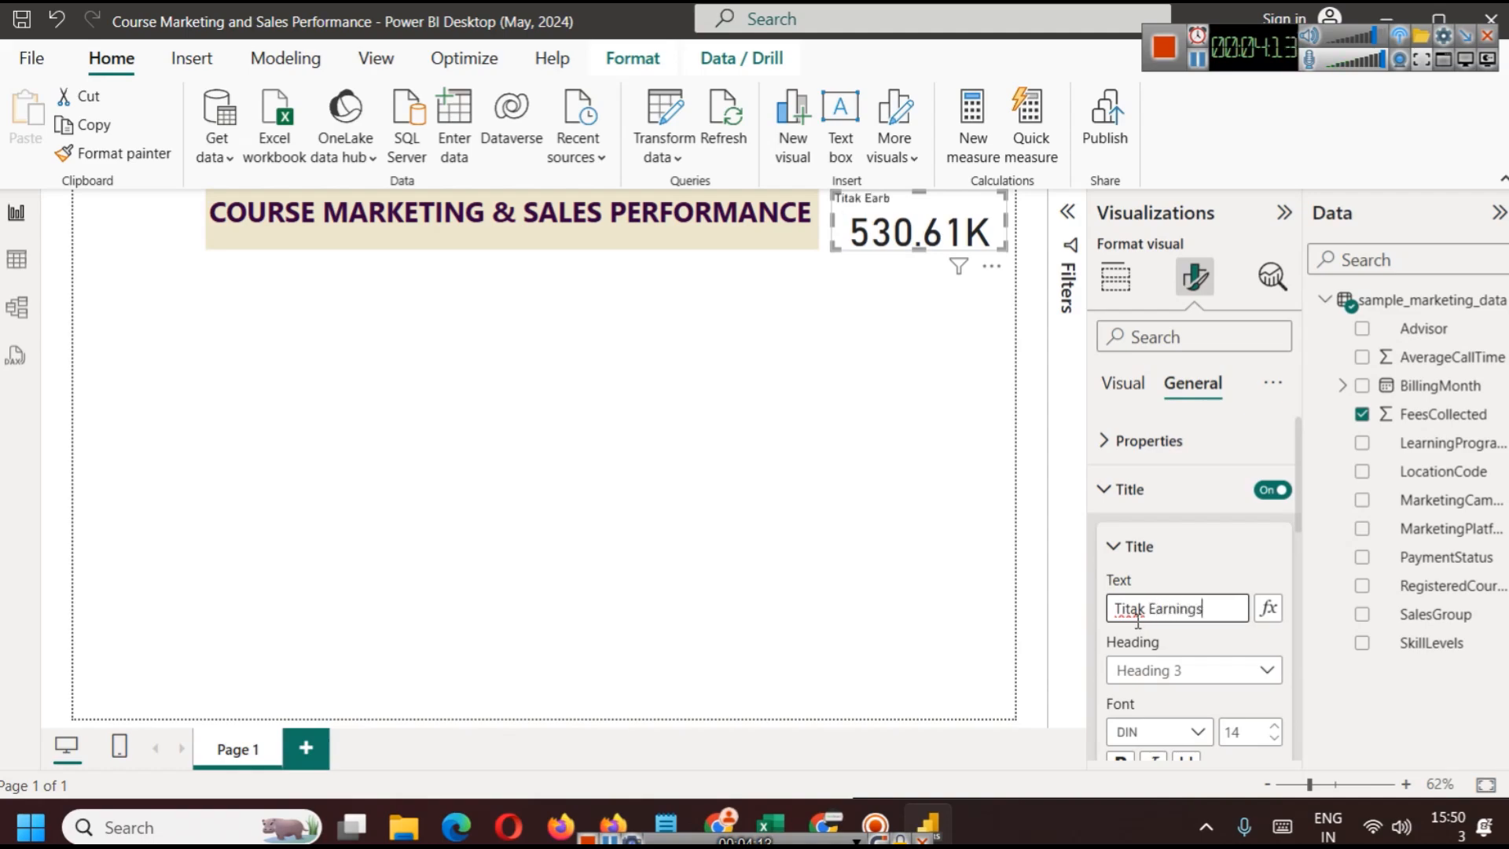
{"action": "double_click", "coordinate": [1131, 610]}
{"action": "type", "text": "Total"}
Make the Total Earnings title bold and centred, with the darkest shade of the light blue theme colour
{"action": "scroll", "coordinate": [1176, 609], "scroll_direction": "down", "scroll_amount": 3}
{"action": "left_click", "coordinate": [1121, 526]}
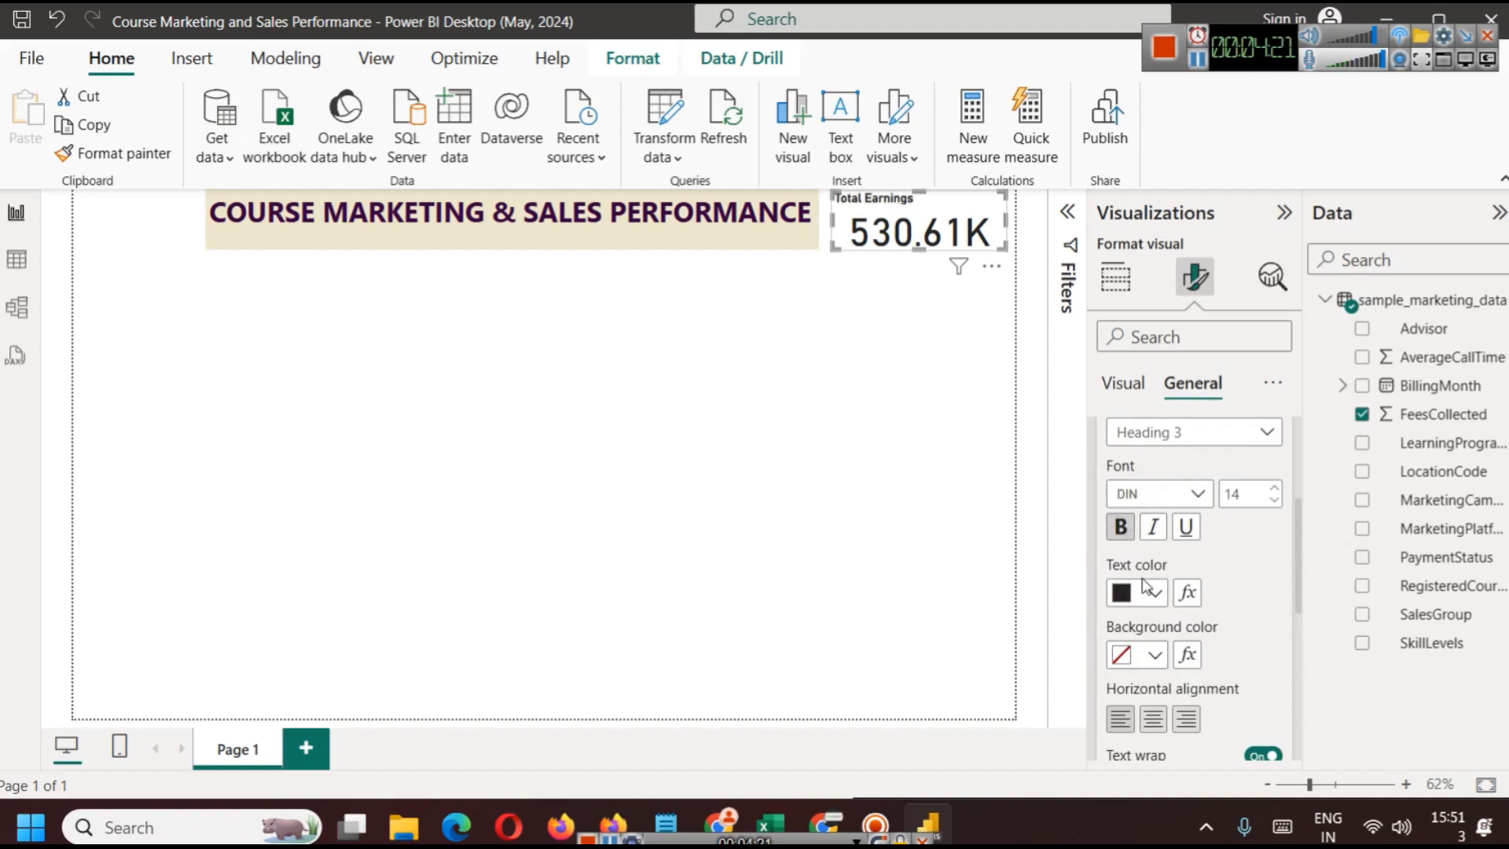
{"action": "left_click", "coordinate": [1153, 591]}
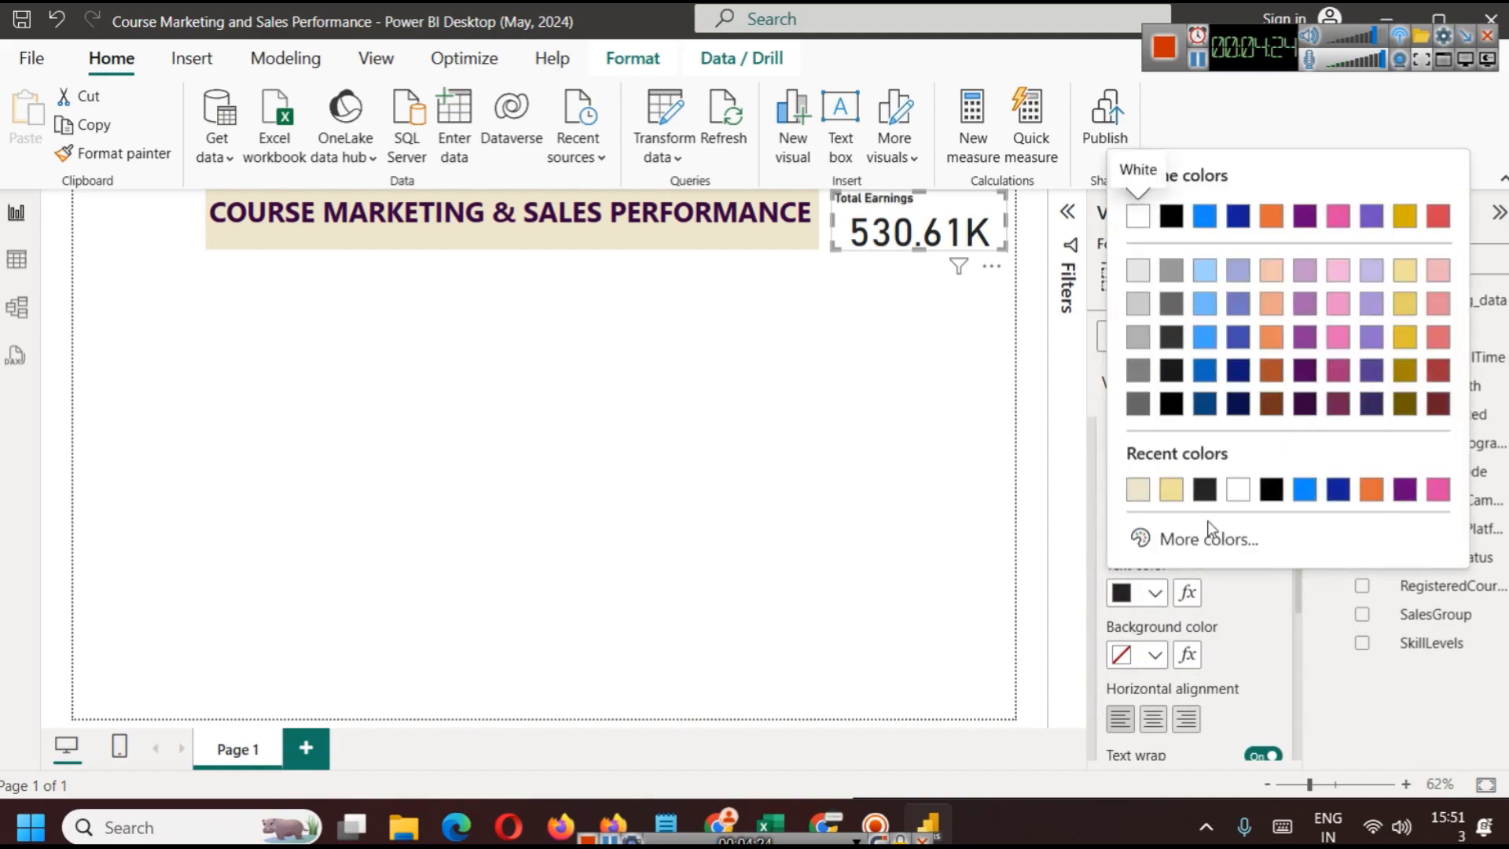
{"action": "left_click", "coordinate": [1152, 723]}
{"action": "left_click", "coordinate": [1152, 727]}
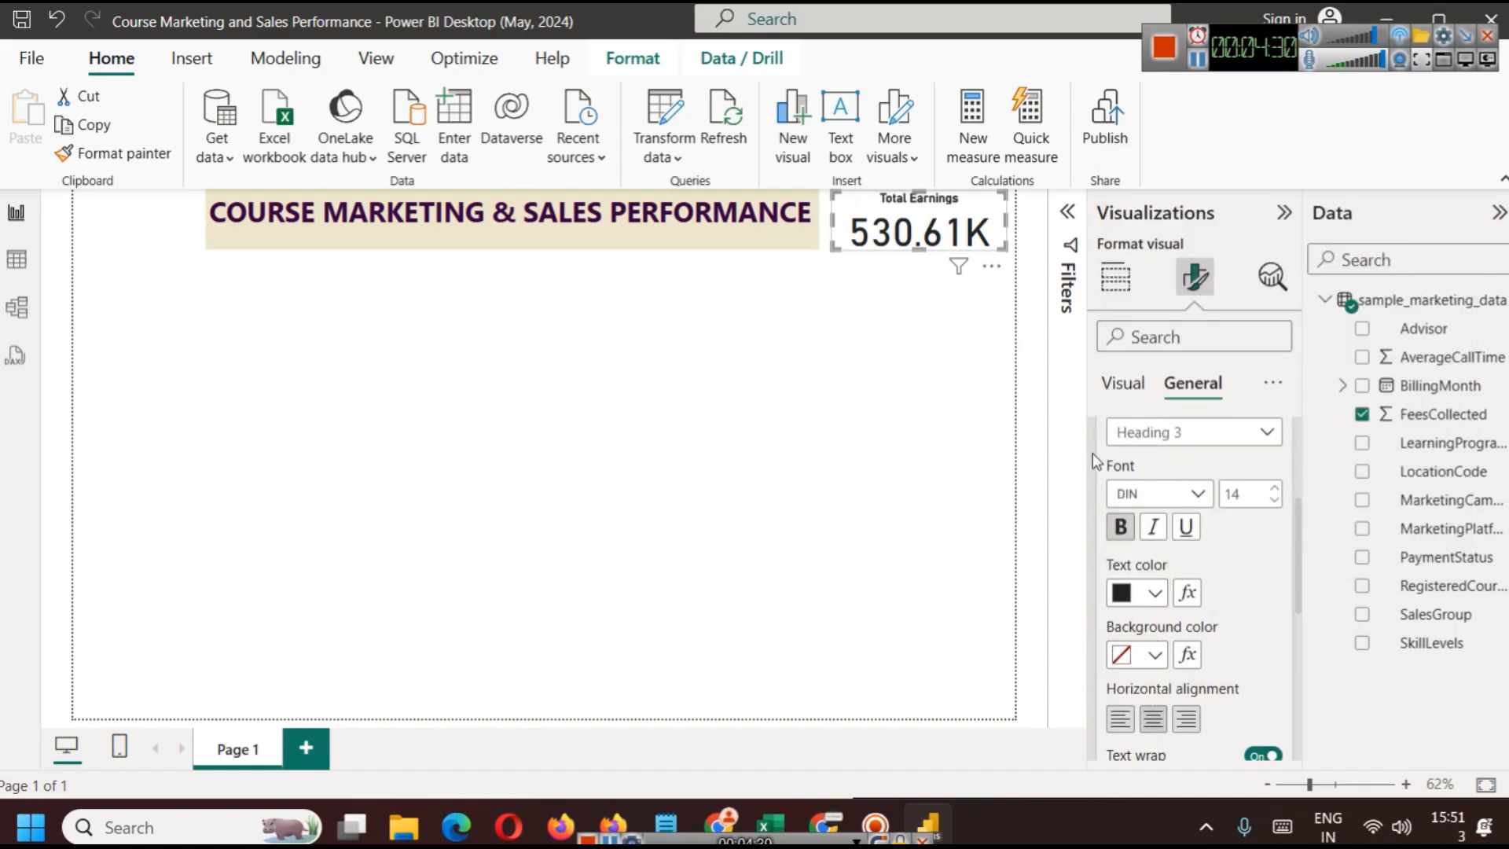
{"action": "left_click", "coordinate": [1161, 591]}
{"action": "left_click", "coordinate": [1204, 404]}
Reduce the Total Earnings card's callout value font size to 35
{"action": "left_click", "coordinate": [1119, 385]}
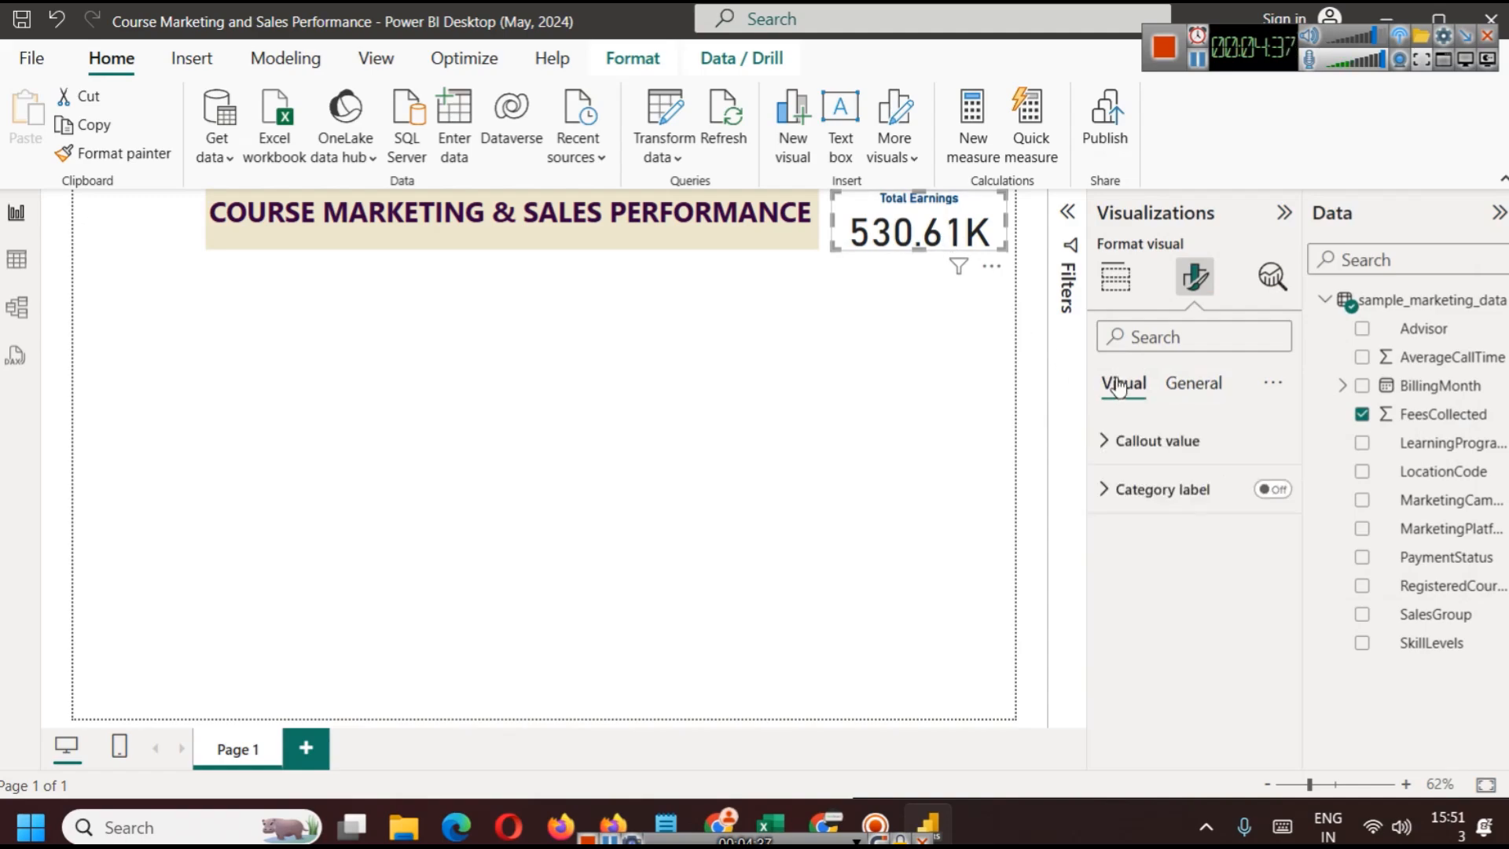
{"action": "left_click", "coordinate": [1116, 440]}
{"action": "left_click", "coordinate": [1273, 529]}
{"action": "left_click", "coordinate": [1273, 529]}
{"action": "left_click", "coordinate": [1273, 529]}
{"action": "left_click", "coordinate": [1272, 529]}
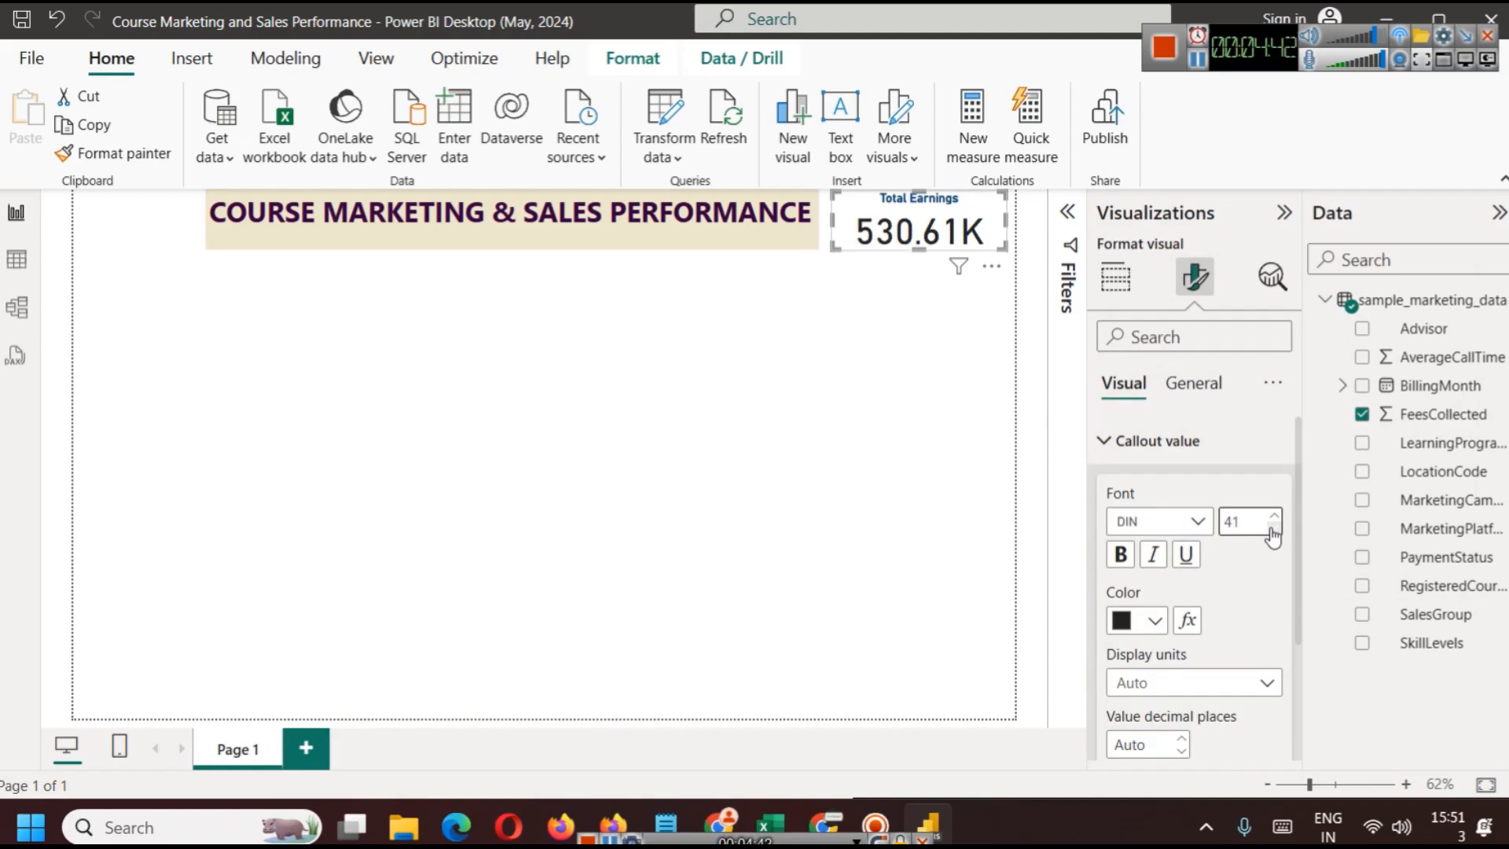
{"action": "left_click", "coordinate": [1273, 533]}
{"action": "left_click", "coordinate": [1272, 532]}
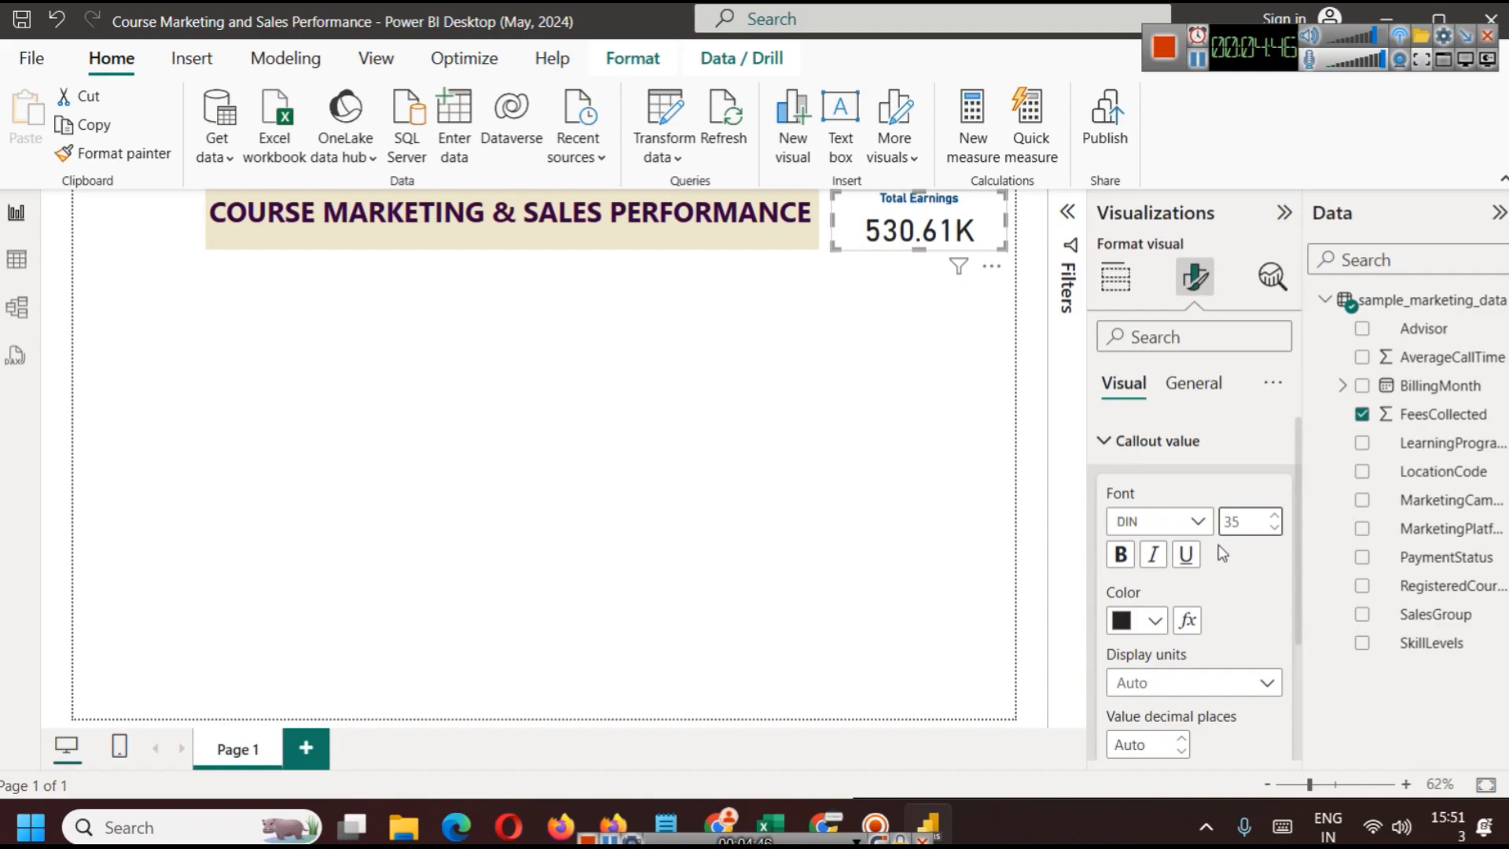
{"action": "scroll", "coordinate": [1240, 523], "scroll_direction": "down", "scroll_amount": 5}
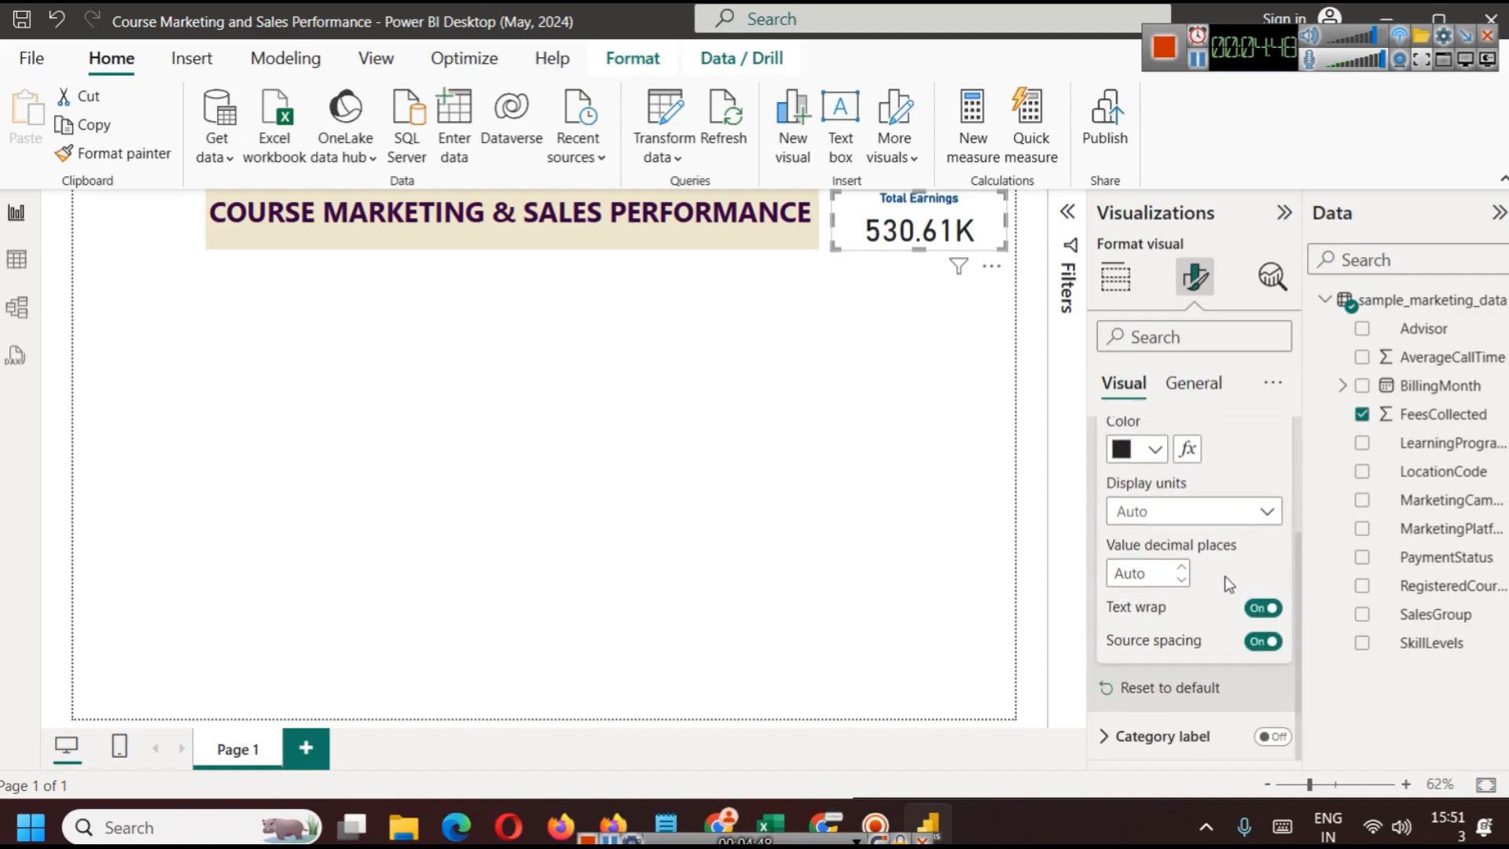
{"action": "scroll", "coordinate": [1206, 424], "scroll_direction": "up", "scroll_amount": 4}
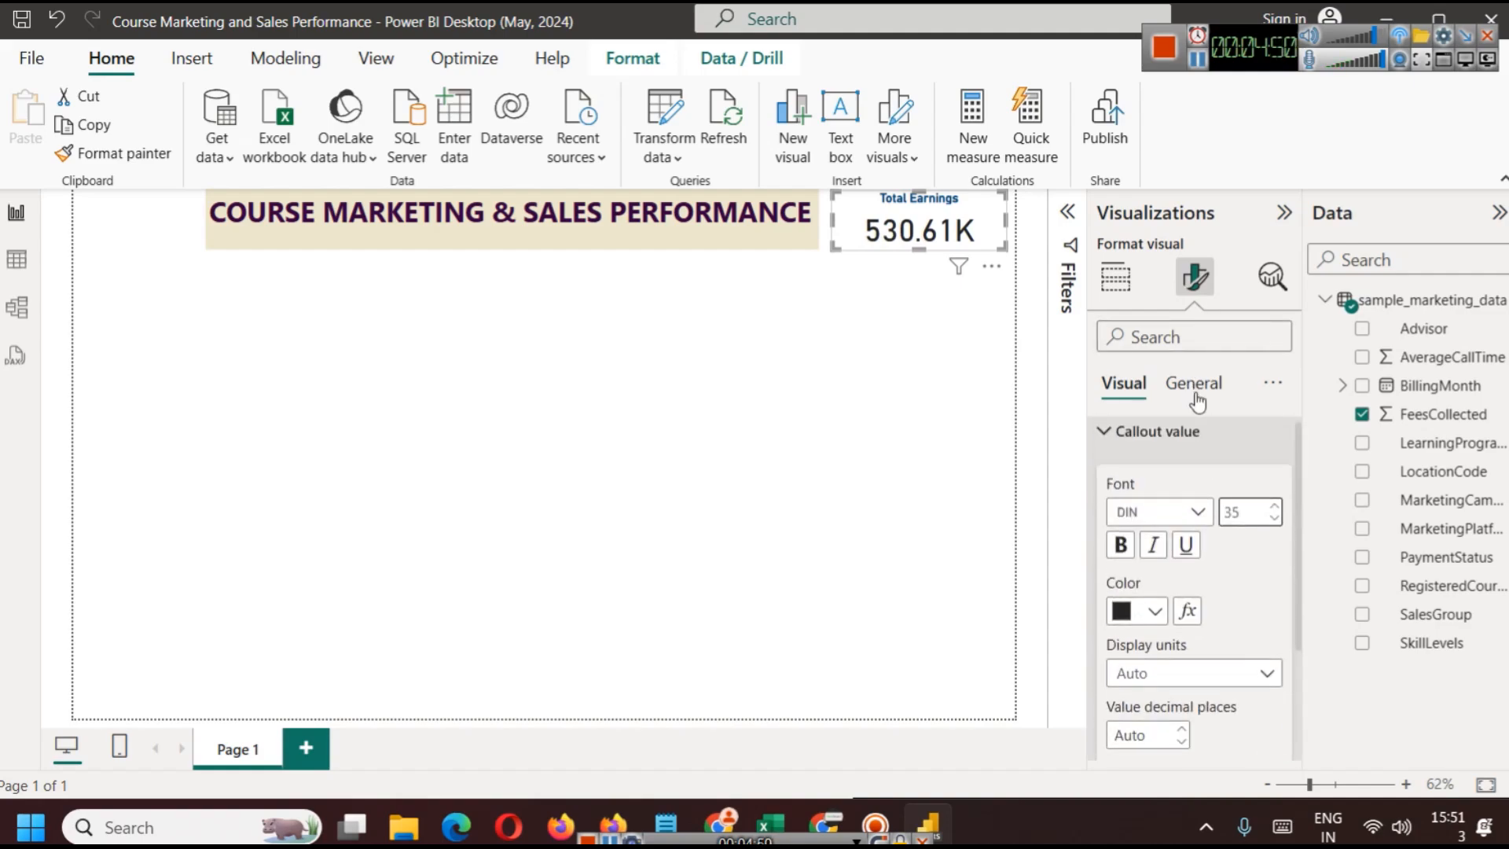
Set the Total Earnings card's left padding to 20 px and its right padding to 0 px
{"action": "left_click", "coordinate": [1193, 386]}
{"action": "left_click", "coordinate": [1146, 509]}
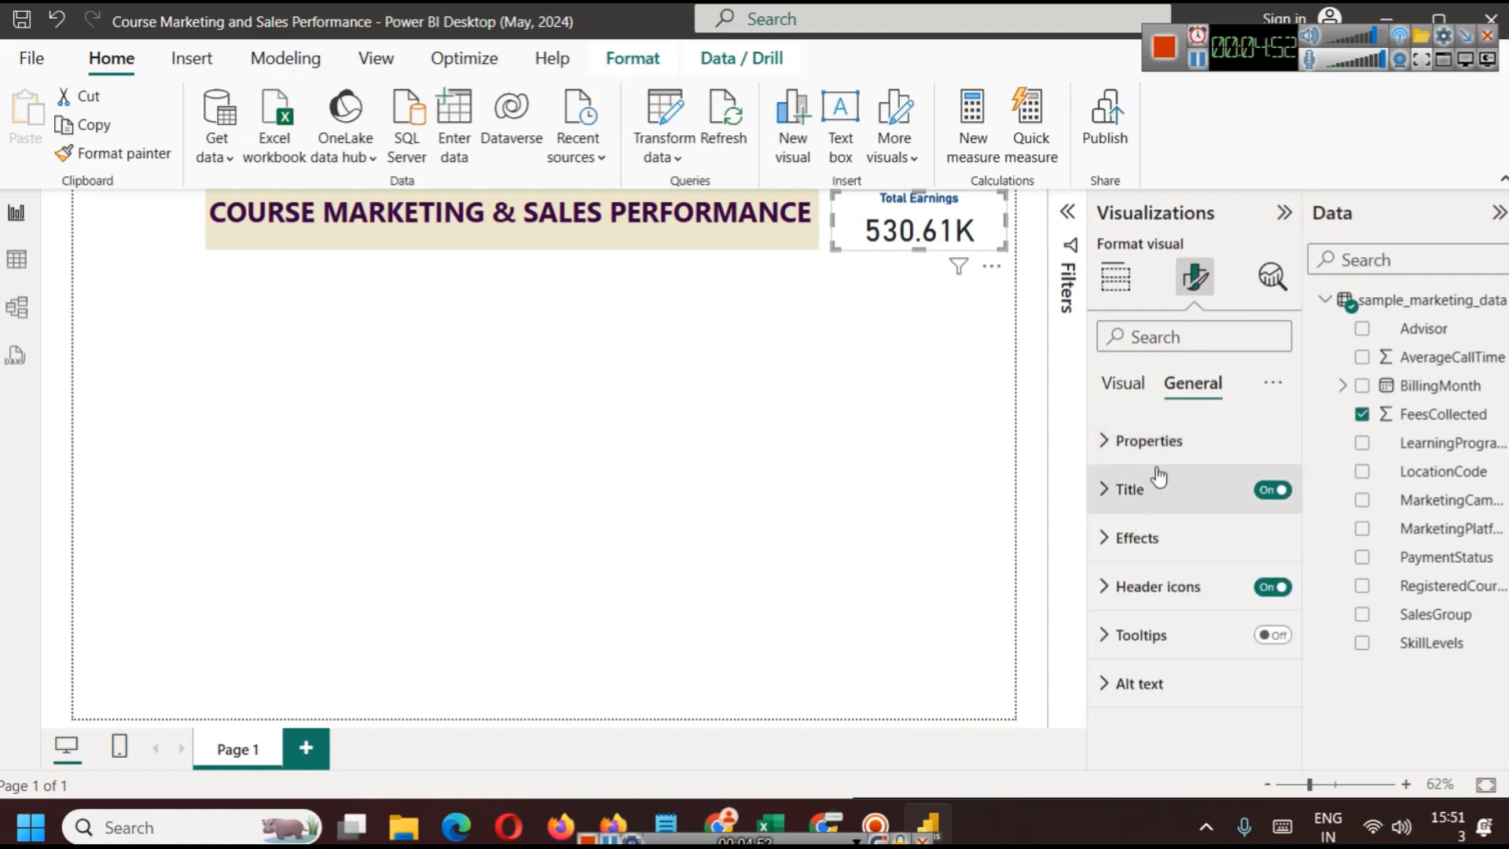
{"action": "left_click", "coordinate": [1163, 441]}
{"action": "scroll", "coordinate": [1168, 595], "scroll_direction": "down", "scroll_amount": 3}
{"action": "scroll", "coordinate": [1168, 595], "scroll_direction": "down", "scroll_amount": 1}
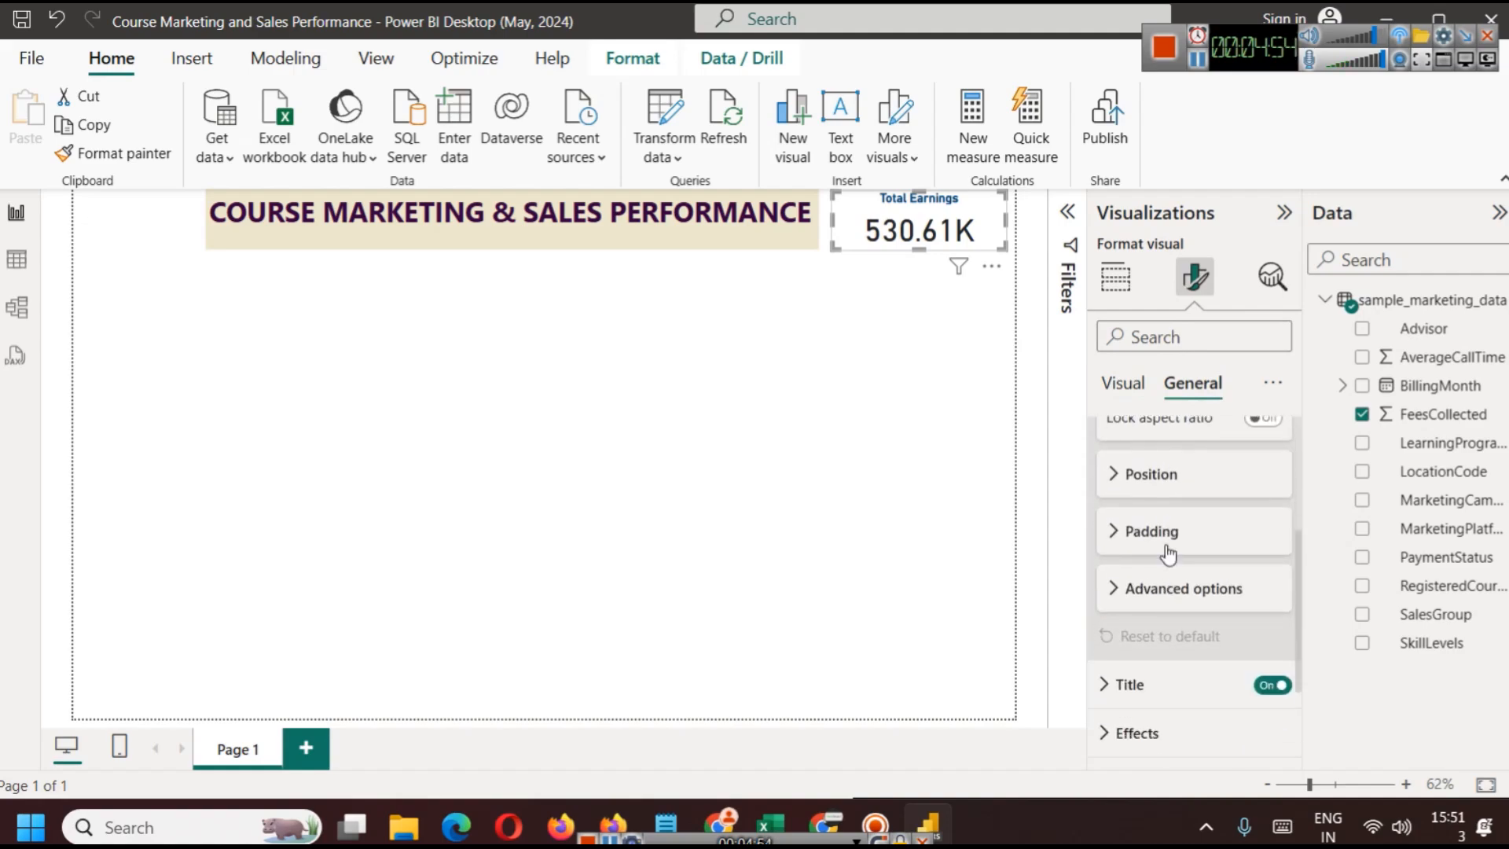
{"action": "left_click", "coordinate": [1163, 531]}
{"action": "left_click", "coordinate": [1160, 611]}
{"action": "left_click", "coordinate": [1161, 612]}
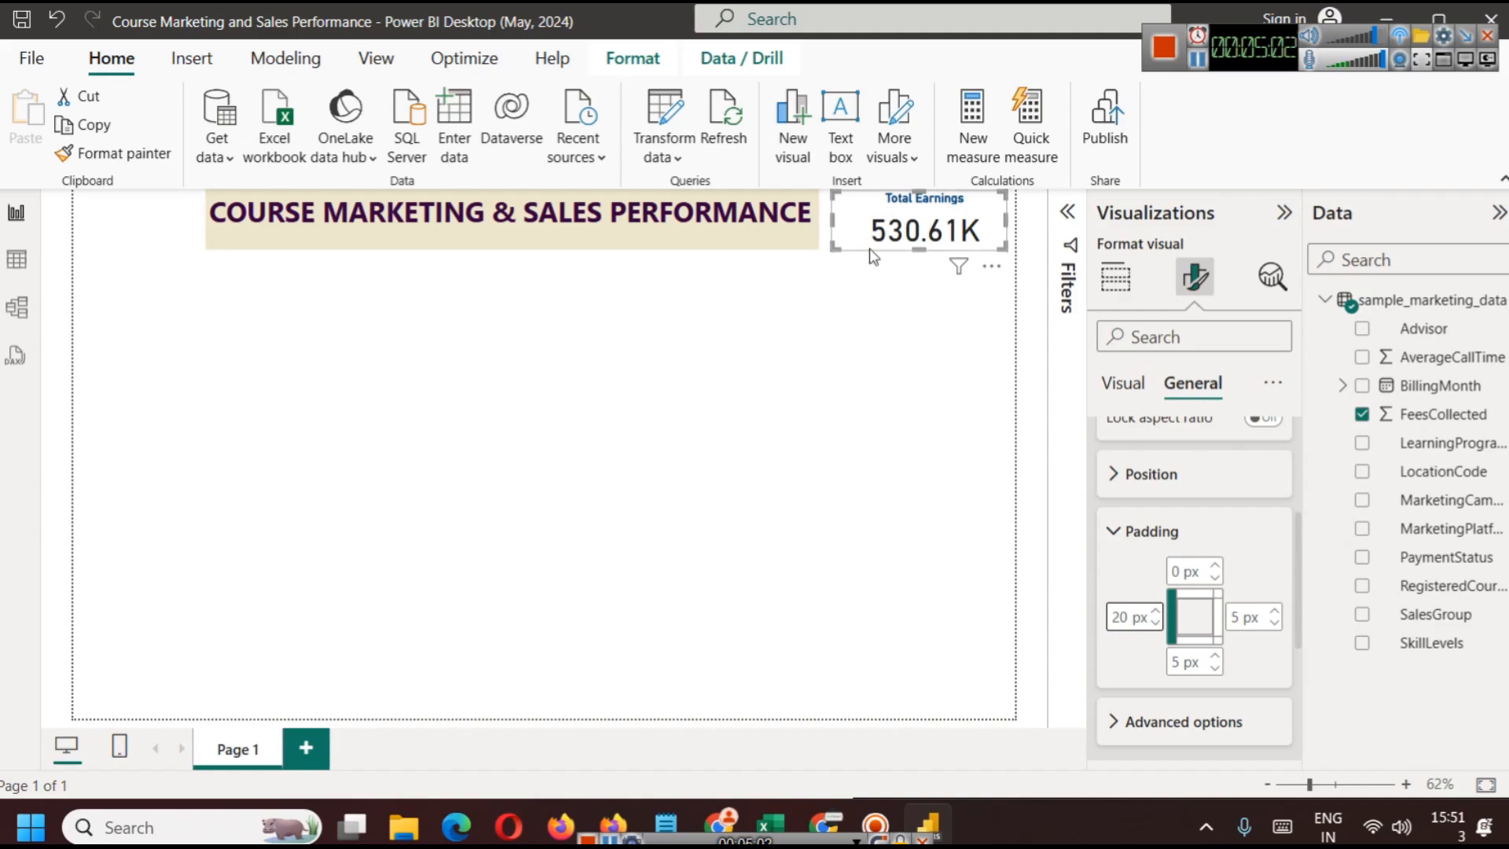
{"action": "left_click", "coordinate": [1275, 624]}
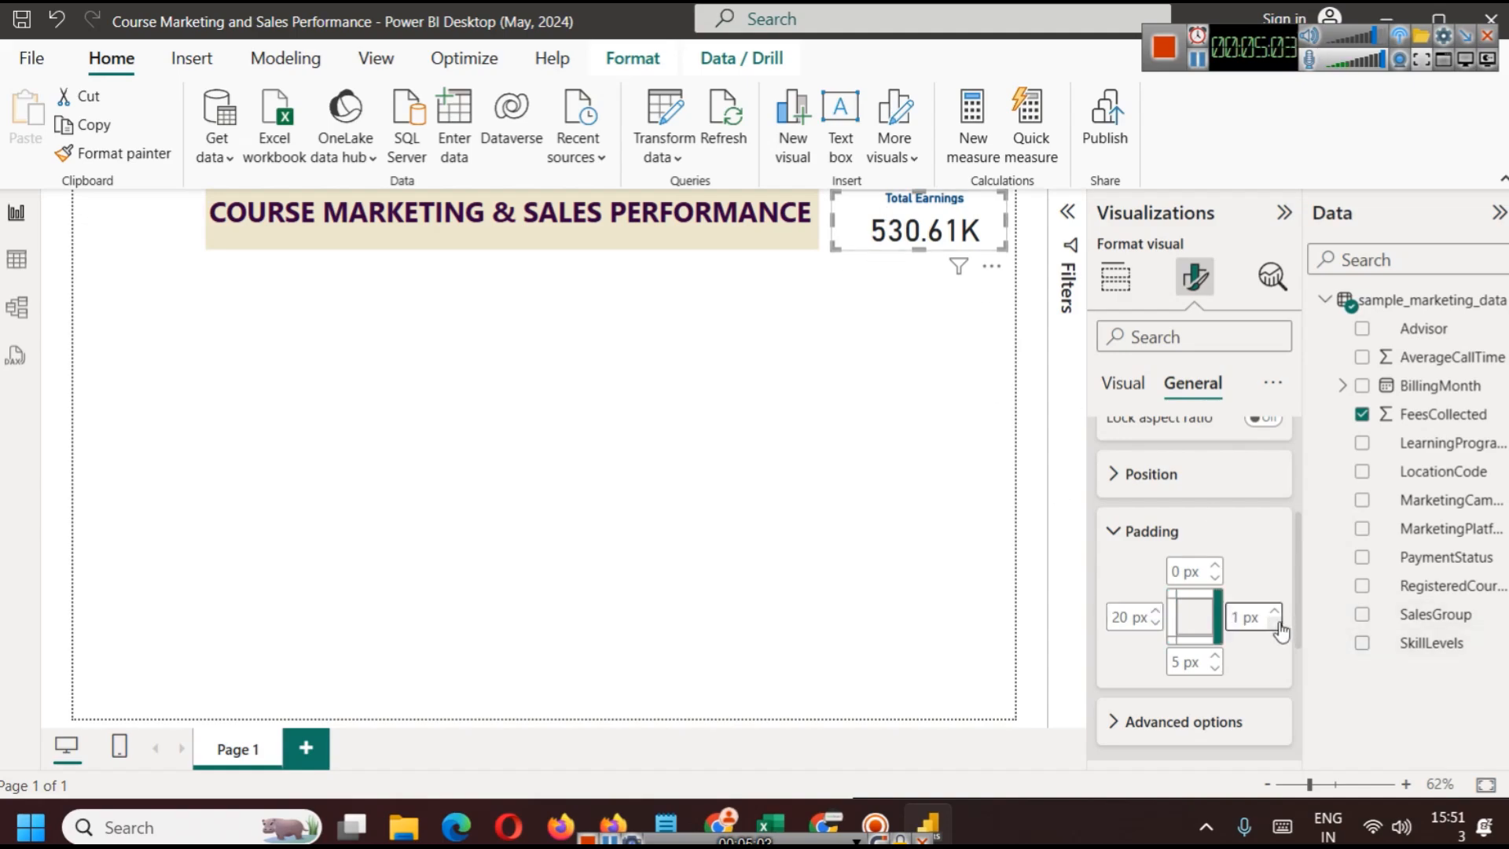
{"action": "left_click", "coordinate": [1157, 619]}
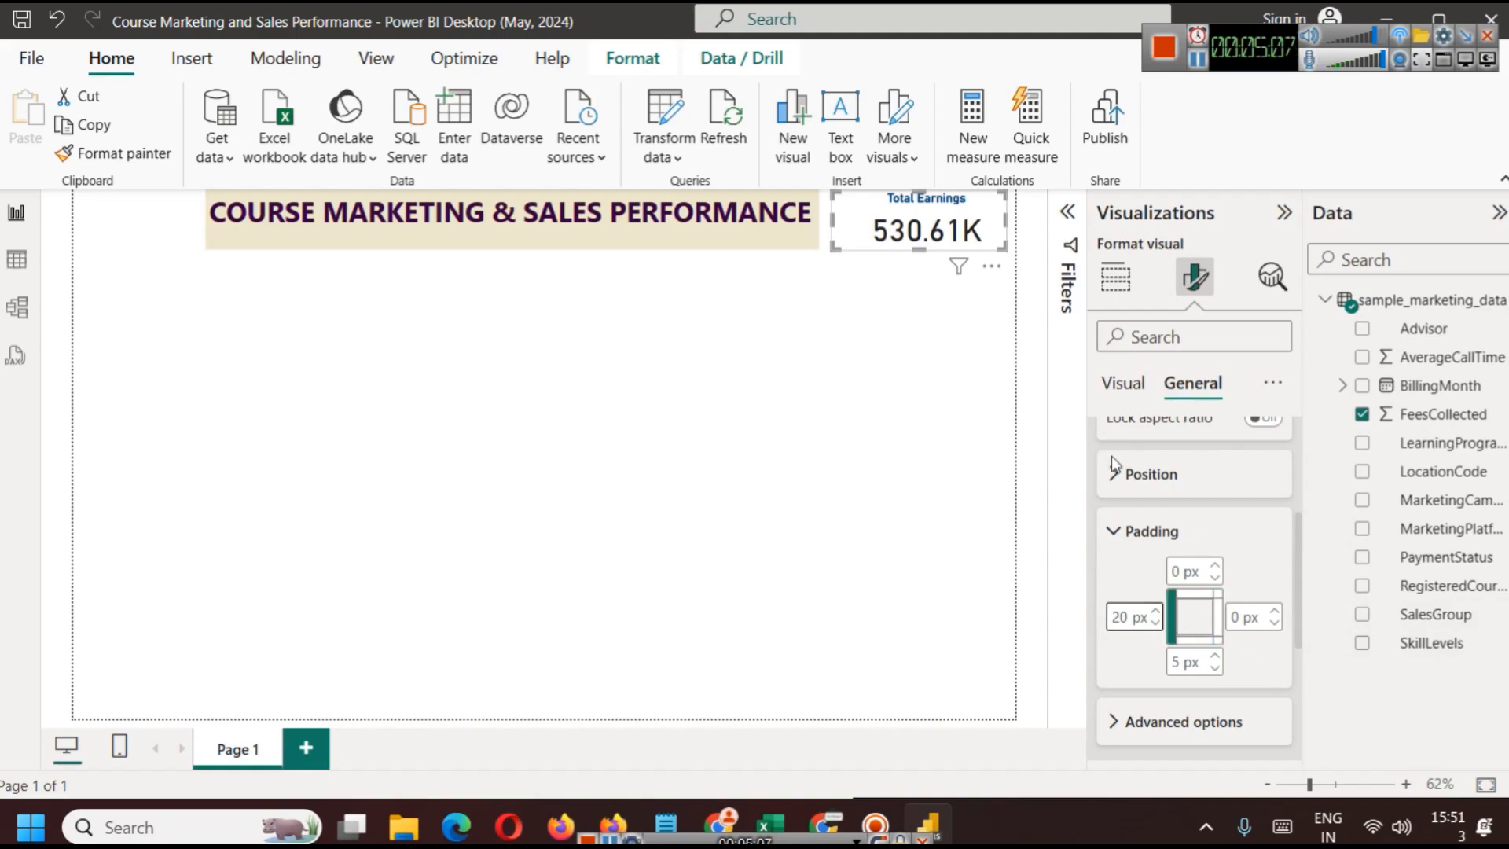
{"action": "left_click", "coordinate": [940, 327]}
{"action": "left_click", "coordinate": [932, 266]}
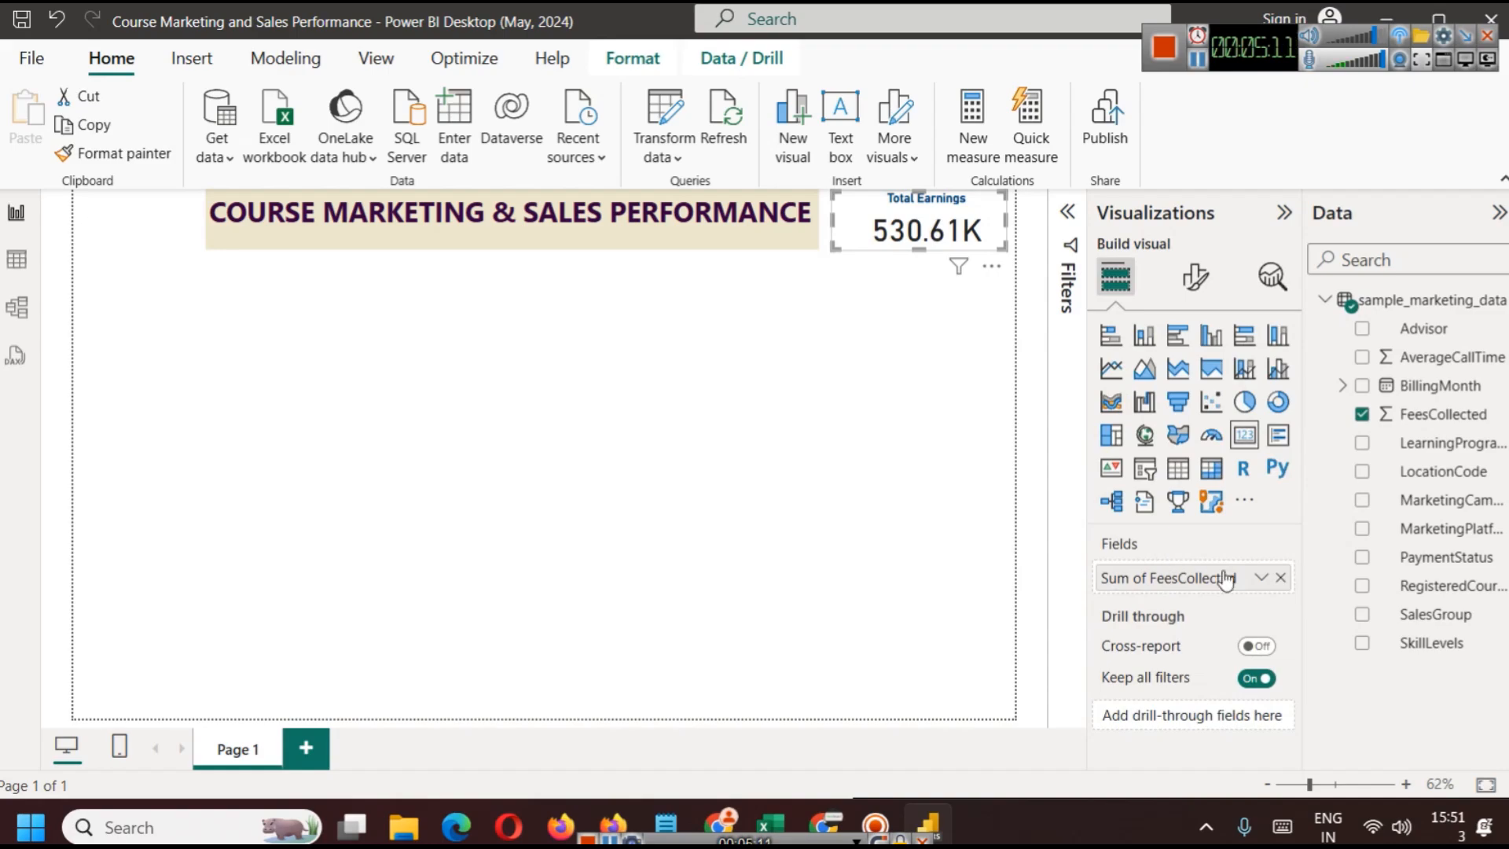
Copy the dashboard title text box's formatting onto the FeesCollected card with Format Painter
{"action": "left_click", "coordinate": [742, 245]}
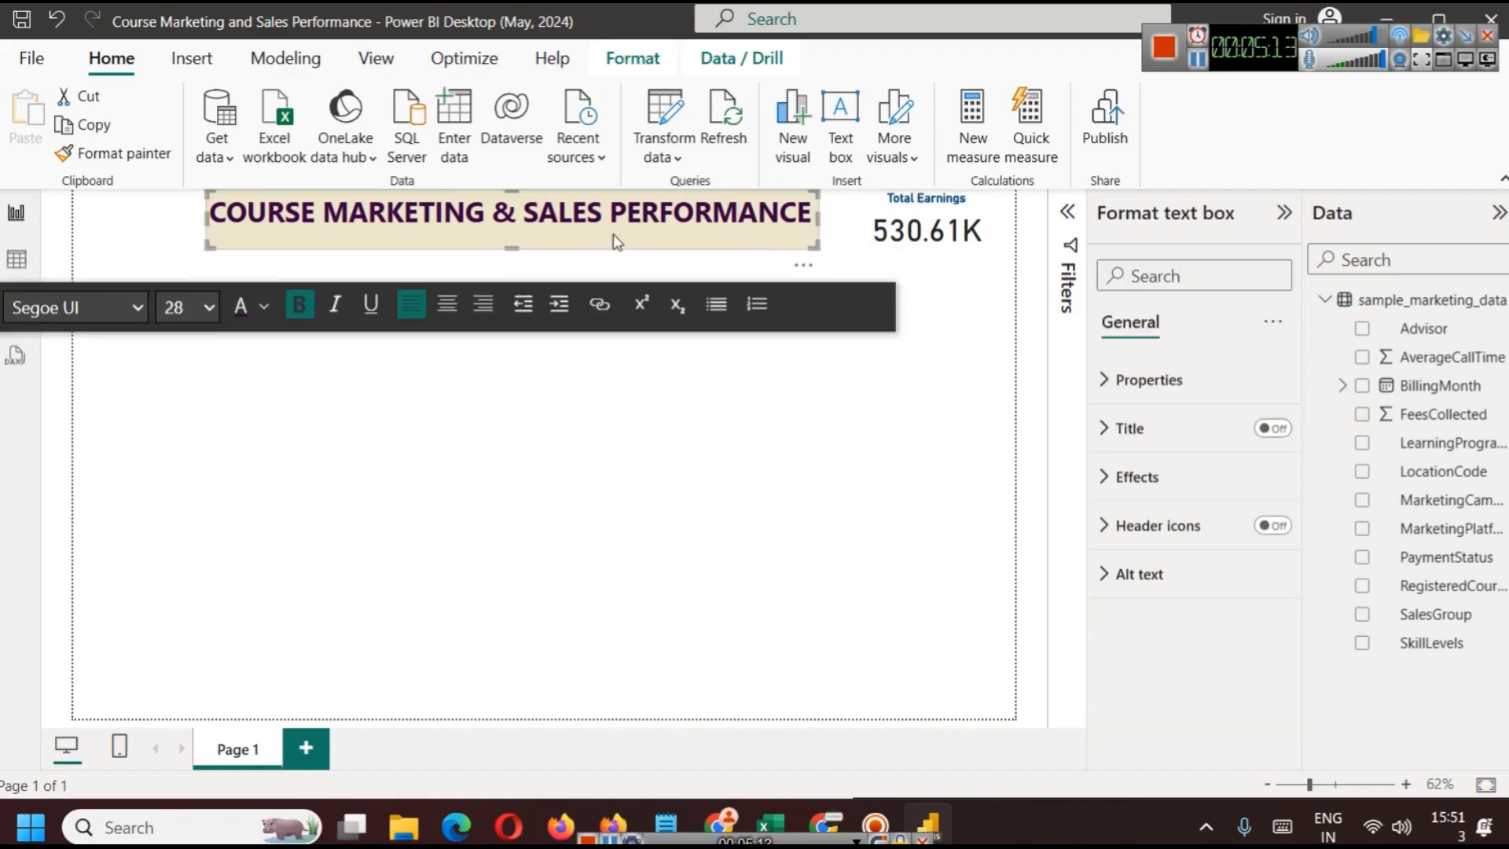
{"action": "left_click", "coordinate": [114, 154]}
{"action": "left_click", "coordinate": [920, 232]}
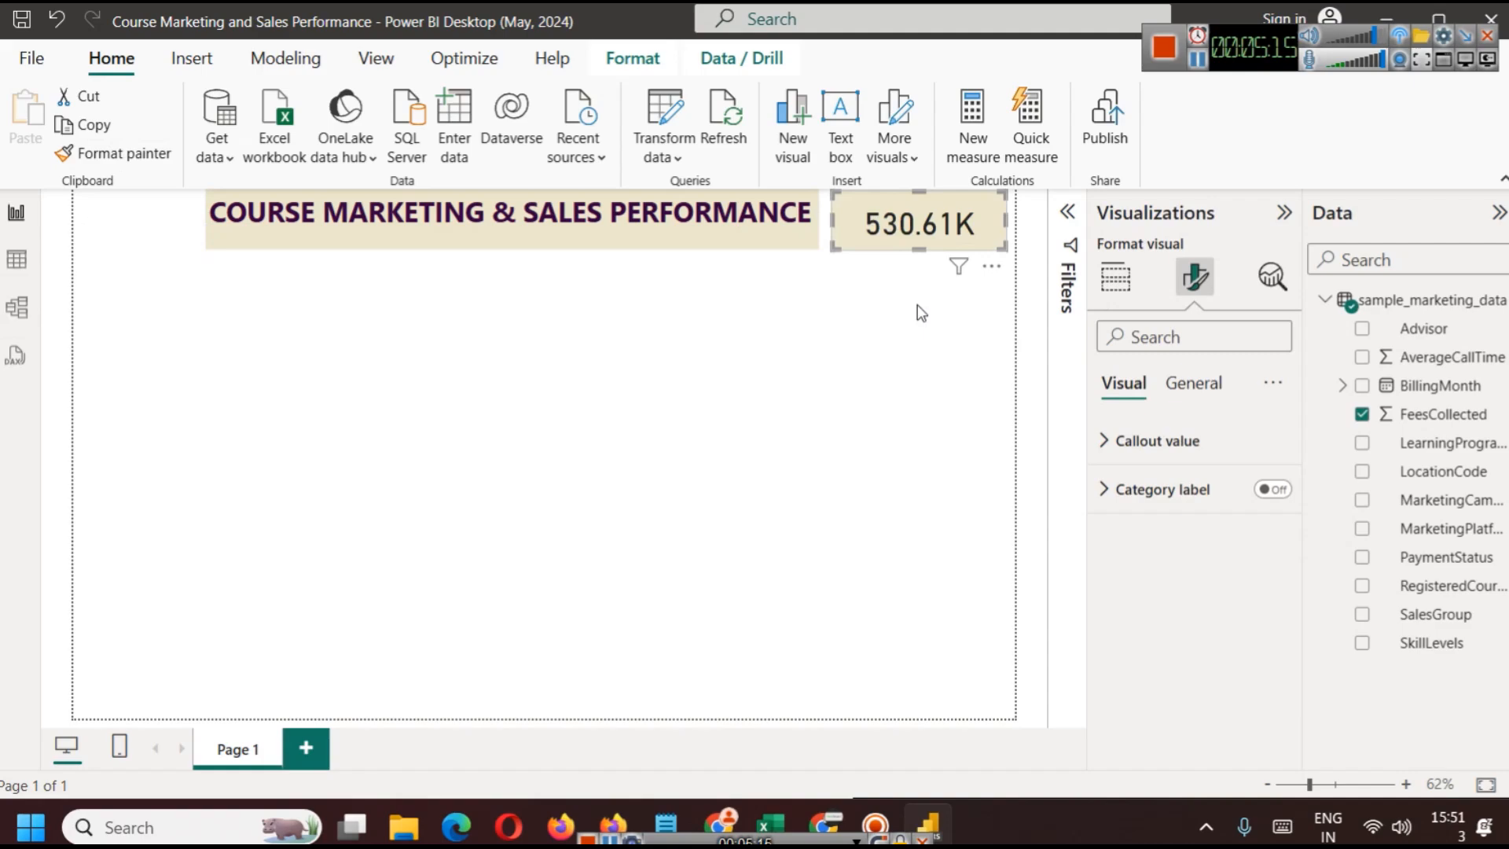
Turn the FeesCollected card's title back on and expand its title settings
{"action": "left_click", "coordinate": [966, 203]}
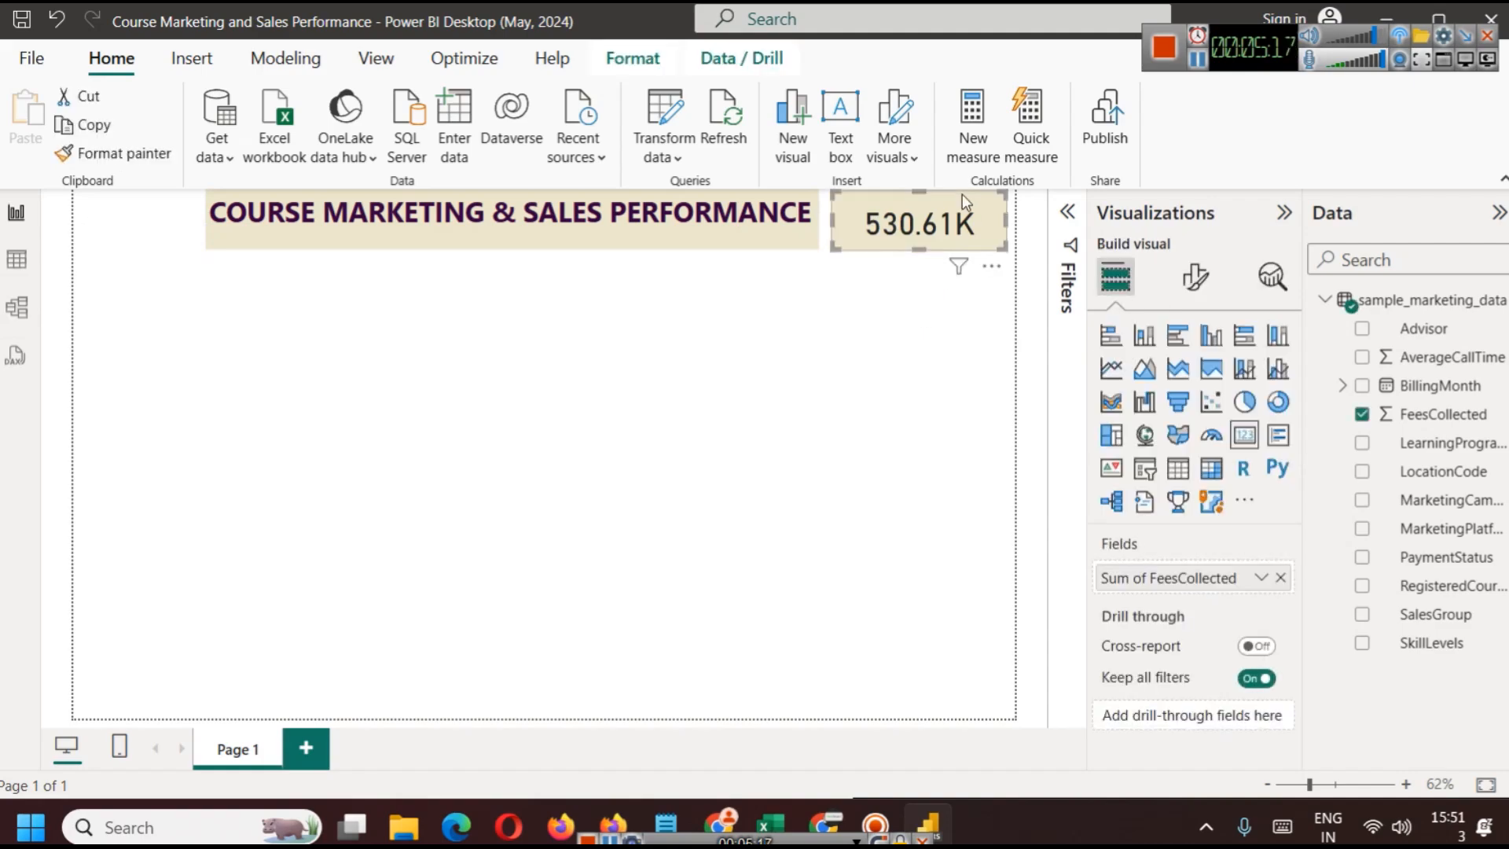
{"action": "left_click", "coordinate": [1195, 277]}
{"action": "left_click", "coordinate": [1193, 383]}
{"action": "left_click", "coordinate": [1273, 489]}
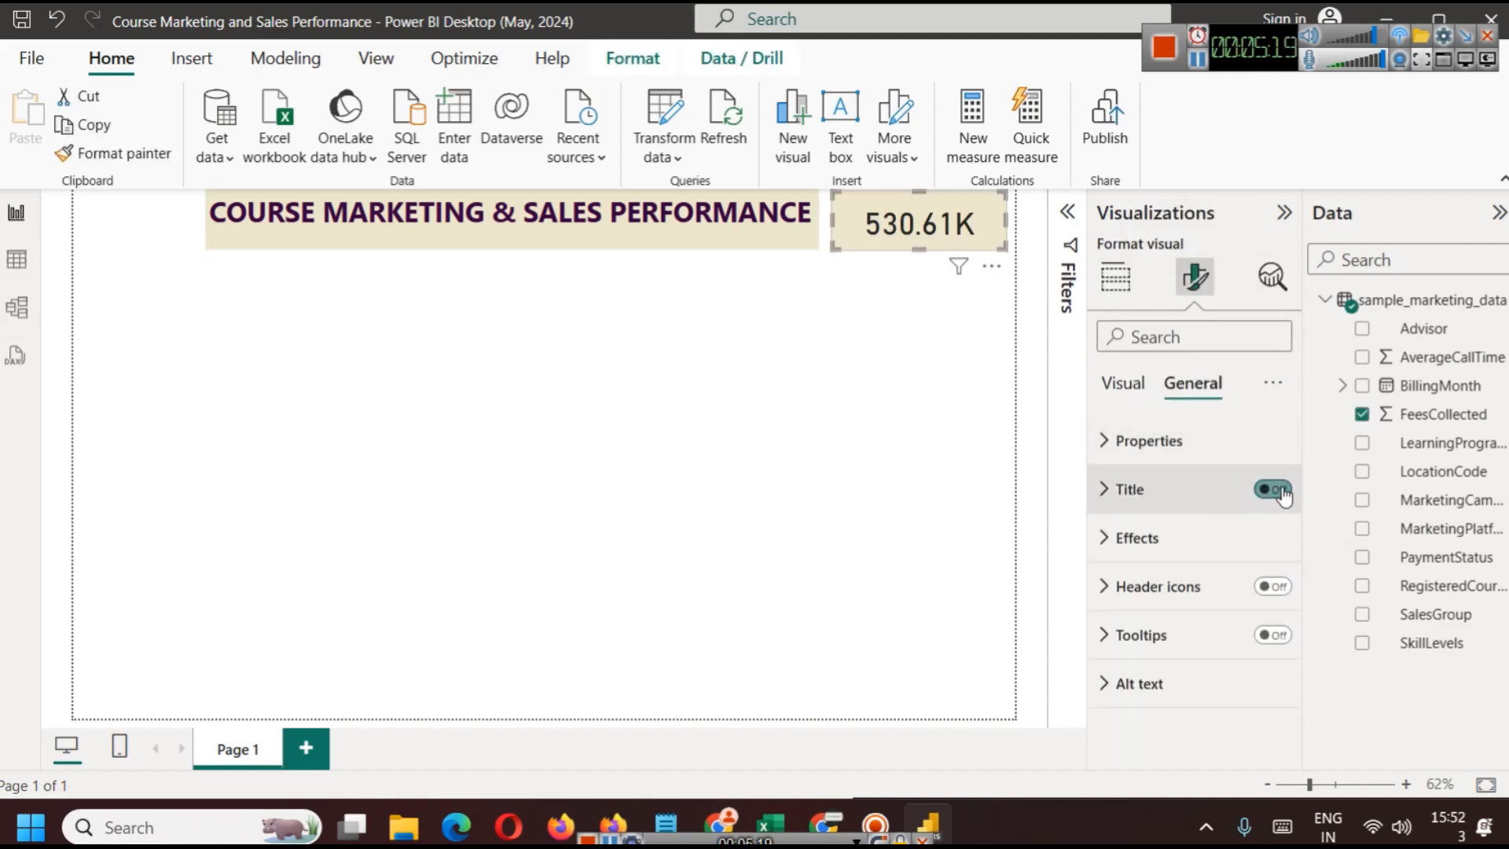
{"action": "left_click", "coordinate": [1135, 487]}
Centre the Total Earnings title, colour it with the recently used dark blue, and make it bold
{"action": "scroll", "coordinate": [1151, 582], "scroll_direction": "down", "scroll_amount": 5}
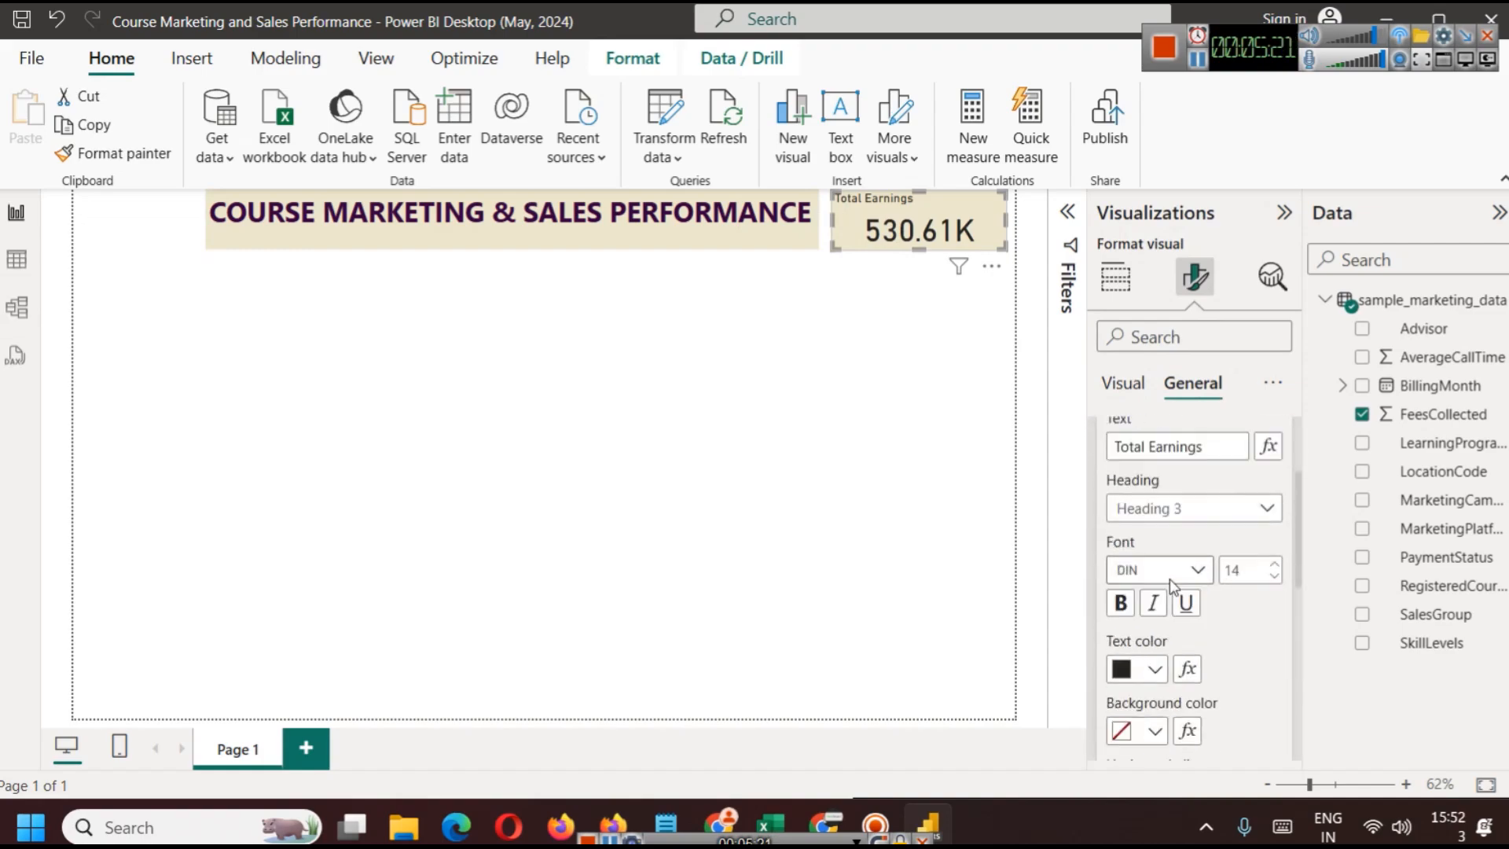
{"action": "left_click", "coordinate": [1154, 601]}
{"action": "scroll", "coordinate": [1159, 601], "scroll_direction": "up", "scroll_amount": 3}
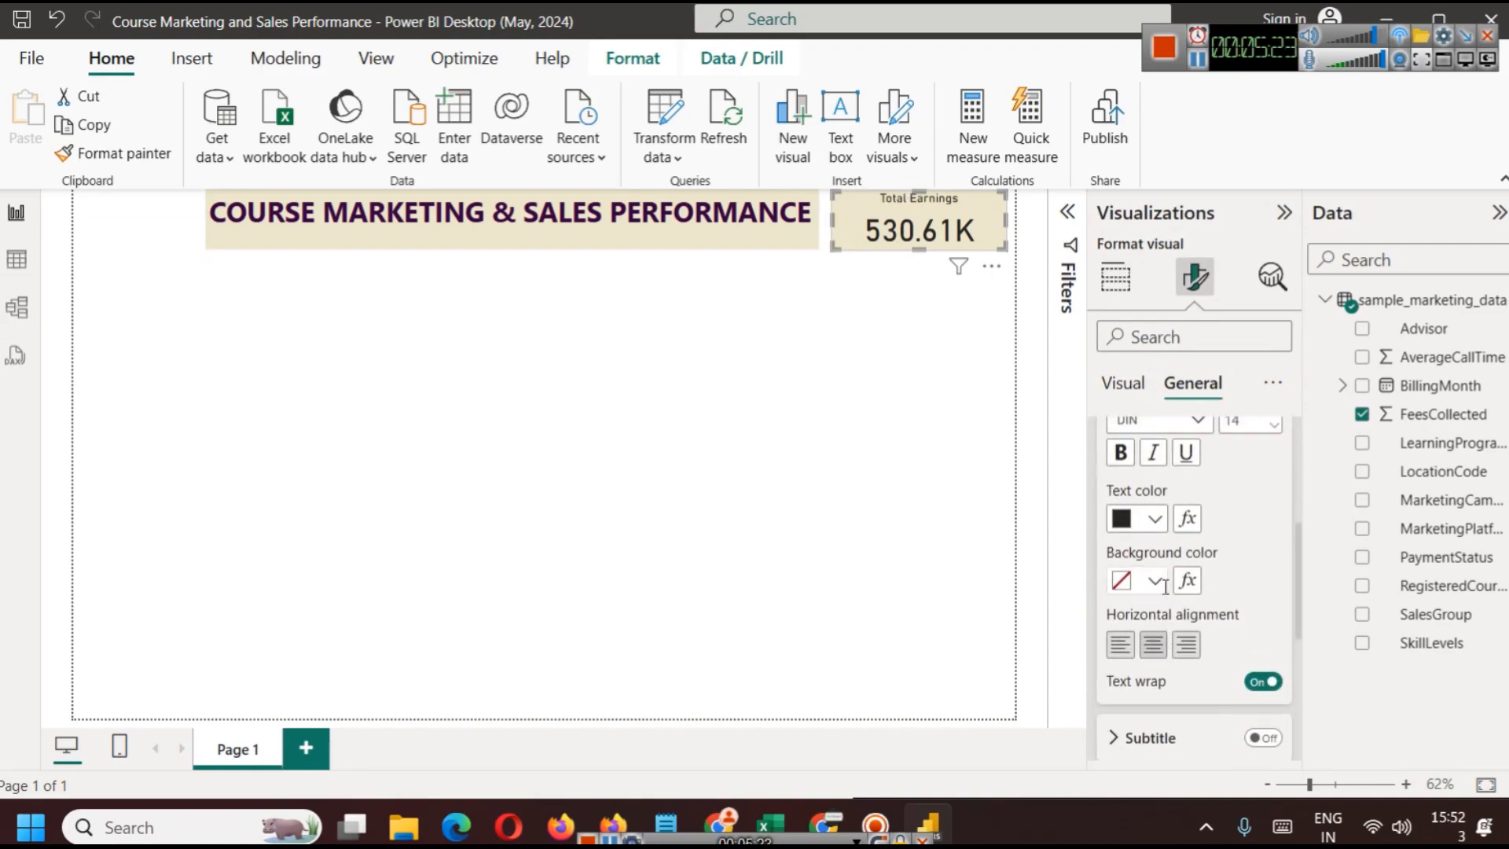
{"action": "scroll", "coordinate": [1170, 602], "scroll_direction": "down", "scroll_amount": 1}
{"action": "left_click", "coordinate": [1169, 598]}
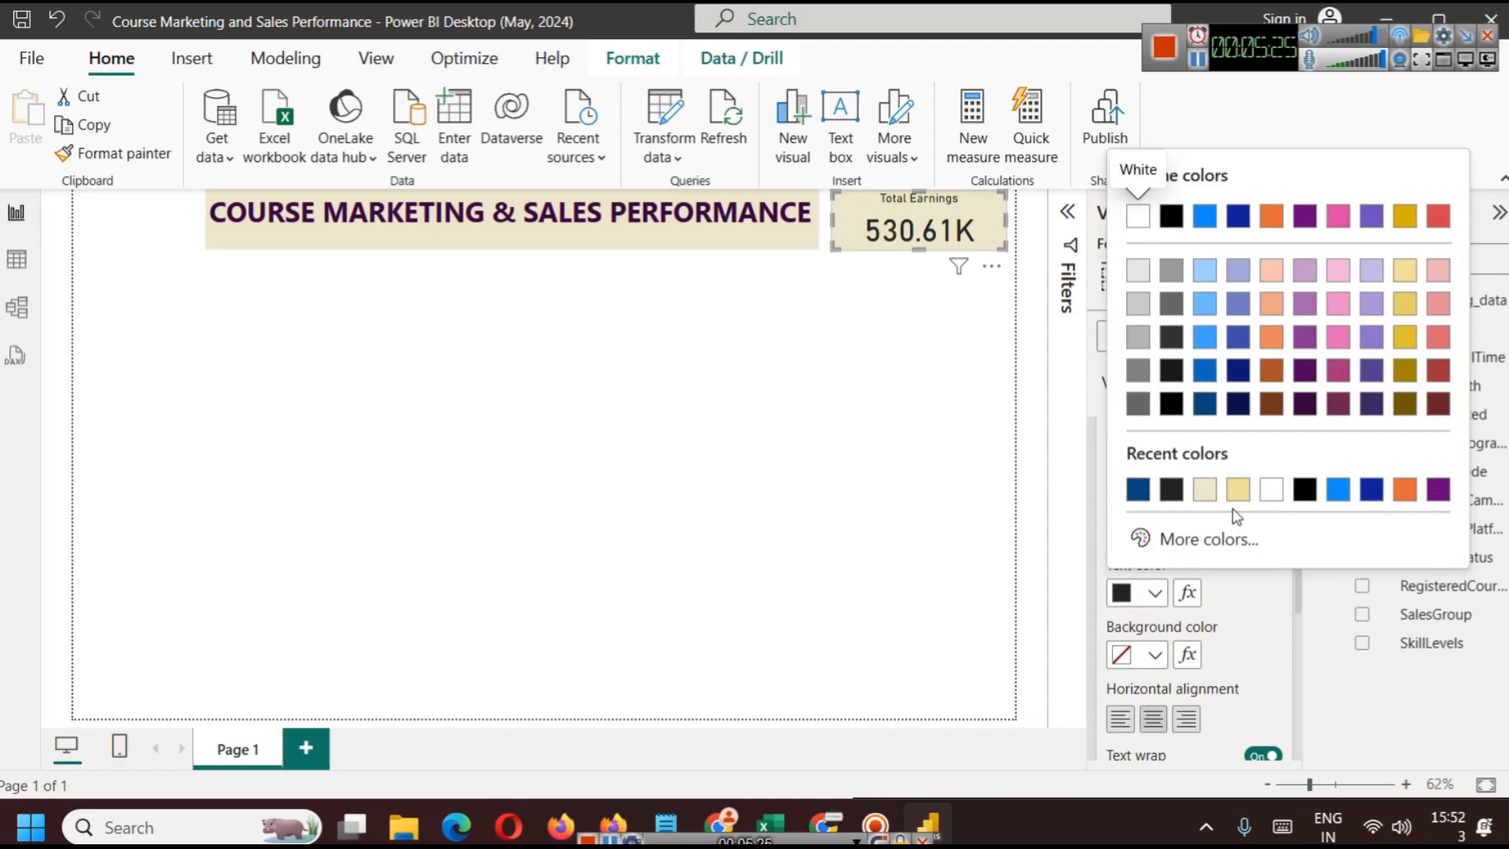
{"action": "left_click", "coordinate": [1140, 490]}
{"action": "left_click", "coordinate": [1121, 526]}
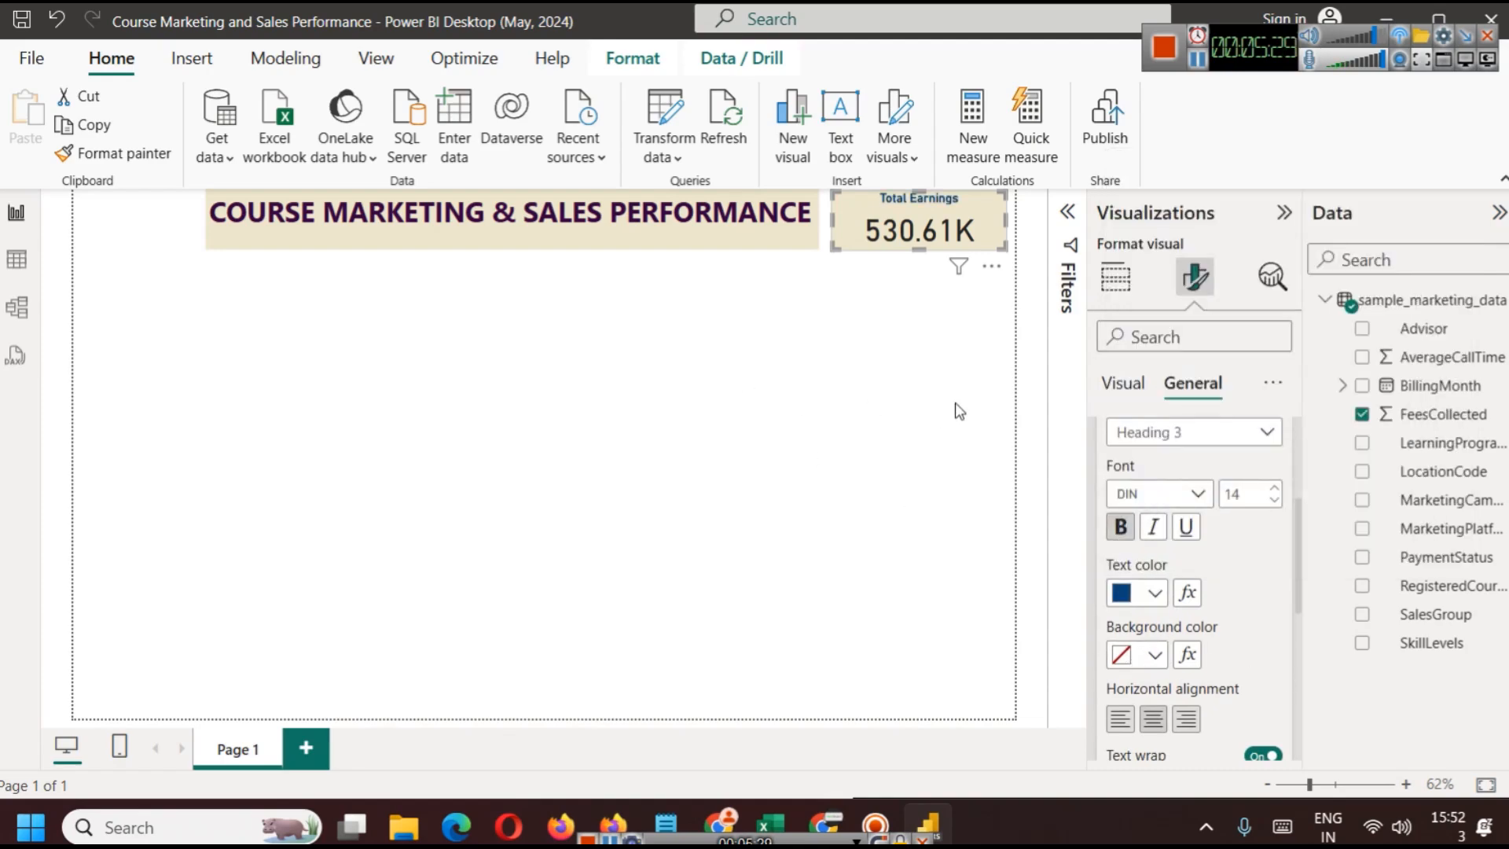
Set the Total Earnings card's left padding to 20 px and right padding to 0 px again
{"action": "scroll", "coordinate": [1191, 574], "scroll_direction": "up", "scroll_amount": 3}
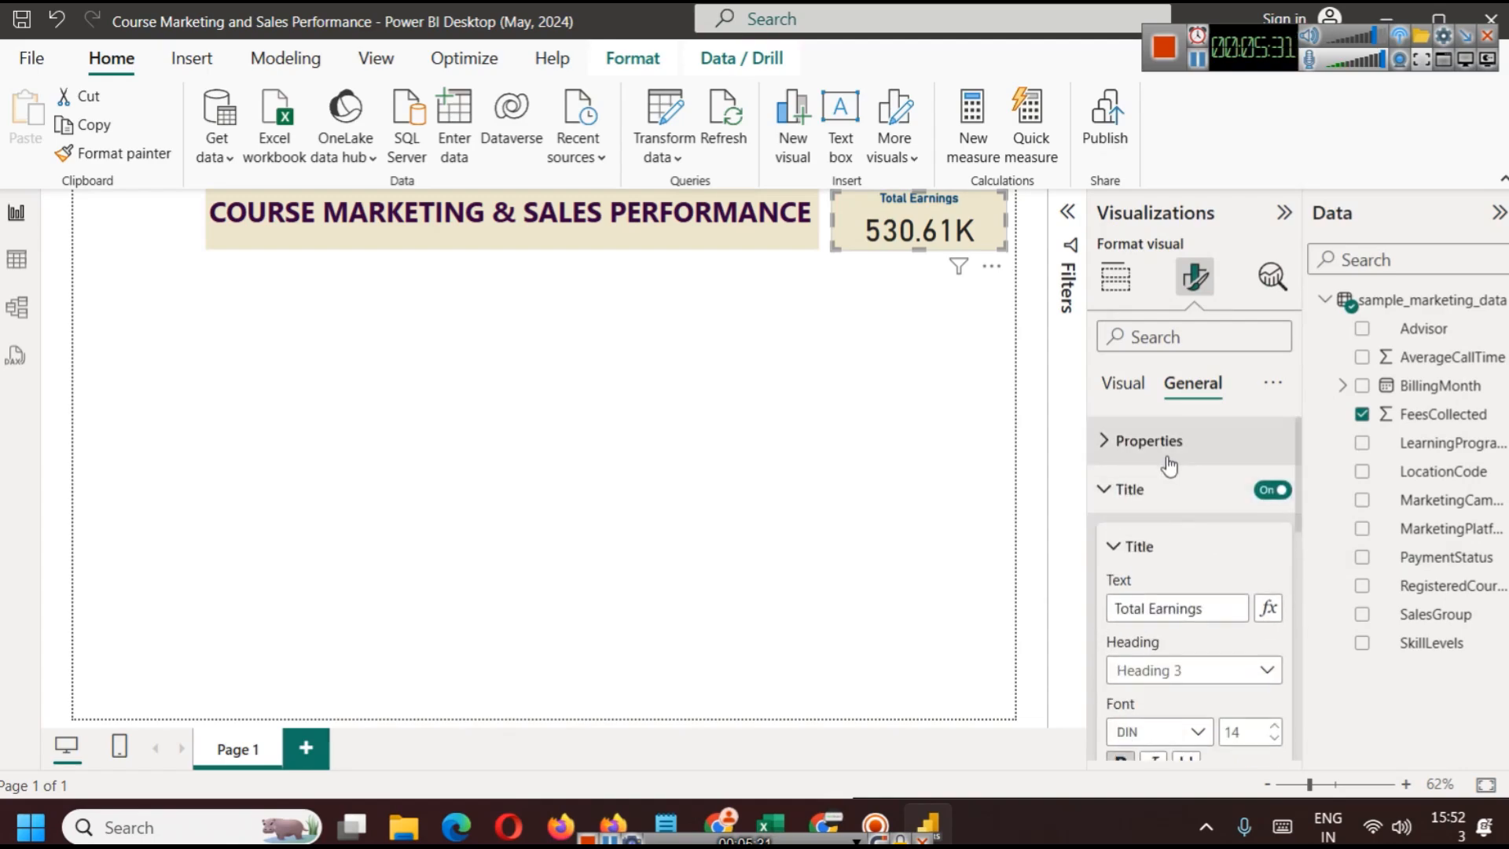
{"action": "left_click", "coordinate": [1147, 440]}
{"action": "scroll", "coordinate": [1166, 608], "scroll_direction": "down", "scroll_amount": 3}
{"action": "scroll", "coordinate": [1179, 639], "scroll_direction": "up", "scroll_amount": 2}
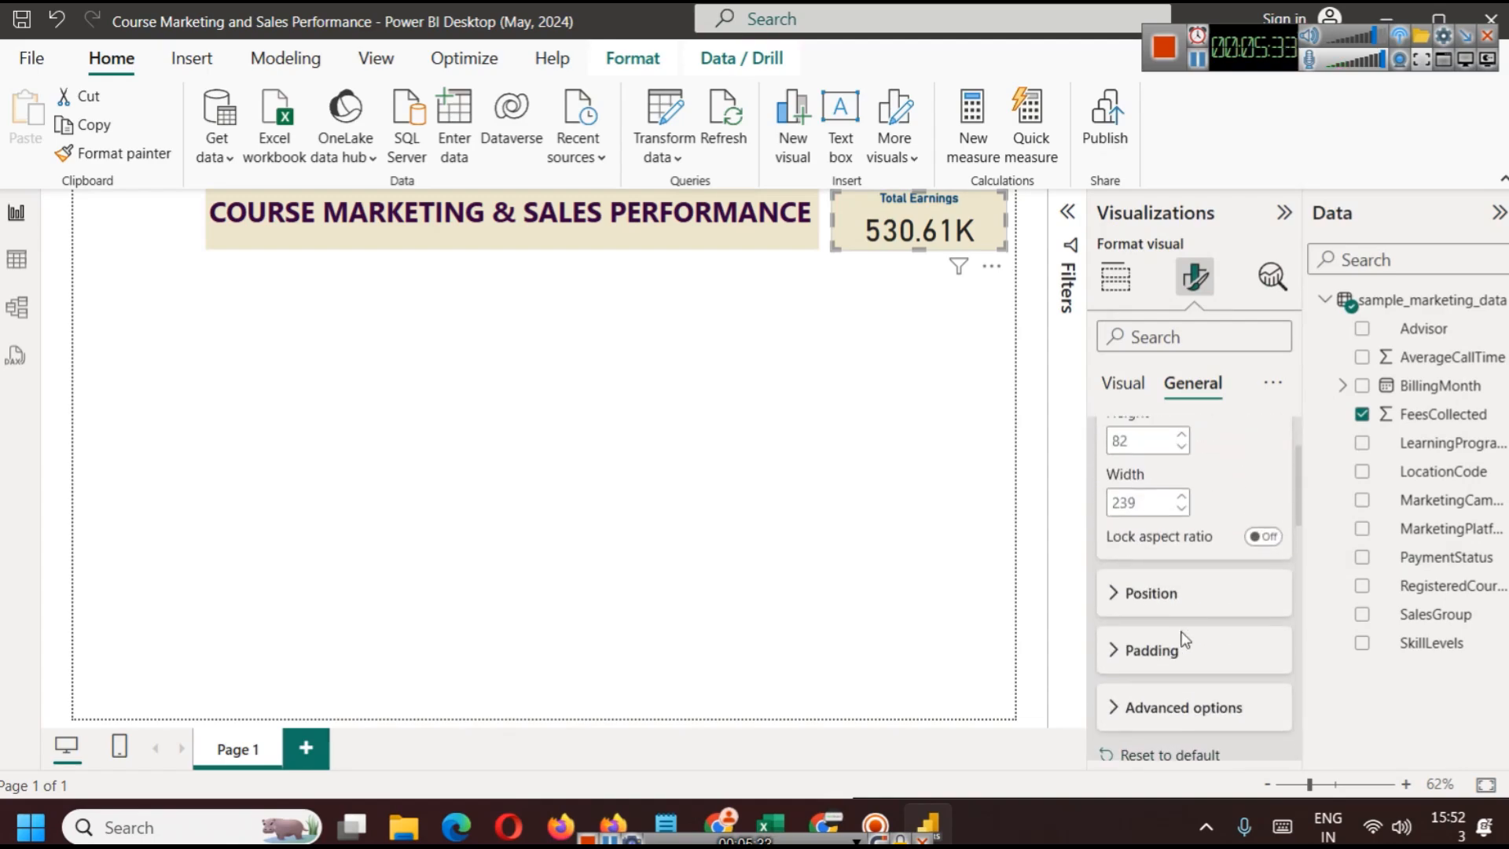
{"action": "left_click", "coordinate": [1148, 657]}
{"action": "scroll", "coordinate": [1174, 674], "scroll_direction": "down", "scroll_amount": 3}
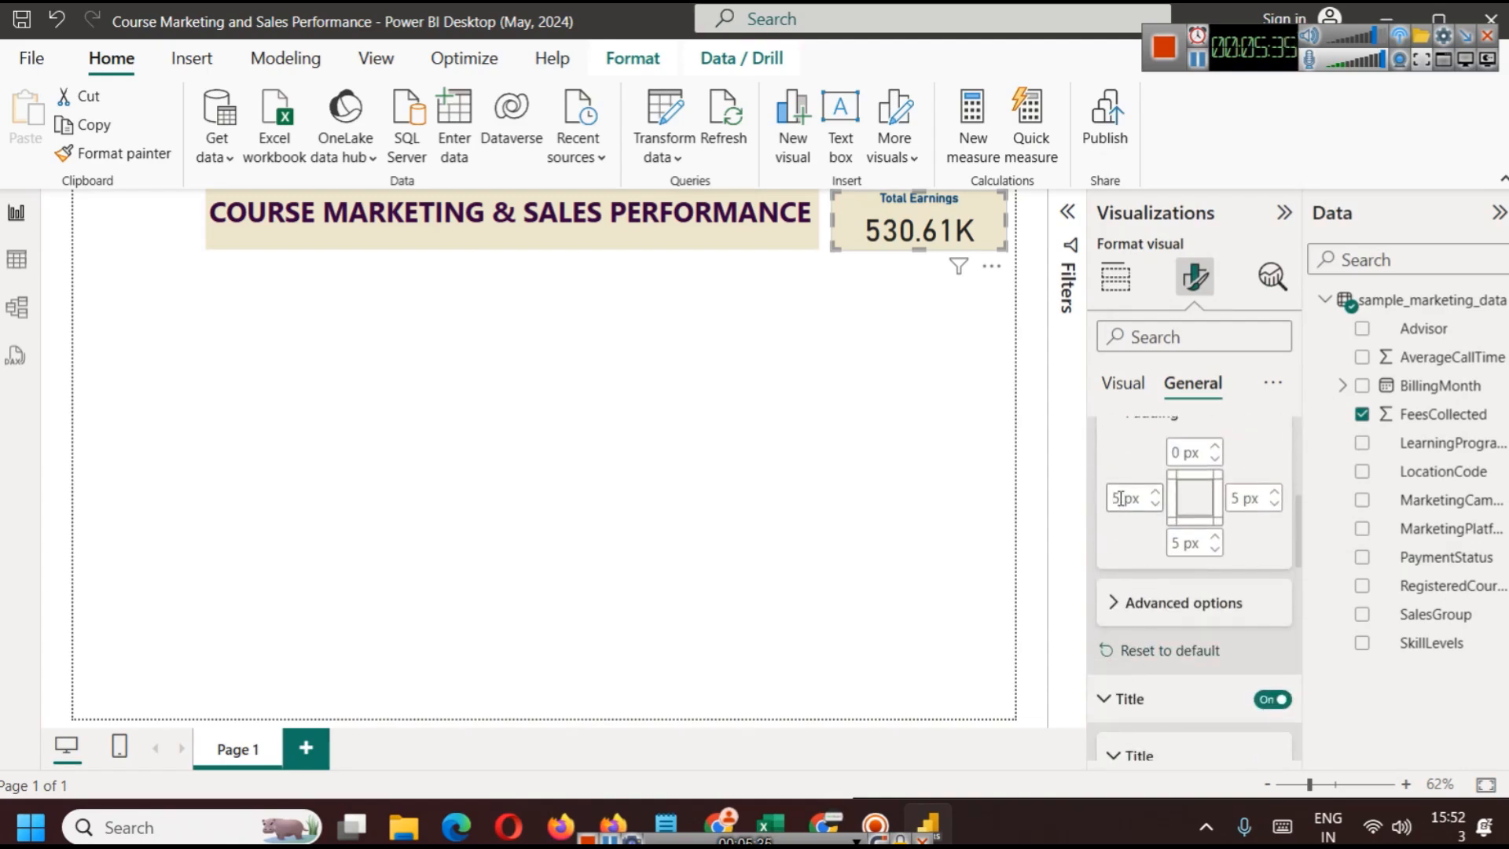
{"action": "left_click", "coordinate": [1154, 491]}
{"action": "left_click", "coordinate": [1154, 491]}
{"action": "left_click", "coordinate": [1154, 491]}
{"action": "left_click", "coordinate": [1153, 491]}
{"action": "left_click", "coordinate": [1154, 491]}
{"action": "left_click", "coordinate": [1153, 491]}
{"action": "left_click", "coordinate": [1156, 493]}
{"action": "left_click", "coordinate": [1156, 493]}
{"action": "left_click", "coordinate": [1156, 493]}
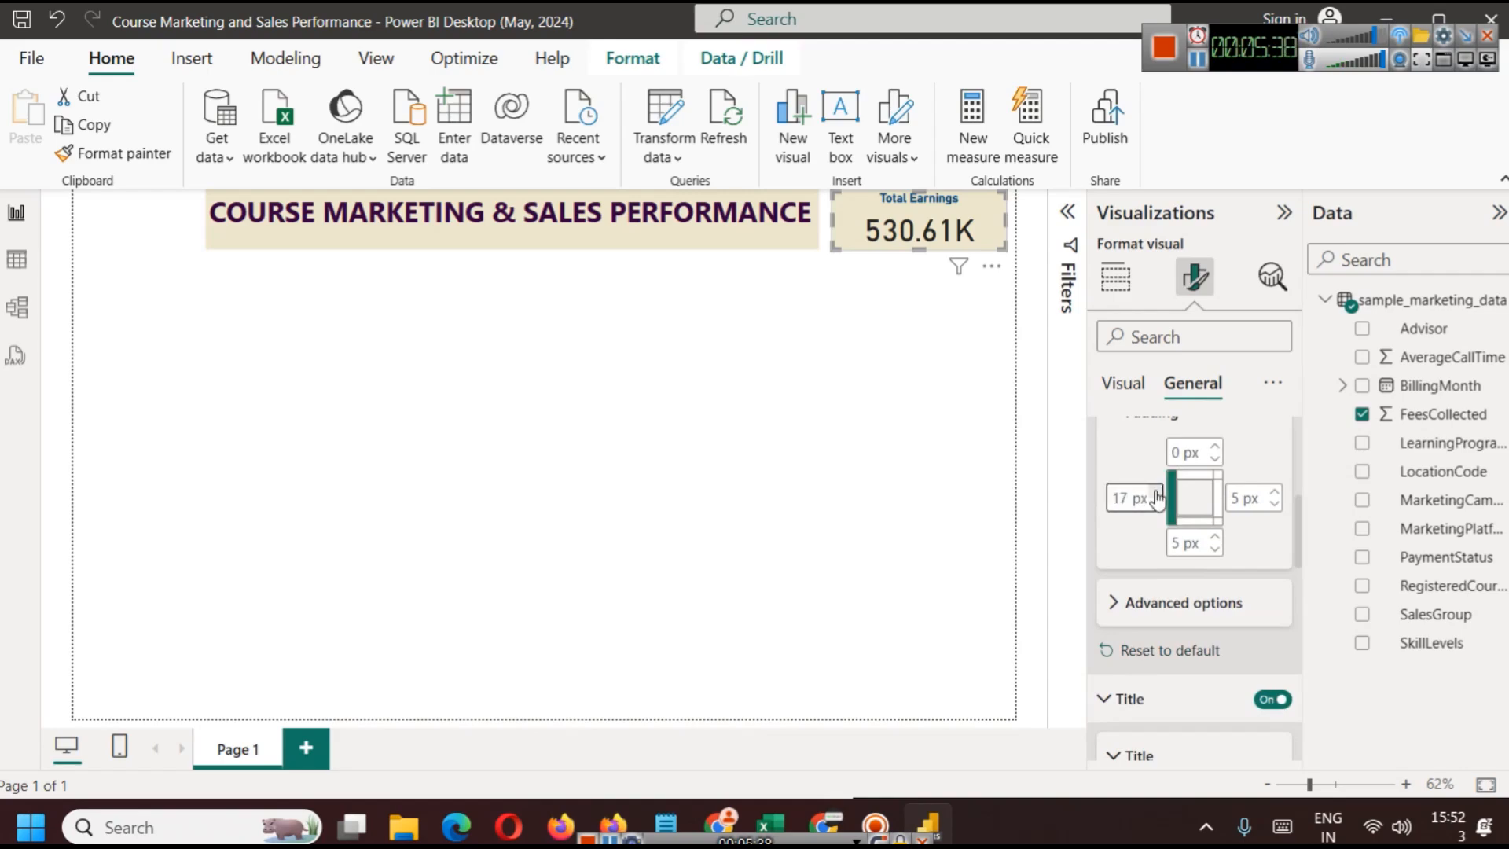
{"action": "left_click", "coordinate": [1277, 507]}
{"action": "left_click", "coordinate": [1276, 506]}
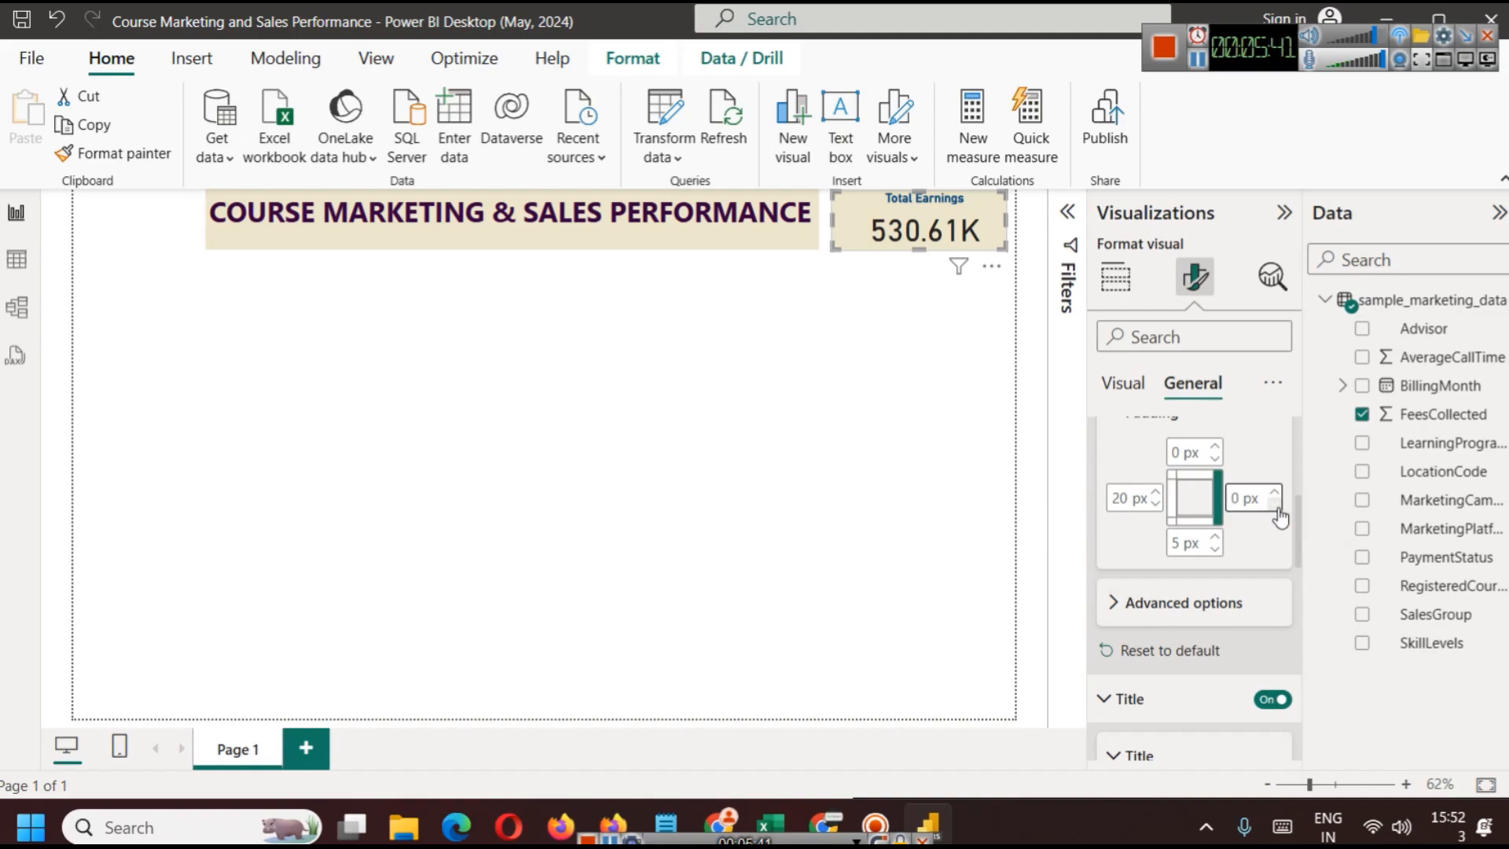
{"action": "left_click", "coordinate": [911, 412]}
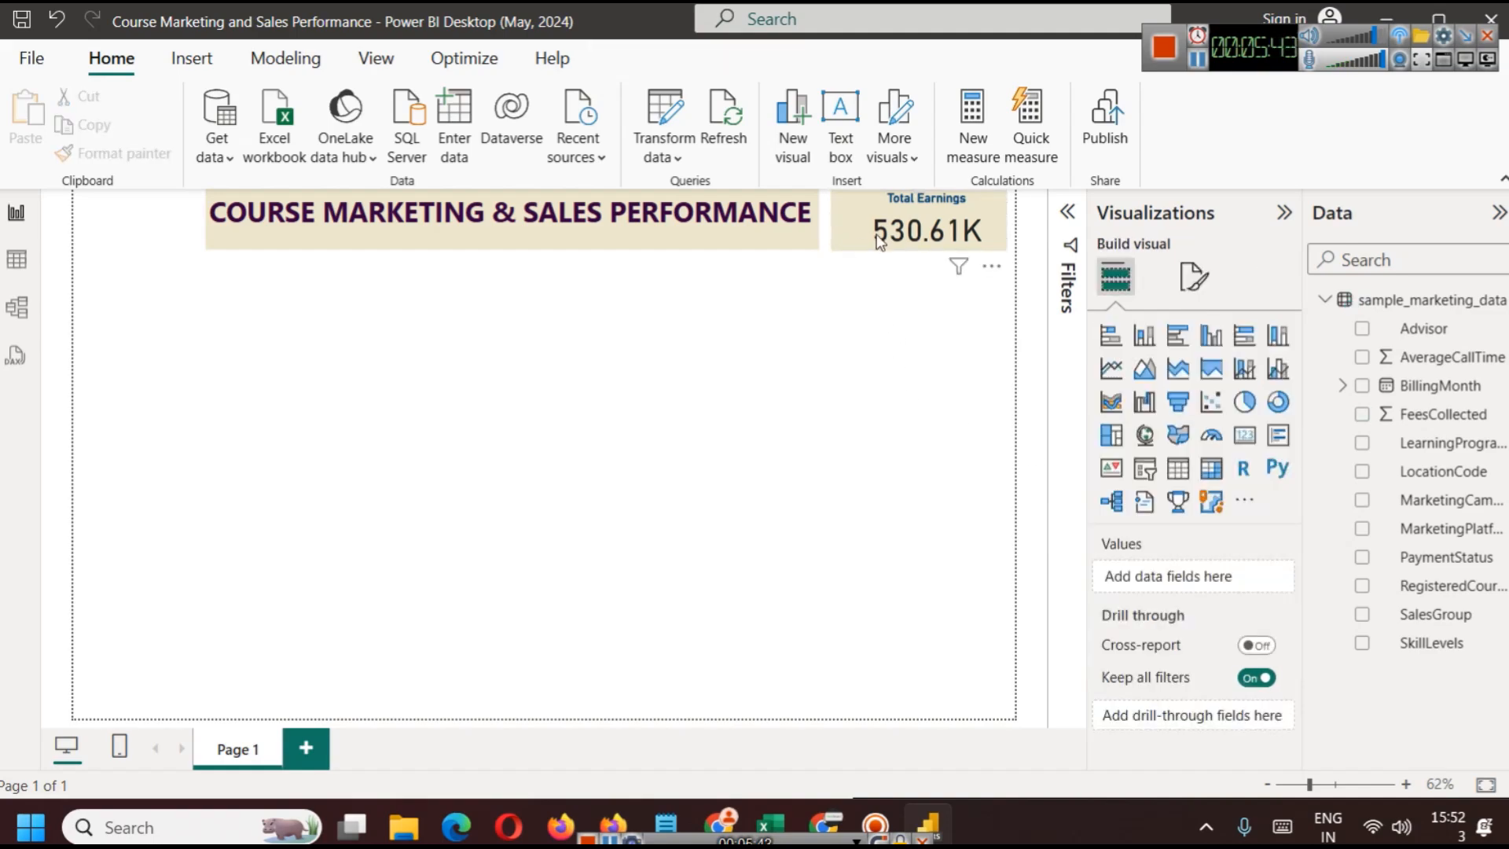
Copy the dollar bills emoji from the Money bag text file in Notepad and return to the Power BI report
{"action": "left_click", "coordinate": [190, 61]}
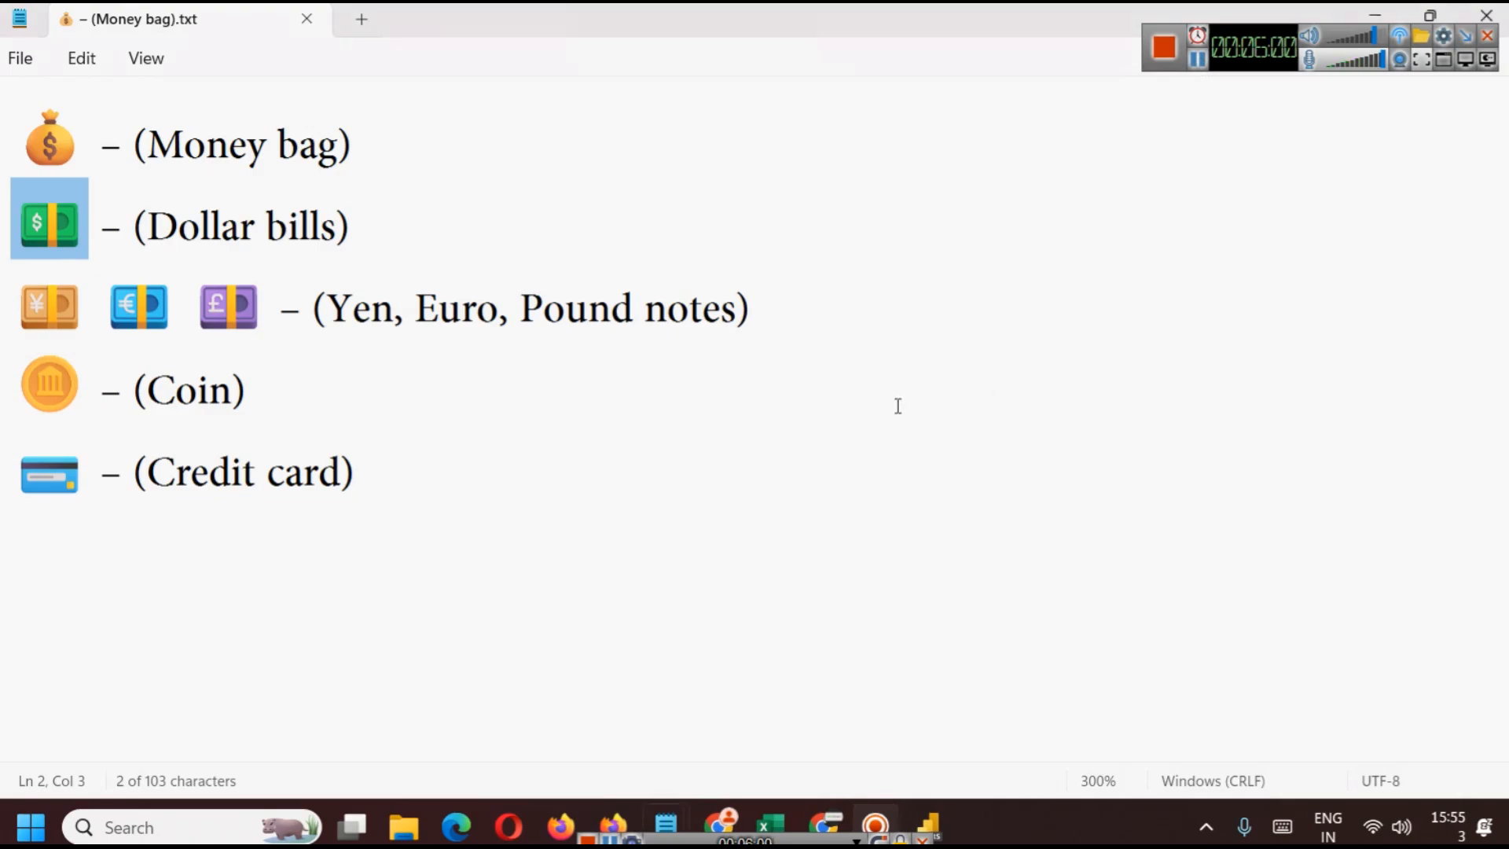
{"action": "left_click", "coordinate": [871, 412]}
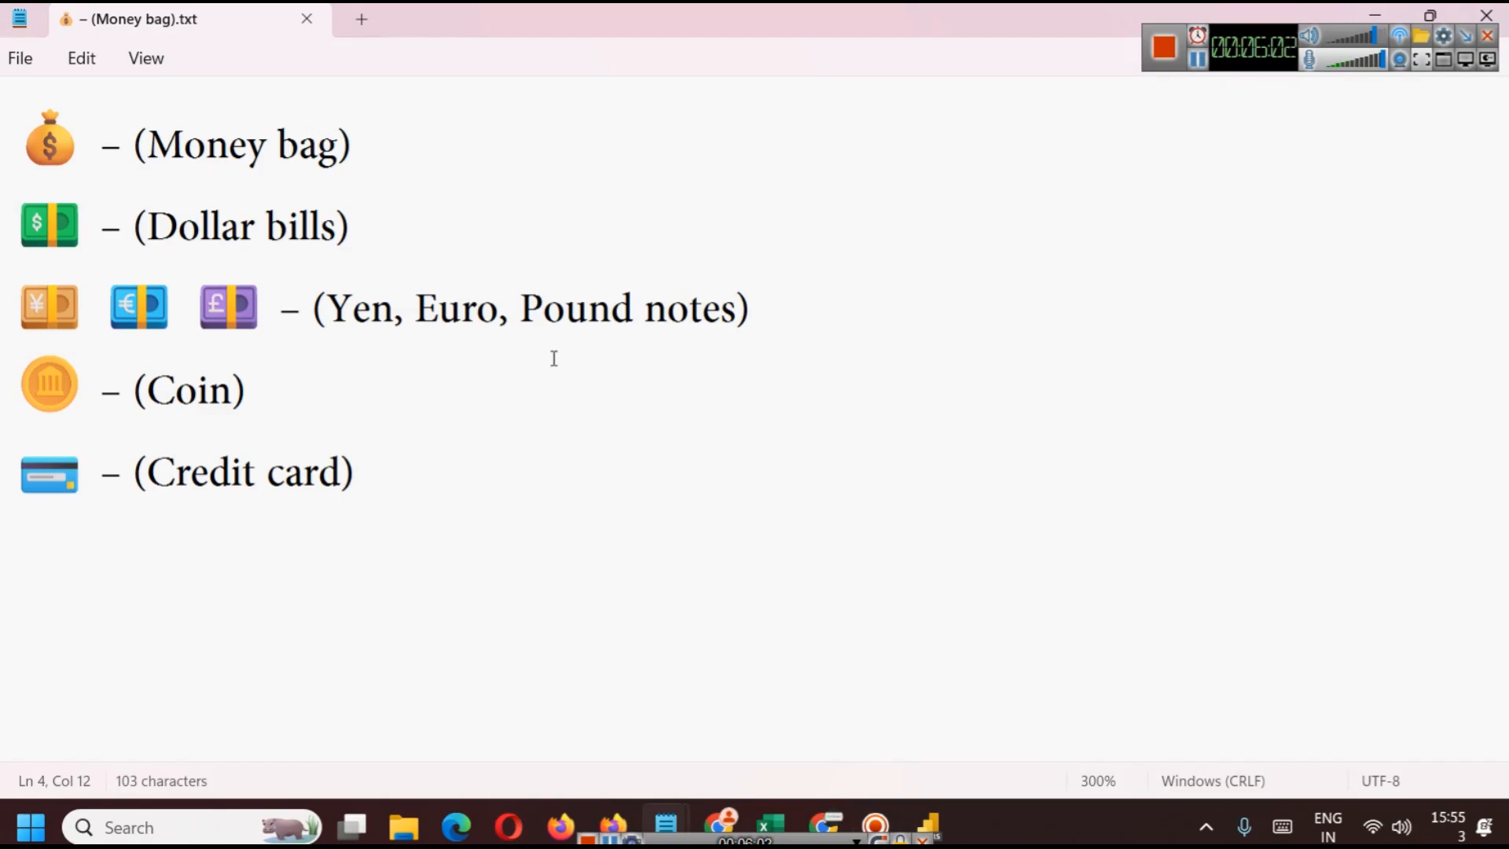
{"action": "left_click", "coordinate": [1201, 63]}
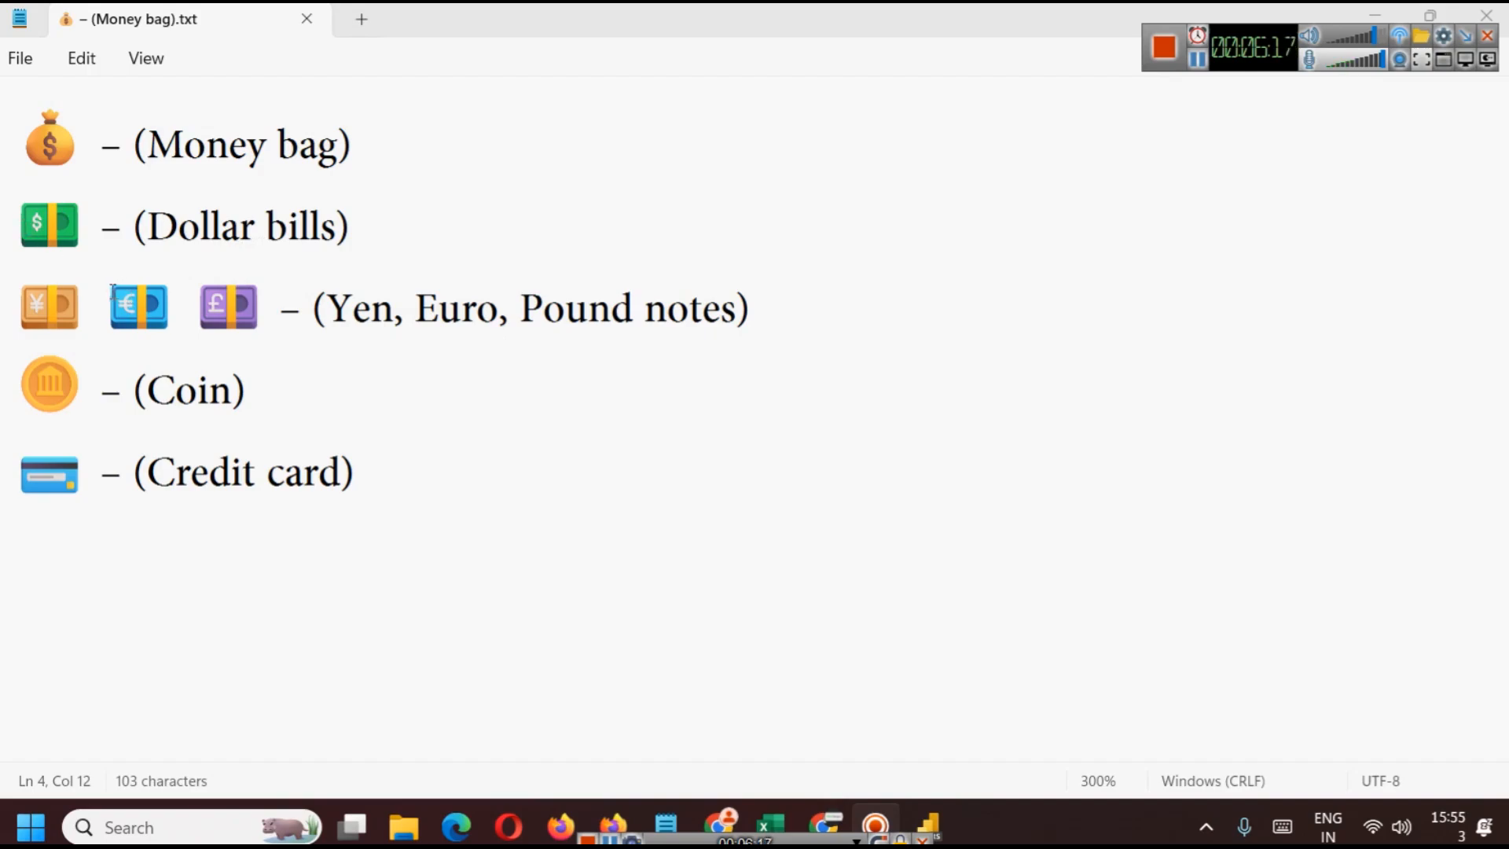
{"action": "left_click_drag", "start_coordinate": [113, 290], "coordinate": [161, 287]}
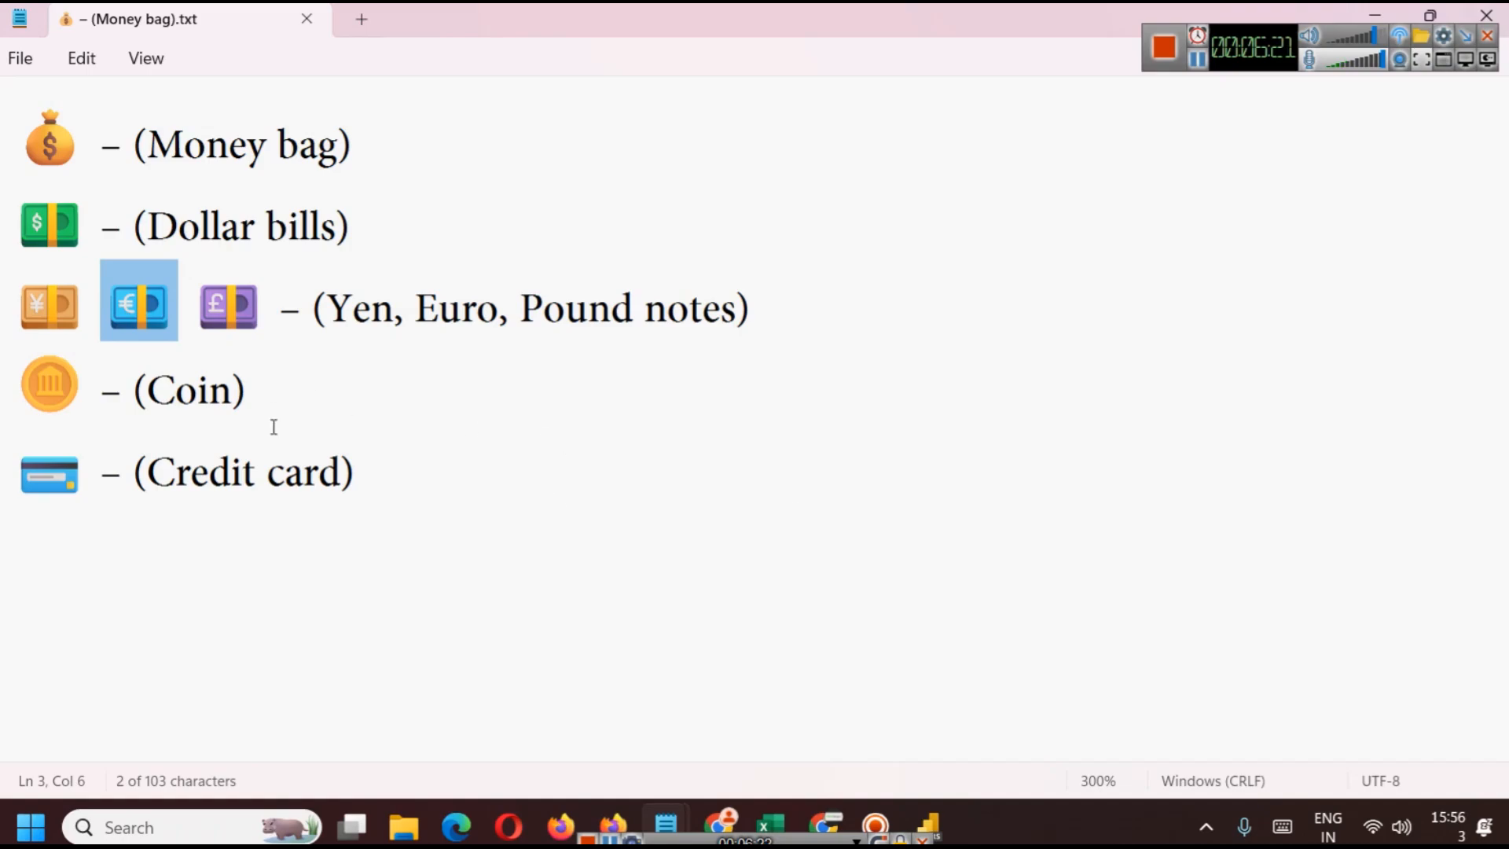
{"action": "double_click", "coordinate": [32, 224]}
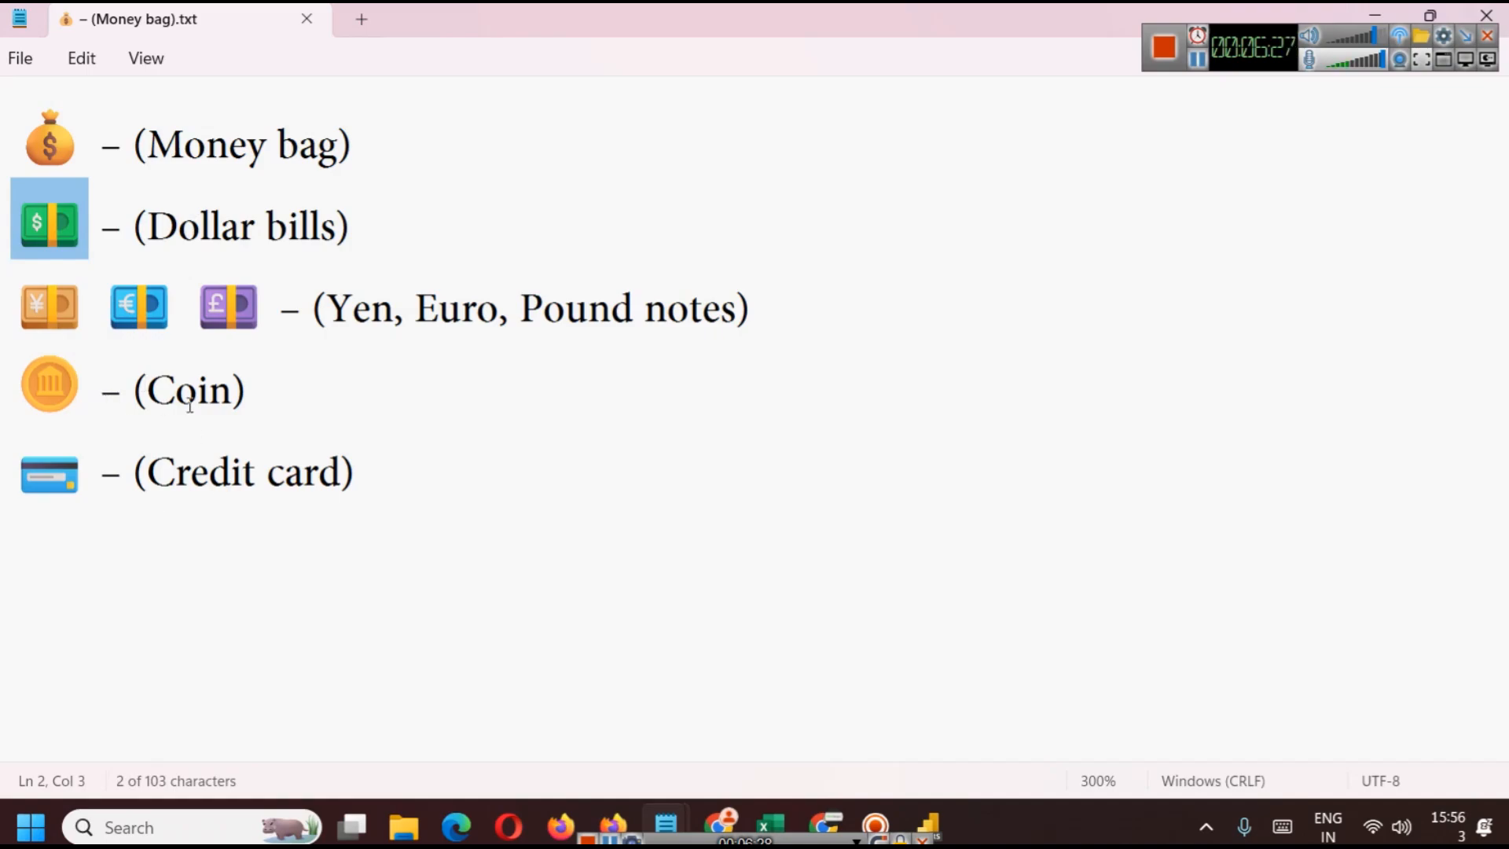
{"action": "left_click", "coordinate": [947, 817]}
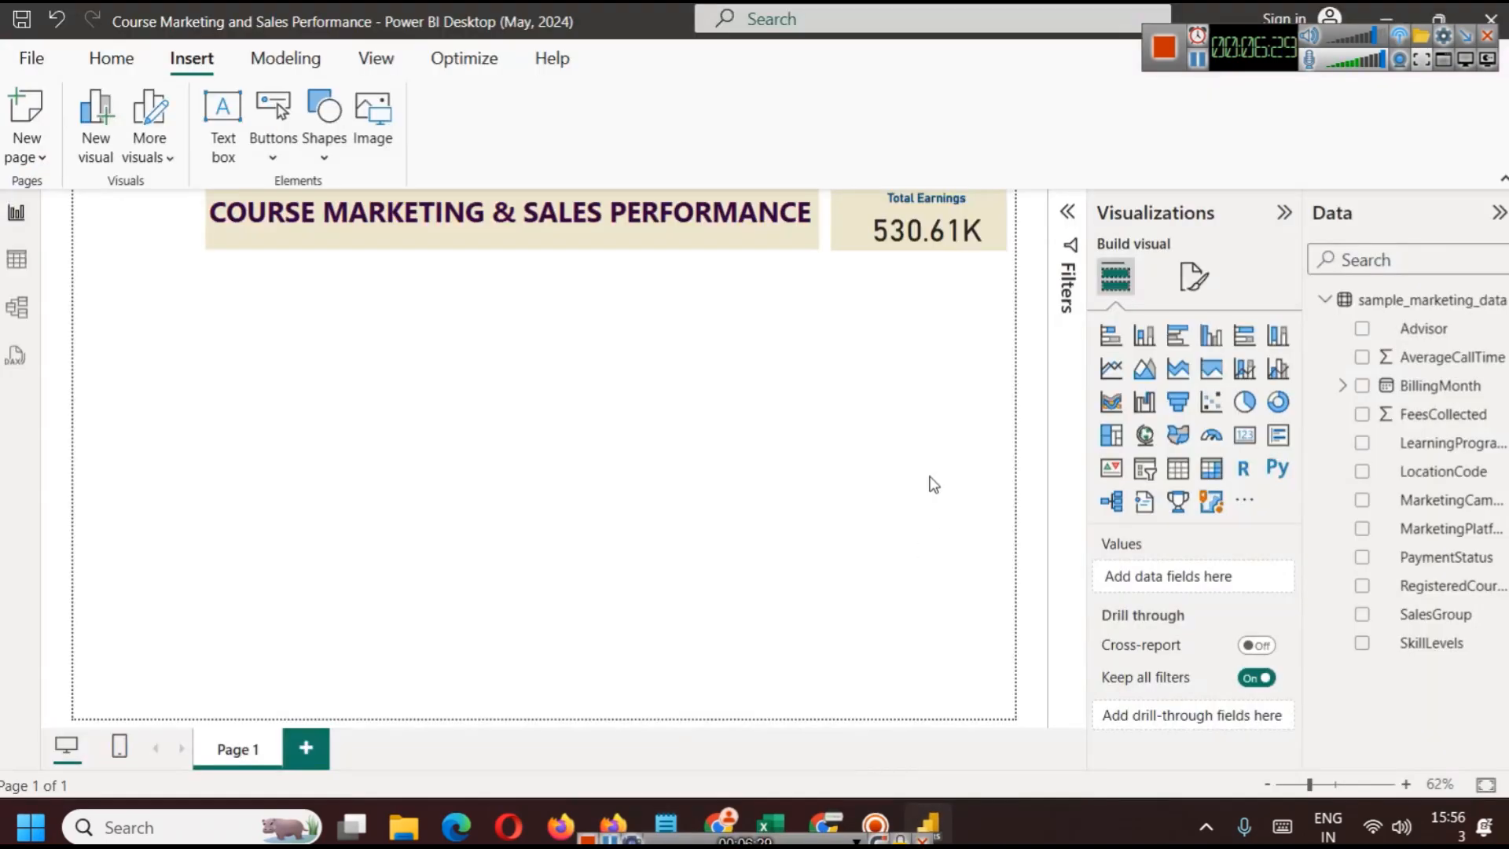
Insert a text box containing the copied dollar bills emoji at font size 28 and shrink the box around it
{"action": "left_click", "coordinate": [222, 150]}
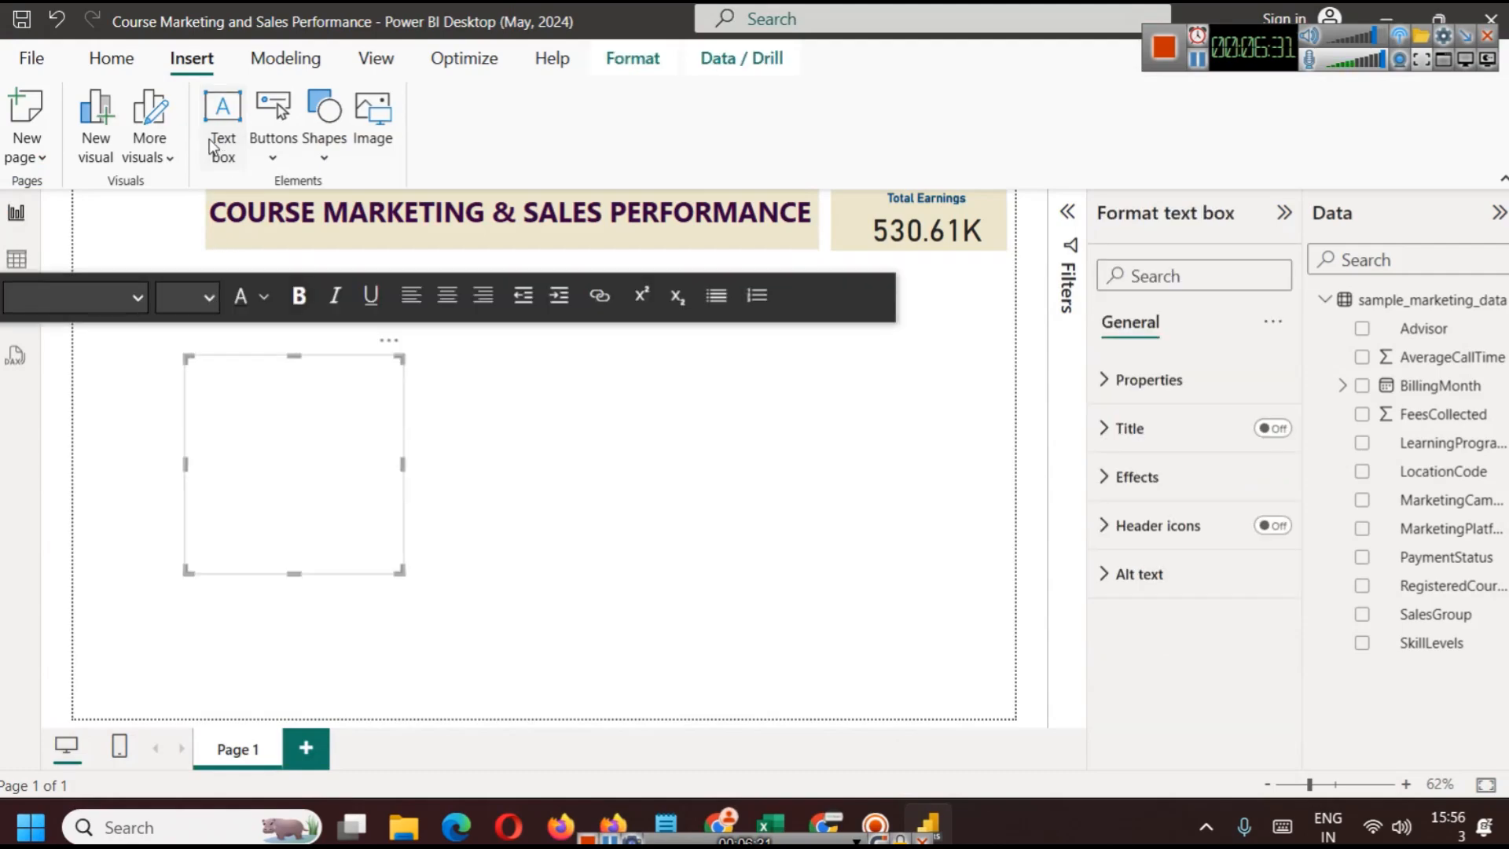
{"action": "left_click", "coordinate": [213, 300]}
{"action": "left_click", "coordinate": [188, 692]}
{"action": "left_click", "coordinate": [282, 456]}
{"action": "left_click_drag", "start_coordinate": [400, 571], "coordinate": [229, 398]}
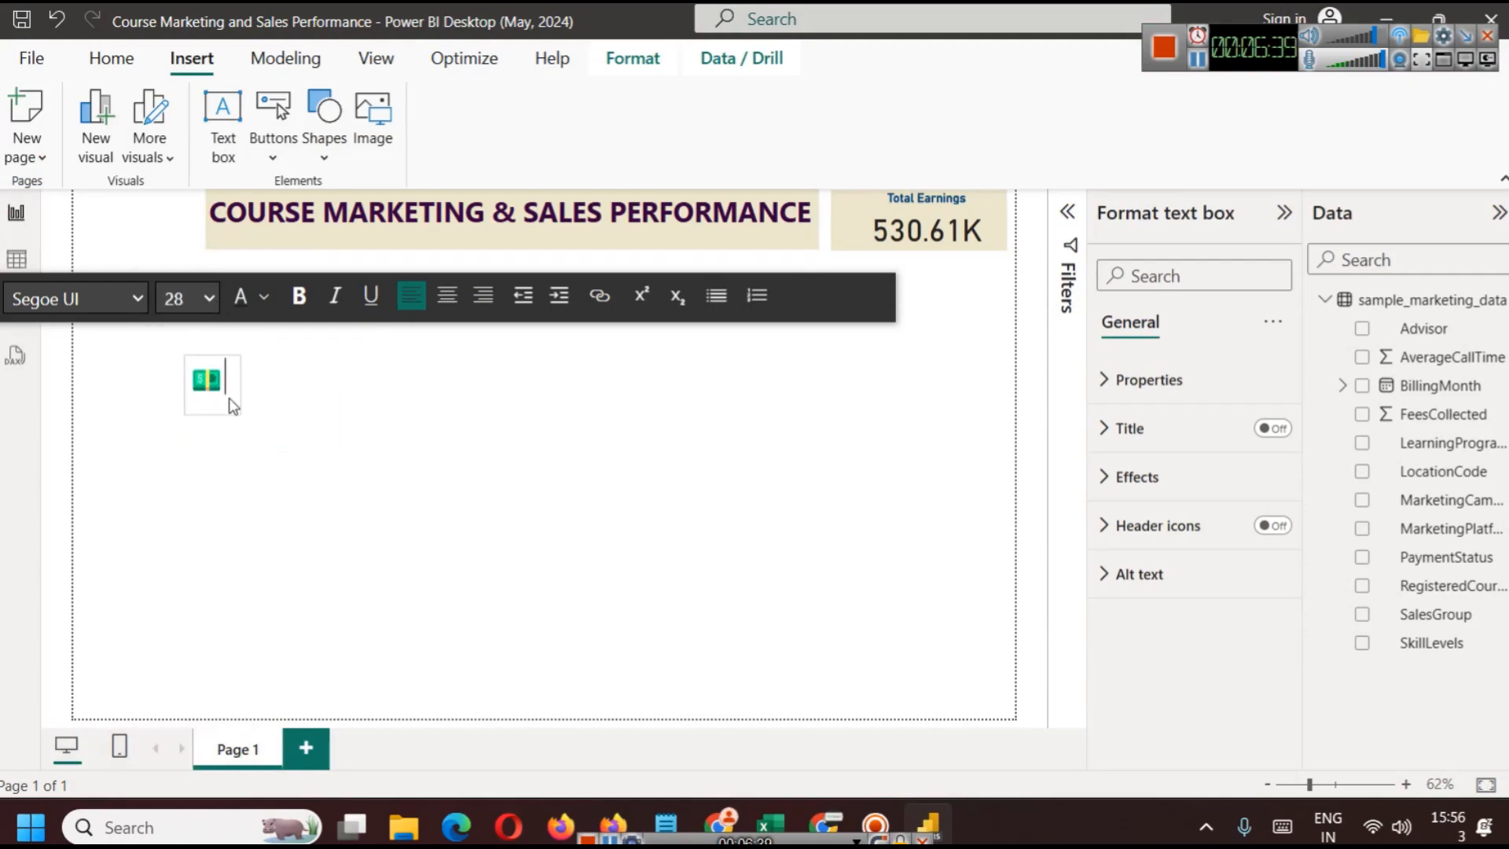
{"action": "left_click", "coordinate": [275, 426]}
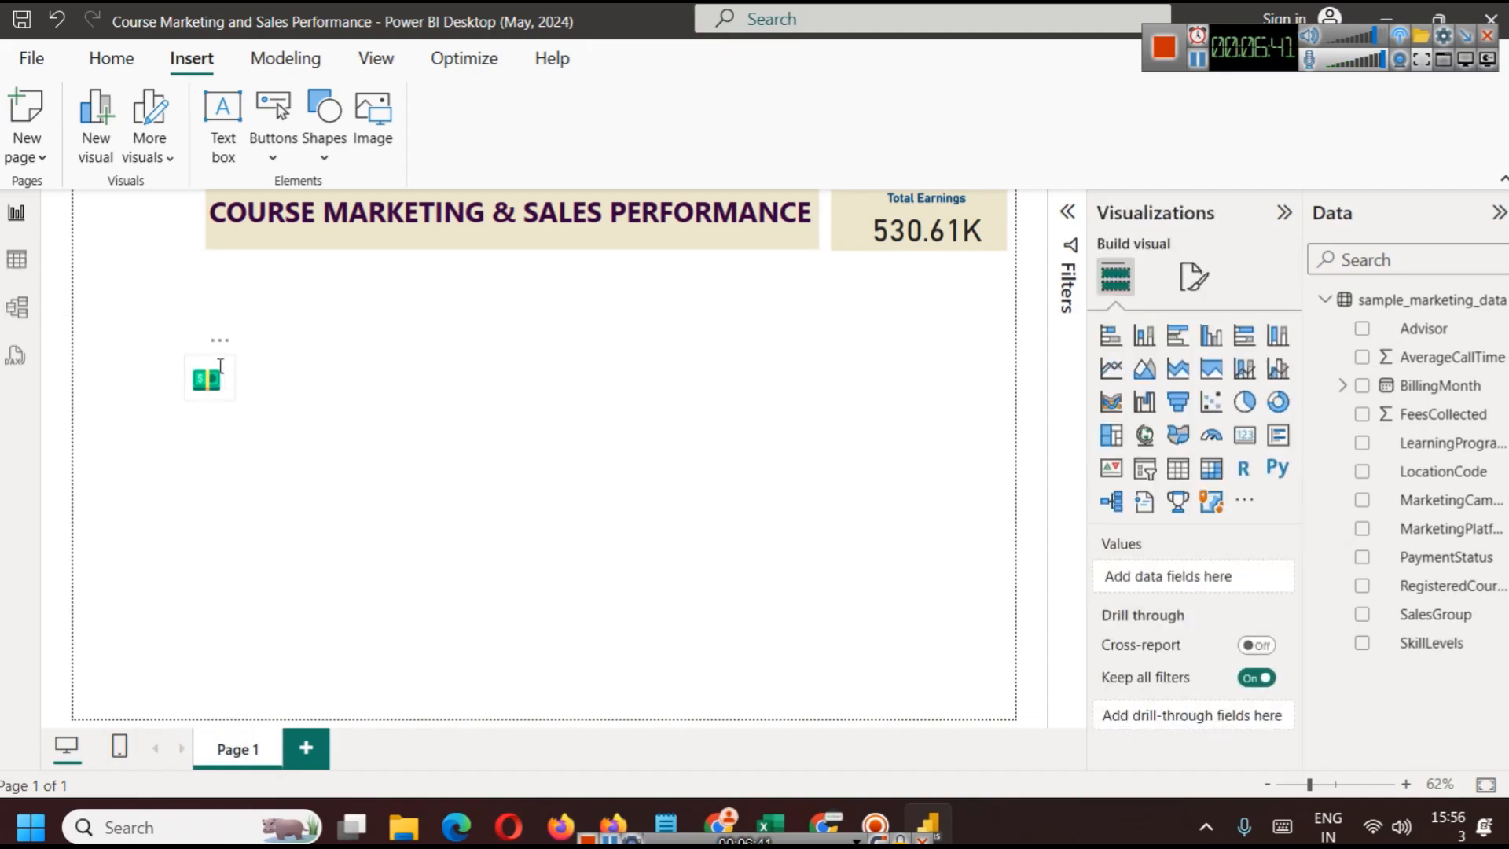
Move the emoji text box onto the Total Earnings card beside its value and turn off the box's background
{"action": "left_click", "coordinate": [223, 363]}
{"action": "left_click_drag", "start_coordinate": [219, 354], "coordinate": [865, 206]}
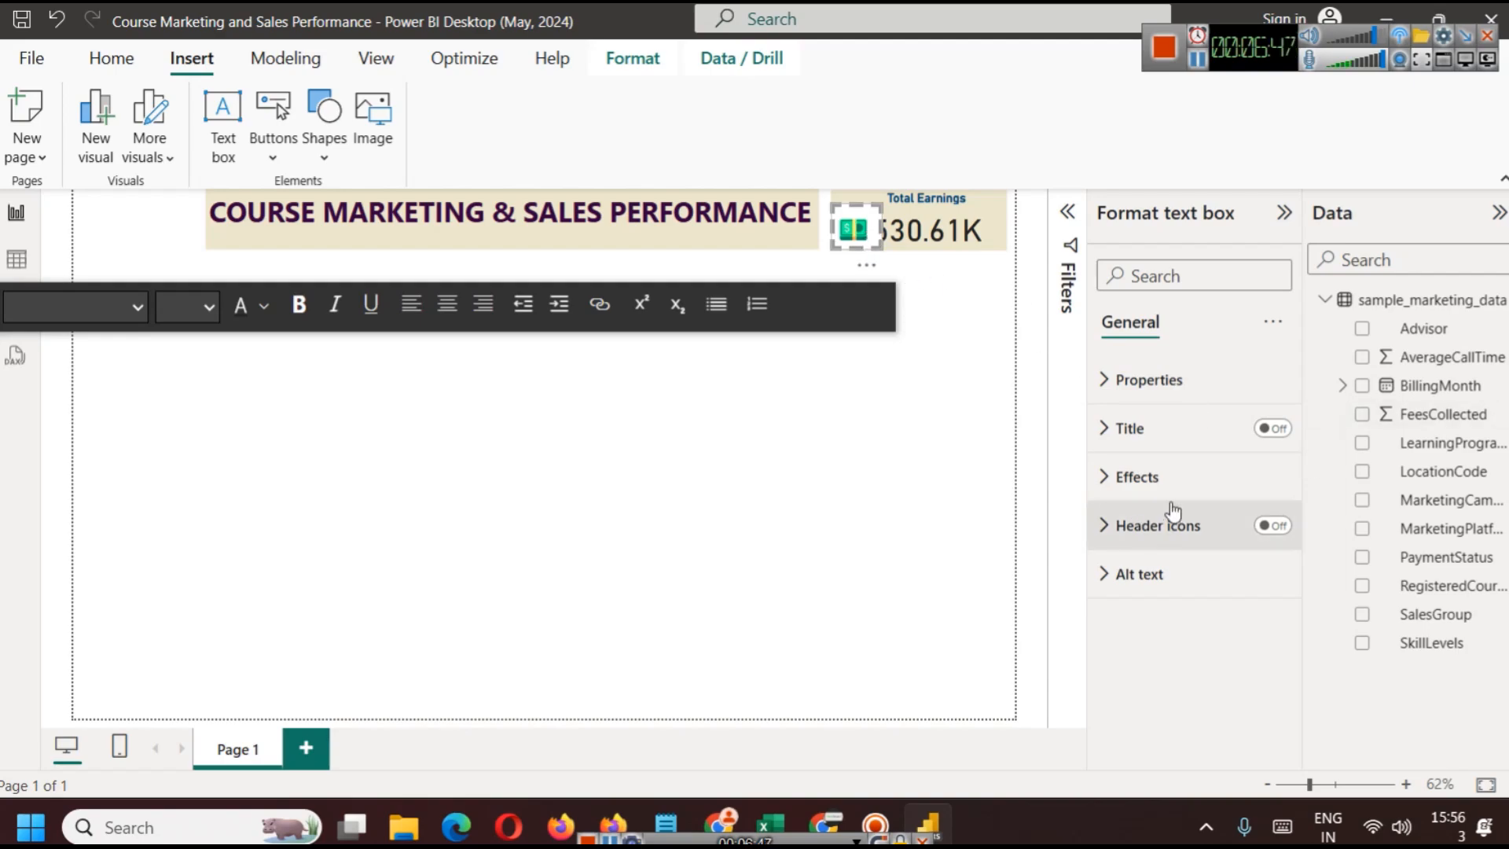
{"action": "left_click", "coordinate": [1156, 476]}
{"action": "left_click", "coordinate": [1255, 543]}
{"action": "left_click", "coordinate": [865, 410]}
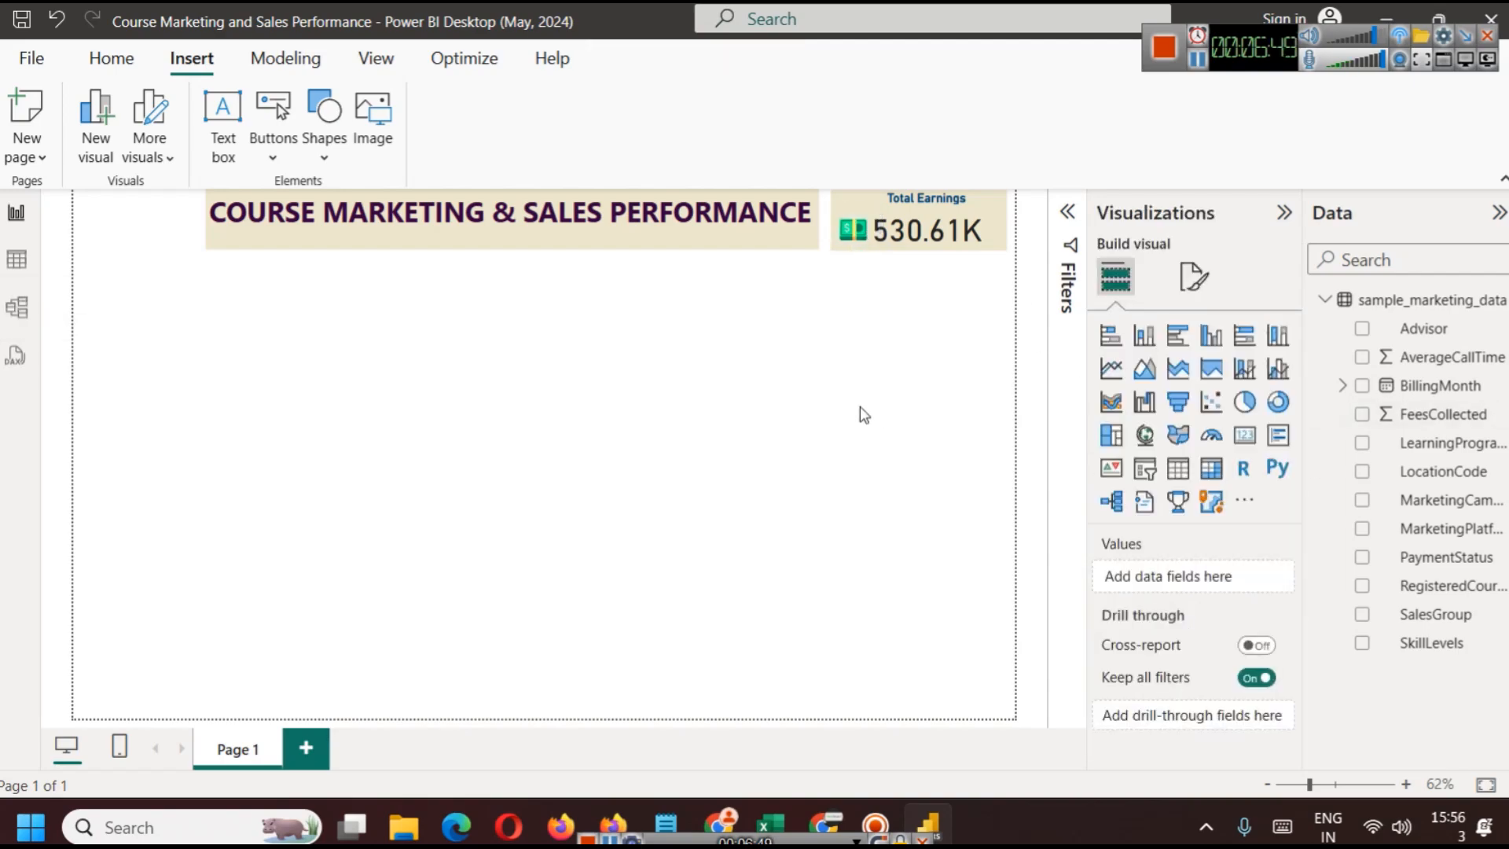
Raise the emoji slightly beside the earnings value and narrow both the card and the emoji text box from their left edges
{"action": "left_click", "coordinate": [855, 222]}
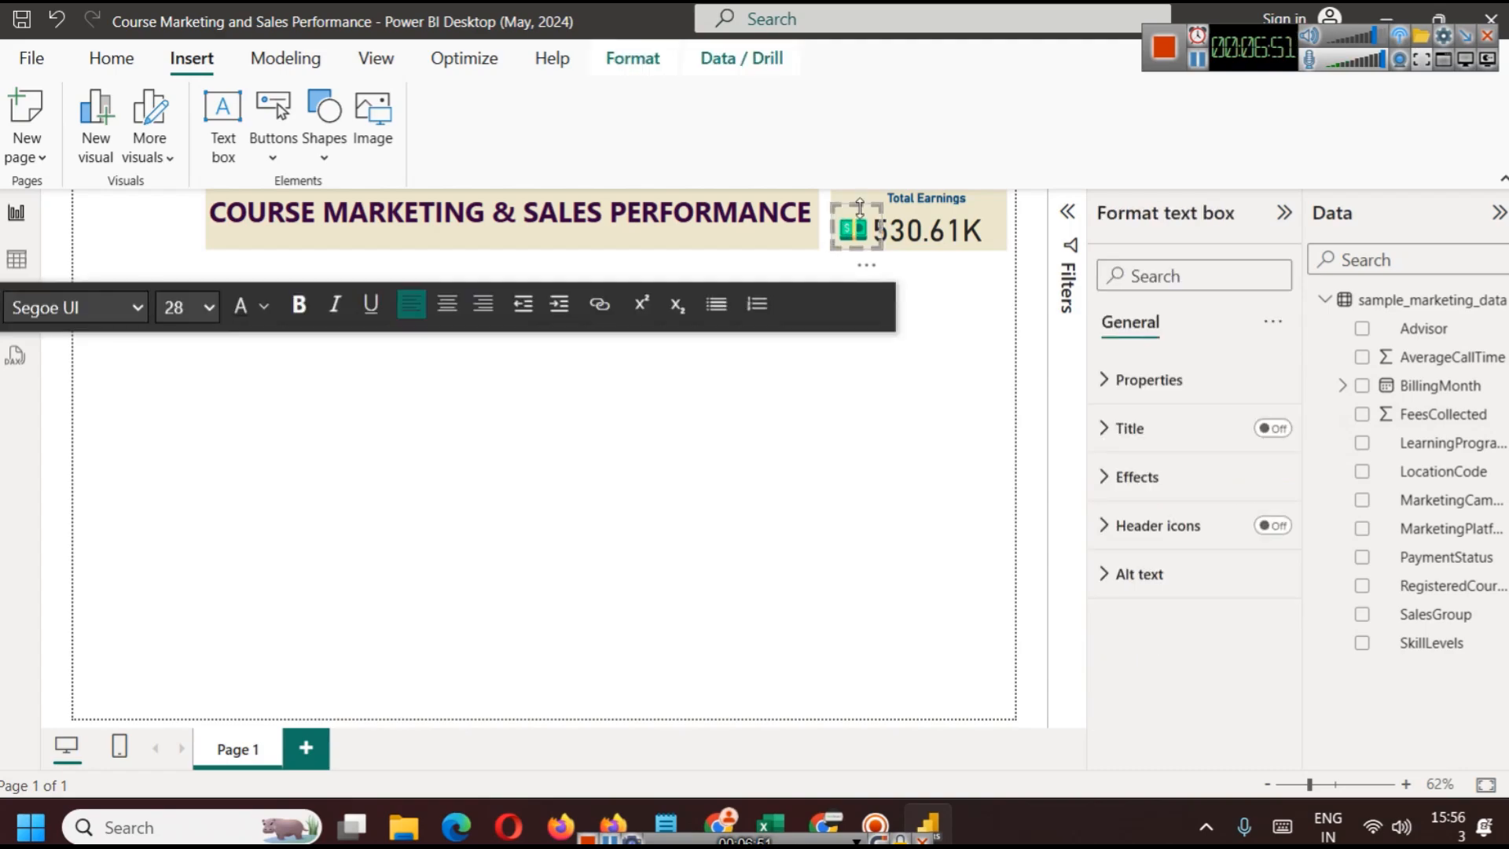
{"action": "left_click", "coordinate": [923, 430]}
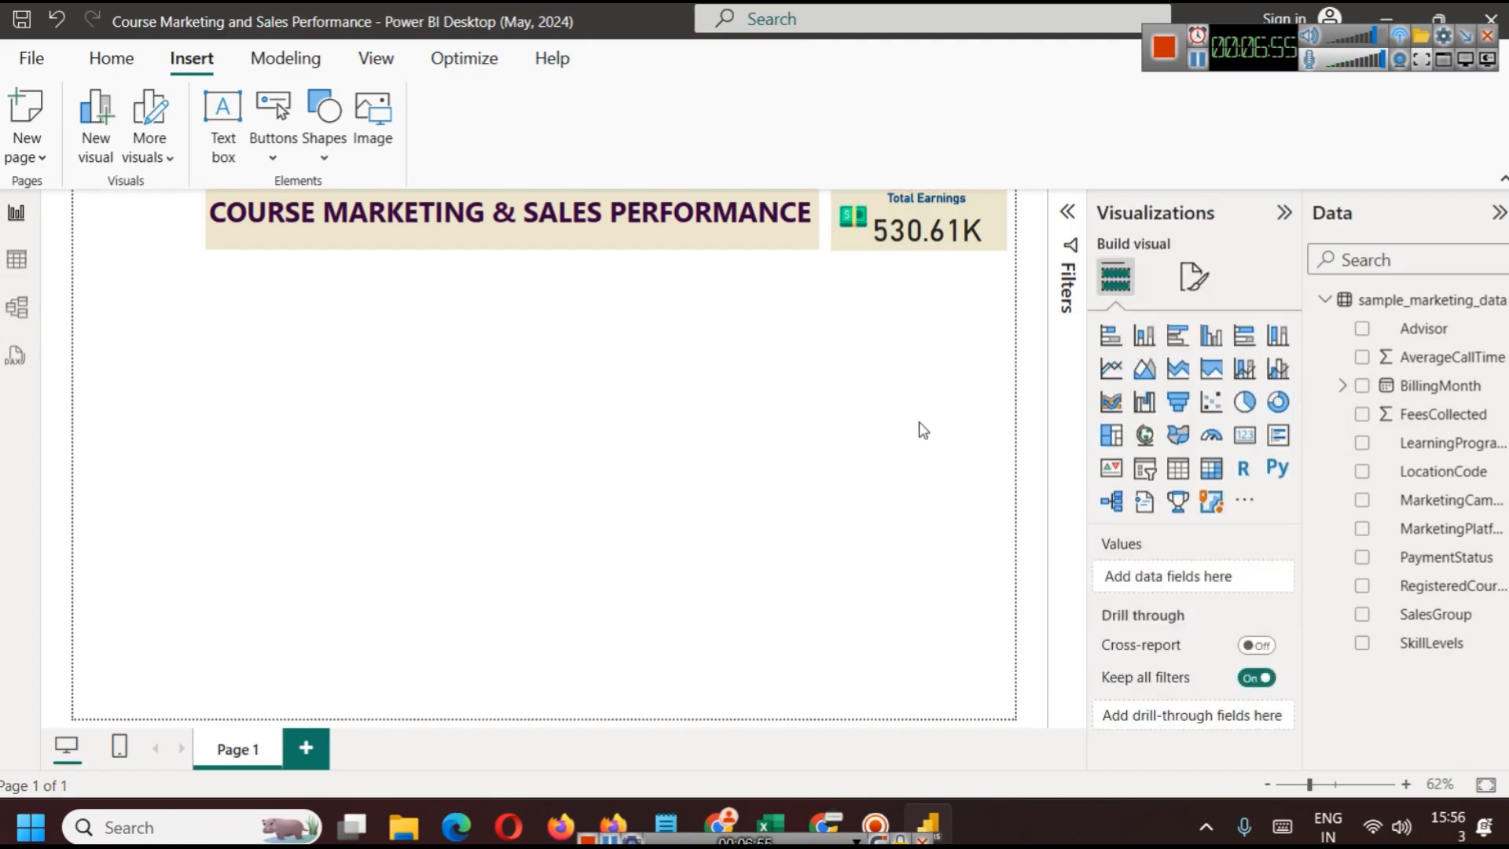
{"action": "left_click", "coordinate": [846, 219]}
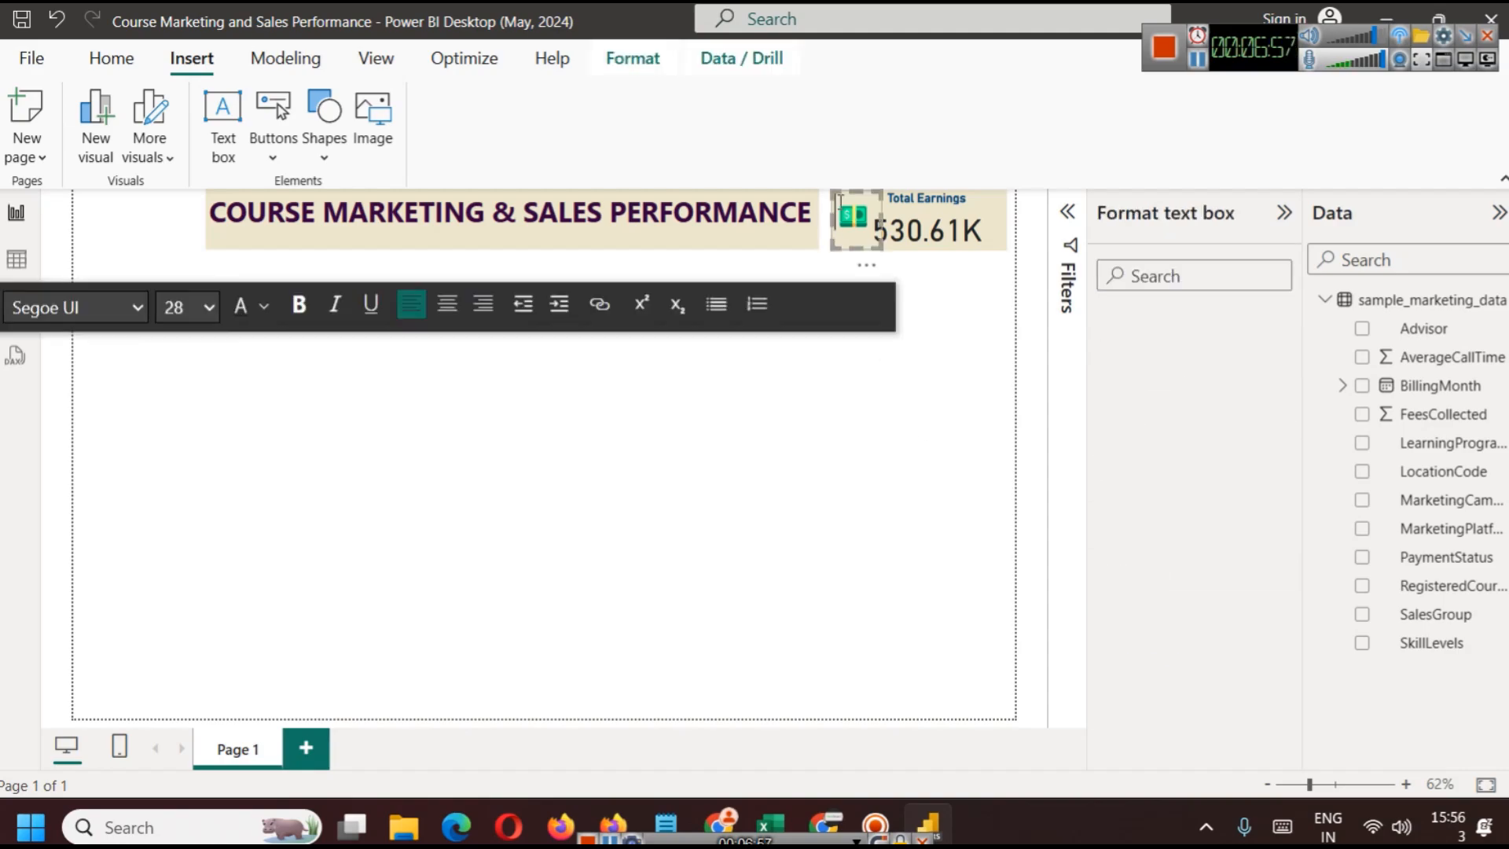
{"action": "left_click", "coordinate": [1005, 224]}
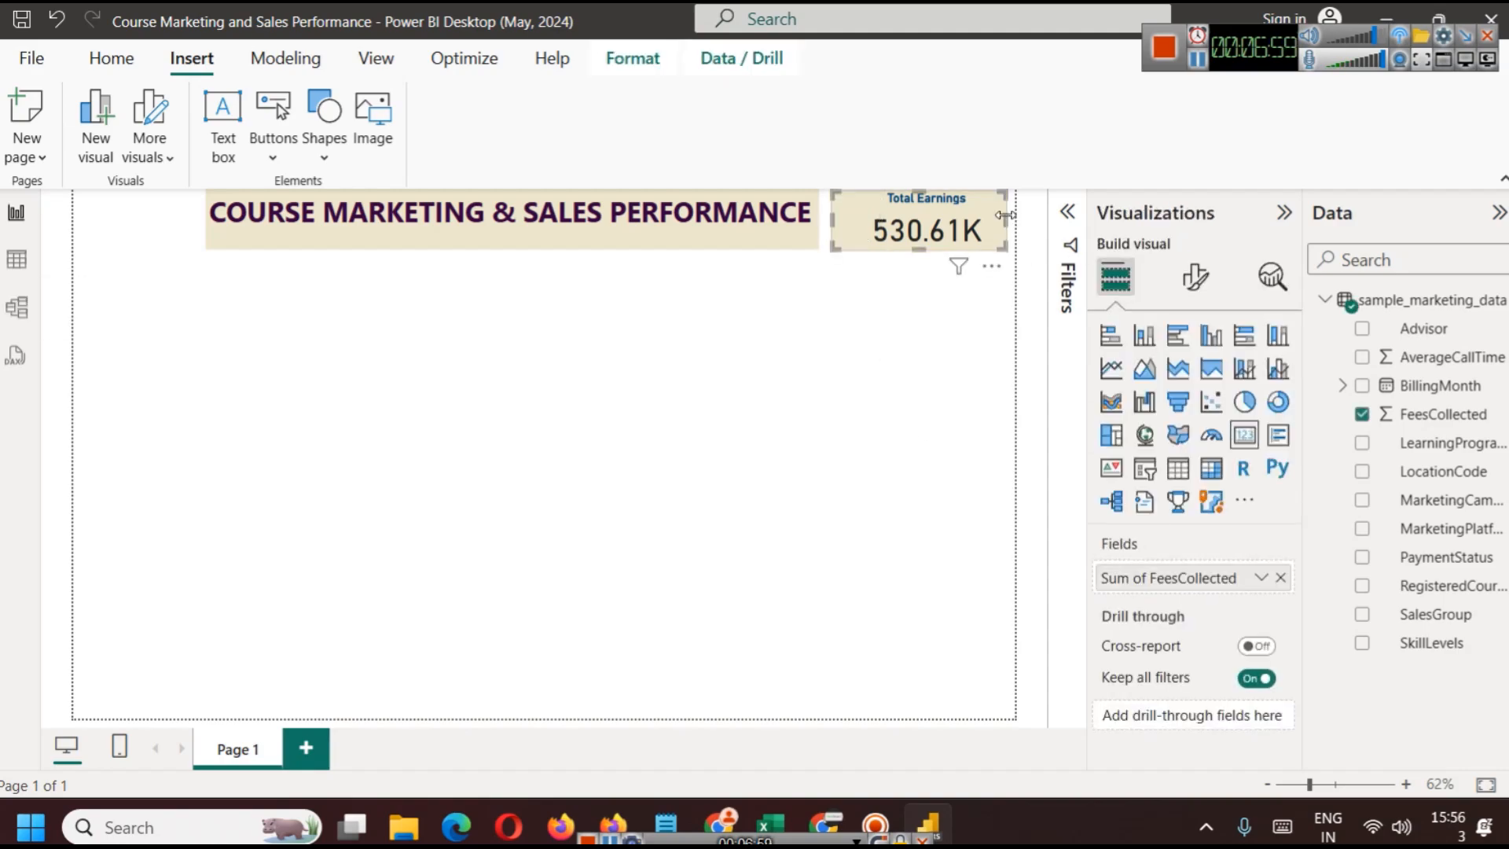
{"action": "left_click", "coordinate": [920, 377]}
{"action": "left_click", "coordinate": [861, 224]}
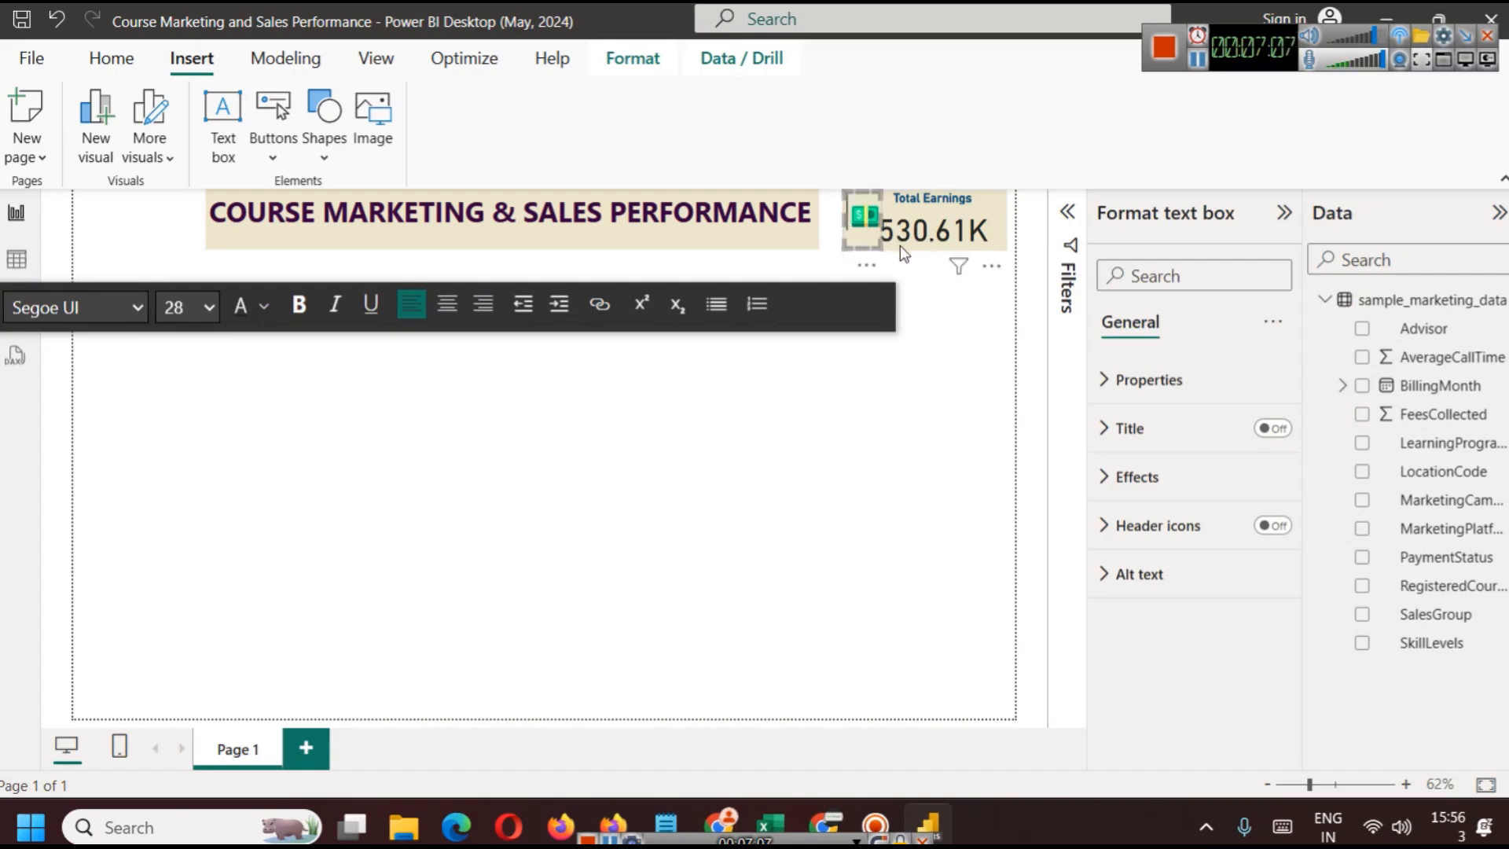
Shorten the emoji text box to fit the emoji and nudge it slightly left on the Total Earnings card
{"action": "left_click_drag", "start_coordinate": [863, 238], "coordinate": [869, 202]}
{"action": "left_click", "coordinate": [926, 333]}
{"action": "left_click", "coordinate": [866, 228]}
{"action": "left_click_drag", "start_coordinate": [868, 233], "coordinate": [865, 229]}
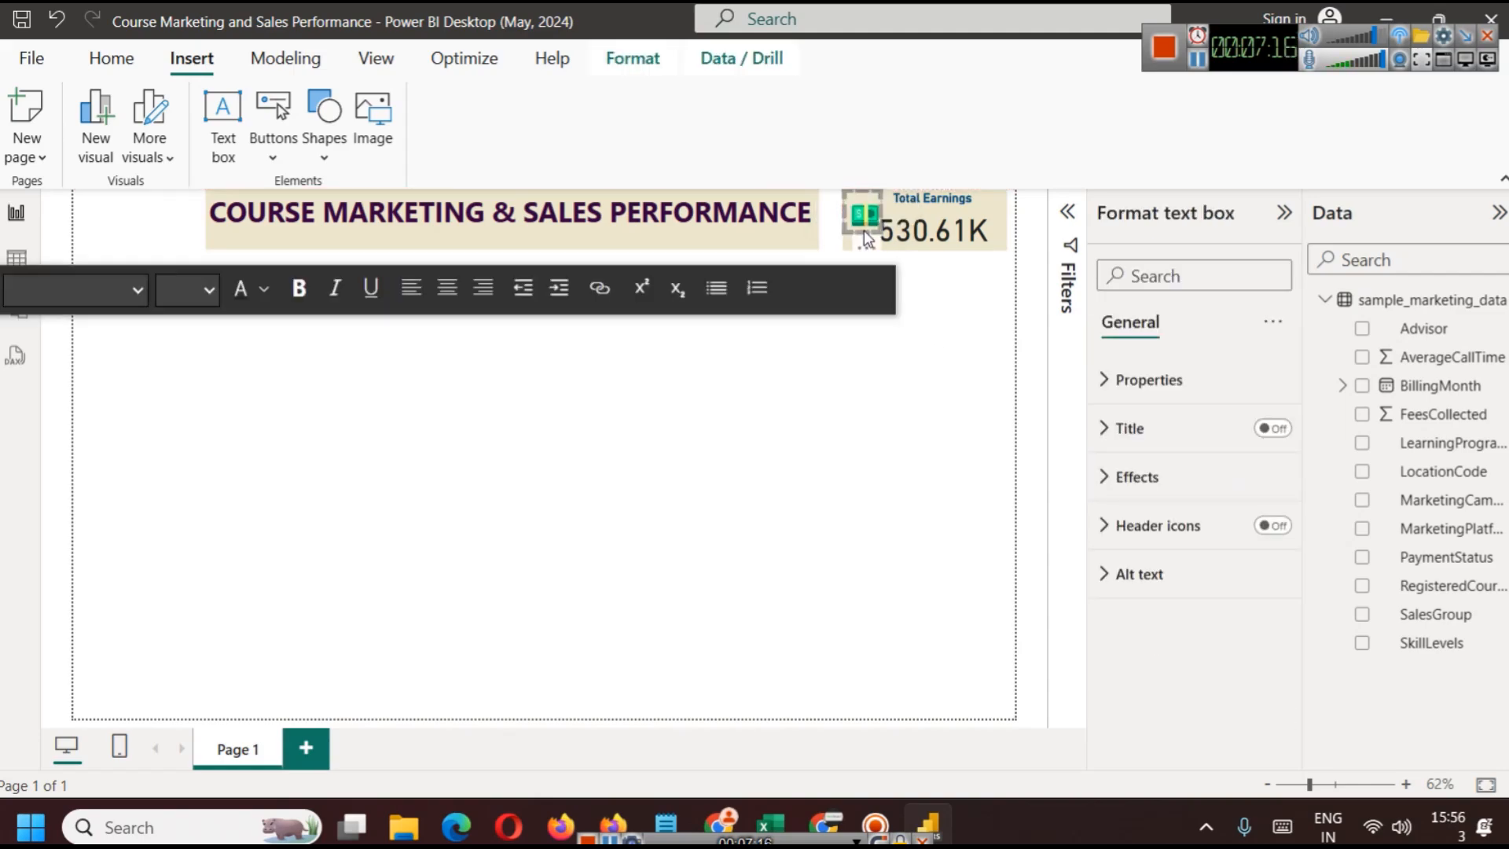
{"action": "left_click", "coordinate": [931, 411]}
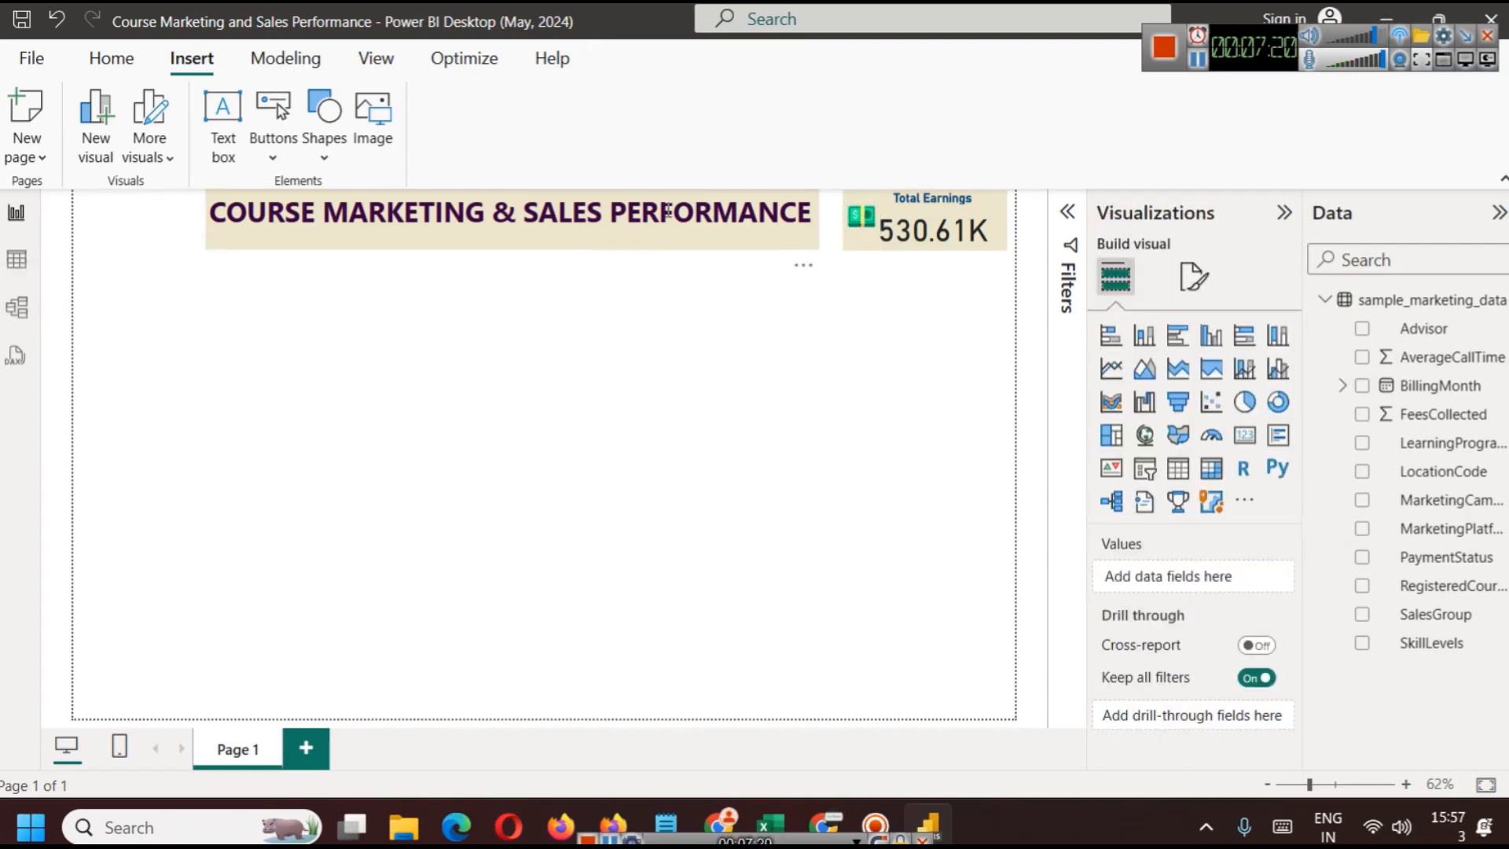
Shift the dashboard title banner slightly right to sit close to the Total Earnings card
{"action": "left_click", "coordinate": [778, 244]}
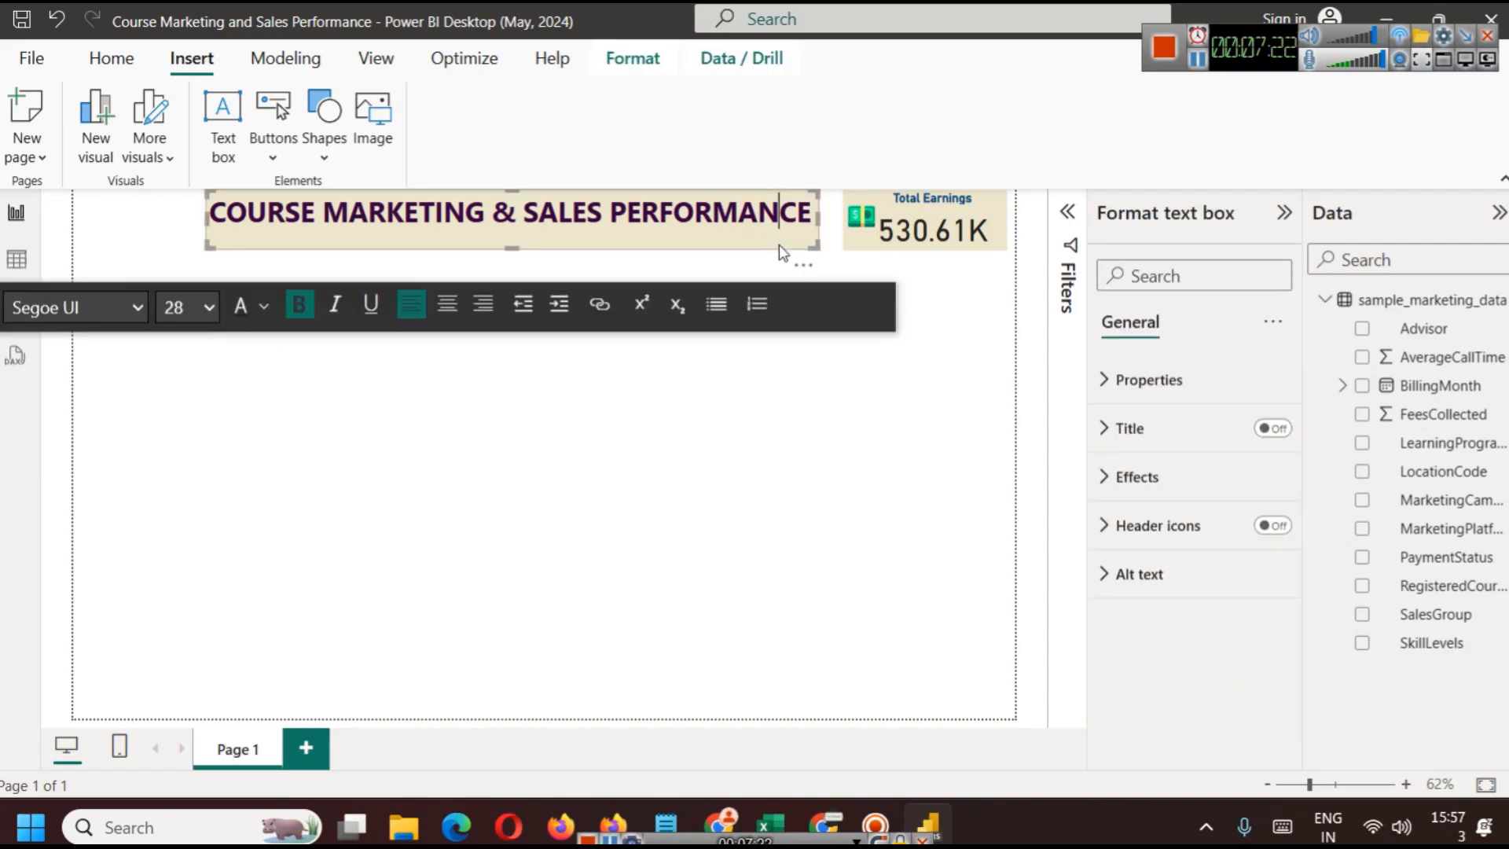
{"action": "left_click", "coordinate": [781, 356]}
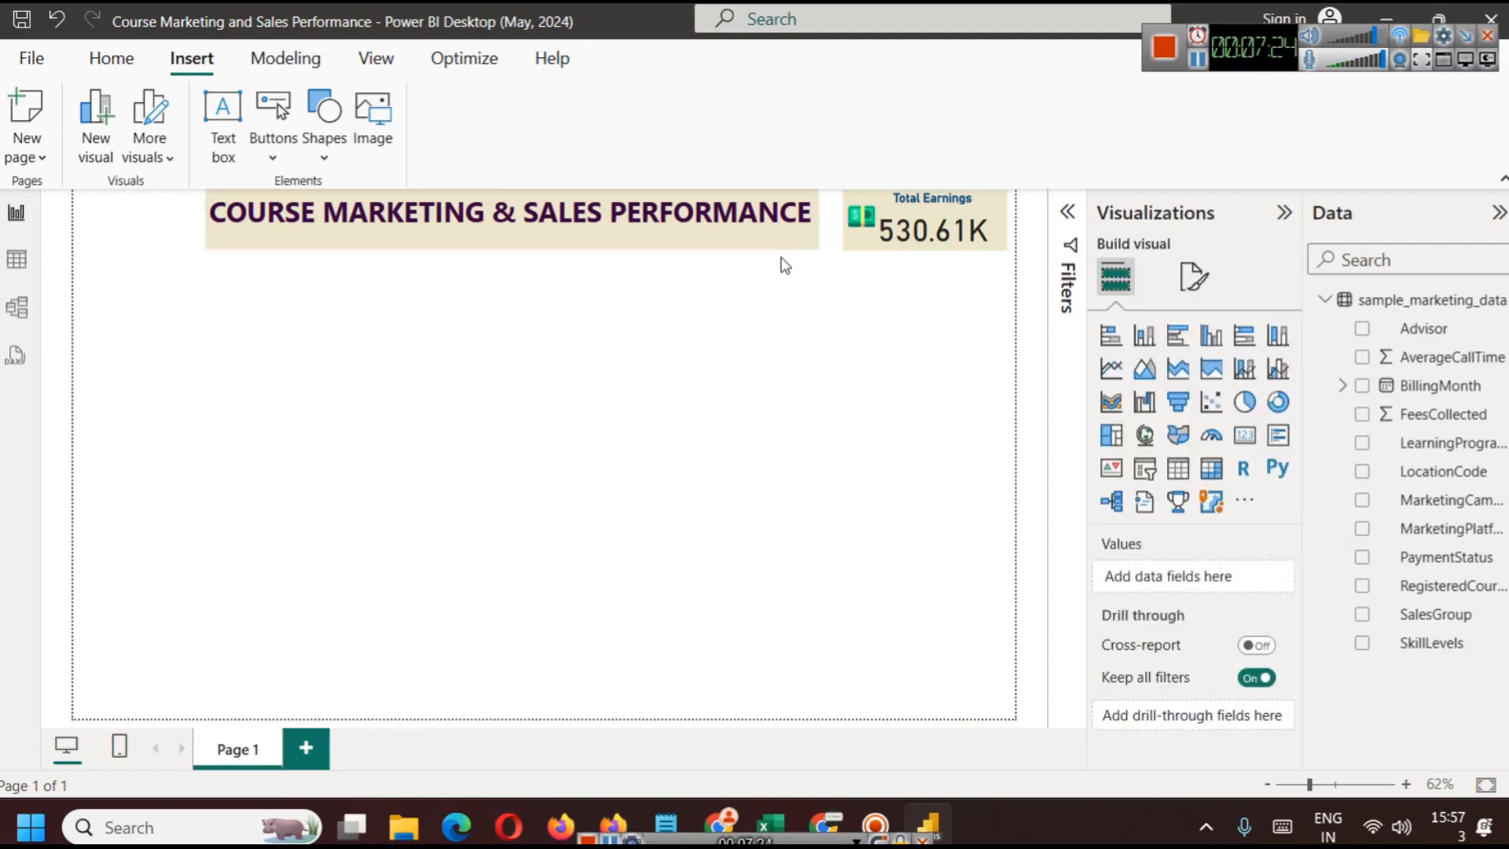
{"action": "left_click_drag", "start_coordinate": [787, 249], "coordinate": [796, 255]}
{"action": "left_click", "coordinate": [941, 569]}
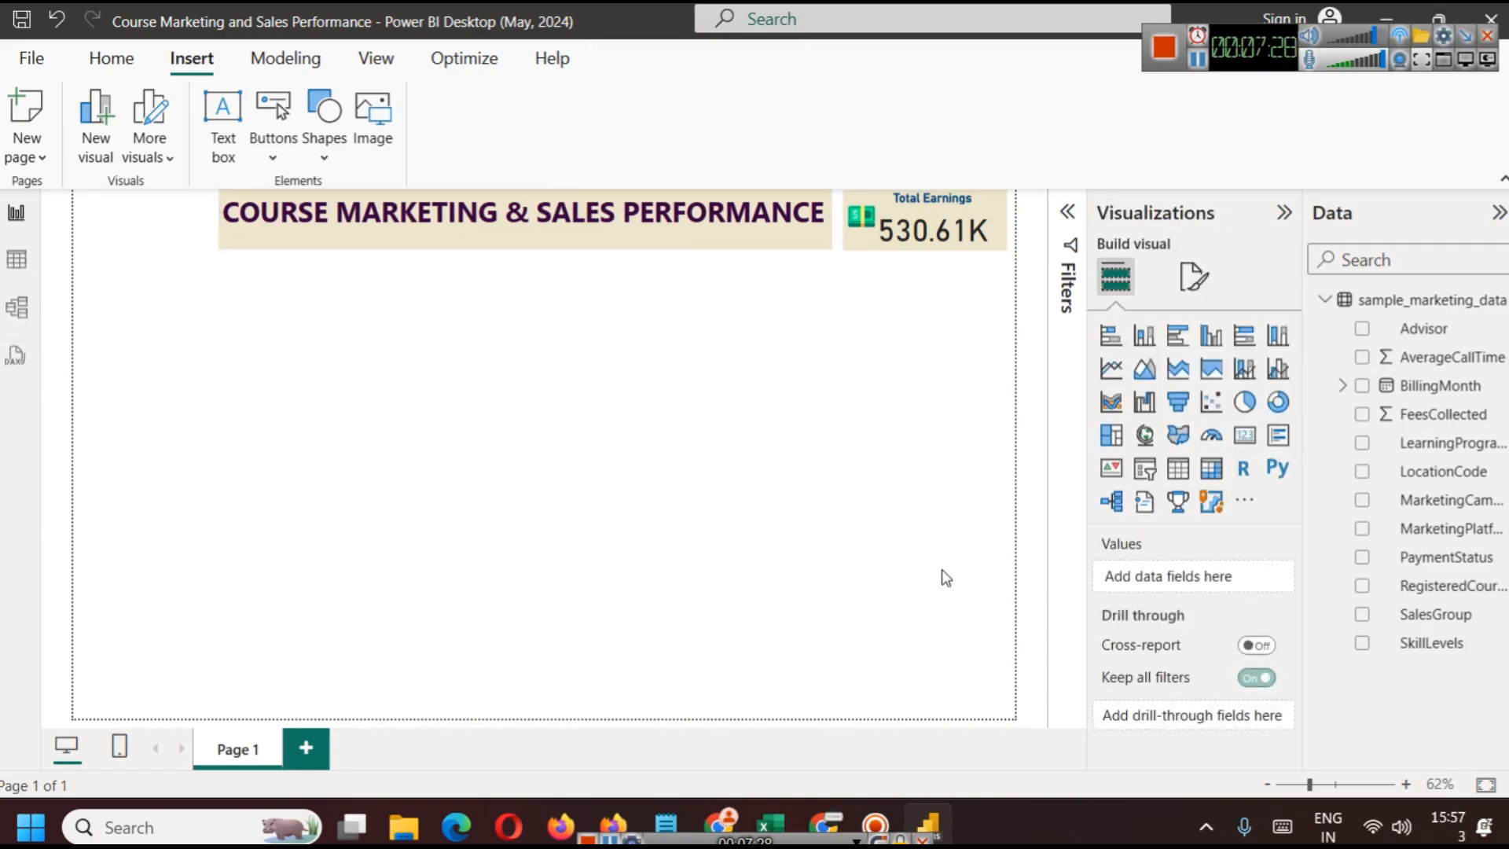
Duplicate the Total Earnings card with its emoji, place the copy left of the title banner, and narrow it to fit
{"action": "left_click", "coordinate": [915, 240]}
{"action": "left_click", "coordinate": [942, 339]}
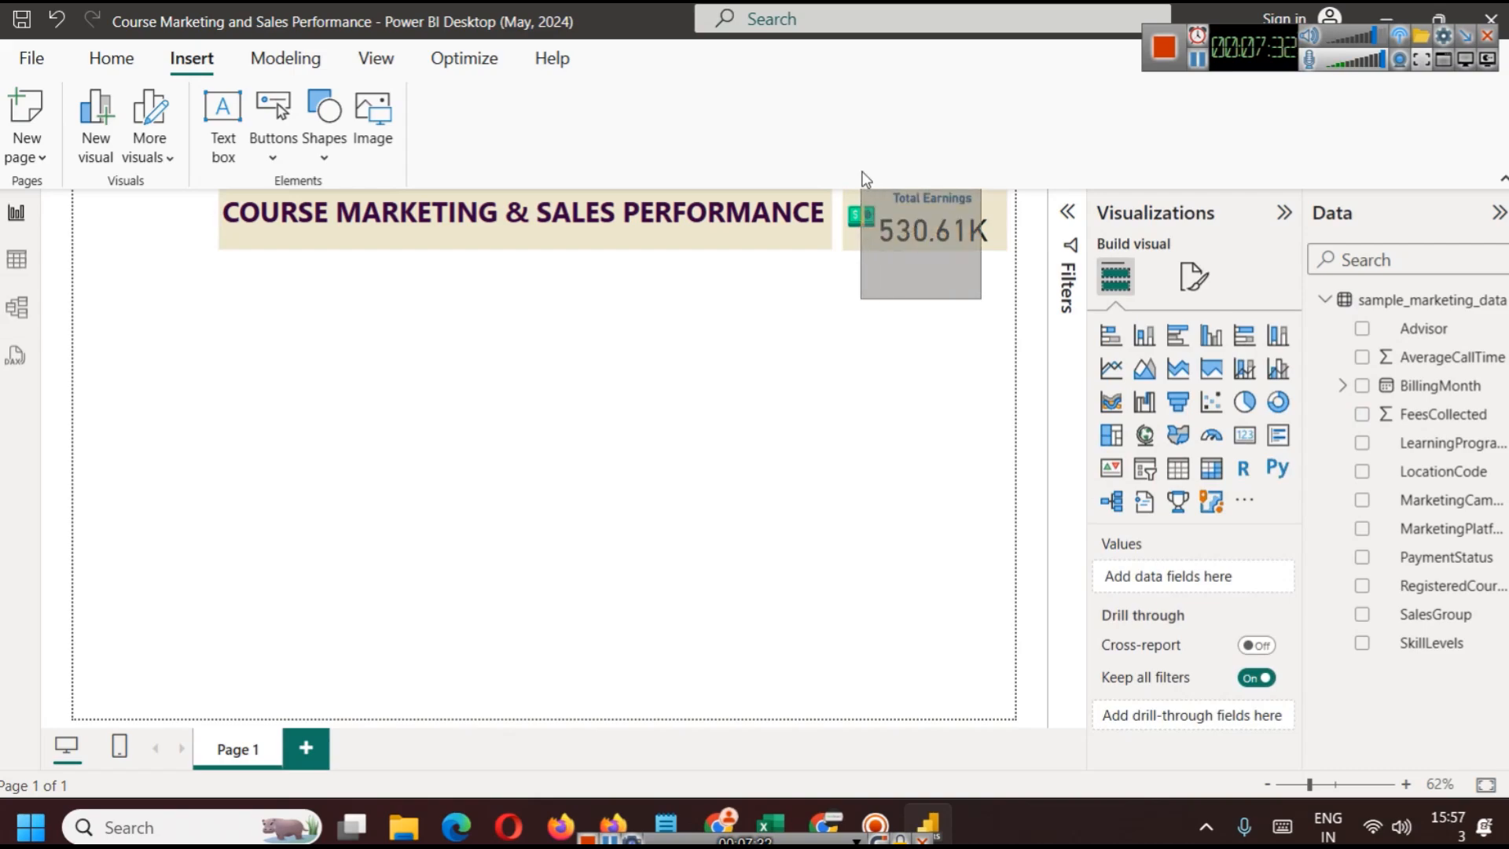
{"action": "left_click_drag", "start_coordinate": [1012, 172], "coordinate": [994, 293]}
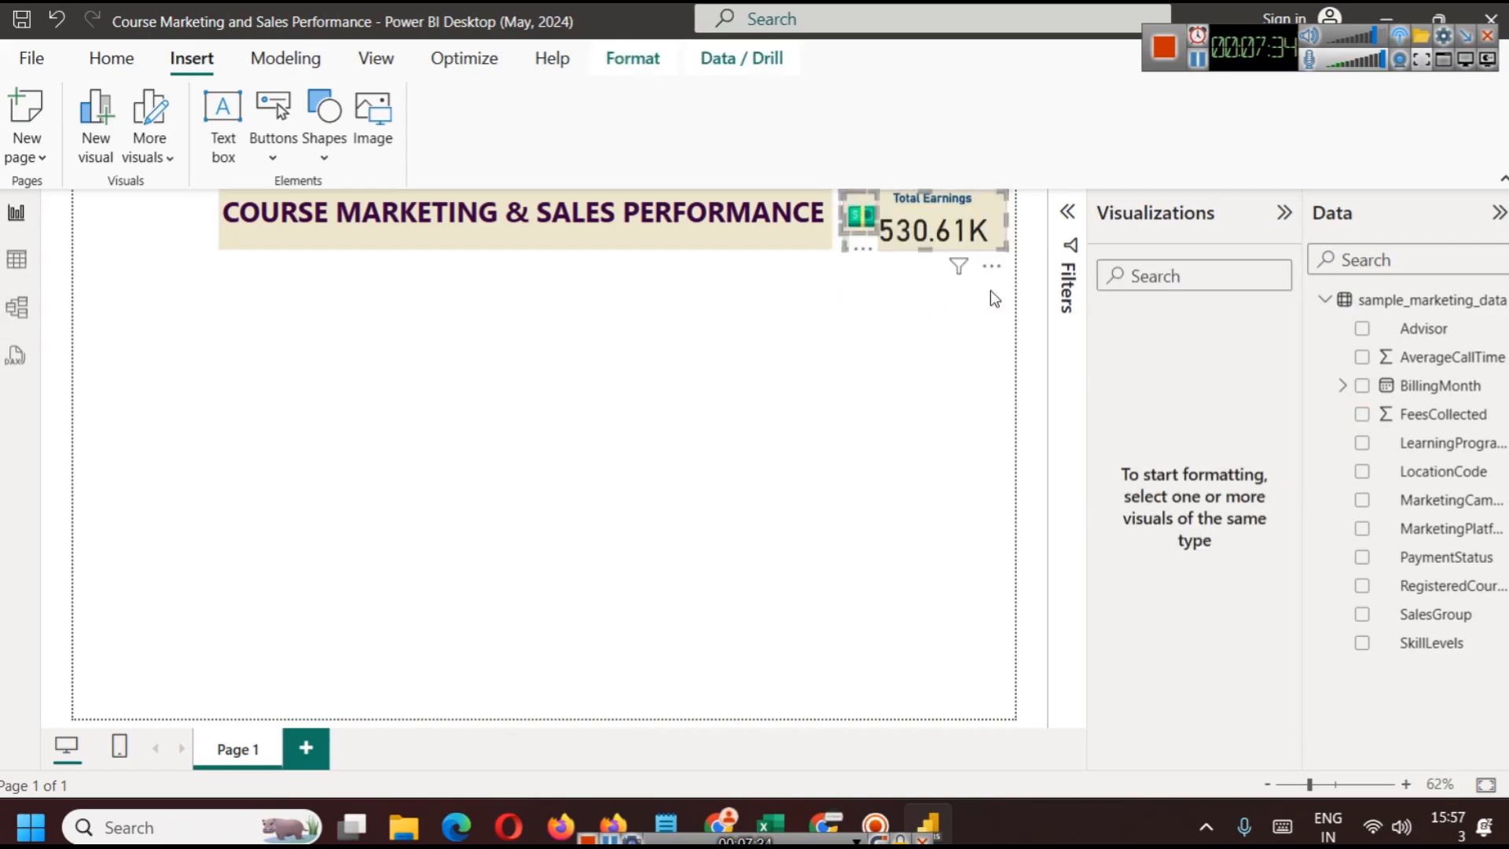
{"action": "key", "text": "ctrl+c"}
{"action": "key", "text": "ctrl+v"}
{"action": "left_click_drag", "start_coordinate": [752, 234], "coordinate": [120, 200]}
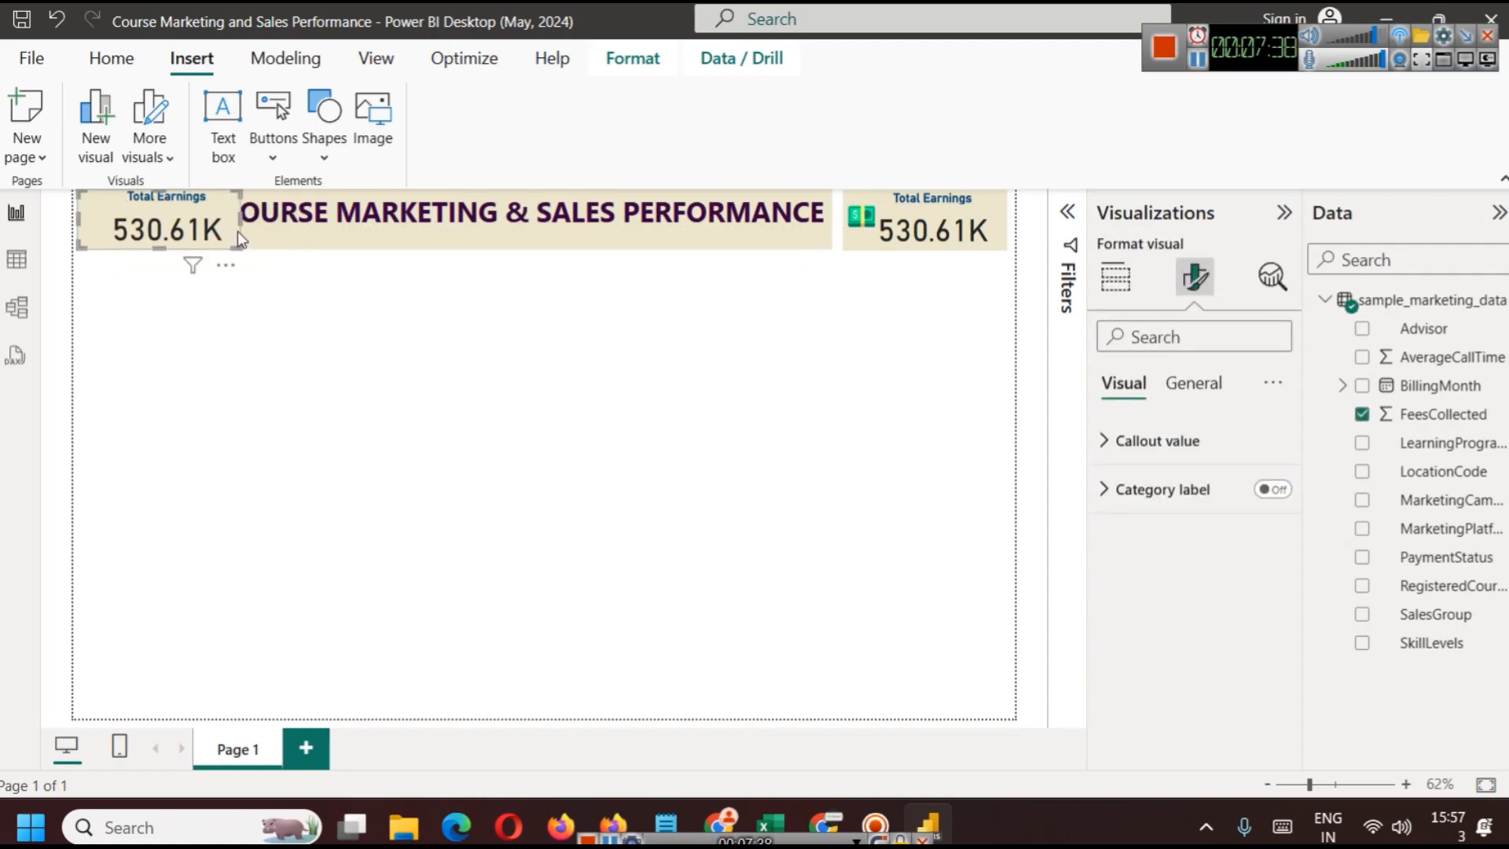
{"action": "left_click_drag", "start_coordinate": [229, 226], "coordinate": [206, 209]}
{"action": "left_click", "coordinate": [236, 307]}
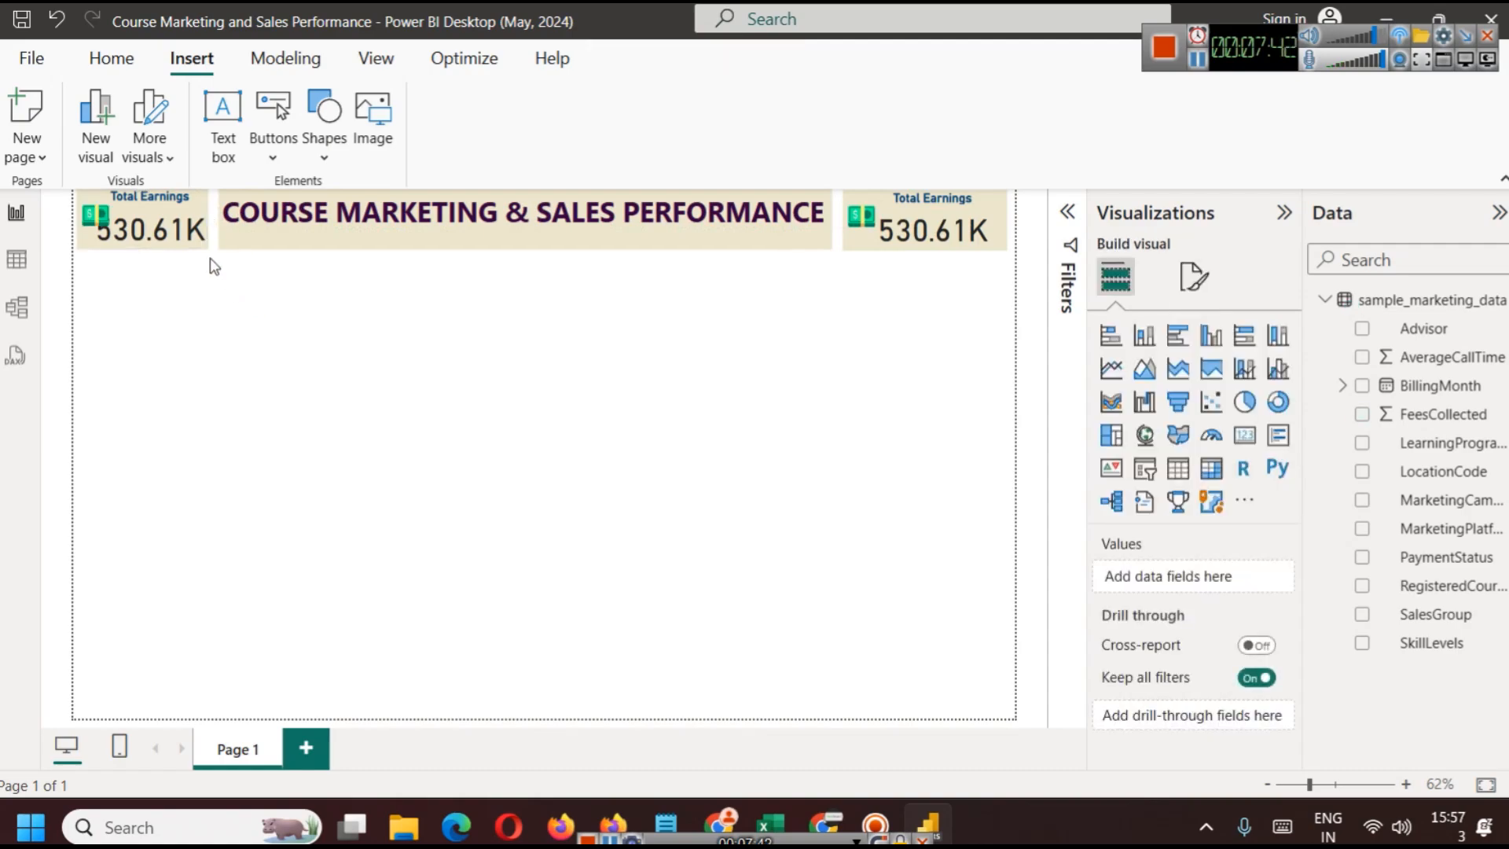
Widen the copied Total Earnings card and narrow the title banner to fit between both cards, with its text centred
{"action": "left_click", "coordinate": [191, 203]}
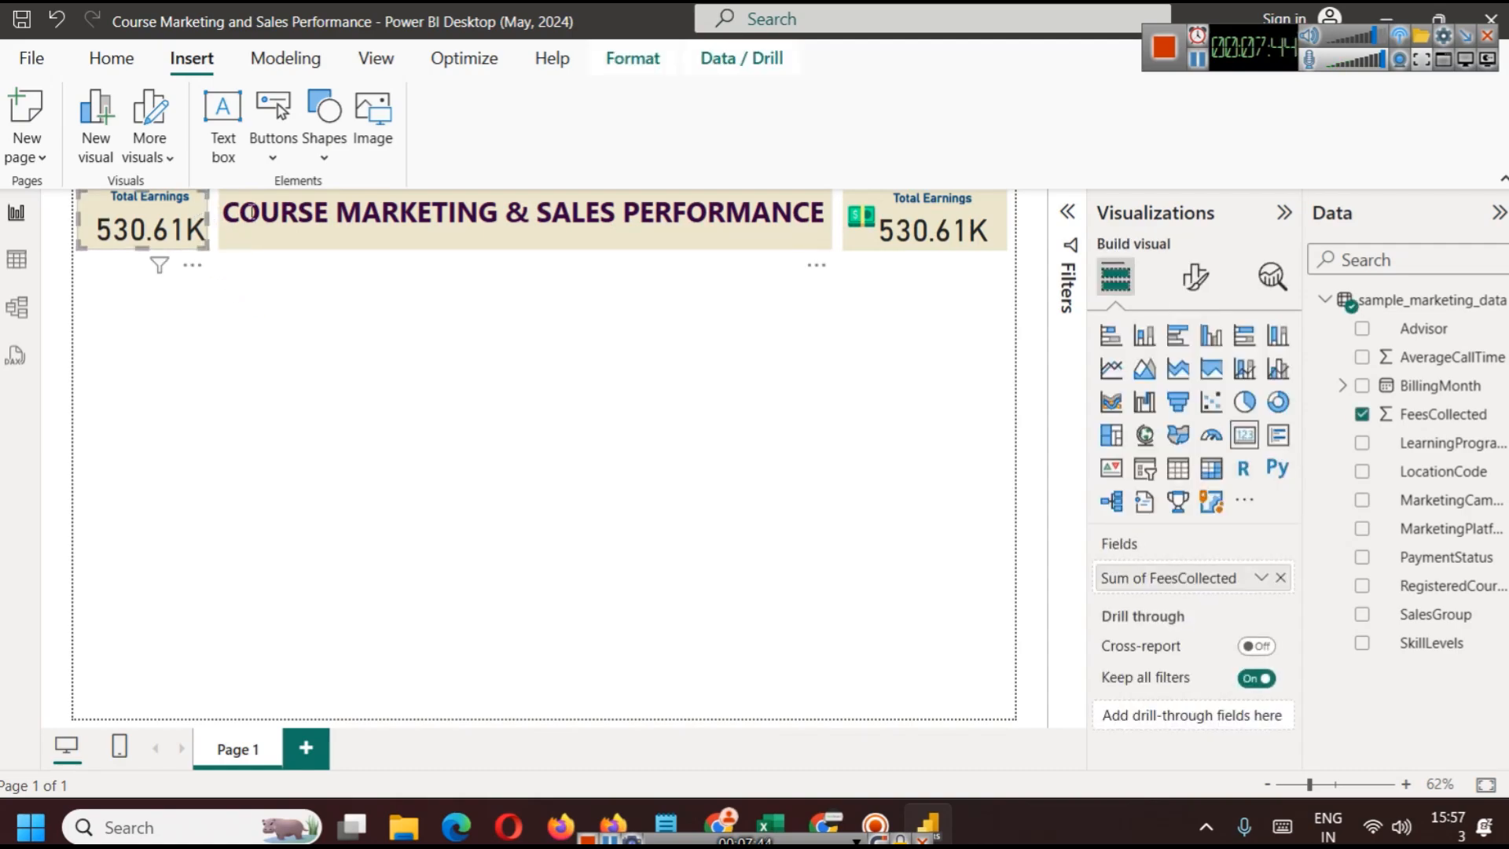
{"action": "left_click", "coordinate": [1200, 69]}
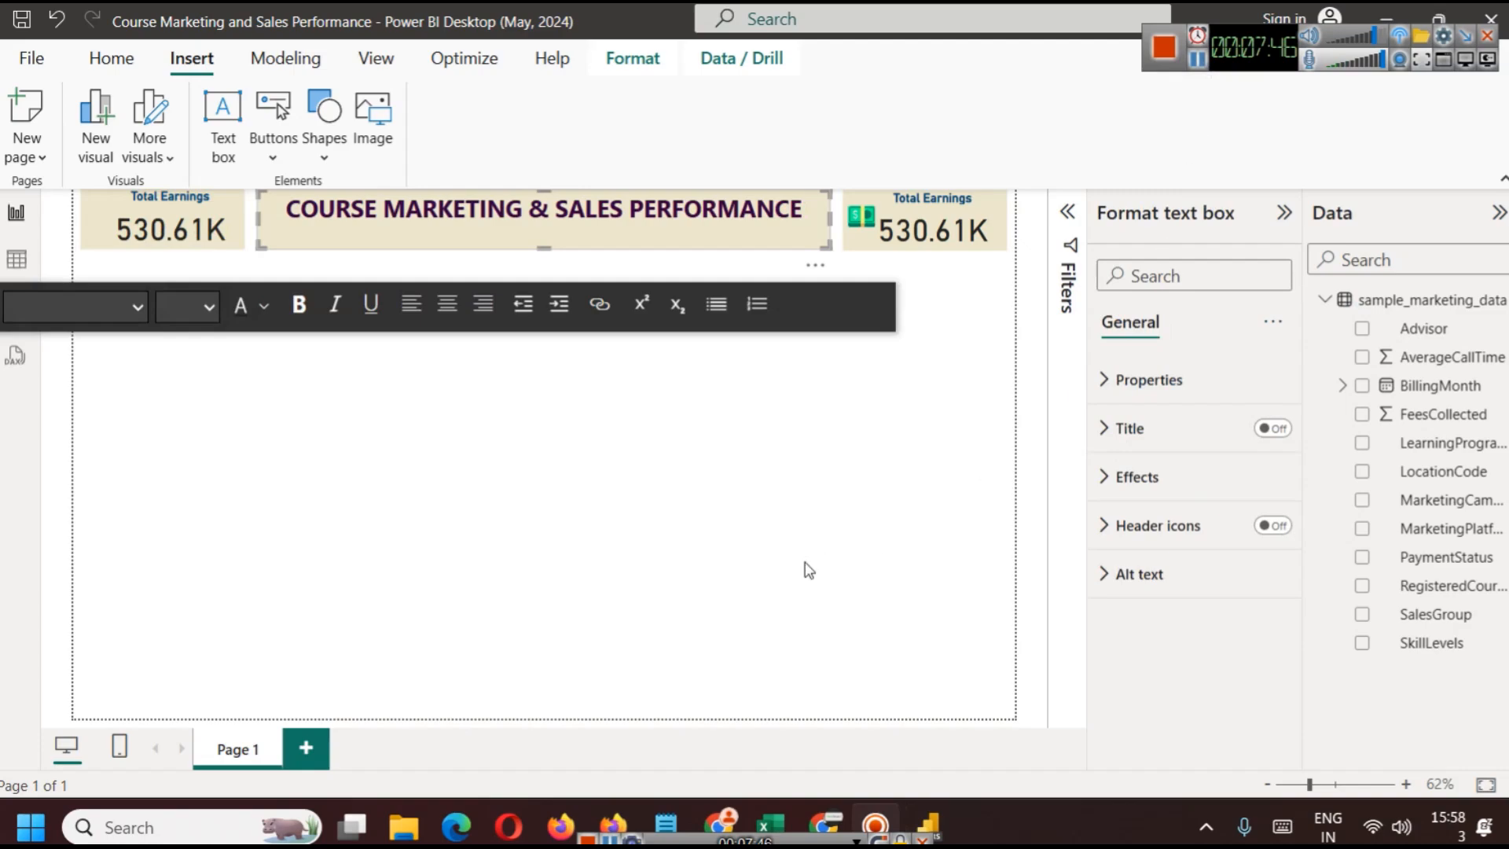
{"action": "left_click", "coordinate": [819, 549]}
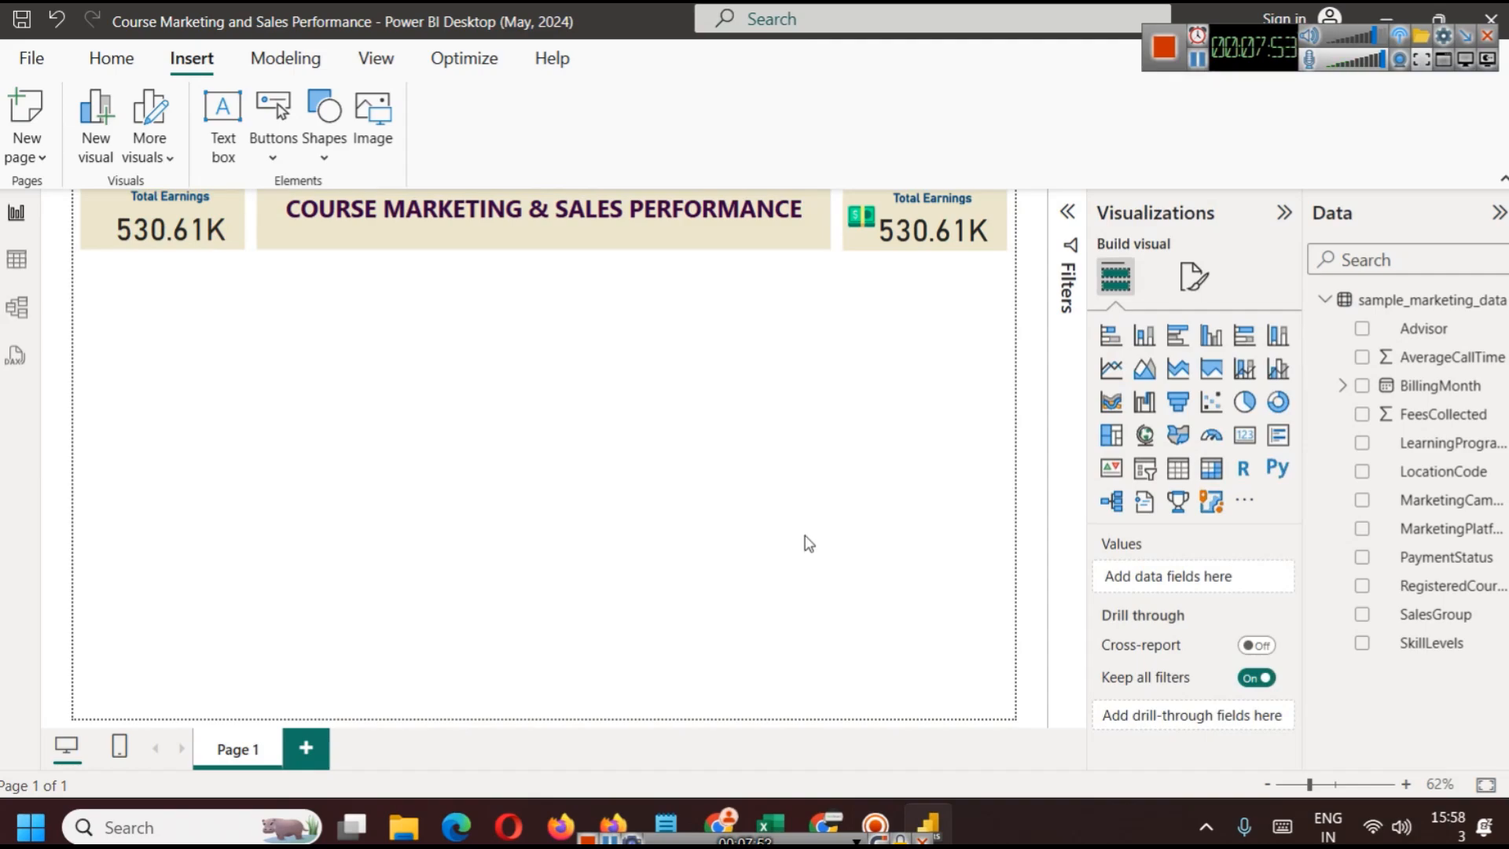
Format the FeesCollected column as dollar currency in the data table and return to the report page
{"action": "left_click", "coordinate": [927, 207]}
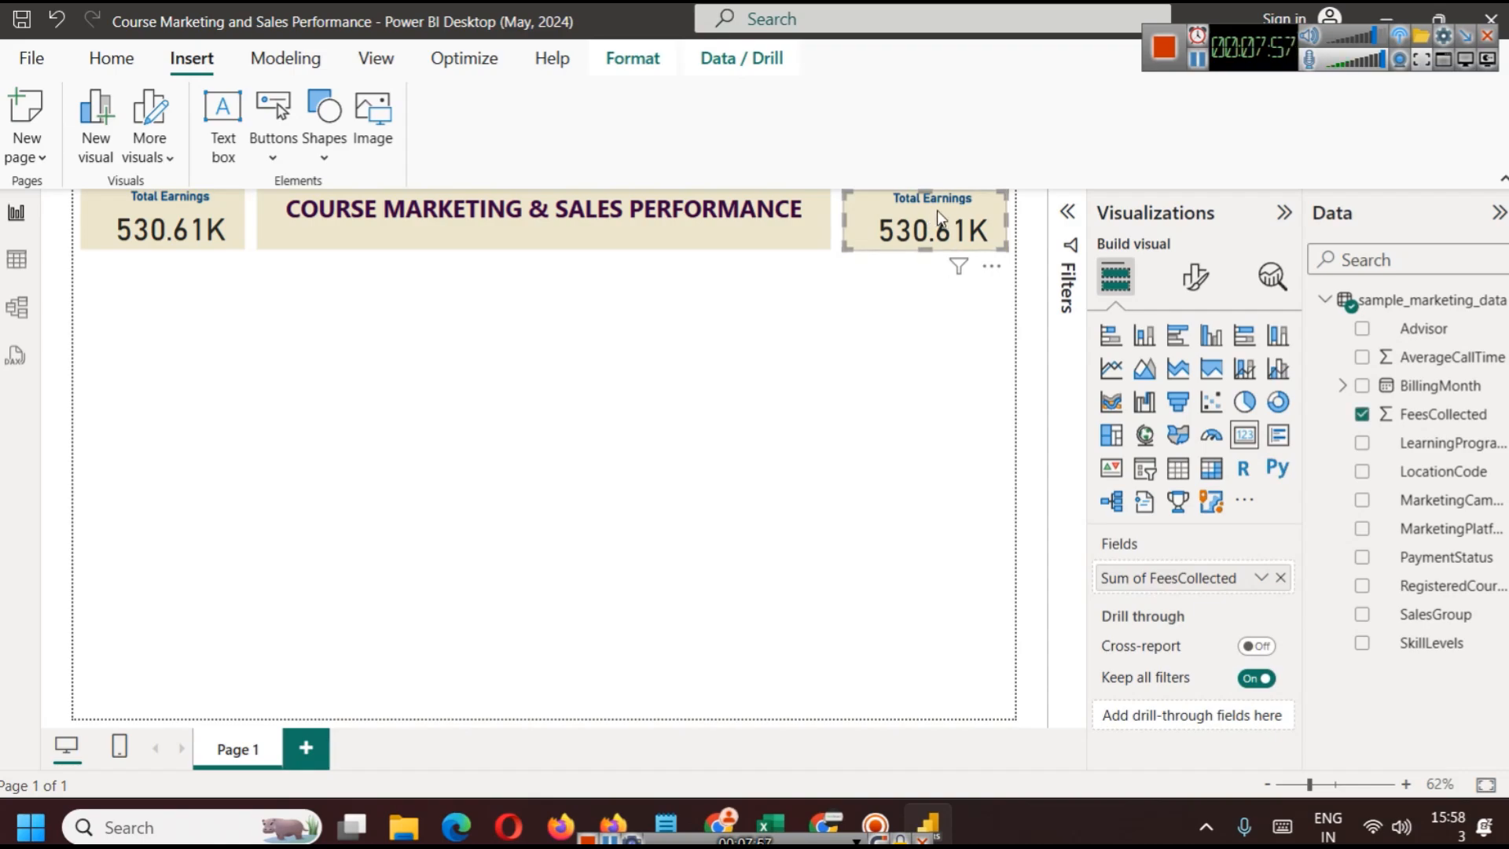
{"action": "left_click", "coordinate": [16, 259]}
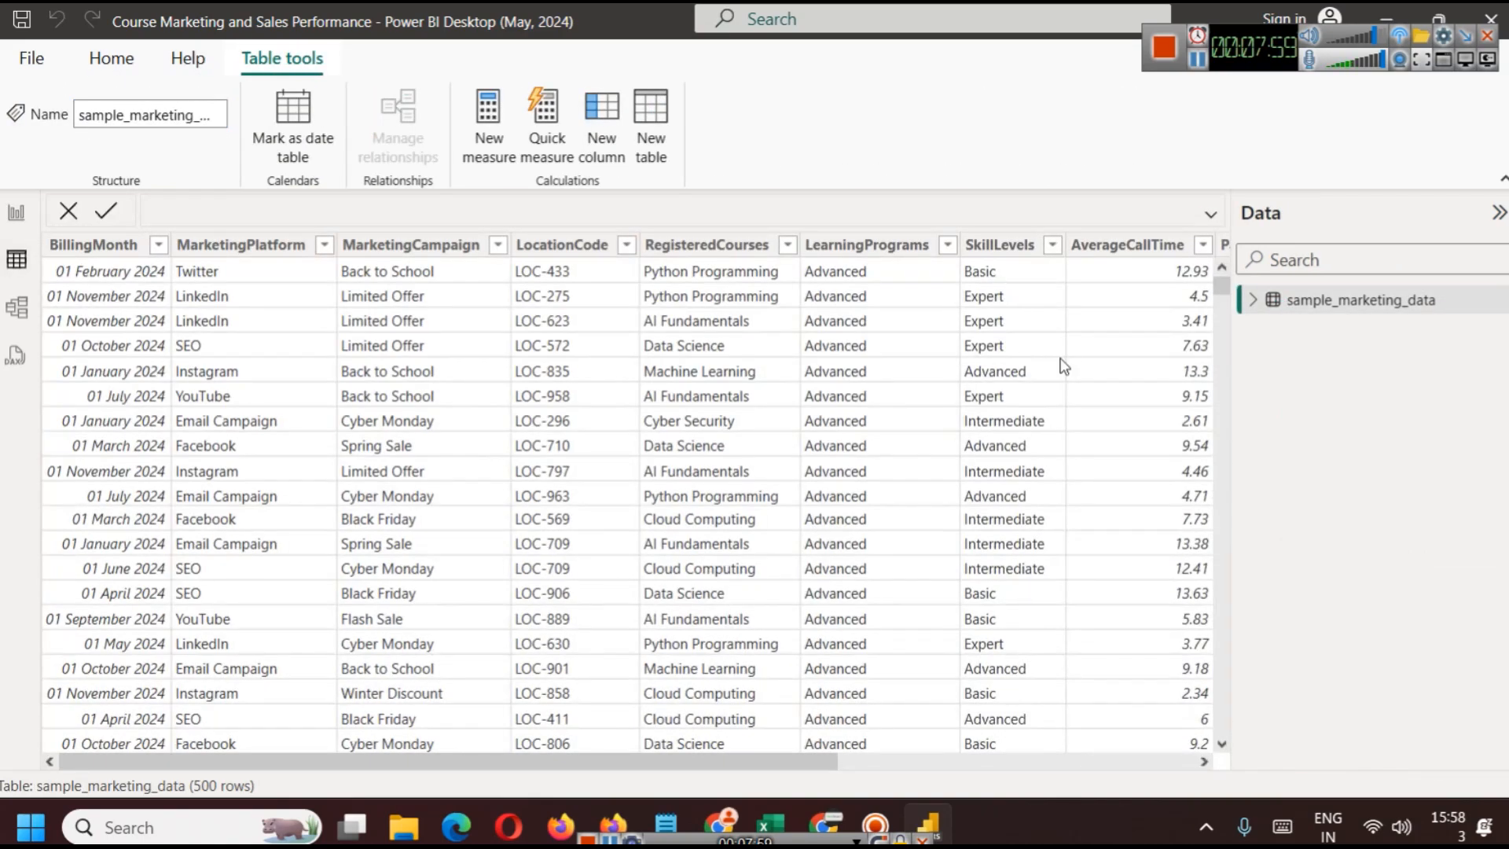
{"action": "left_click", "coordinate": [1137, 761]}
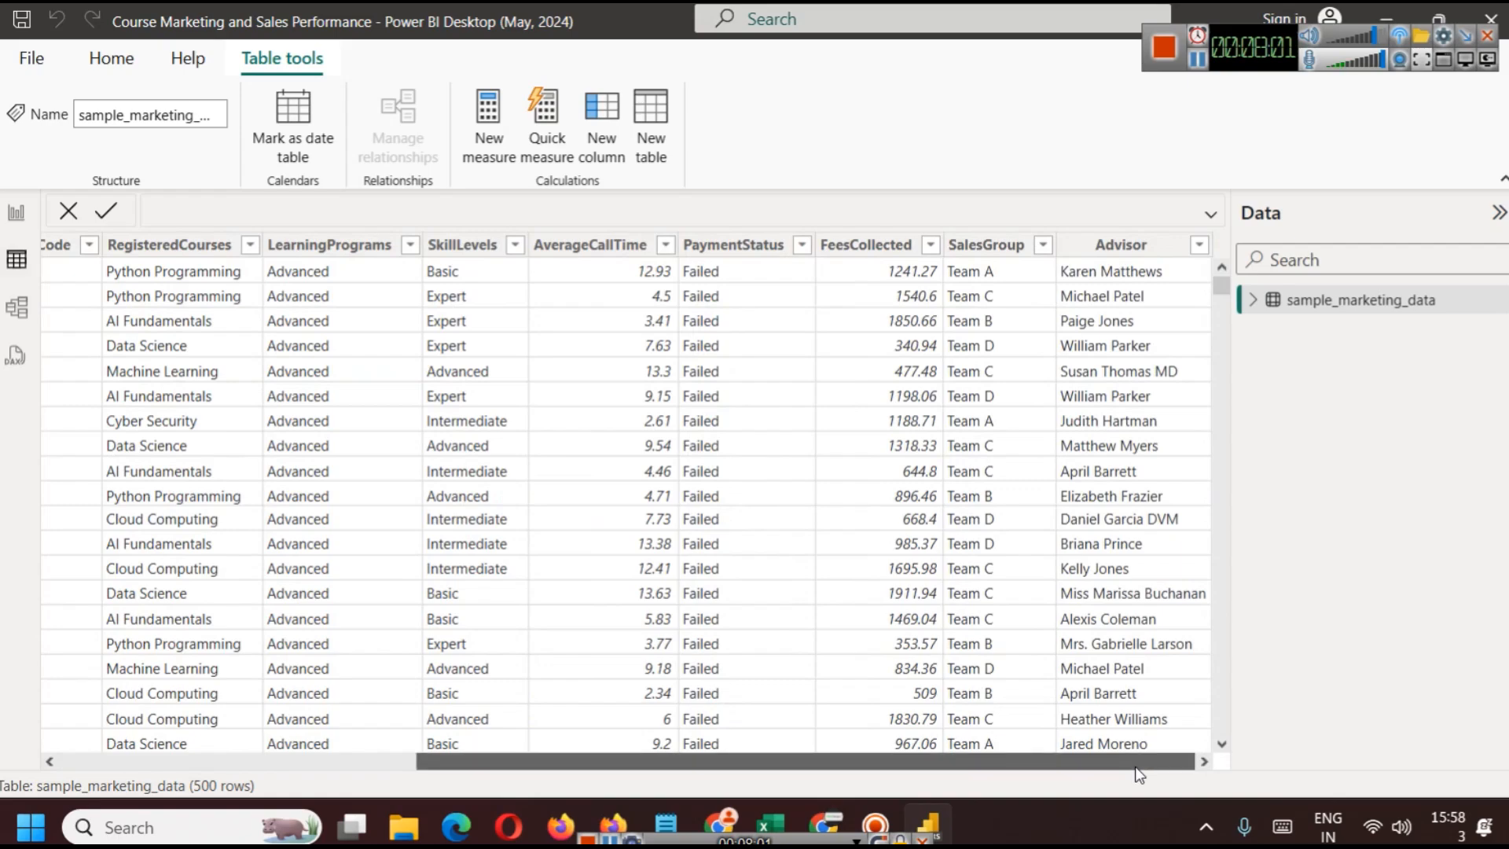
{"action": "left_click", "coordinate": [890, 249]}
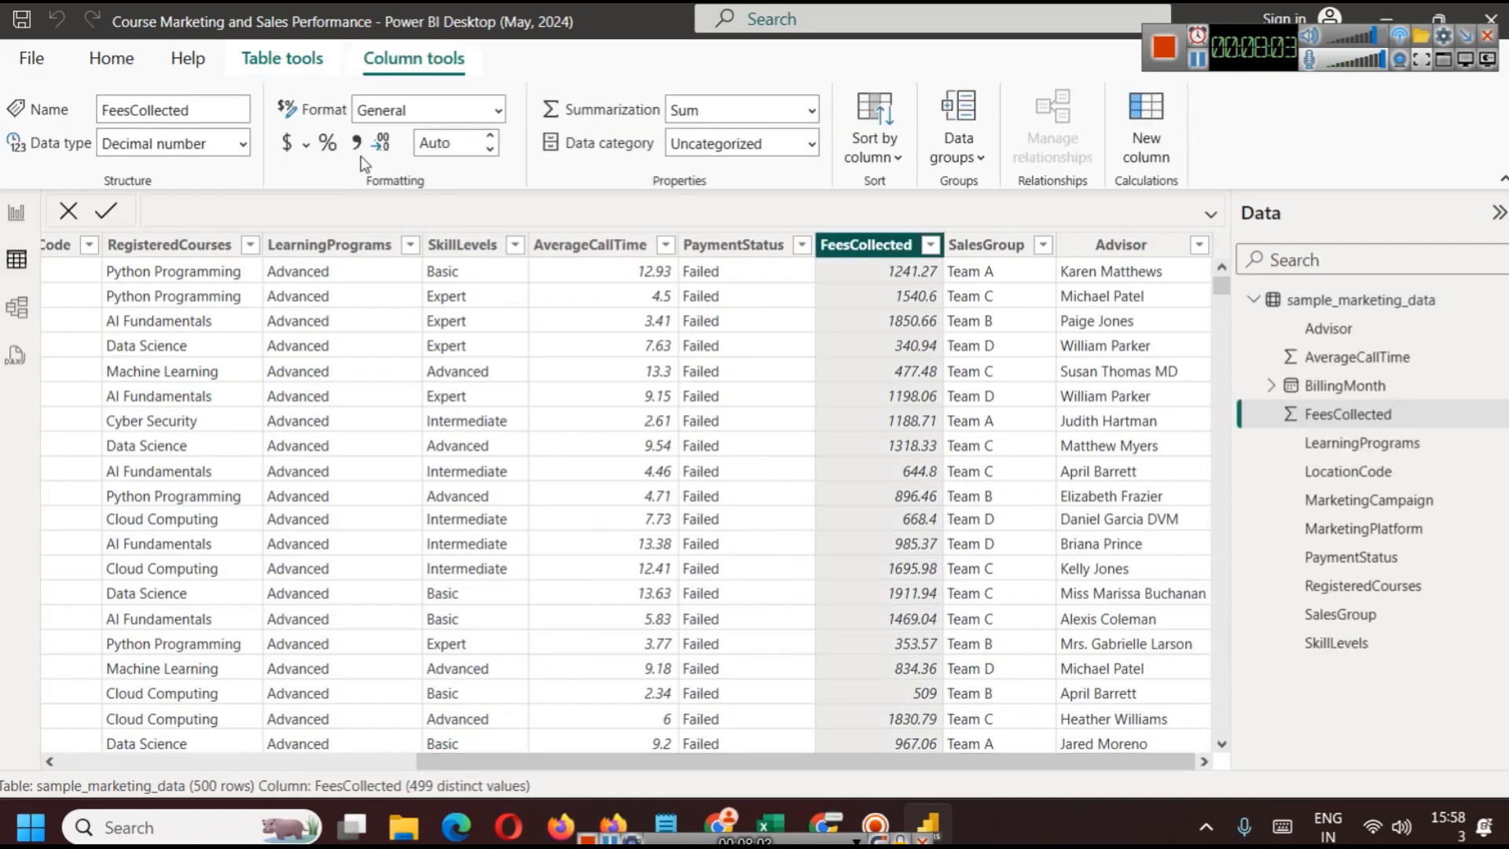
{"action": "left_click", "coordinate": [288, 144]}
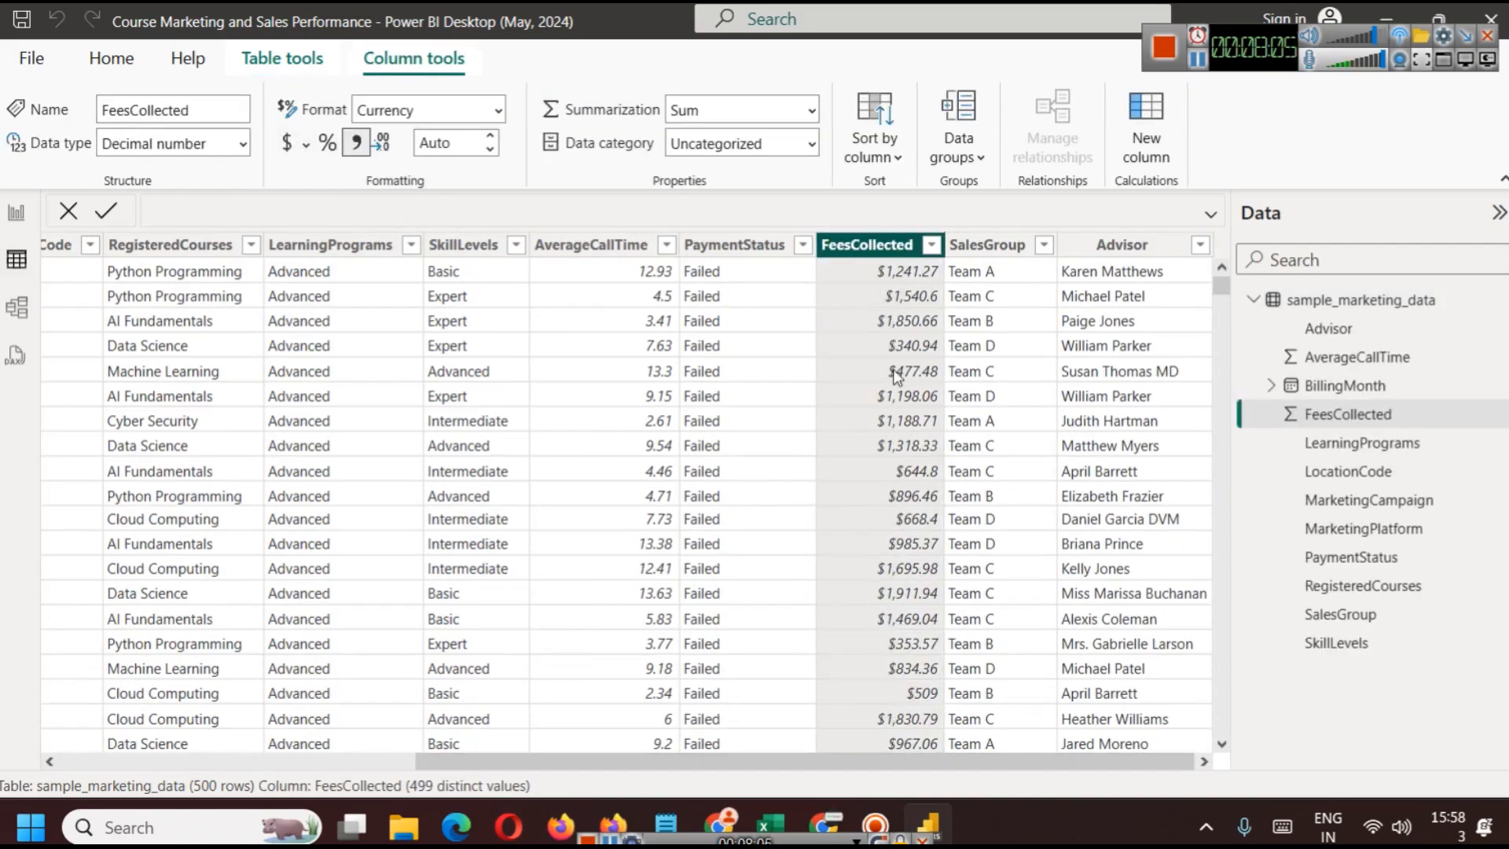
{"action": "left_click", "coordinate": [17, 212]}
{"action": "left_click", "coordinate": [910, 585]}
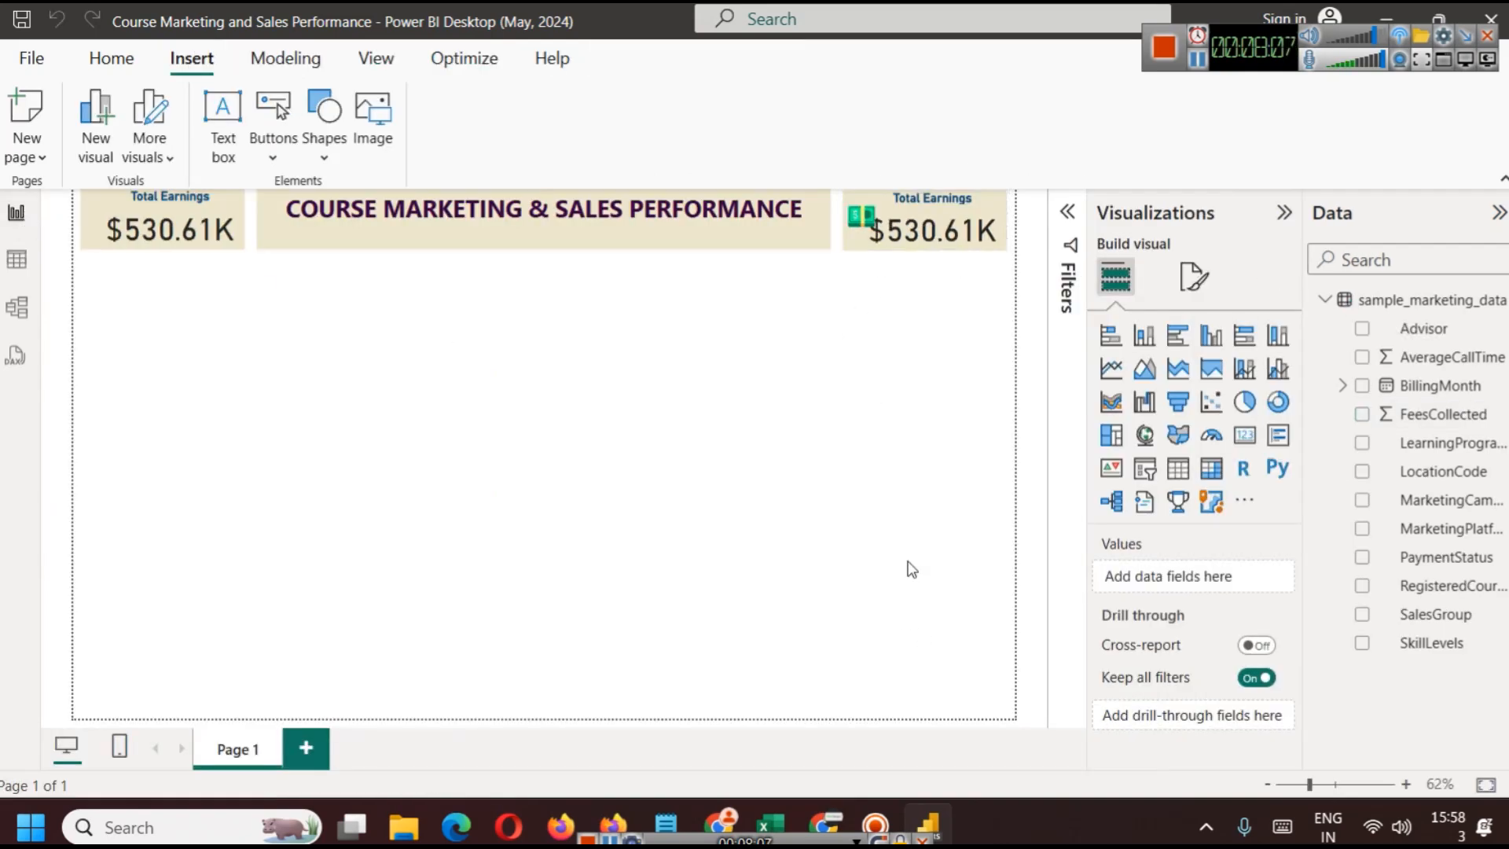
Try to reposition the money emoji clear of the amount on the Total Earnings card right of the banner
{"action": "left_click", "coordinate": [861, 223]}
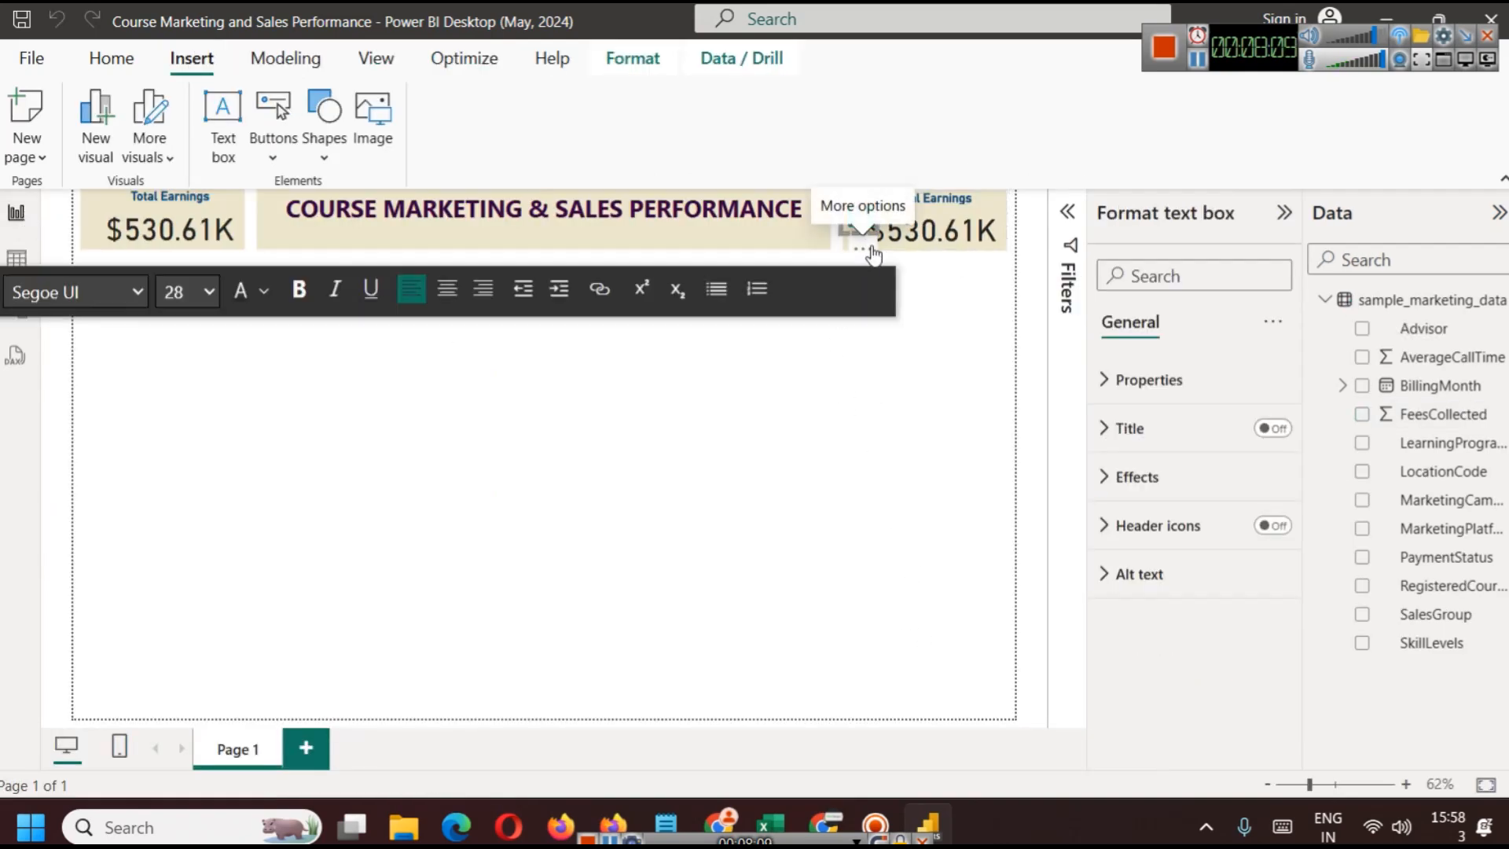
{"action": "left_click_drag", "start_coordinate": [861, 227], "coordinate": [861, 215]}
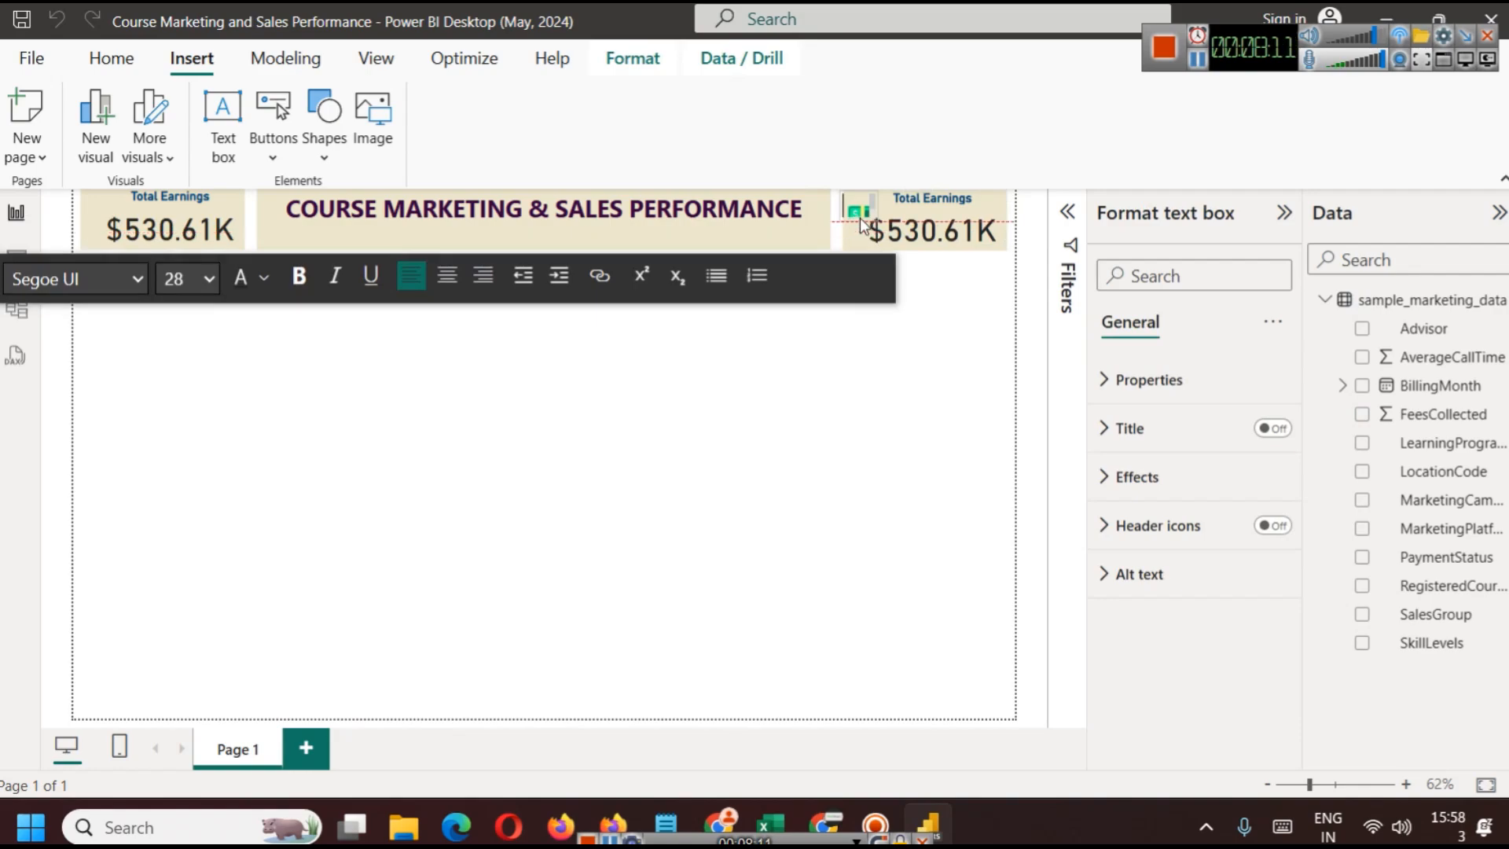
{"action": "left_click", "coordinate": [914, 460]}
{"action": "left_click_drag", "start_coordinate": [862, 226], "coordinate": [874, 236]}
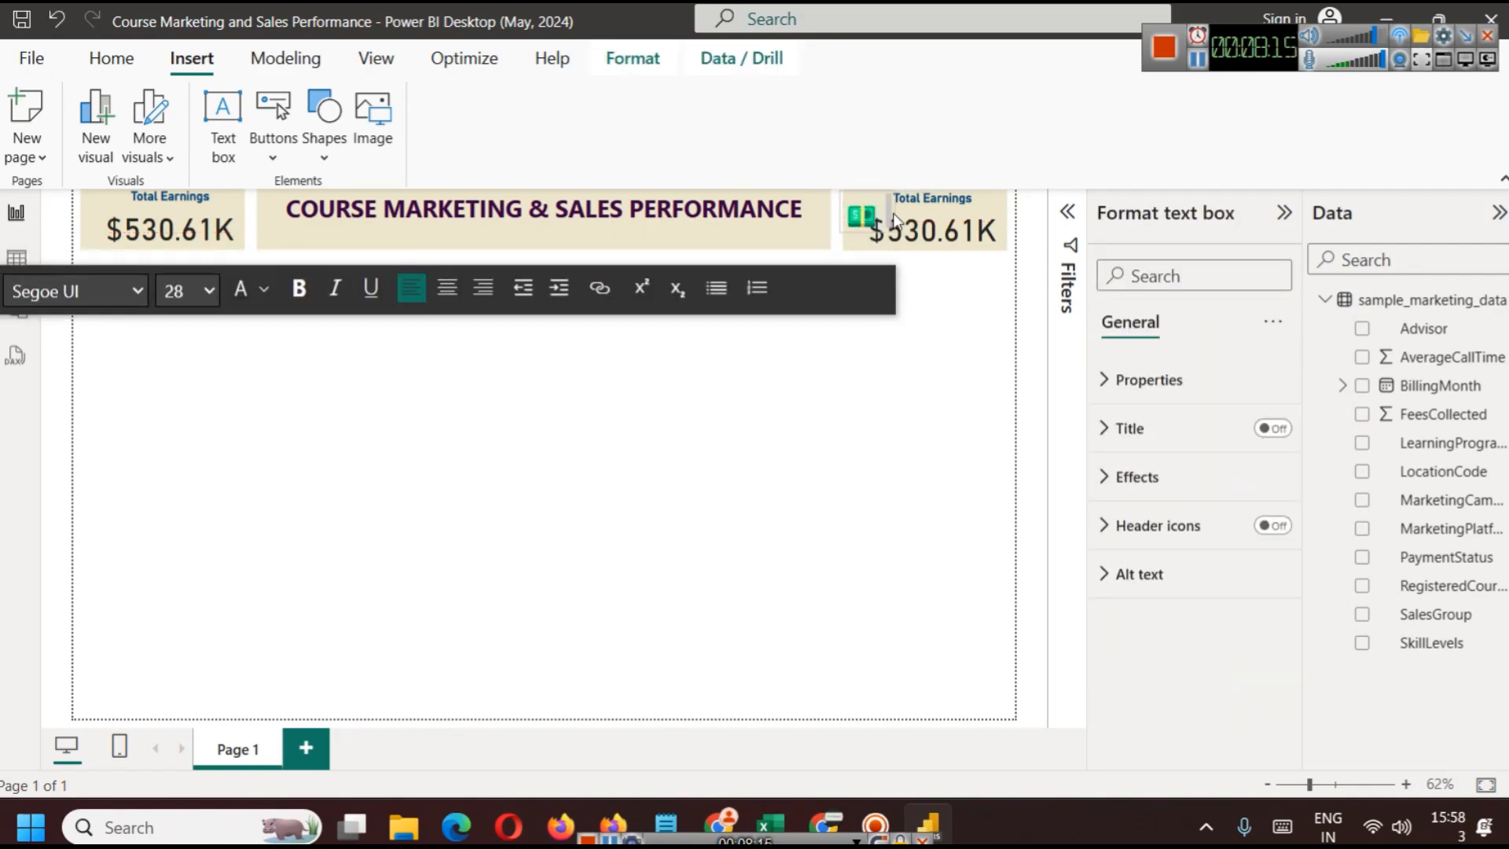
{"action": "left_click_drag", "start_coordinate": [880, 224], "coordinate": [874, 222]}
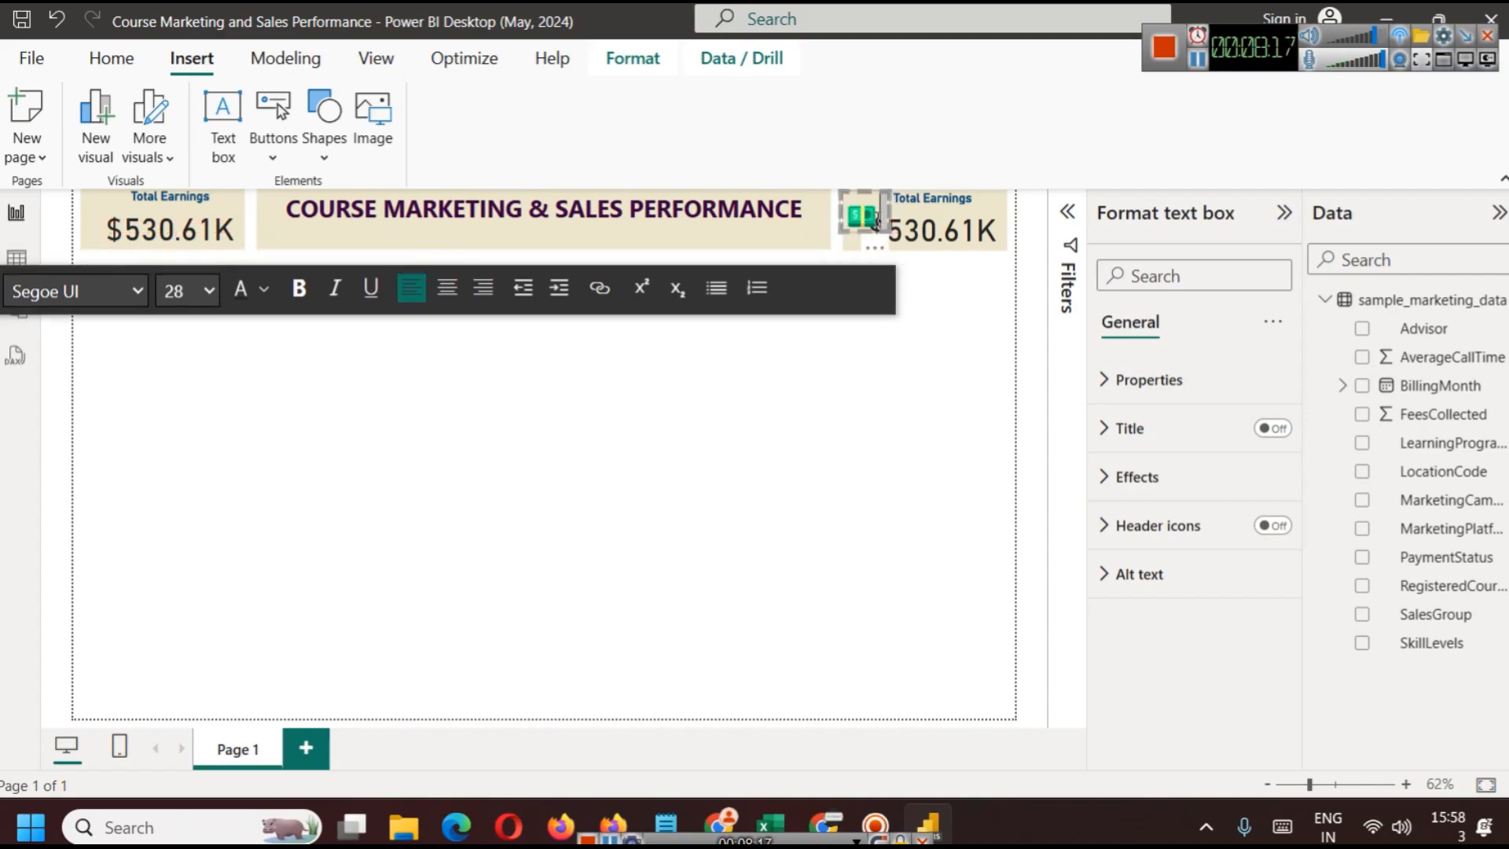
Set the money emoji's font size to 20 and nudge its text box slightly right on the Total Earnings card
{"action": "double_click", "coordinate": [875, 222]}
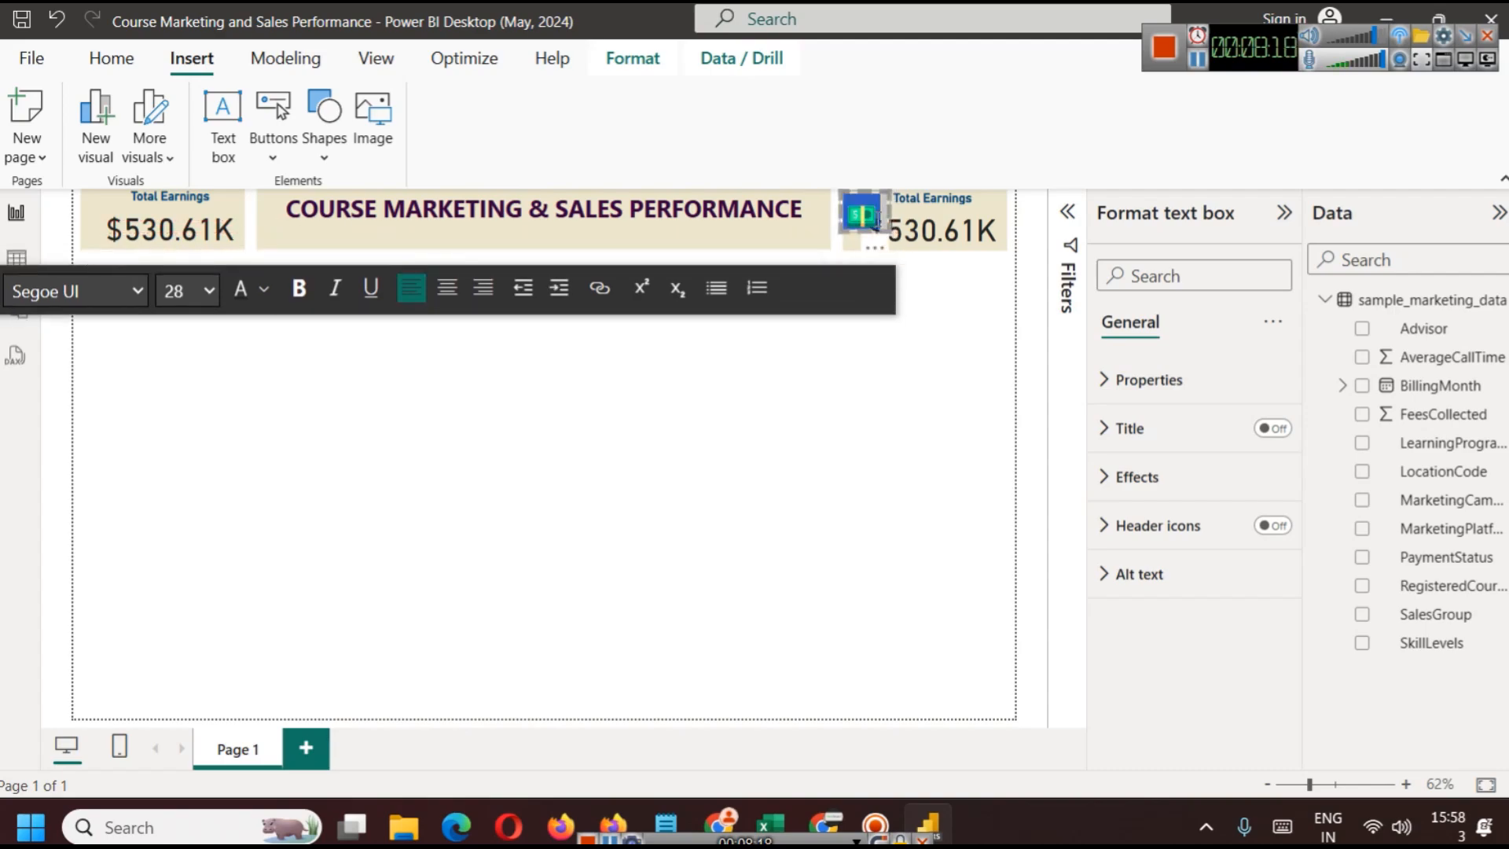
{"action": "left_click", "coordinate": [203, 292]}
{"action": "left_click", "coordinate": [196, 613]}
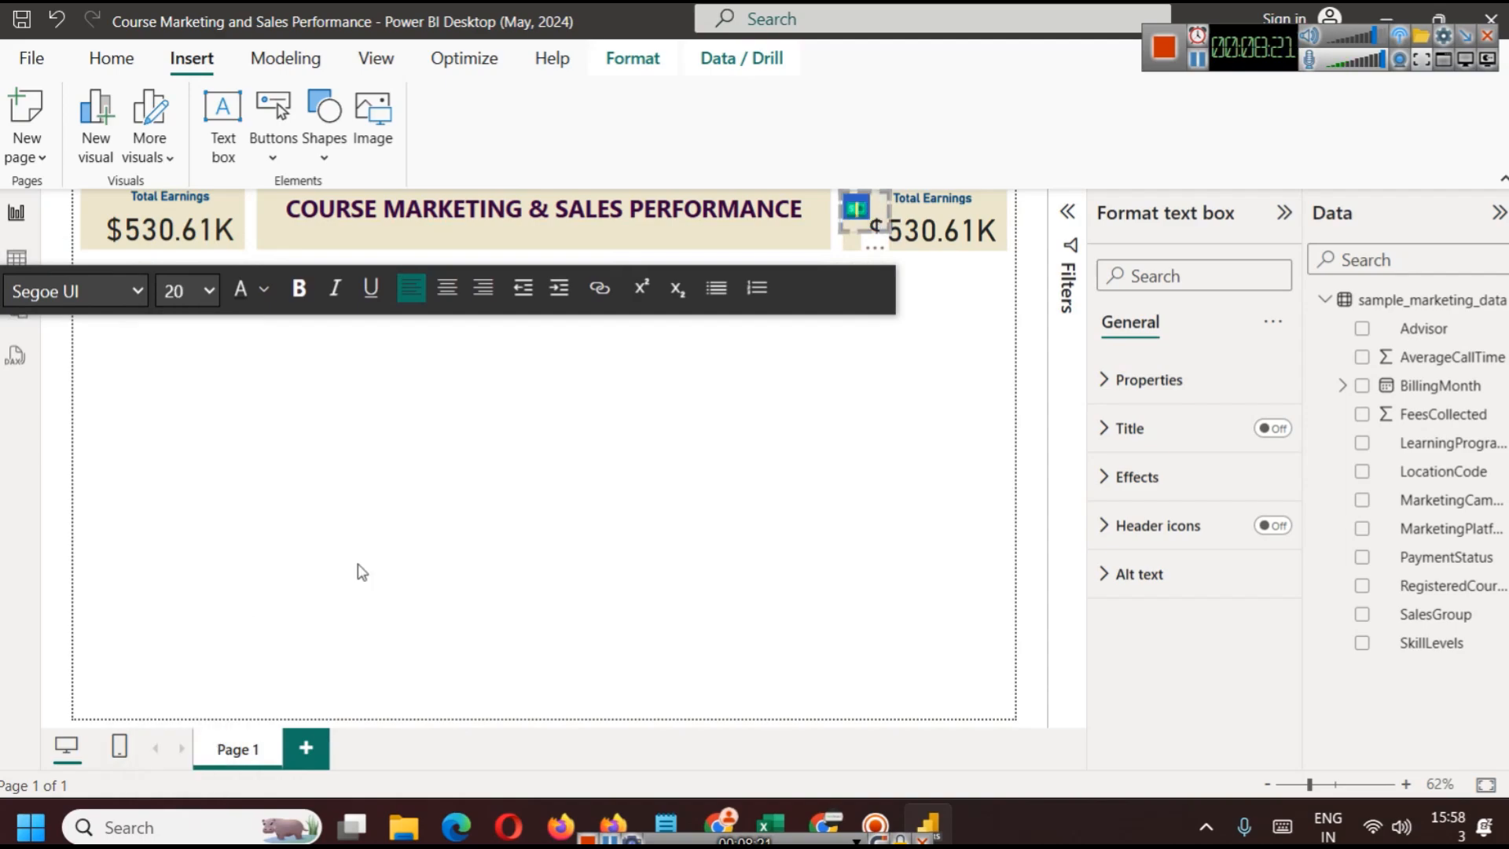
{"action": "left_click", "coordinate": [936, 515]}
{"action": "left_click", "coordinate": [880, 232]}
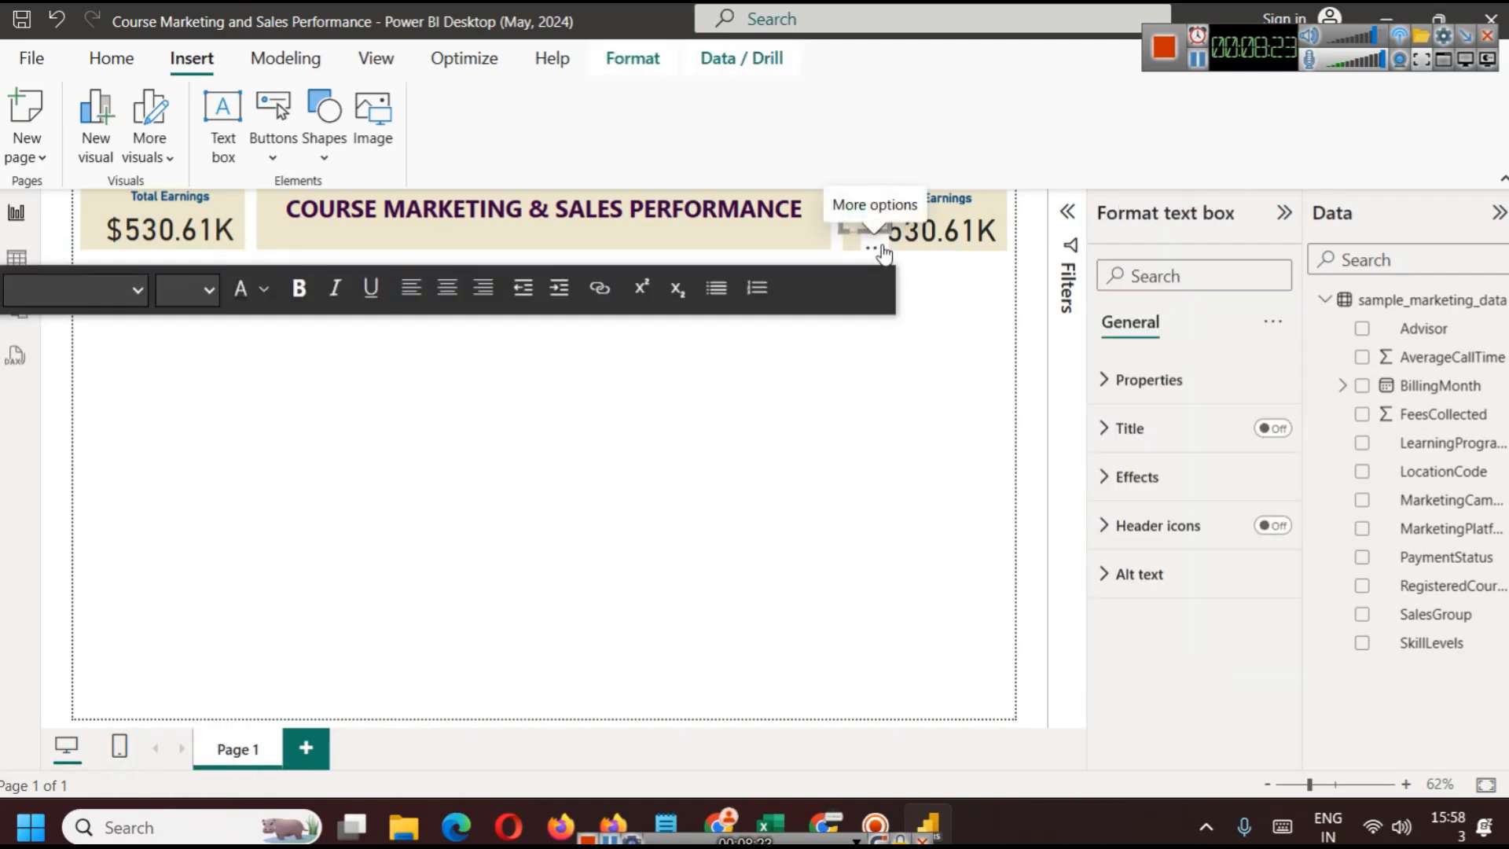
{"action": "left_click", "coordinate": [862, 229]}
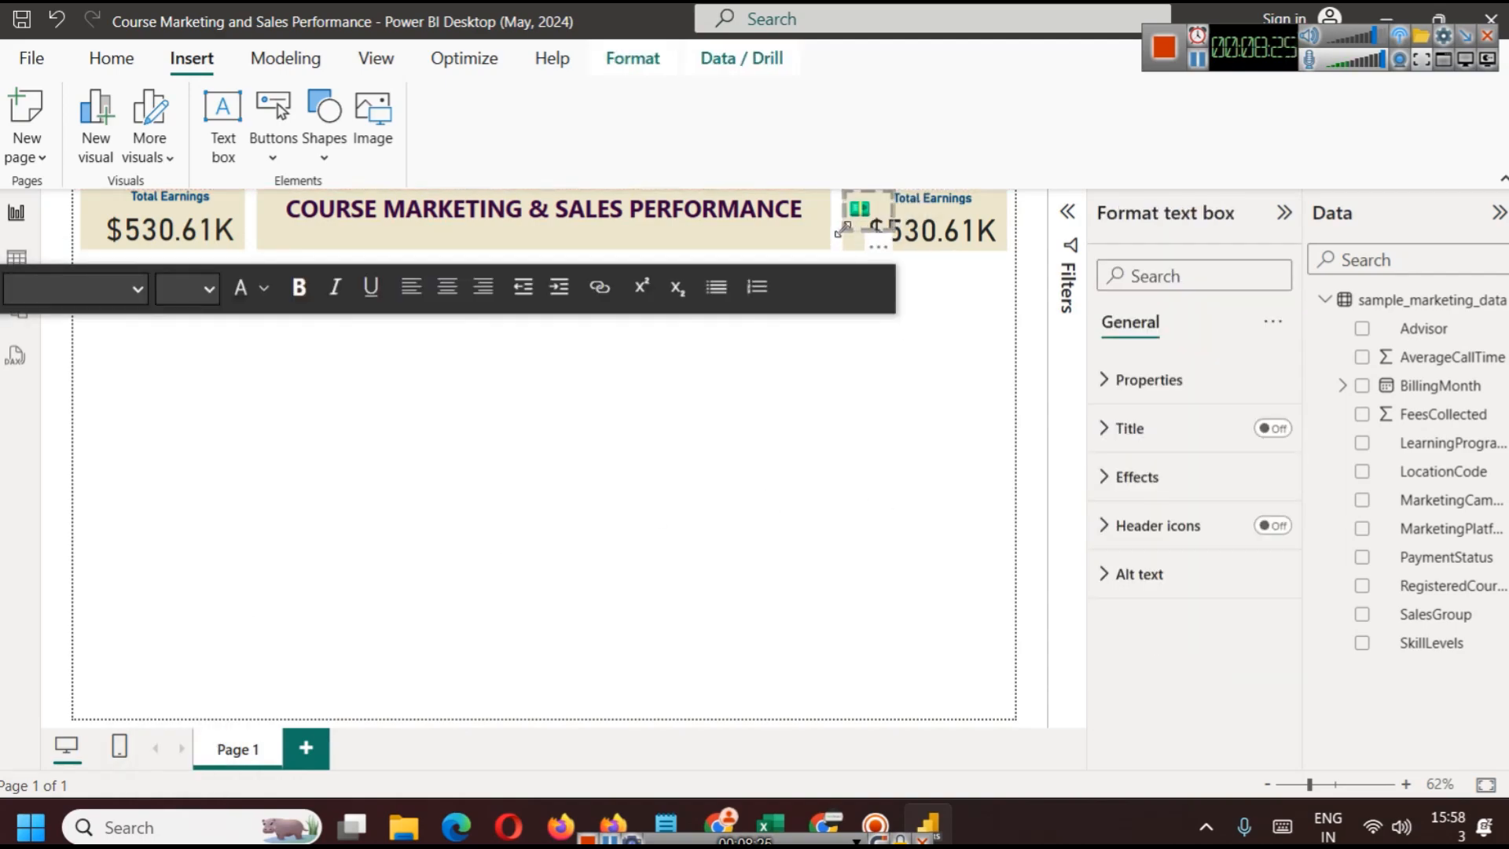
{"action": "left_click", "coordinate": [920, 430]}
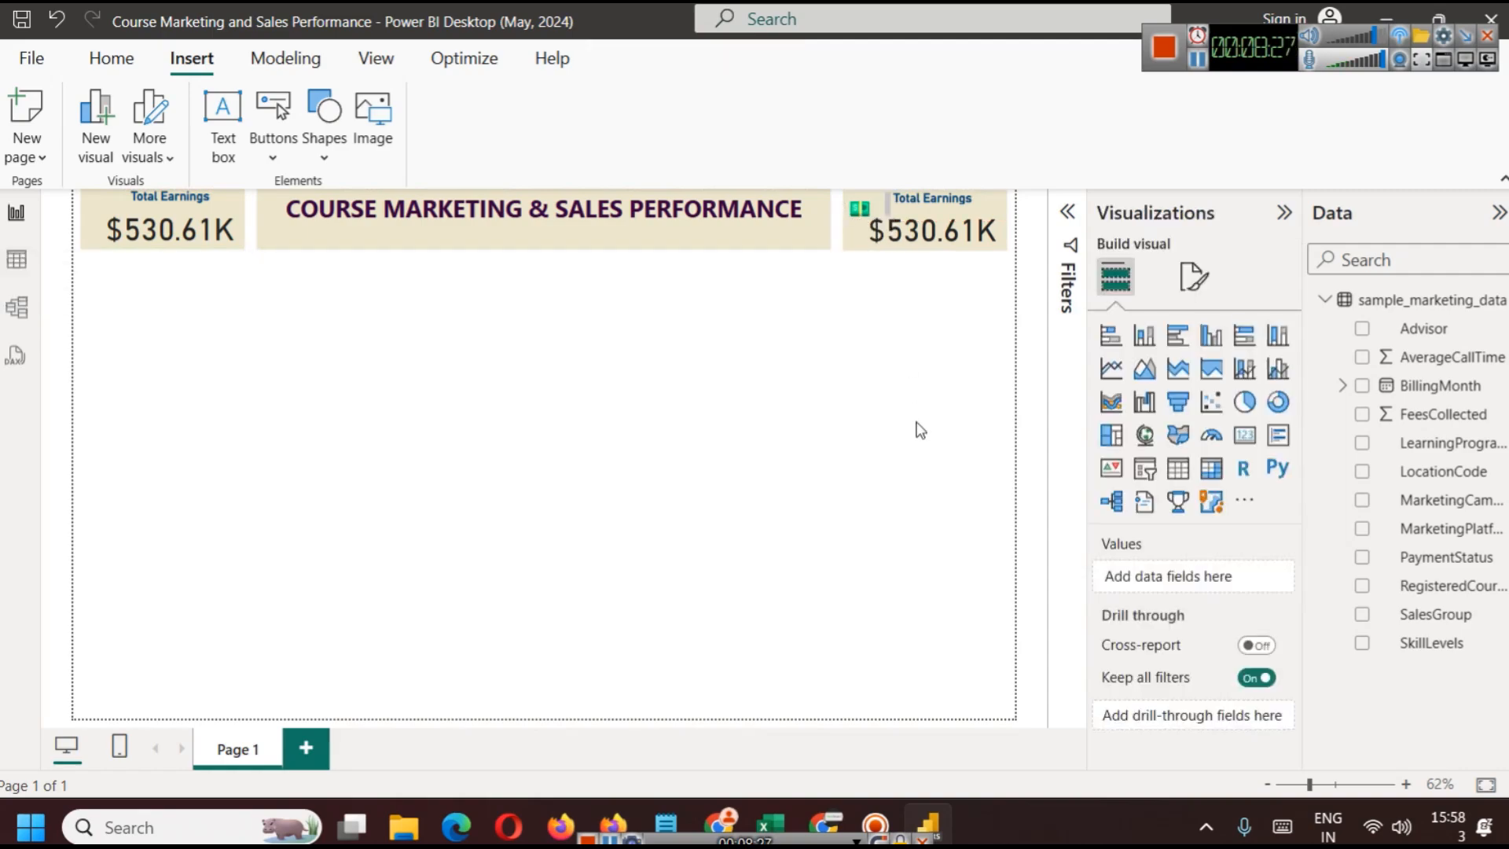
Show the filters of the Total Earnings card right of the banner and check the PaymentStatus column's distinct values in the data table
{"action": "left_click", "coordinate": [878, 206]}
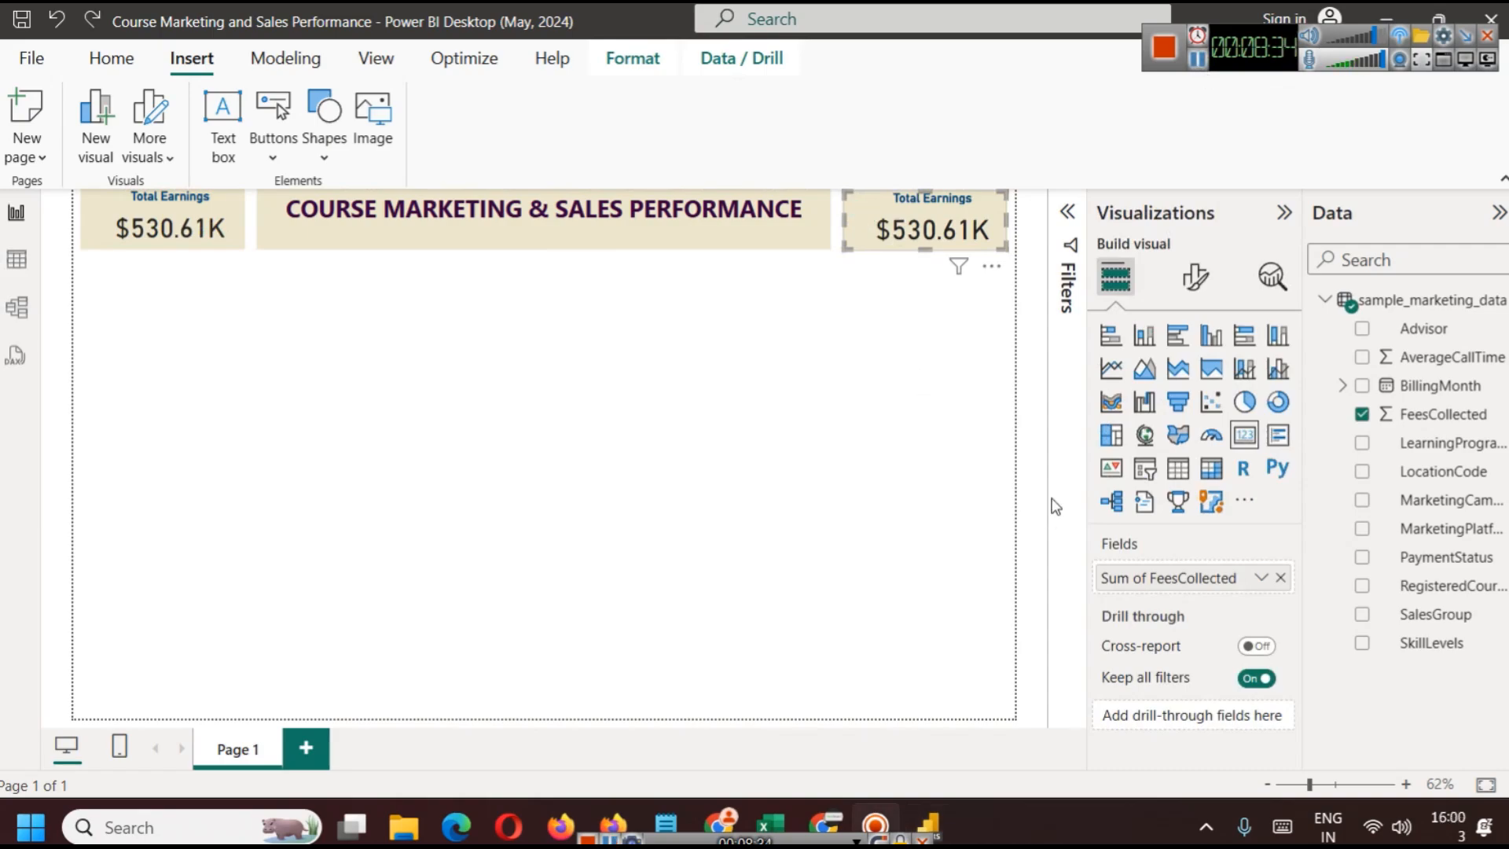
{"action": "left_click", "coordinate": [1067, 213]}
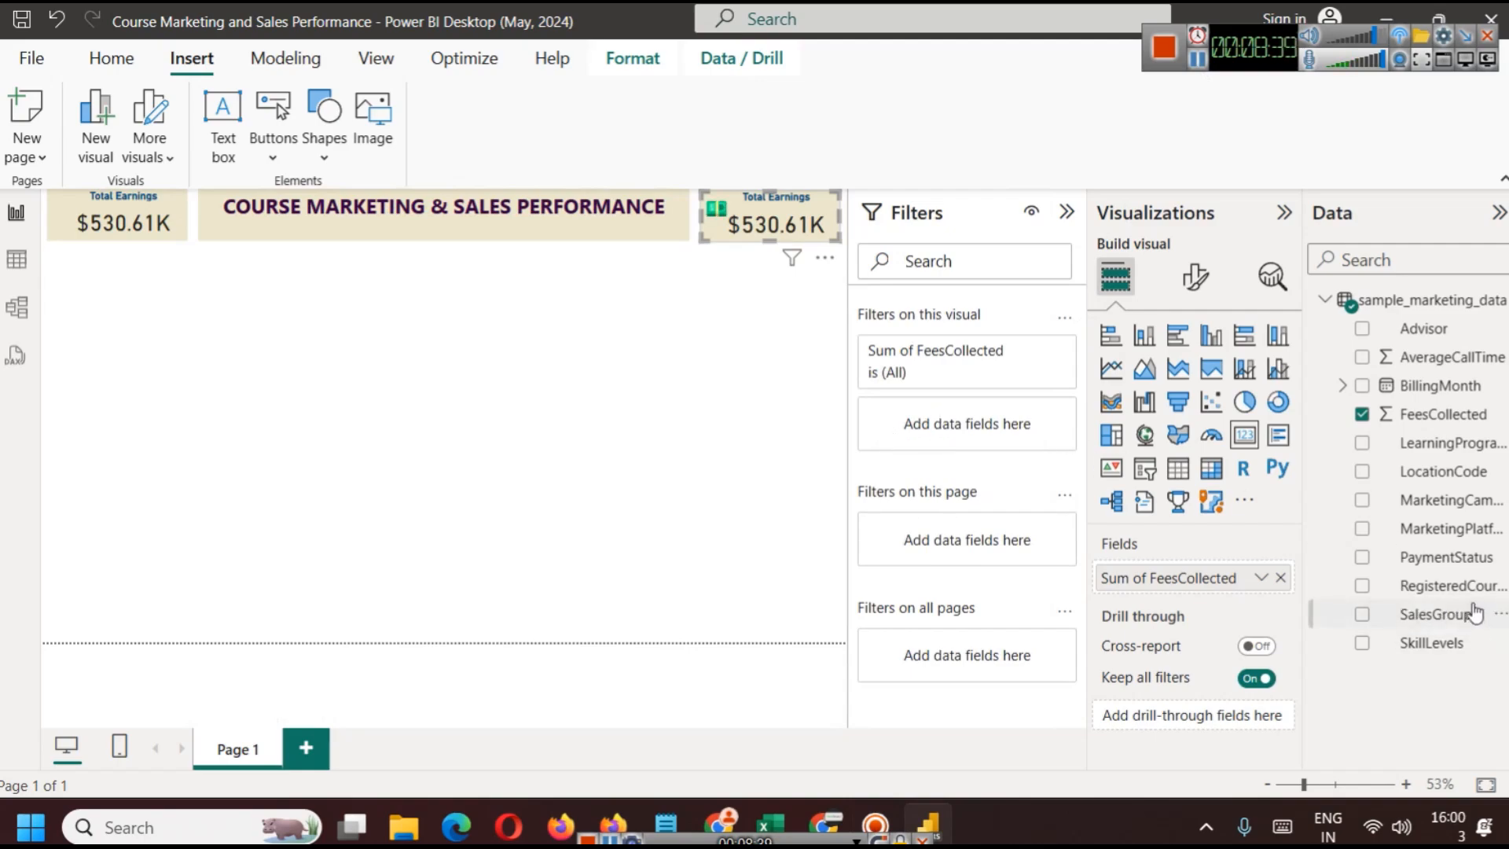
{"action": "left_click", "coordinate": [16, 259]}
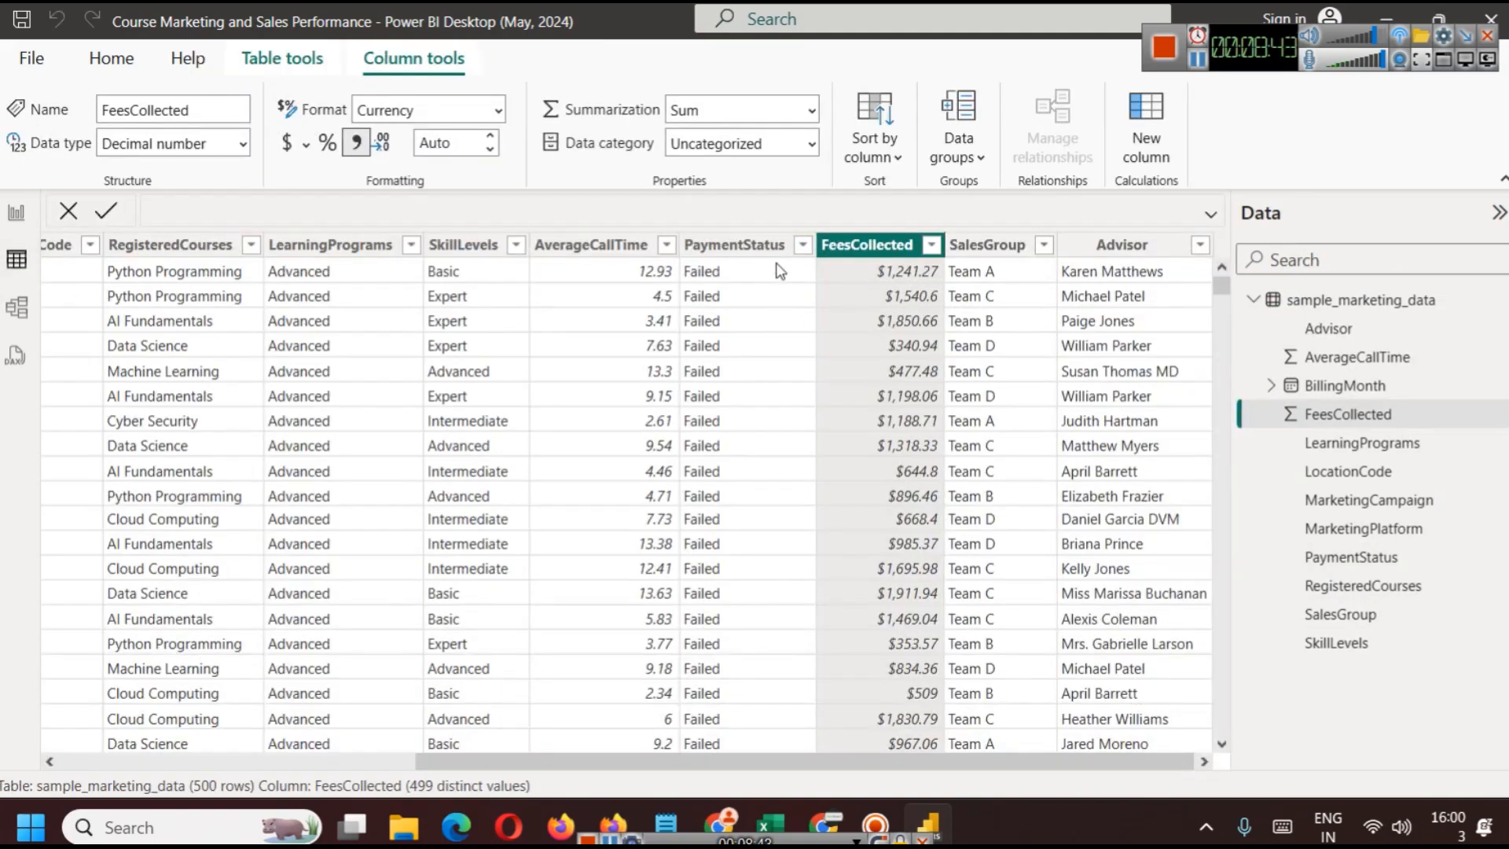
{"action": "left_click", "coordinate": [803, 245]}
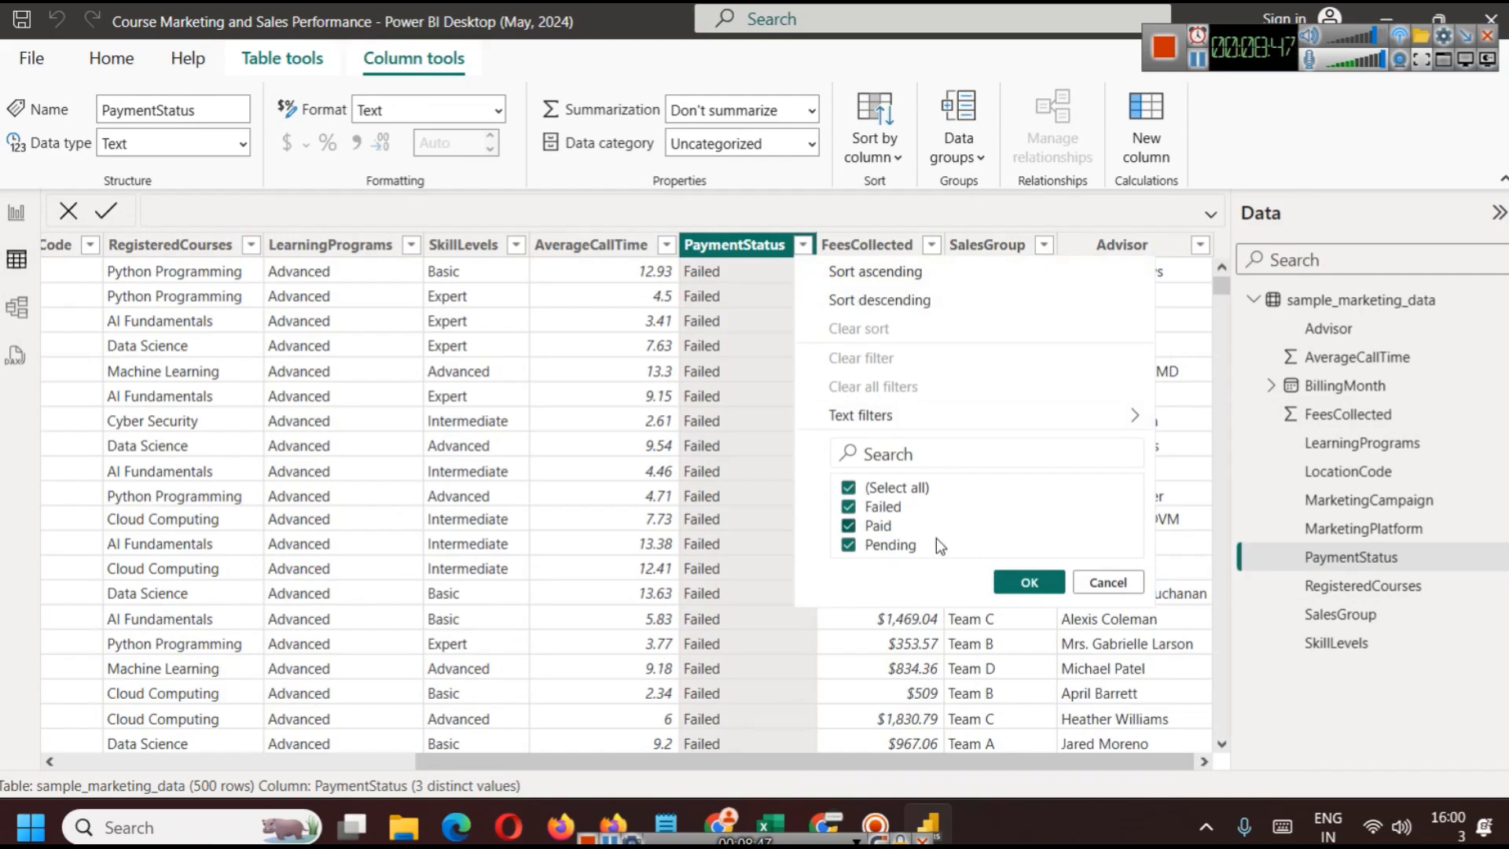
{"action": "left_click", "coordinate": [1108, 582]}
{"action": "left_click", "coordinate": [17, 212]}
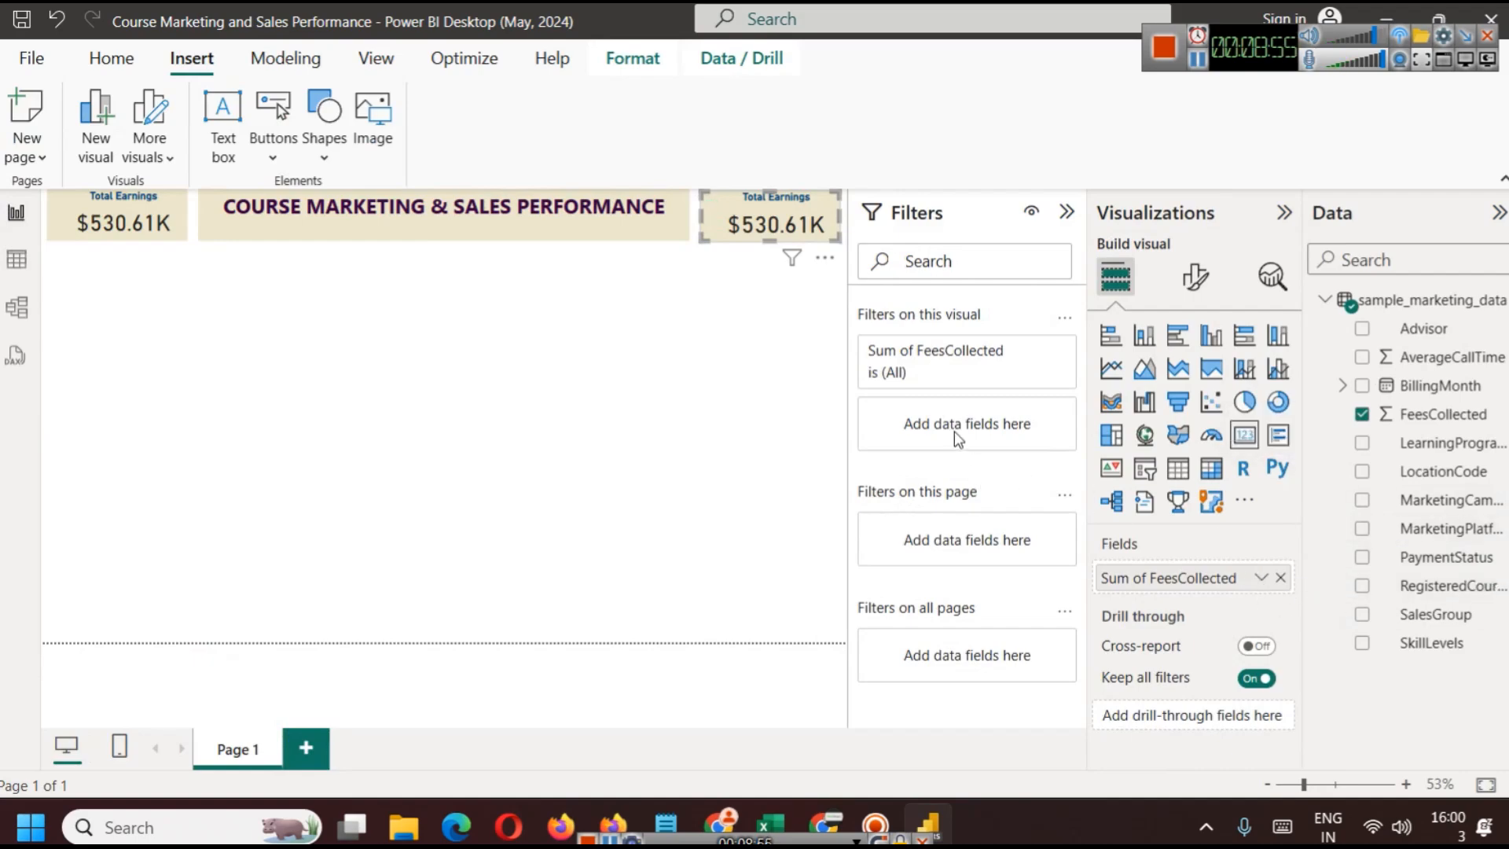
Filter the Total Earnings card right of the banner by PaymentStatus, keeping only Paid
{"action": "left_click", "coordinate": [1395, 253]}
{"action": "type", "text": "pay"}
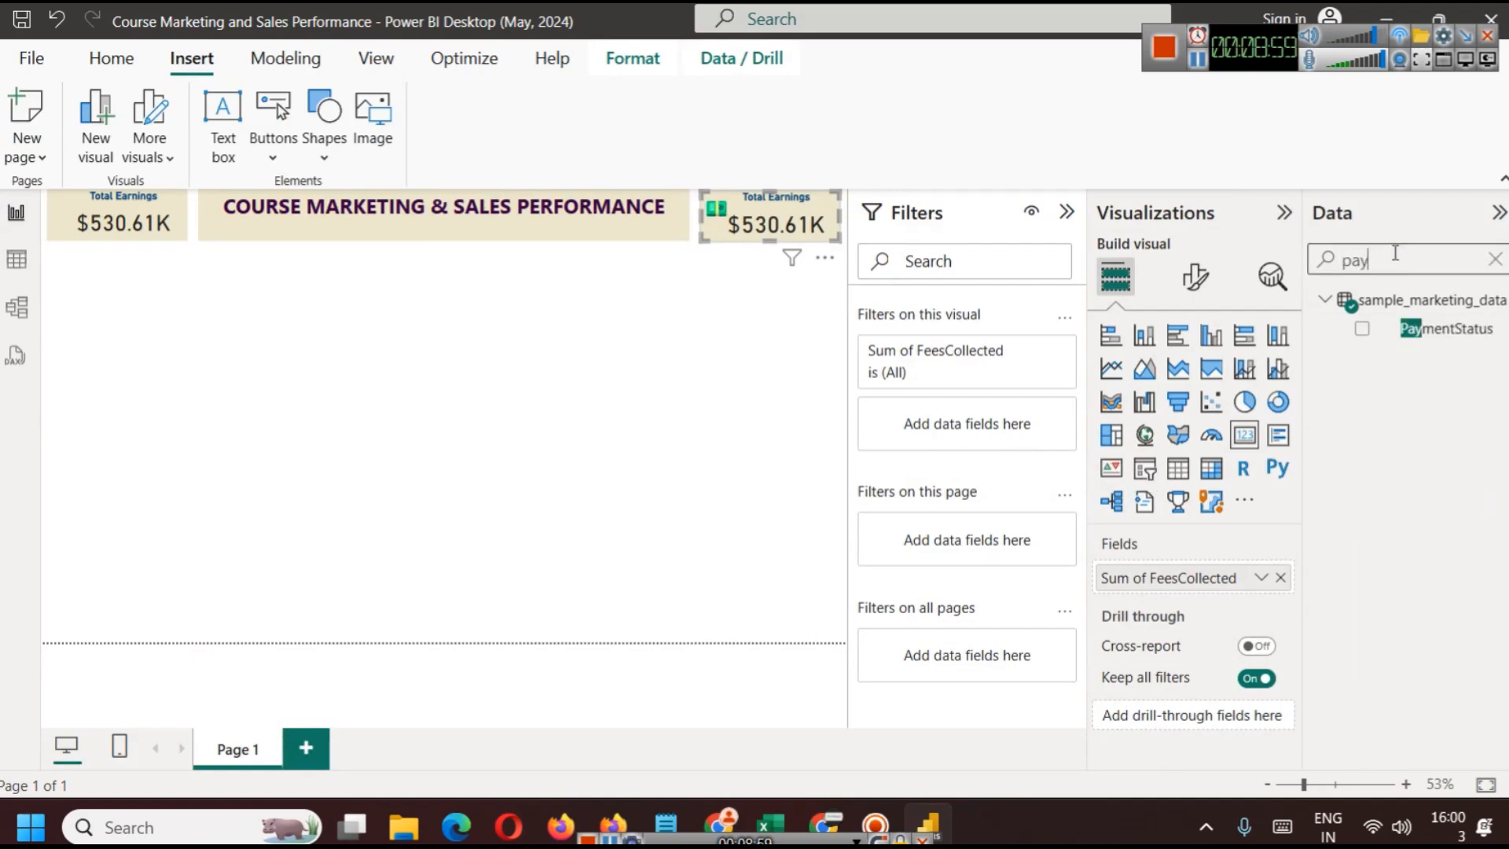
{"action": "left_click_drag", "start_coordinate": [1452, 334], "coordinate": [943, 438]}
{"action": "left_click", "coordinate": [885, 549]}
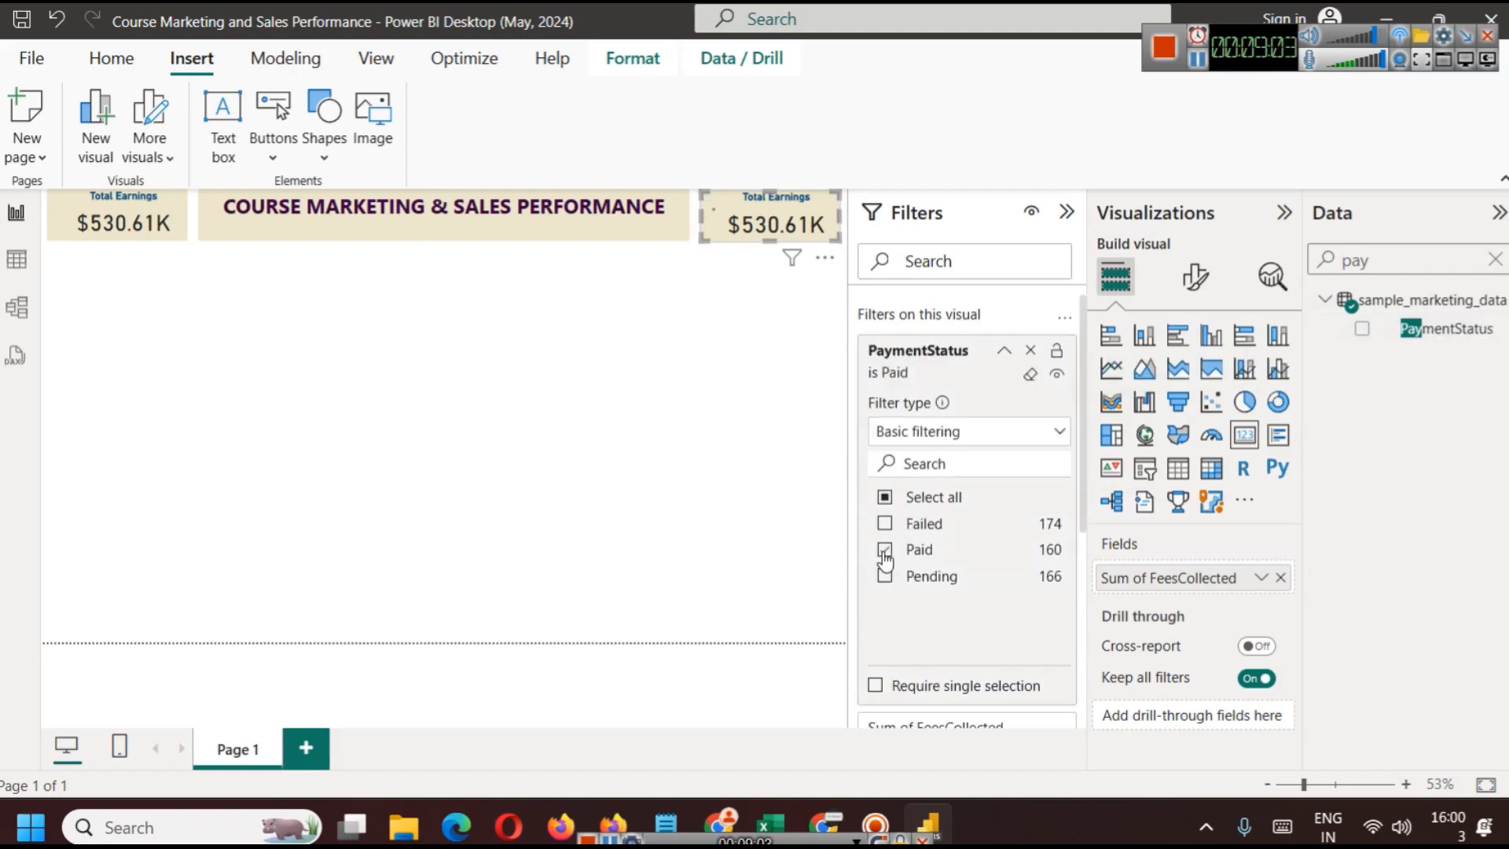
{"action": "left_click", "coordinate": [729, 511]}
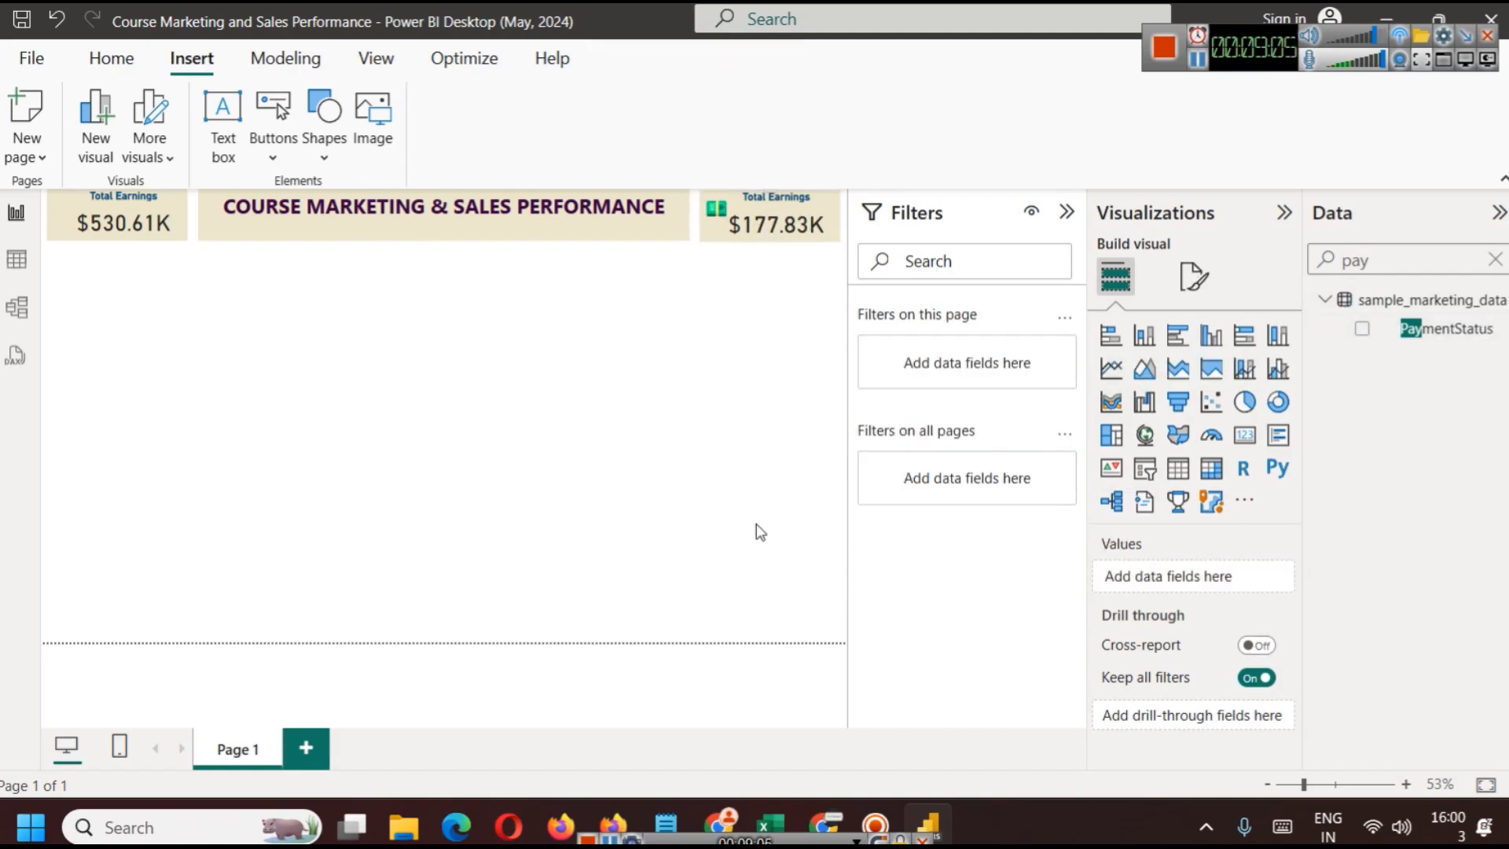
{"action": "left_click", "coordinate": [1066, 211]}
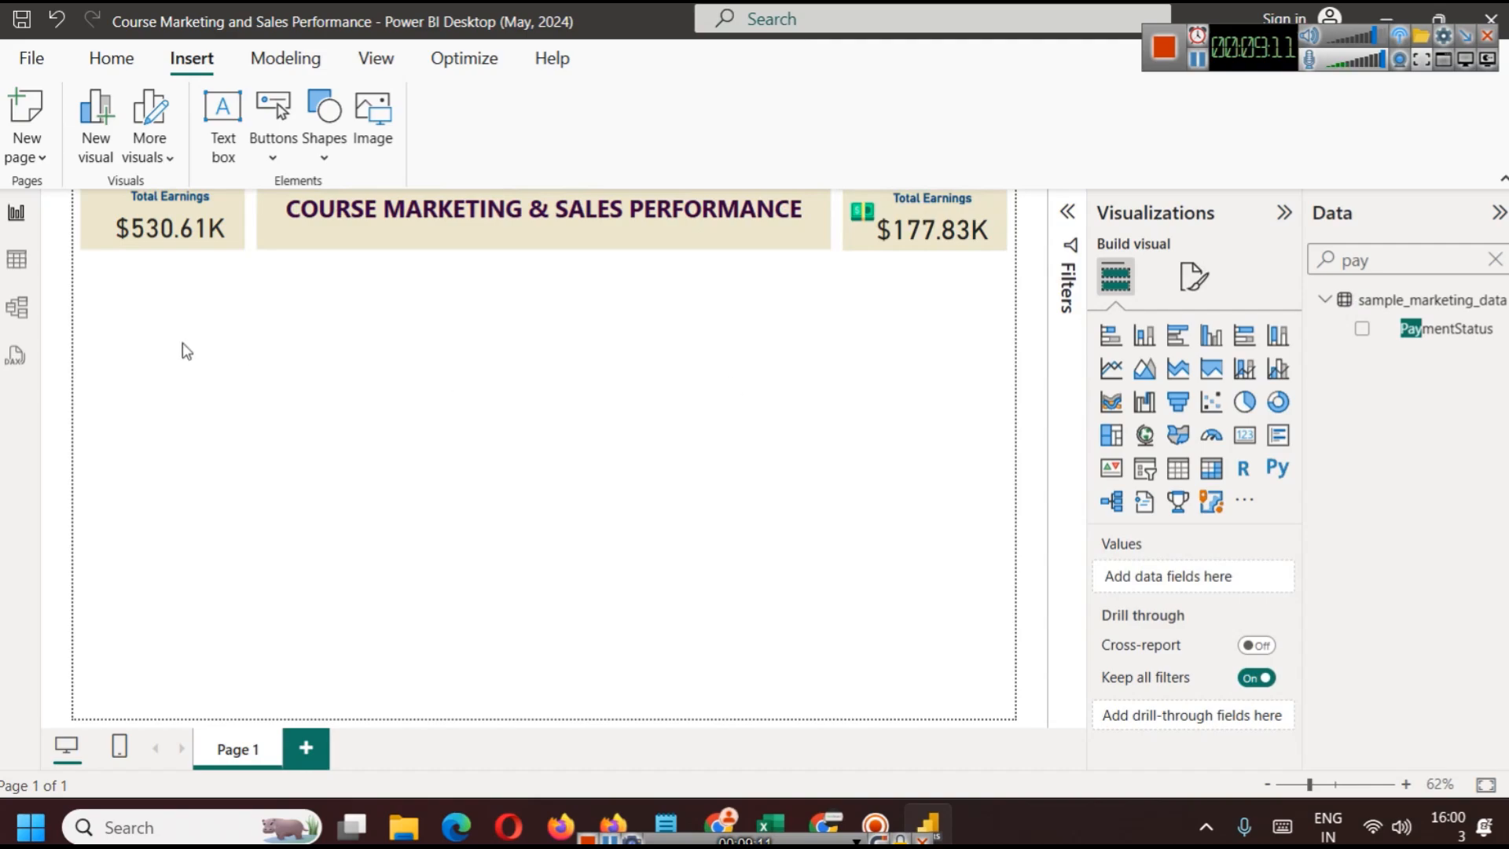
Change the title of the copied card left of the banner to "Enrolled Courses"
{"action": "left_click", "coordinate": [175, 226]}
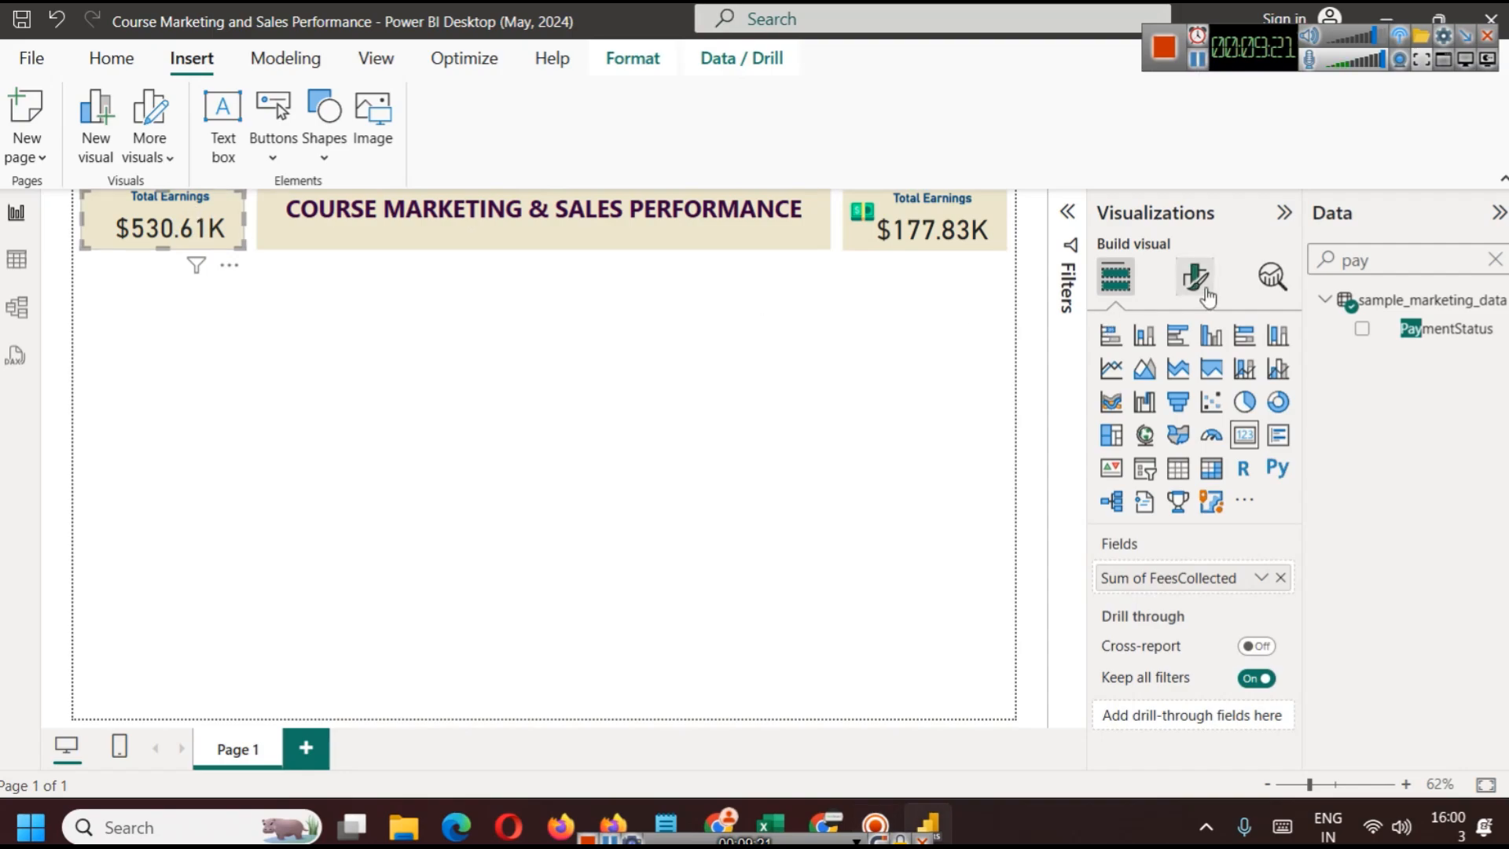
{"action": "left_click", "coordinate": [1207, 296]}
{"action": "left_click", "coordinate": [1199, 386]}
{"action": "left_click", "coordinate": [1138, 487]}
{"action": "triple_click", "coordinate": [1171, 602]}
{"action": "type", "text": "Enrolle"}
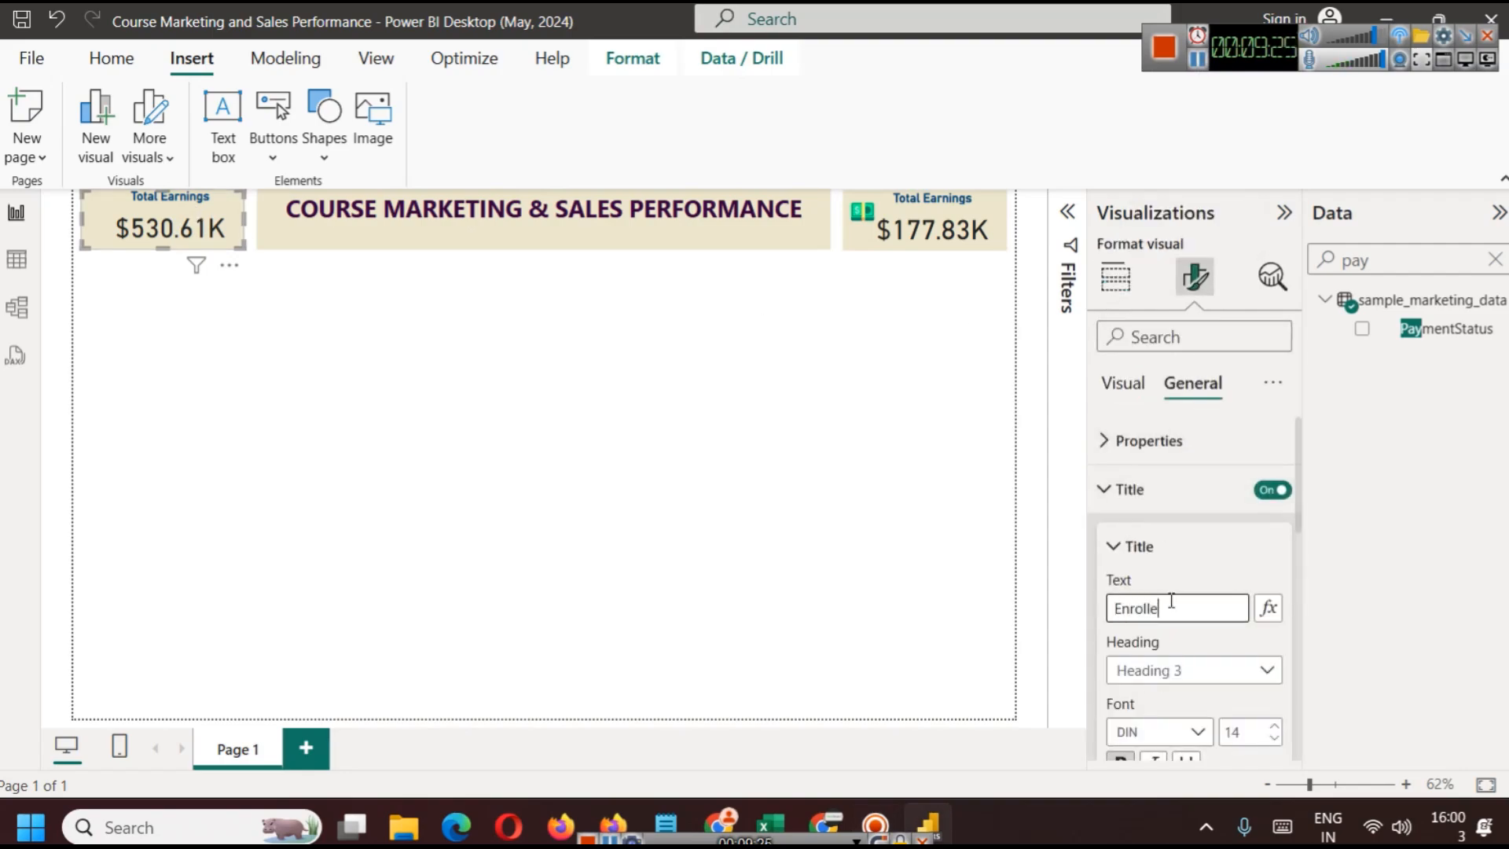
{"action": "type", "text": "d Courses"}
{"action": "left_click", "coordinate": [864, 519]}
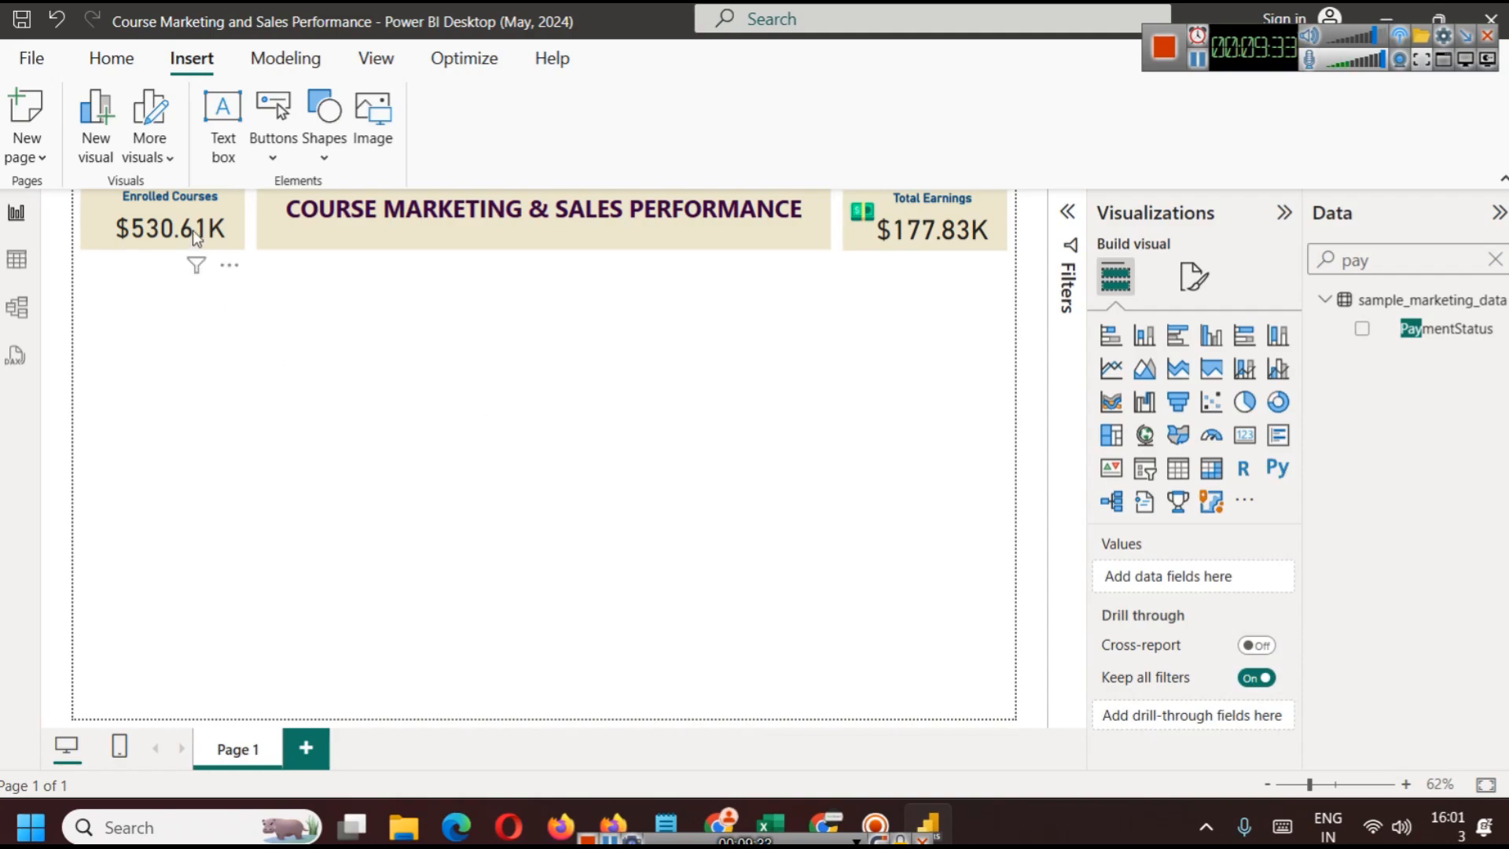
Clear the field search and create the measure Enrolled Courses = COUNTROWS(sample_marketing_data)
{"action": "left_click", "coordinate": [1494, 259]}
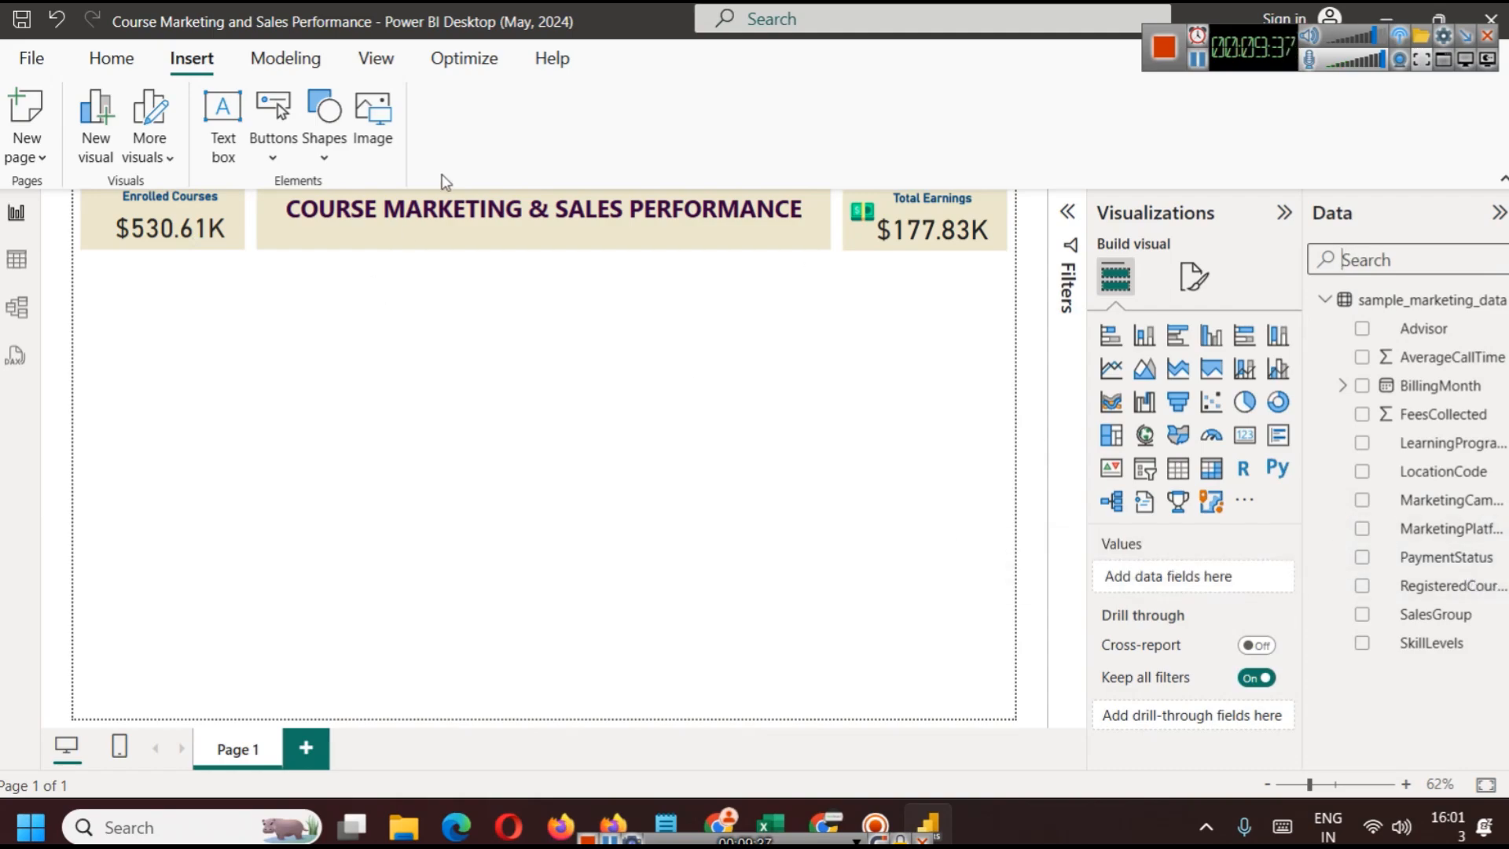
{"action": "left_click", "coordinate": [302, 60]}
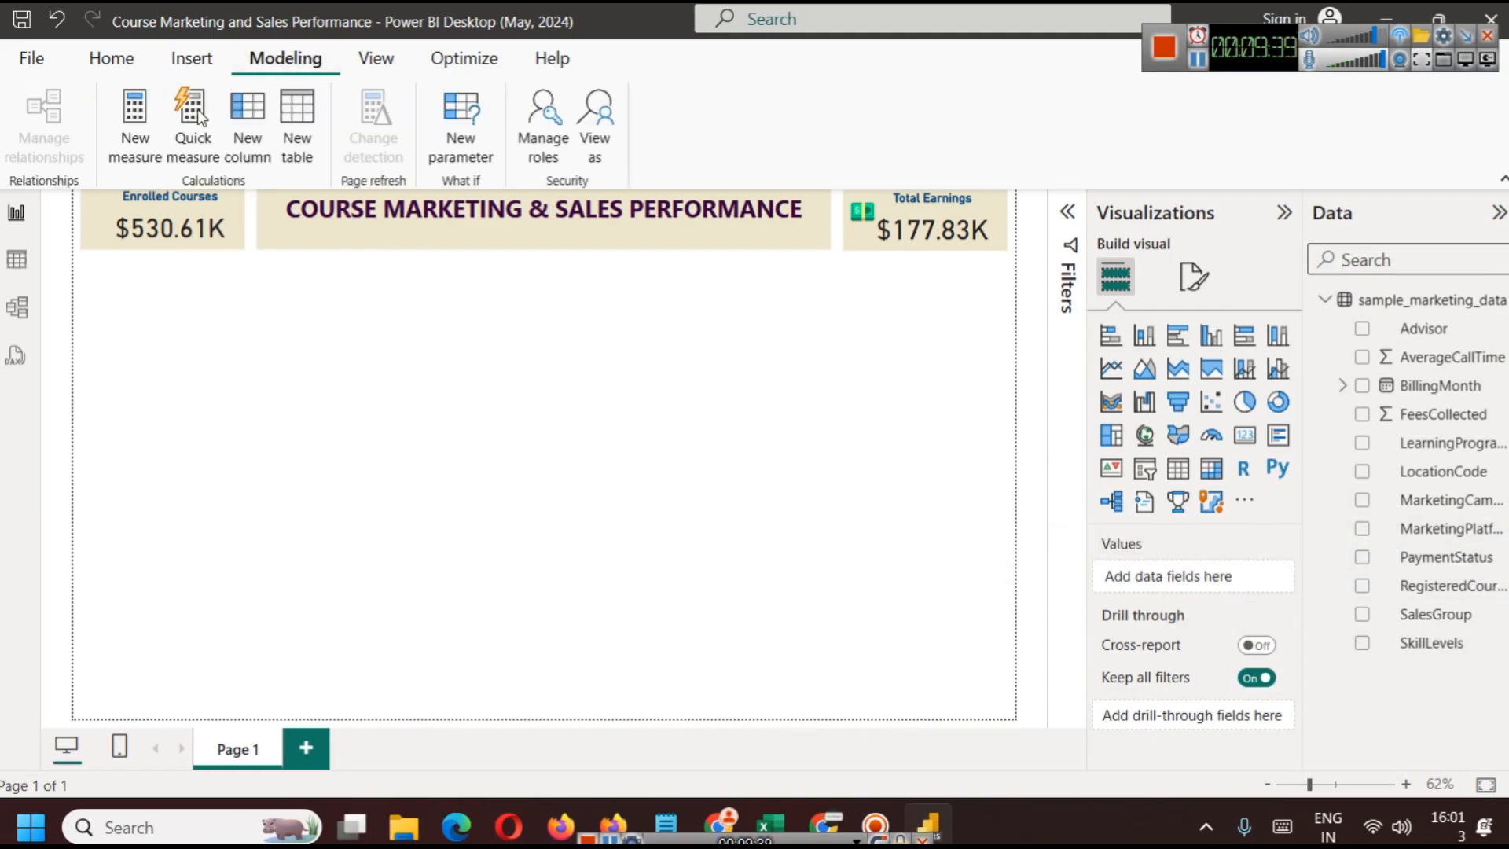
{"action": "left_click", "coordinate": [125, 134]}
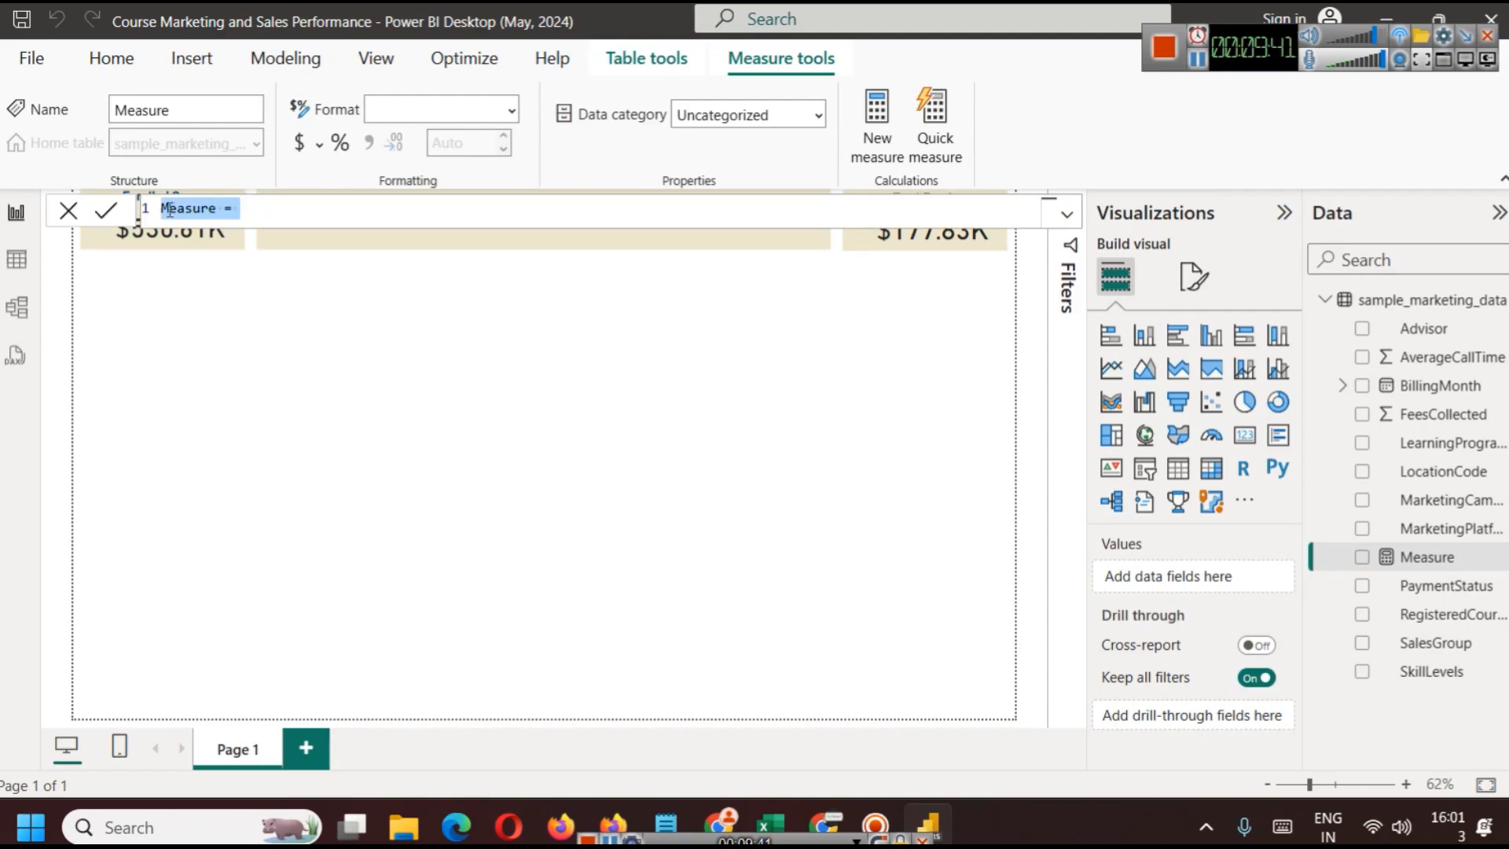
{"action": "type", "text": "Enrolled Courses = "}
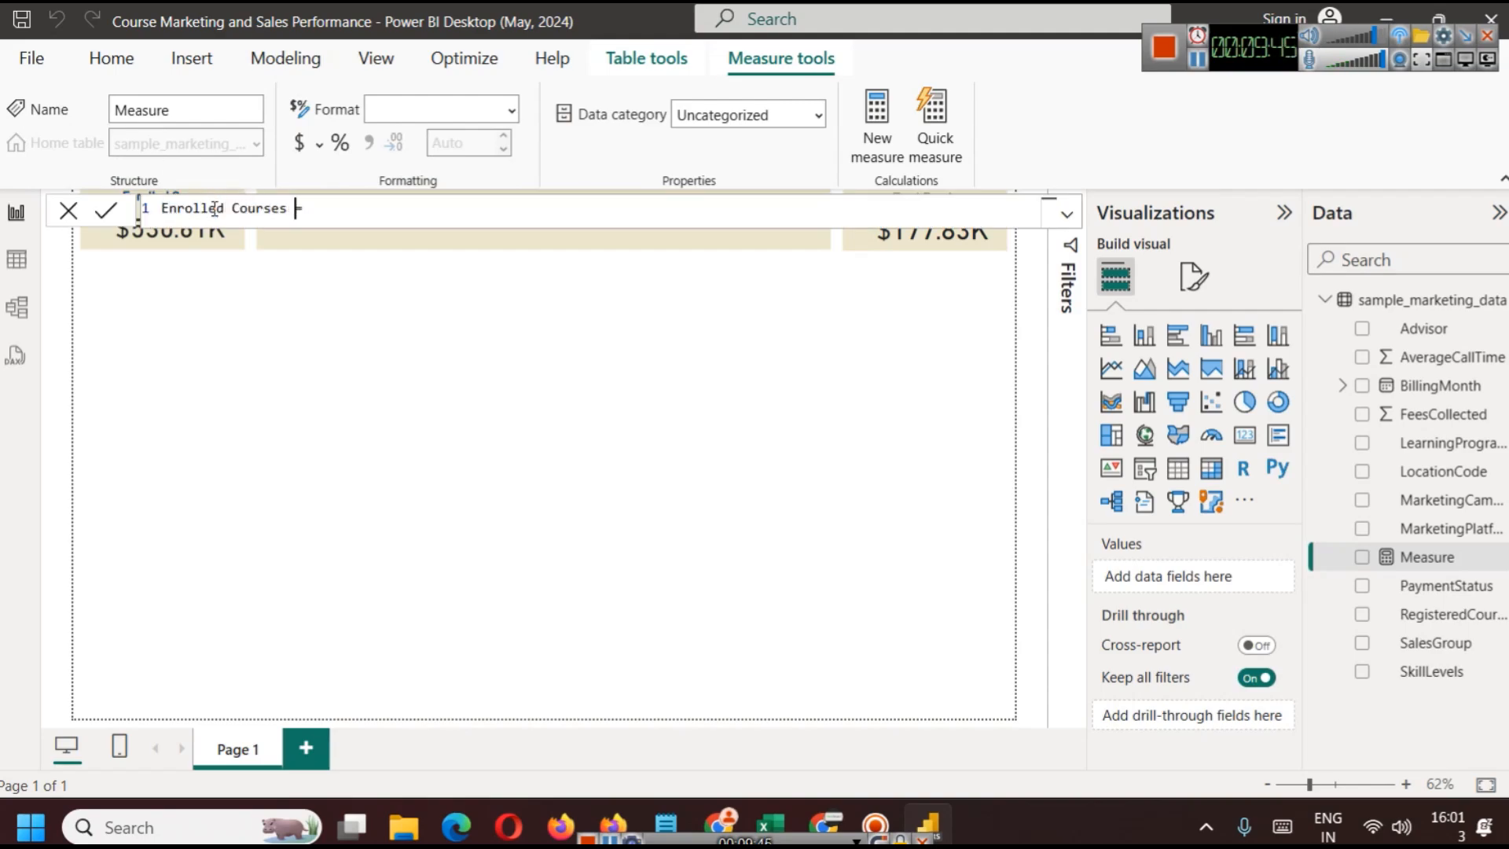
{"action": "type", "text": "COUNTROWS("}
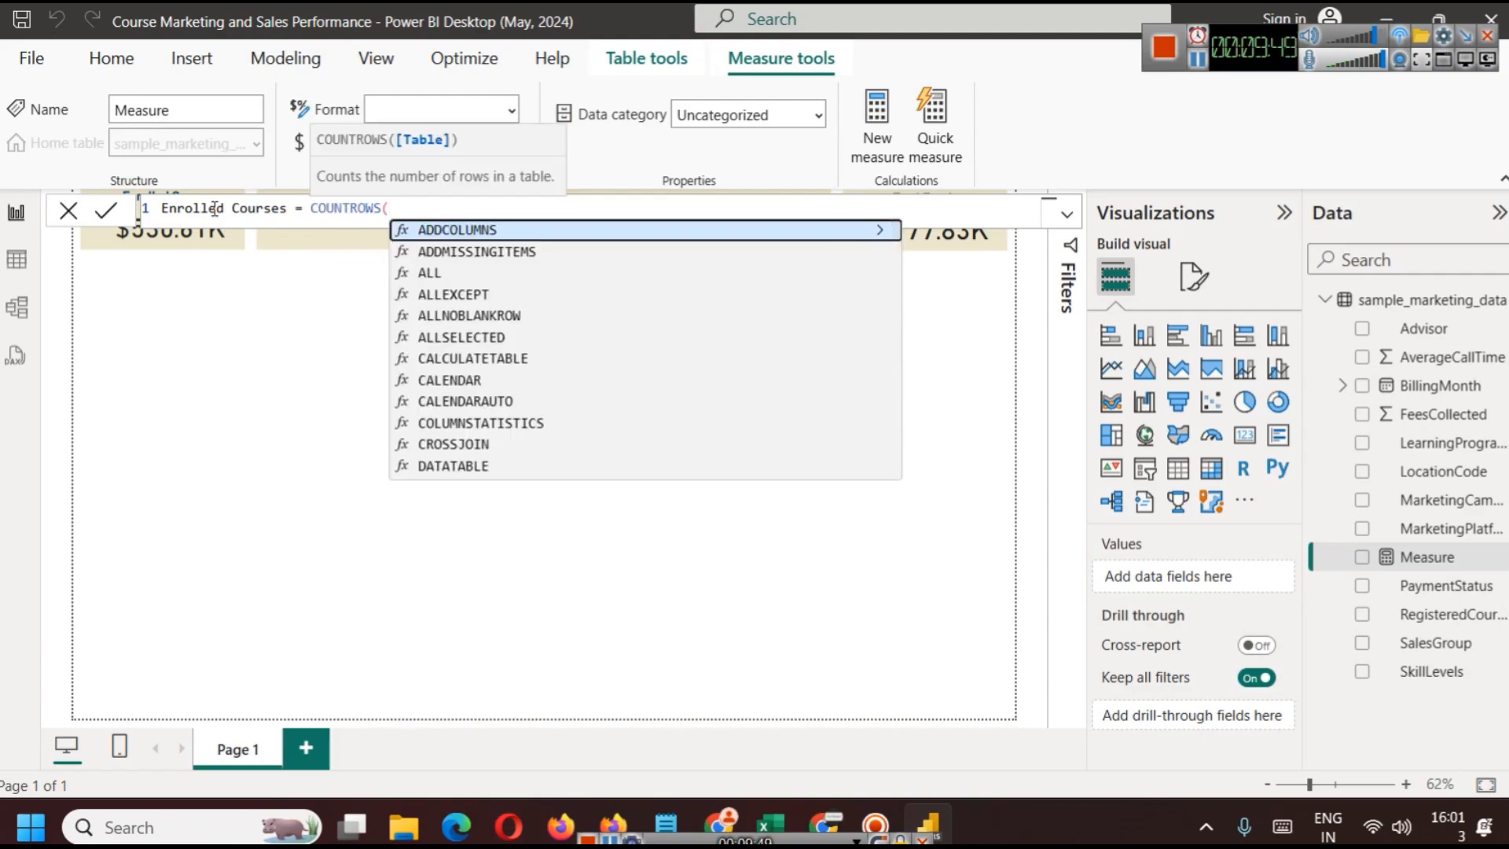
{"action": "type", "text": "sam"}
{"action": "key", "text": "Down"}
{"action": "key", "text": "Down"}
{"action": "key", "text": "Tab"}
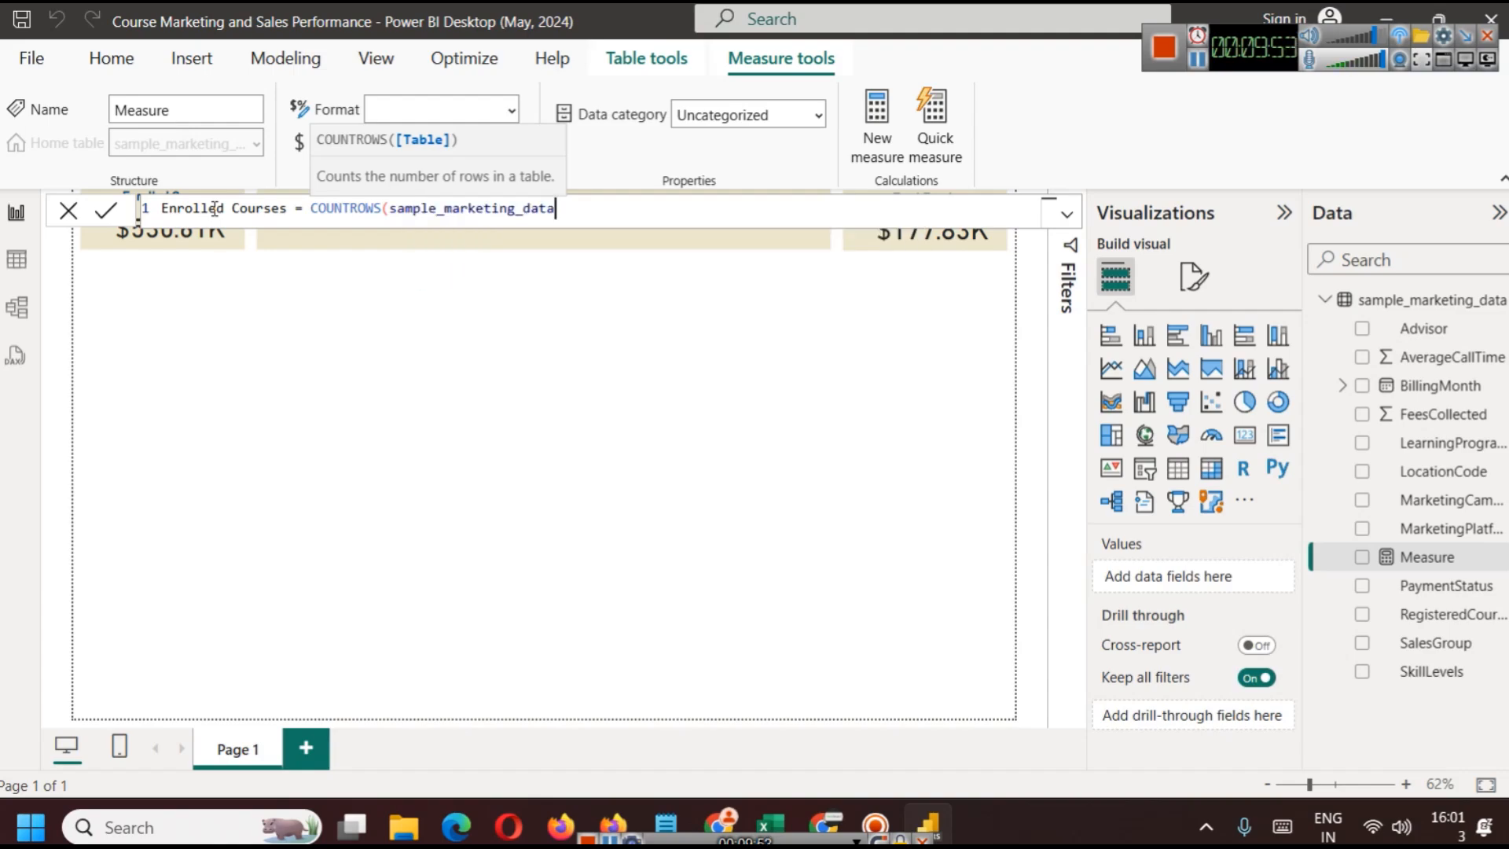
{"action": "type", "text": ")"}
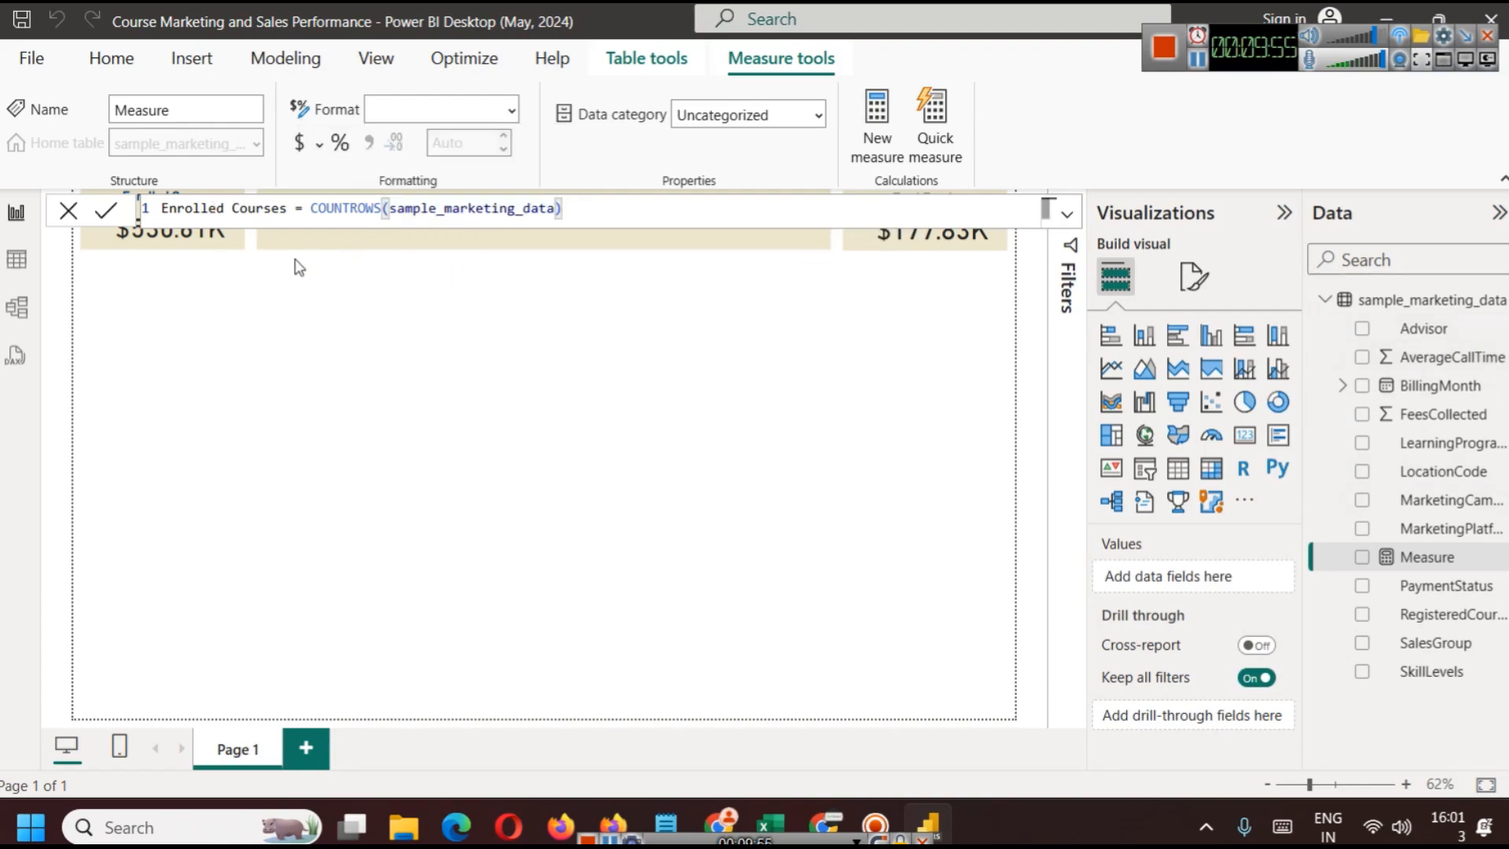
{"action": "left_click", "coordinate": [110, 208]}
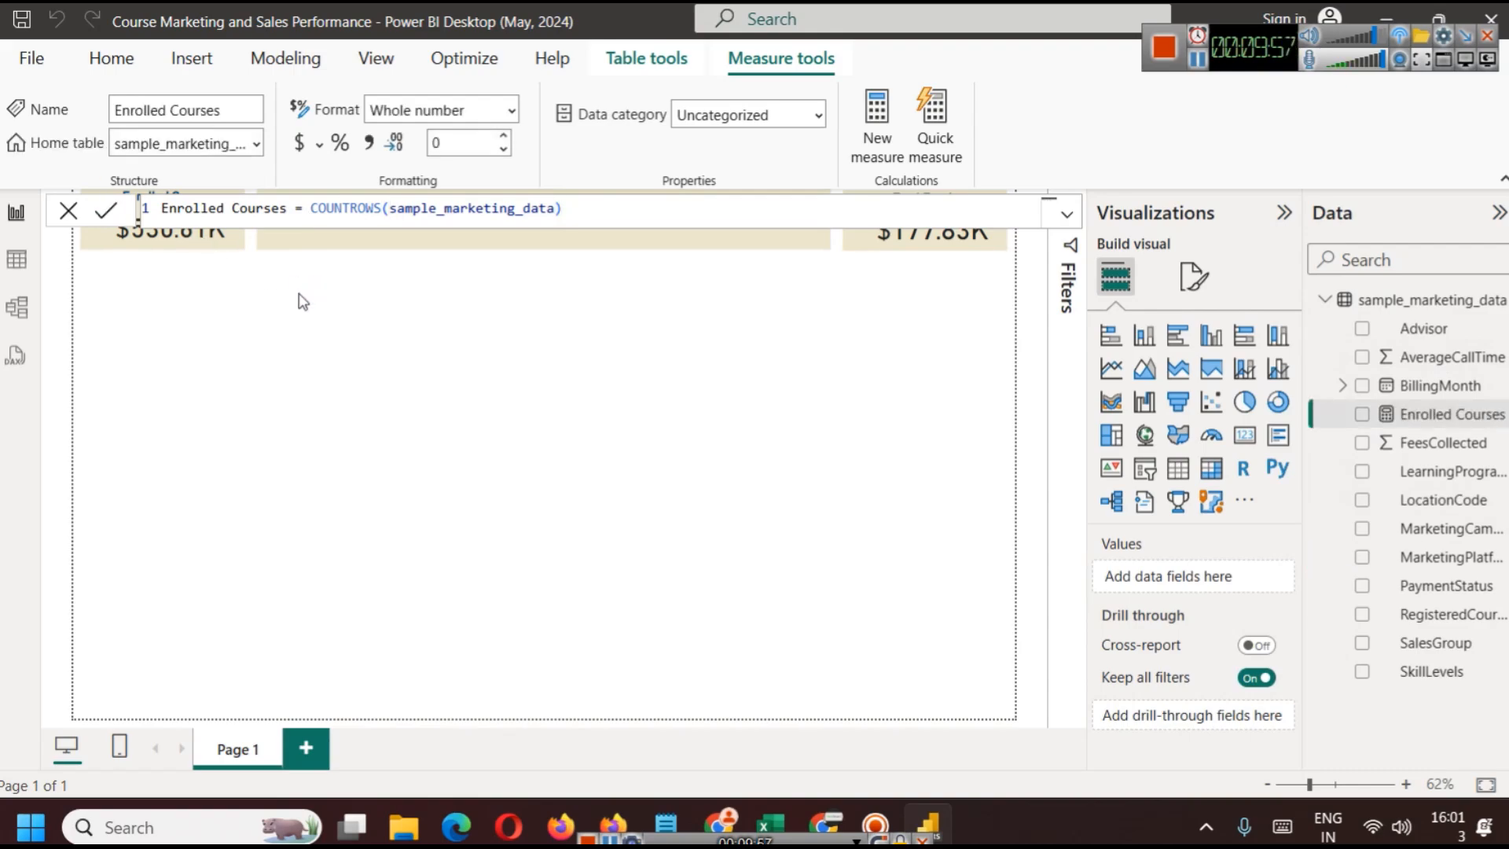
Replace the field in the Enrolled Courses card with the Enrolled Courses measure
{"action": "left_click", "coordinate": [512, 360]}
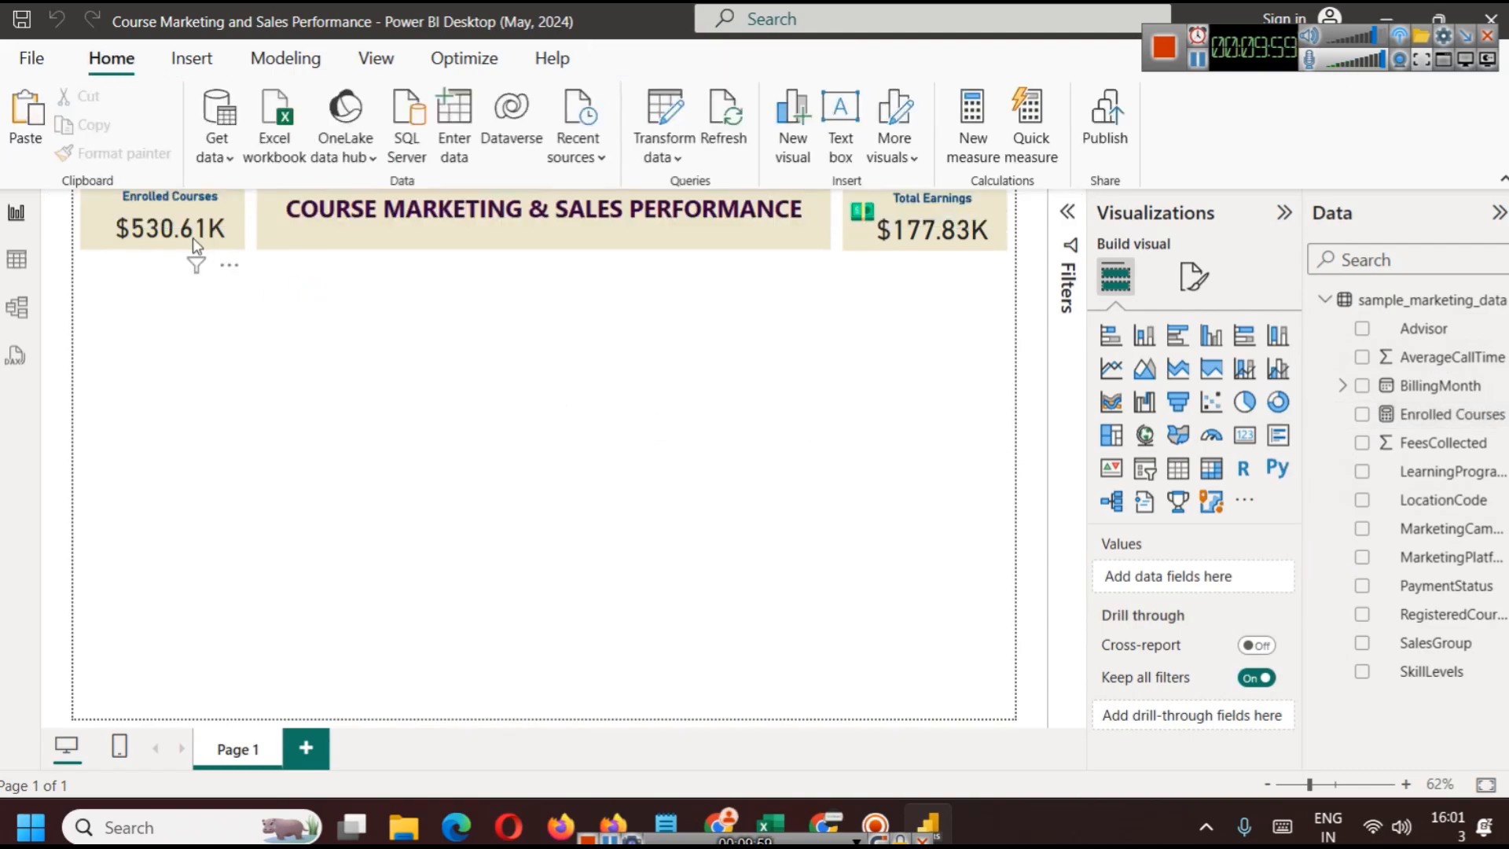
{"action": "left_click", "coordinate": [195, 232]}
{"action": "left_click", "coordinate": [1280, 578]}
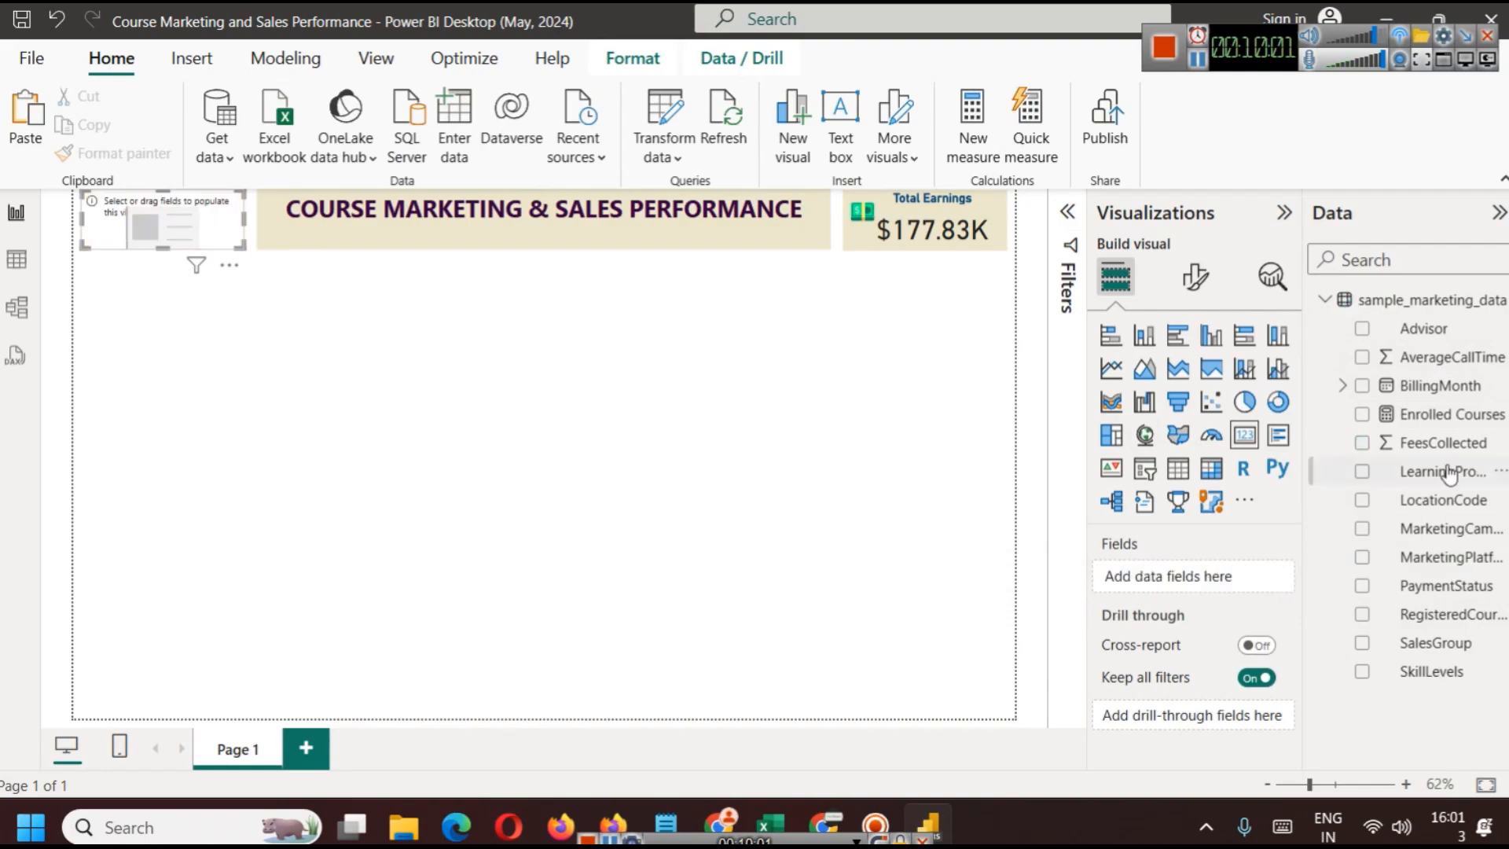
{"action": "left_click_drag", "start_coordinate": [1434, 415], "coordinate": [1207, 588]}
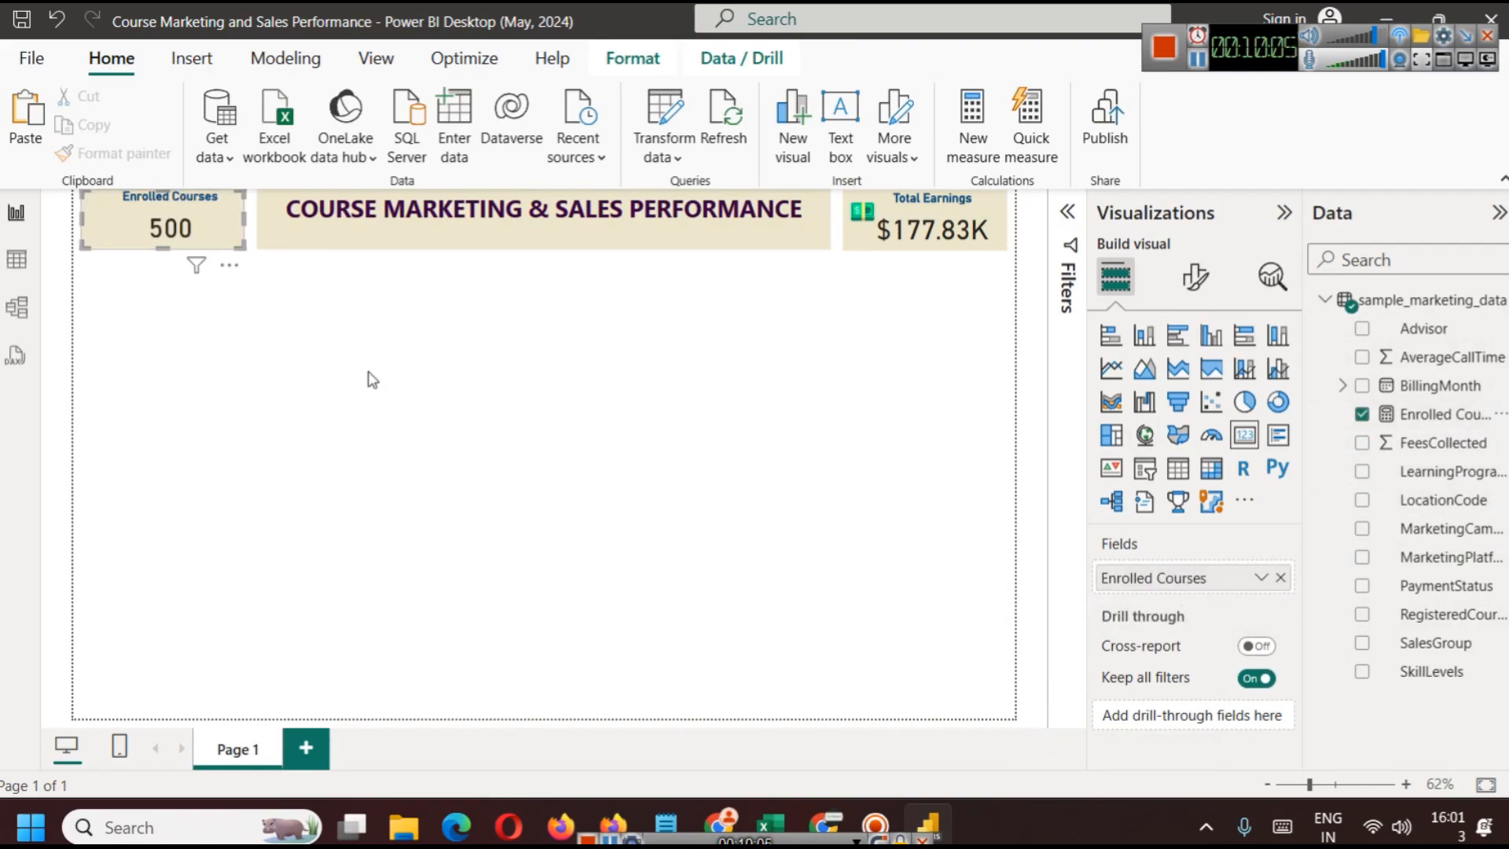
{"action": "left_click", "coordinate": [515, 425]}
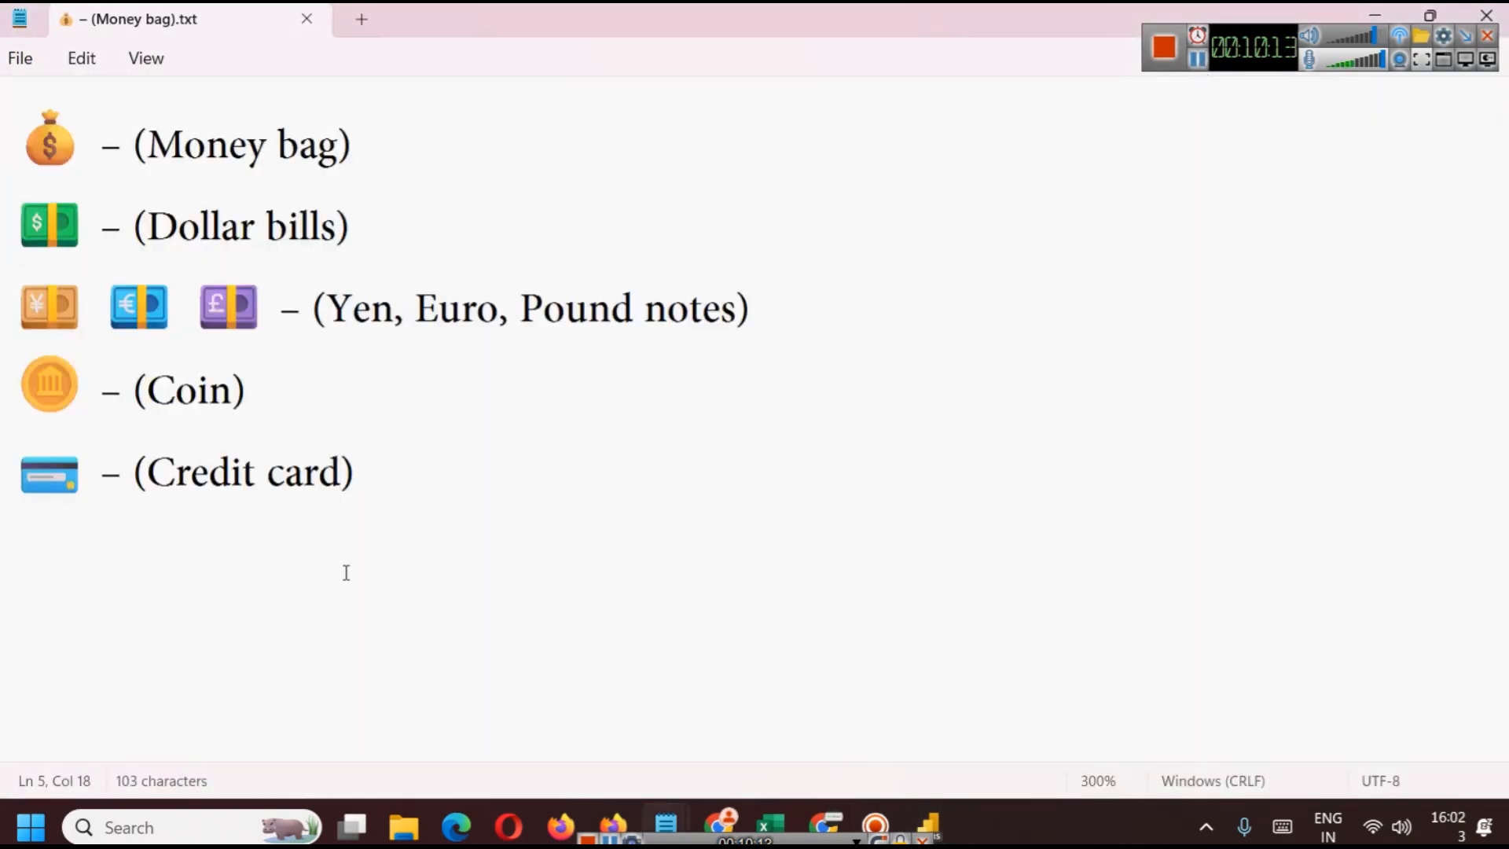
In Notepad, add the "Unicode Course & Learning Symbols" list below the currency symbols and copy the Books emoji
{"action": "key", "text": "Return"}
{"action": "key", "text": "Return"}
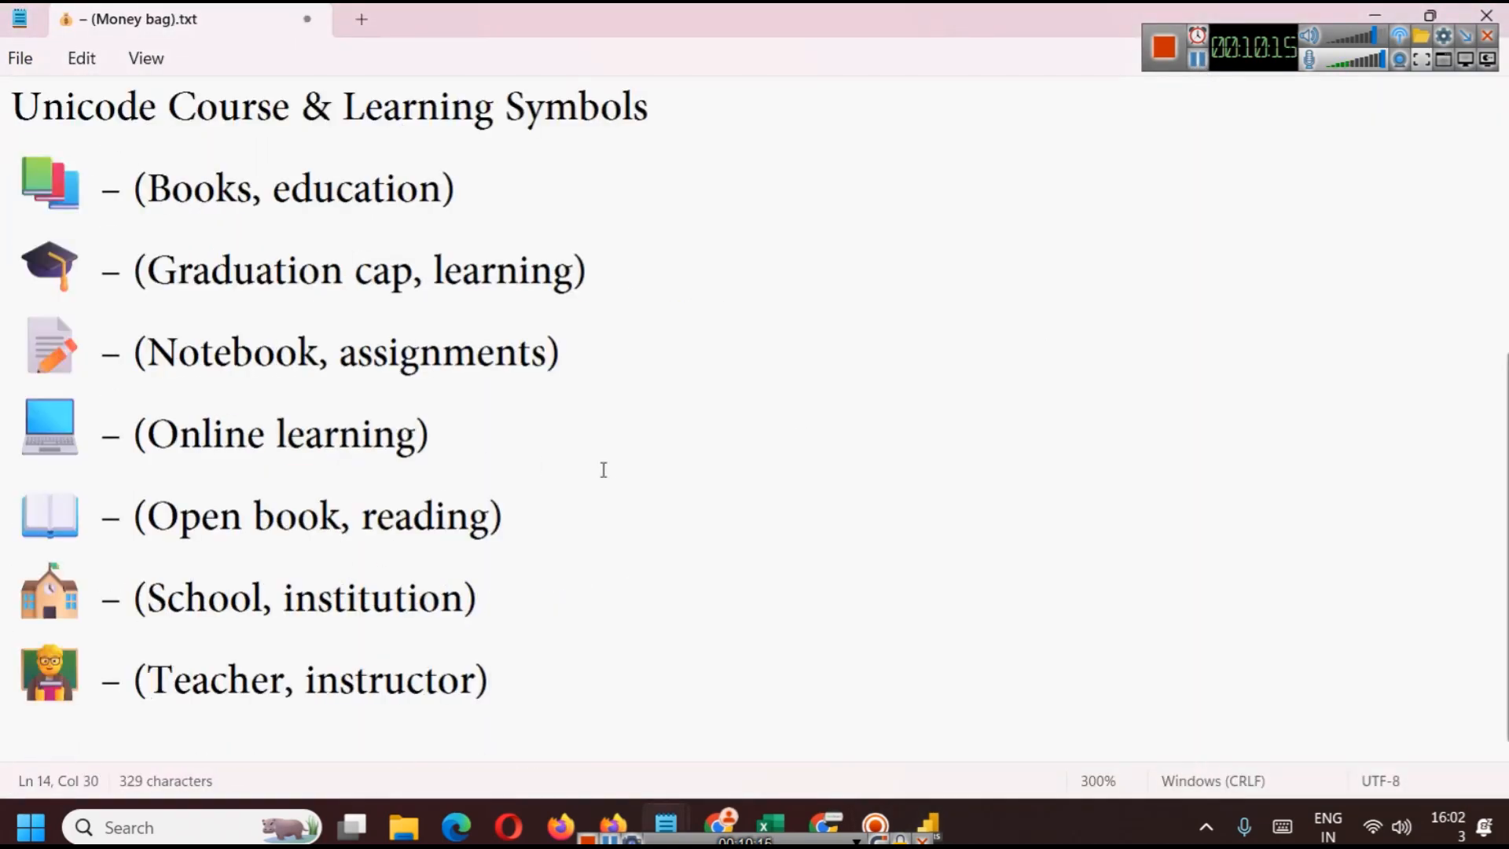
{"action": "scroll", "coordinate": [603, 470], "scroll_direction": "down", "scroll_amount": 5, "text": "ctrl"}
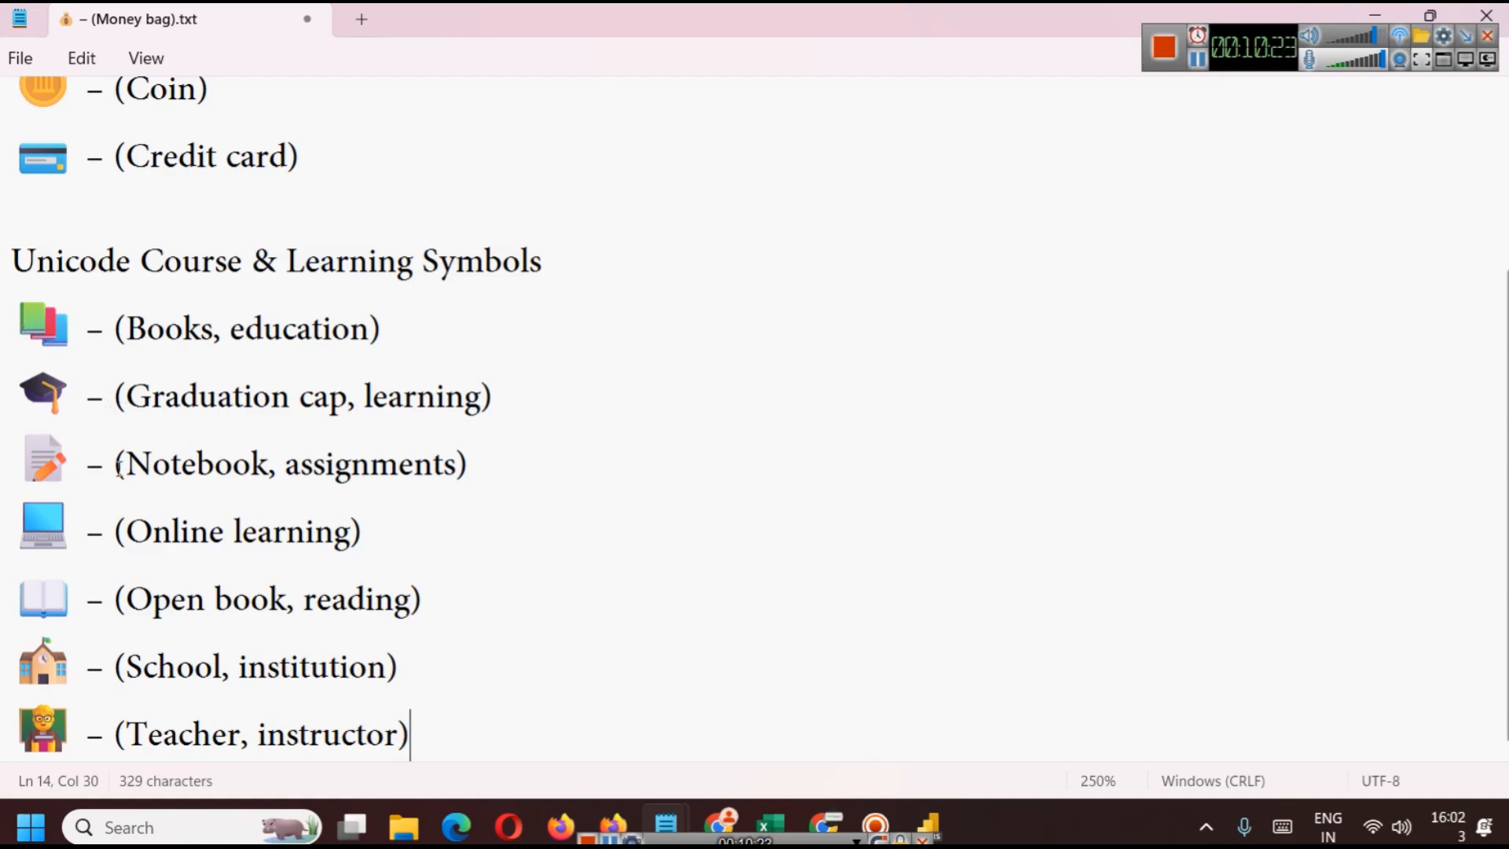
{"action": "left_click_drag", "start_coordinate": [27, 316], "coordinate": [72, 325]}
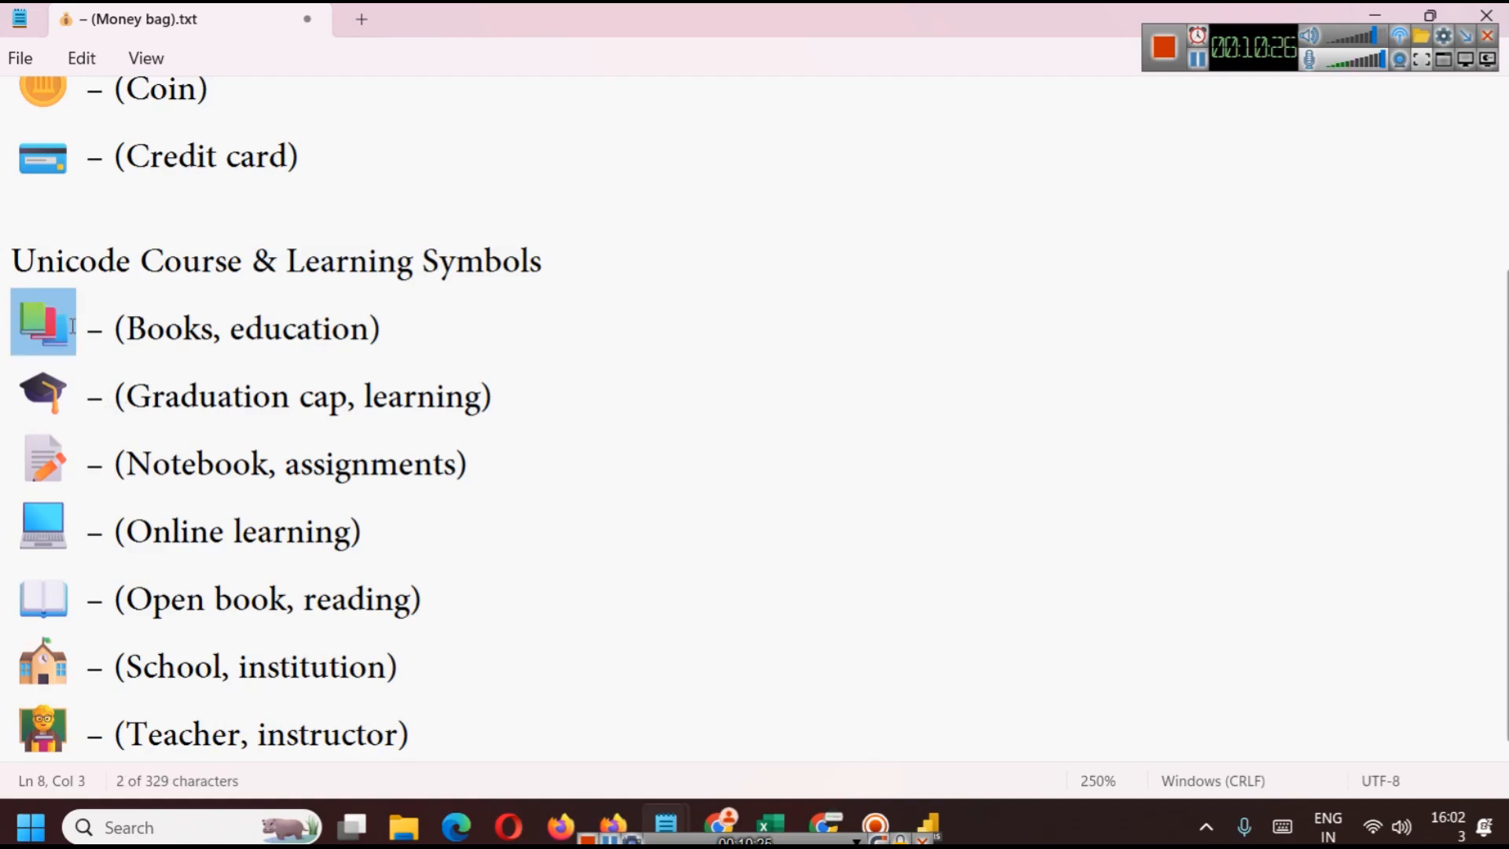
Switch back to Power BI and place a copy of the dollar bills text box below the Enrolled Courses card
{"action": "left_click", "coordinate": [939, 821]}
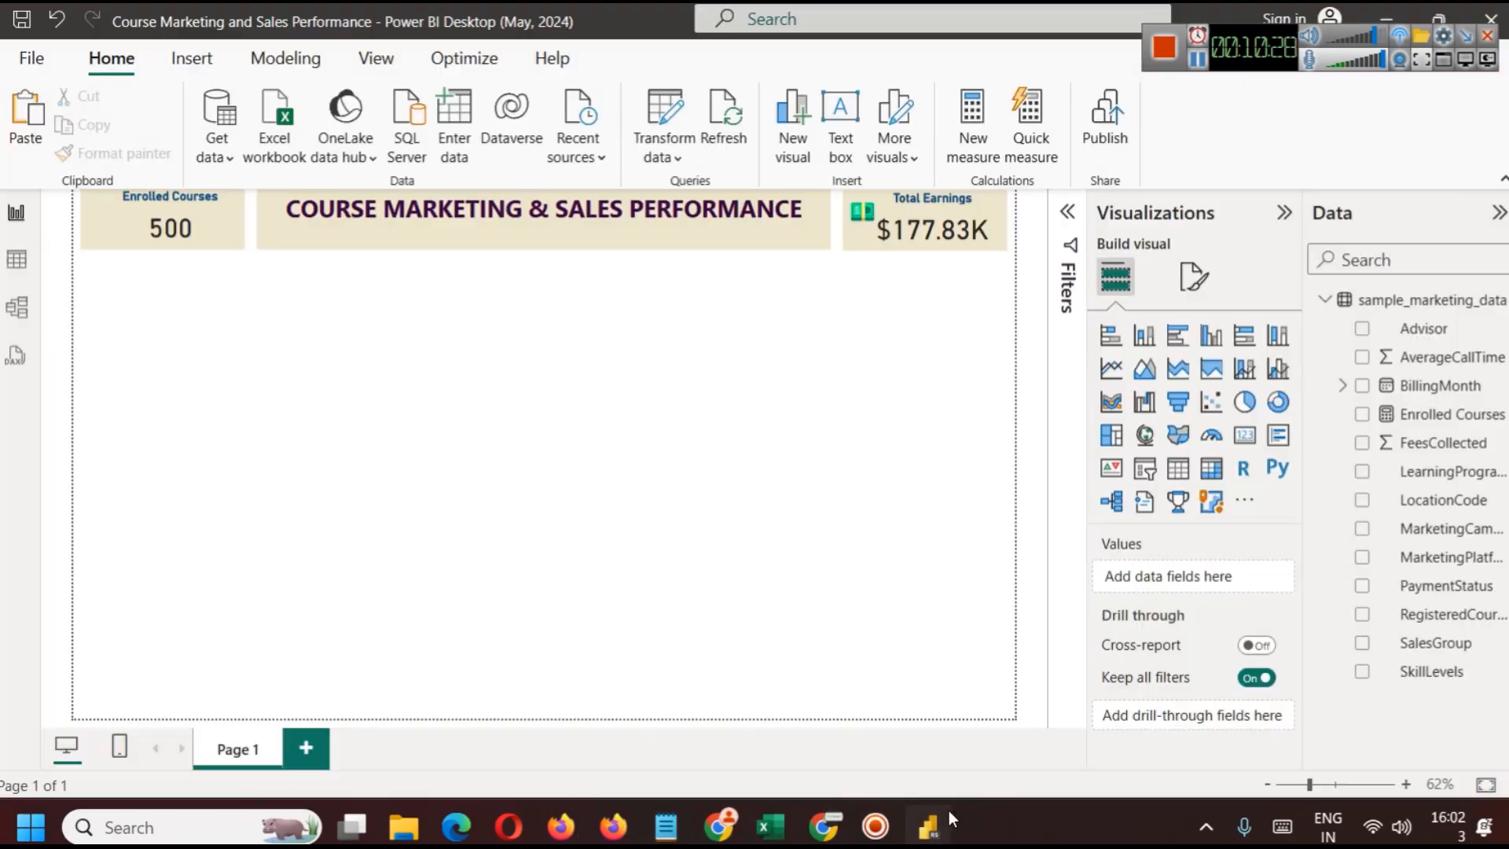
{"action": "left_click", "coordinate": [871, 236]}
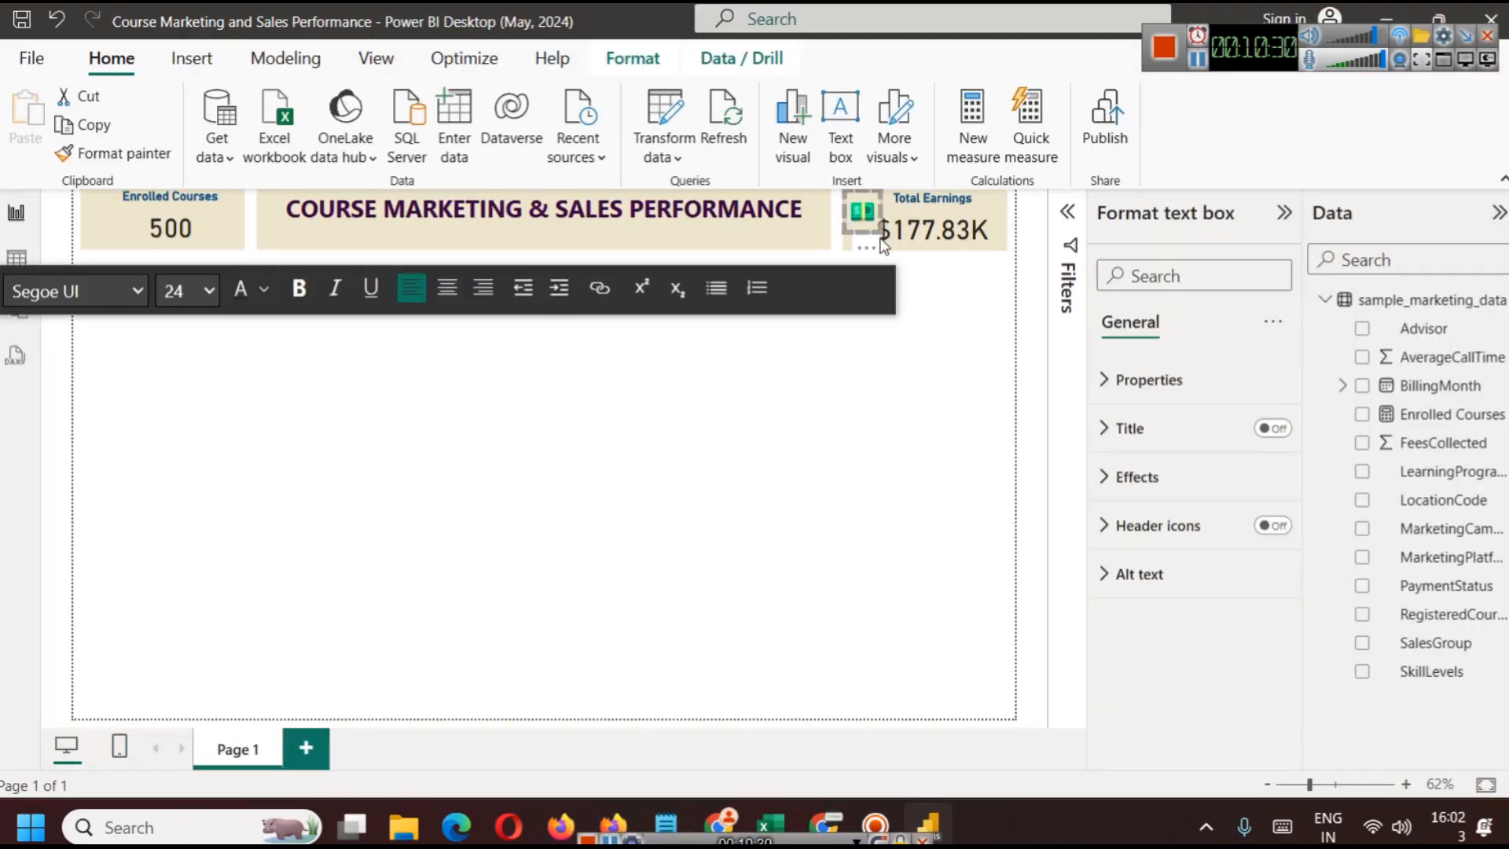
{"action": "left_click", "coordinate": [279, 411]}
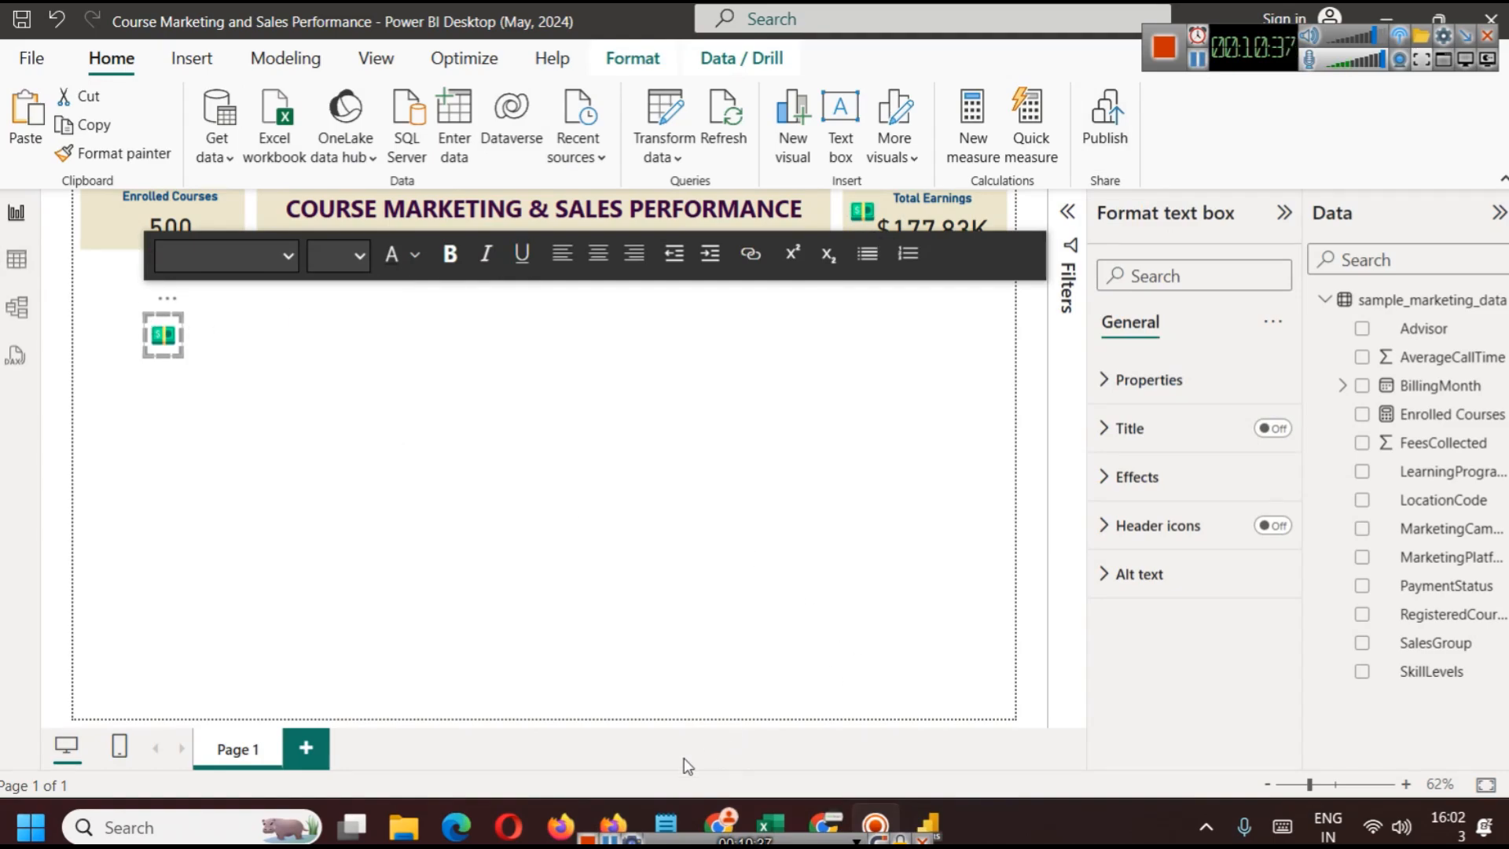
{"action": "mouse_move", "coordinate": [676, 800]}
{"action": "left_click", "coordinate": [755, 668]}
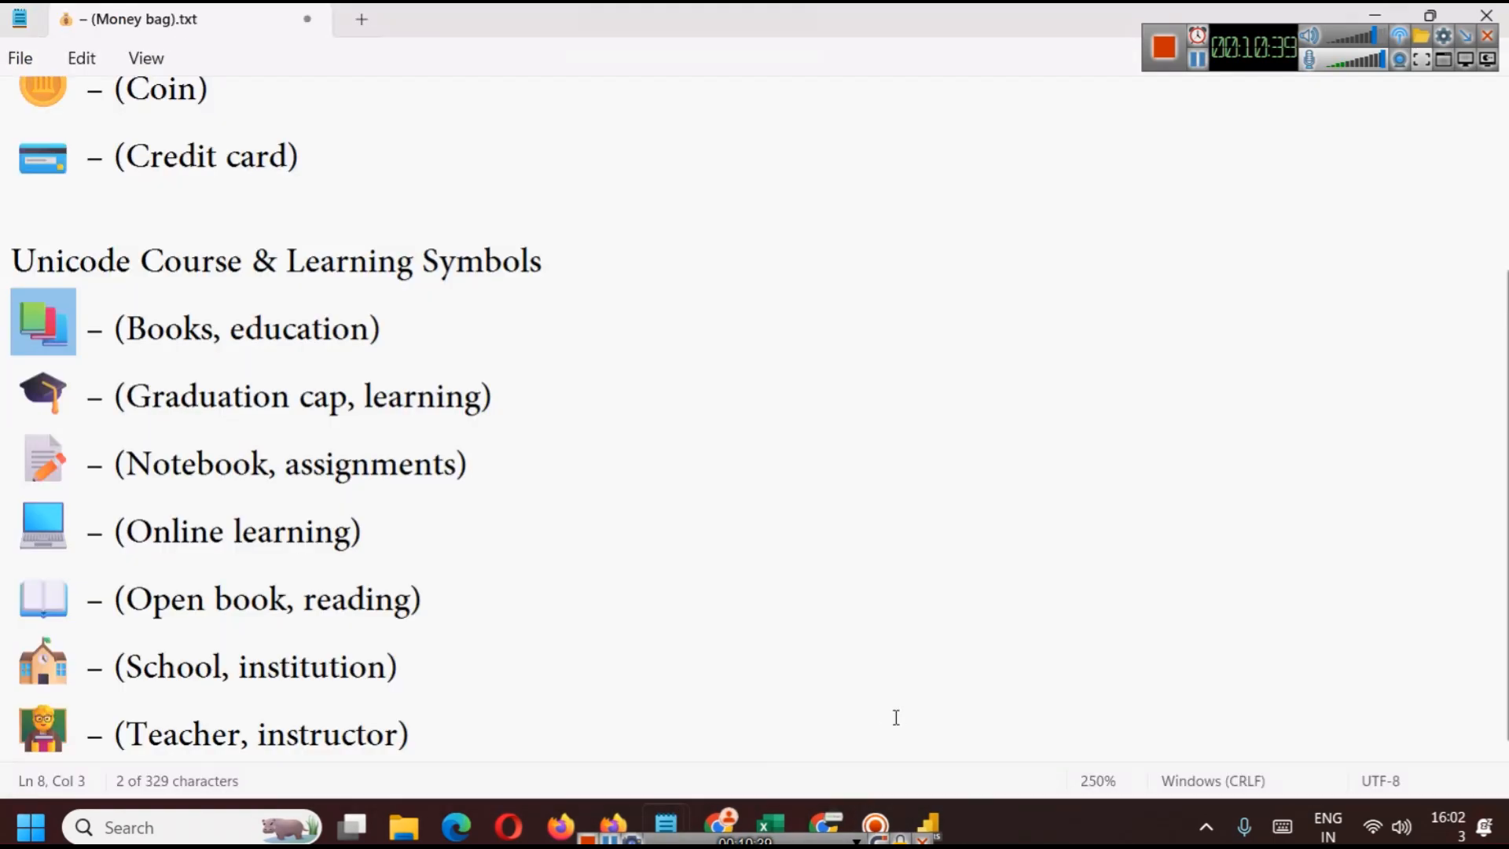
{"action": "left_click", "coordinate": [1374, 15]}
Replace the symbol in the copied text box with the books emoji and set its font size to 24
{"action": "left_click", "coordinate": [169, 326]}
{"action": "key", "text": "ctrl+v"}
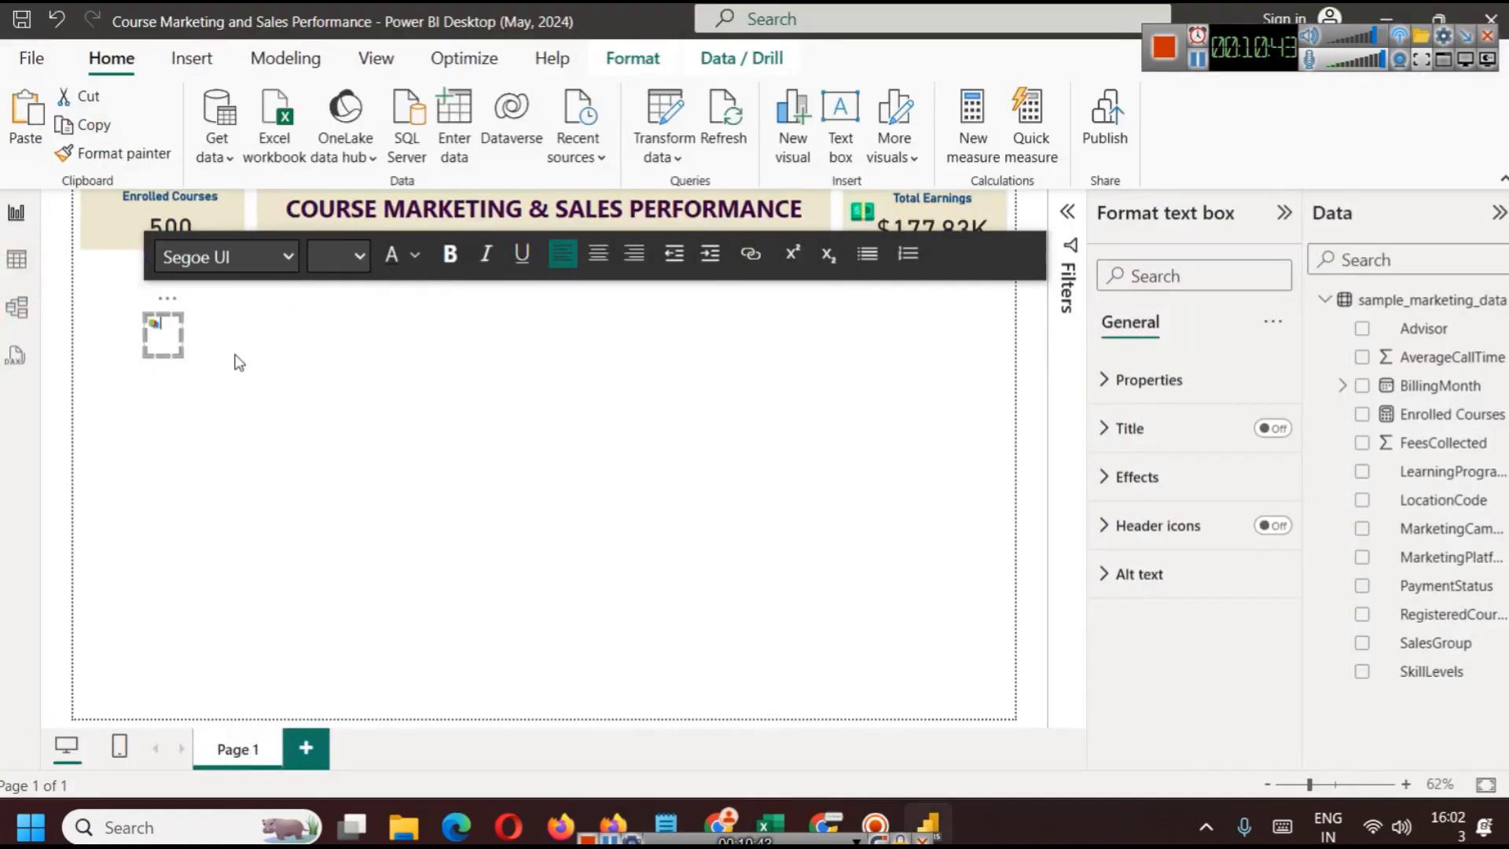
{"action": "left_click", "coordinate": [360, 255]}
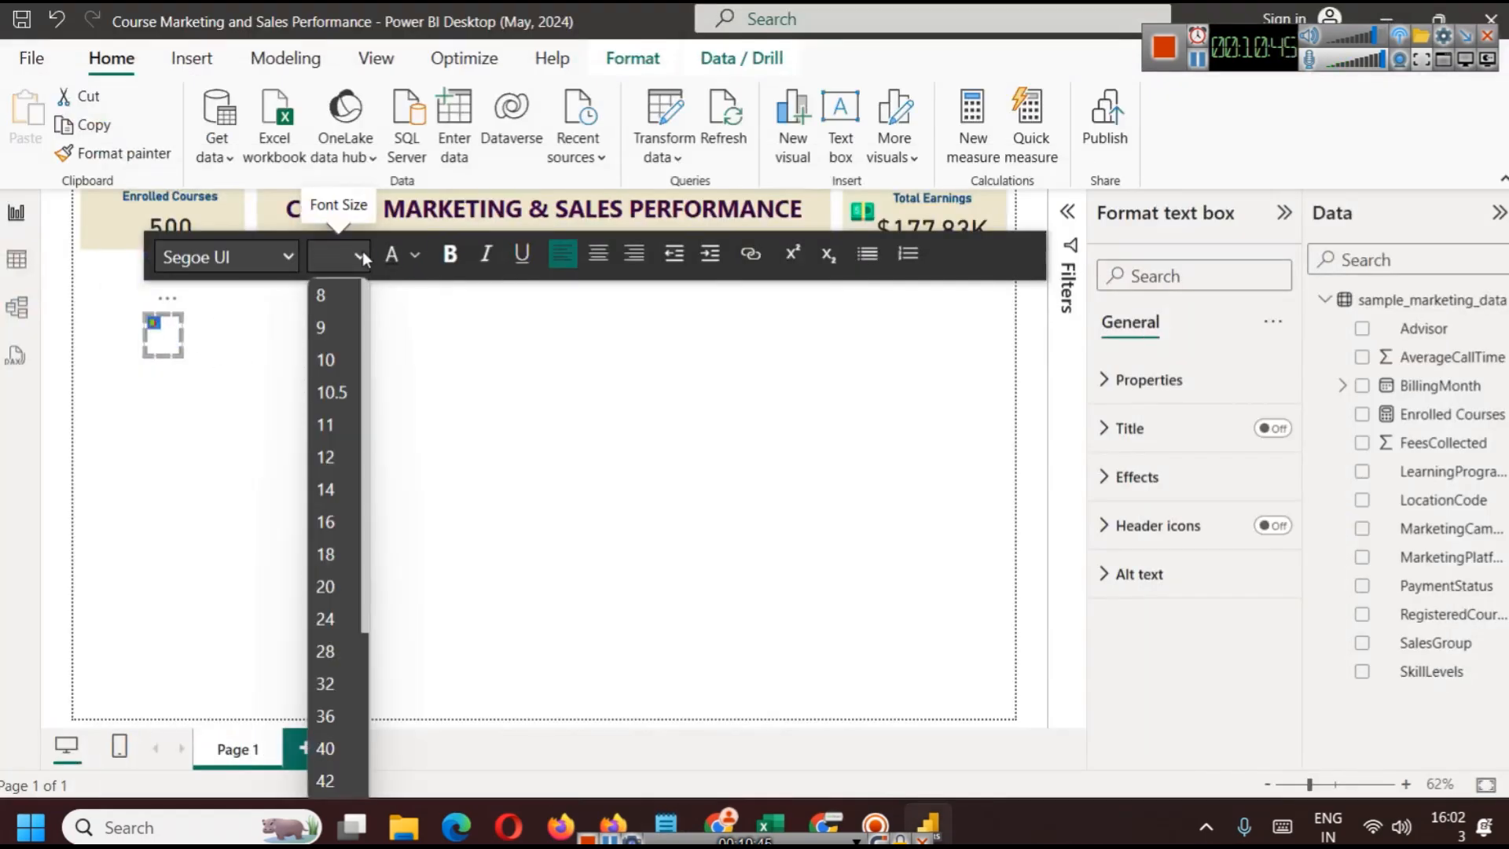
{"action": "left_click", "coordinate": [327, 619]}
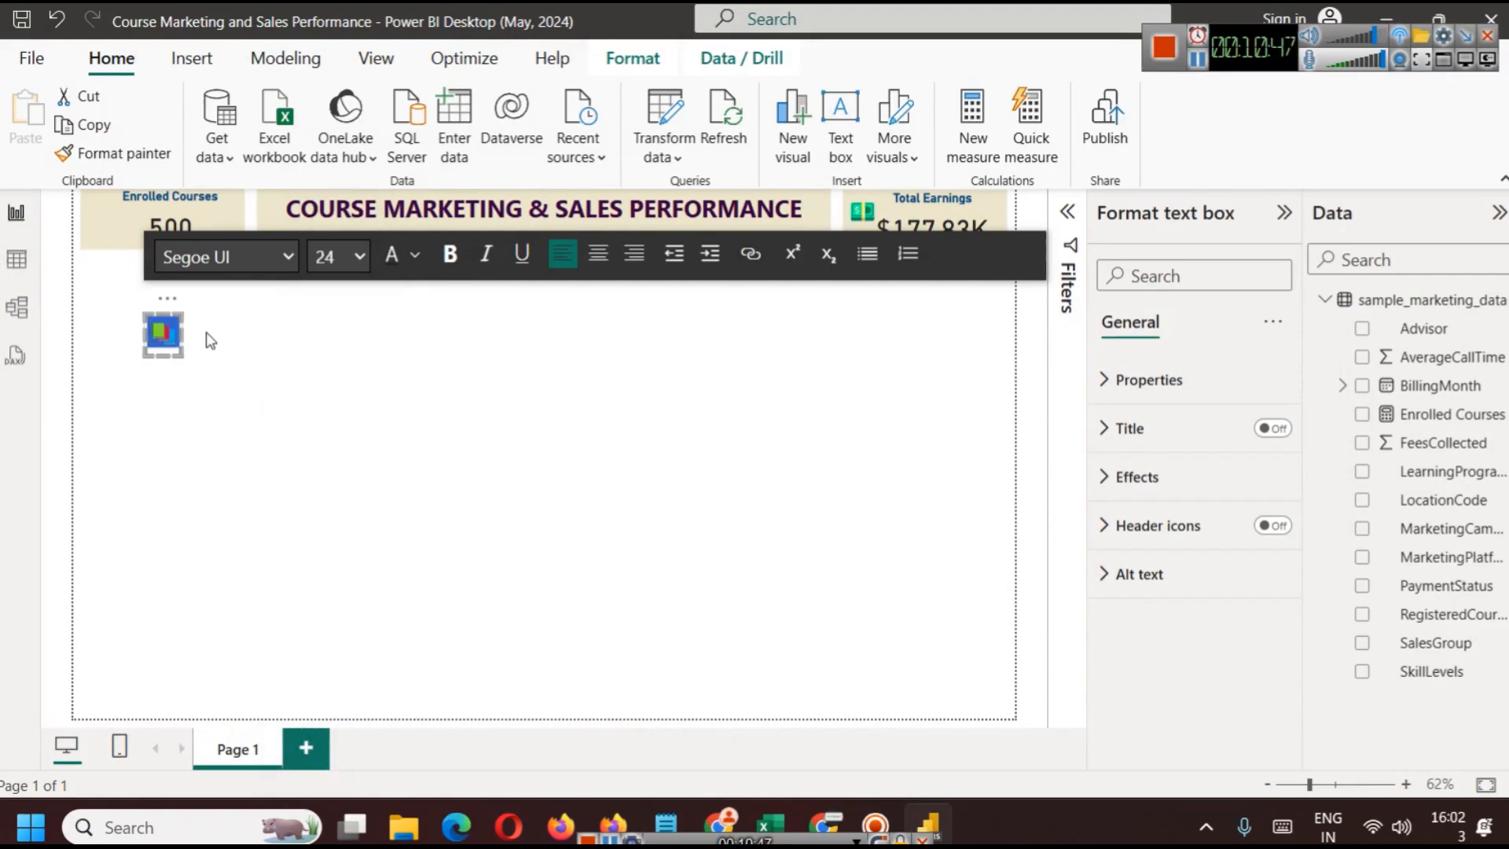
Move the books emoji text box onto the Enrolled Courses card, left of its value
{"action": "left_click", "coordinate": [210, 370]}
{"action": "left_click", "coordinate": [164, 314]}
{"action": "left_click_drag", "start_coordinate": [164, 314], "coordinate": [106, 196]}
{"action": "left_click", "coordinate": [95, 267]}
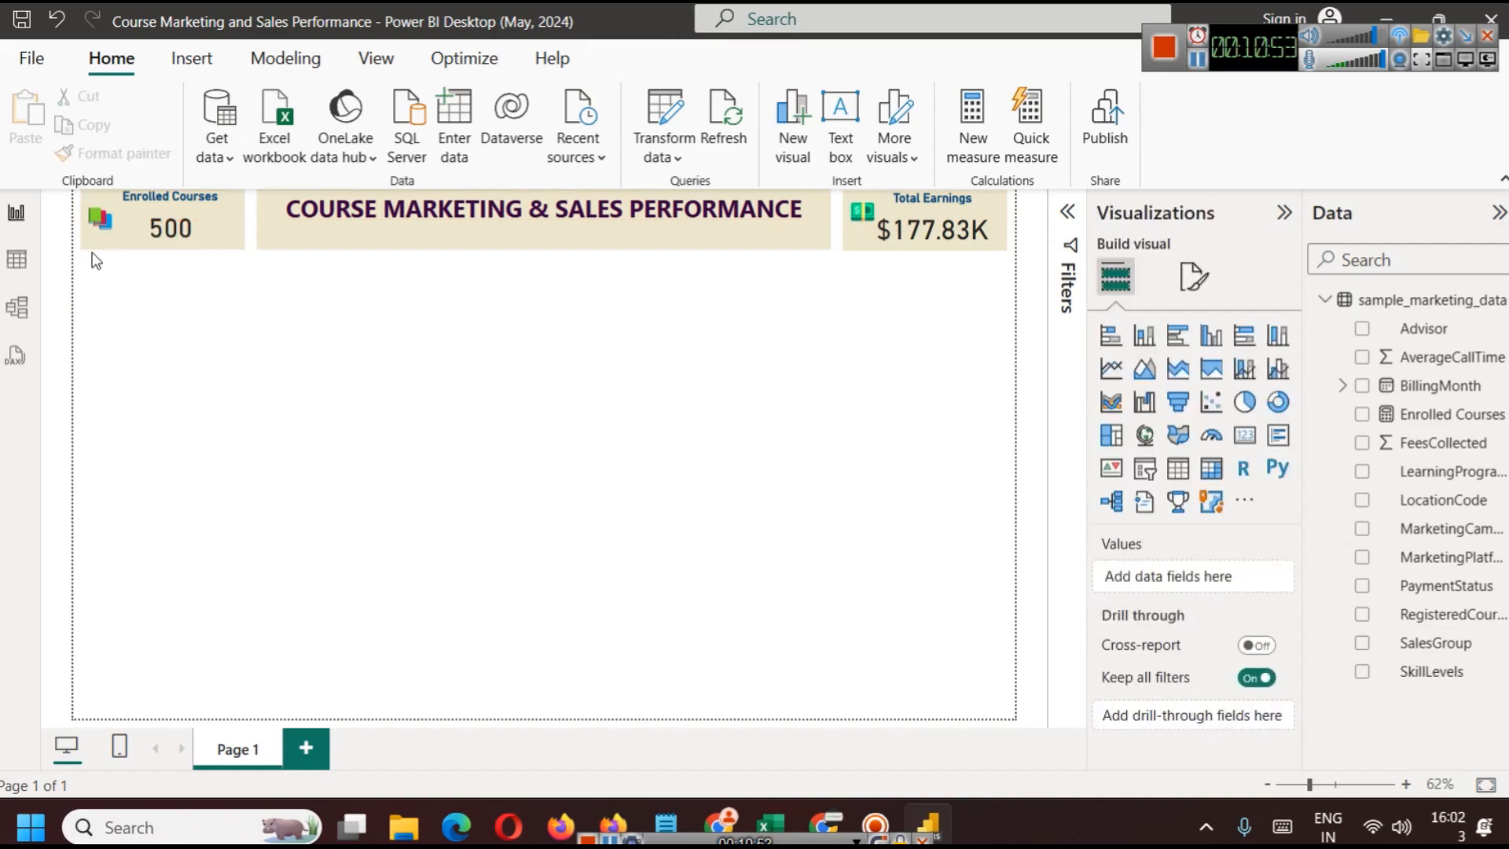
{"action": "left_click", "coordinate": [102, 236]}
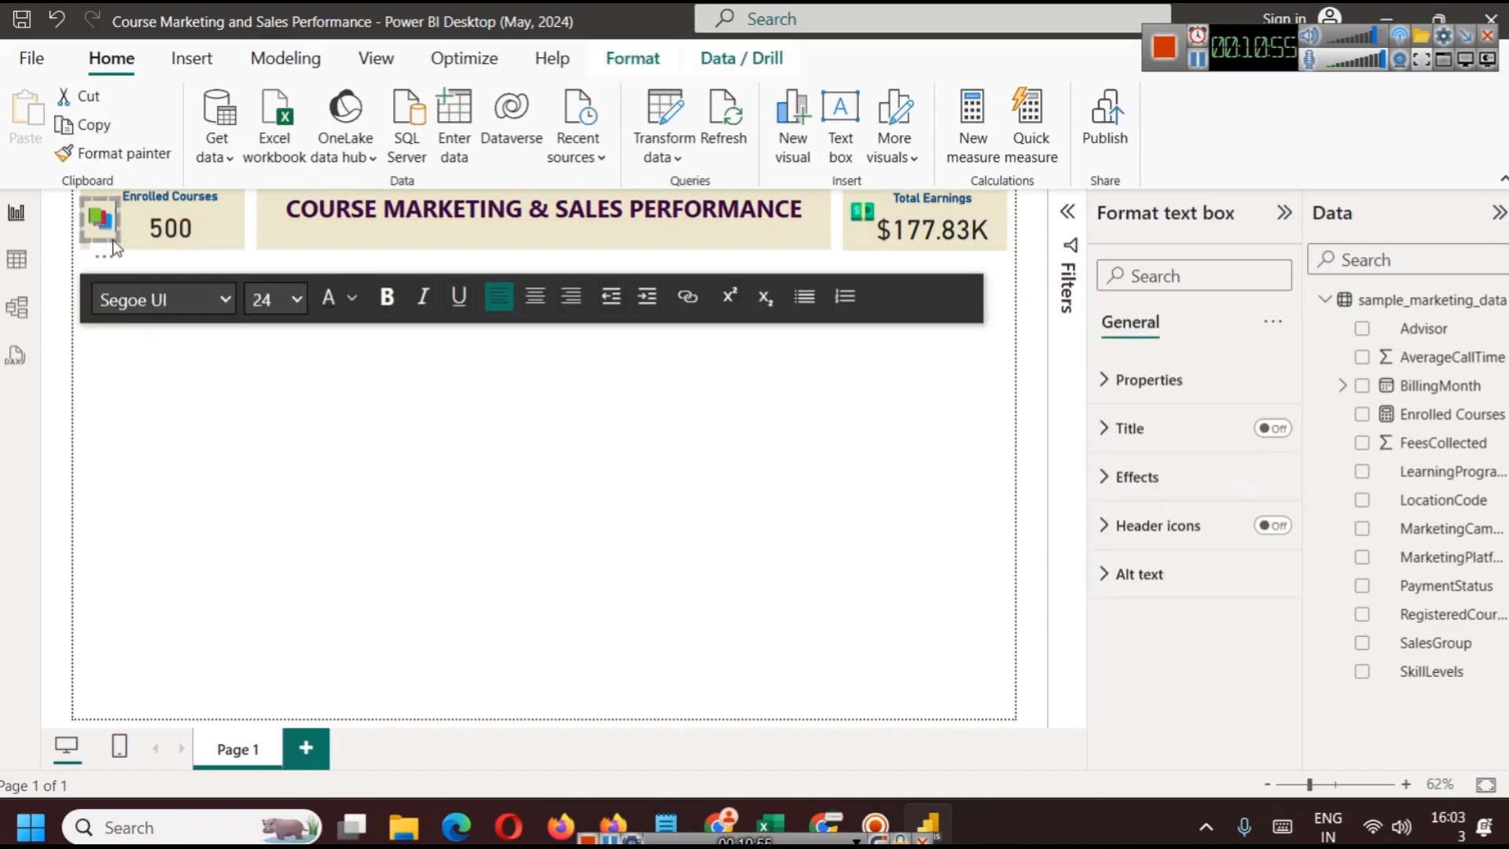
{"action": "left_click", "coordinate": [191, 433]}
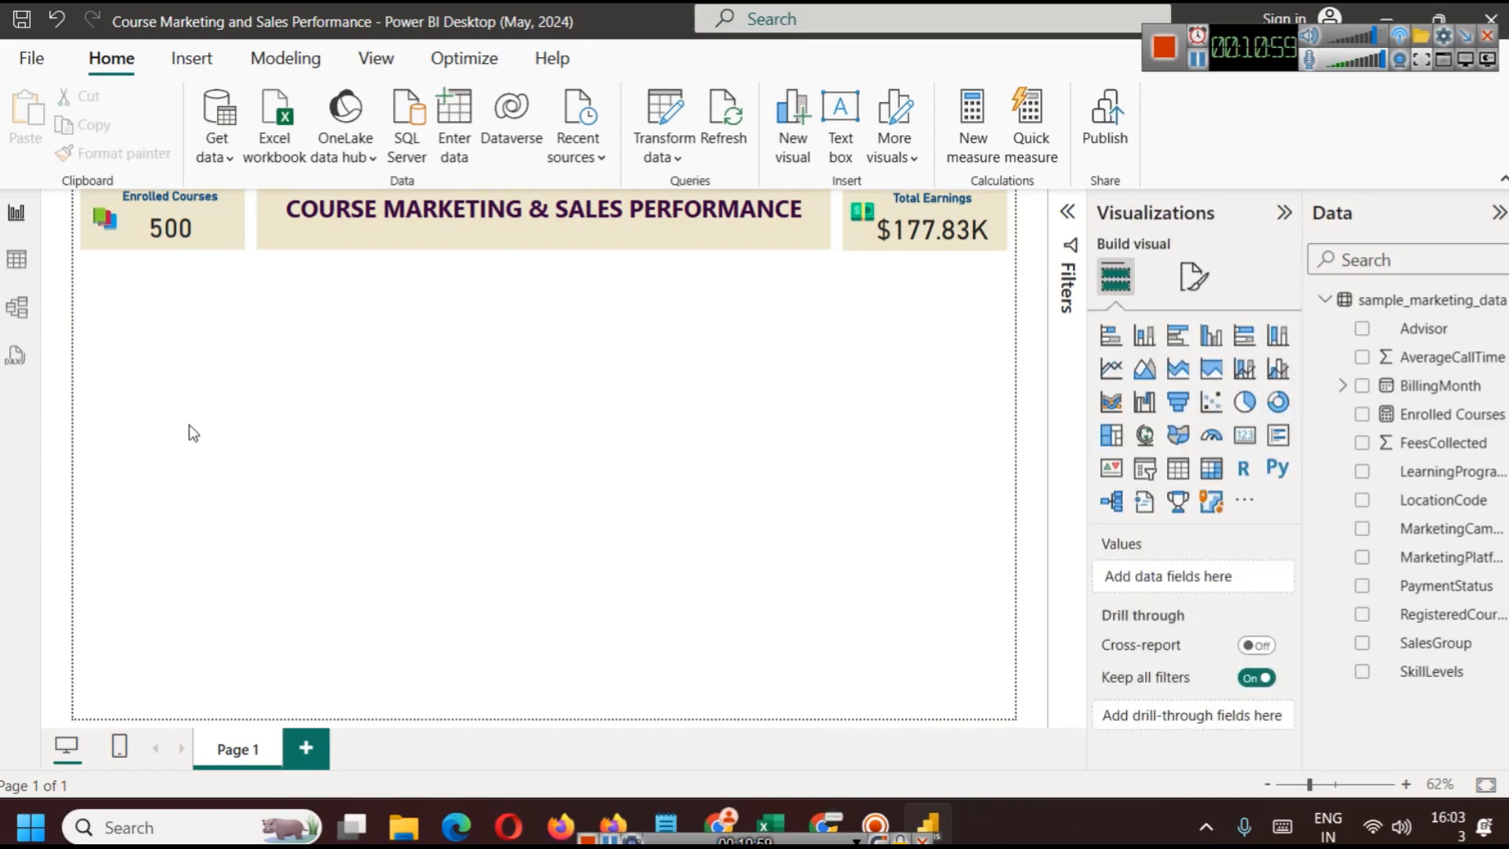
{"action": "left_click", "coordinate": [107, 239]}
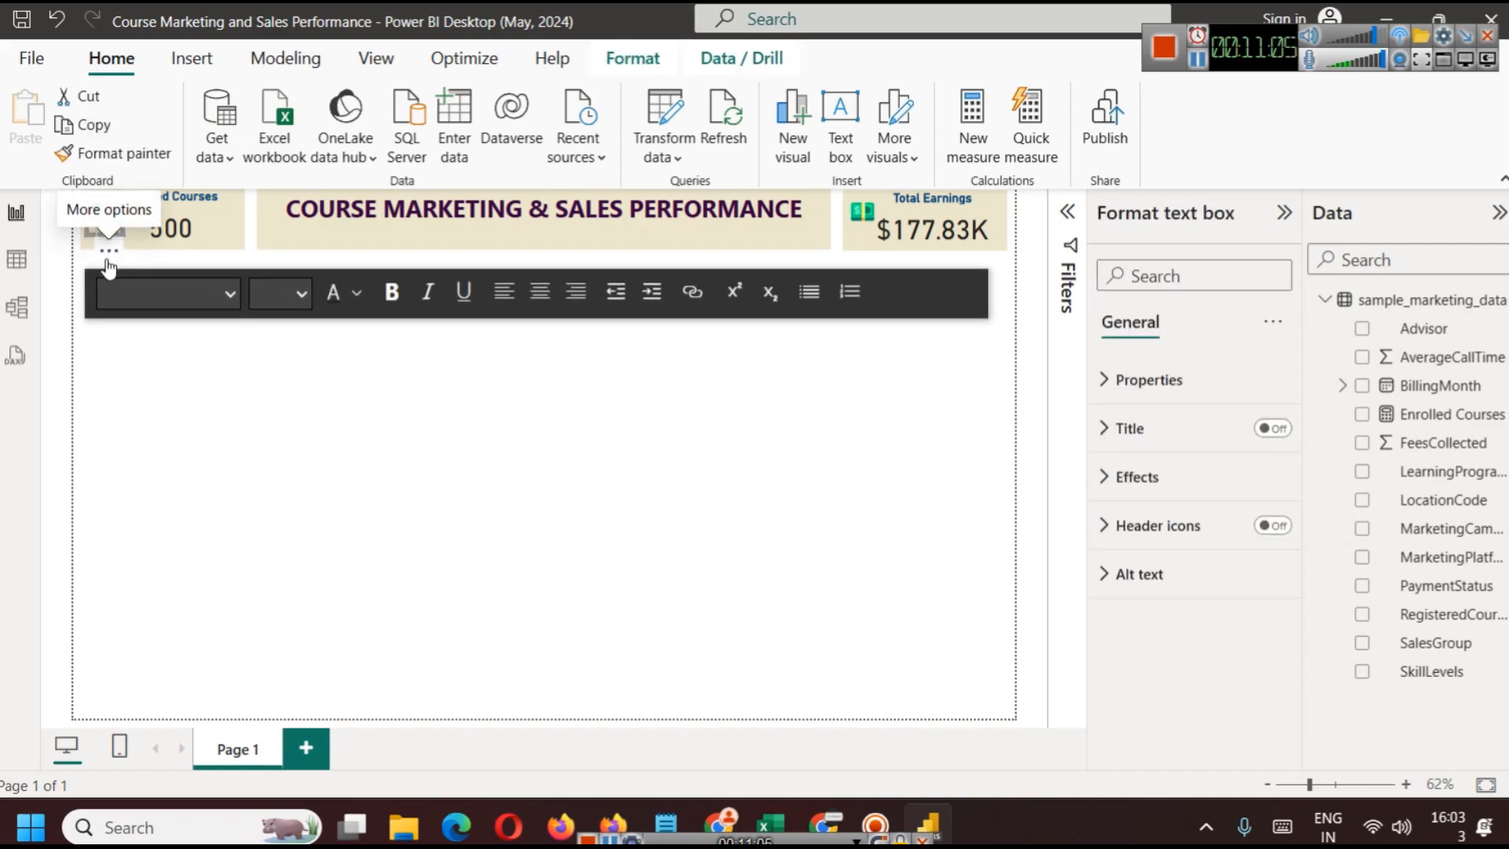
{"action": "left_click", "coordinate": [241, 422]}
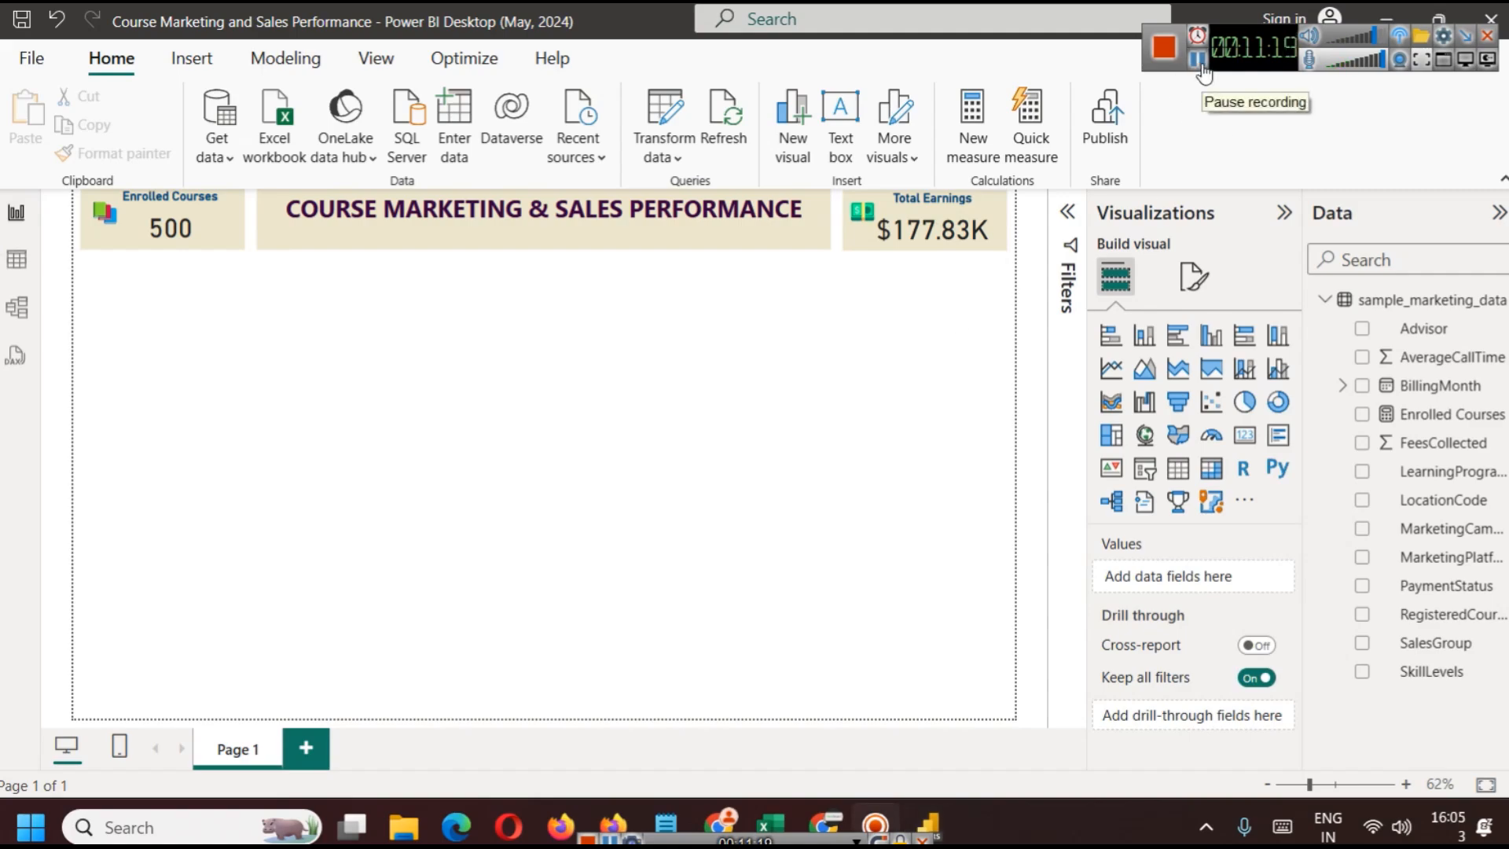
Insert a rectangle shape below the Enrolled Courses card, aligned to the card's width, and stretch it into a tall side panel
{"action": "left_click", "coordinate": [192, 59]}
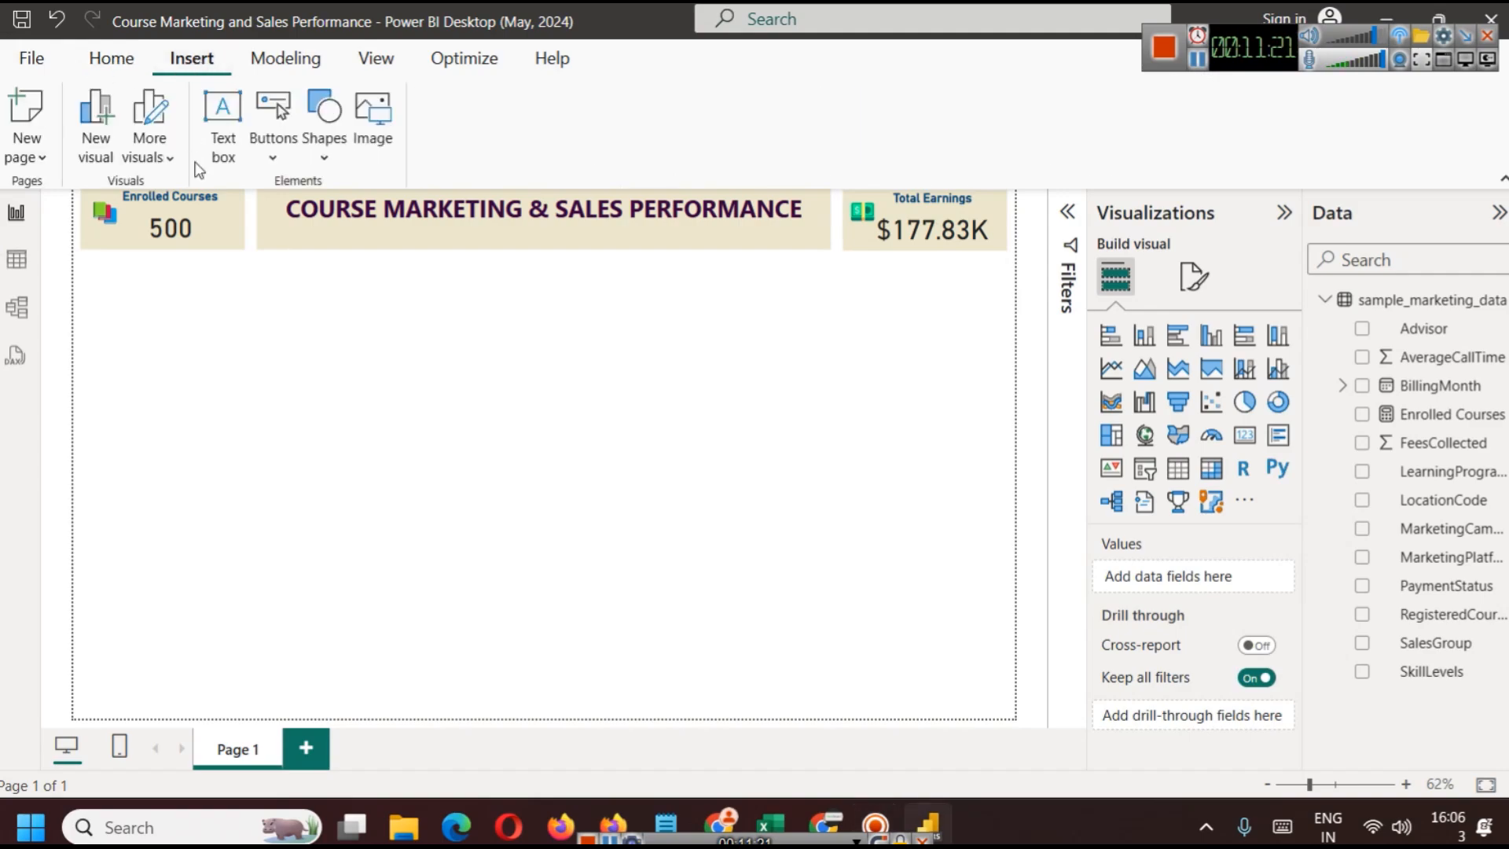
{"action": "left_click", "coordinate": [321, 162]}
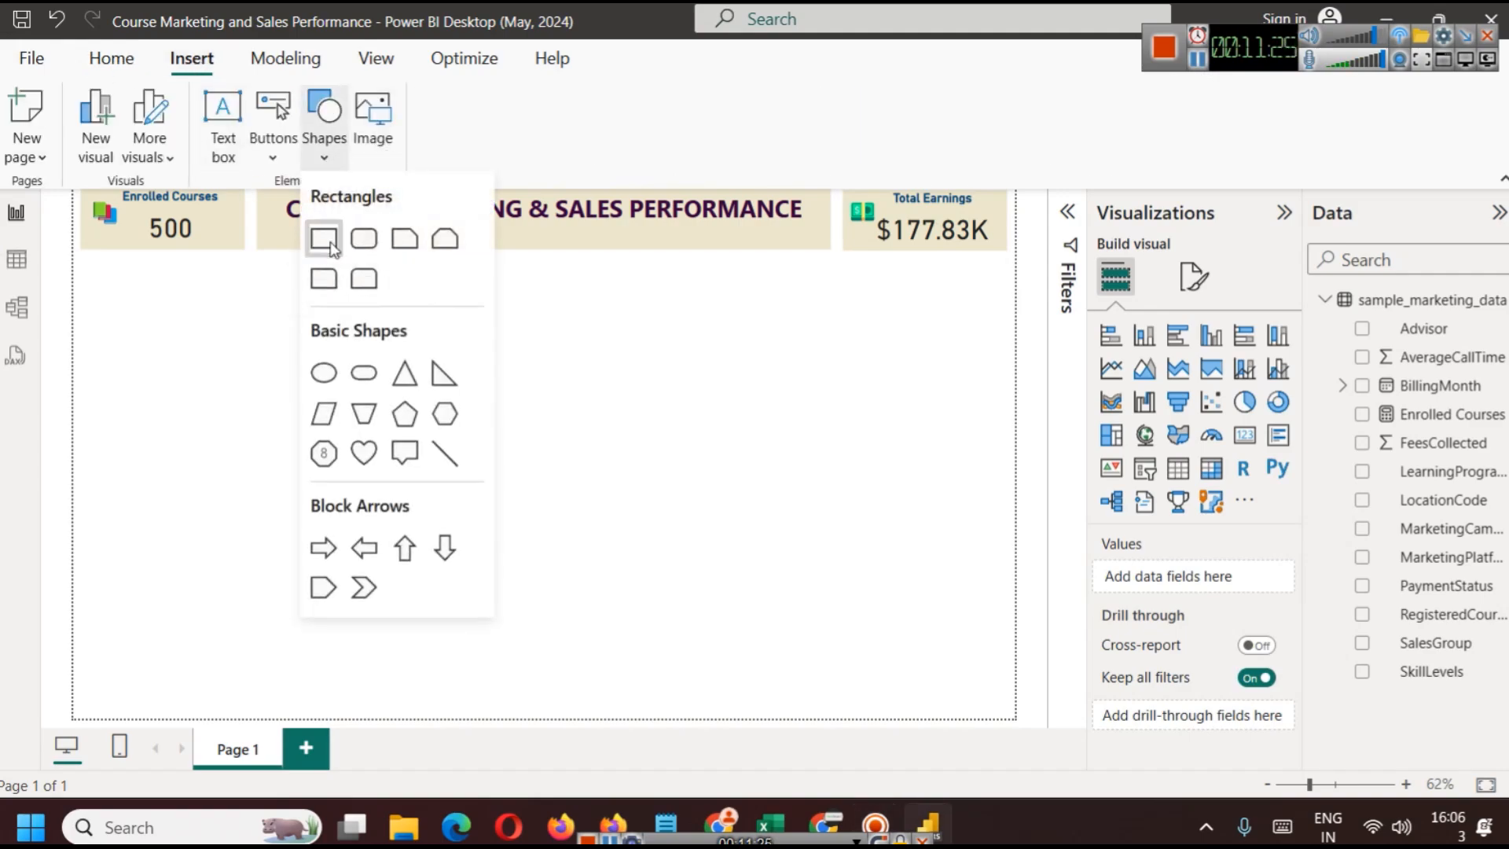
{"action": "left_click", "coordinate": [358, 250]}
{"action": "left_click_drag", "start_coordinate": [225, 346], "coordinate": [187, 310]}
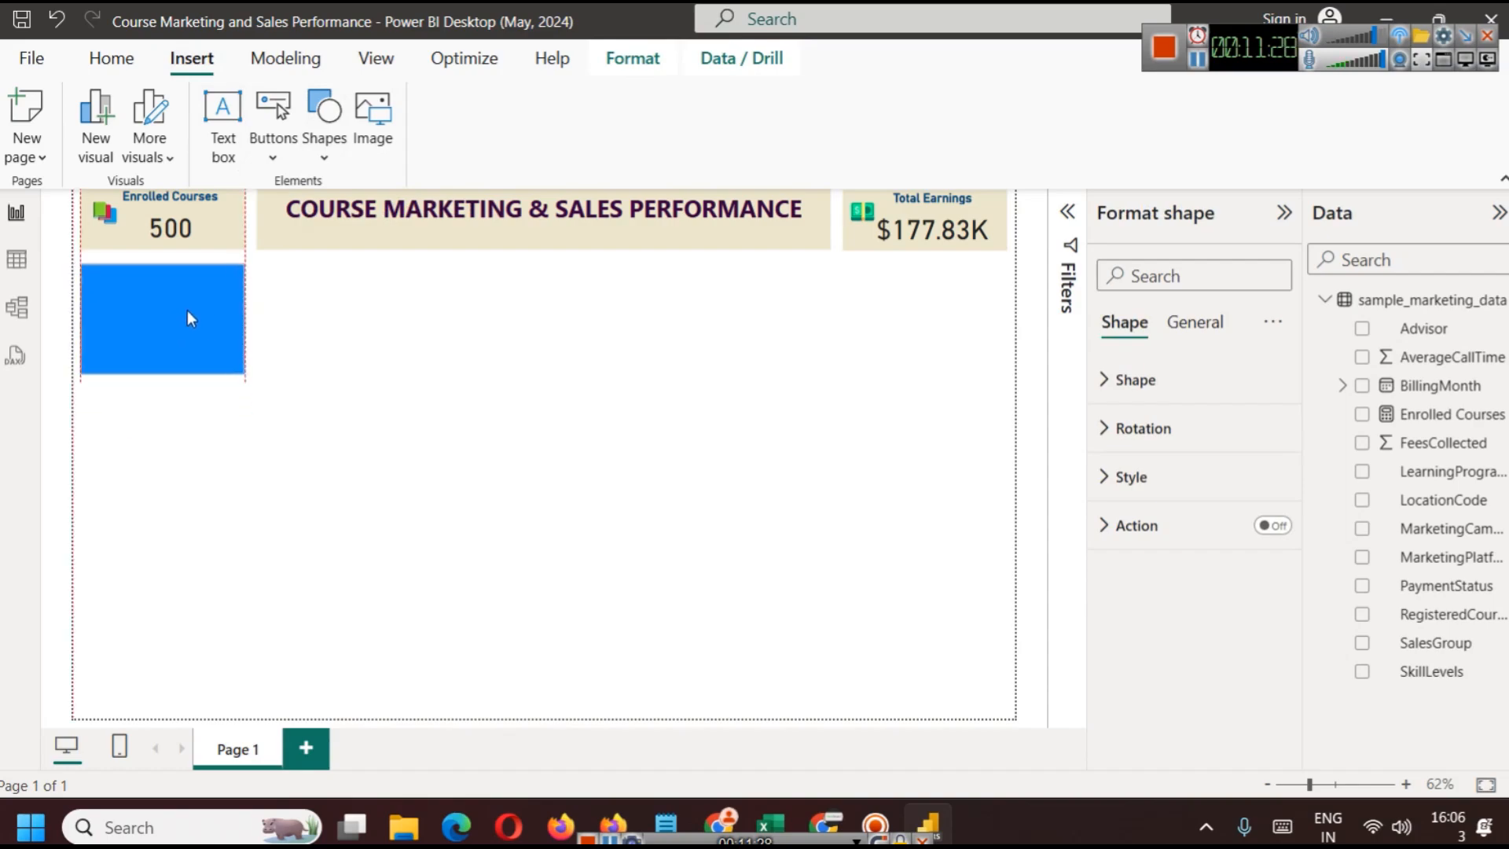
{"action": "left_click_drag", "start_coordinate": [164, 373], "coordinate": [158, 603]}
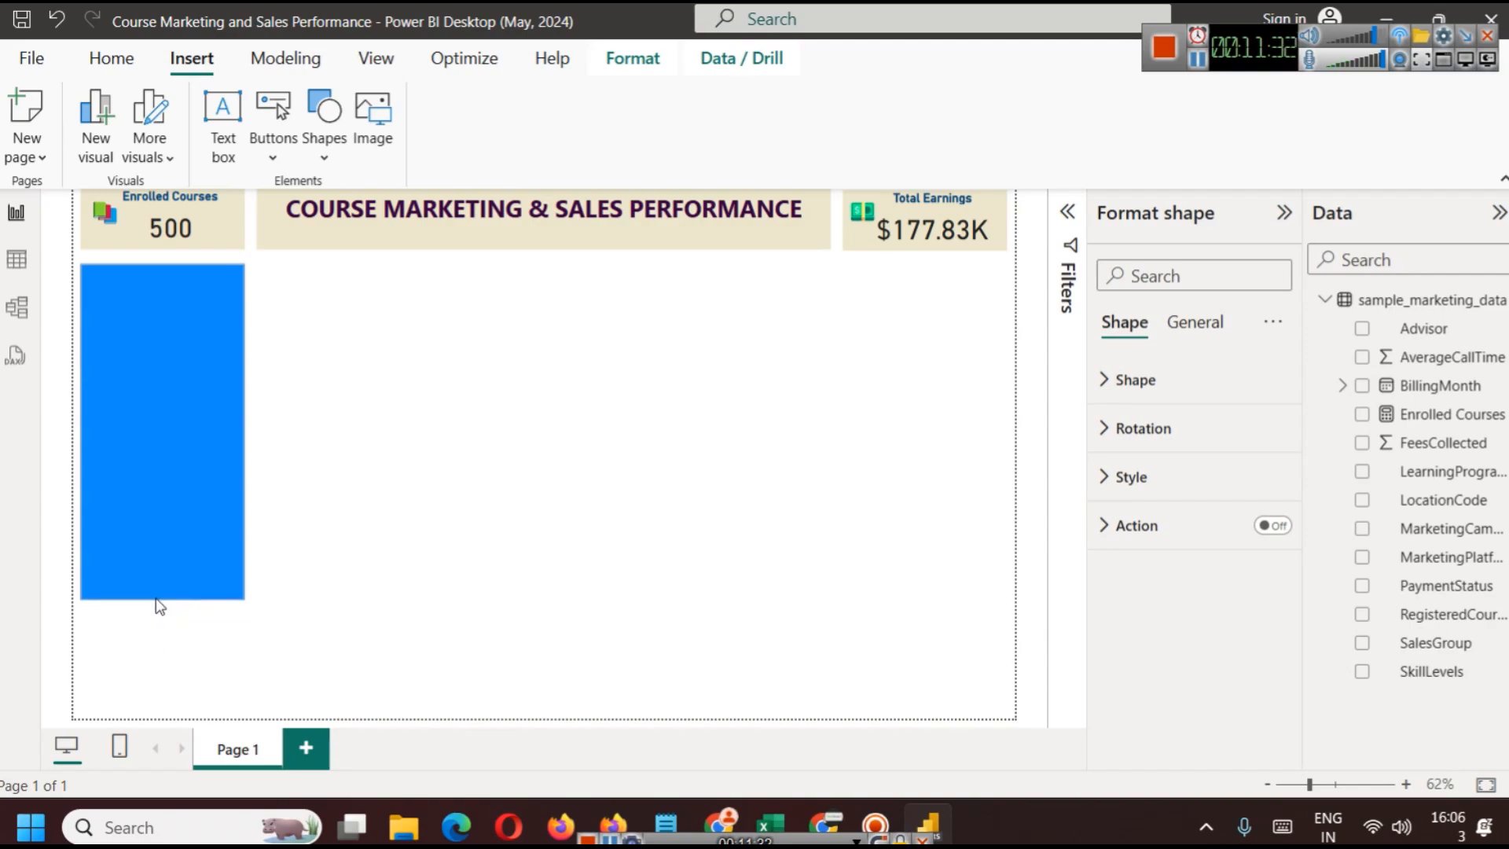
{"action": "left_click", "coordinate": [347, 559]}
{"action": "left_click", "coordinate": [189, 475]}
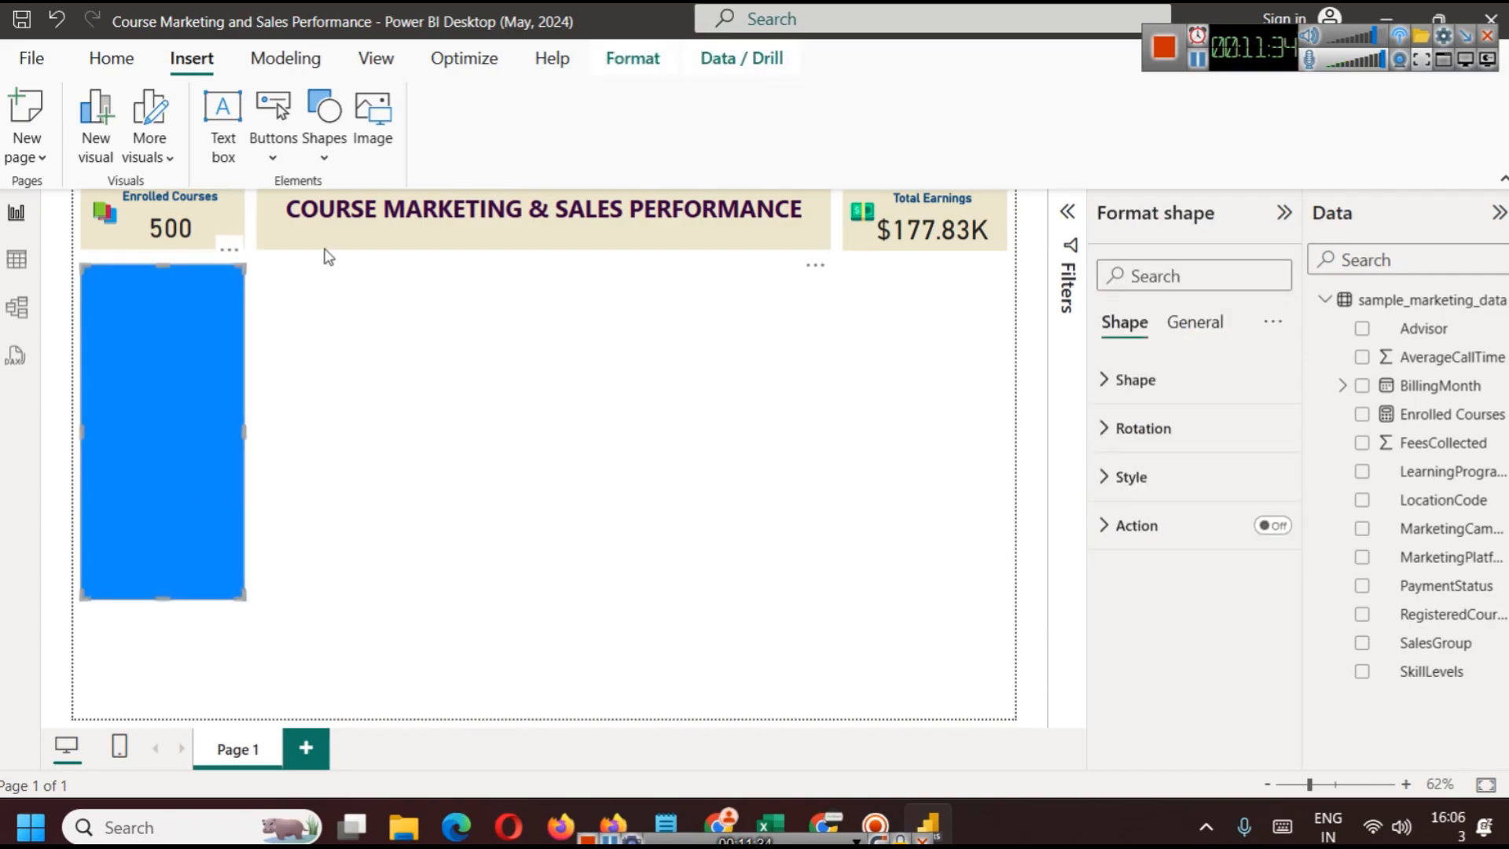
Fill the tall rectangle with the same beige as the cards and turn off its border
{"action": "left_click", "coordinate": [1152, 384]}
{"action": "left_click", "coordinate": [1153, 386]}
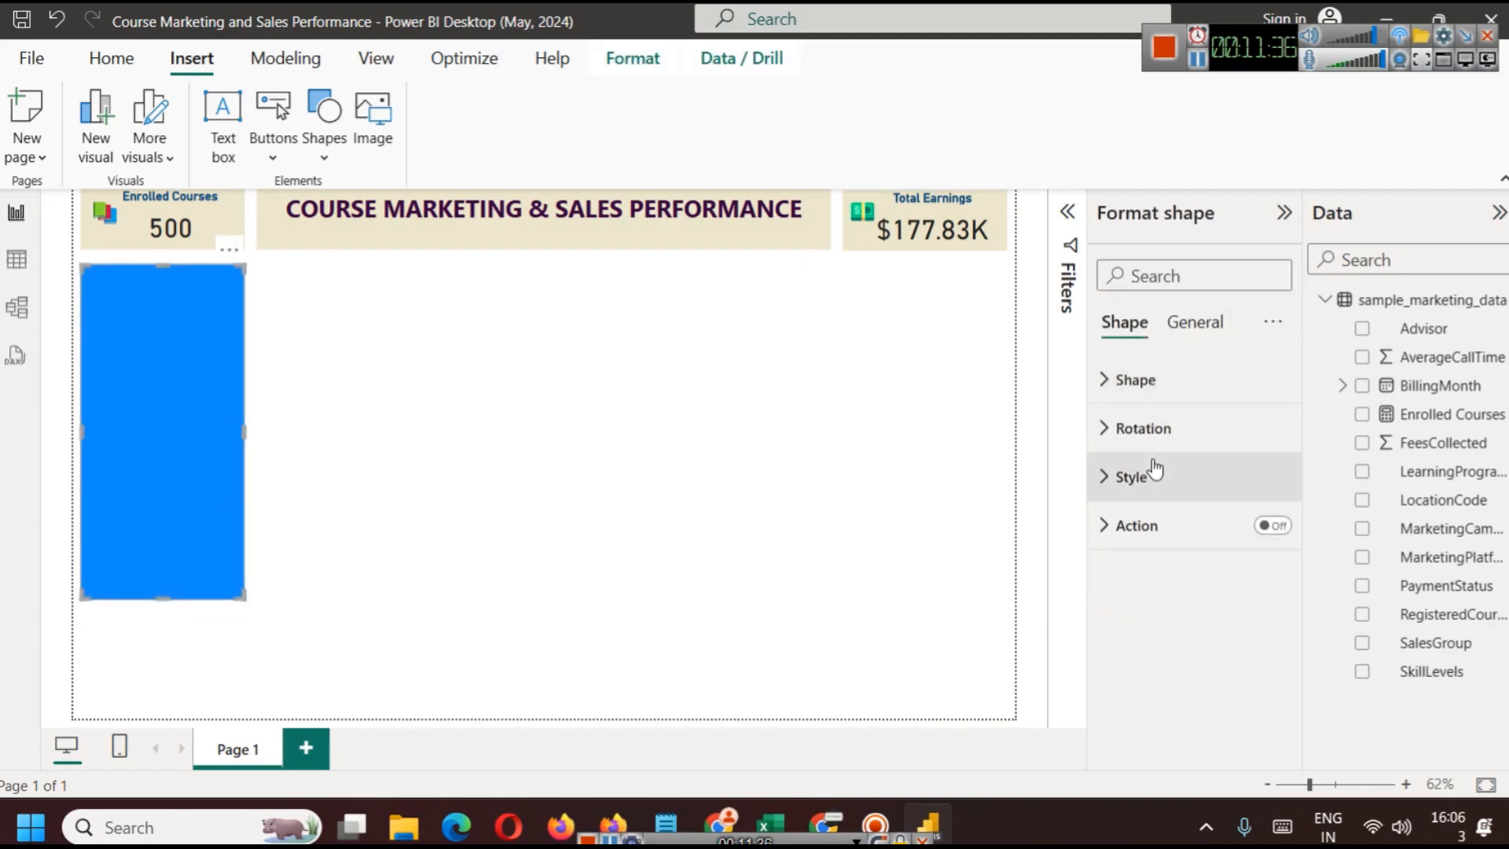
{"action": "left_click", "coordinate": [1155, 477]}
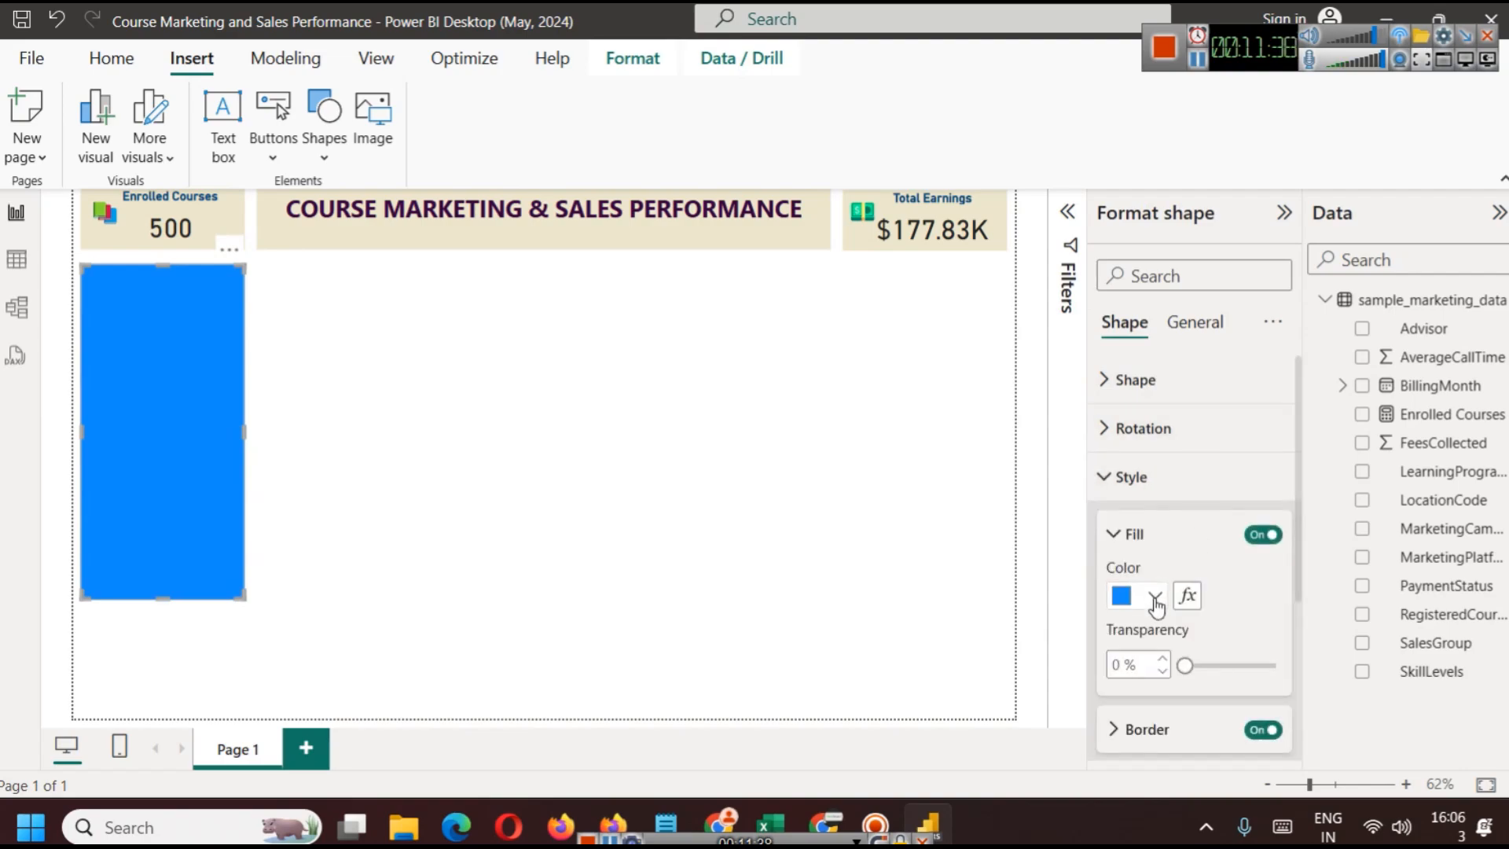
{"action": "left_click", "coordinate": [1154, 595]}
{"action": "left_click", "coordinate": [1204, 493]}
{"action": "left_click", "coordinate": [593, 536]}
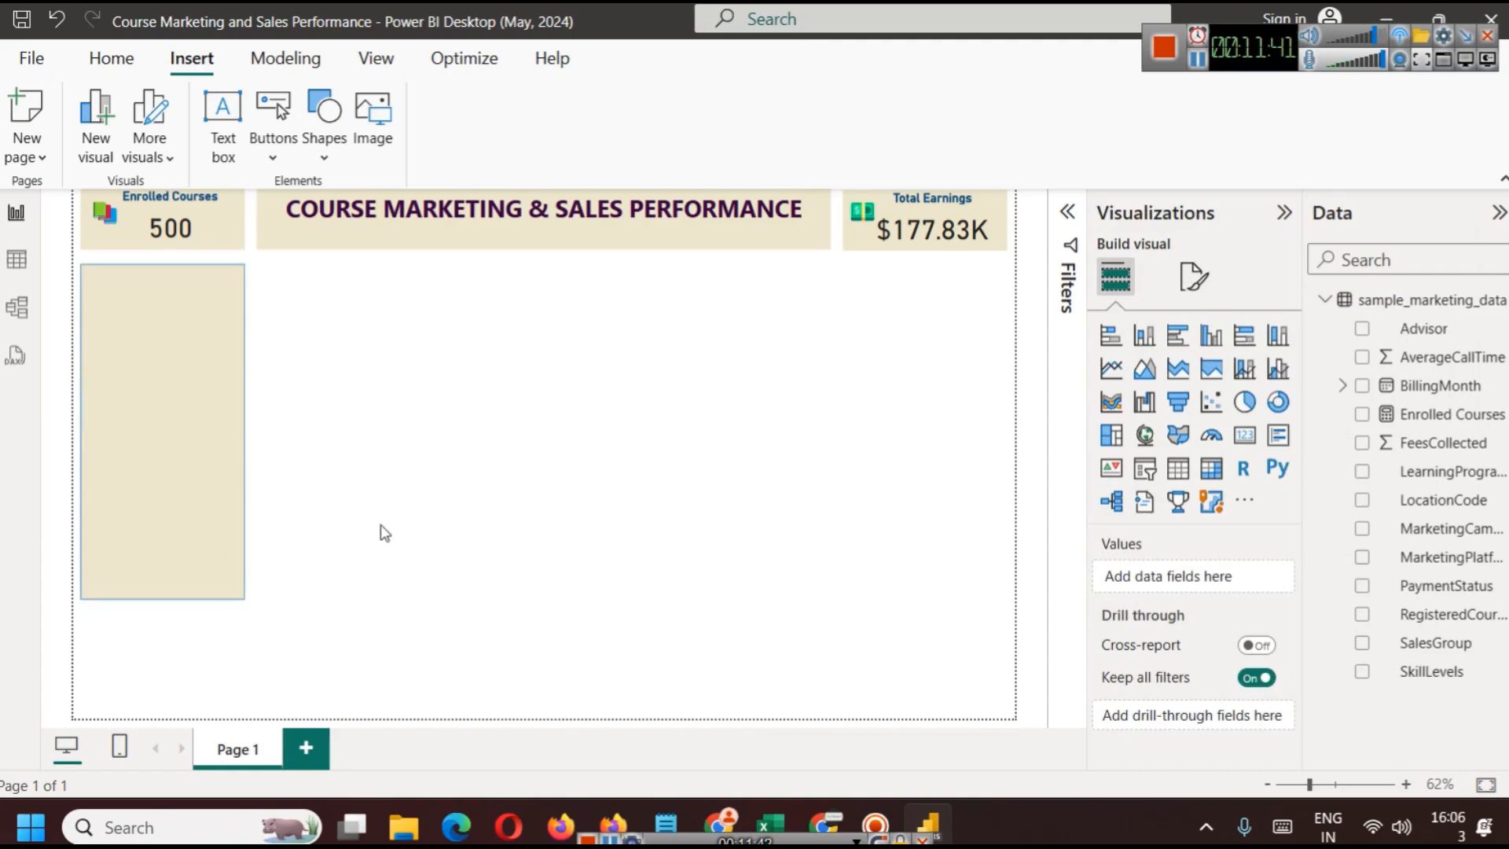
{"action": "left_click", "coordinate": [186, 419]}
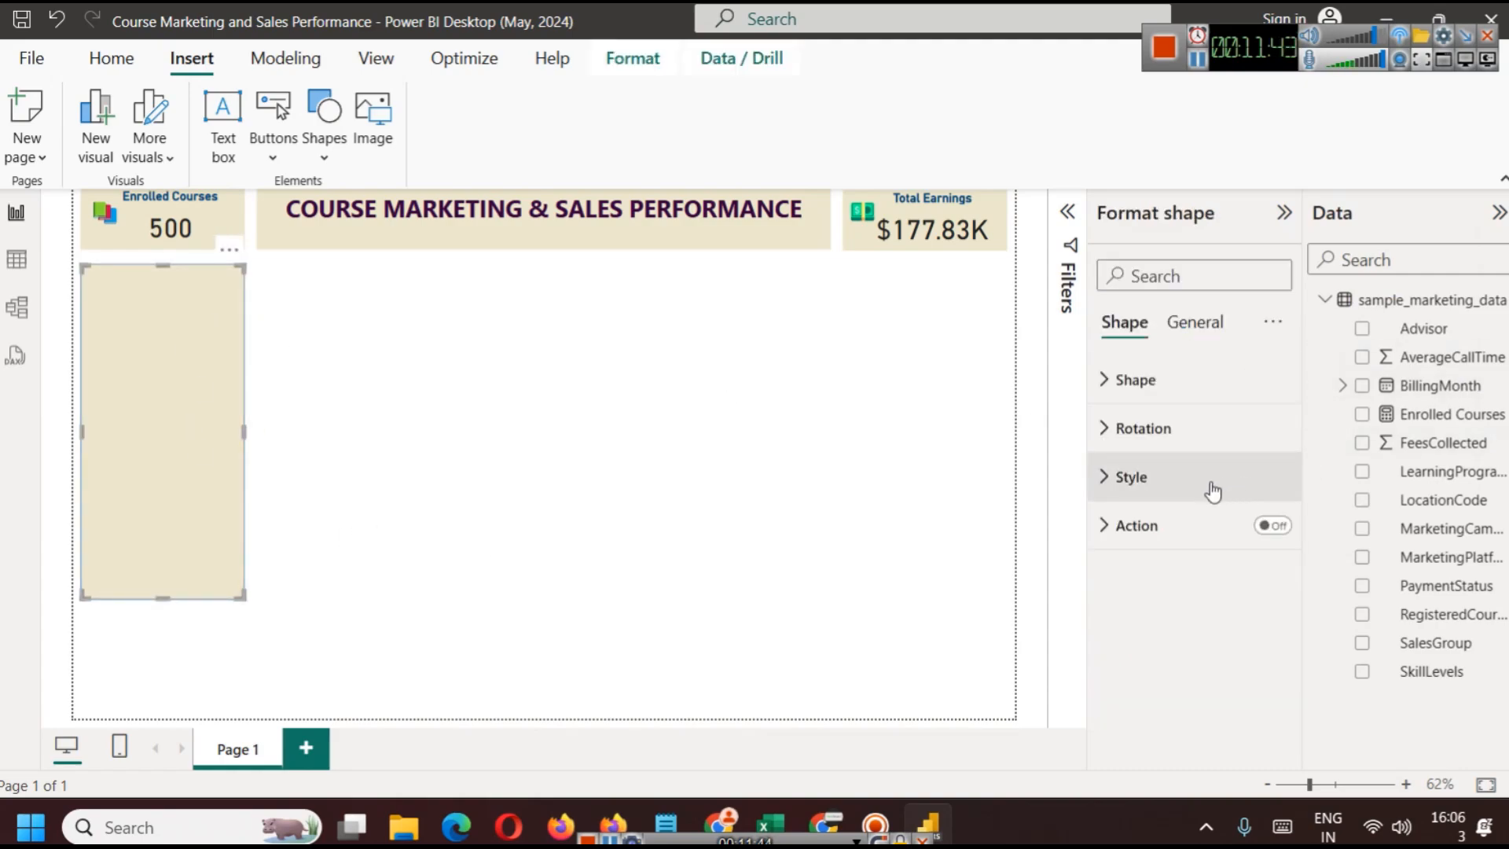
{"action": "left_click", "coordinate": [1189, 474]}
{"action": "left_click", "coordinate": [523, 553]}
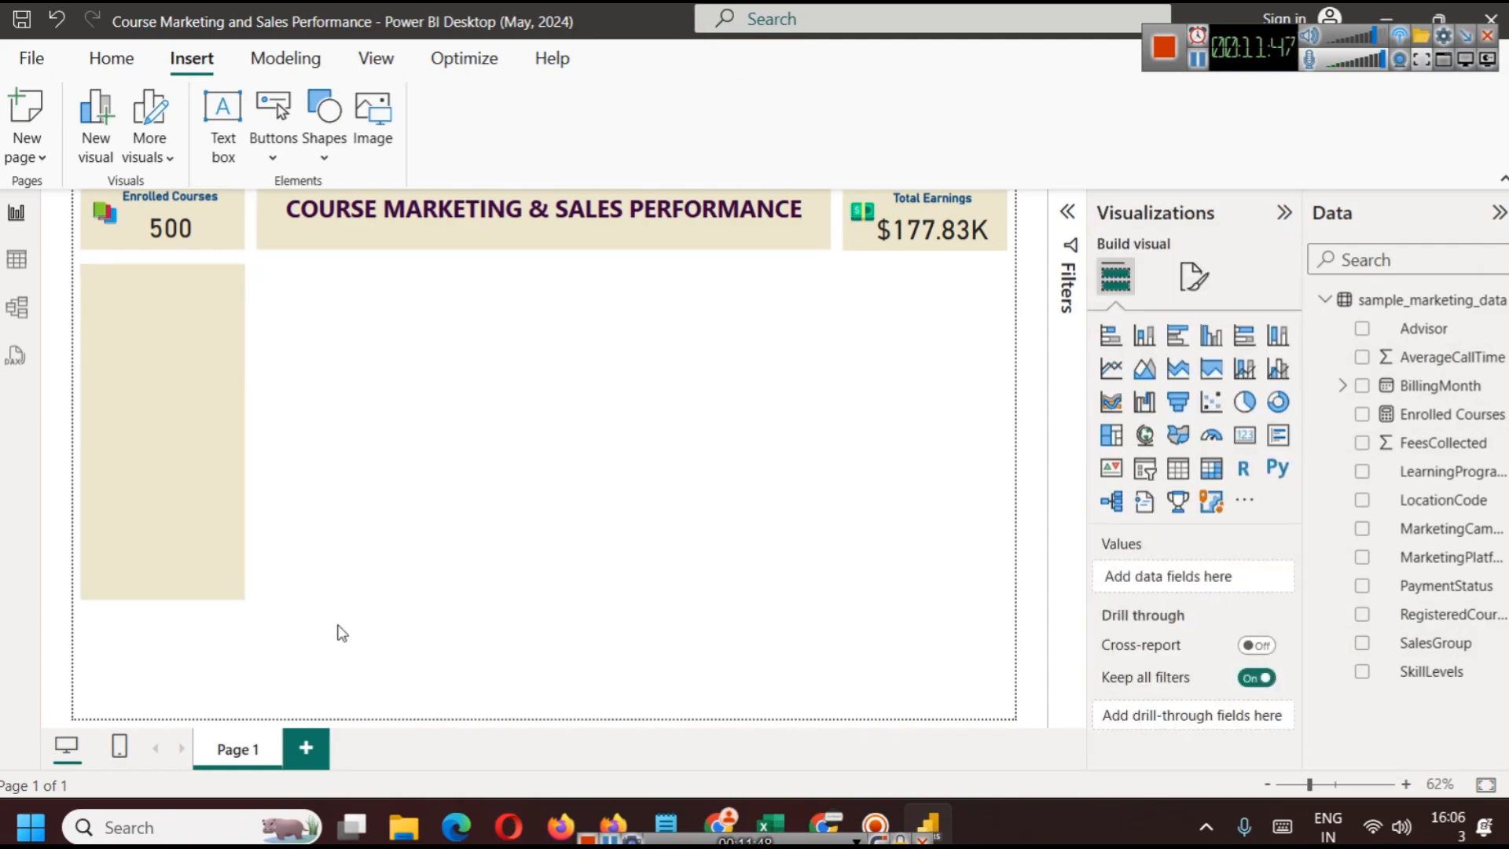
Duplicate the beige rectangle and shorten the copy into a small panel beneath the tall one at the page's lower edge
{"action": "left_click", "coordinate": [239, 574]}
{"action": "left_click", "coordinate": [350, 610]}
{"action": "left_click", "coordinate": [181, 473]}
{"action": "left_click_drag", "start_coordinate": [181, 474], "coordinate": [168, 568]}
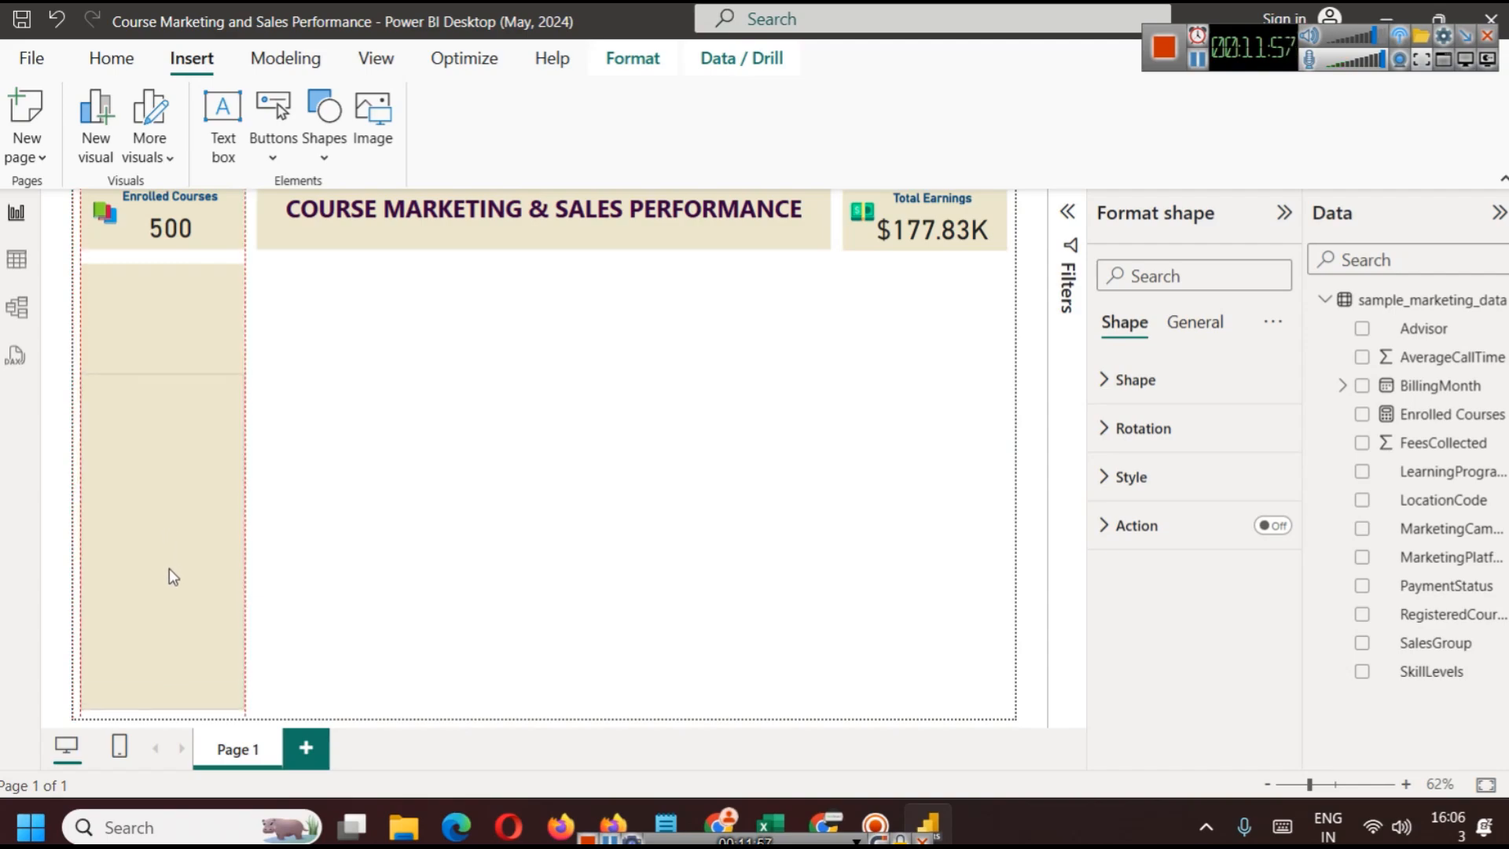
{"action": "left_click_drag", "start_coordinate": [159, 366], "coordinate": [175, 610]}
{"action": "left_click", "coordinate": [353, 583]}
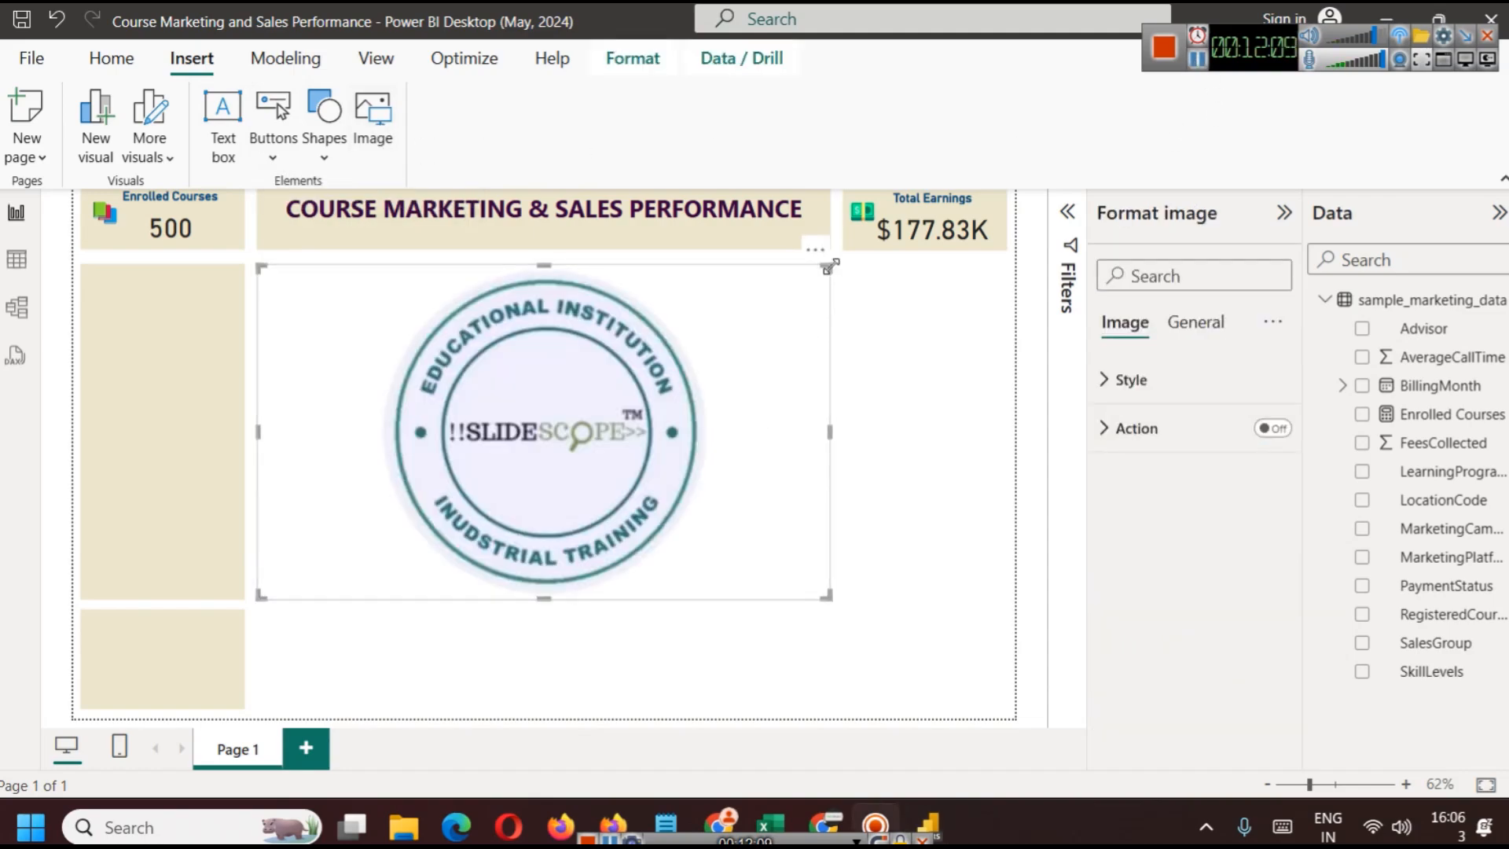
Shrink the Slidescope logo image and centre it on the small beige panel below the tall rectangle
{"action": "left_click_drag", "start_coordinate": [829, 267], "coordinate": [421, 563]}
{"action": "left_click_drag", "start_coordinate": [307, 550], "coordinate": [124, 659]}
{"action": "left_click", "coordinate": [337, 604]}
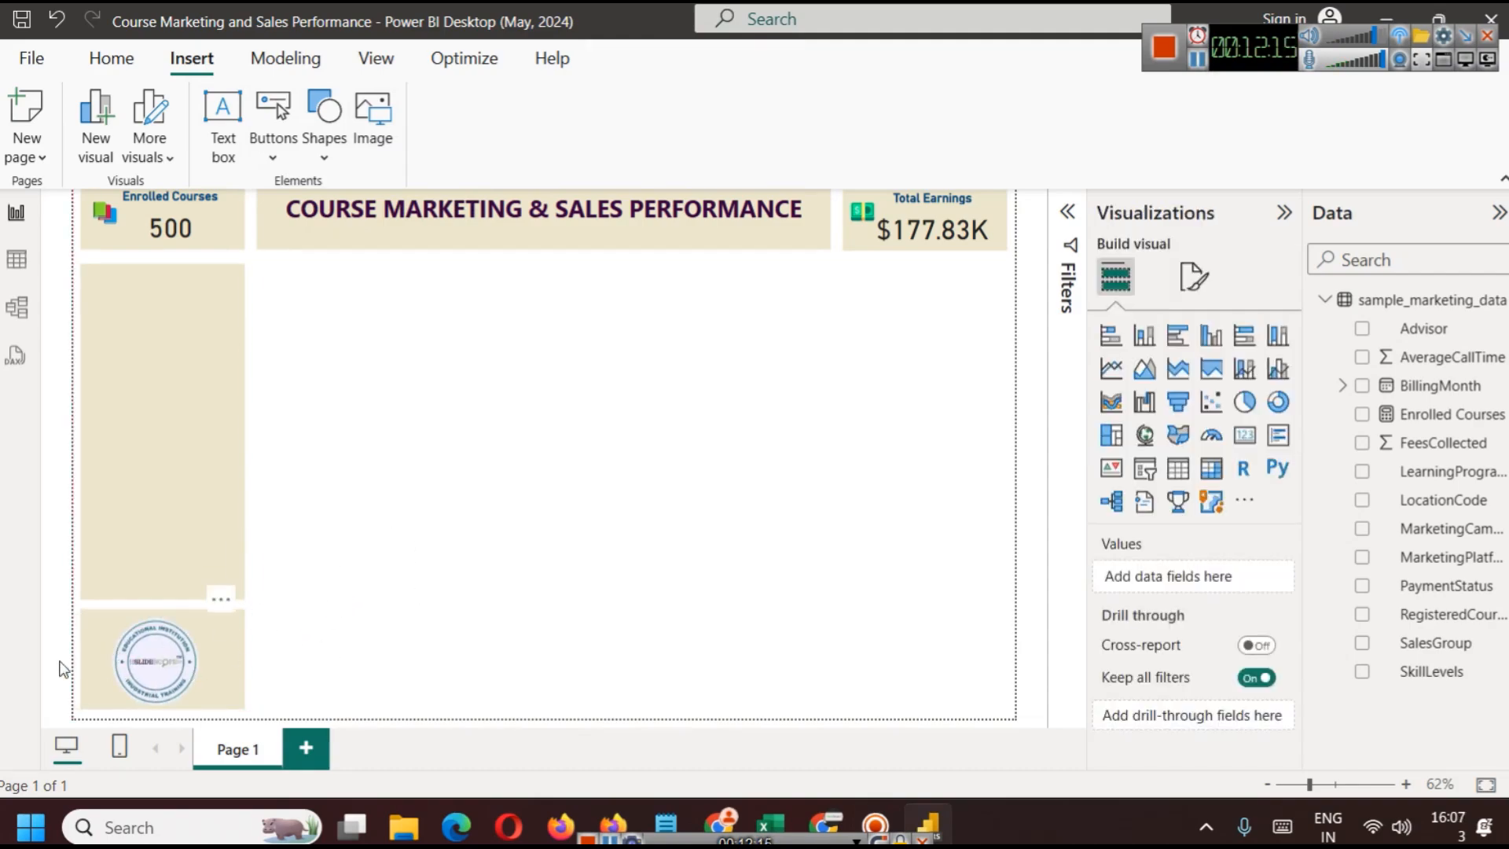
{"action": "left_click", "coordinate": [146, 648]}
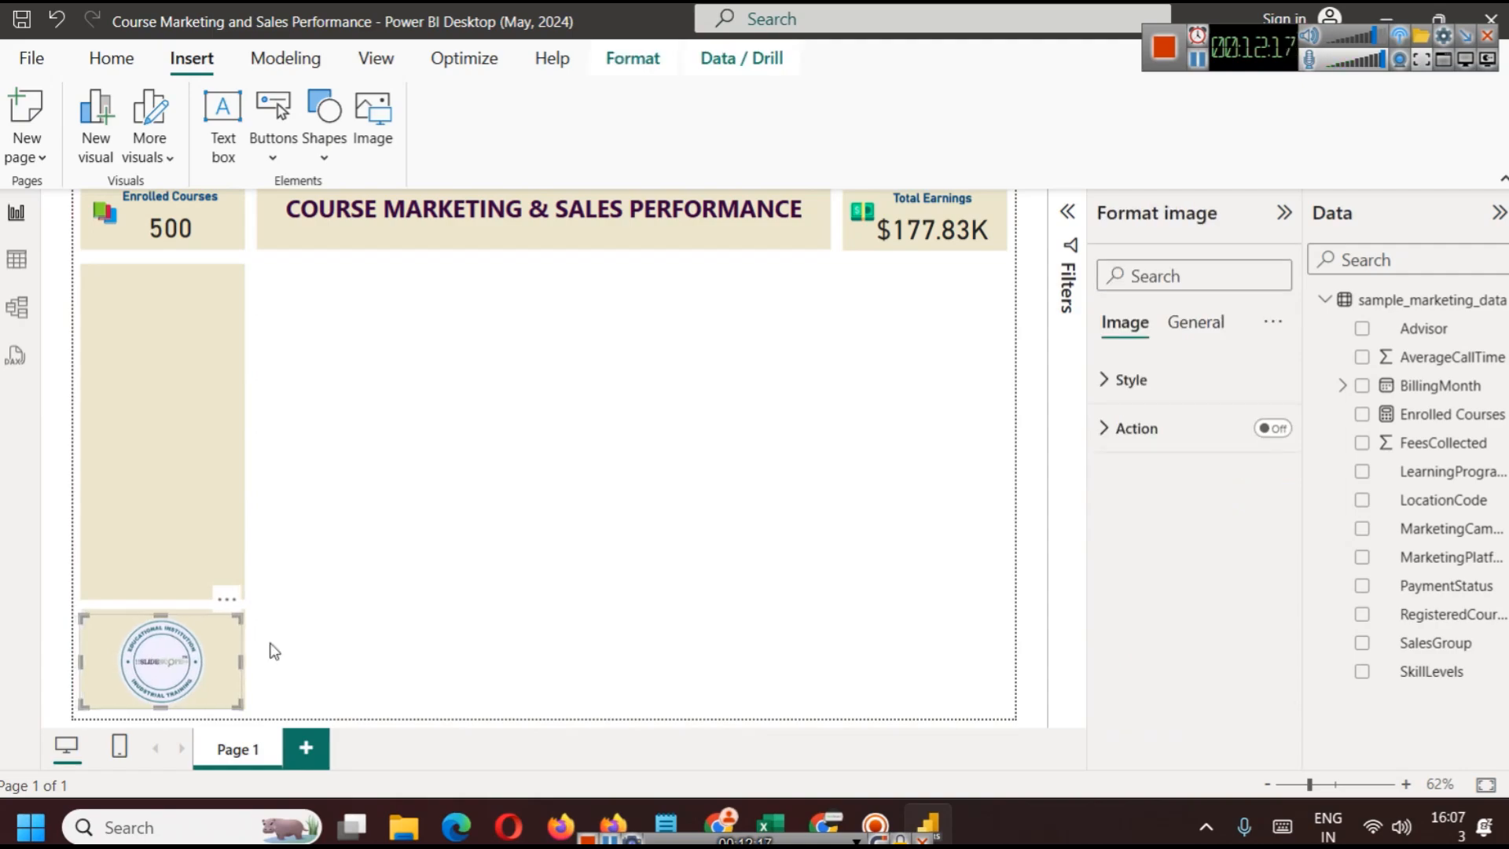
{"action": "left_click", "coordinate": [342, 638]}
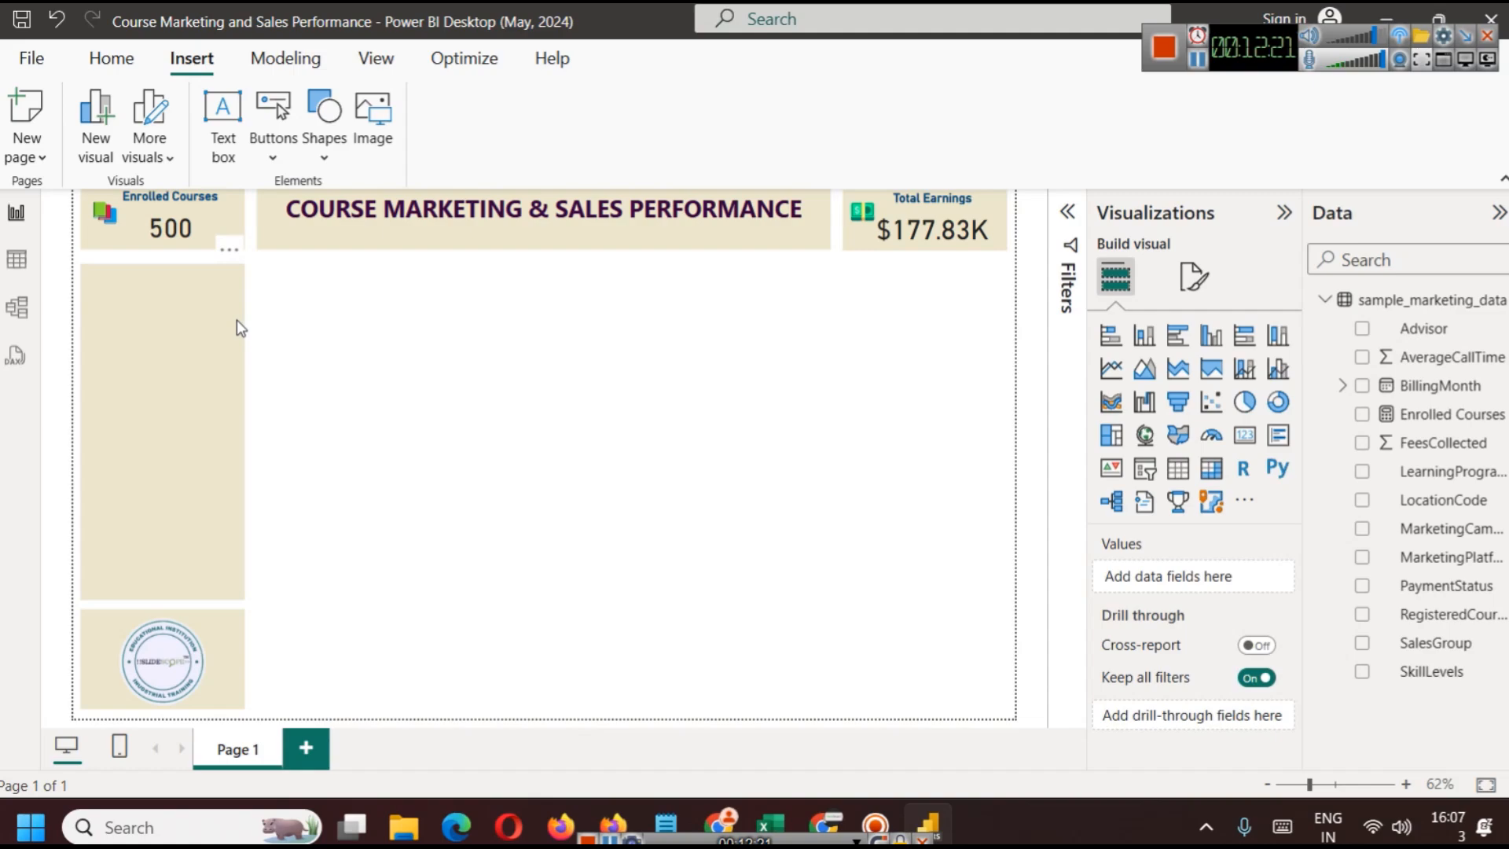
Insert an empty slicer and shrink it into a small box in the upper part of the tall beige panel
{"action": "left_click", "coordinate": [17, 261]}
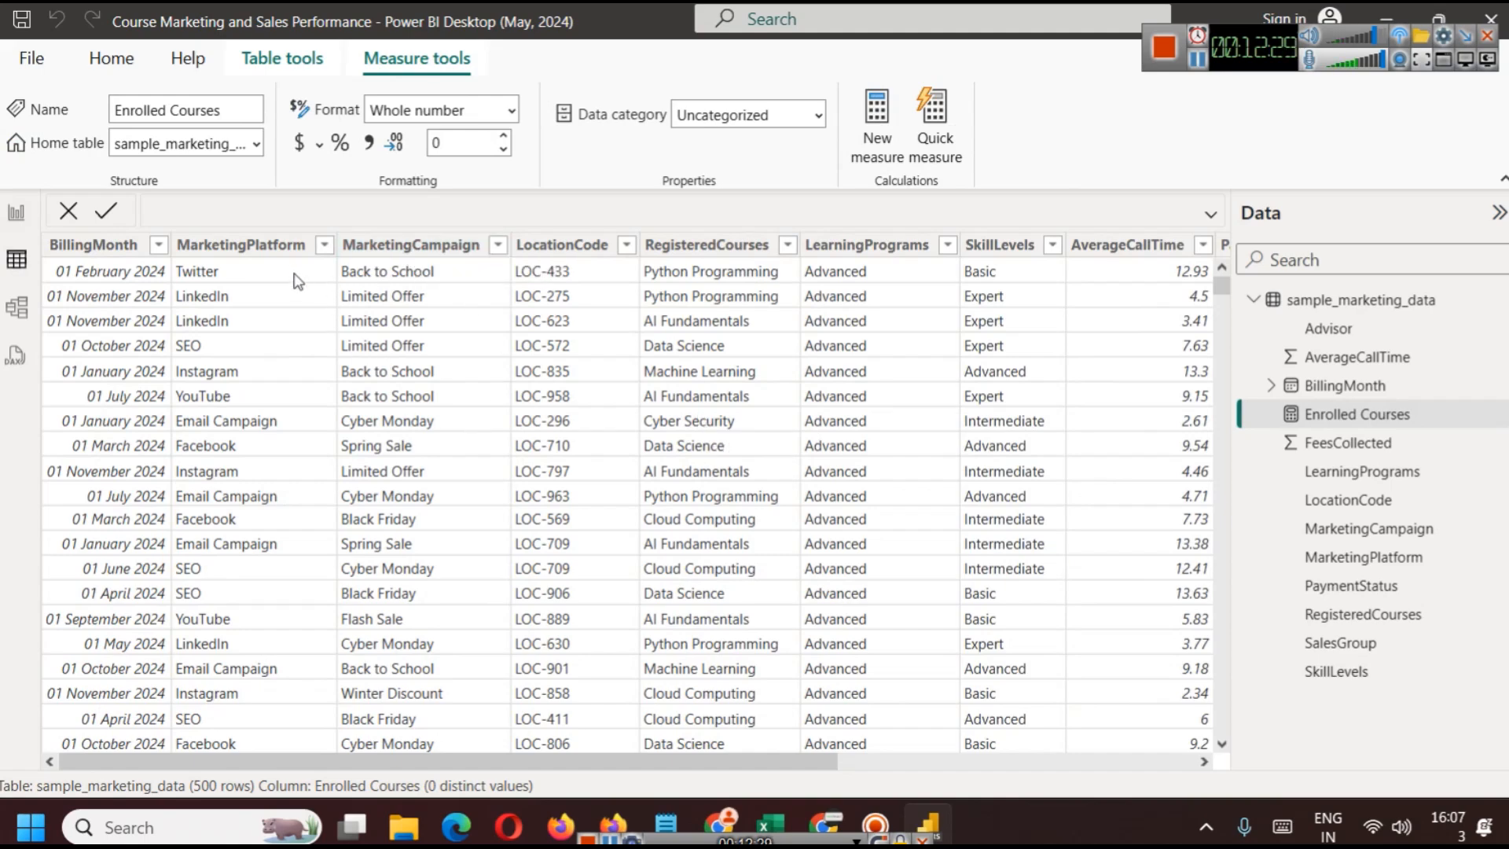
{"action": "left_click", "coordinate": [17, 213]}
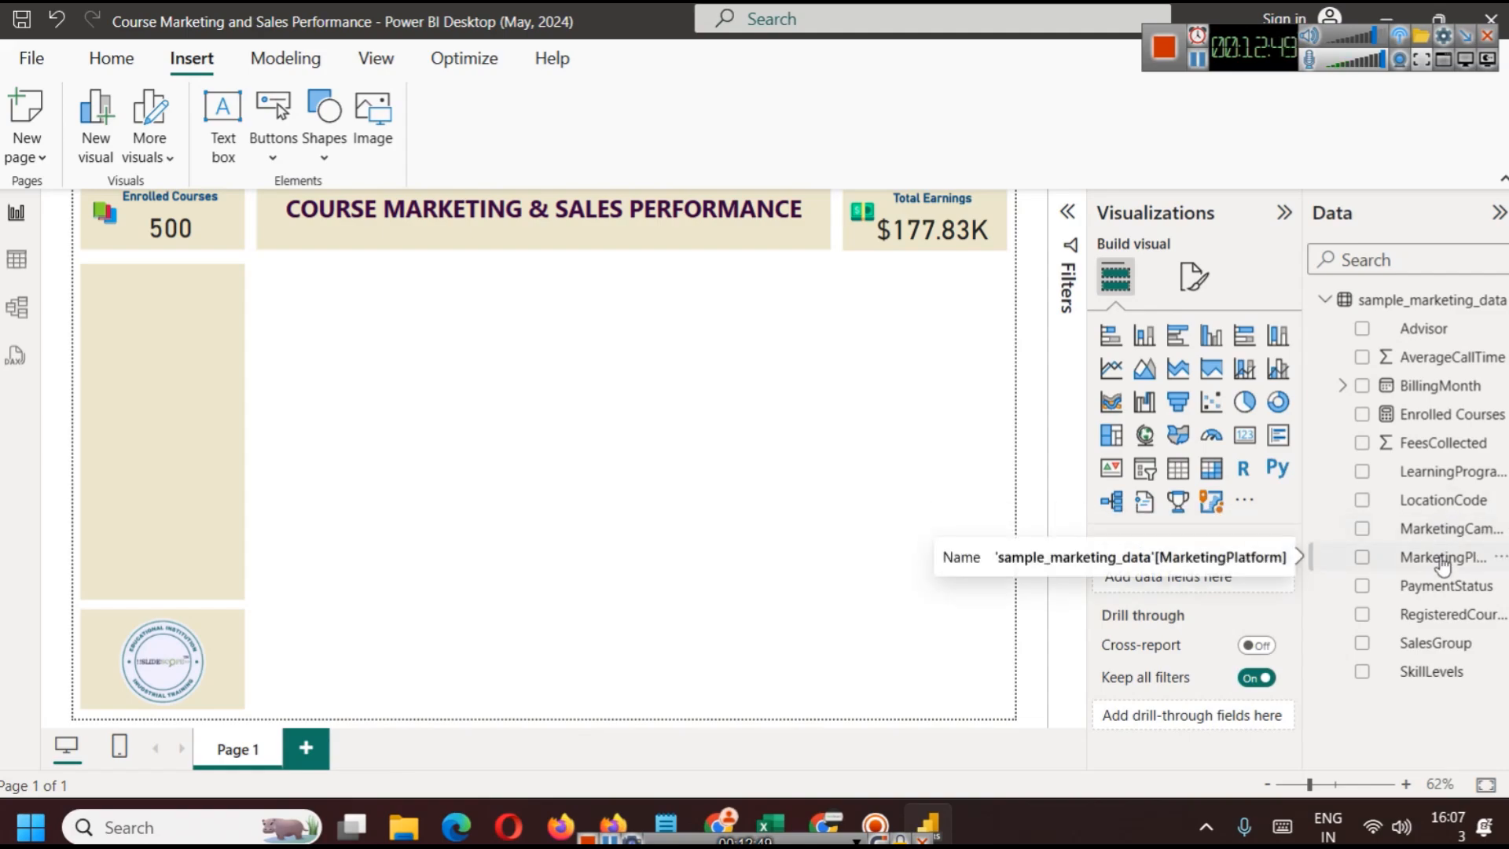
{"action": "left_click", "coordinate": [1144, 469]}
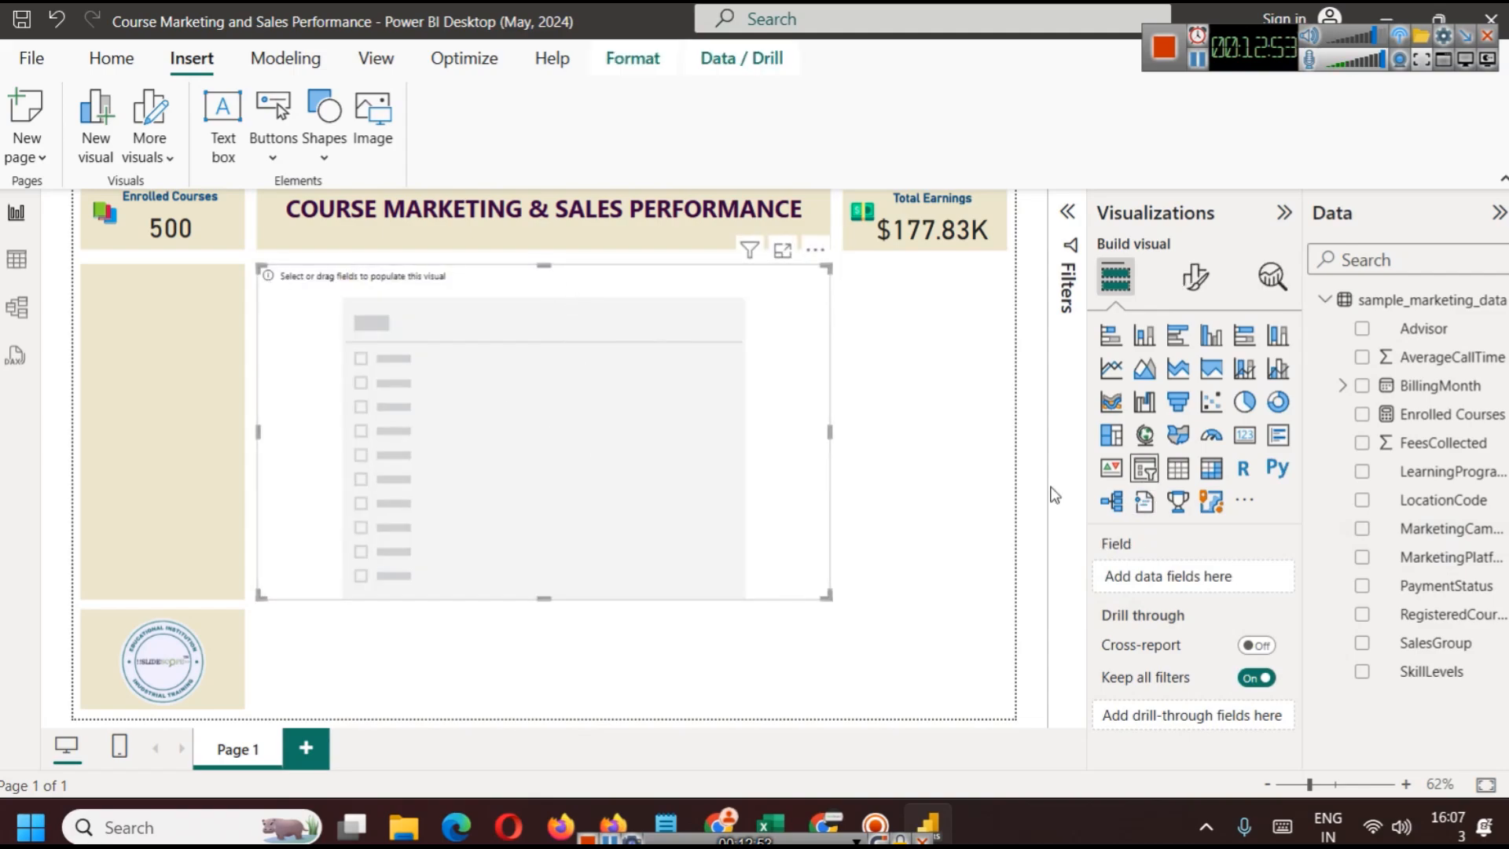
{"action": "left_click_drag", "start_coordinate": [828, 267], "coordinate": [233, 317]}
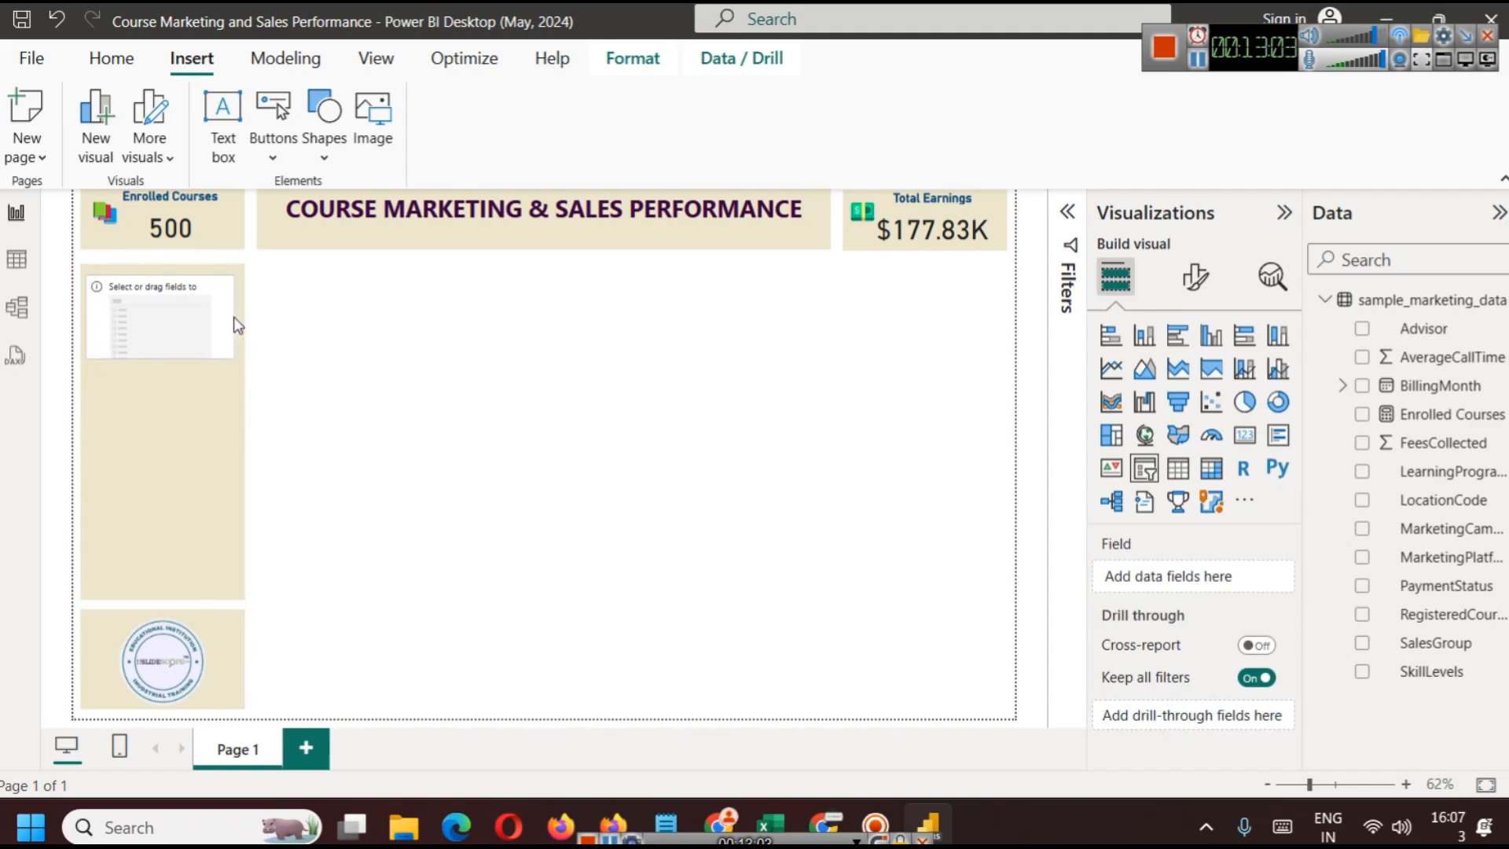
{"action": "left_click_drag", "start_coordinate": [162, 359], "coordinate": [172, 334]}
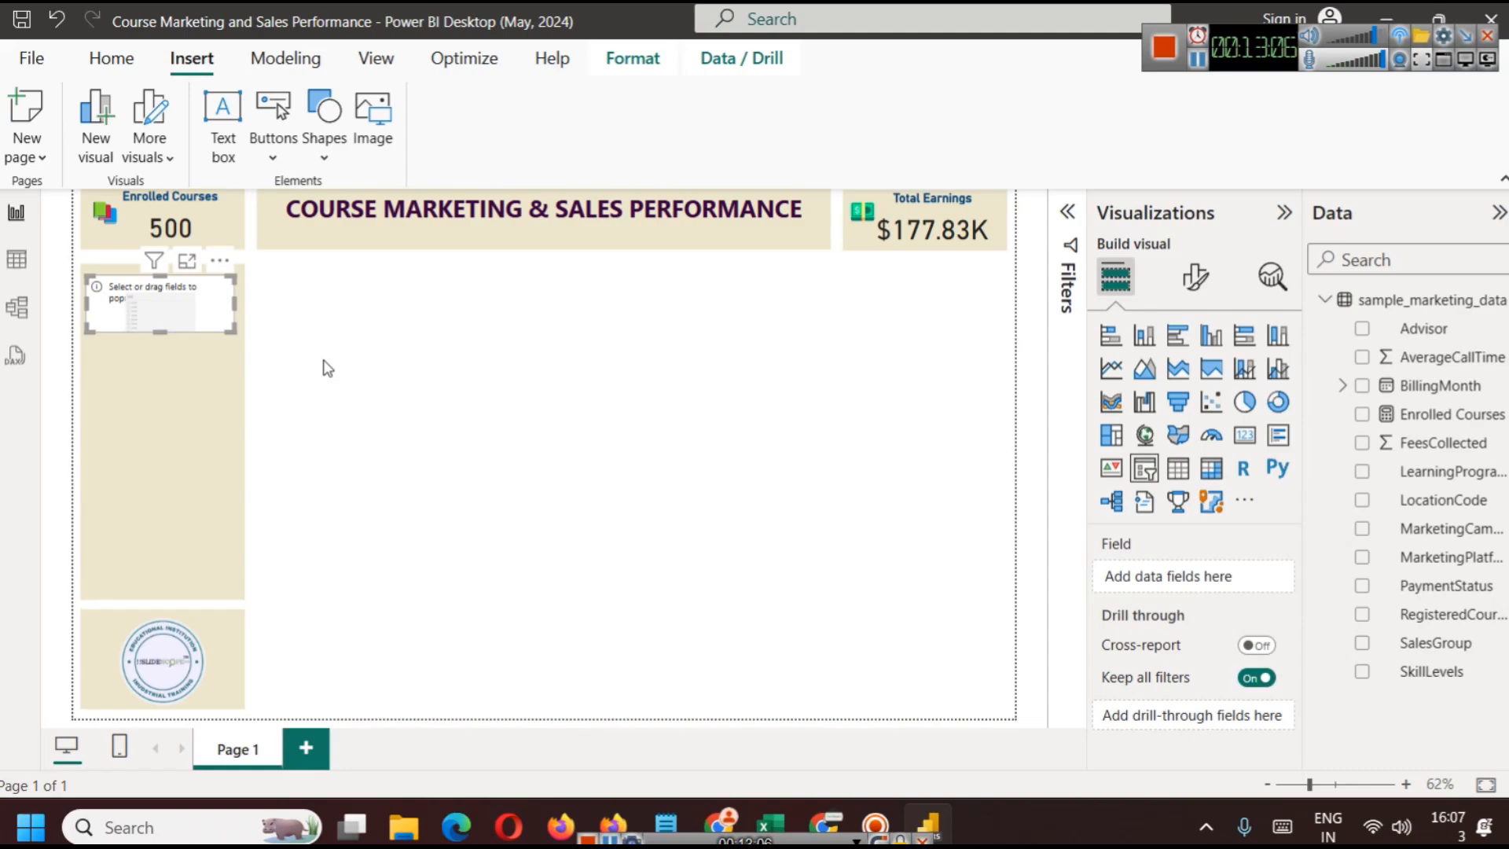
{"action": "left_click", "coordinate": [440, 345]}
{"action": "left_click", "coordinate": [208, 314]}
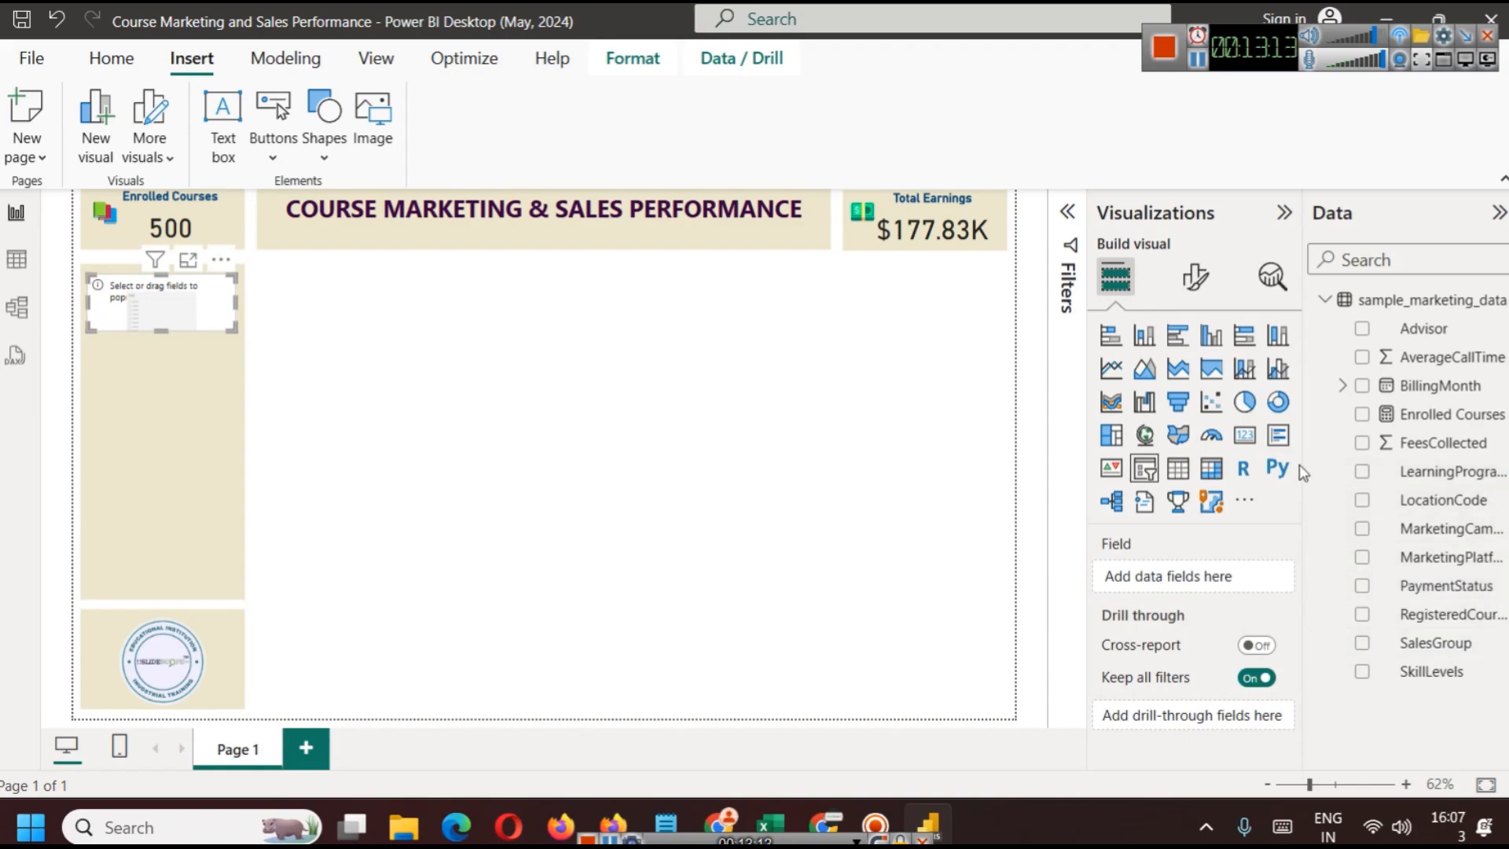
Assign the MarketingPlatform field to the slicer and set its style to Dropdown
{"action": "left_click_drag", "start_coordinate": [1305, 460], "coordinate": [1220, 461]}
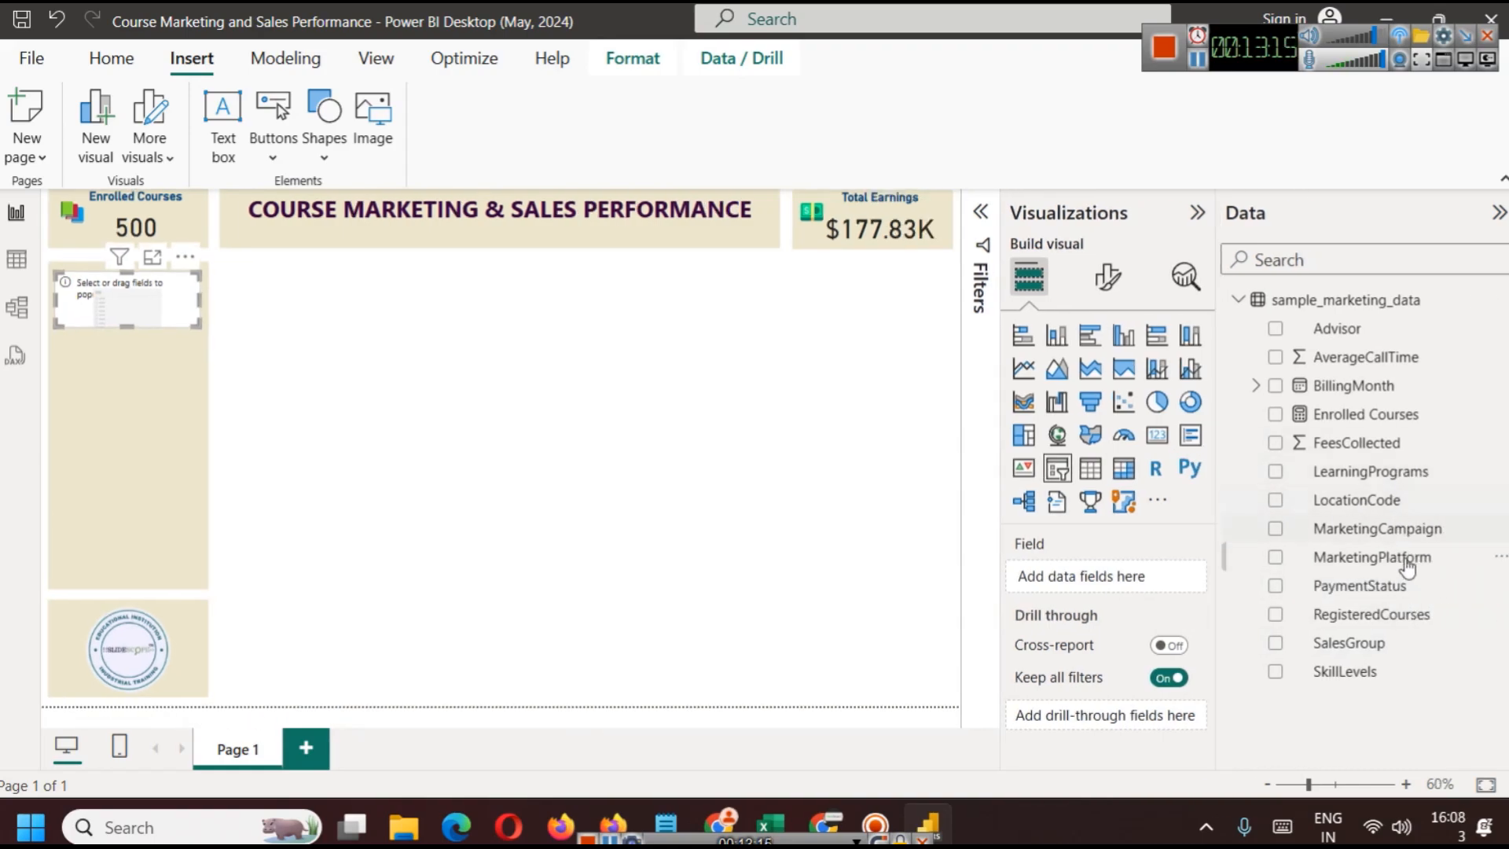
{"action": "left_click_drag", "start_coordinate": [1399, 562], "coordinate": [1095, 578]}
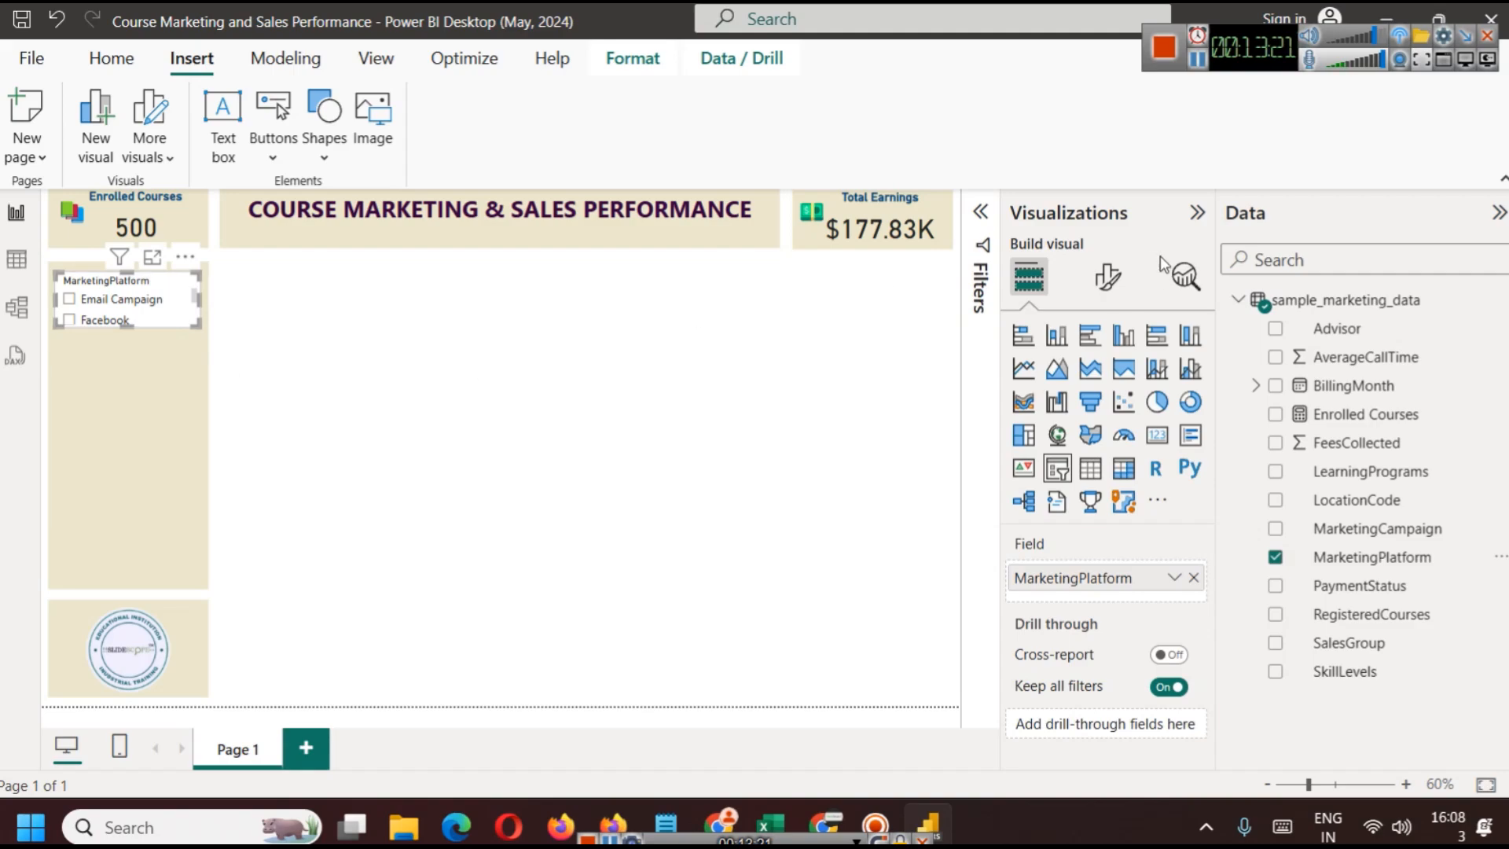
{"action": "left_click", "coordinate": [1108, 277]}
{"action": "left_click", "coordinate": [1077, 440]}
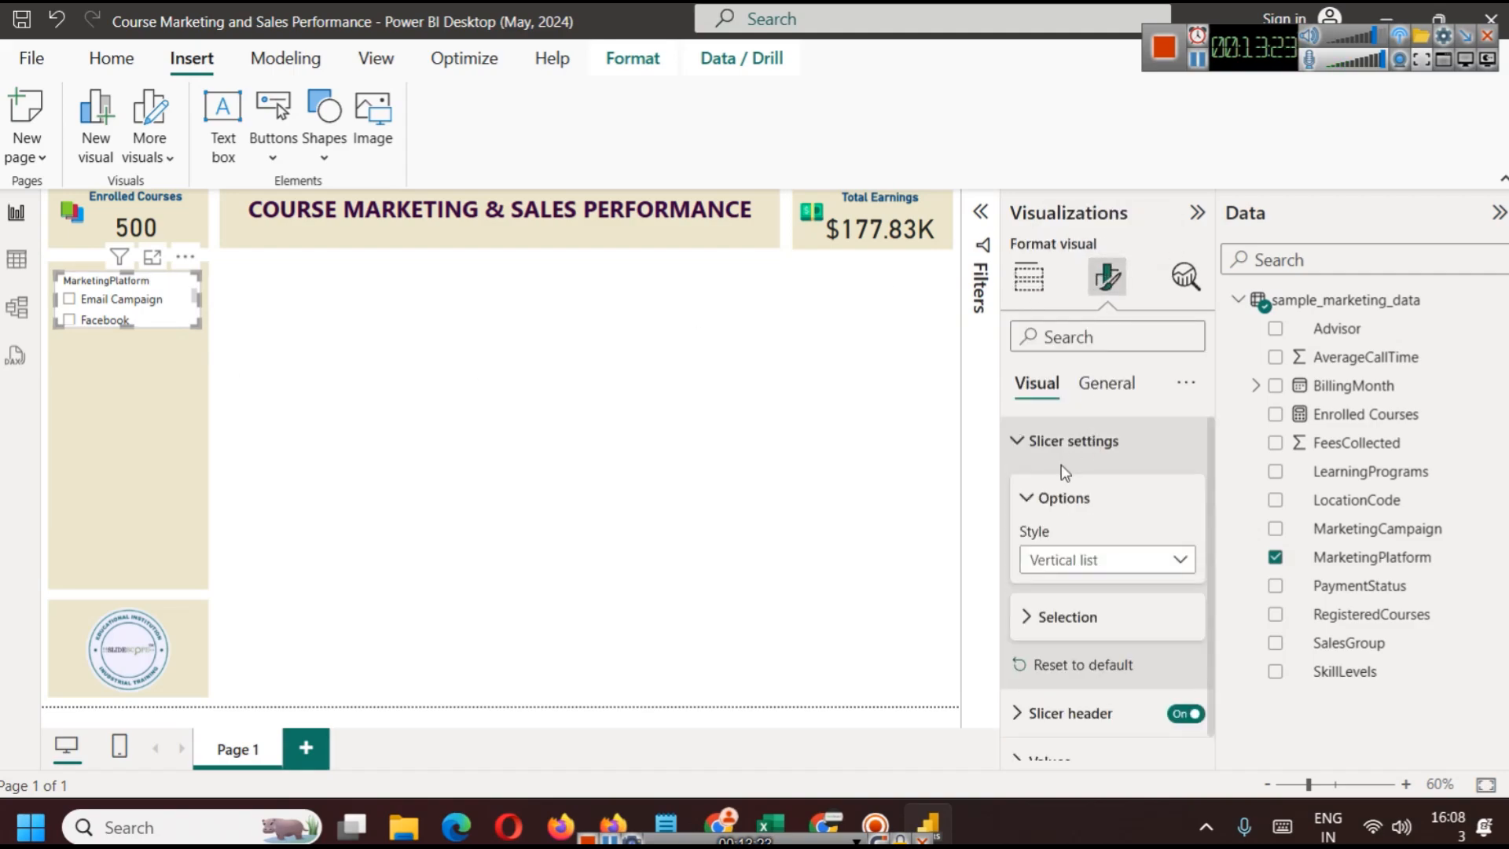
{"action": "left_click", "coordinate": [1107, 561]}
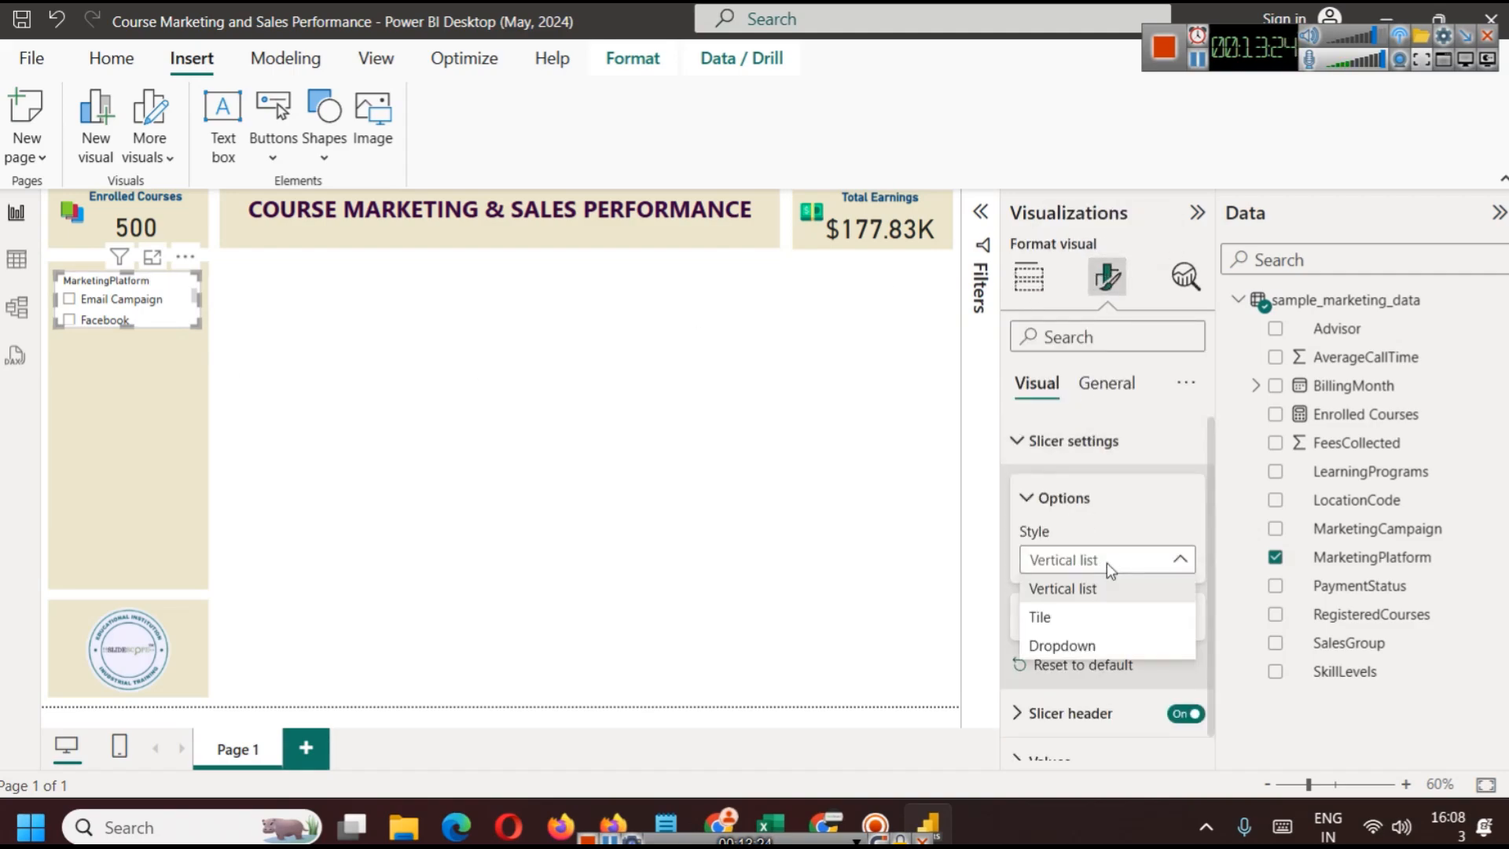
{"action": "left_click", "coordinate": [1107, 646]}
{"action": "left_click", "coordinate": [582, 449]}
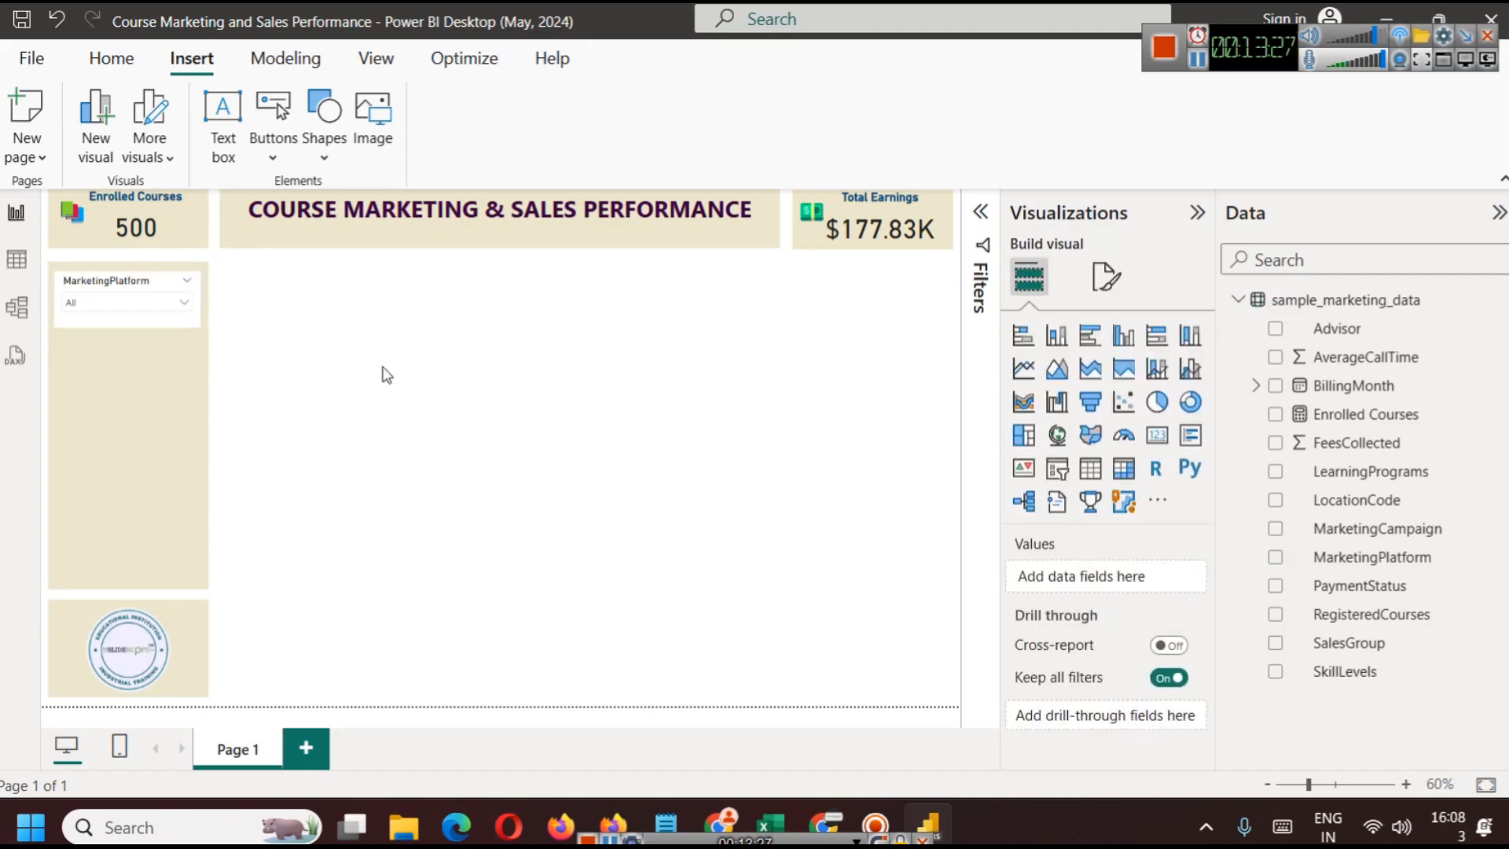
Make the value text of the MarketingPlatform slicer bold
{"action": "left_click", "coordinate": [146, 315]}
{"action": "left_click", "coordinate": [153, 299]}
{"action": "left_click", "coordinate": [152, 299]}
{"action": "left_click", "coordinate": [1115, 289]}
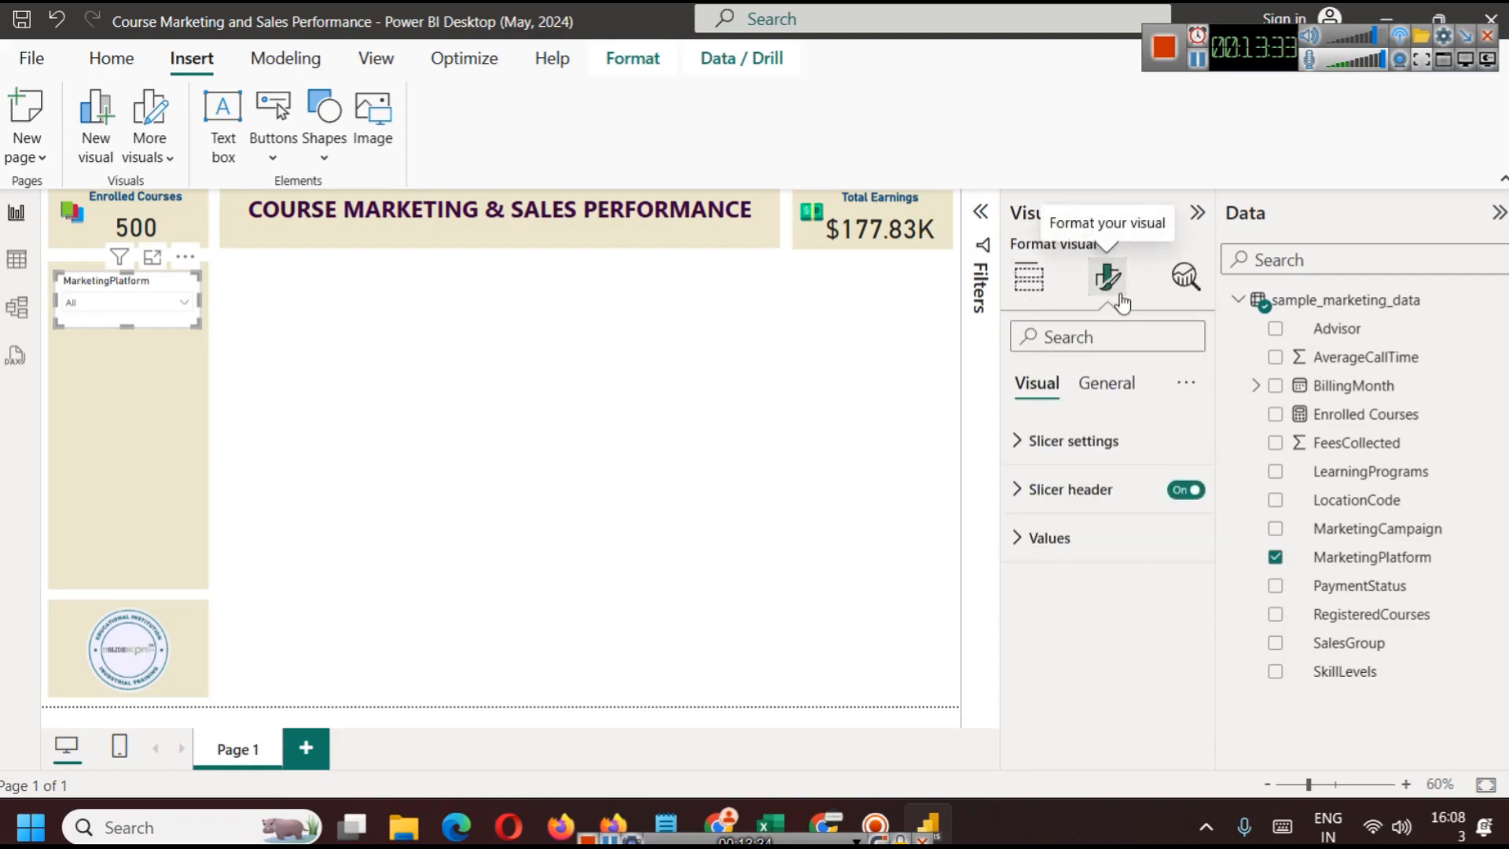
{"action": "scroll", "coordinate": [1099, 553], "scroll_direction": "down", "scroll_amount": 3}
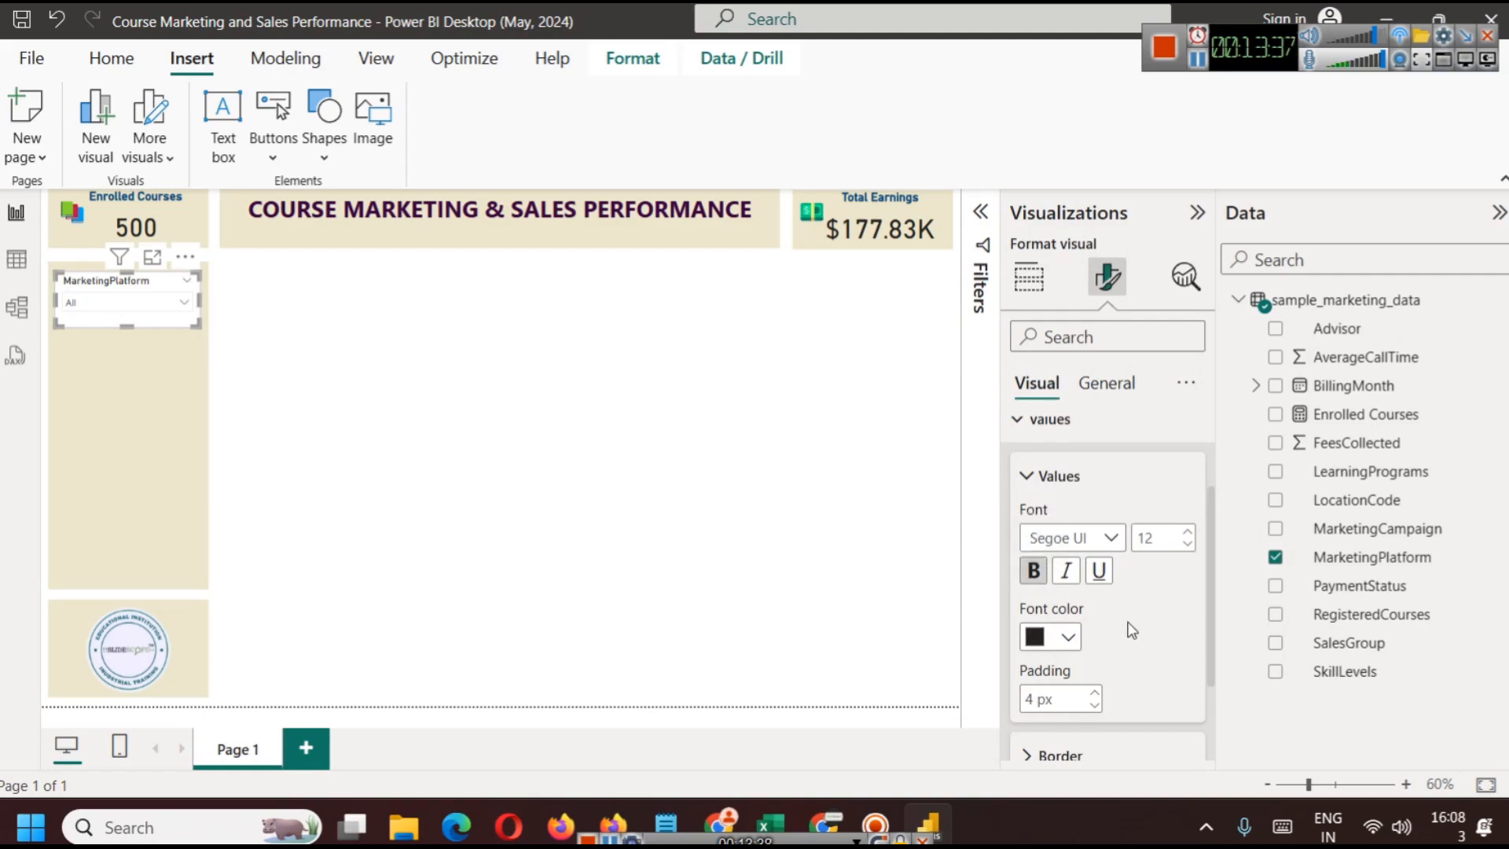
{"action": "scroll", "coordinate": [1093, 519], "scroll_direction": "up", "scroll_amount": 3}
Make the slicer header bold, retitle it "Marketing Platform" and colour it the same dark blue as the card titles
{"action": "left_click", "coordinate": [1059, 497]}
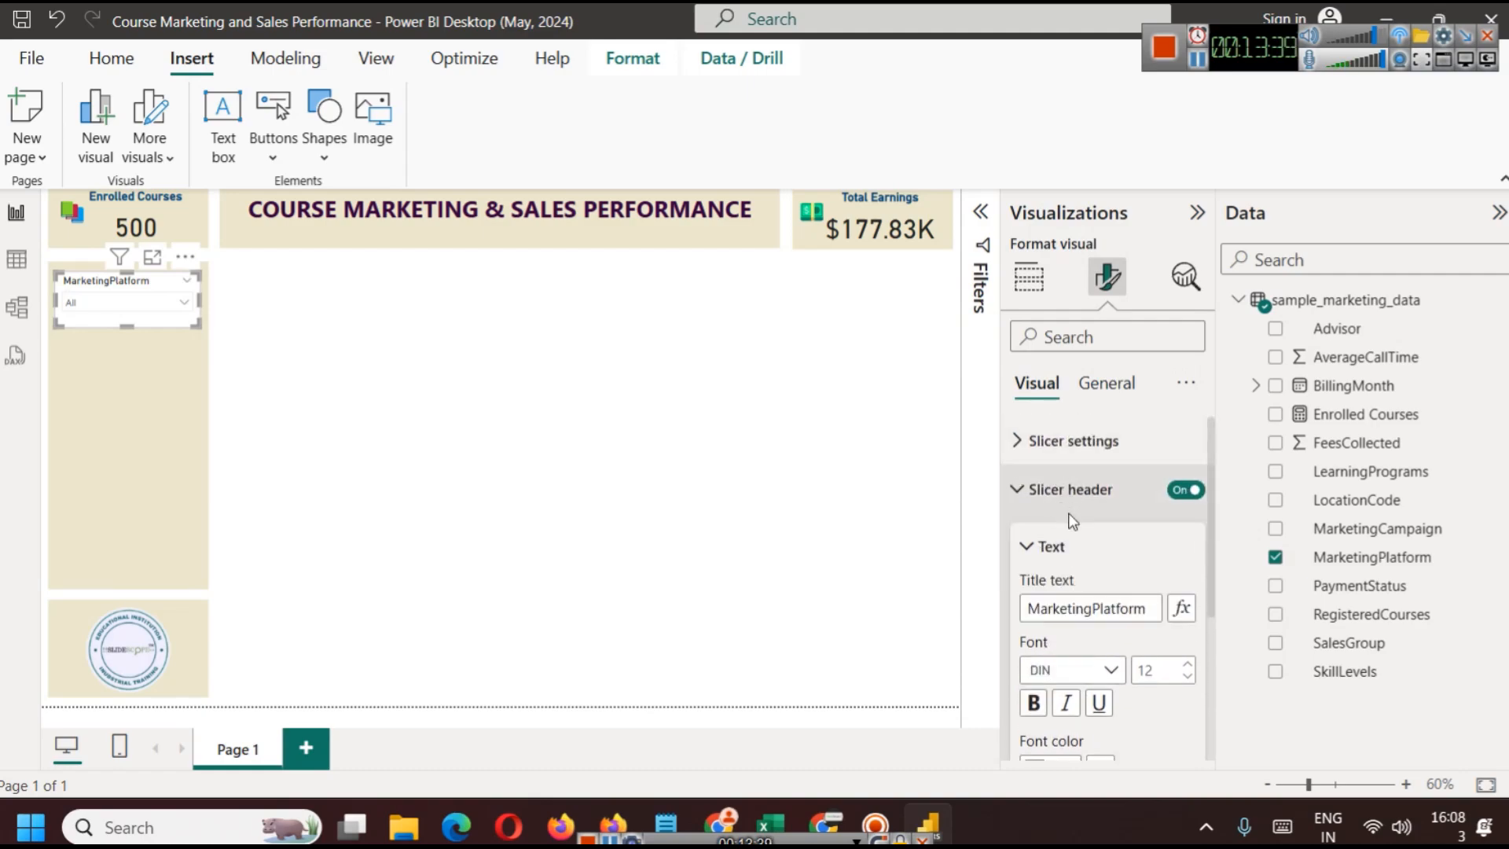
{"action": "scroll", "coordinate": [1054, 550], "scroll_direction": "down", "scroll_amount": 5}
{"action": "left_click", "coordinate": [1033, 464]}
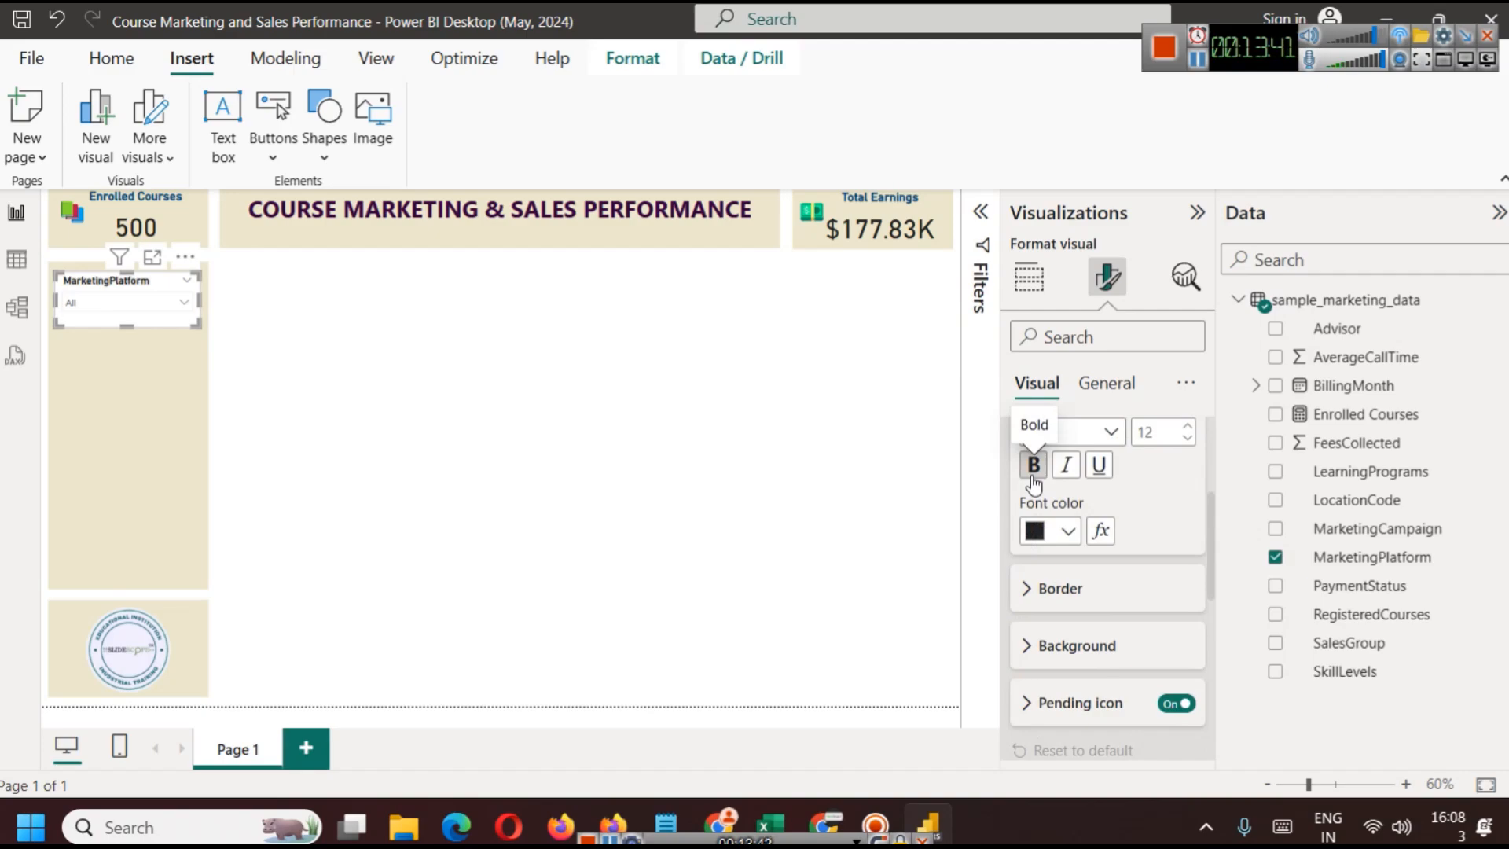
{"action": "scroll", "coordinate": [1108, 535], "scroll_direction": "up", "scroll_amount": 2}
{"action": "left_click", "coordinate": [1092, 489]}
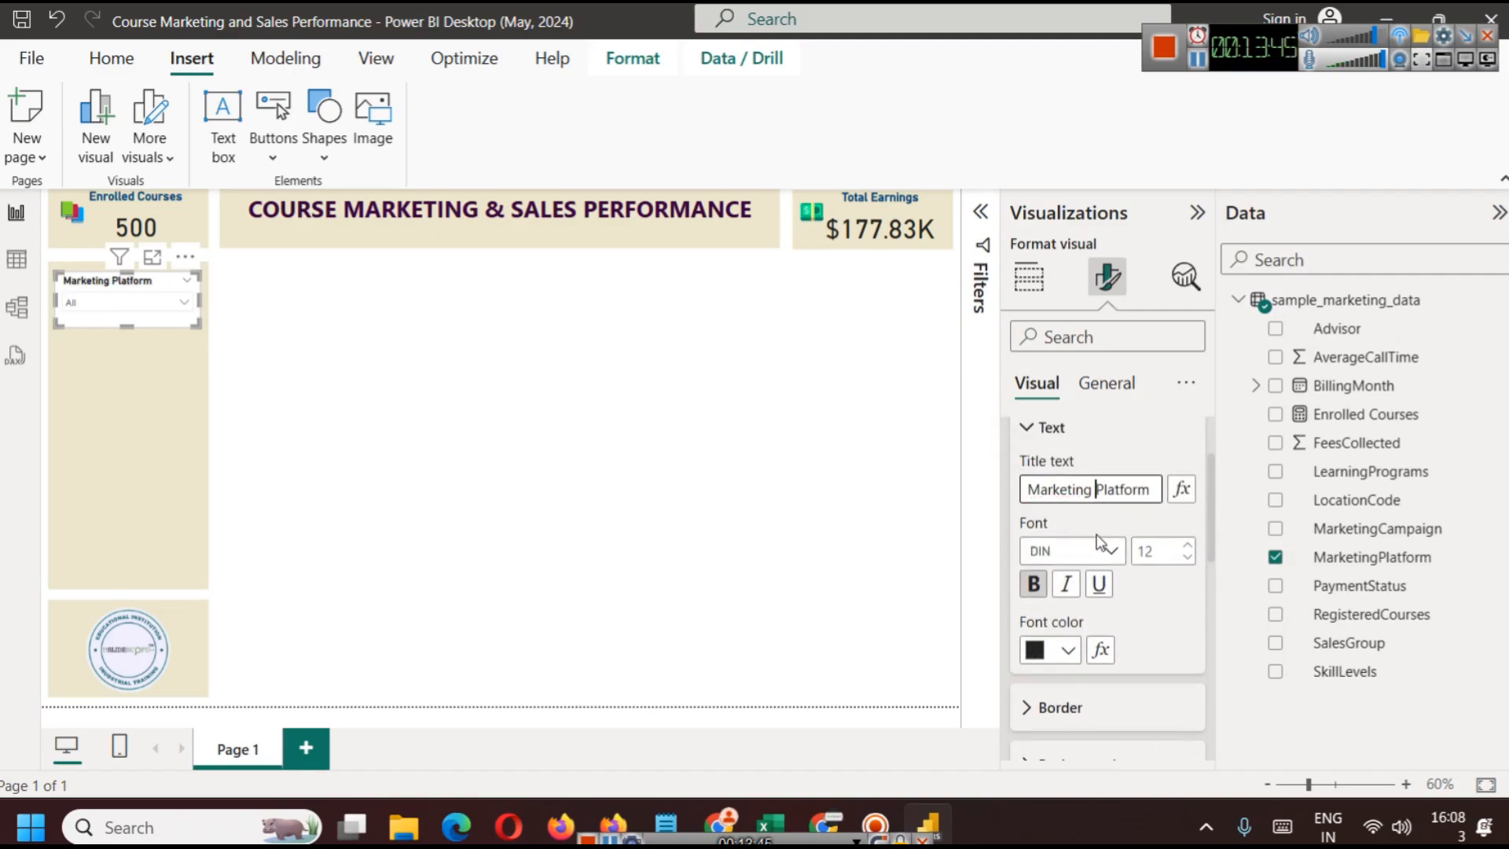
{"action": "left_click", "coordinate": [1071, 650]}
{"action": "left_click", "coordinate": [1118, 462]}
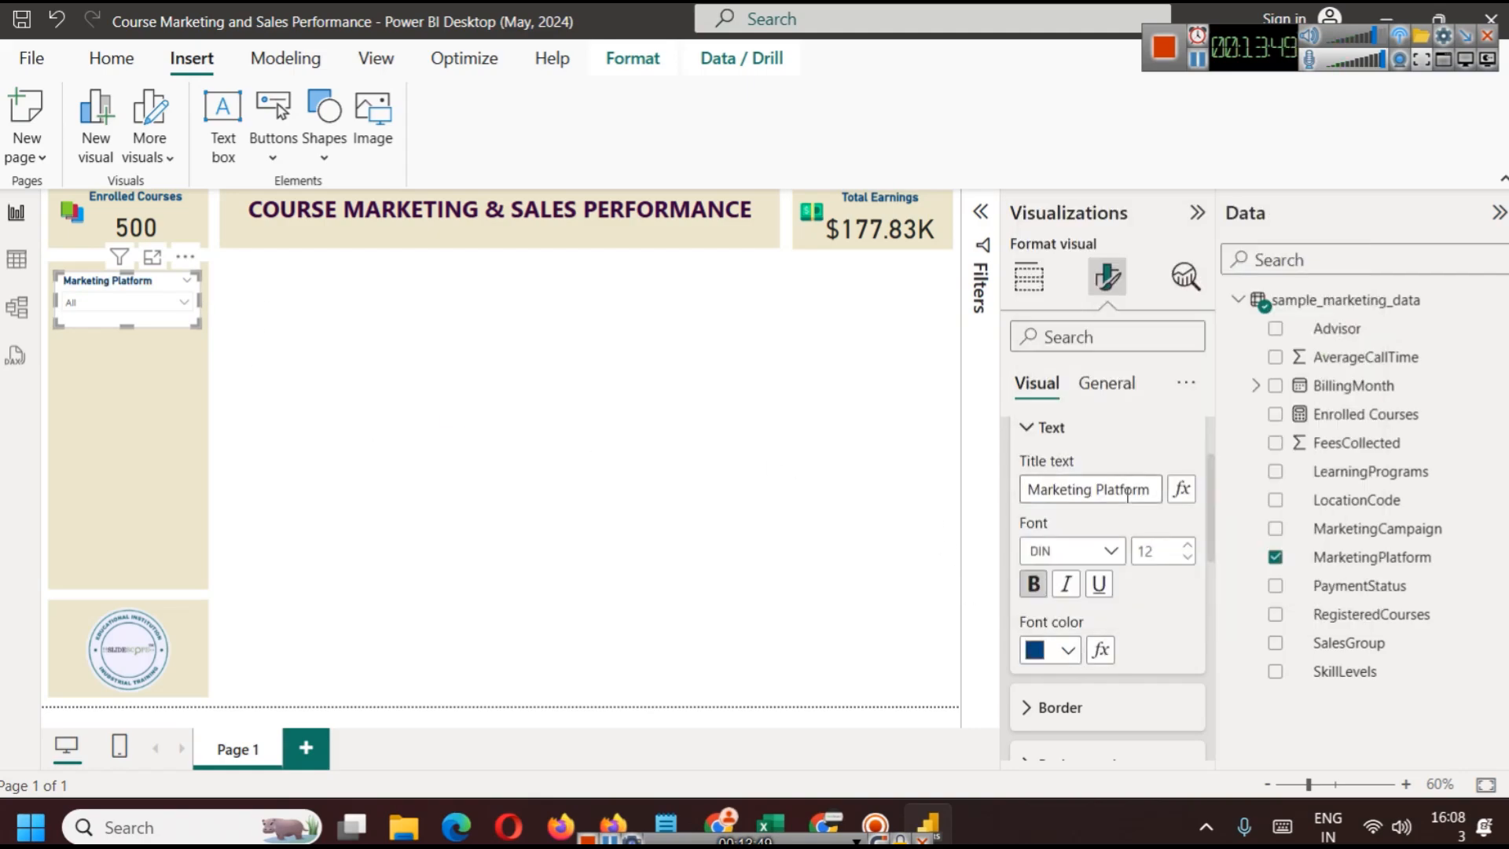
Set the font colour of the Marketing Platform slicer's values to the recently used dark blue
{"action": "scroll", "coordinate": [1116, 605], "scroll_direction": "down", "scroll_amount": 10}
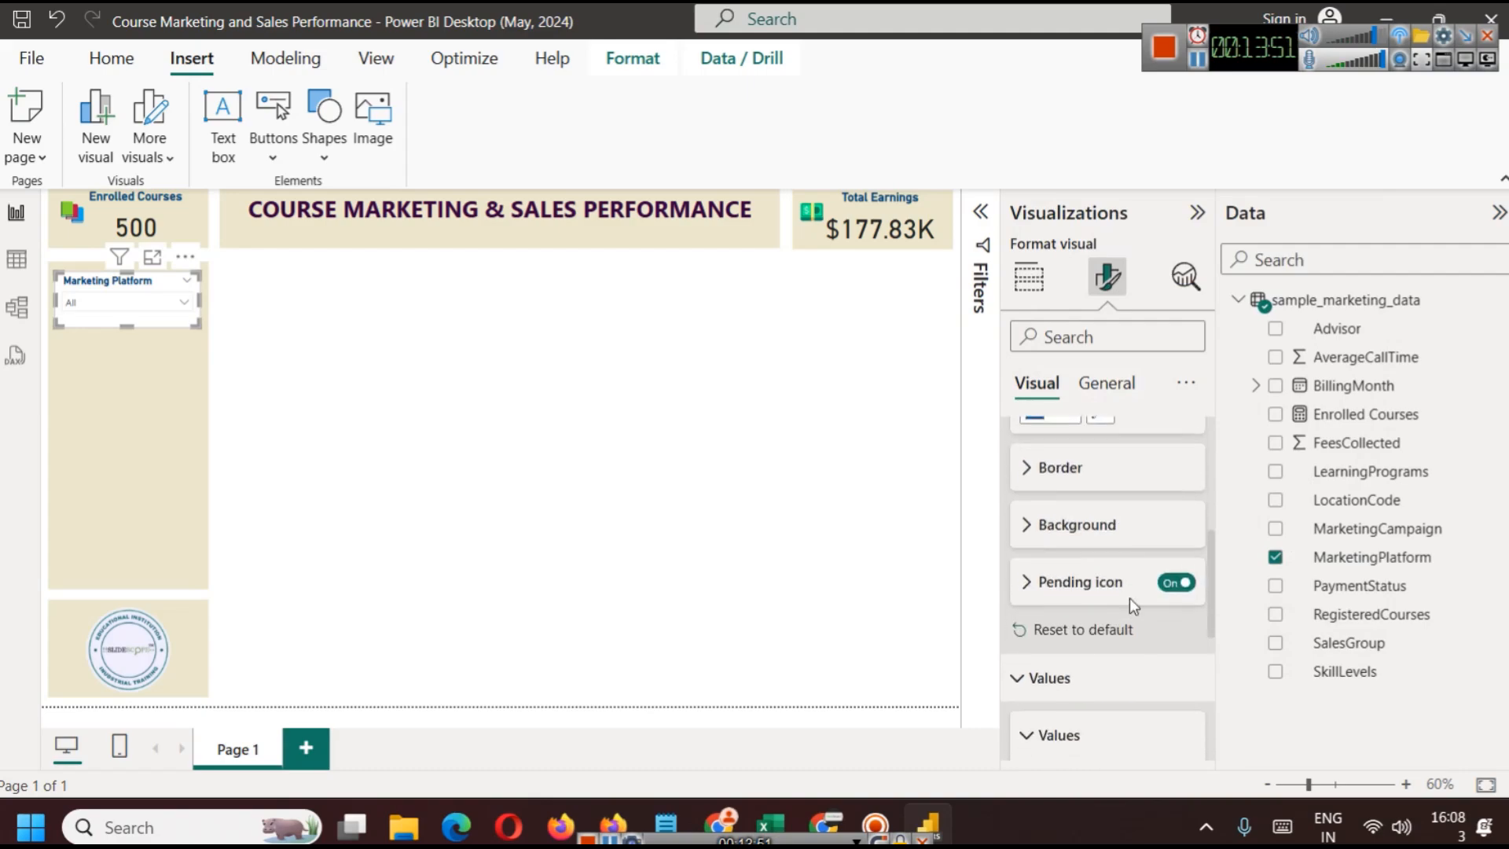
{"action": "left_click", "coordinate": [1067, 541]}
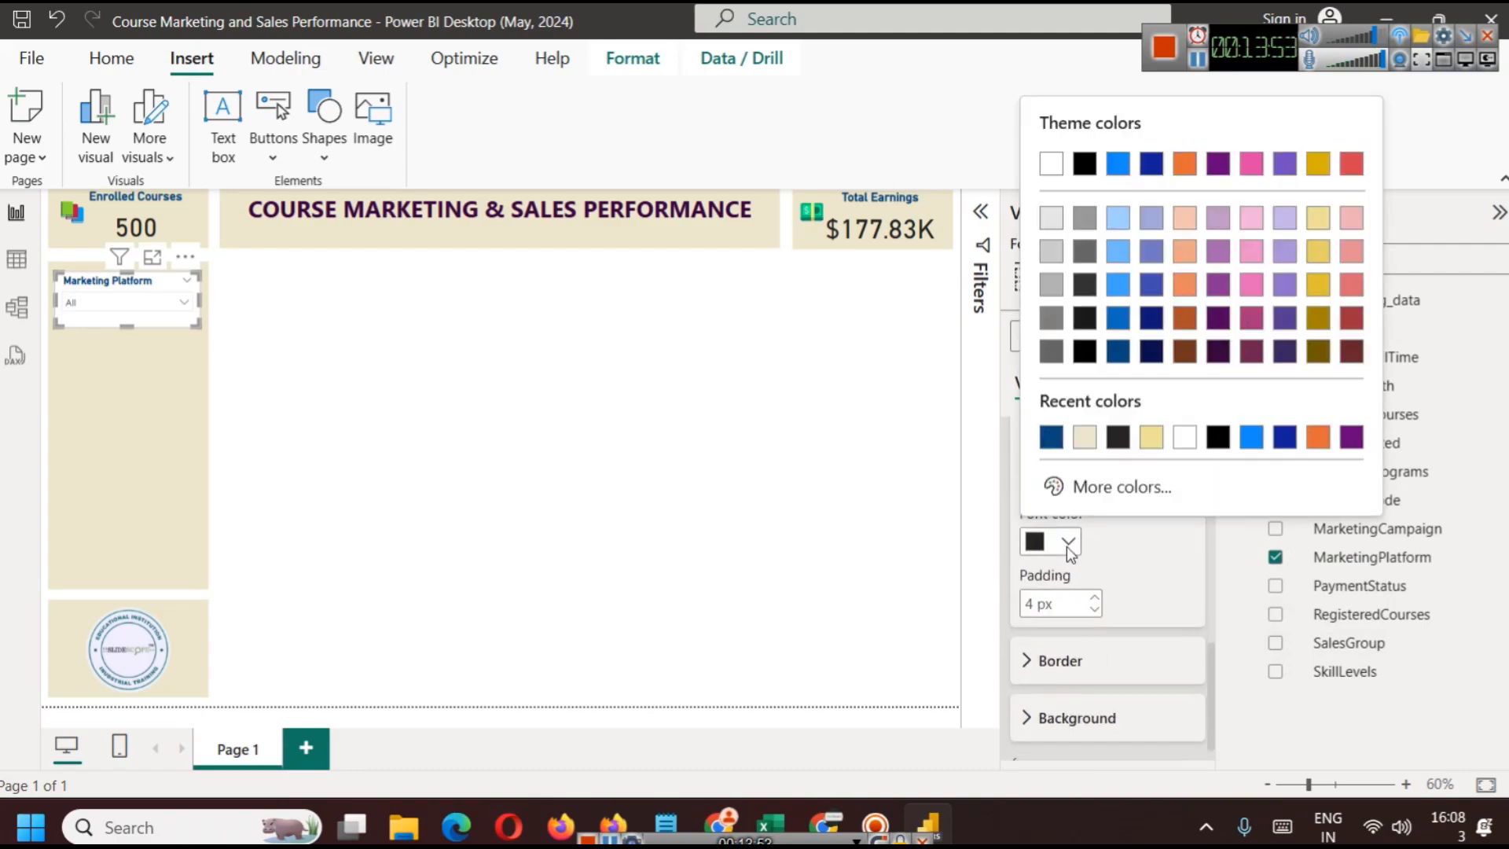
{"action": "left_click", "coordinate": [1050, 437]}
{"action": "left_click", "coordinate": [371, 429]}
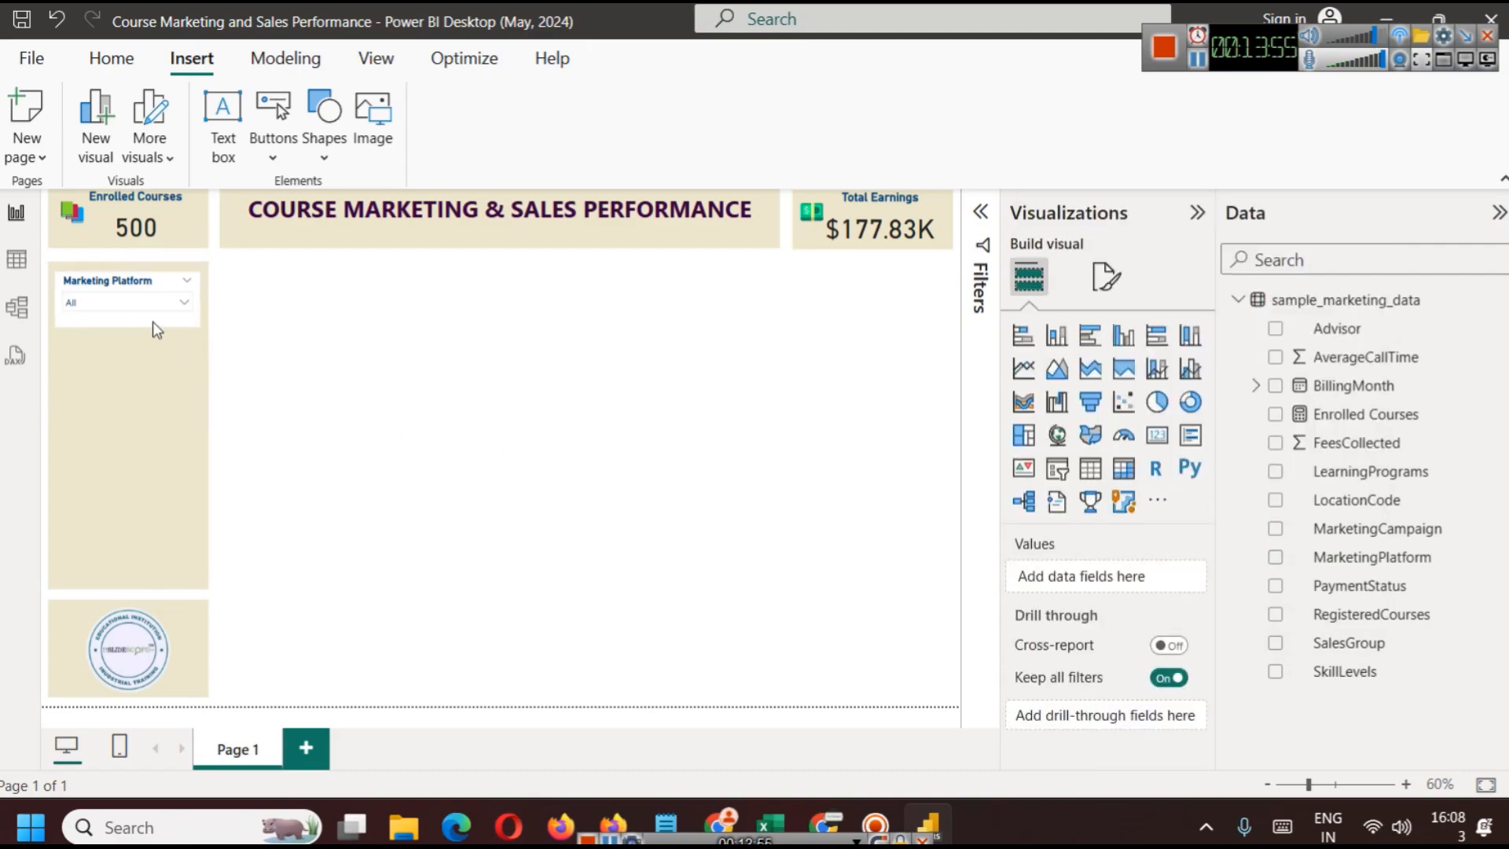
Test the Marketing Platform slicer by filtering on Facebook, Google Ads, Instagram, LinkedIn, SEO and Twitter in turn
{"action": "left_click", "coordinate": [148, 302]}
{"action": "left_click", "coordinate": [108, 346]}
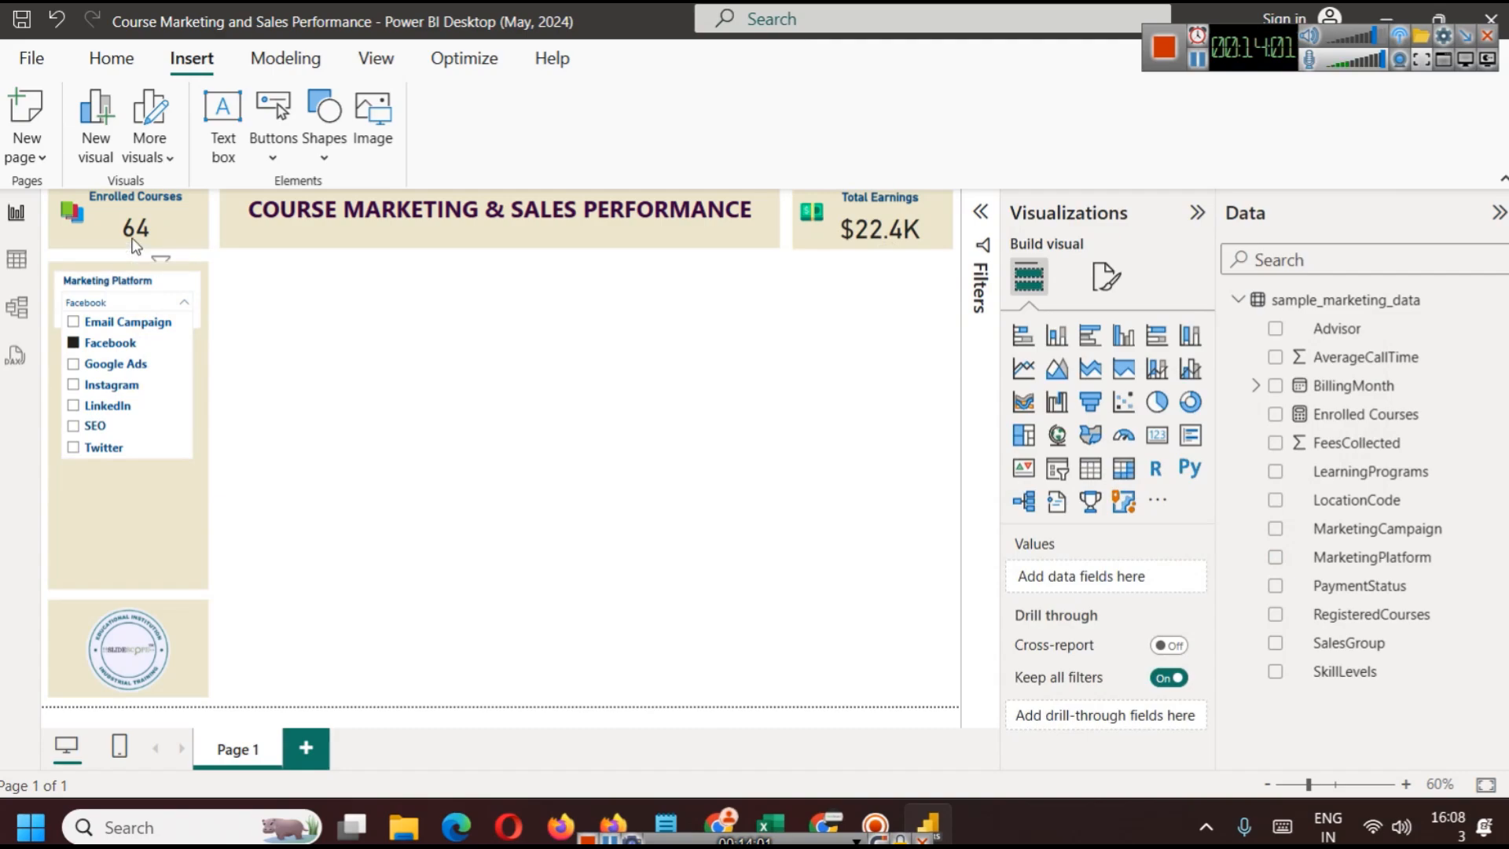
{"action": "left_click", "coordinate": [117, 366]}
{"action": "left_click", "coordinate": [115, 385]}
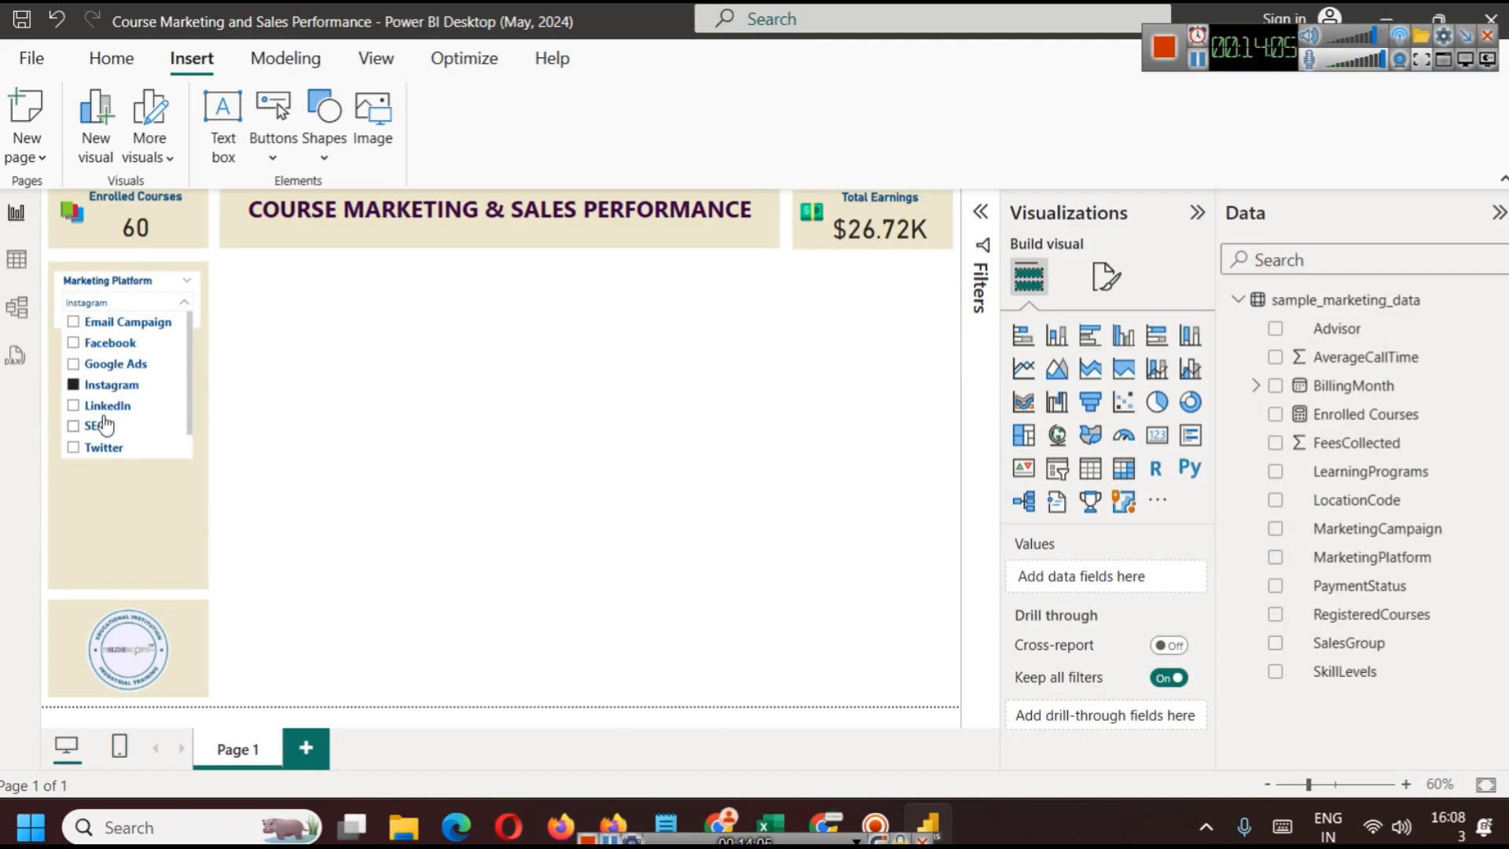
{"action": "left_click", "coordinate": [106, 406]}
{"action": "left_click", "coordinate": [95, 425]}
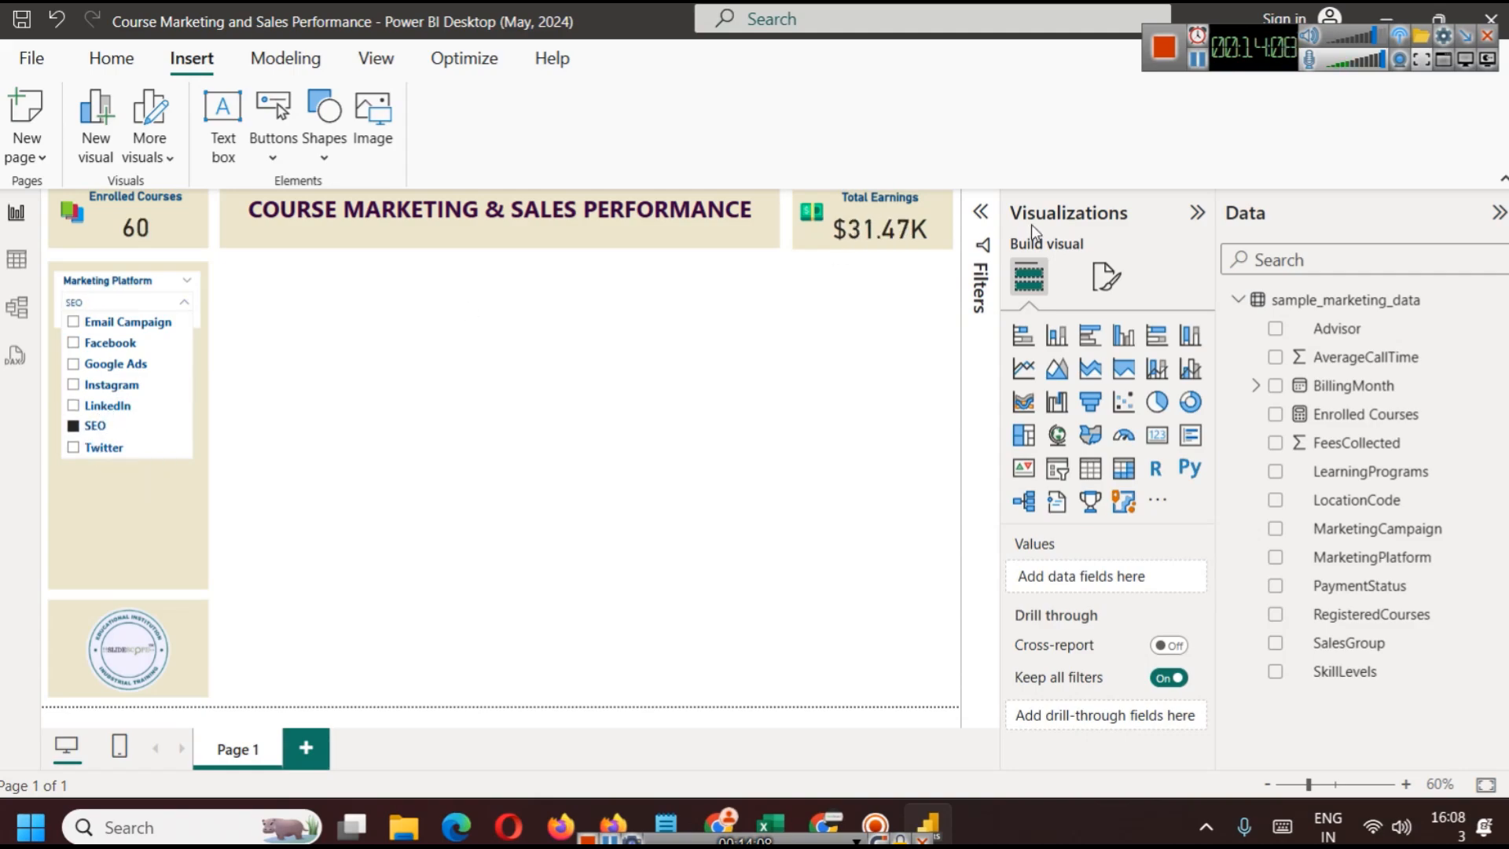
{"action": "left_click", "coordinate": [126, 447]}
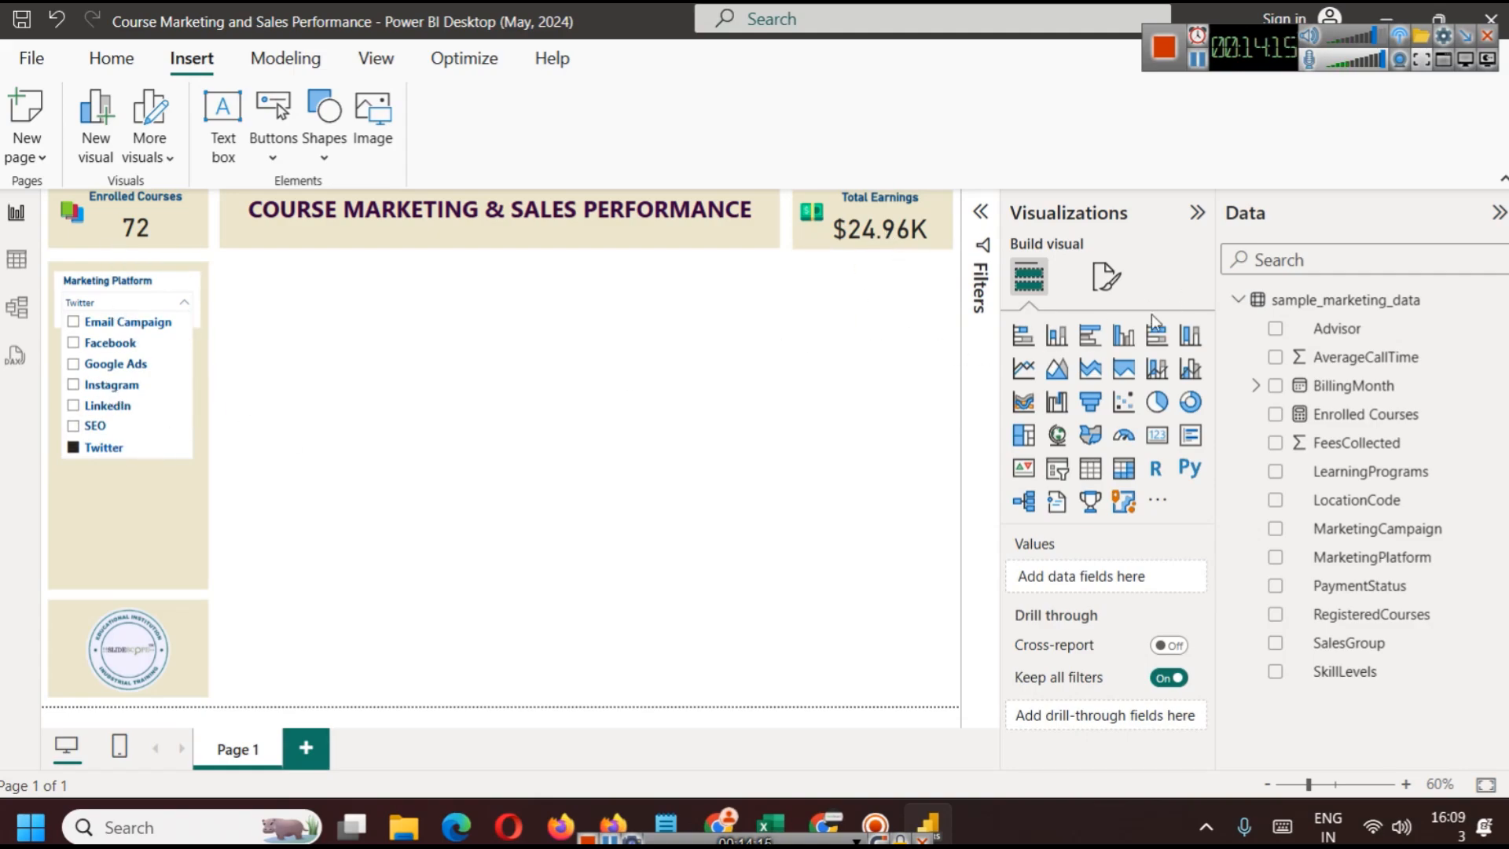
Enable the "Select all" option in the Marketing Platform slicer's selection settings
{"action": "left_click", "coordinate": [137, 296]}
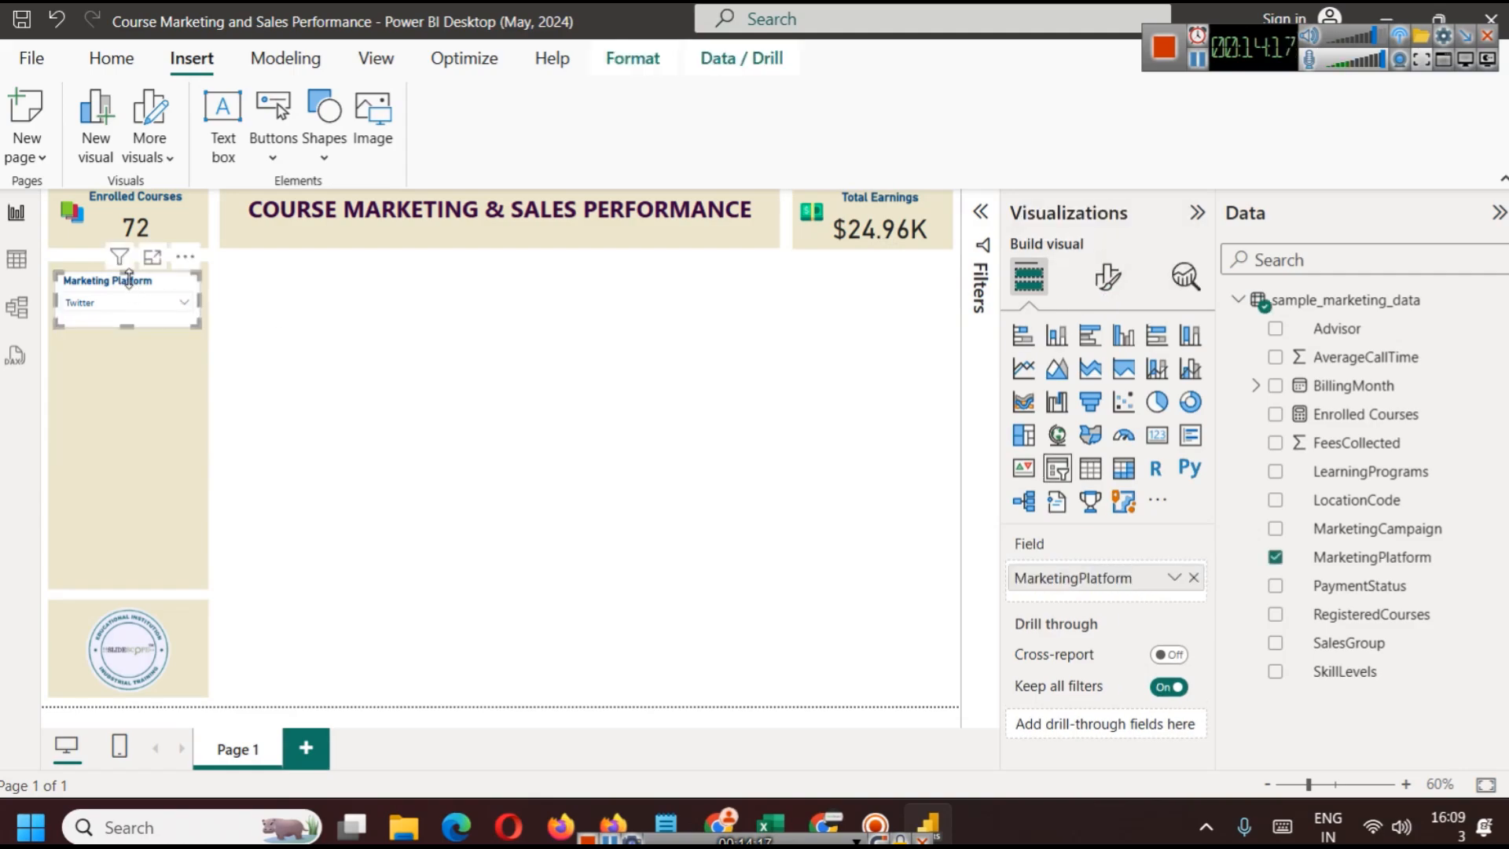
{"action": "left_click", "coordinate": [1107, 277]}
{"action": "left_click", "coordinate": [1119, 391]}
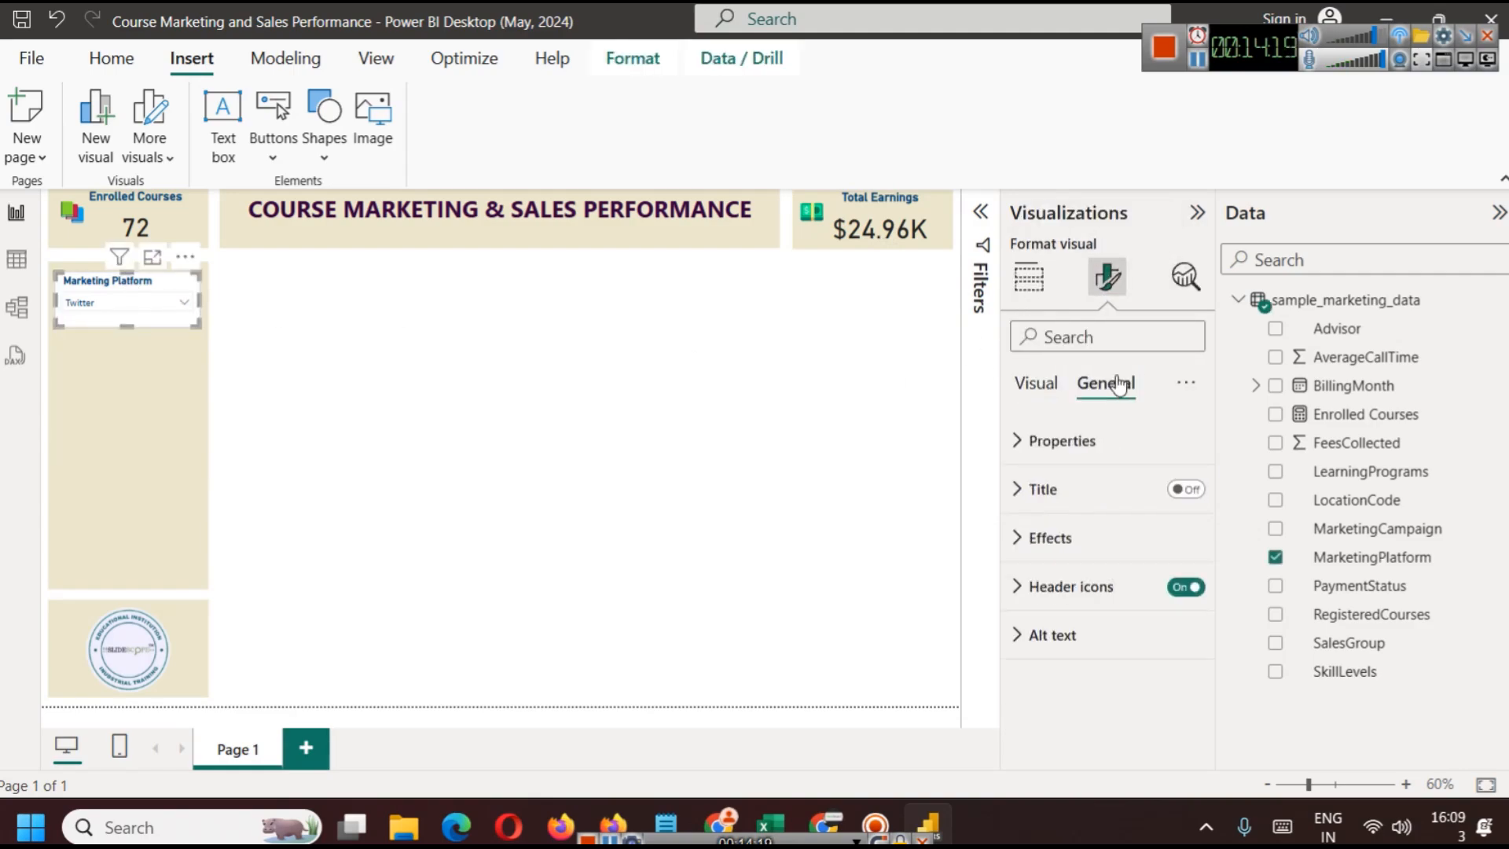
{"action": "left_click", "coordinate": [1051, 385]}
{"action": "left_click", "coordinate": [1071, 440]}
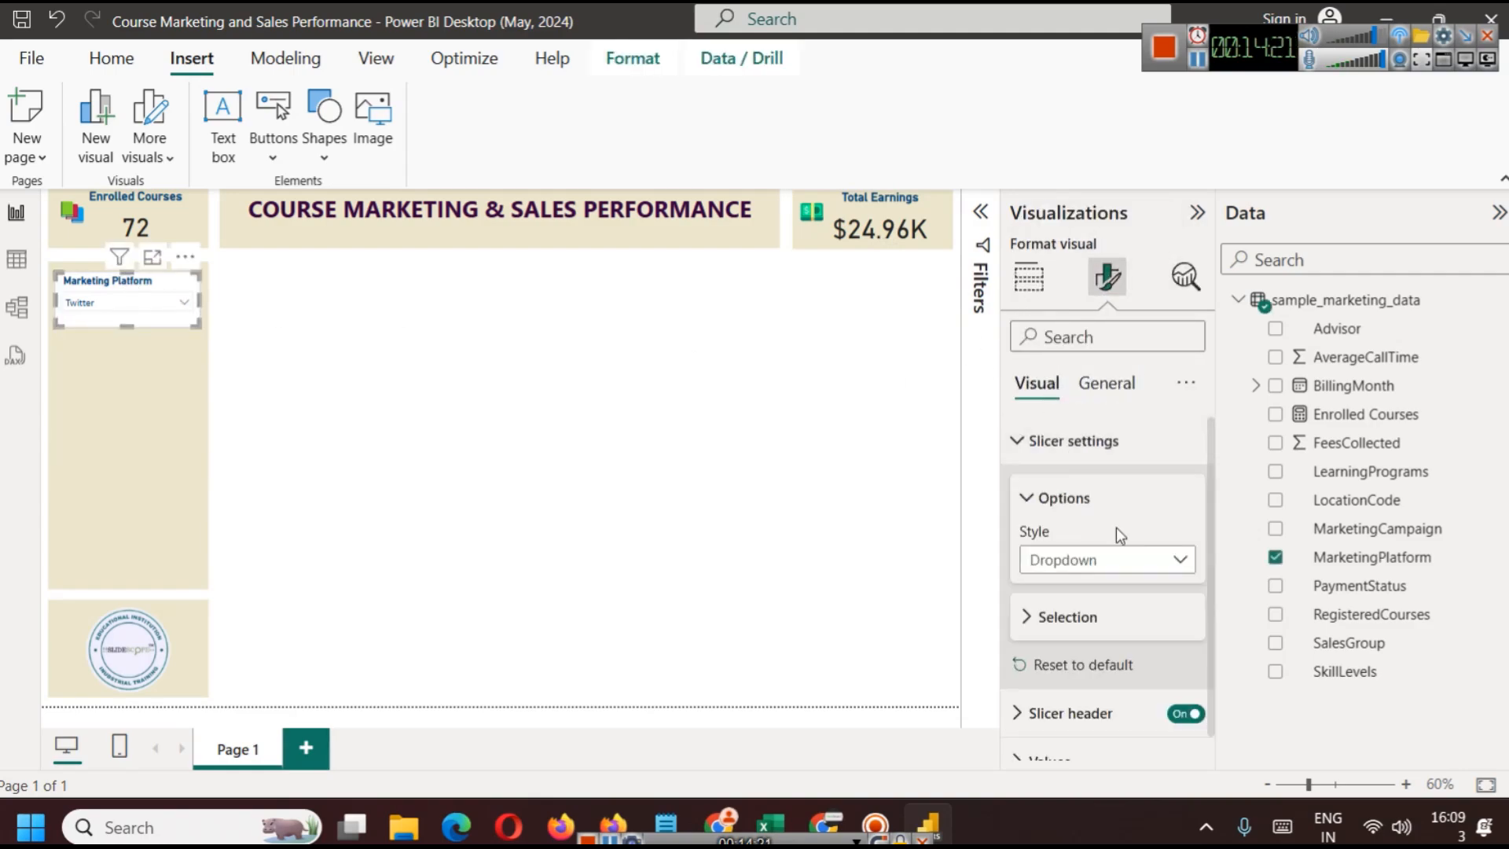
{"action": "left_click", "coordinate": [1117, 627]}
{"action": "scroll", "coordinate": [1171, 621], "scroll_direction": "down", "scroll_amount": 2}
{"action": "left_click", "coordinate": [1176, 593]}
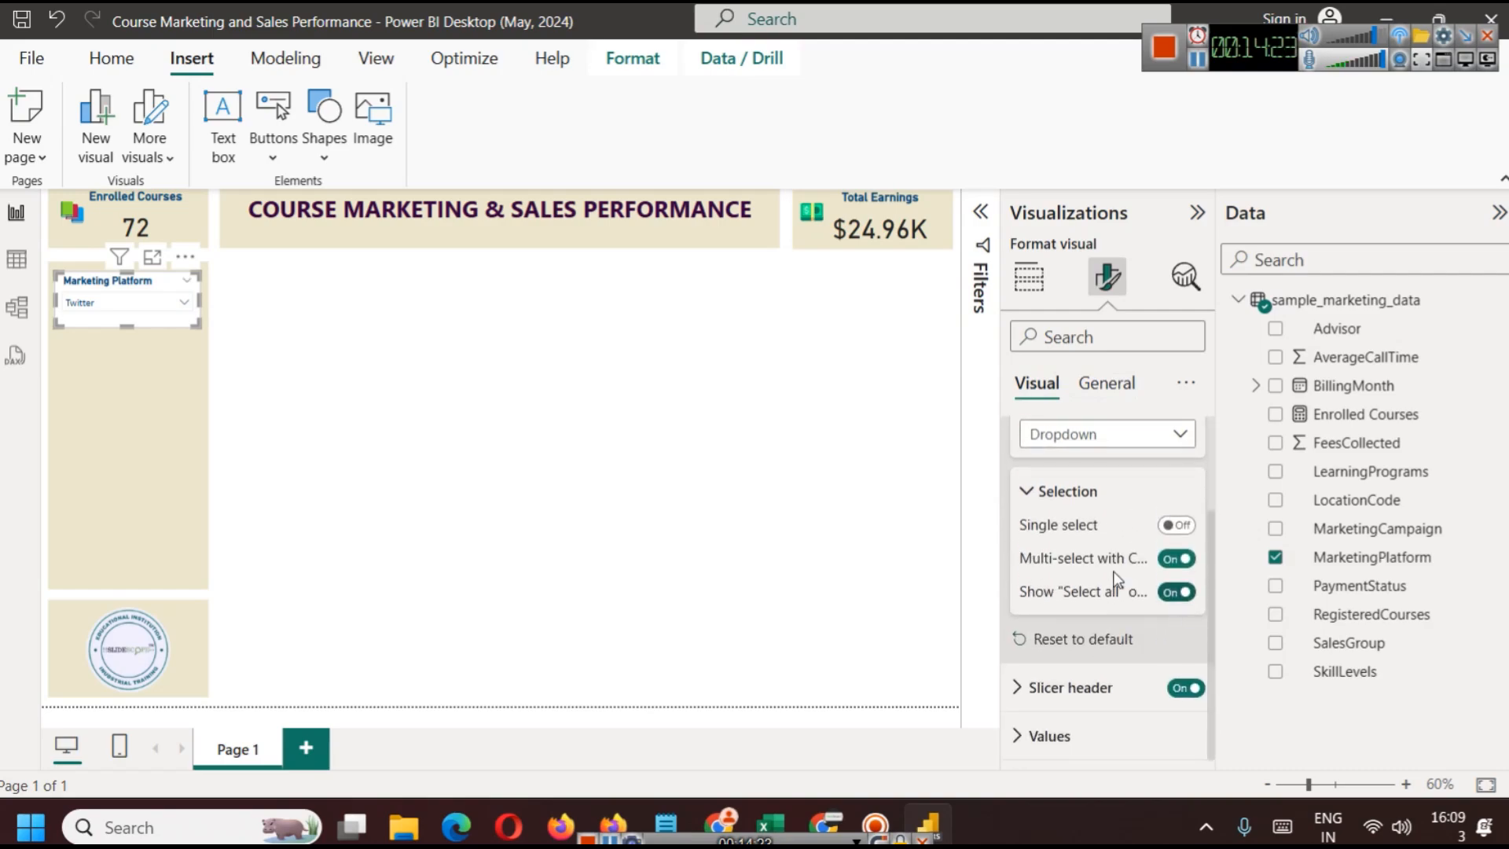
Try Select all in the Marketing Platform slicer and clear its selections
{"action": "left_click", "coordinate": [122, 302]}
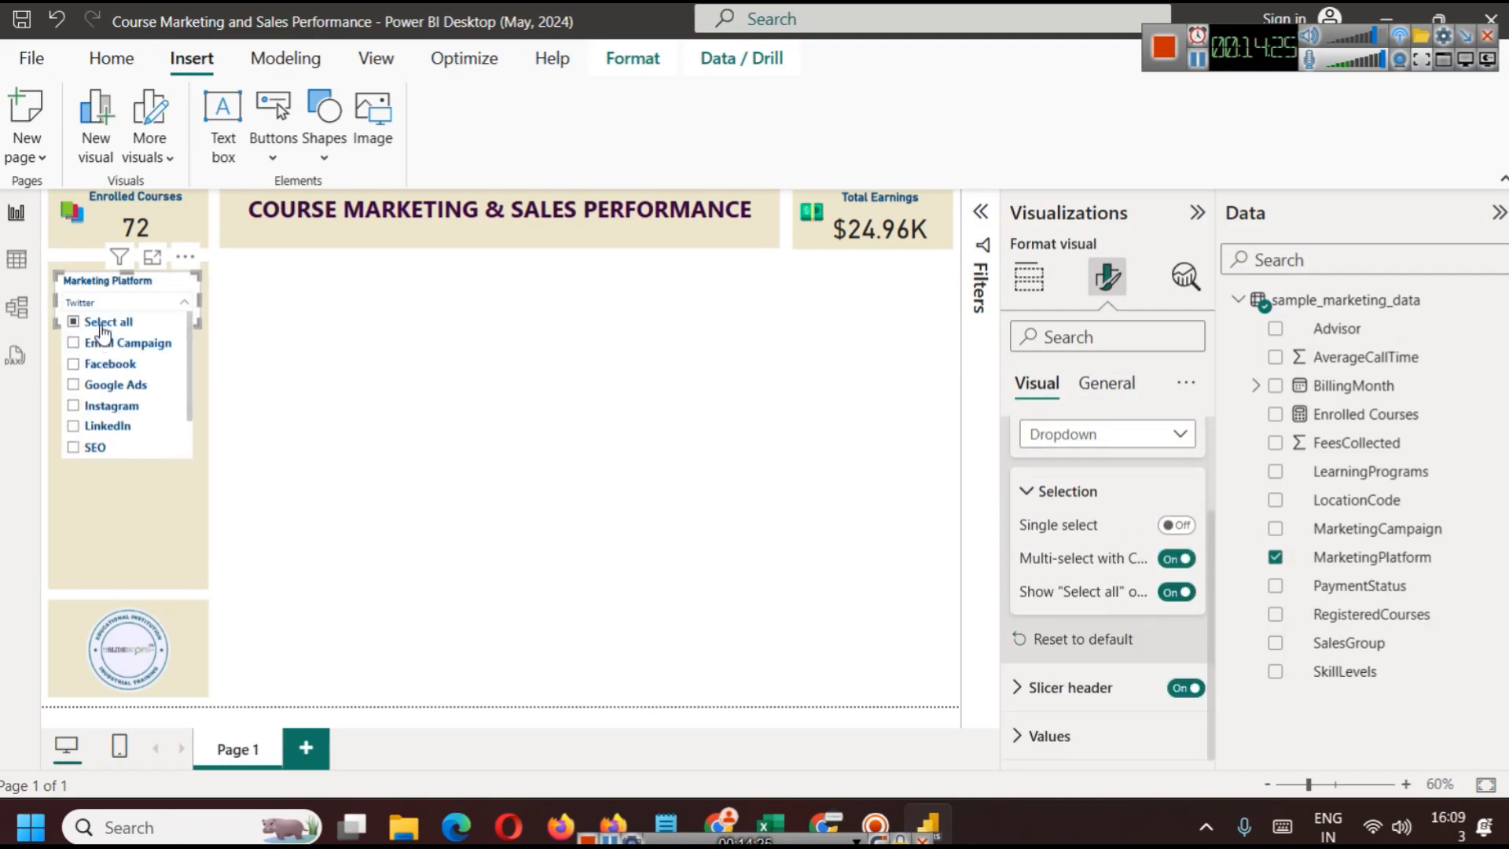
{"action": "left_click", "coordinate": [103, 327]}
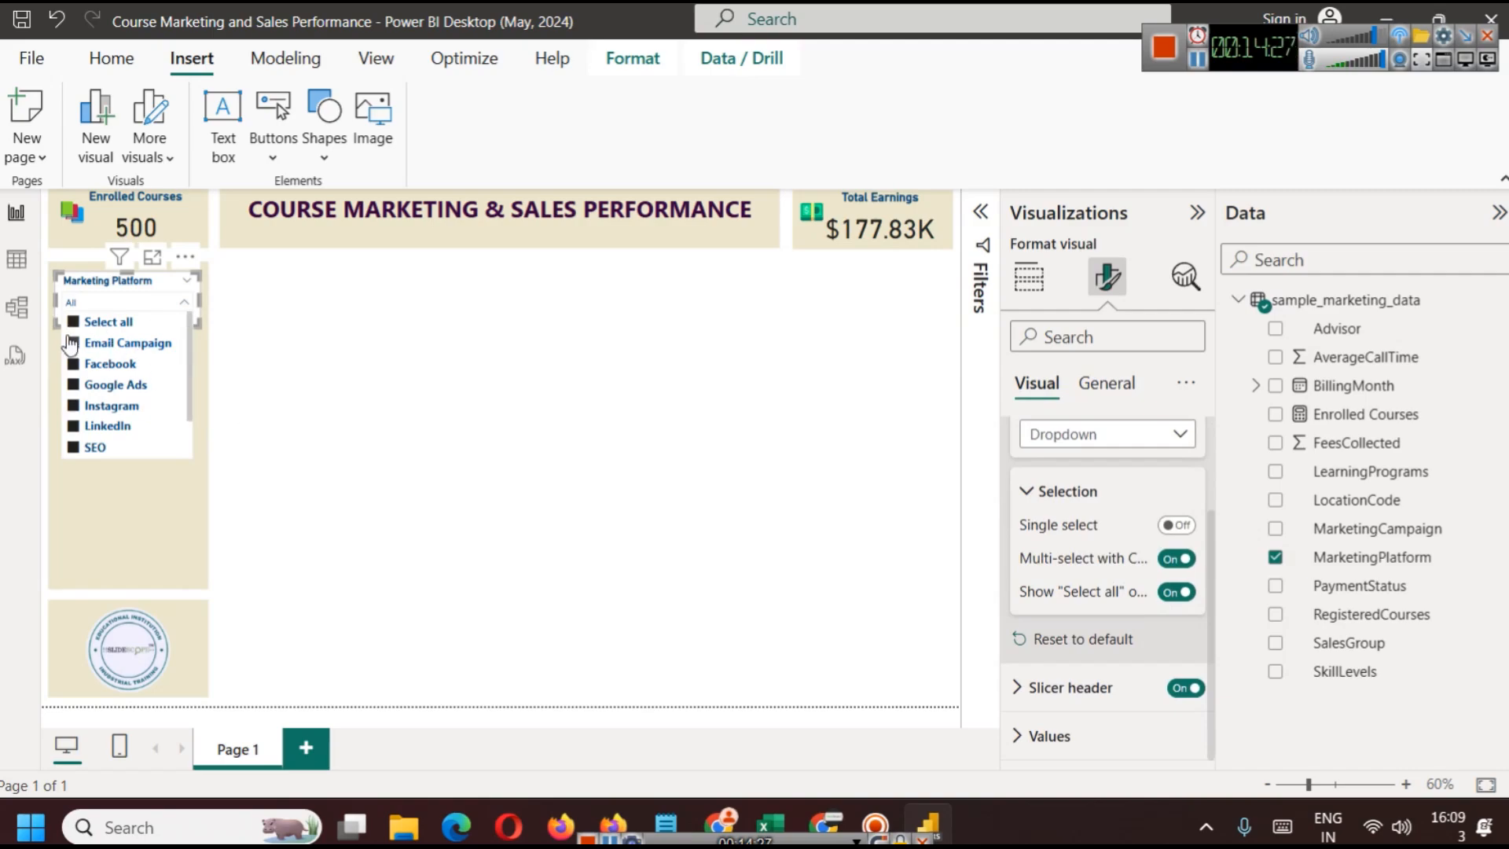
{"action": "left_click", "coordinate": [308, 384]}
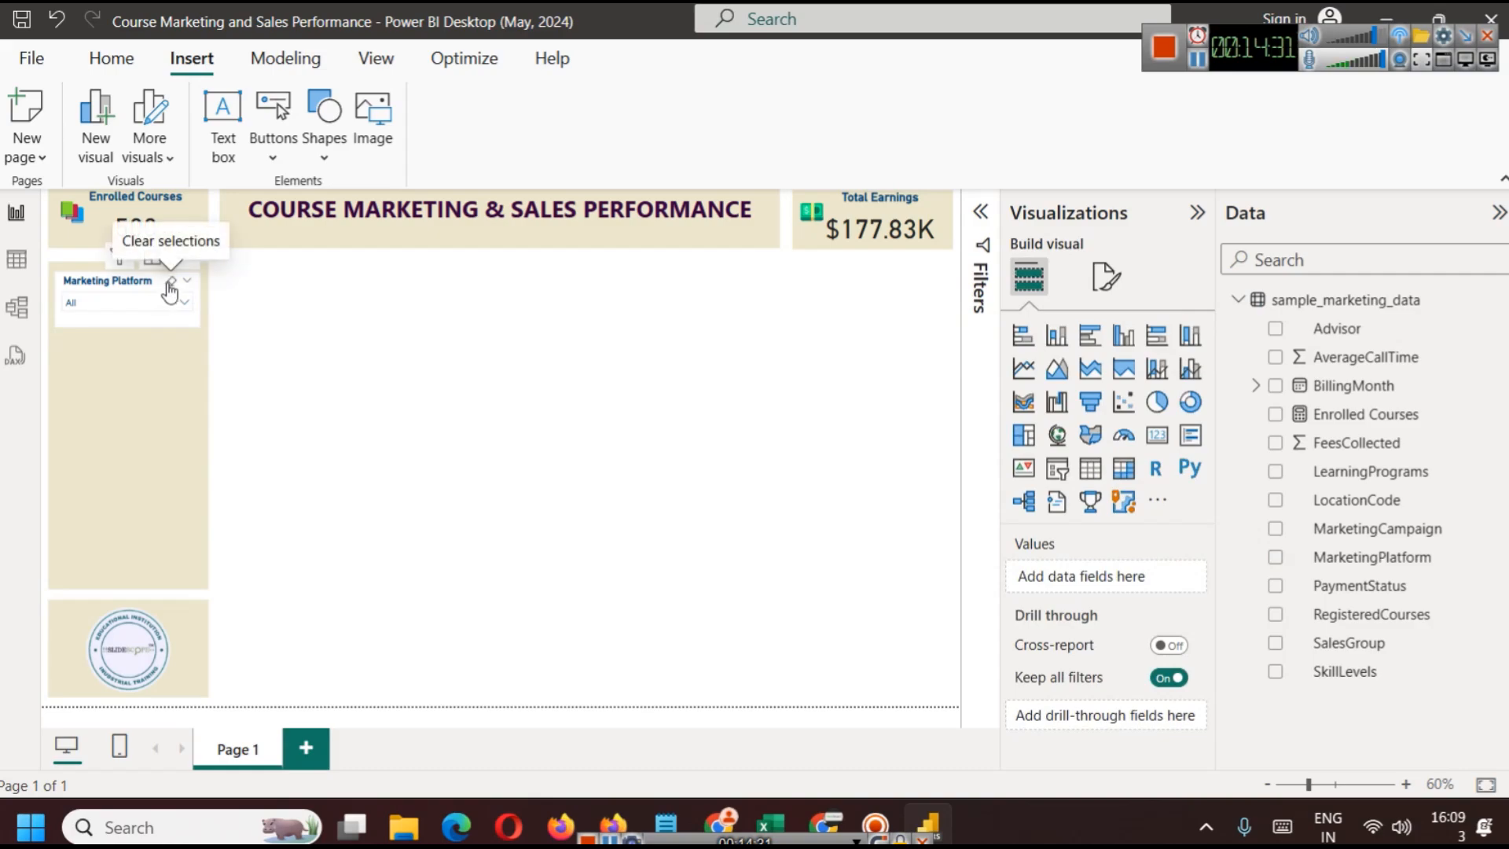
{"action": "left_click", "coordinate": [169, 286]}
{"action": "left_click", "coordinate": [391, 336]}
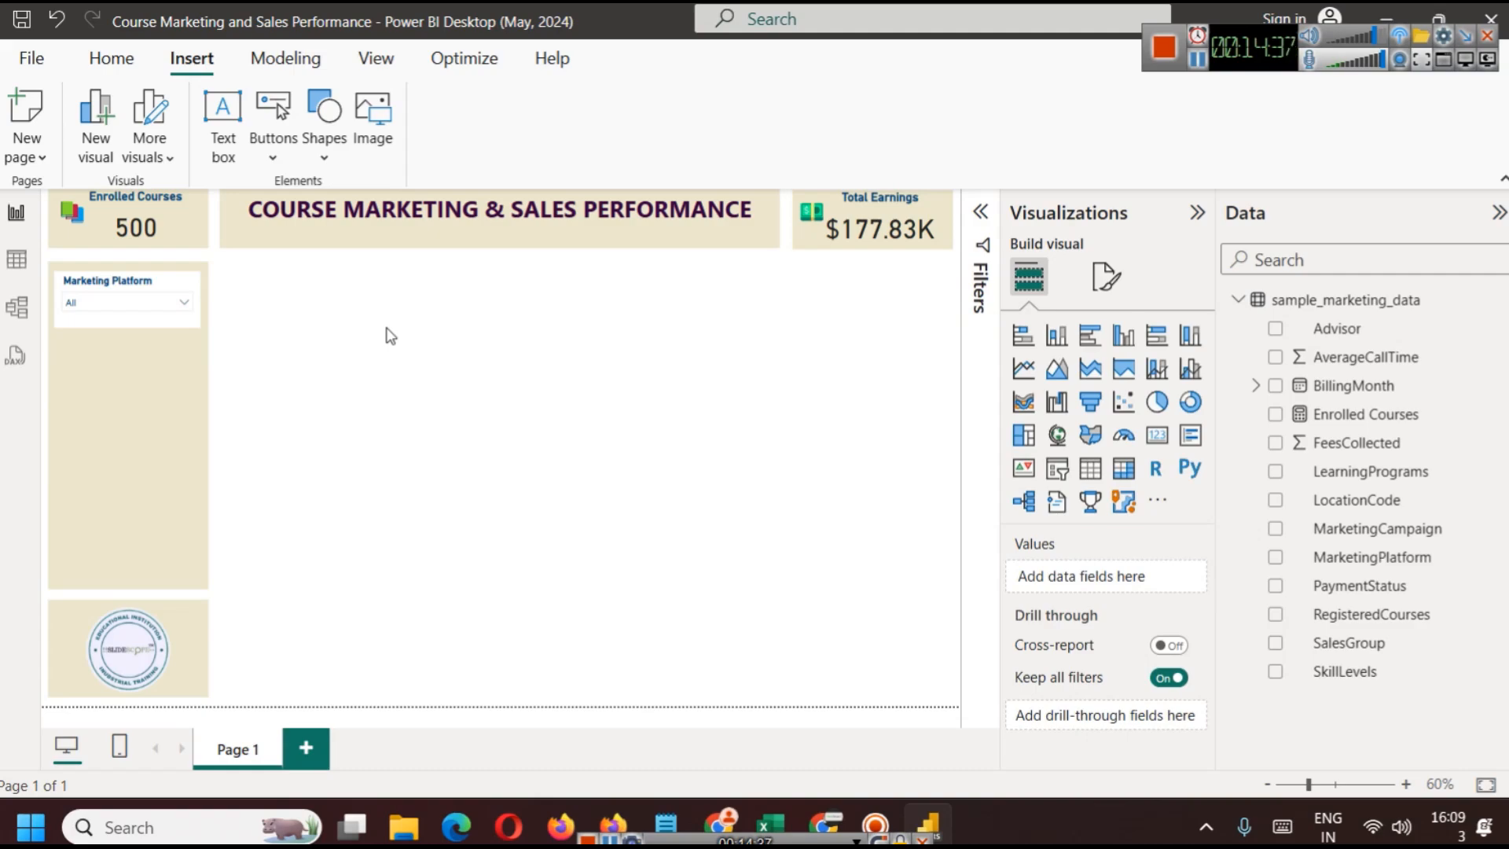
Duplicate the Marketing Platform slicer and place the copy directly beneath the original on the tall beige panel
{"action": "left_click", "coordinate": [140, 301]}
{"action": "left_click", "coordinate": [138, 299]}
{"action": "left_click", "coordinate": [127, 289]}
{"action": "left_click_drag", "start_coordinate": [127, 289], "coordinate": [124, 366]}
{"action": "key", "text": "ctrl+c"}
{"action": "key", "text": "ctrl+v"}
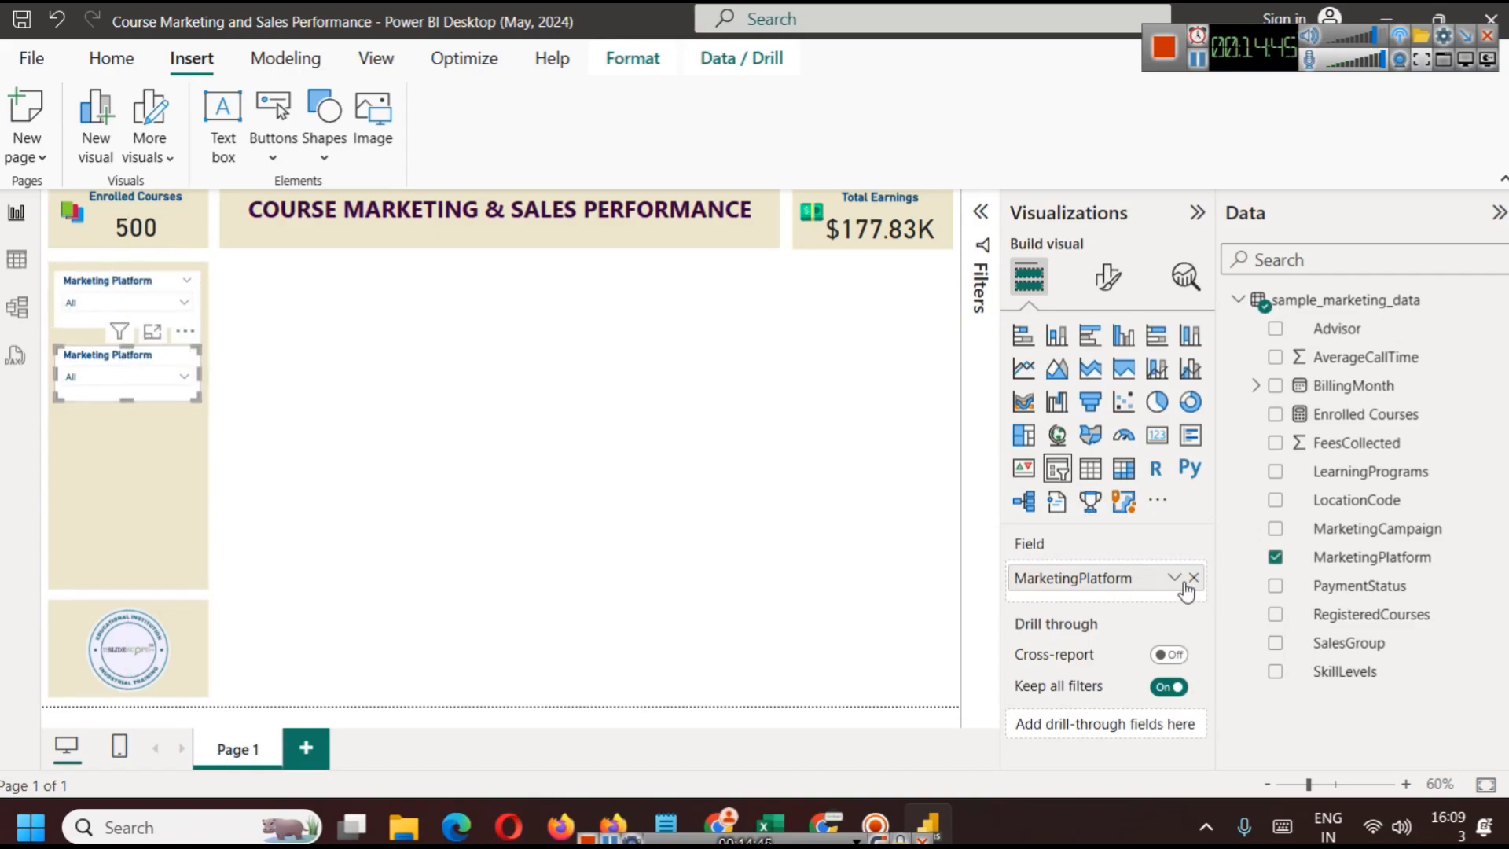
Replace the duplicated slicer's field with MarketingCampaign and test it by filtering on Back to School
{"action": "left_click", "coordinate": [1192, 580]}
{"action": "left_click_drag", "start_coordinate": [1387, 529], "coordinate": [1132, 588]}
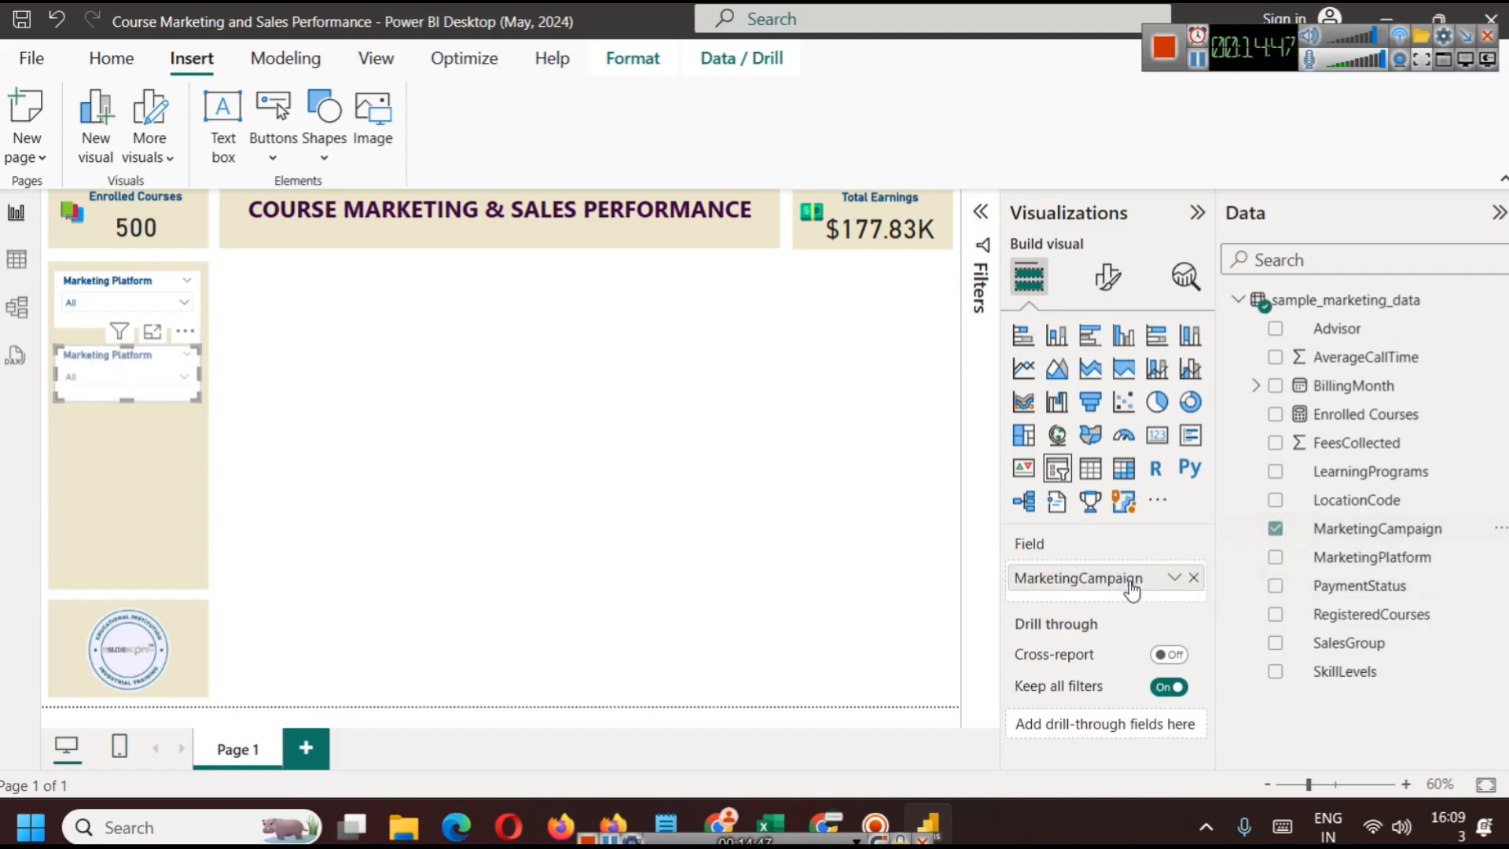
{"action": "left_click", "coordinate": [109, 383]}
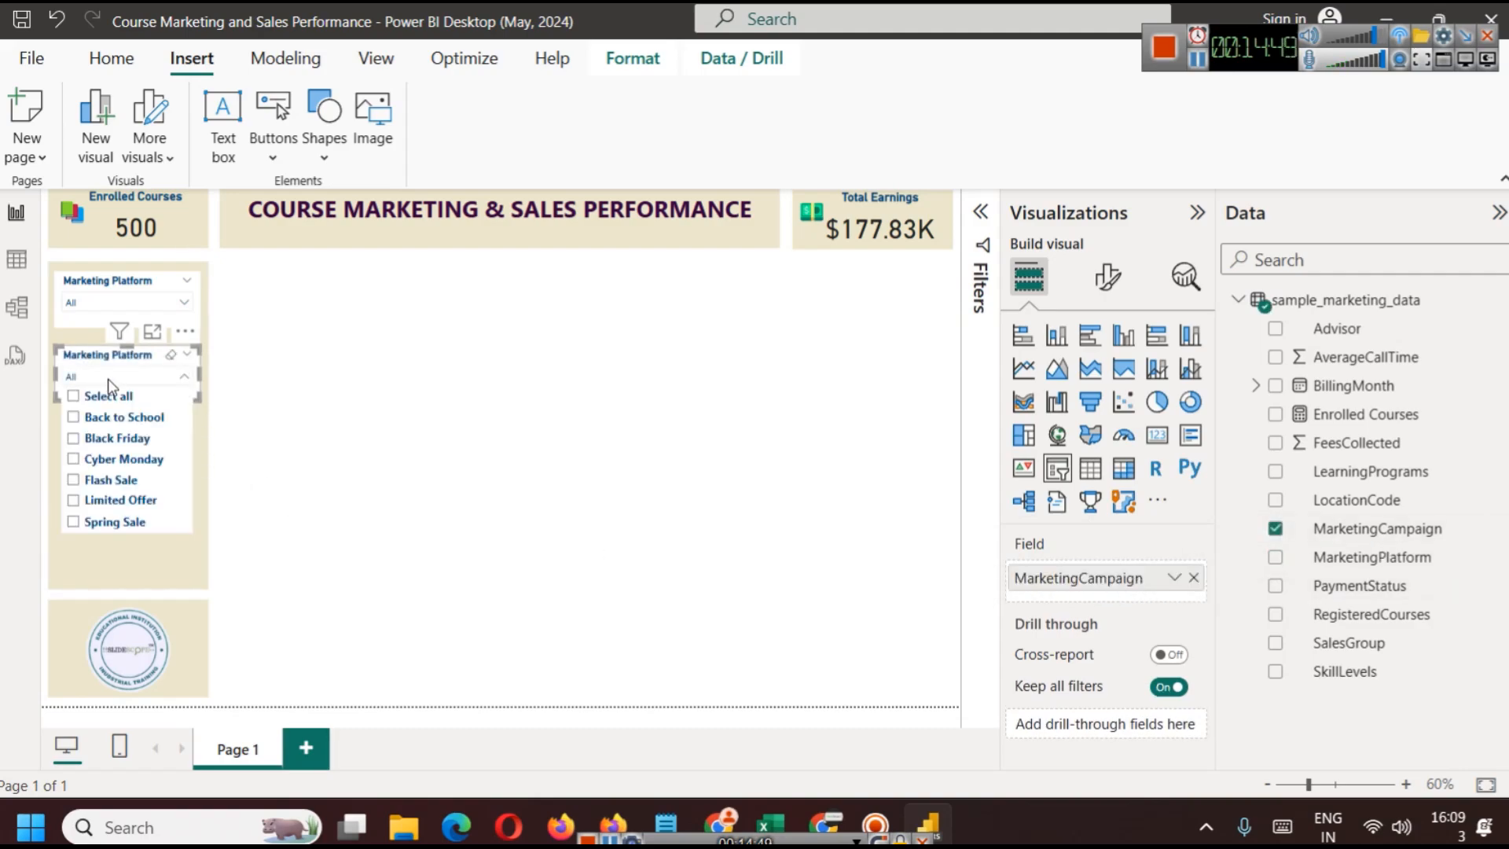
{"action": "left_click", "coordinate": [121, 426]}
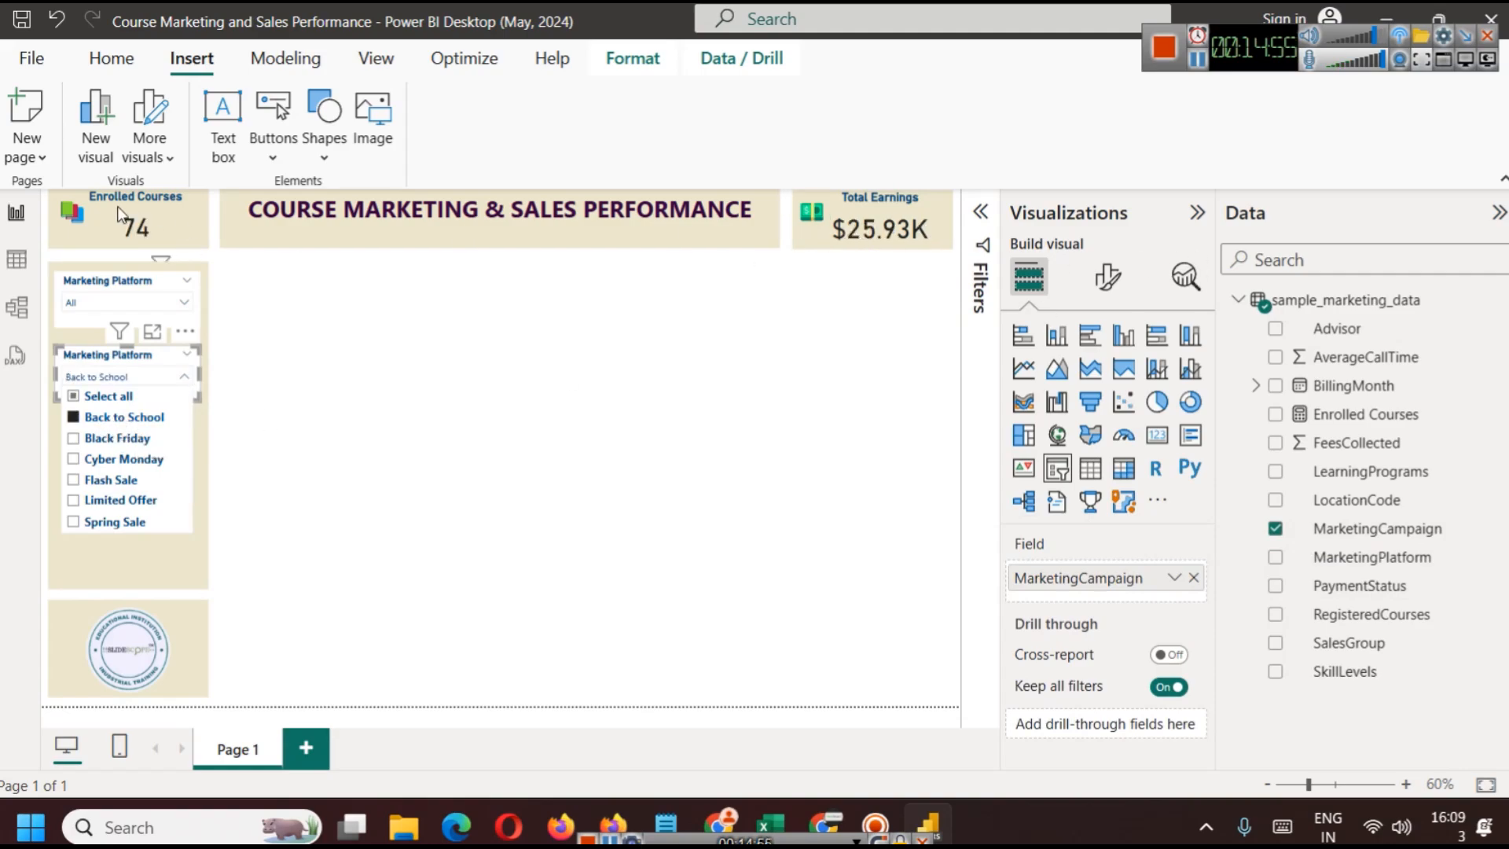
Test the campaign slicer with Black Friday, Cyber Monday, Limited Offer and Spring Sale in turn, and restore all campaigns
{"action": "left_click", "coordinate": [102, 439]}
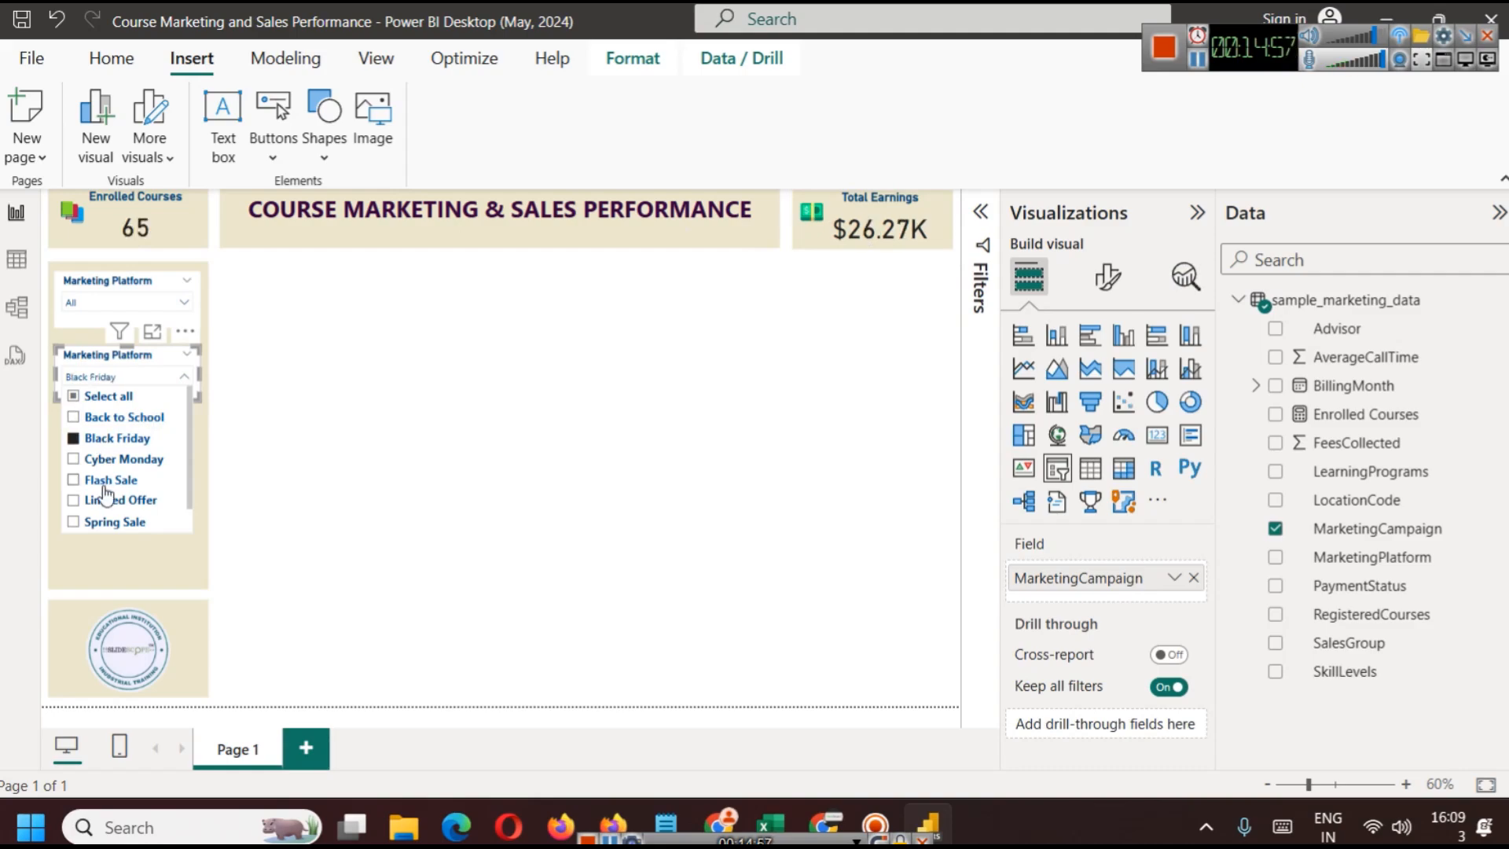
{"action": "left_click", "coordinate": [101, 462]}
{"action": "left_click", "coordinate": [111, 499]}
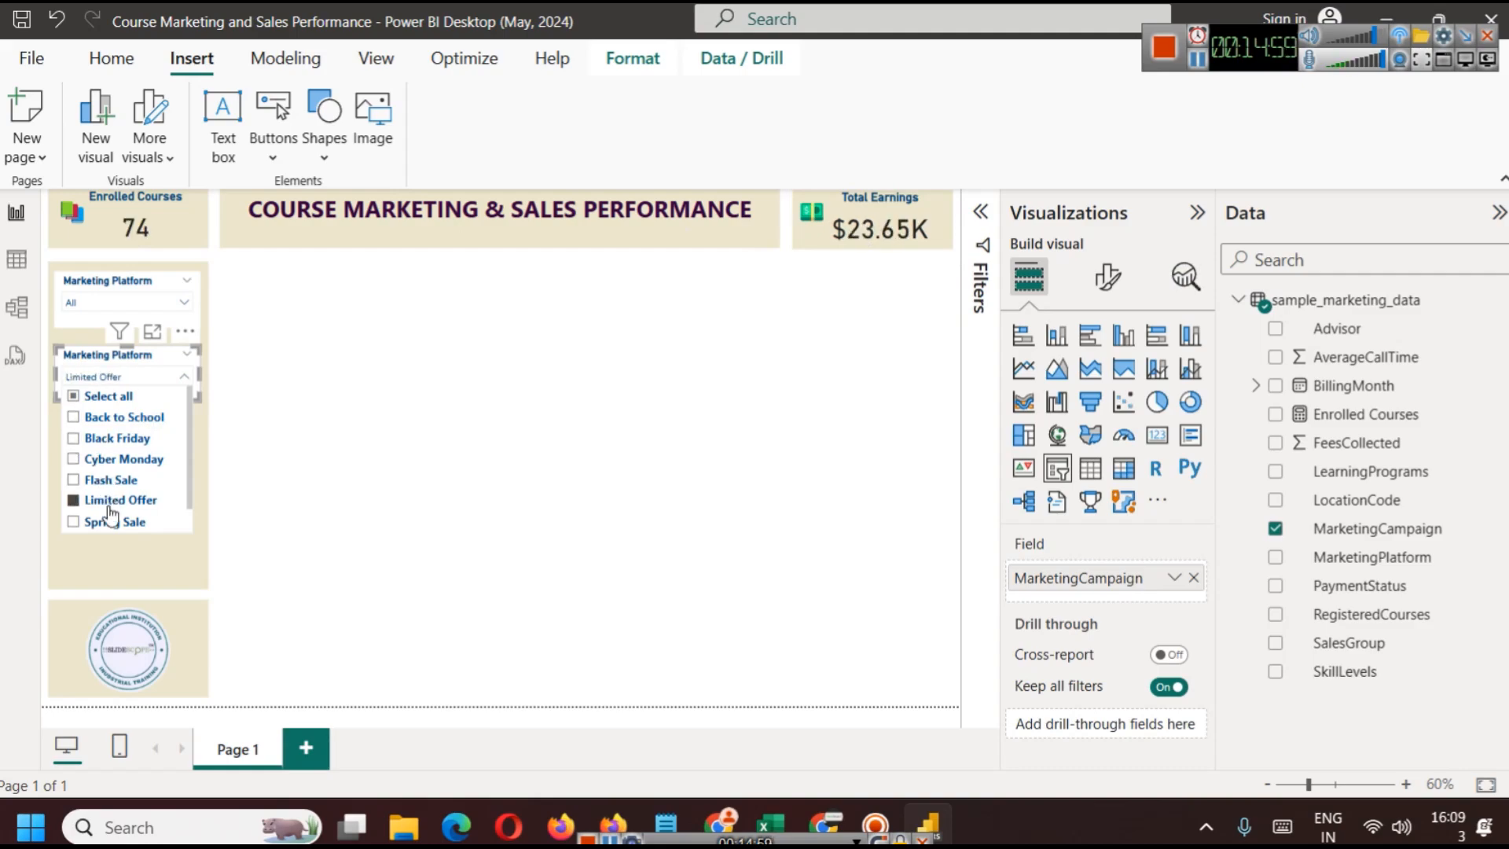
{"action": "left_click", "coordinate": [109, 508]}
{"action": "left_click", "coordinate": [102, 395]}
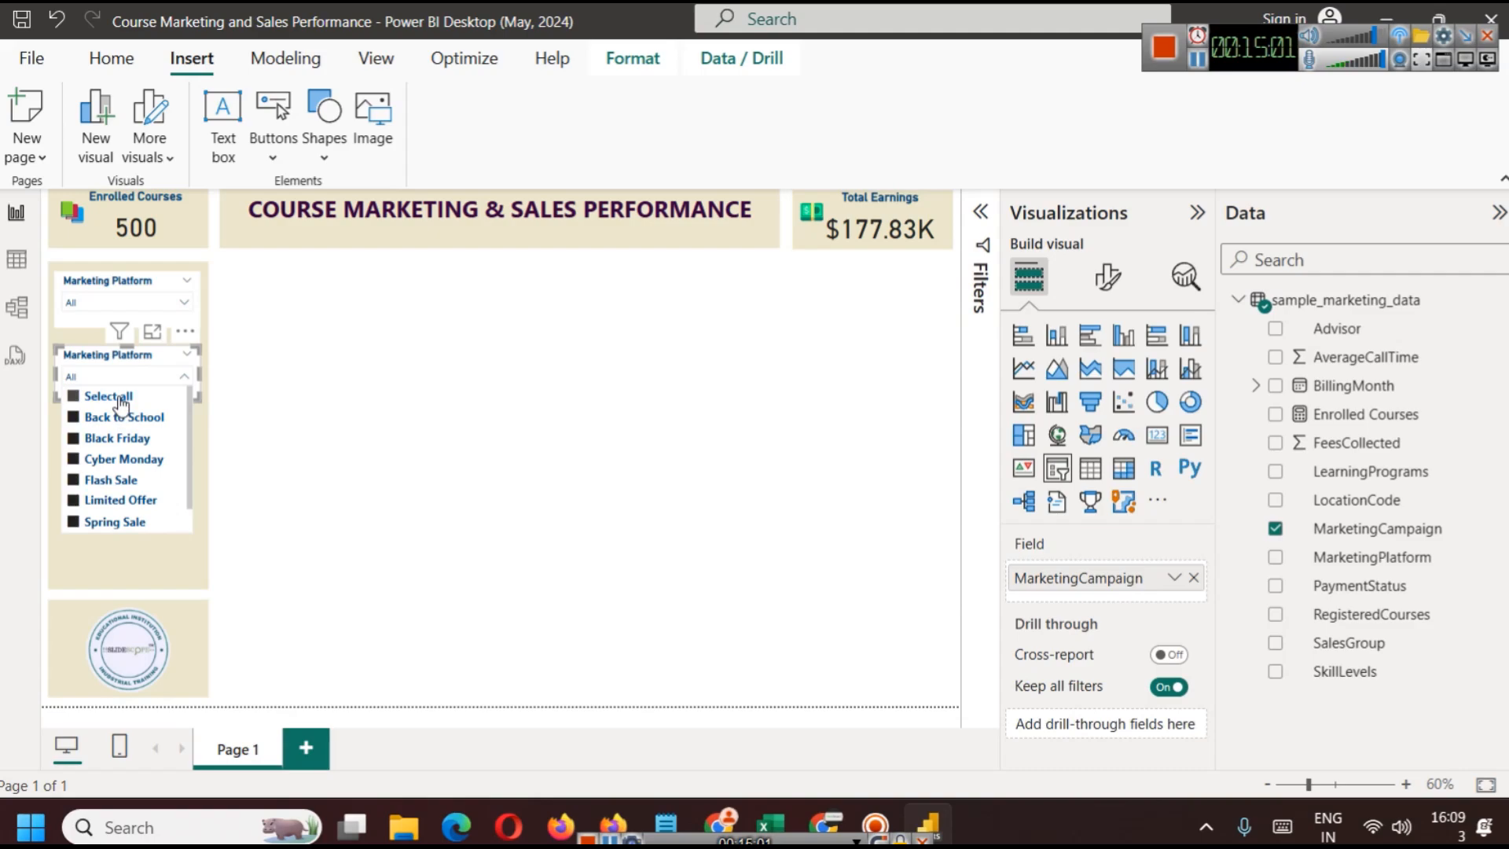
{"action": "left_click", "coordinate": [312, 392]}
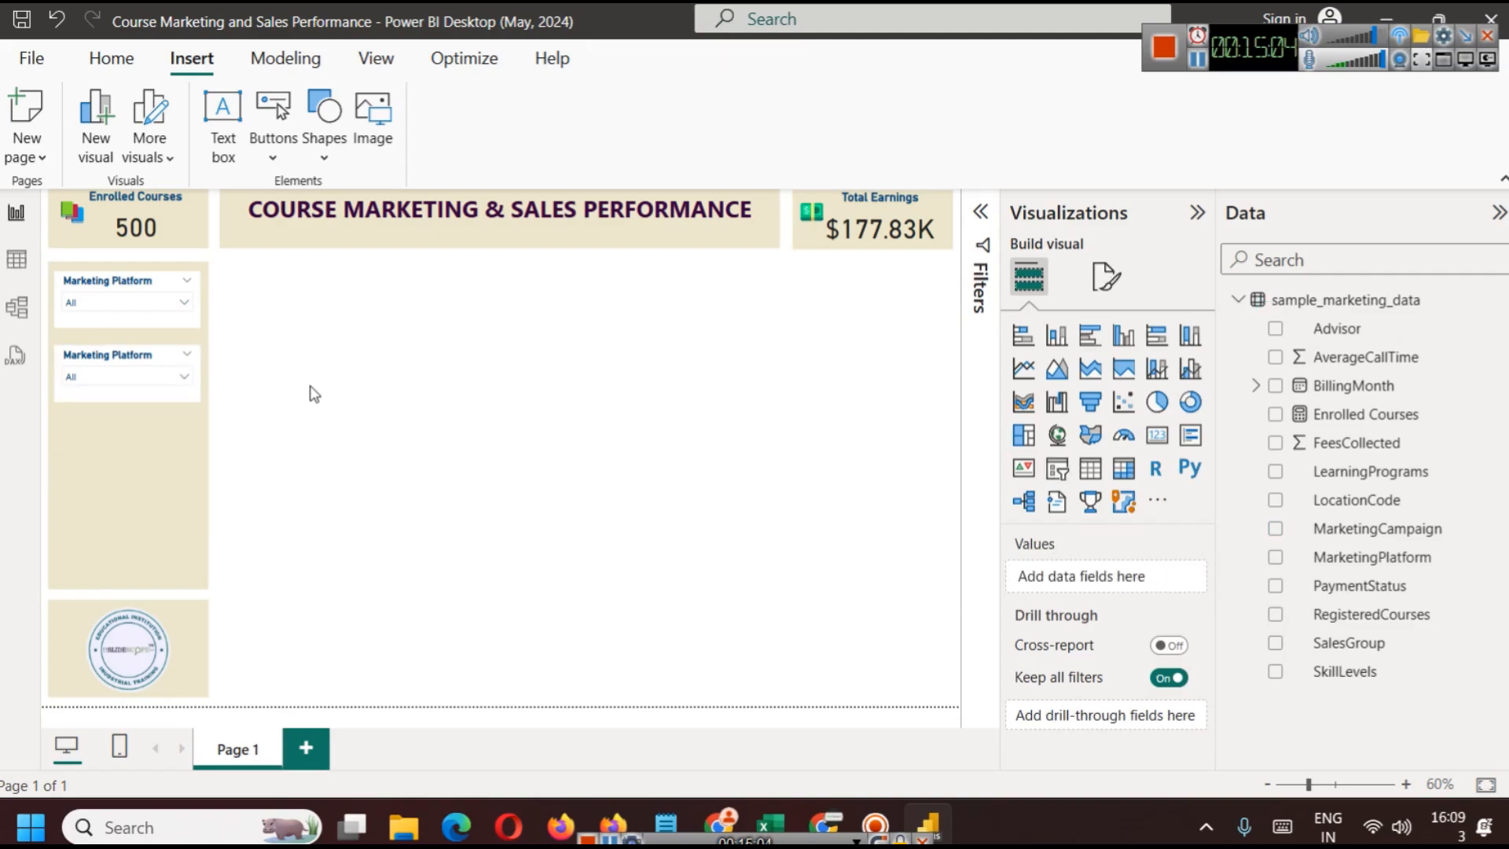
Change the header title text of the MarketingCampaign slicer to "Marketing Campaigns"
{"action": "left_click", "coordinate": [89, 373]}
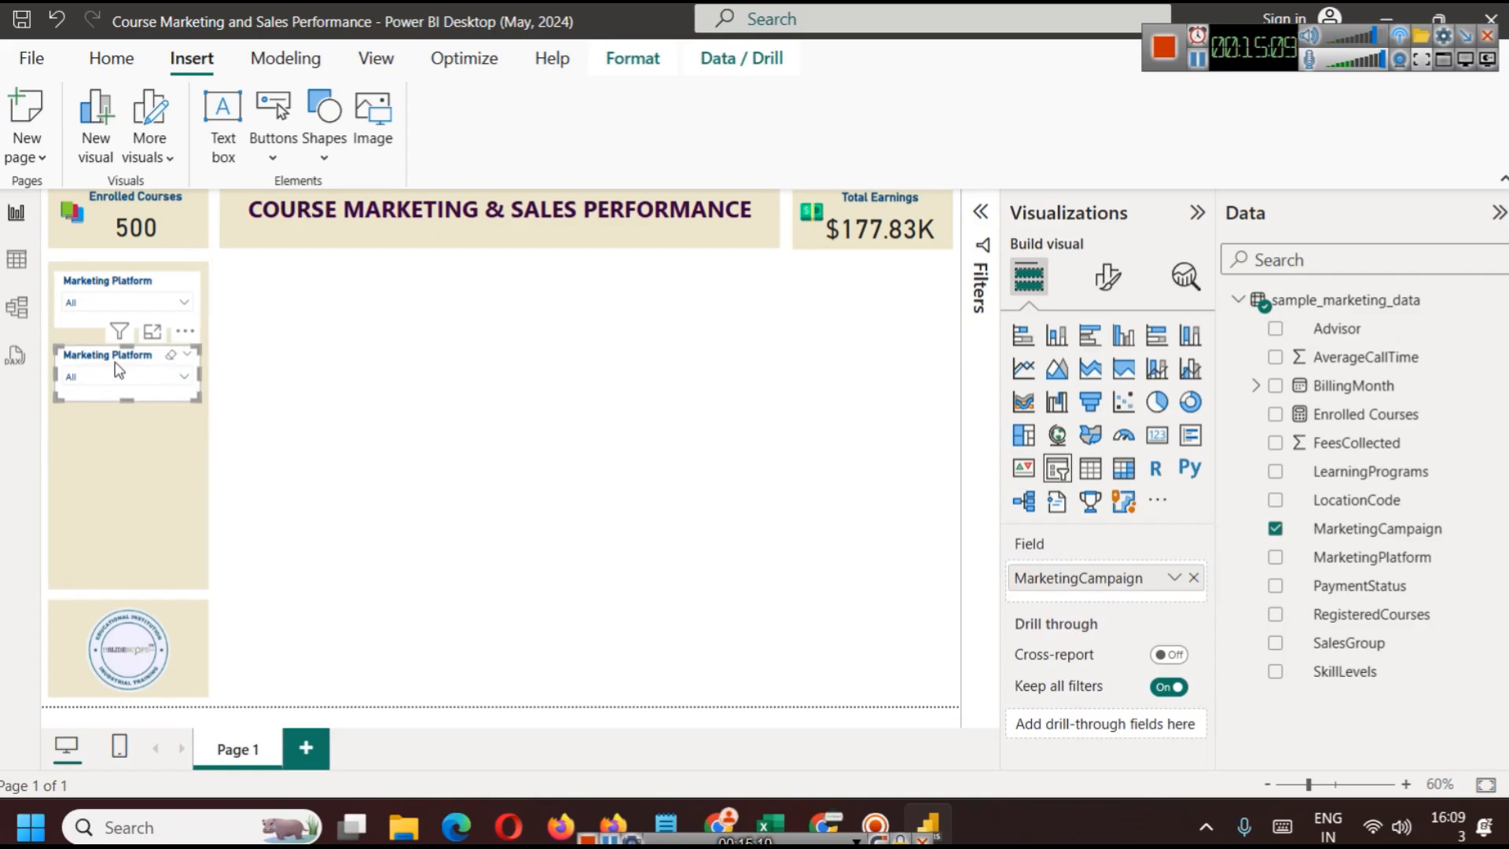
{"action": "left_click", "coordinate": [1108, 282]}
{"action": "left_click", "coordinate": [1095, 444]}
{"action": "left_click", "coordinate": [1092, 442]}
{"action": "left_click", "coordinate": [1074, 491]}
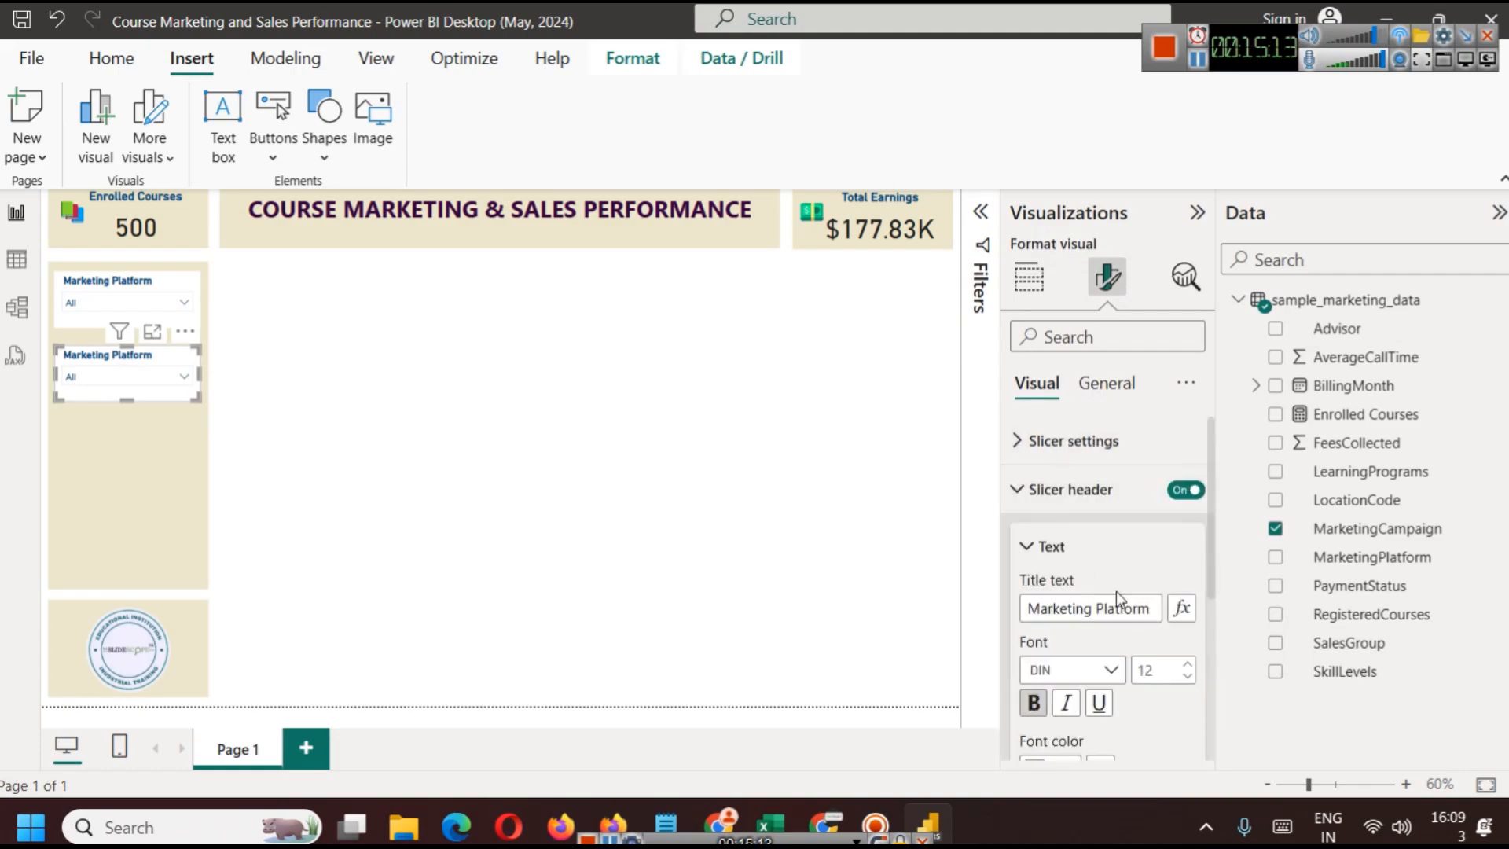
{"action": "scroll", "coordinate": [1116, 595], "scroll_direction": "down", "scroll_amount": 1}
{"action": "double_click", "coordinate": [1126, 487]}
{"action": "type", "text": "C"}
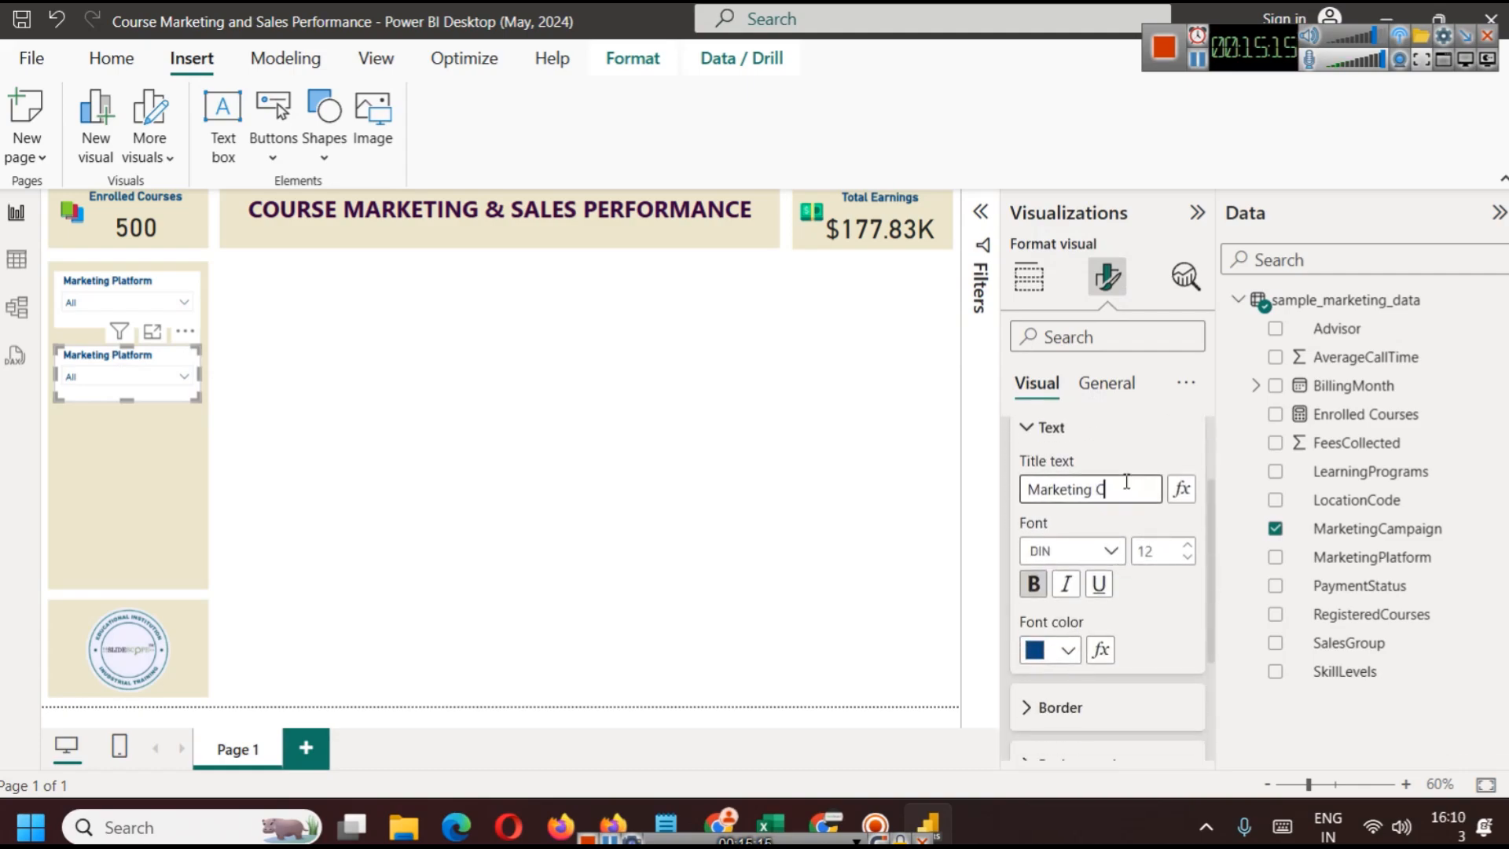
{"action": "type", "text": "ampaign"}
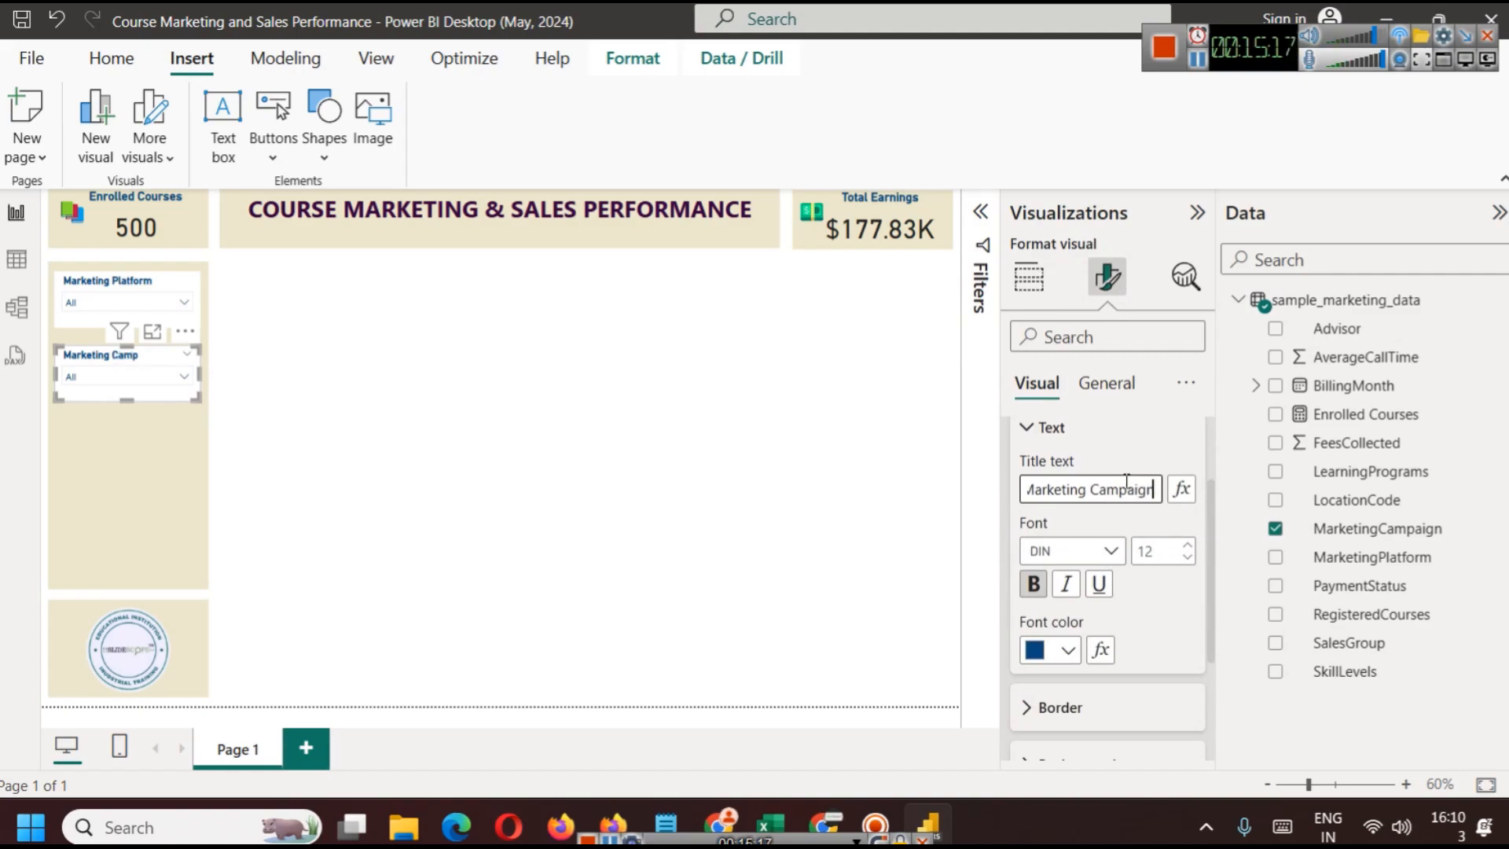
{"action": "type", "text": "s"}
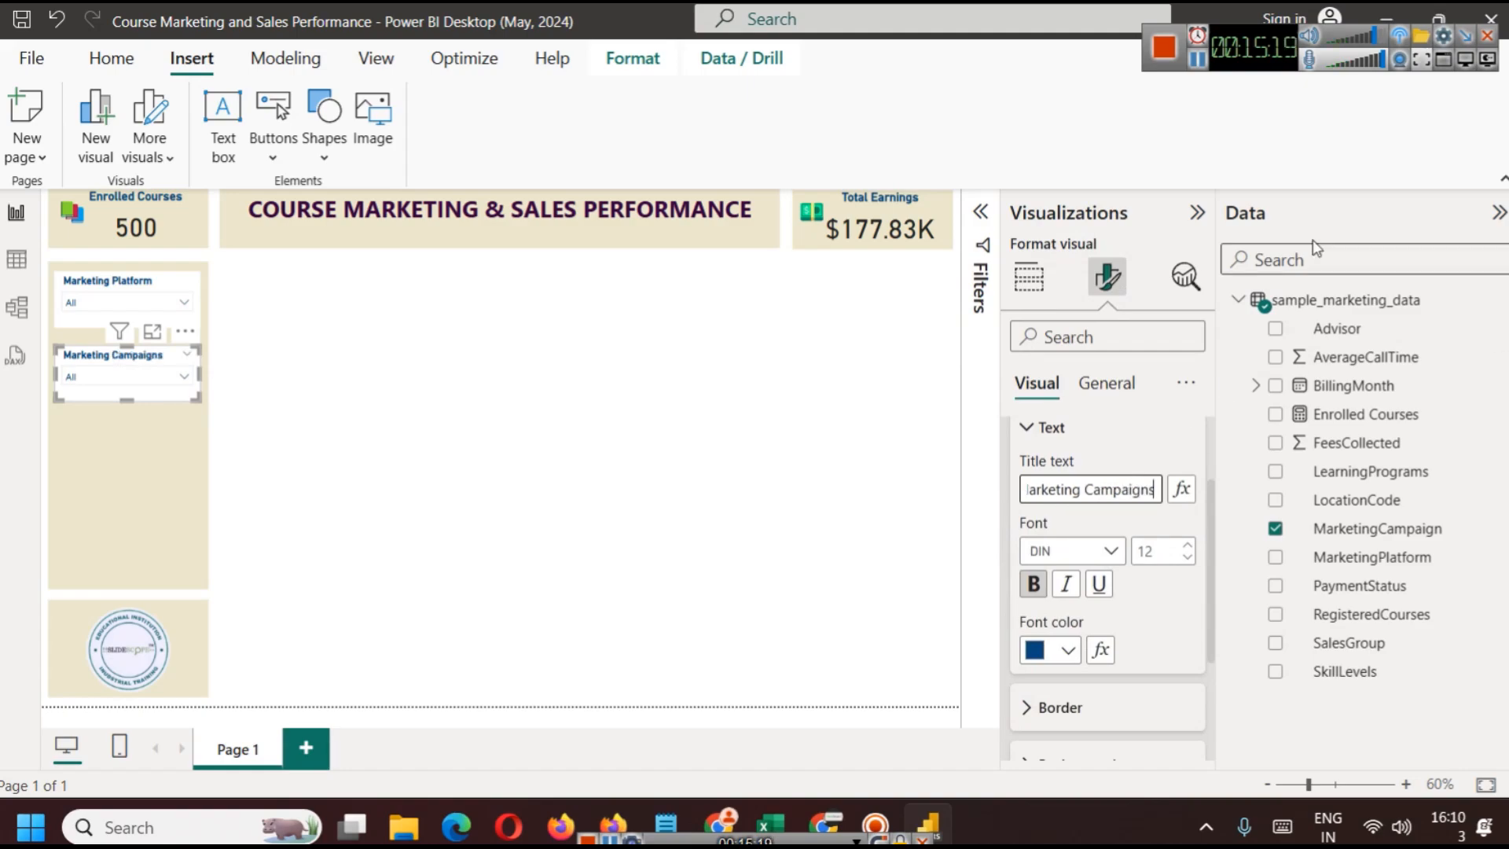
{"action": "key", "text": "Escape"}
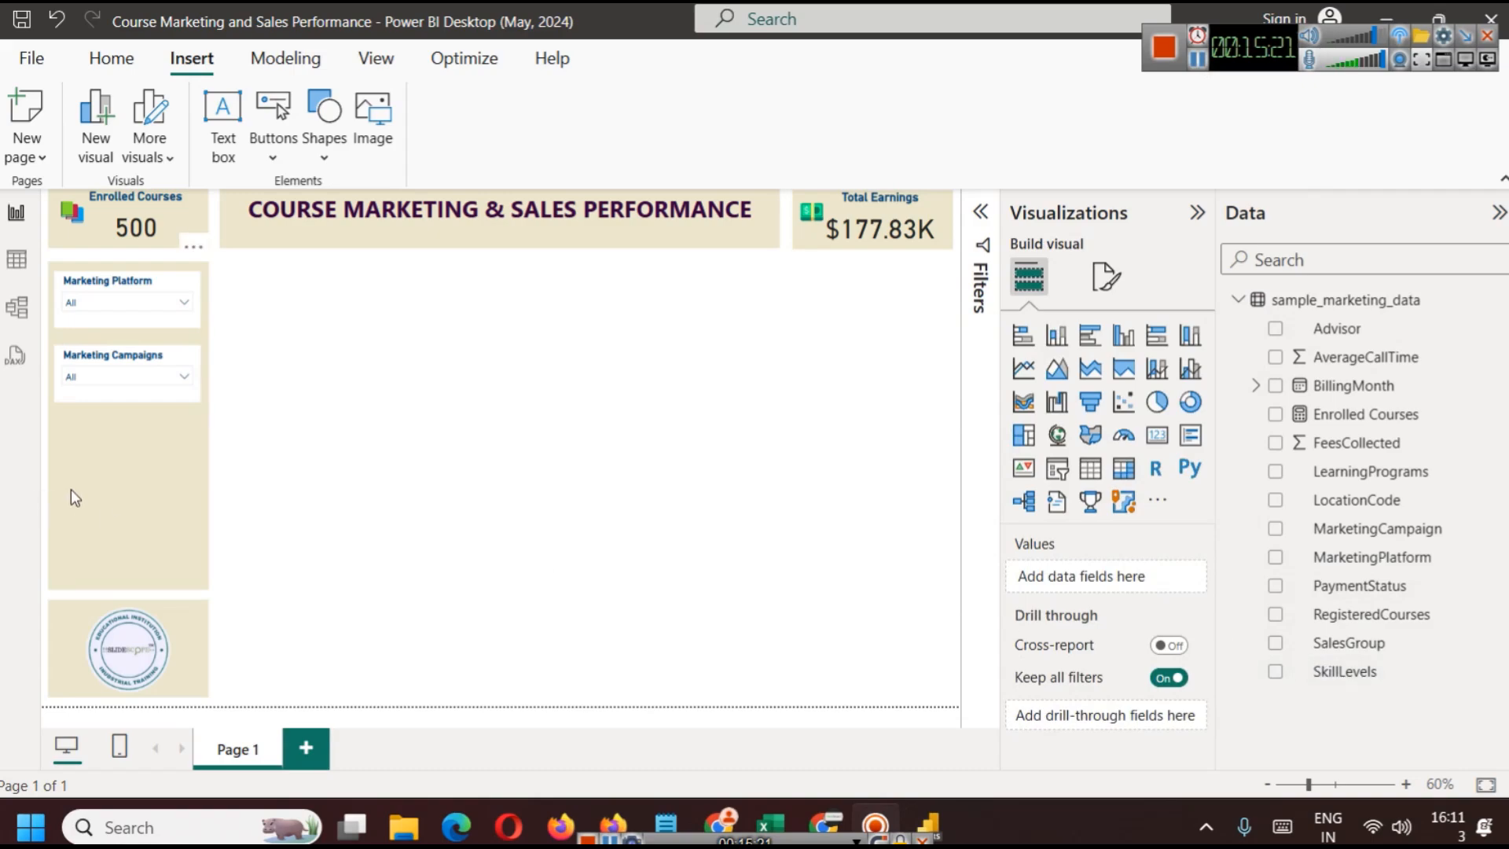
{"action": "left_click", "coordinate": [132, 365]}
{"action": "left_click_drag", "start_coordinate": [130, 358], "coordinate": [136, 386]}
{"action": "key", "text": "ctrl+z"}
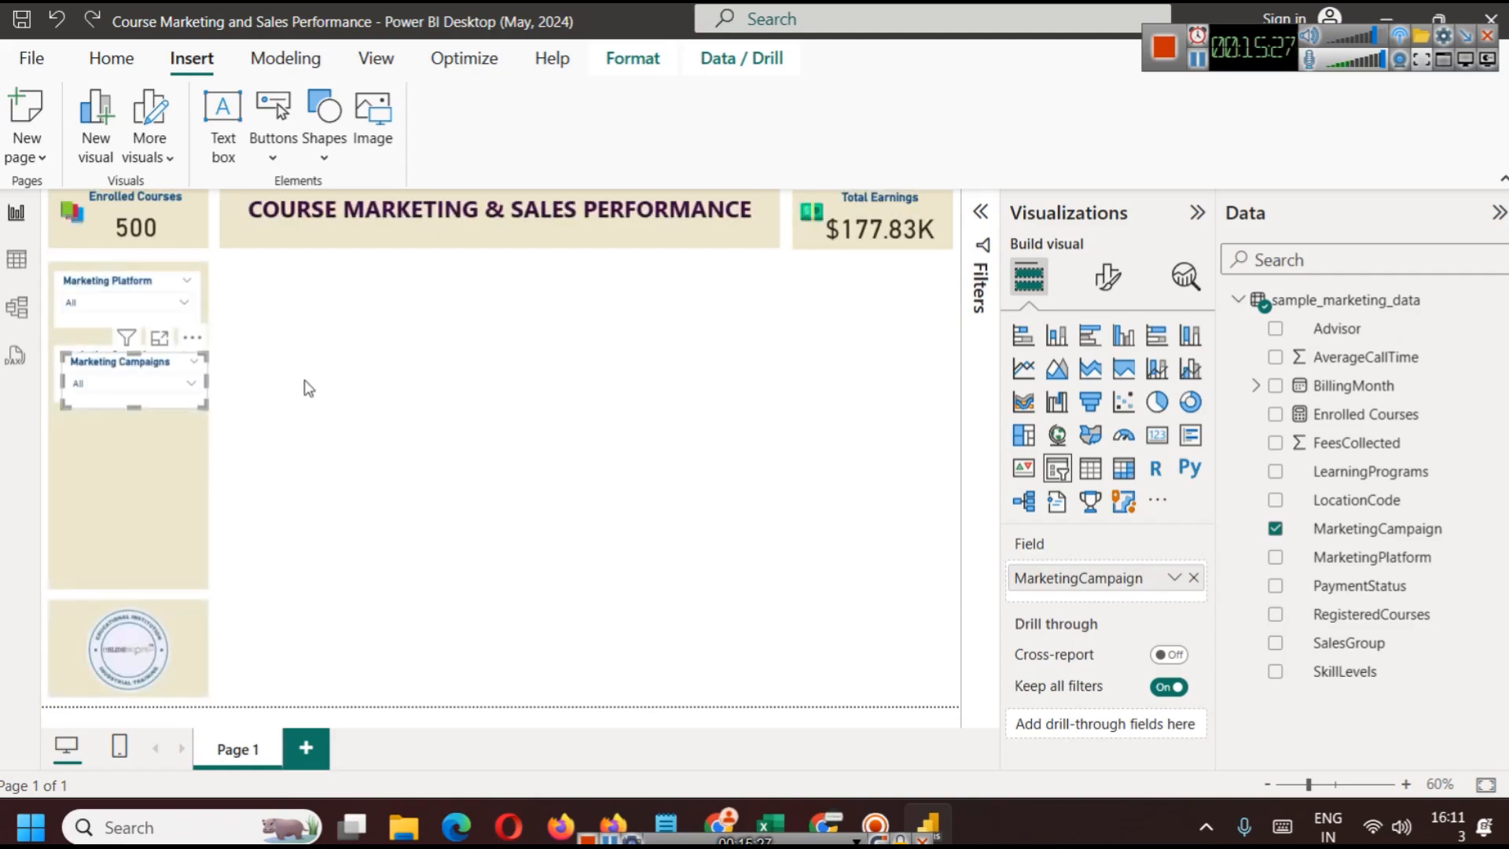
{"action": "left_click", "coordinate": [299, 435]}
Duplicate the Marketing Campaigns slicer and place the copy directly beneath the original in the filter panel
{"action": "left_click", "coordinate": [102, 360]}
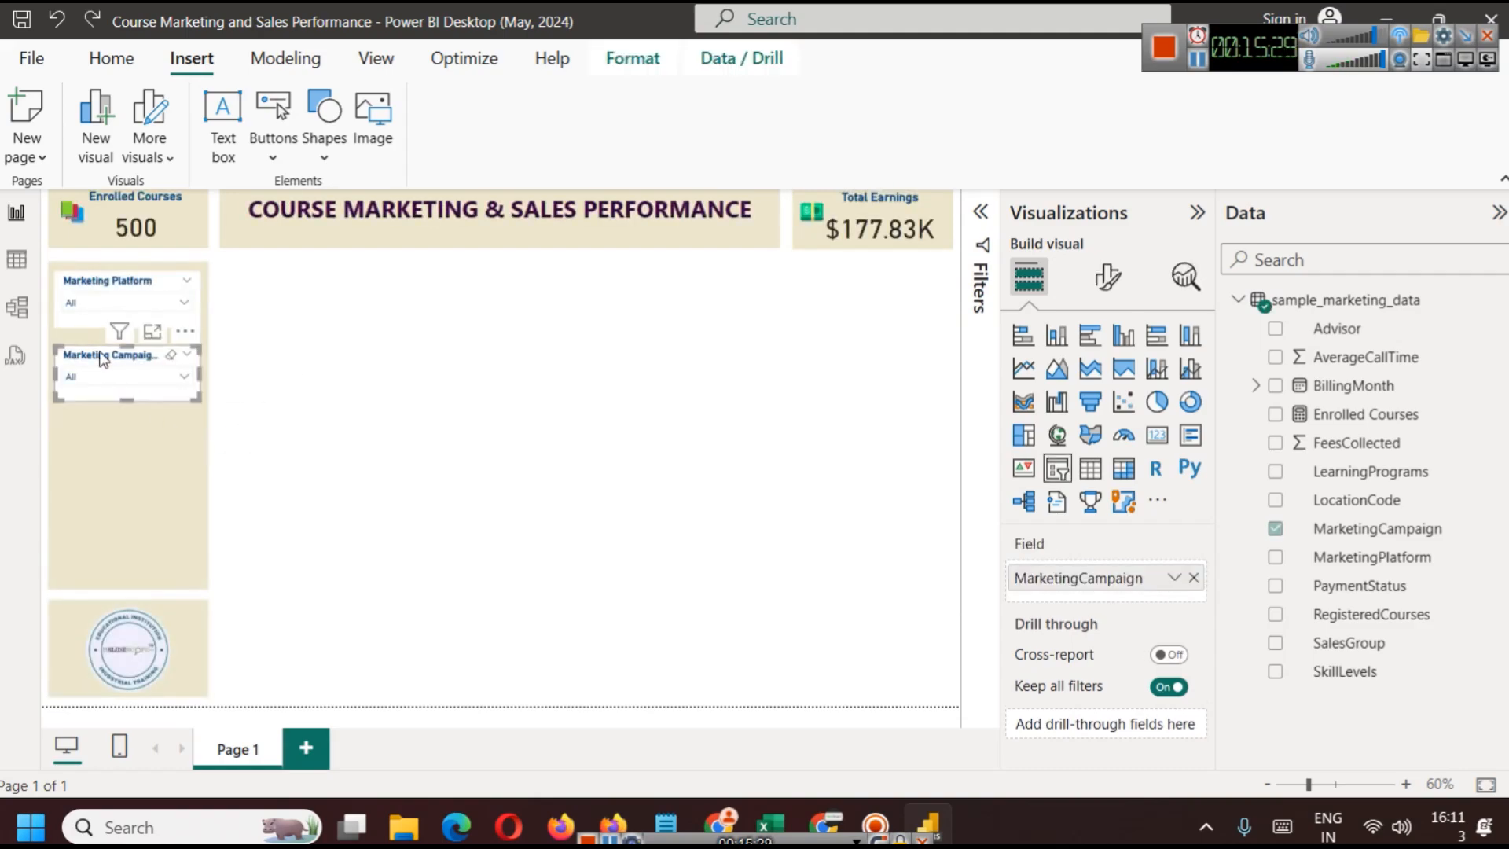
{"action": "key", "text": "ctrl+c"}
{"action": "key", "text": "ctrl+v"}
{"action": "left_click_drag", "start_coordinate": [104, 410], "coordinate": [102, 423]}
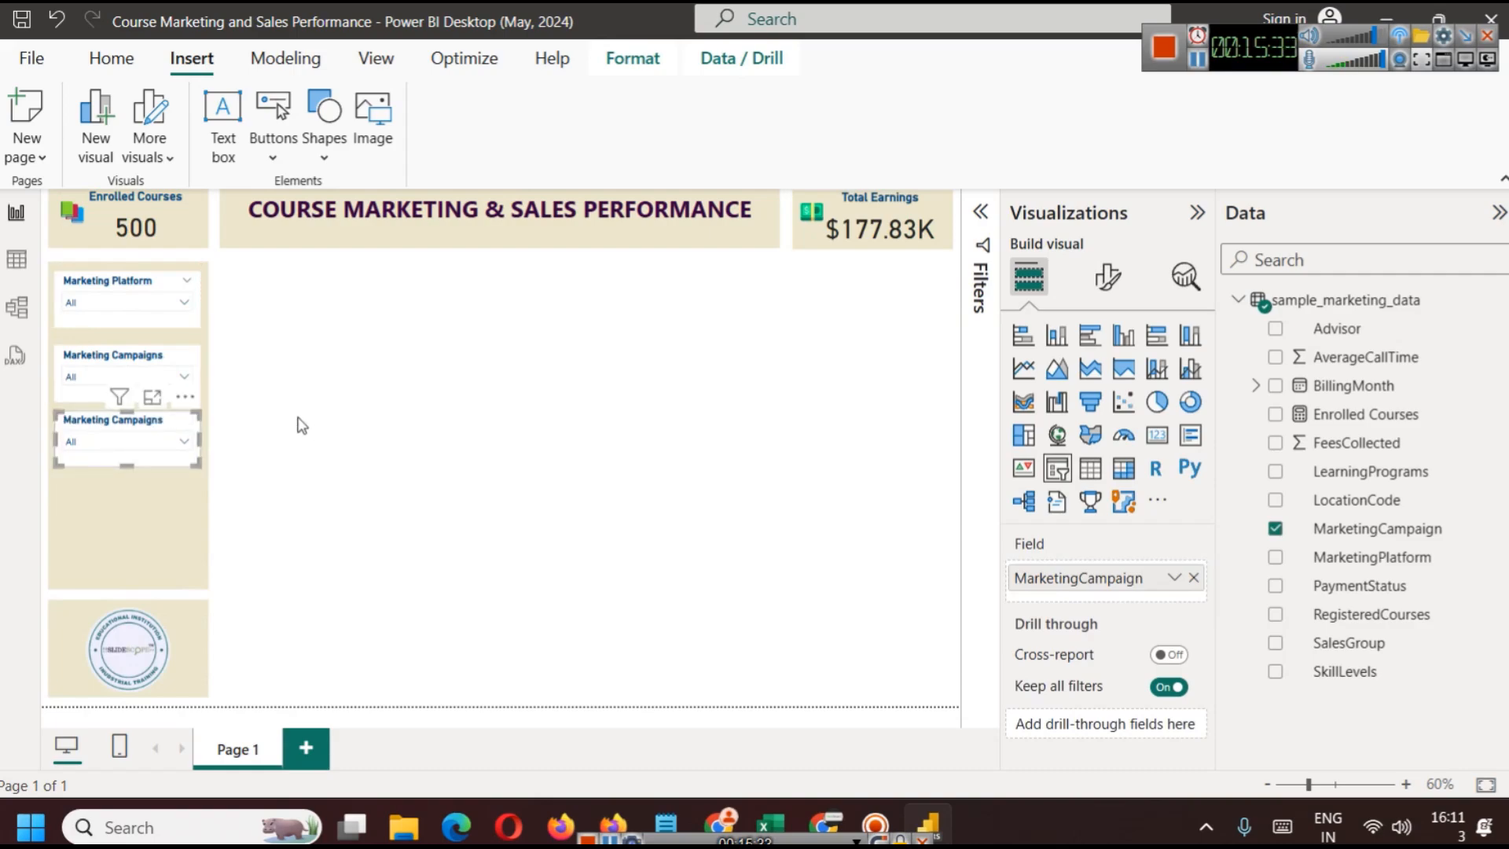
{"action": "key", "text": "Down"}
{"action": "key", "text": "Down"}
{"action": "key", "text": "Down"}
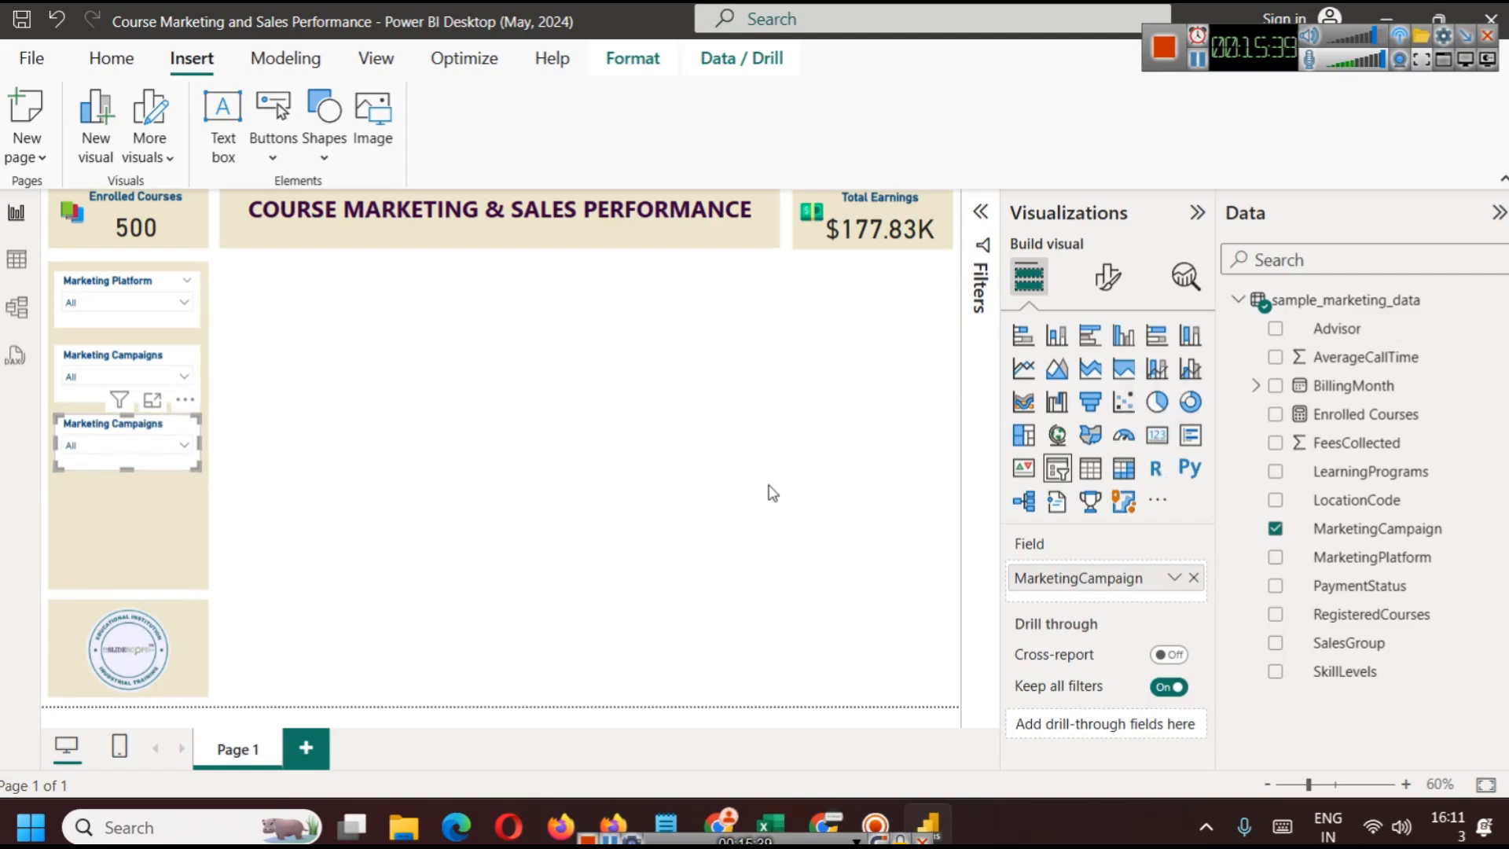
Set the style of the copied Marketing Campaigns slicer to Tile
{"action": "left_click", "coordinate": [1106, 276]}
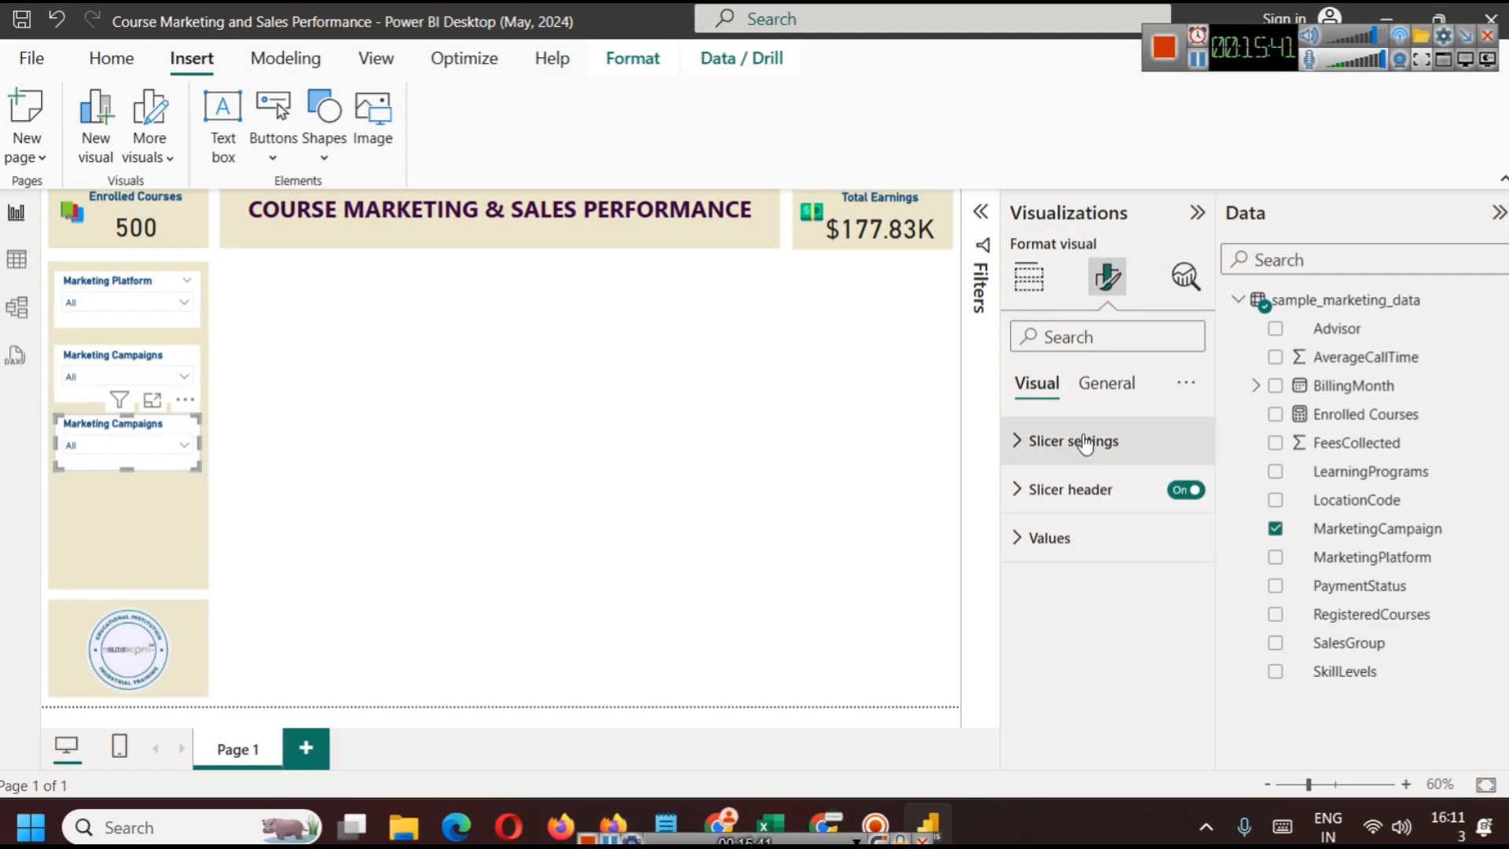
{"action": "left_click", "coordinate": [1086, 443]}
{"action": "left_click", "coordinate": [1076, 563]}
{"action": "left_click", "coordinate": [1071, 614]}
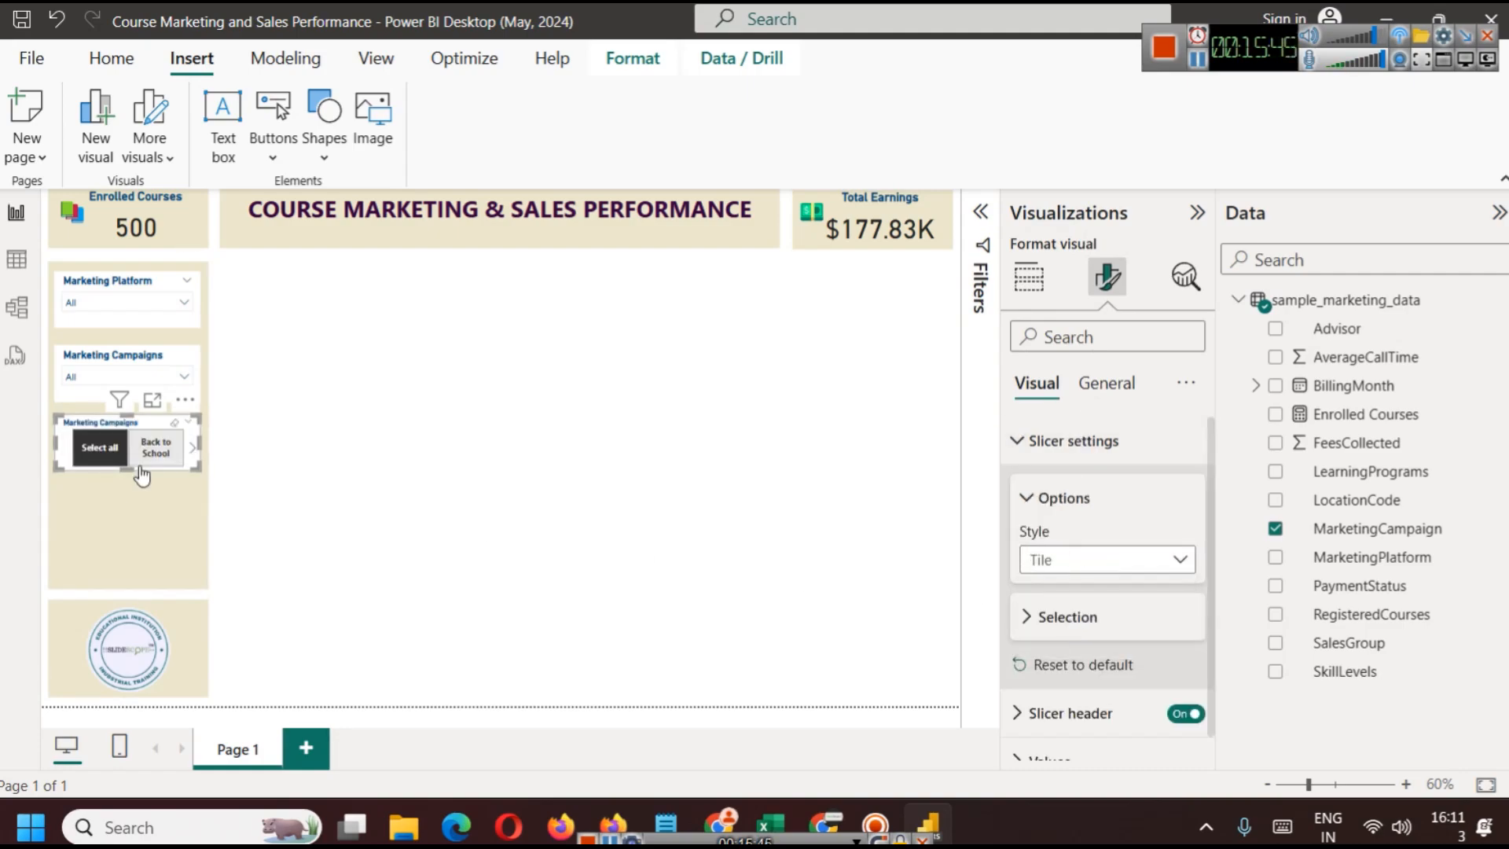
{"action": "left_click", "coordinate": [1162, 572]}
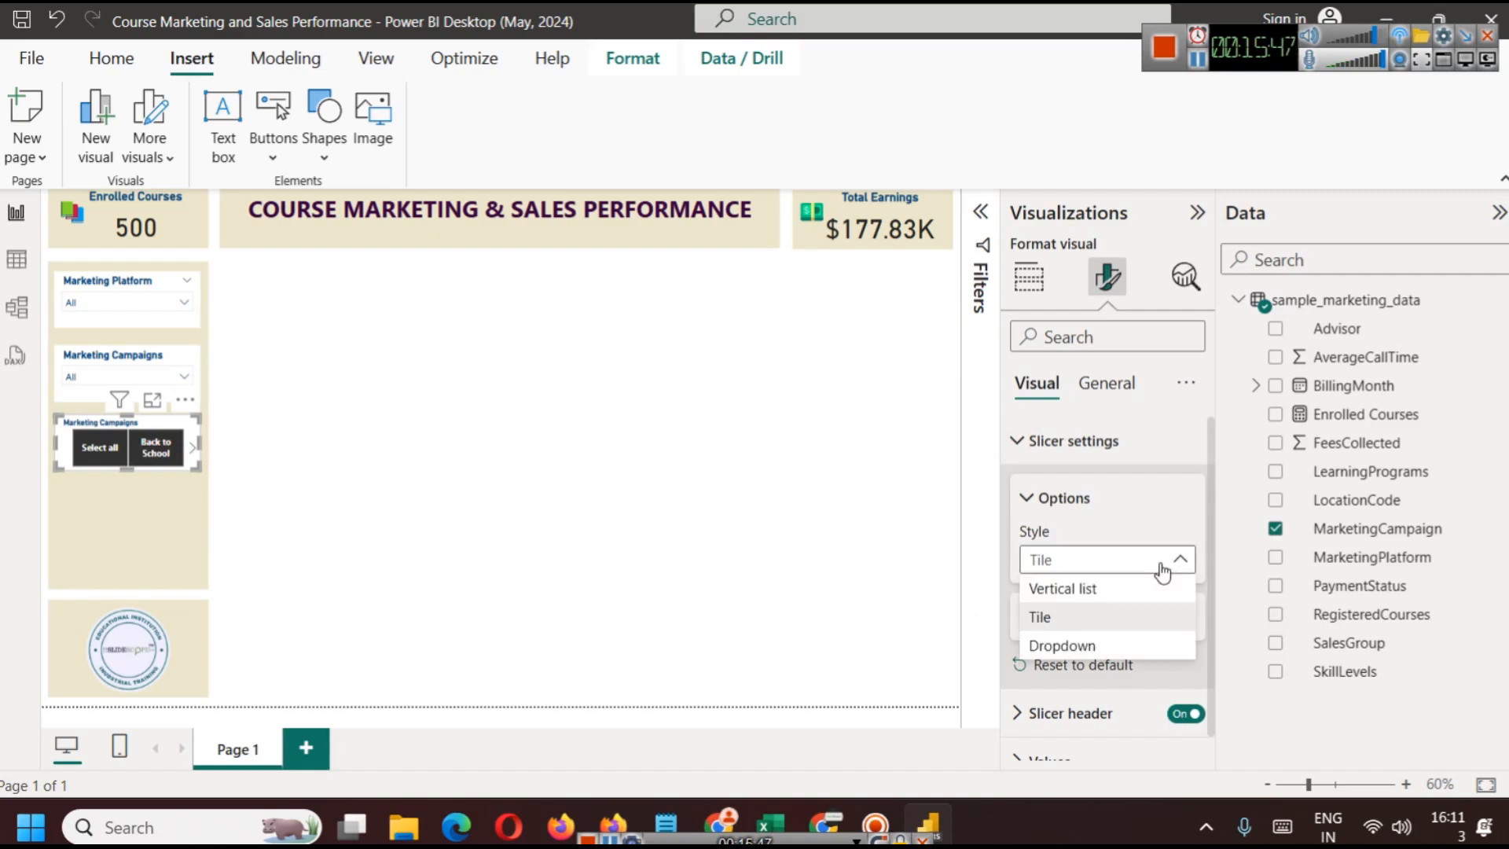
{"action": "left_click", "coordinate": [1106, 445]}
{"action": "left_click", "coordinate": [1100, 443]}
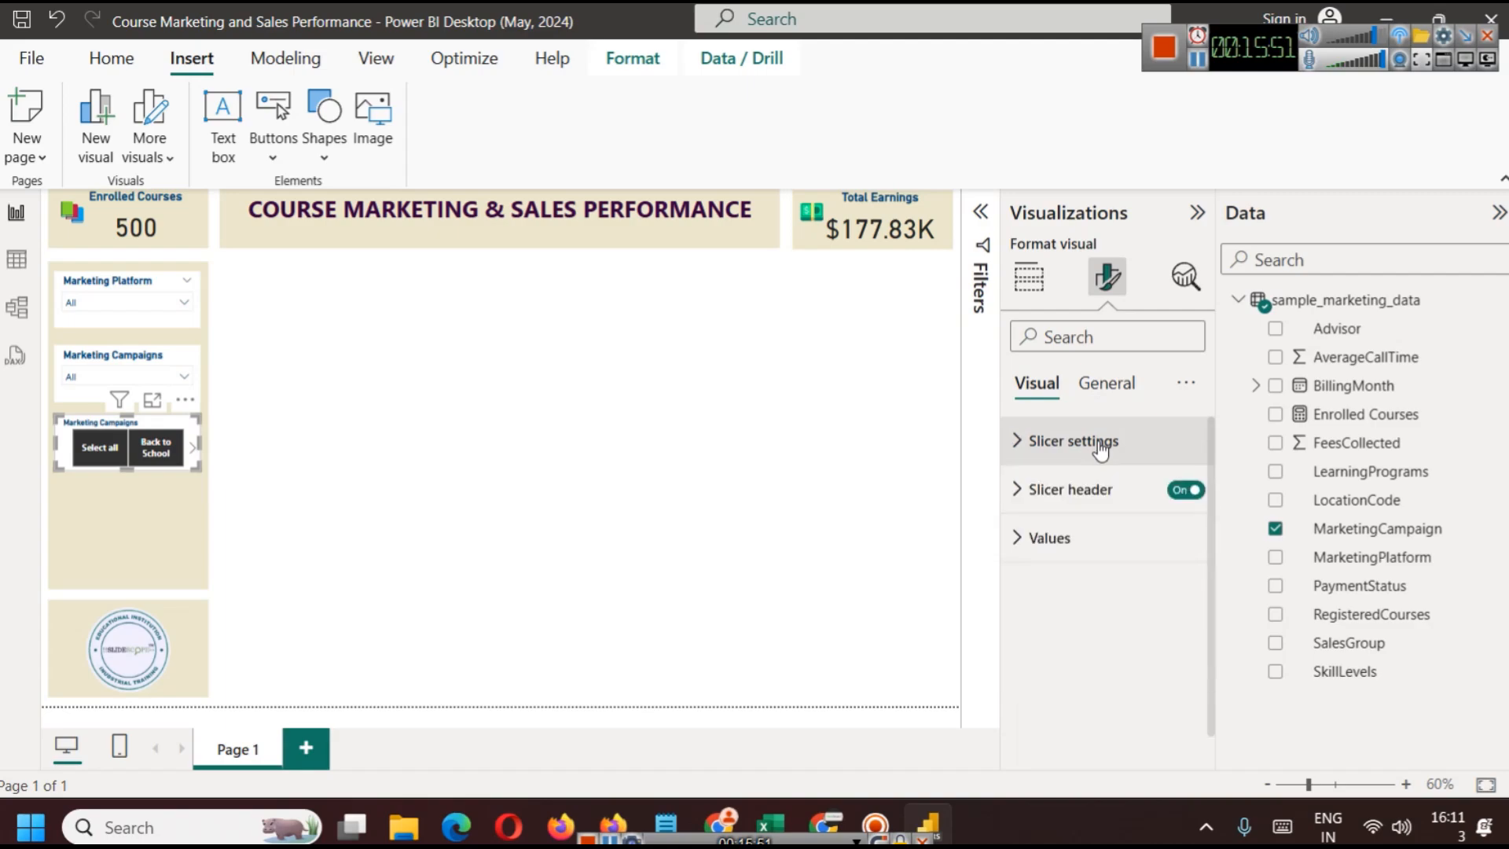
Turn off the "Select all" option in the tile slicer's selection settings
{"action": "left_click", "coordinate": [1096, 444]}
{"action": "left_click", "coordinate": [1098, 621]}
{"action": "left_click", "coordinate": [1176, 717]}
{"action": "left_click", "coordinate": [1079, 499]}
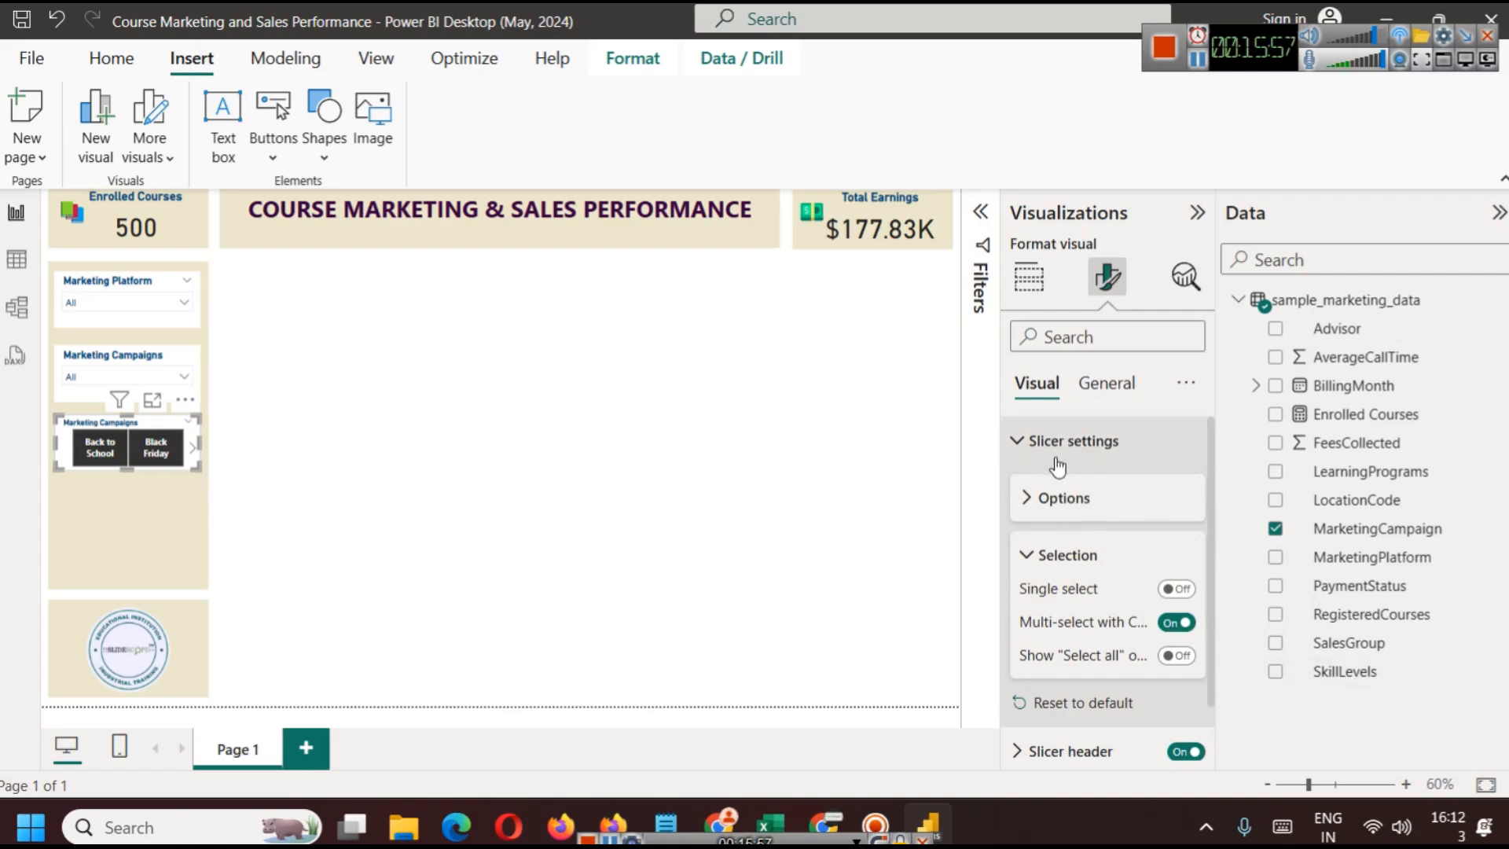
{"action": "left_click", "coordinate": [1078, 442]}
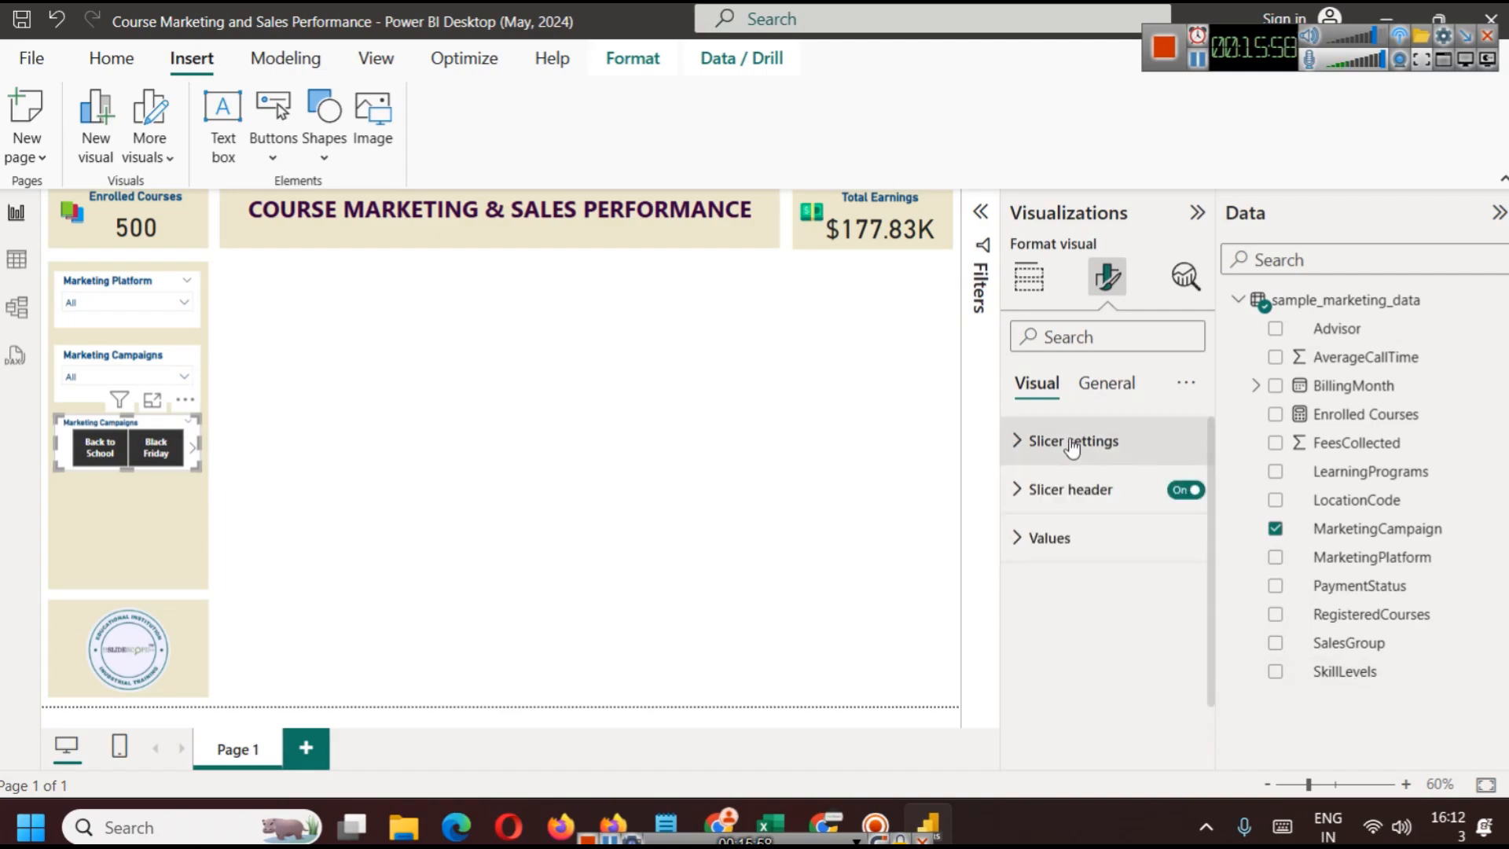
Replace MarketingCampaign with the SkillLevels field in the tile slicer and stretch it down to the filter panel's lower edge
{"action": "left_click", "coordinate": [1028, 279]}
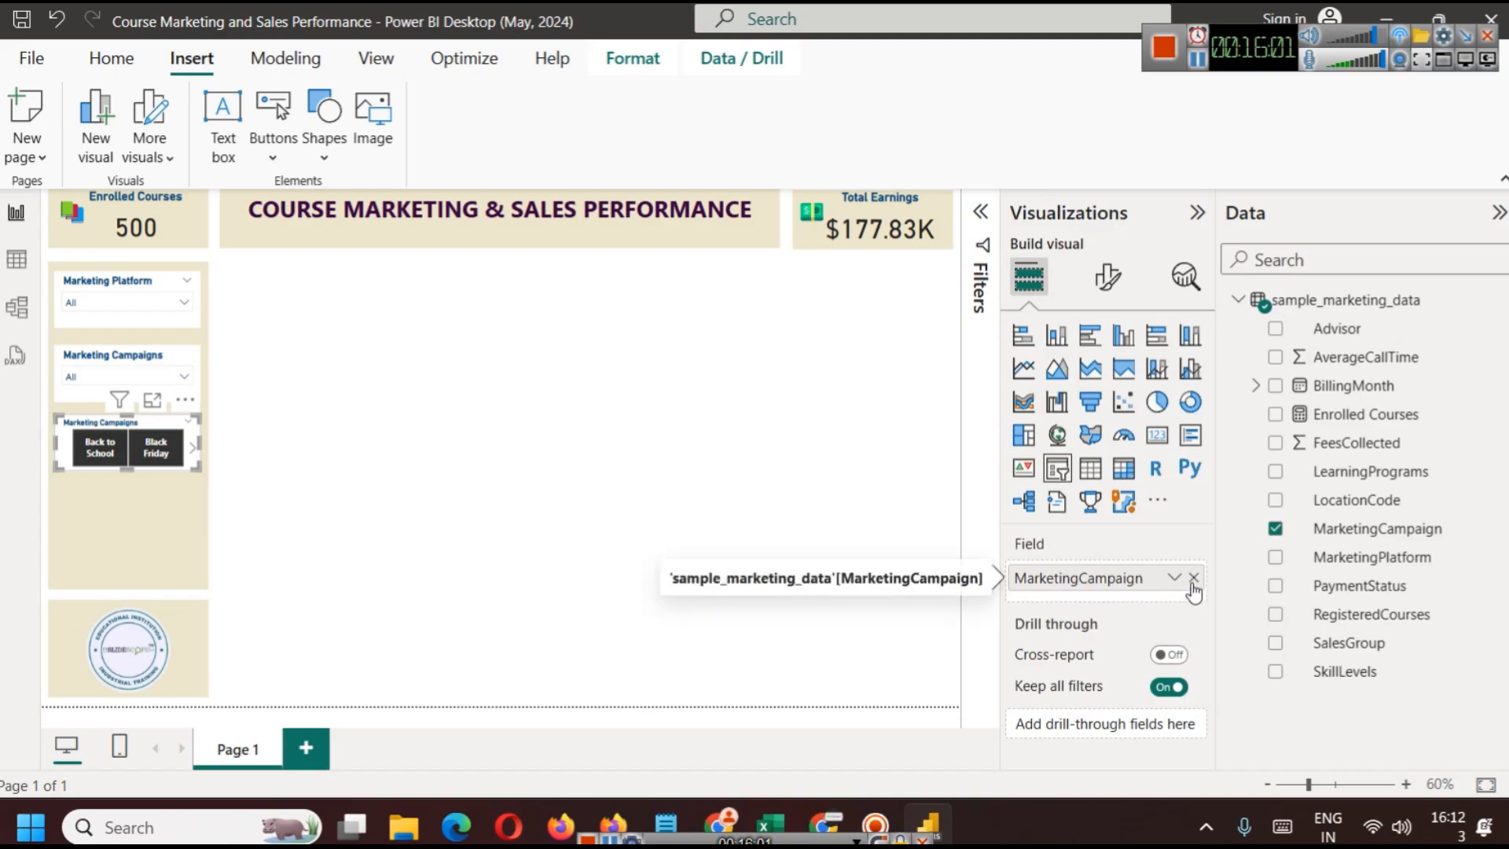
{"action": "left_click", "coordinate": [1193, 579]}
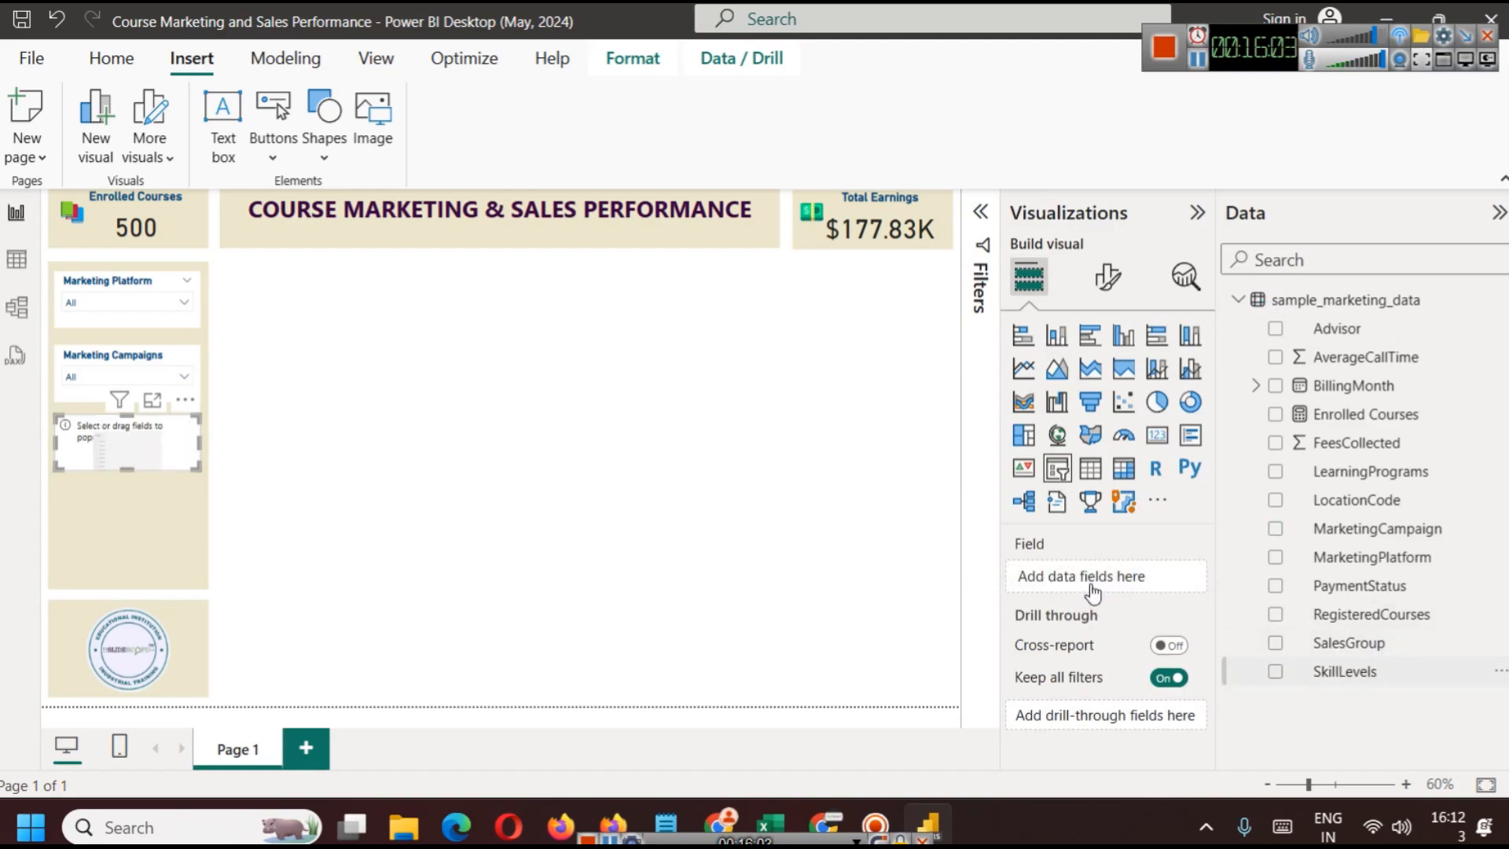
{"action": "left_click_drag", "start_coordinate": [1092, 591], "coordinate": [1092, 592]}
{"action": "left_click_drag", "start_coordinate": [102, 470], "coordinate": [129, 591]}
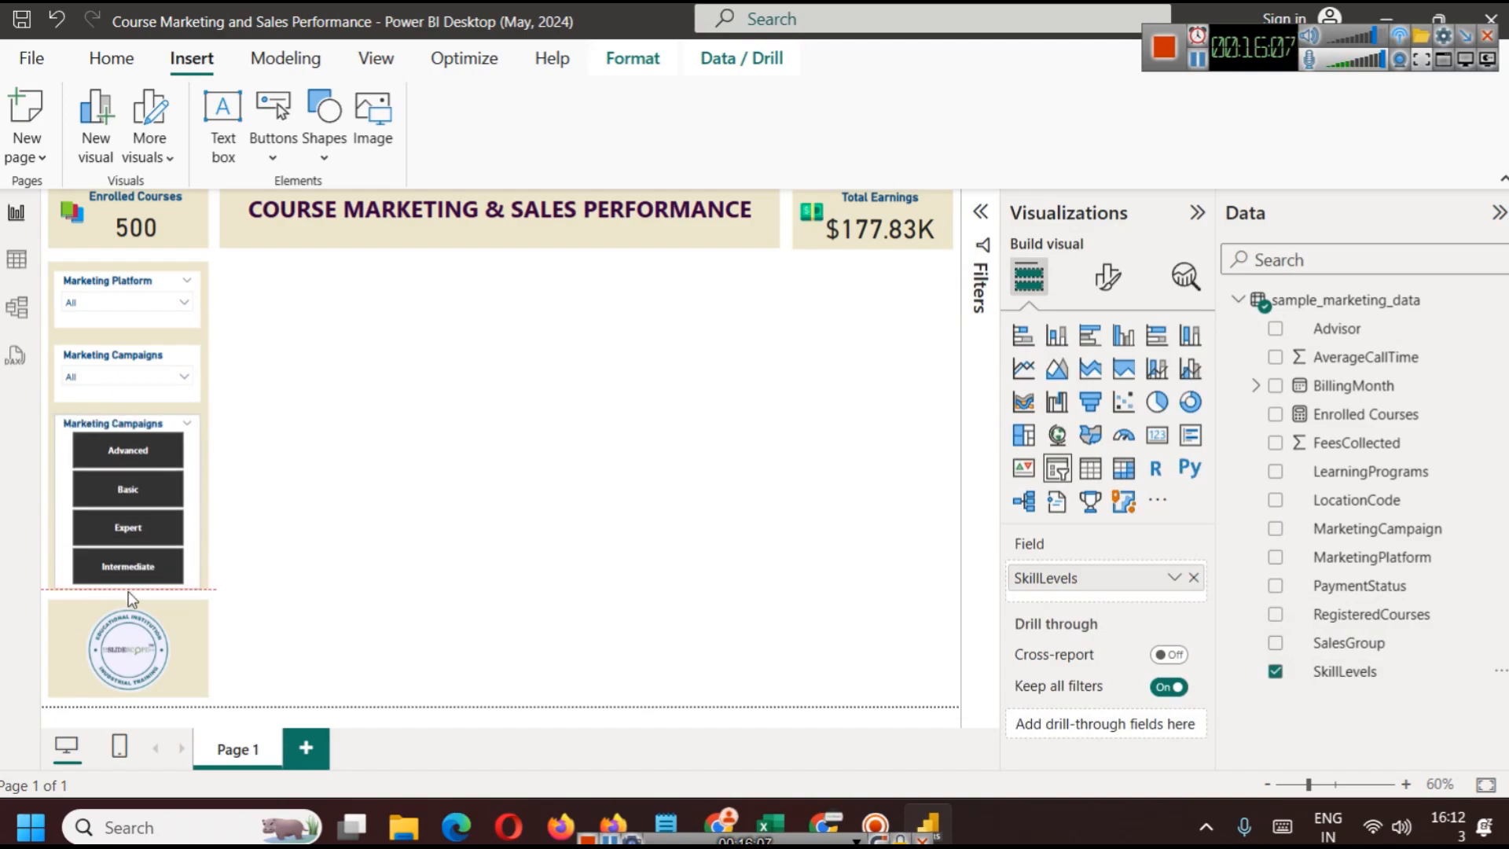
{"action": "left_click", "coordinate": [304, 566]}
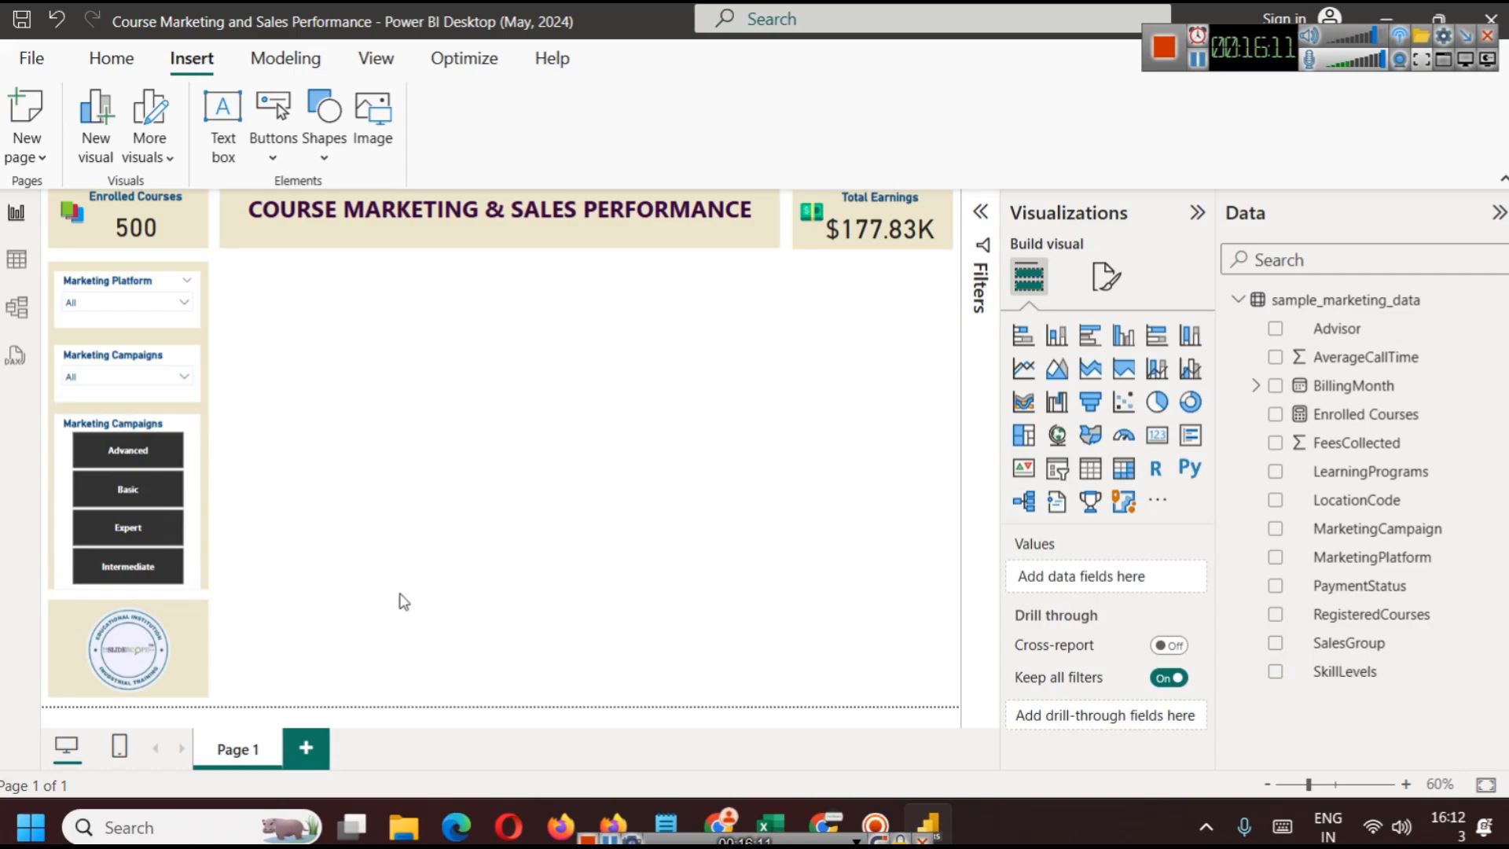
Set the values background of the SkillLevels tile slicer to the recently used dark blue
{"action": "left_click", "coordinate": [196, 436]}
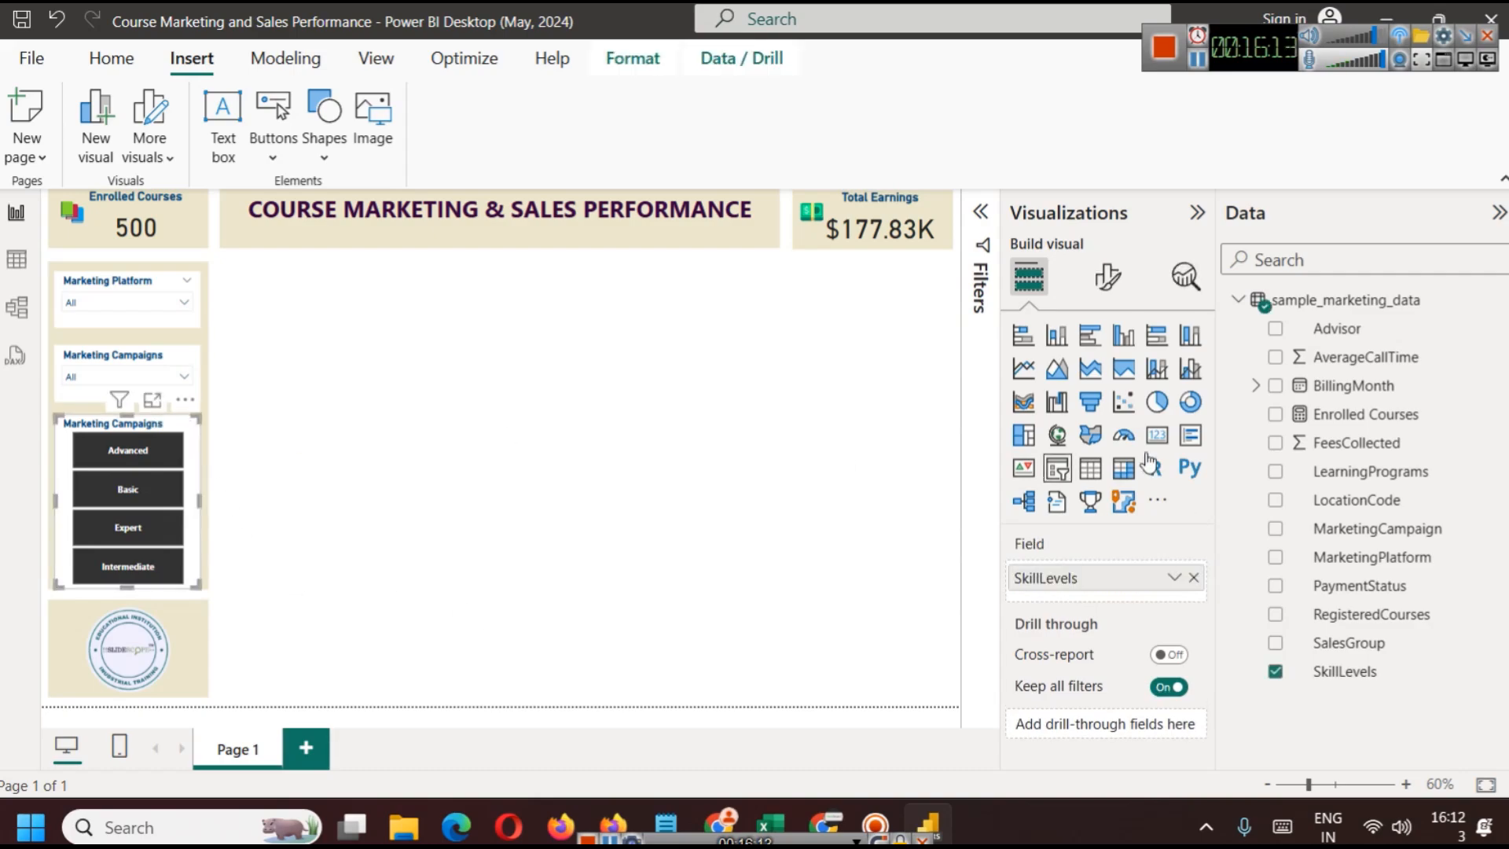
{"action": "left_click", "coordinate": [1106, 277]}
{"action": "left_click", "coordinate": [1099, 544]}
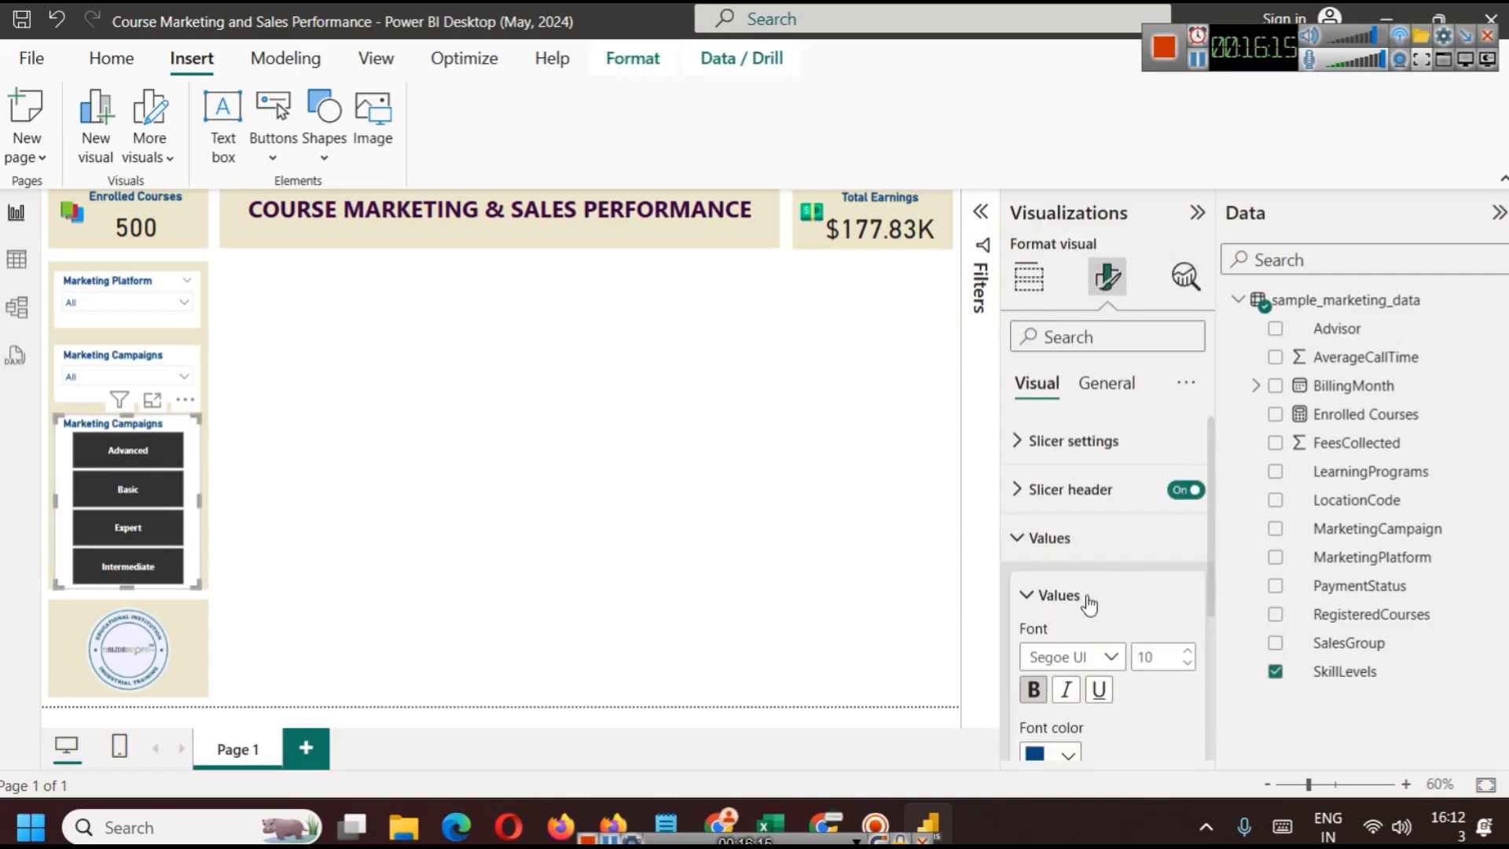
{"action": "scroll", "coordinate": [1086, 609], "scroll_direction": "down", "scroll_amount": 3}
{"action": "left_click", "coordinate": [1091, 692]}
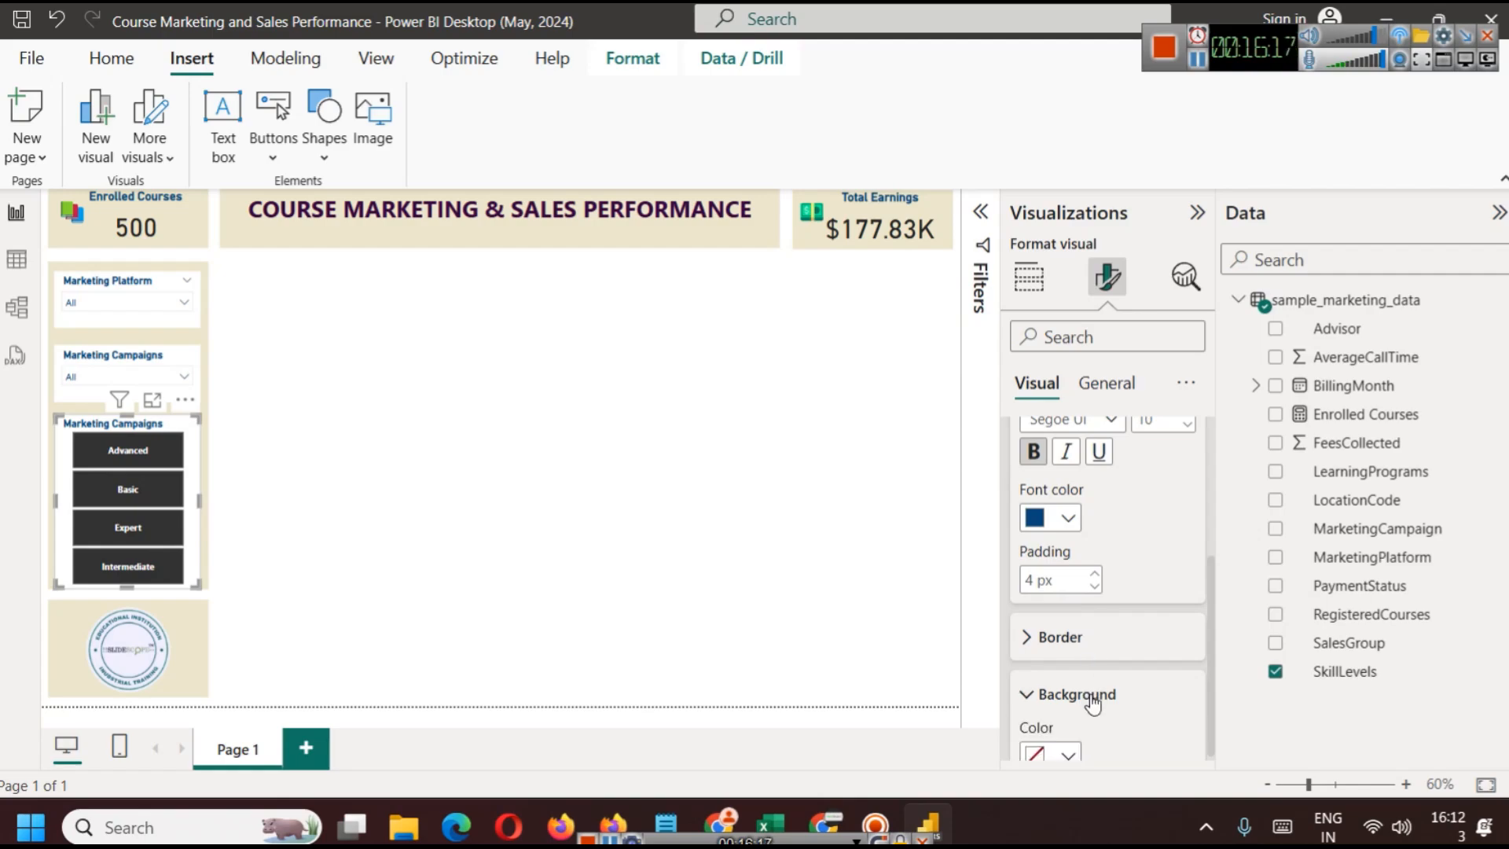
{"action": "scroll", "coordinate": [1088, 682], "scroll_direction": "down", "scroll_amount": 1}
{"action": "left_click", "coordinate": [1069, 689]}
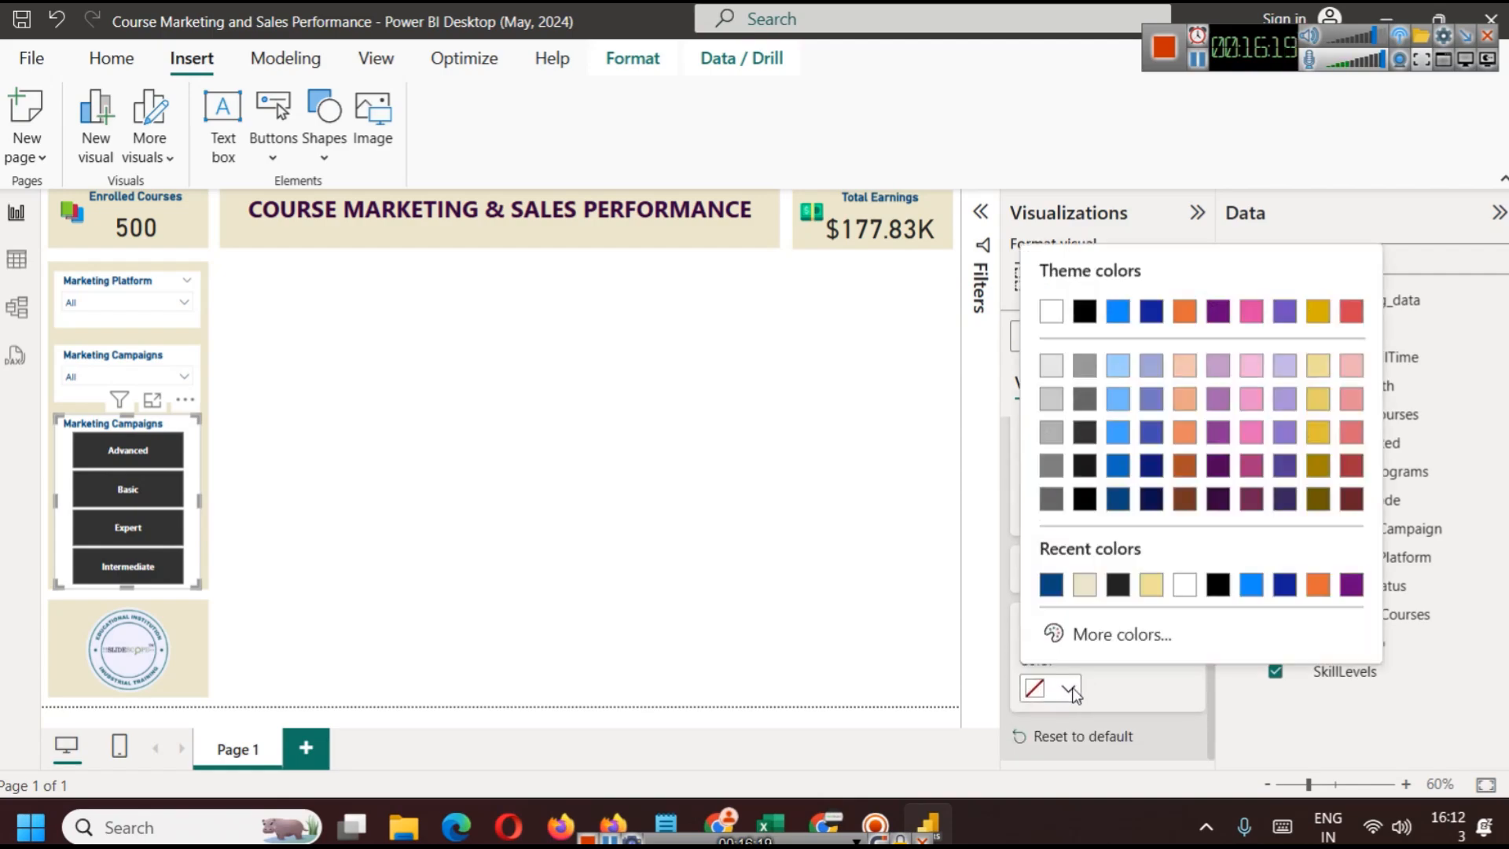
{"action": "left_click", "coordinate": [1051, 587]}
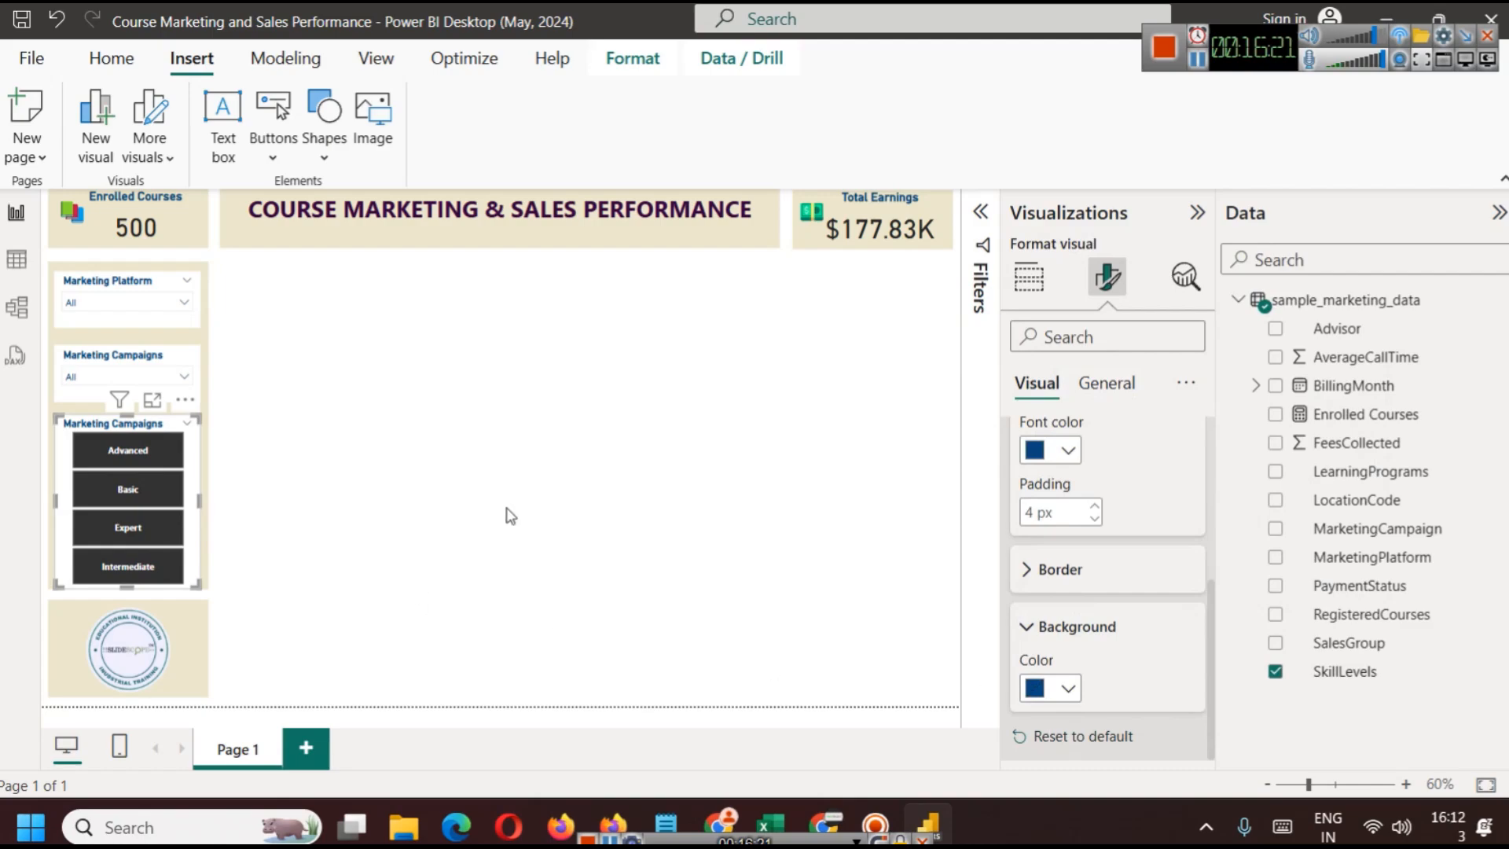
Toggle the Advanced, Basic, Expert and Intermediate tiles one after another to apply the new background to each
{"action": "left_click", "coordinate": [153, 454]}
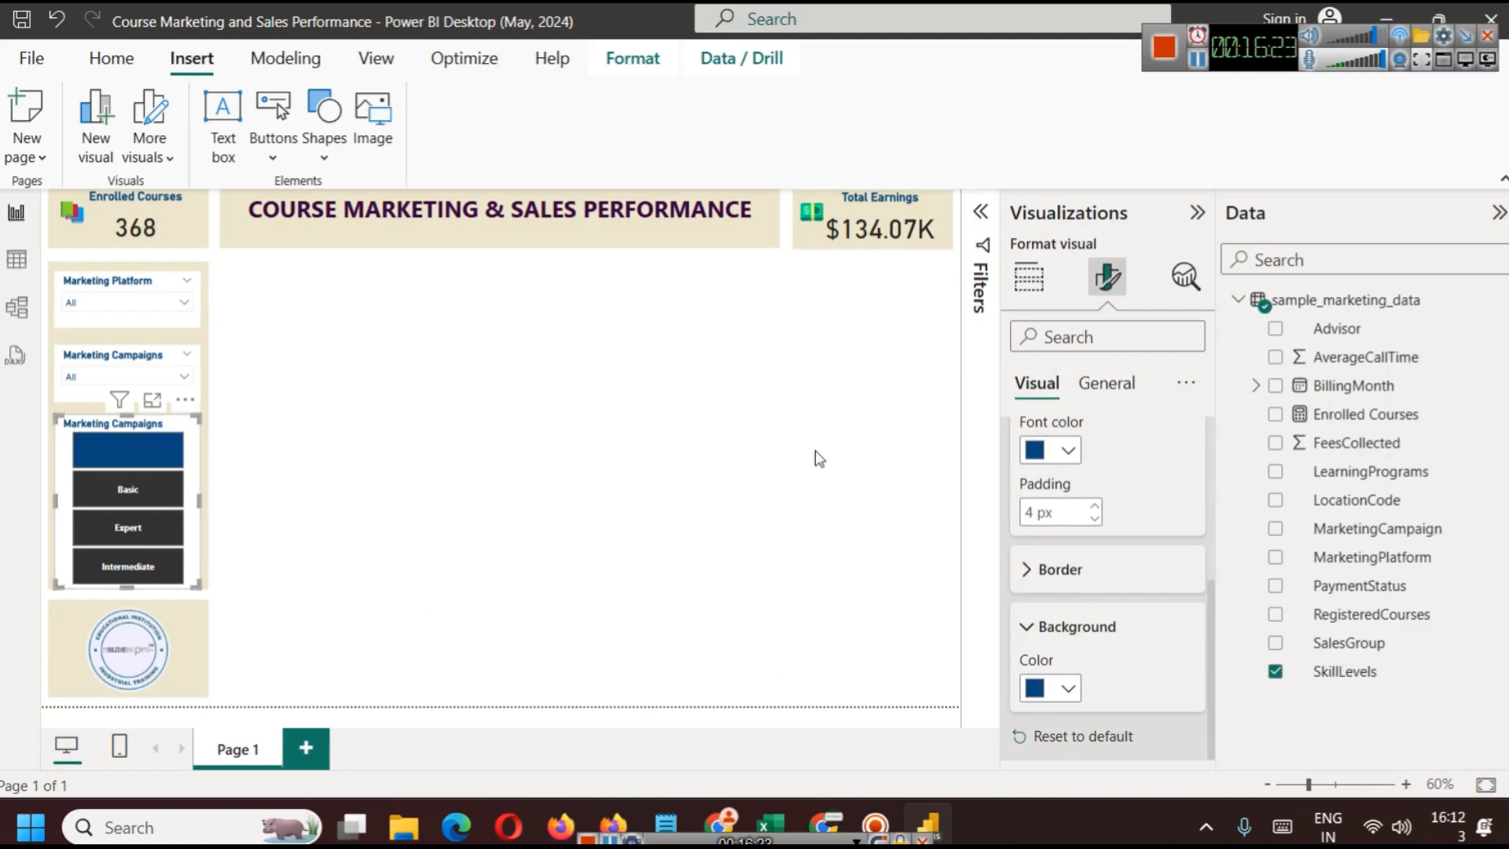
{"action": "left_click", "coordinate": [216, 502]}
{"action": "left_click", "coordinate": [157, 494]}
{"action": "left_click", "coordinate": [162, 529]}
{"action": "left_click", "coordinate": [162, 565]}
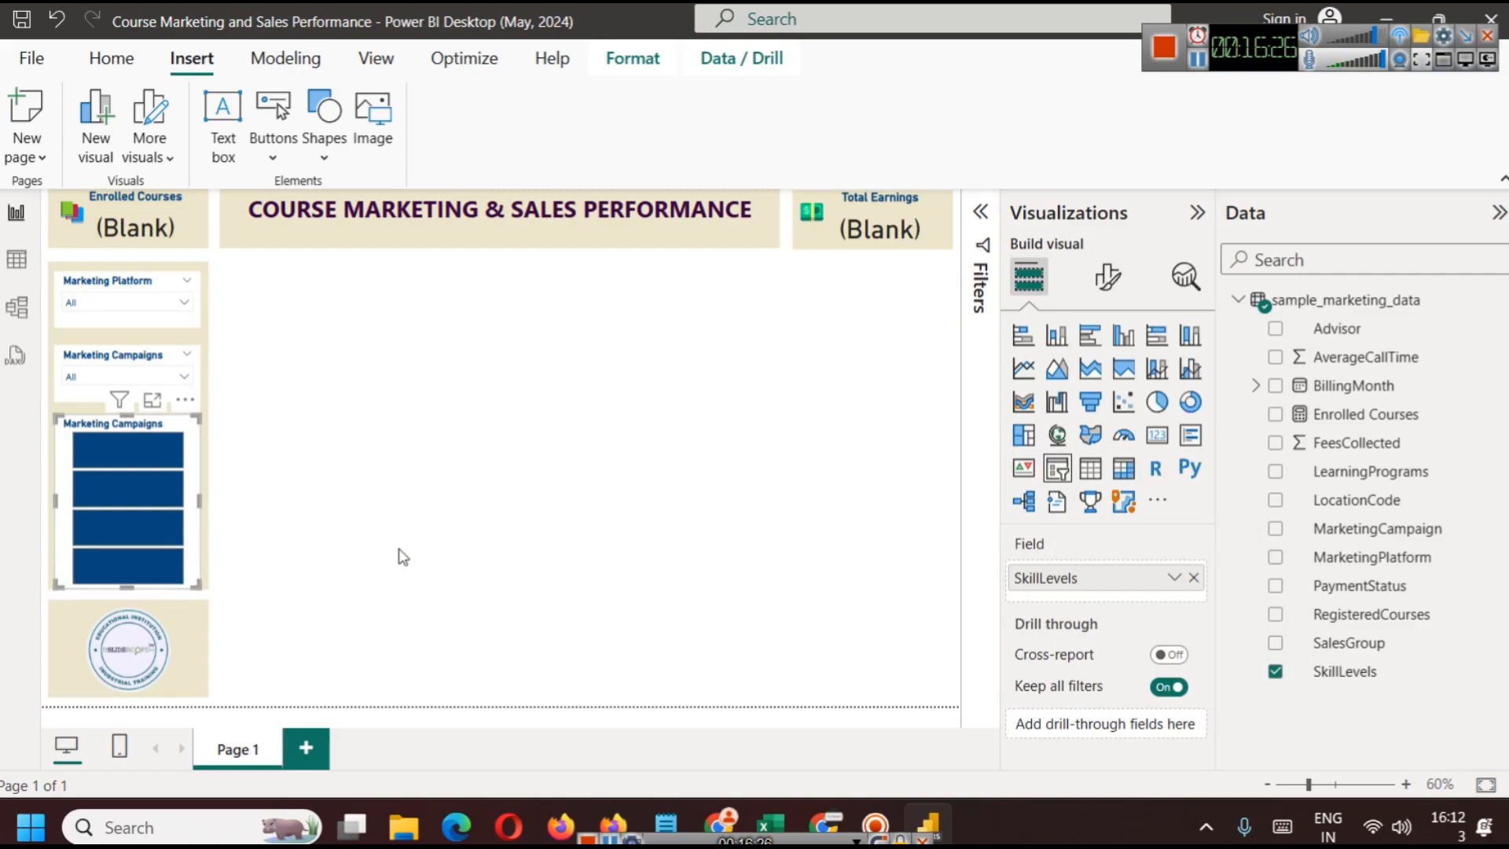
{"action": "left_click", "coordinate": [351, 465]}
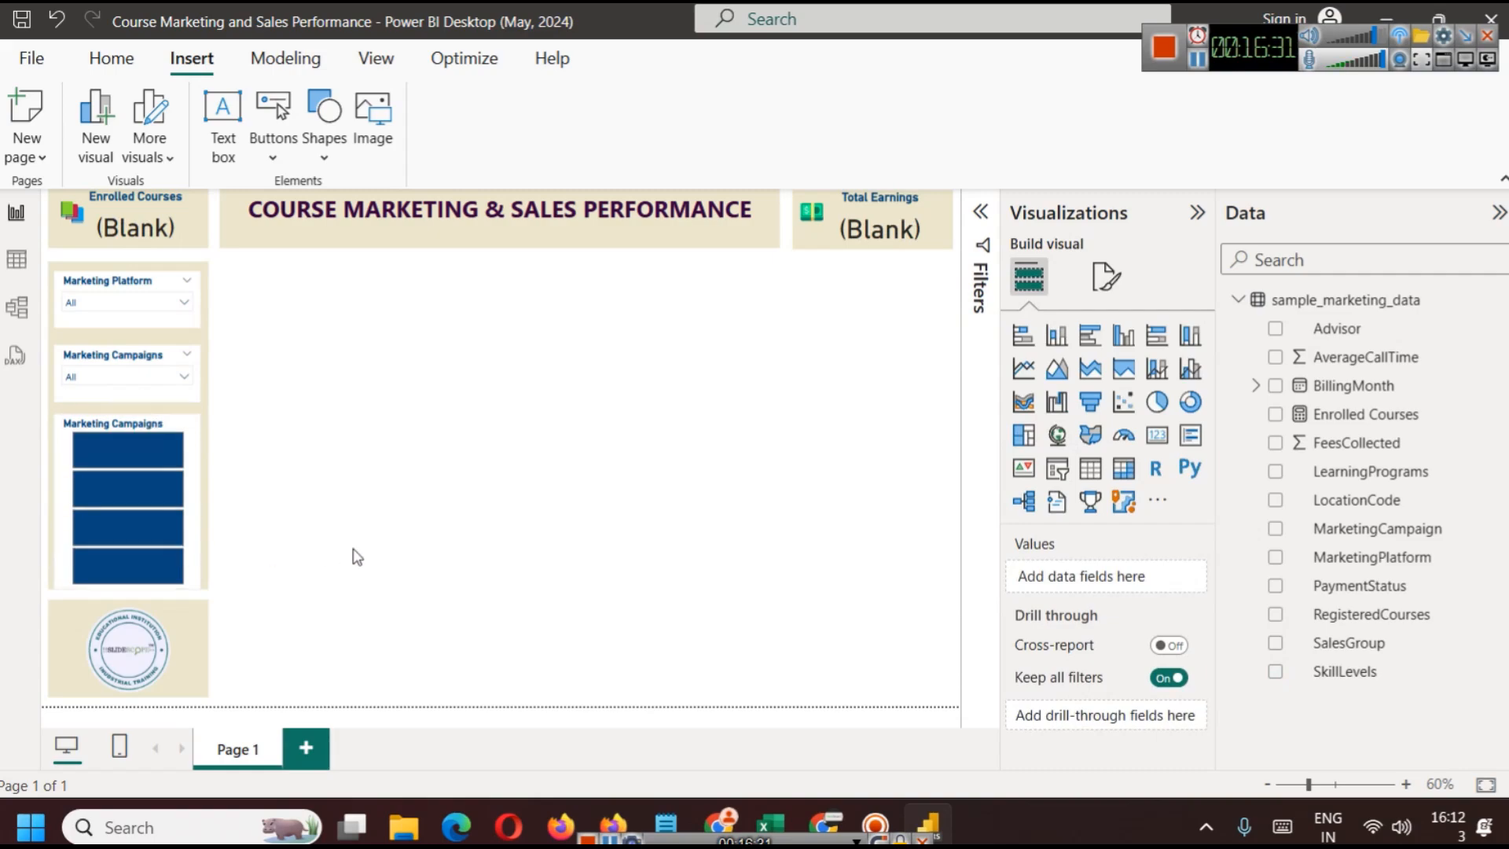
Set the values font color of the SkillLevels tile slicer to the lightest gray theme color
{"action": "left_click", "coordinate": [196, 444]}
{"action": "left_click", "coordinate": [1107, 276]}
{"action": "left_click", "coordinate": [1074, 541]}
{"action": "scroll", "coordinate": [1077, 625], "scroll_direction": "down", "scroll_amount": 2}
{"action": "left_click", "coordinate": [1067, 638]}
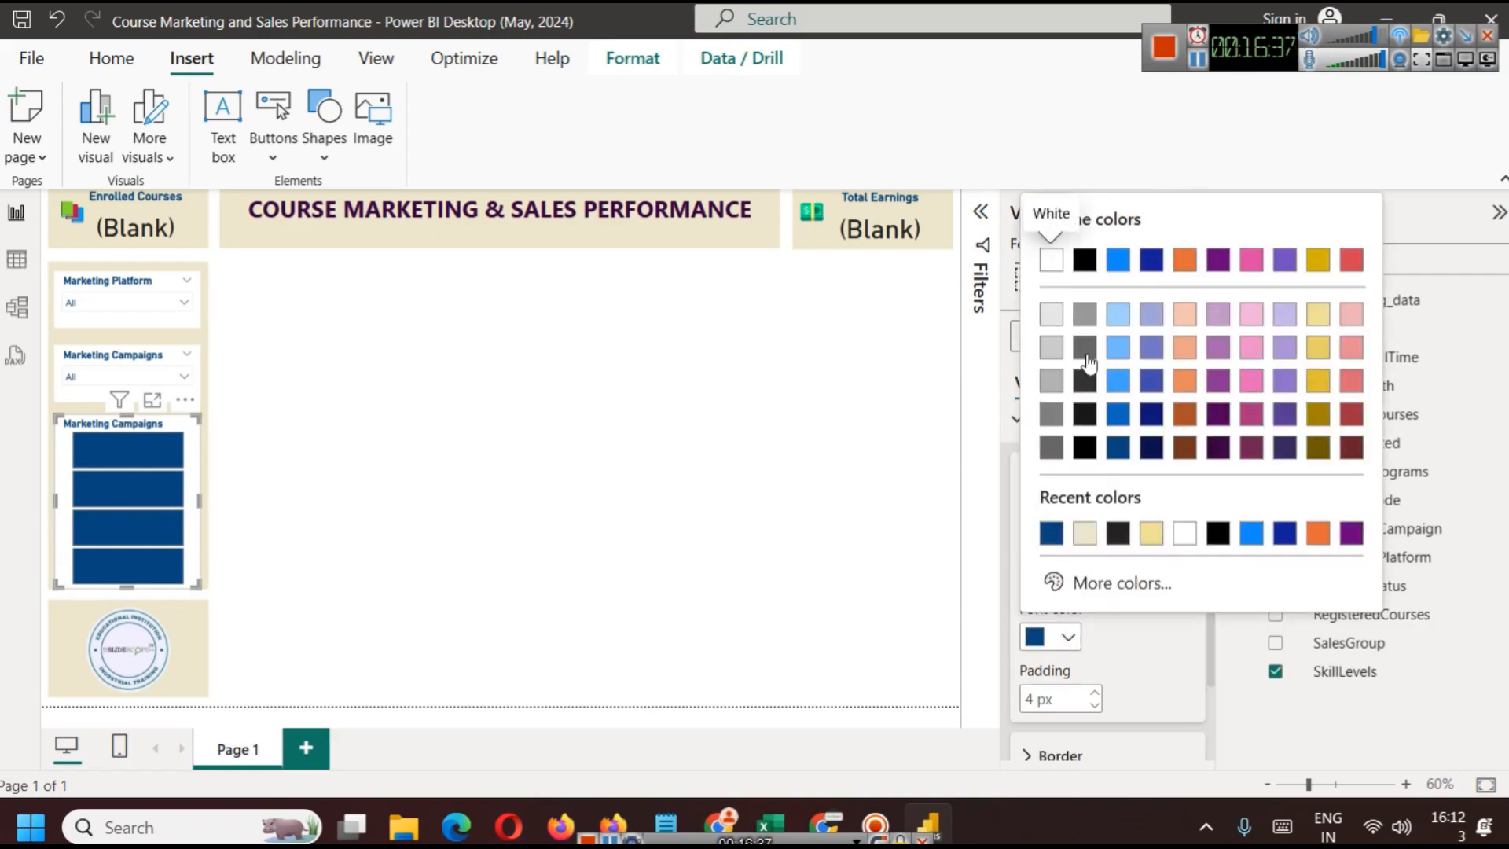
{"action": "left_click", "coordinate": [1057, 319]}
{"action": "left_click", "coordinate": [513, 533]}
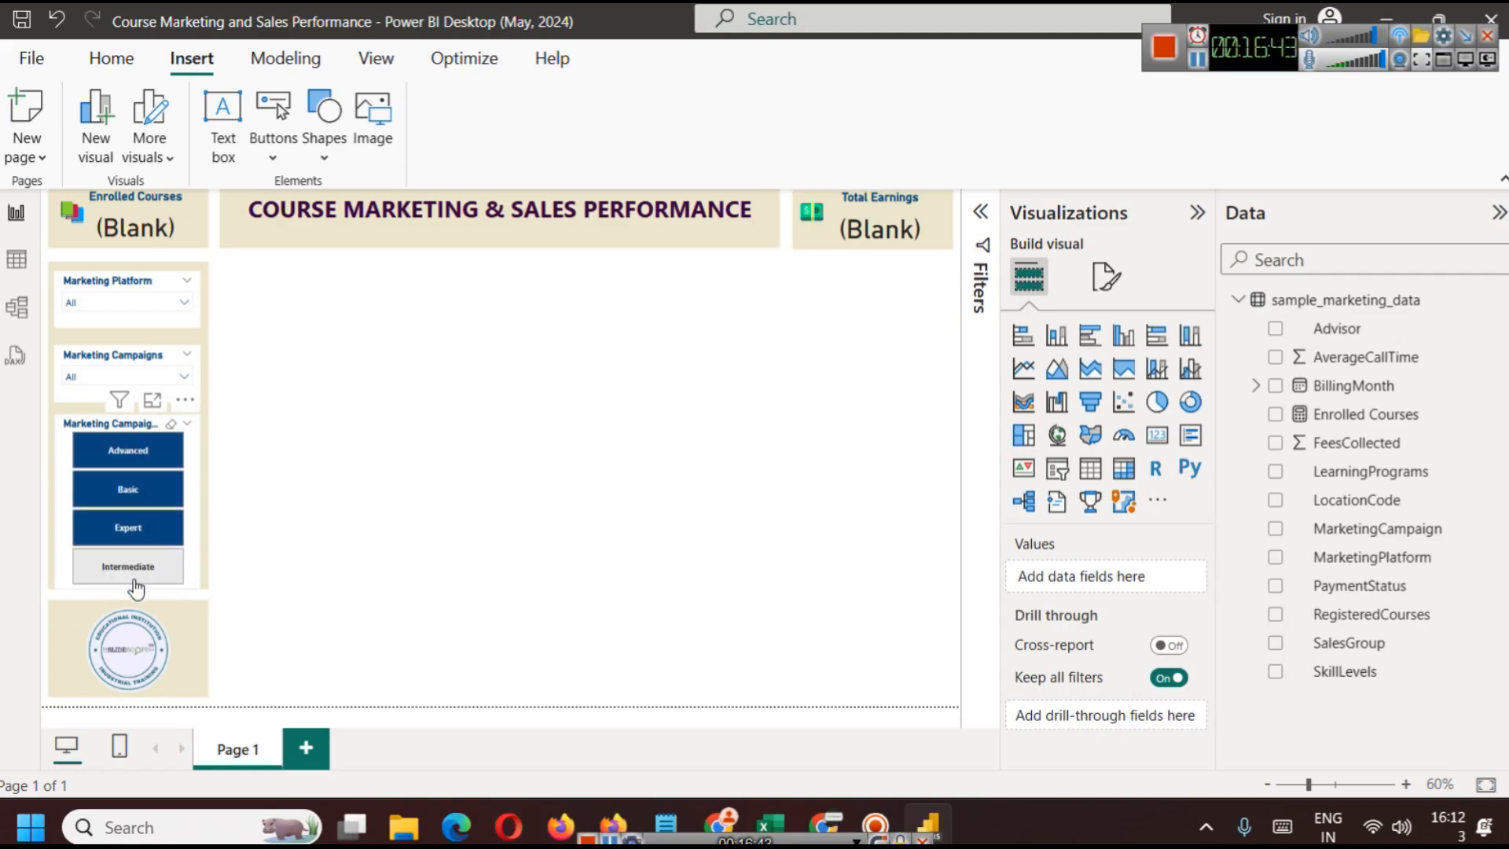
Add the Advanced, Basic, Expert and Intermediate tiles to the SkillLevels slicer's selection, test the Intermediate tile again and clear the selection
{"action": "left_click", "coordinate": [146, 460]}
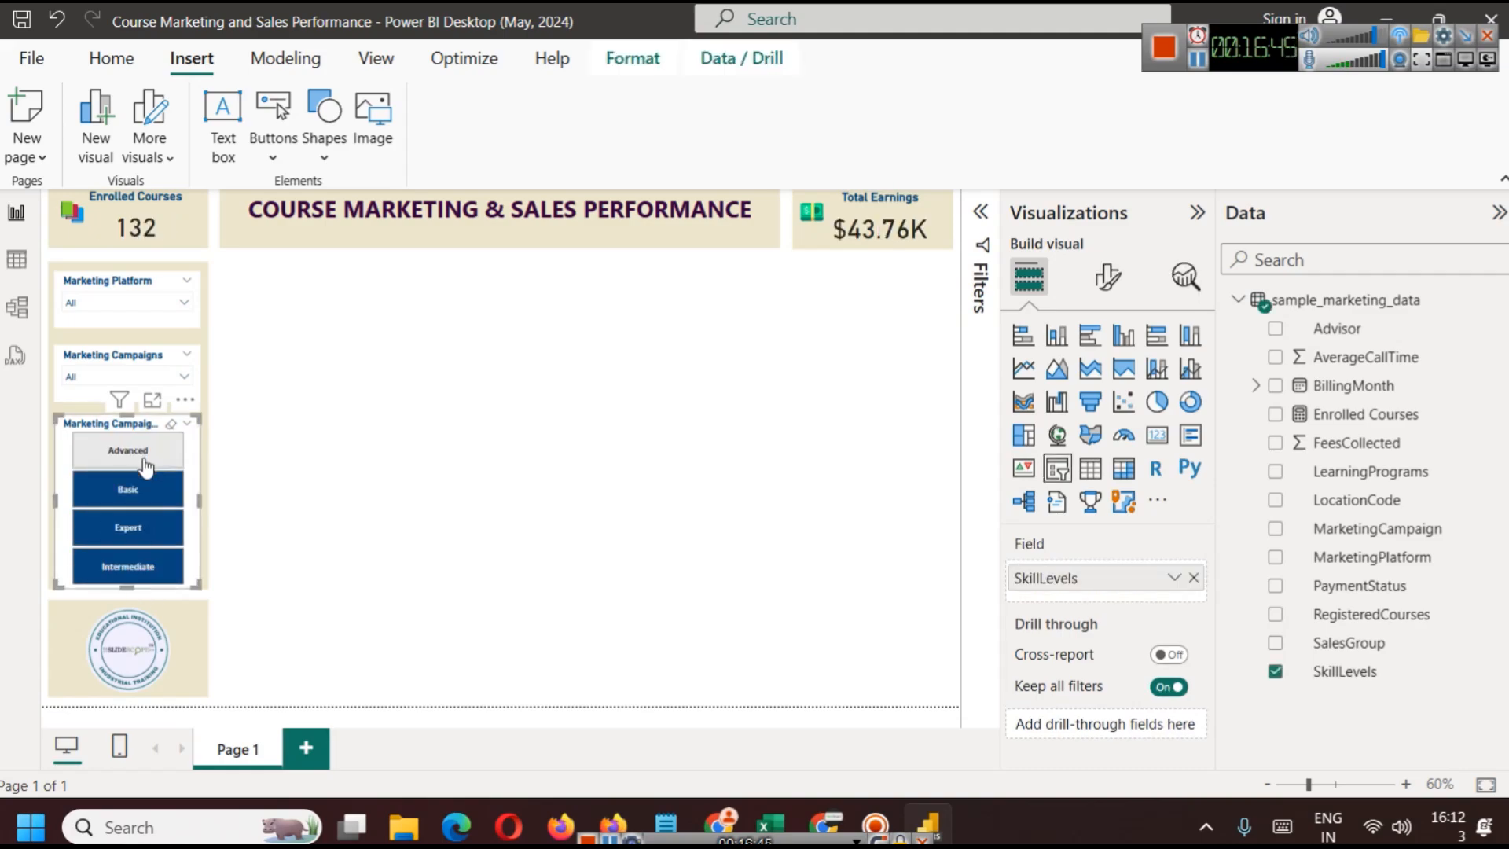
{"action": "left_click", "coordinate": [130, 499], "text": "ctrl"}
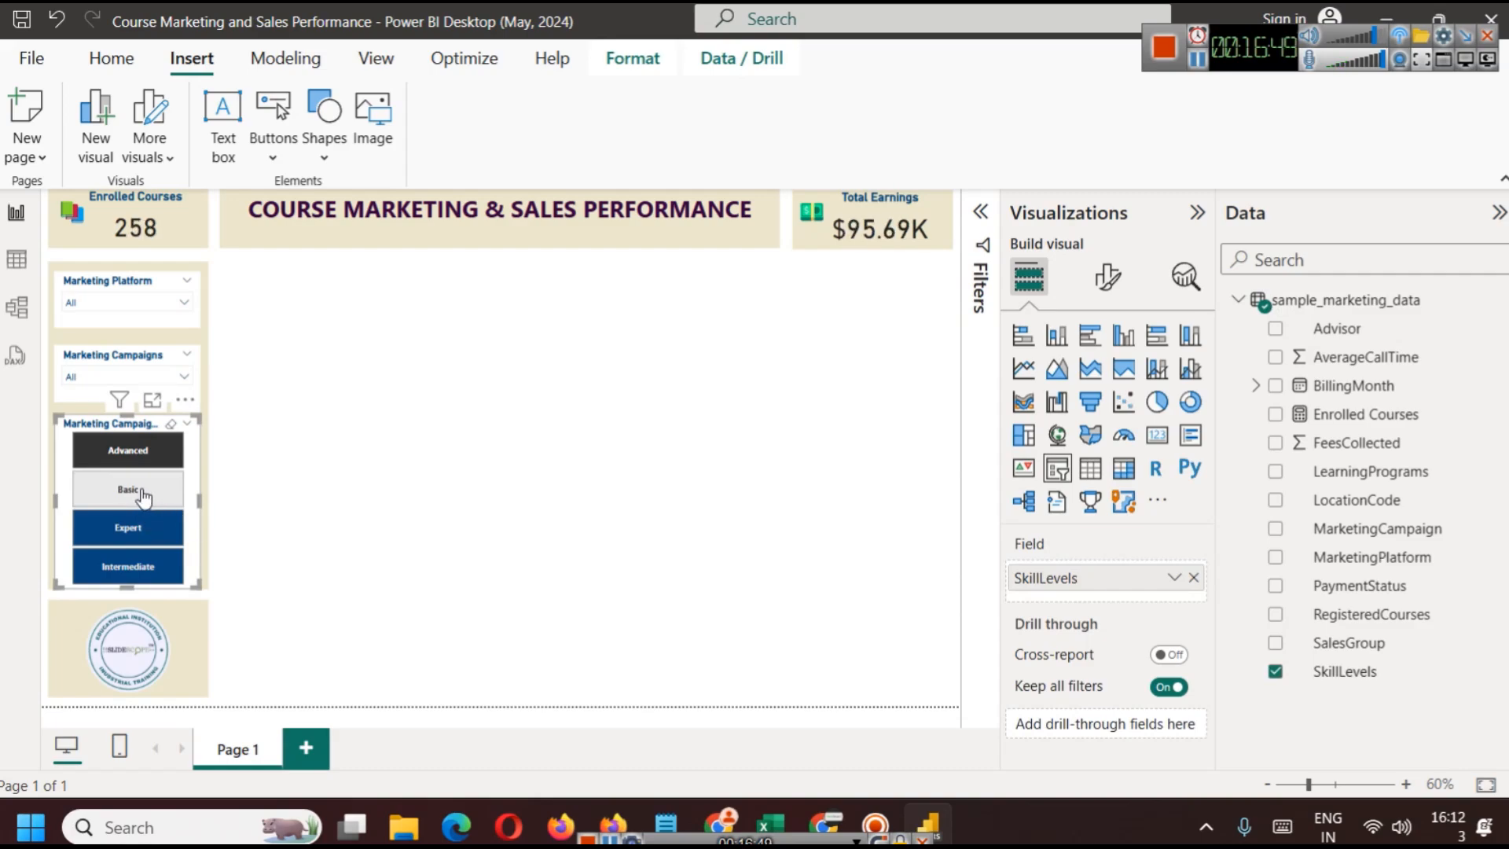
{"action": "left_click", "coordinate": [143, 539], "text": "ctrl"}
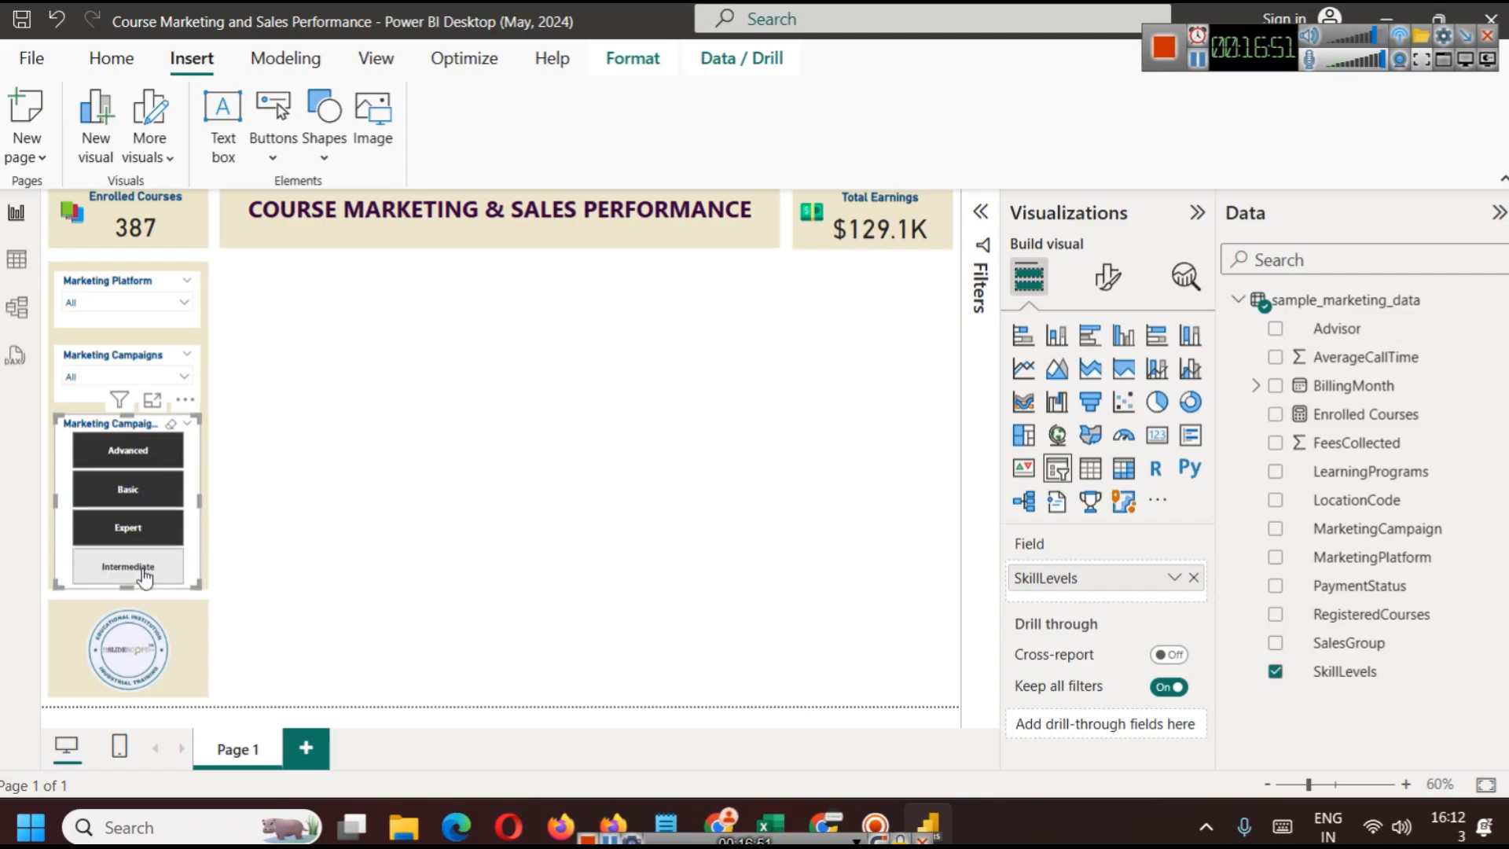
{"action": "left_click", "coordinate": [144, 576], "text": "ctrl"}
{"action": "left_click", "coordinate": [134, 576], "text": "ctrl"}
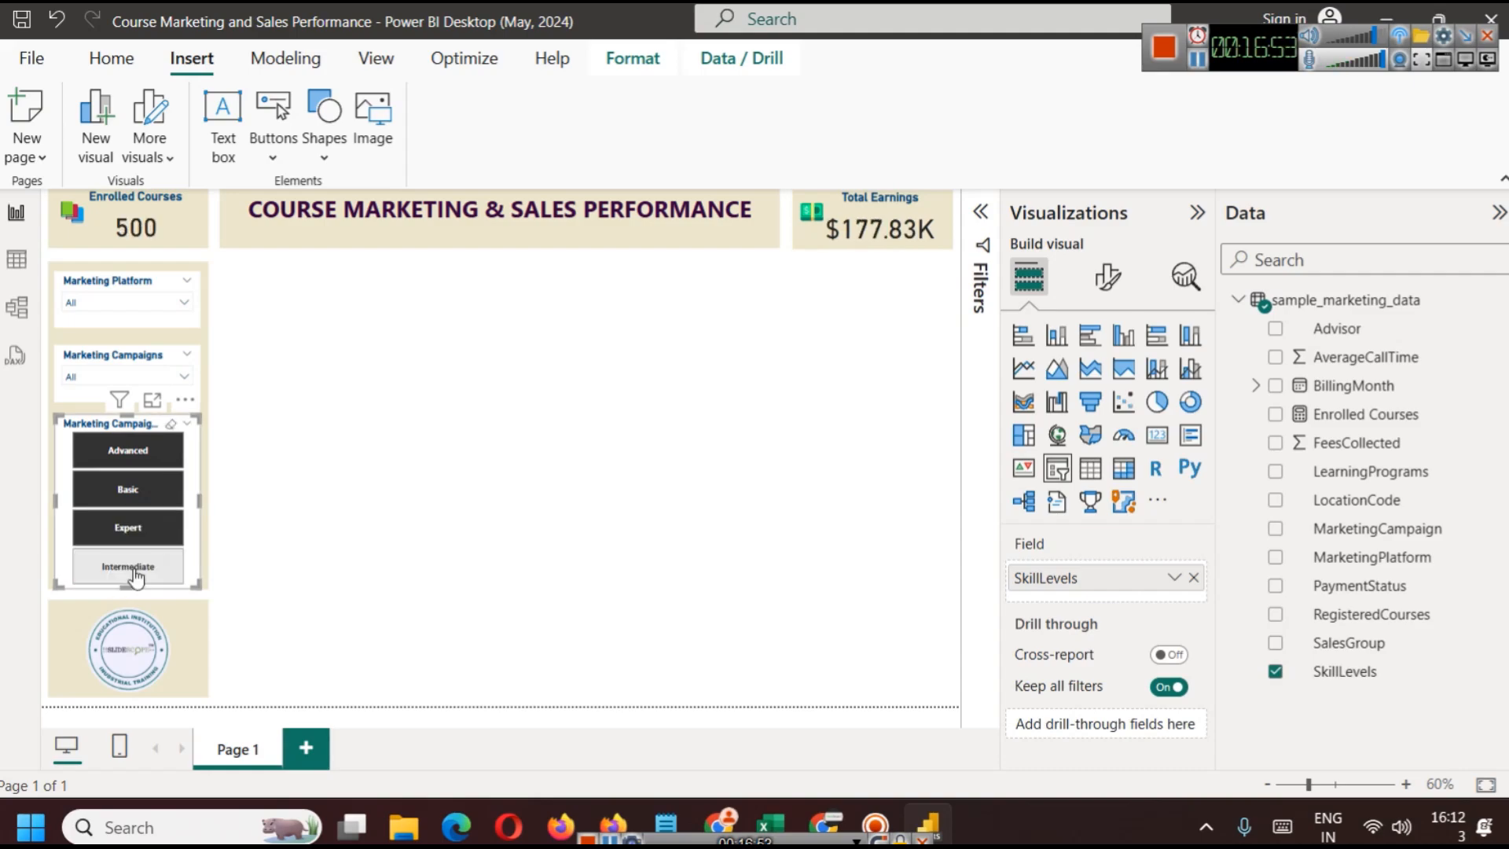
{"action": "left_click", "coordinate": [134, 572]}
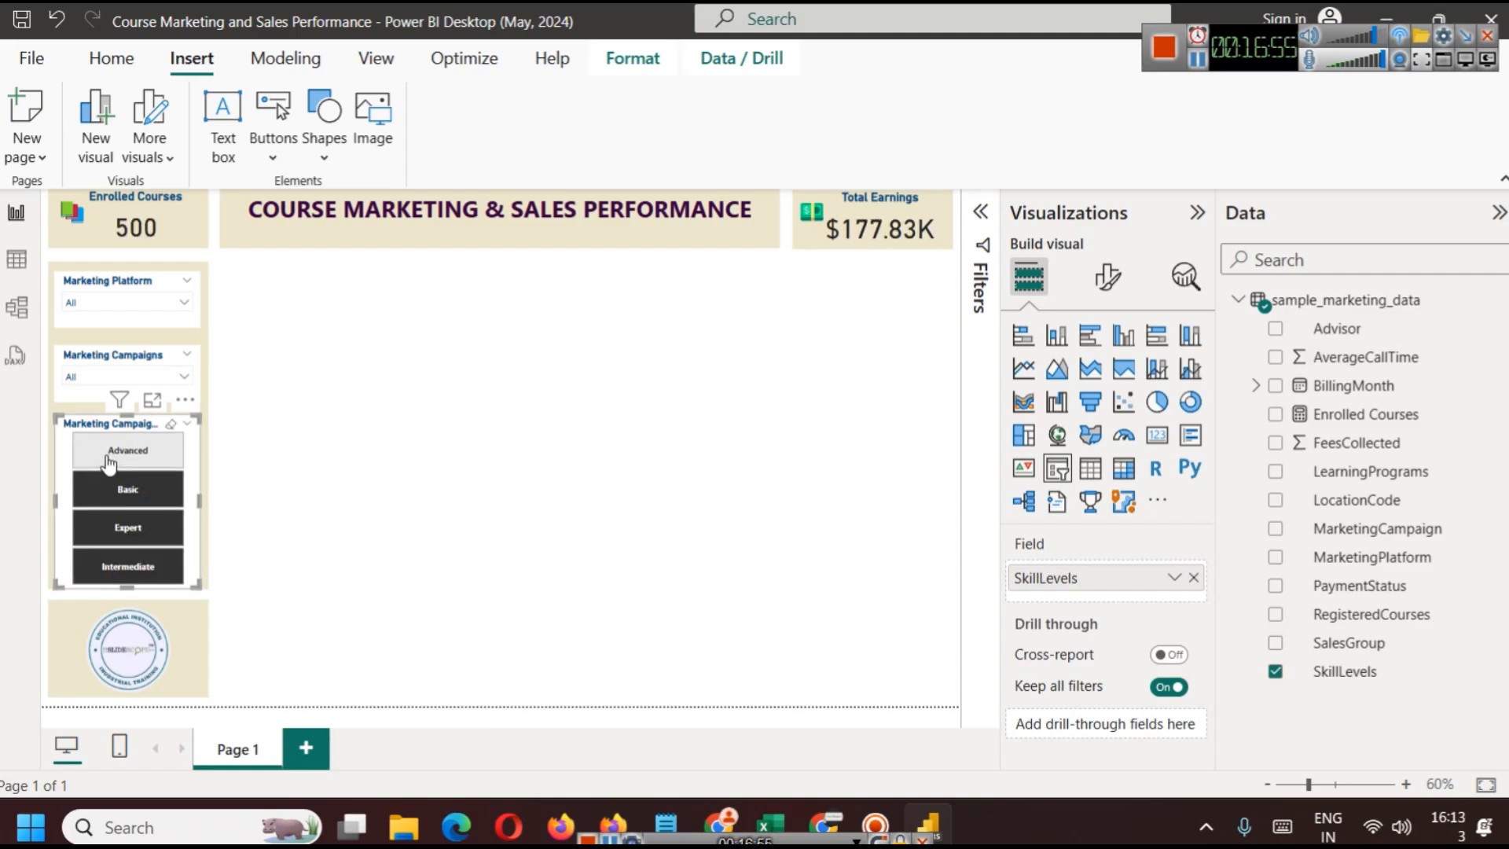
{"action": "left_click", "coordinate": [171, 425]}
{"action": "left_click", "coordinate": [388, 509]}
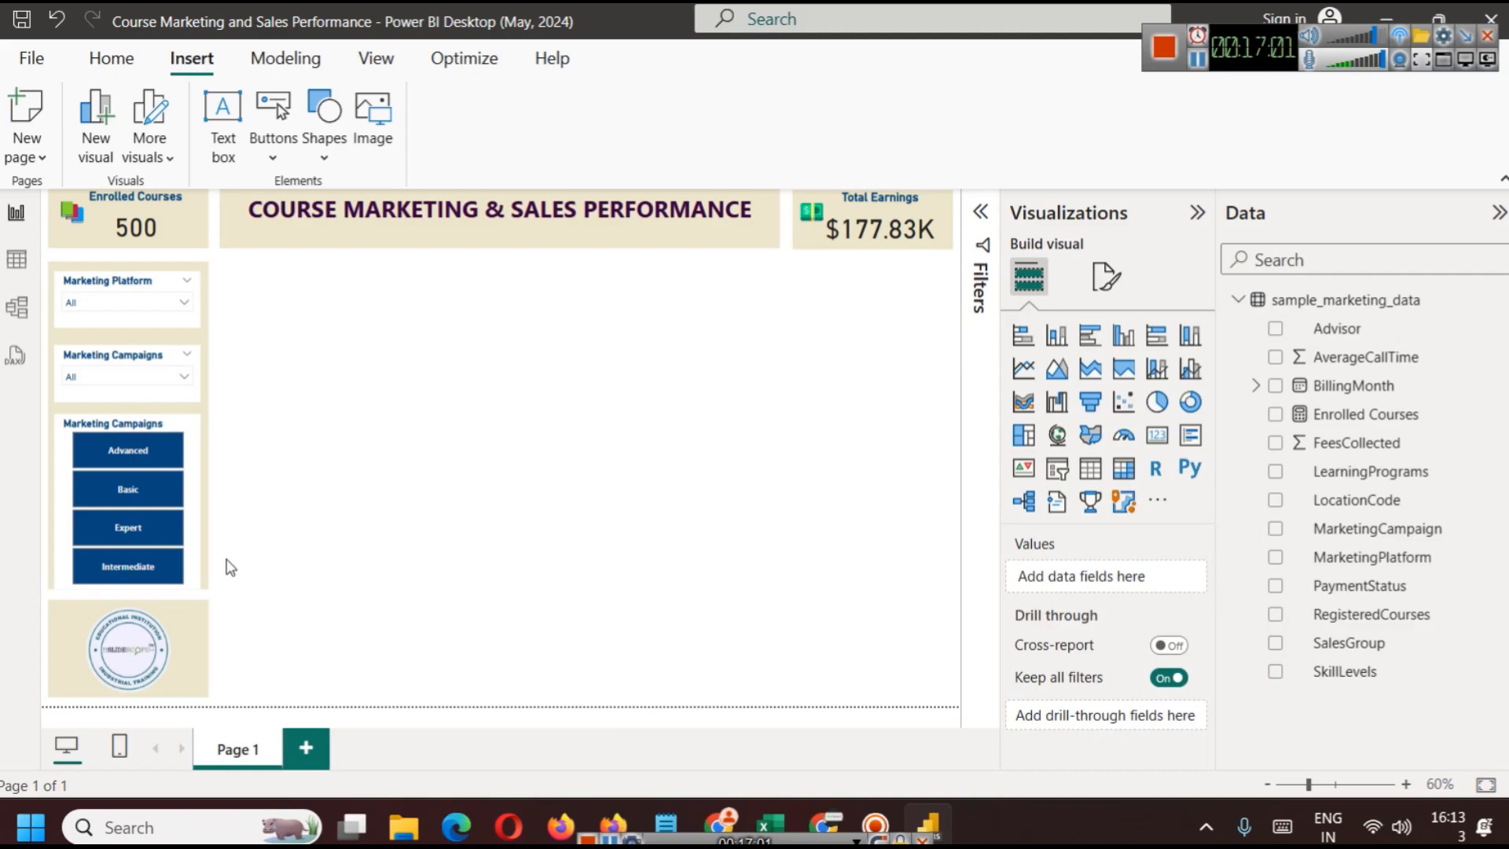
{"action": "left_click", "coordinate": [197, 564]}
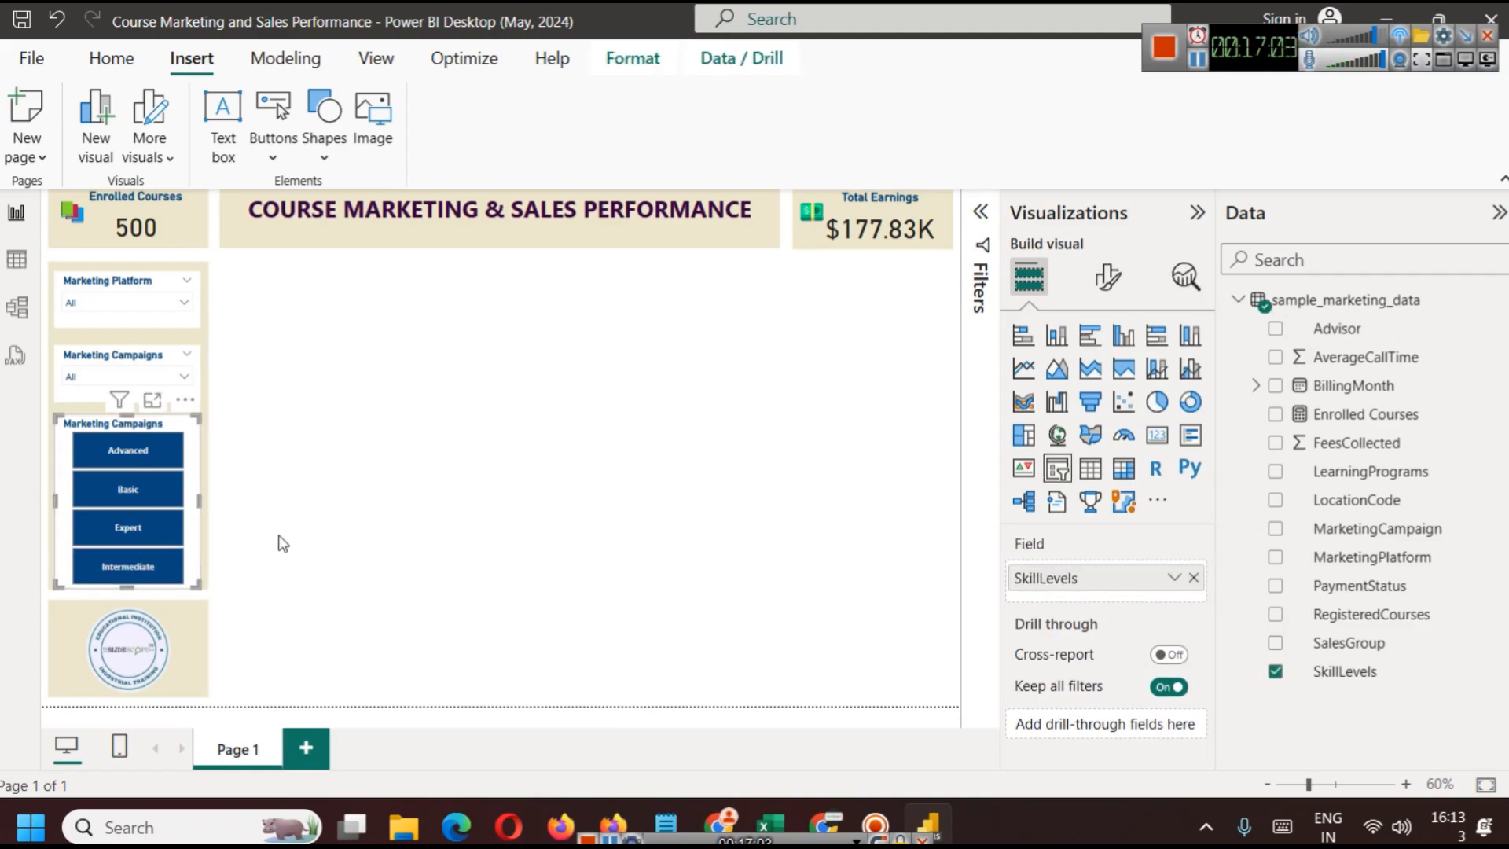
{"action": "left_click", "coordinate": [283, 544]}
{"action": "left_click", "coordinate": [205, 546]}
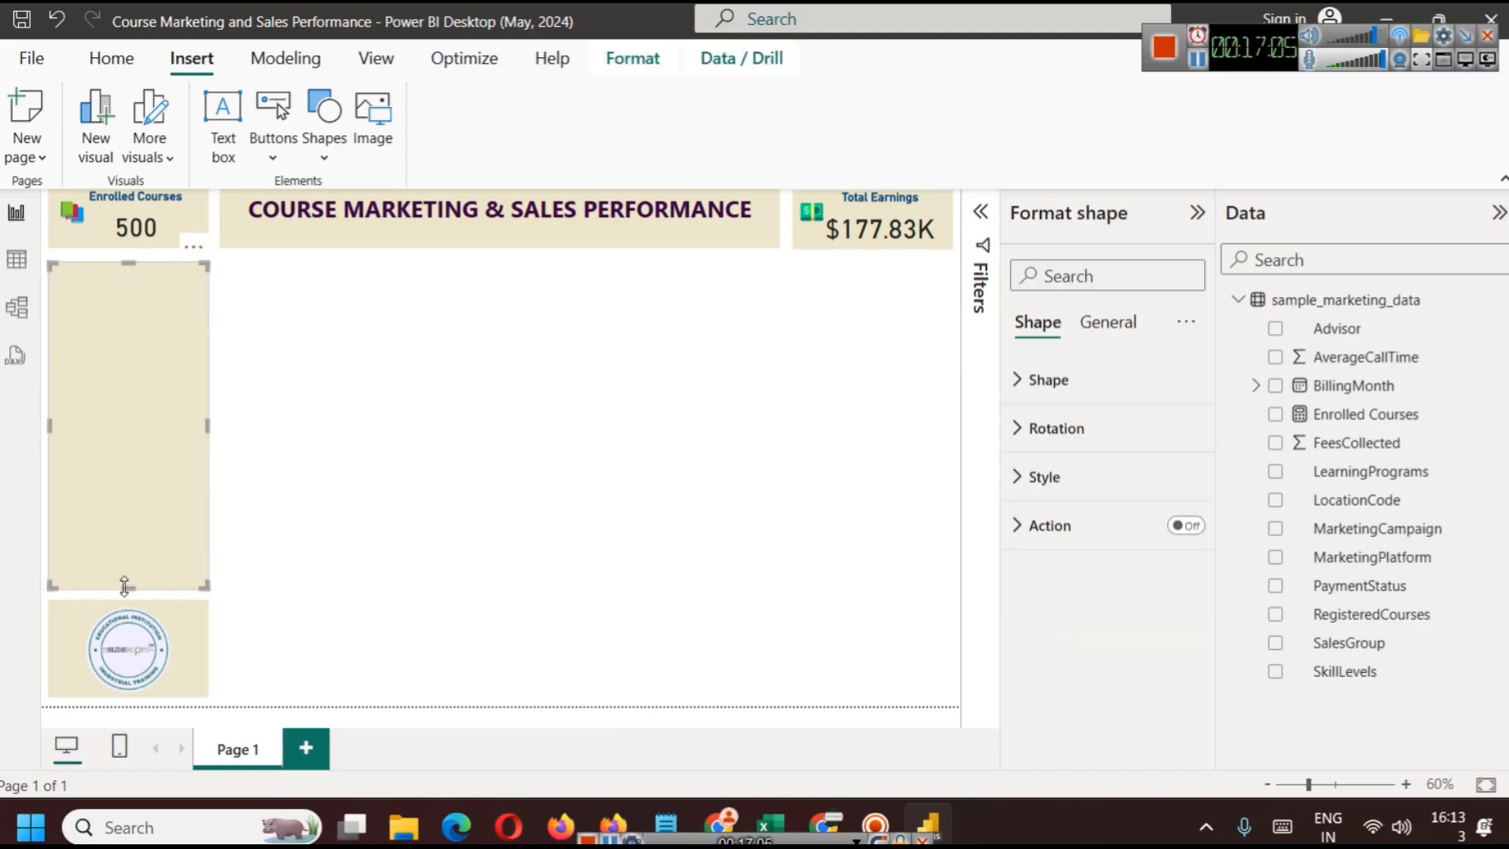
{"action": "left_click", "coordinate": [322, 560]}
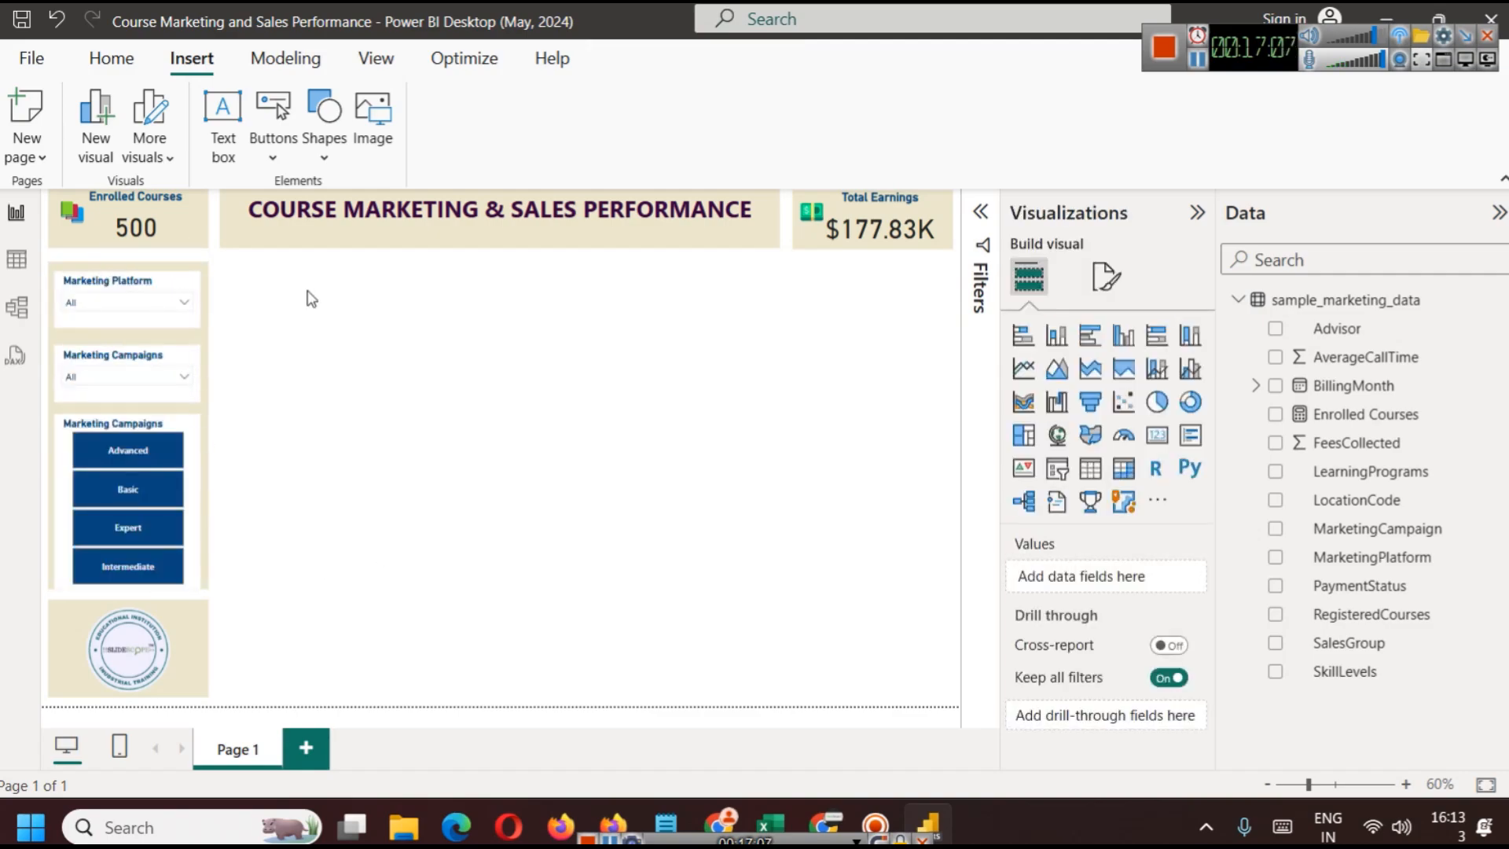
{"action": "left_click", "coordinate": [196, 472]}
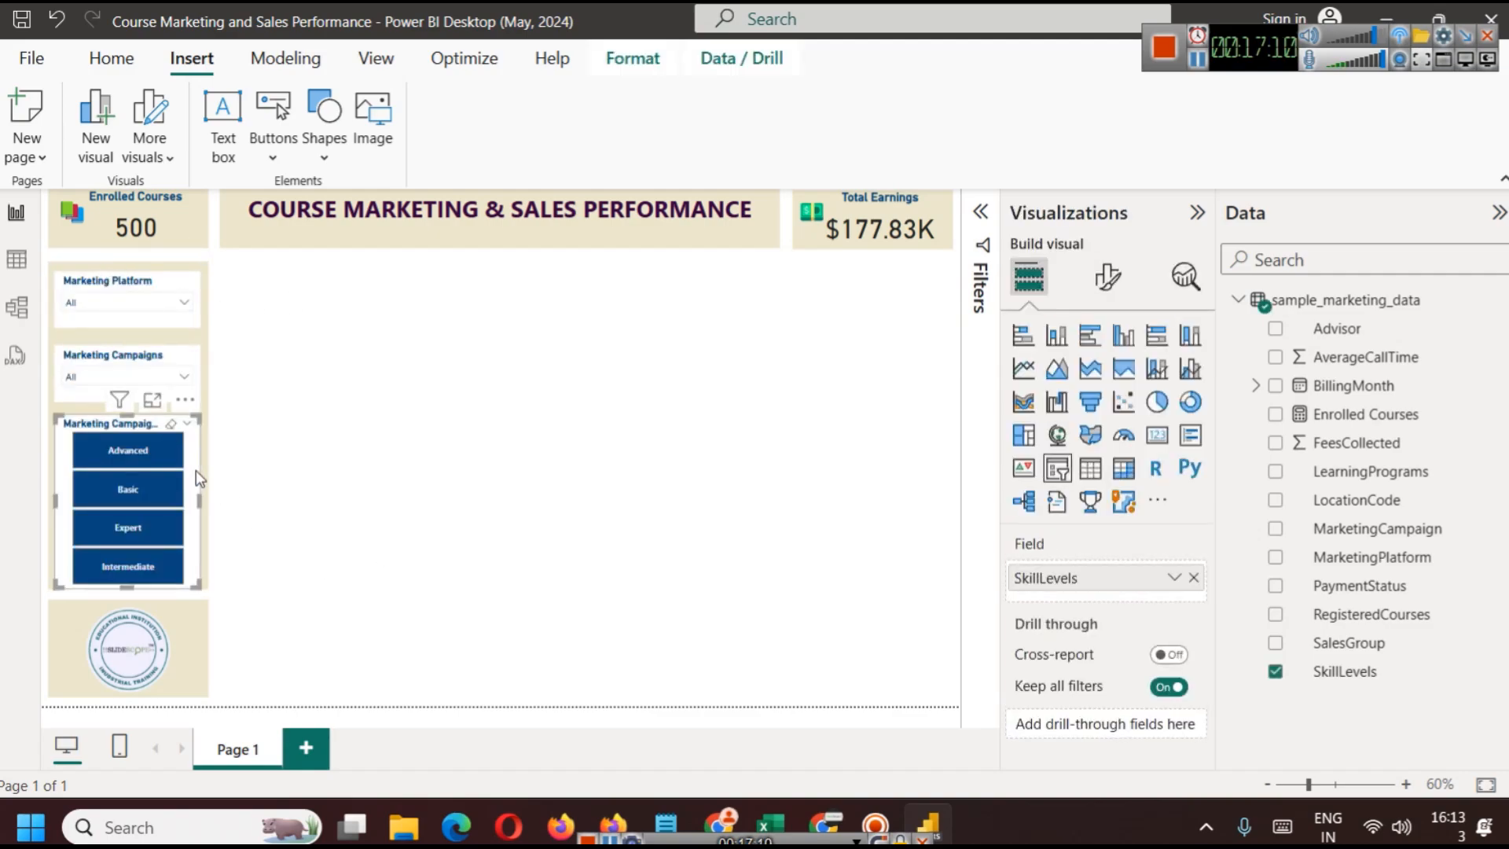
{"action": "left_click", "coordinate": [314, 482]}
Nudge the Marketing Campaigns slicer and the SkillLevels tile slicer slightly upward inside the filter panel
{"action": "left_click_drag", "start_coordinate": [89, 349], "coordinate": [89, 341]}
{"action": "left_click", "coordinate": [337, 358]}
{"action": "left_click_drag", "start_coordinate": [94, 424], "coordinate": [95, 422]}
{"action": "left_click", "coordinate": [304, 448]}
Change the header title text of the SkillLevels tile slicer to "Skill Levels"
{"action": "left_click", "coordinate": [183, 431]}
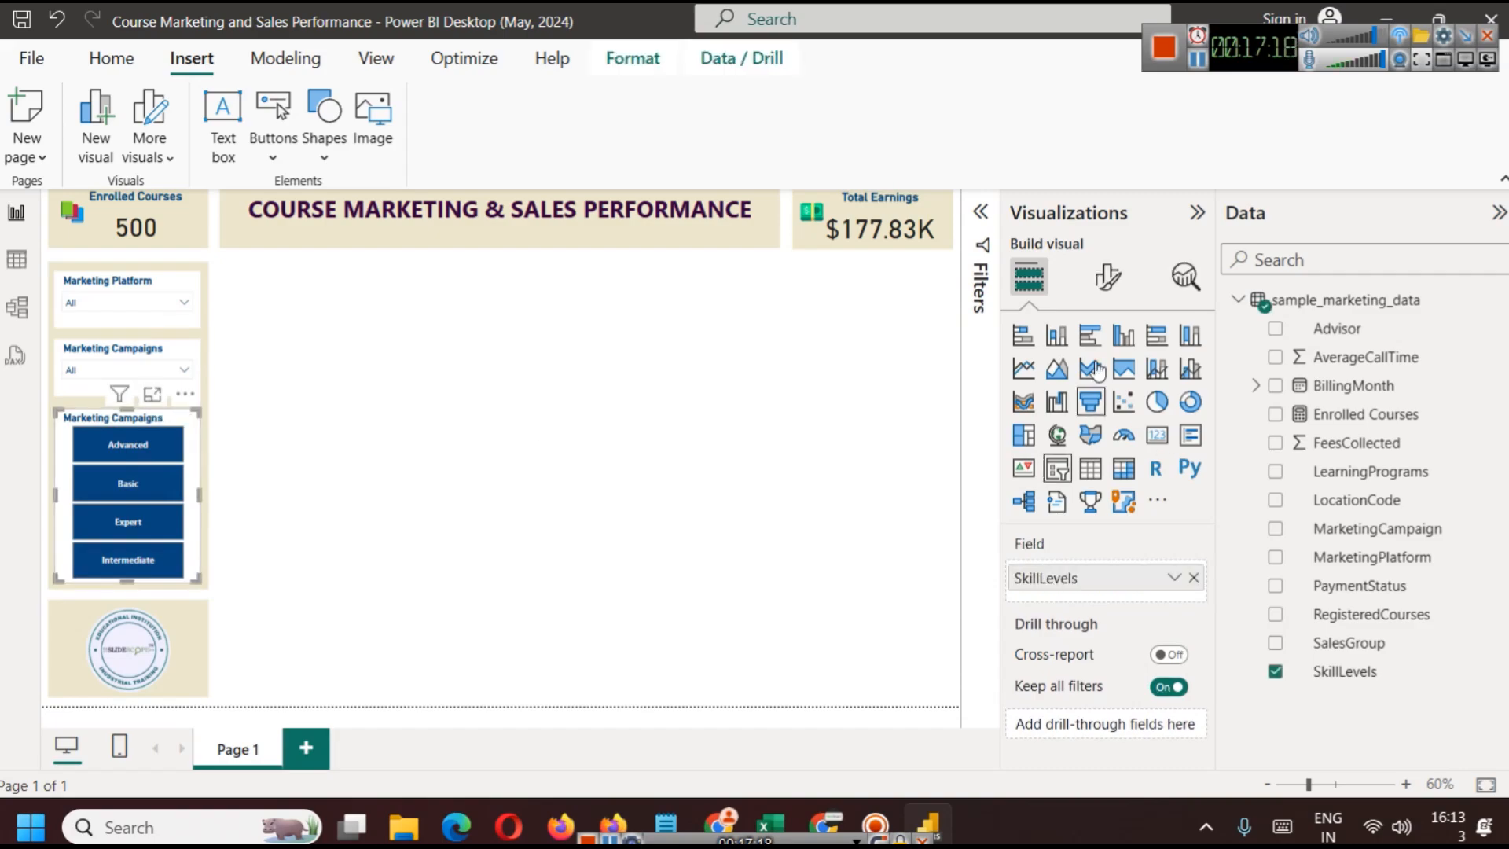
{"action": "left_click", "coordinate": [1106, 276]}
{"action": "left_click", "coordinate": [1067, 489]}
{"action": "left_click", "coordinate": [1085, 608]}
{"action": "triple_click", "coordinate": [1080, 608]}
{"action": "type", "text": "Skill Levels"}
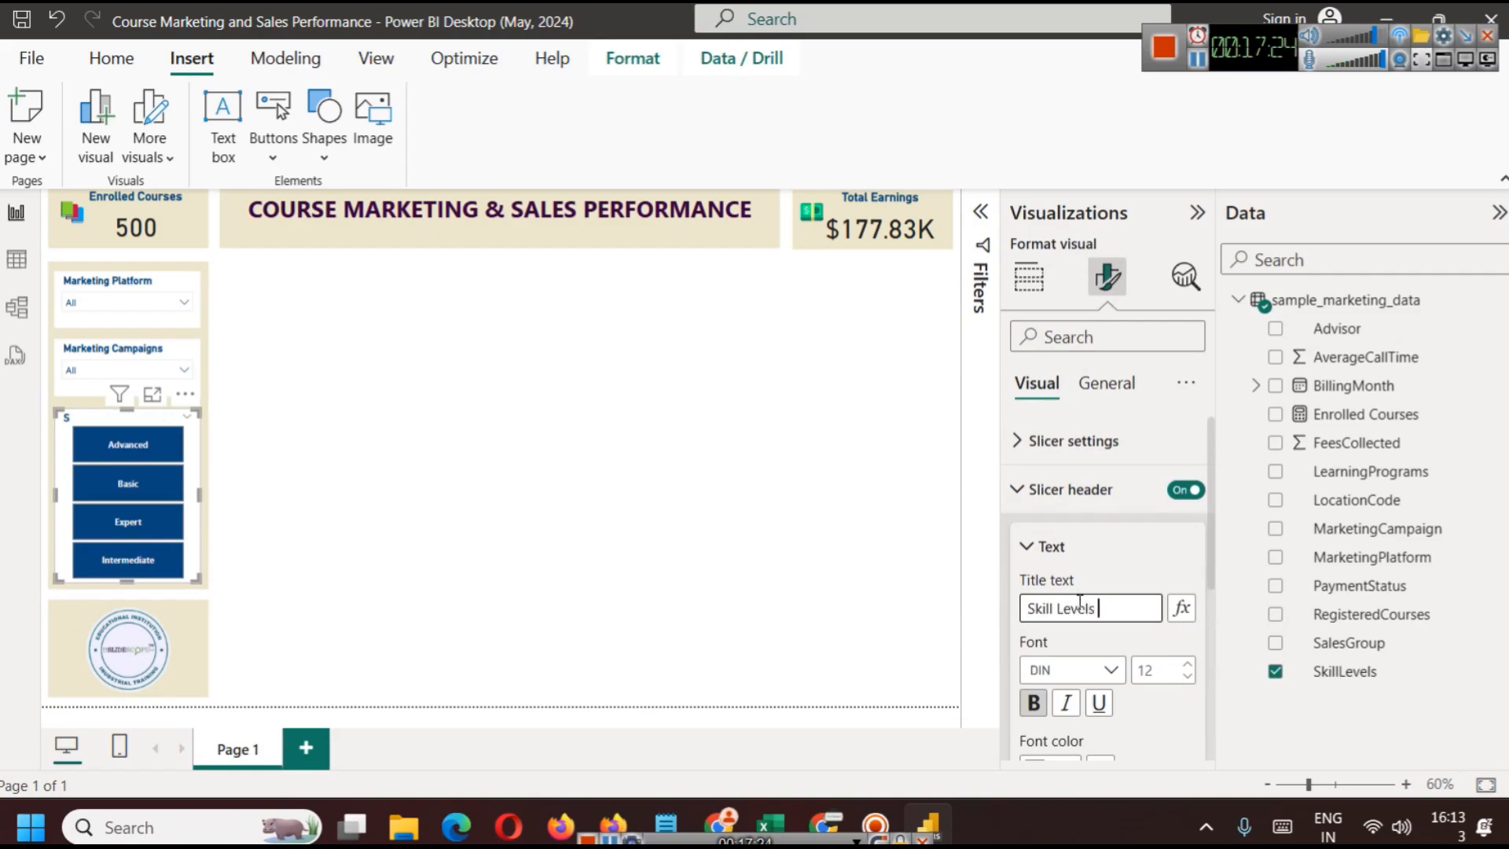
{"action": "left_click", "coordinate": [739, 588]}
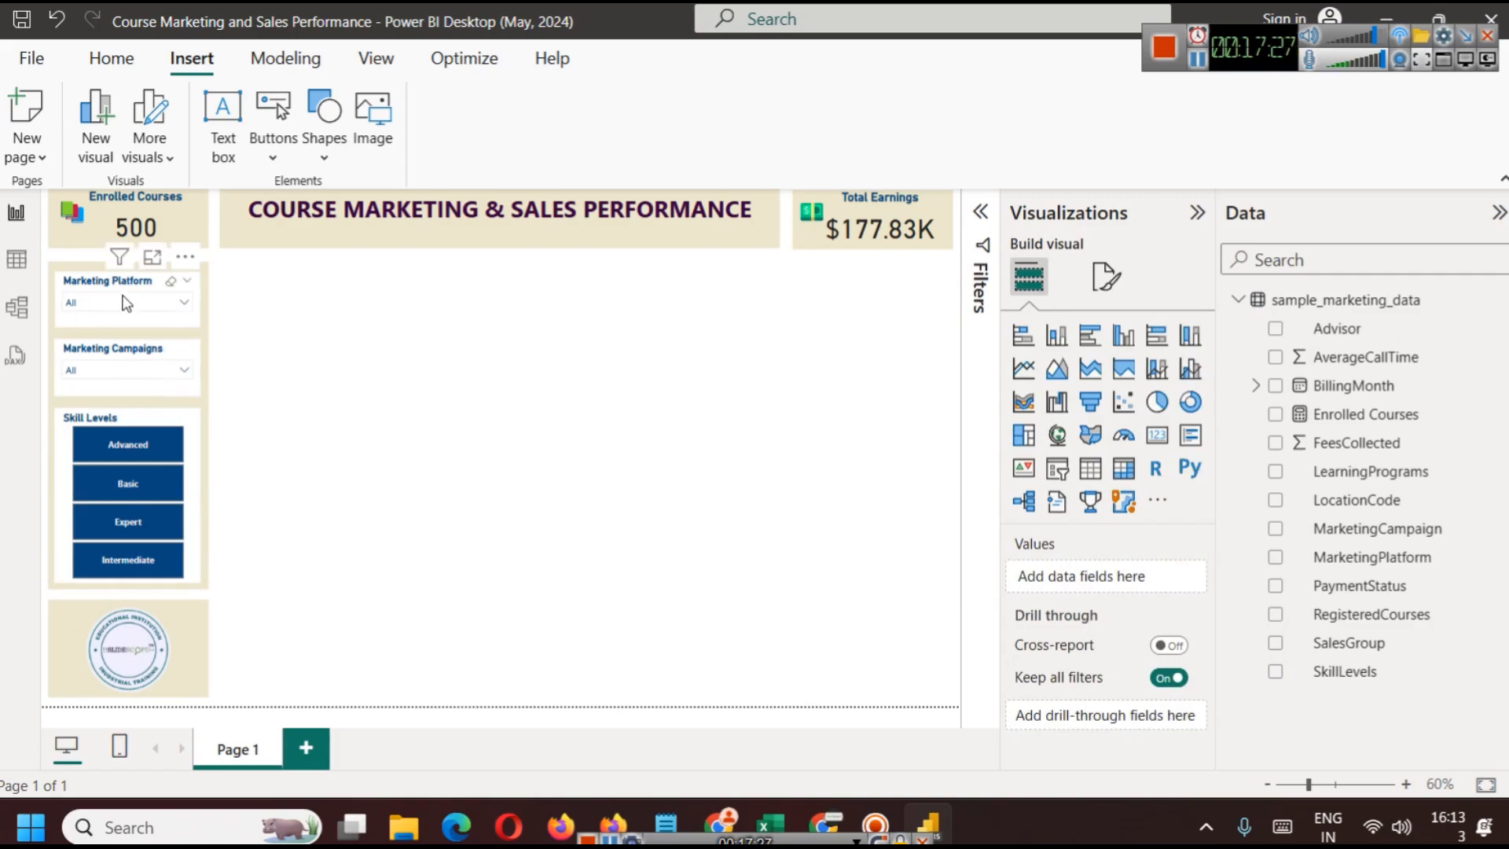
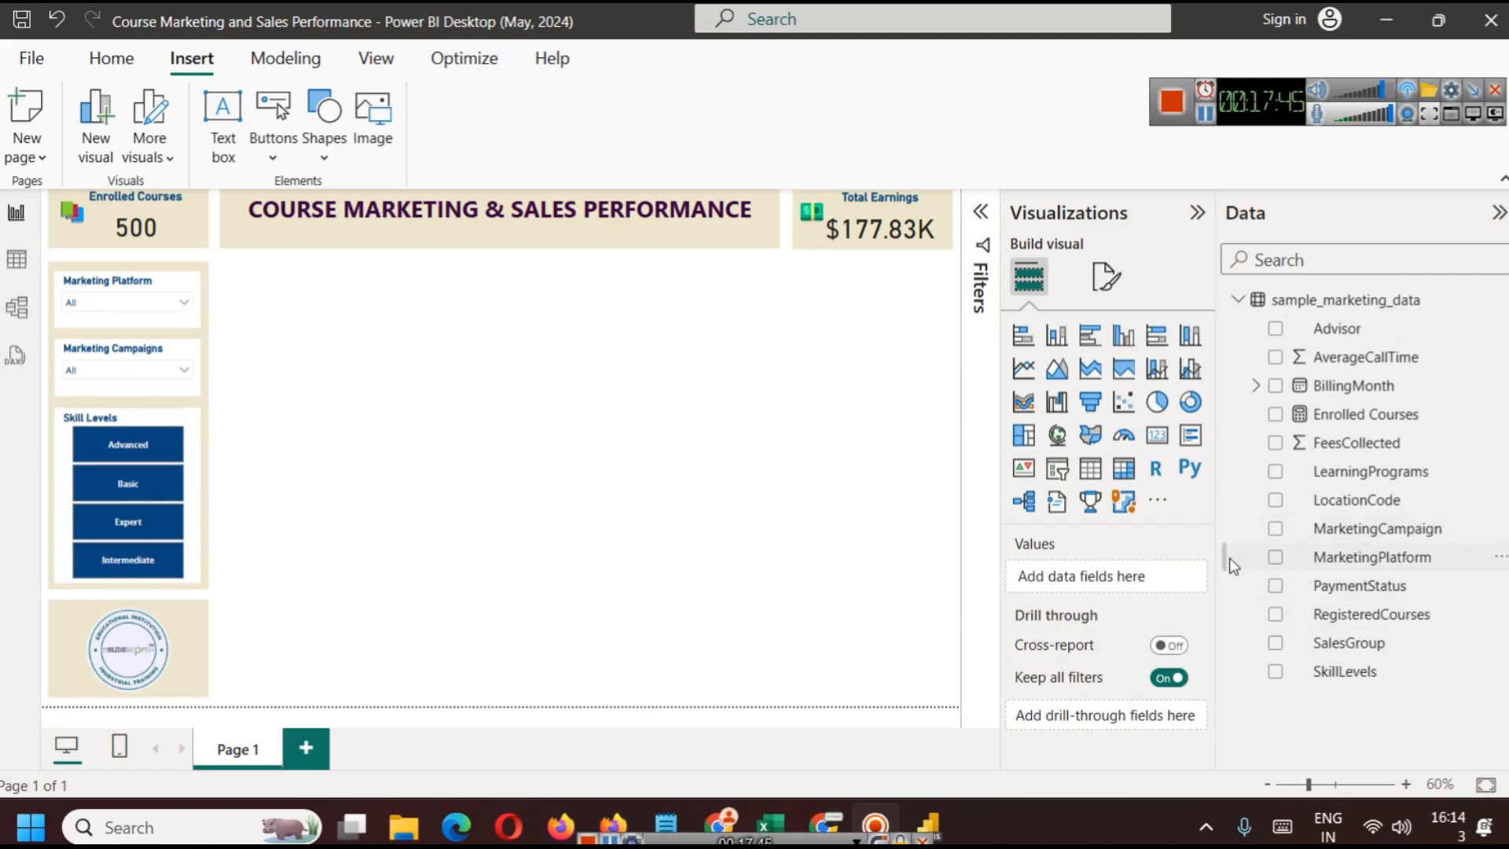
Insert a donut chart beside the slicers and shrink its width and height to a compact block below the dashboard heading
{"action": "left_click", "coordinate": [1191, 402]}
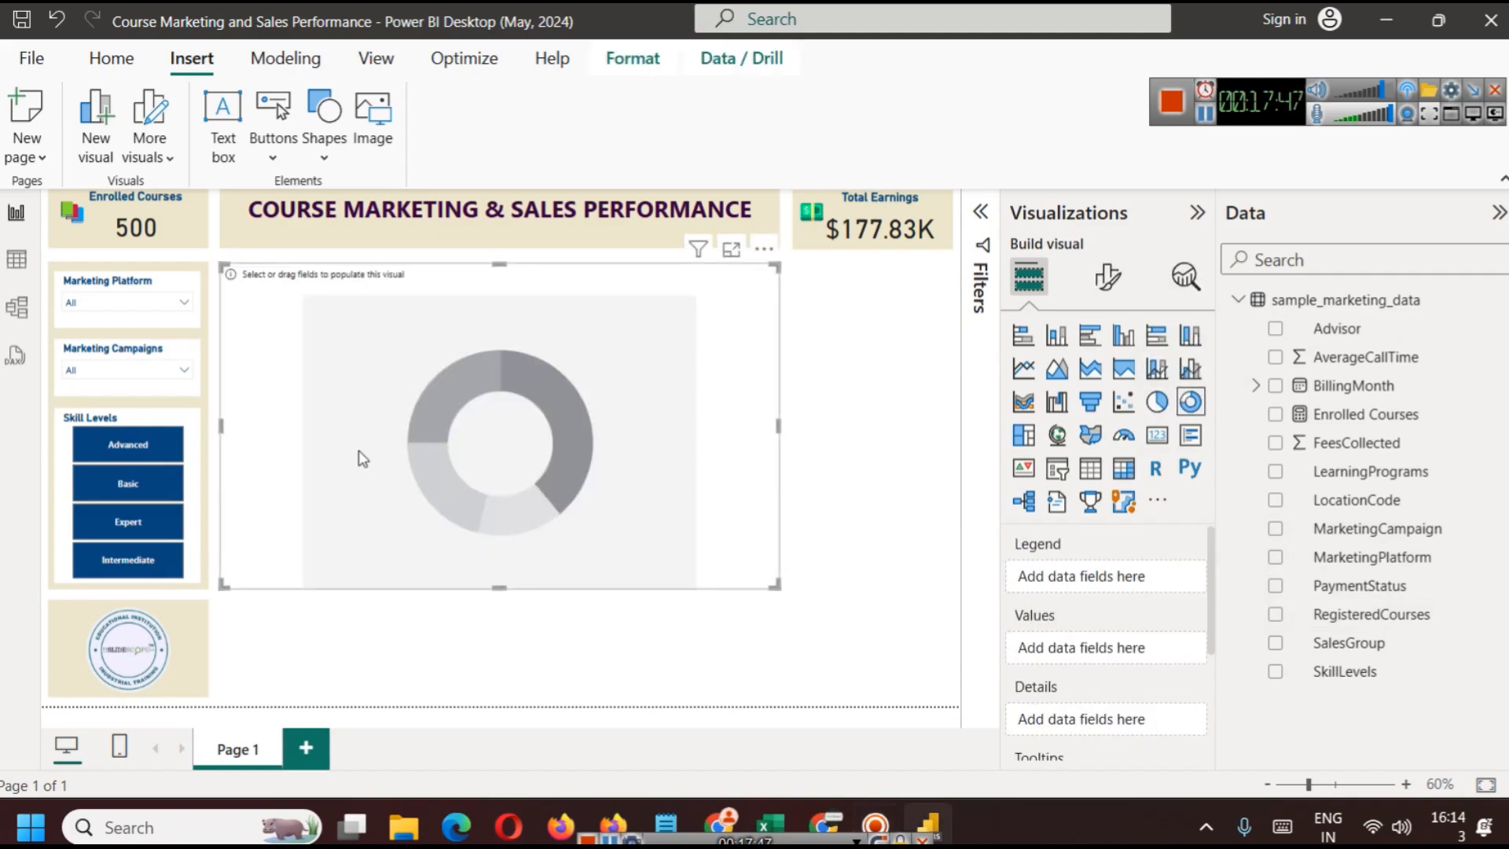
{"action": "left_click_drag", "start_coordinate": [778, 422], "coordinate": [495, 383]}
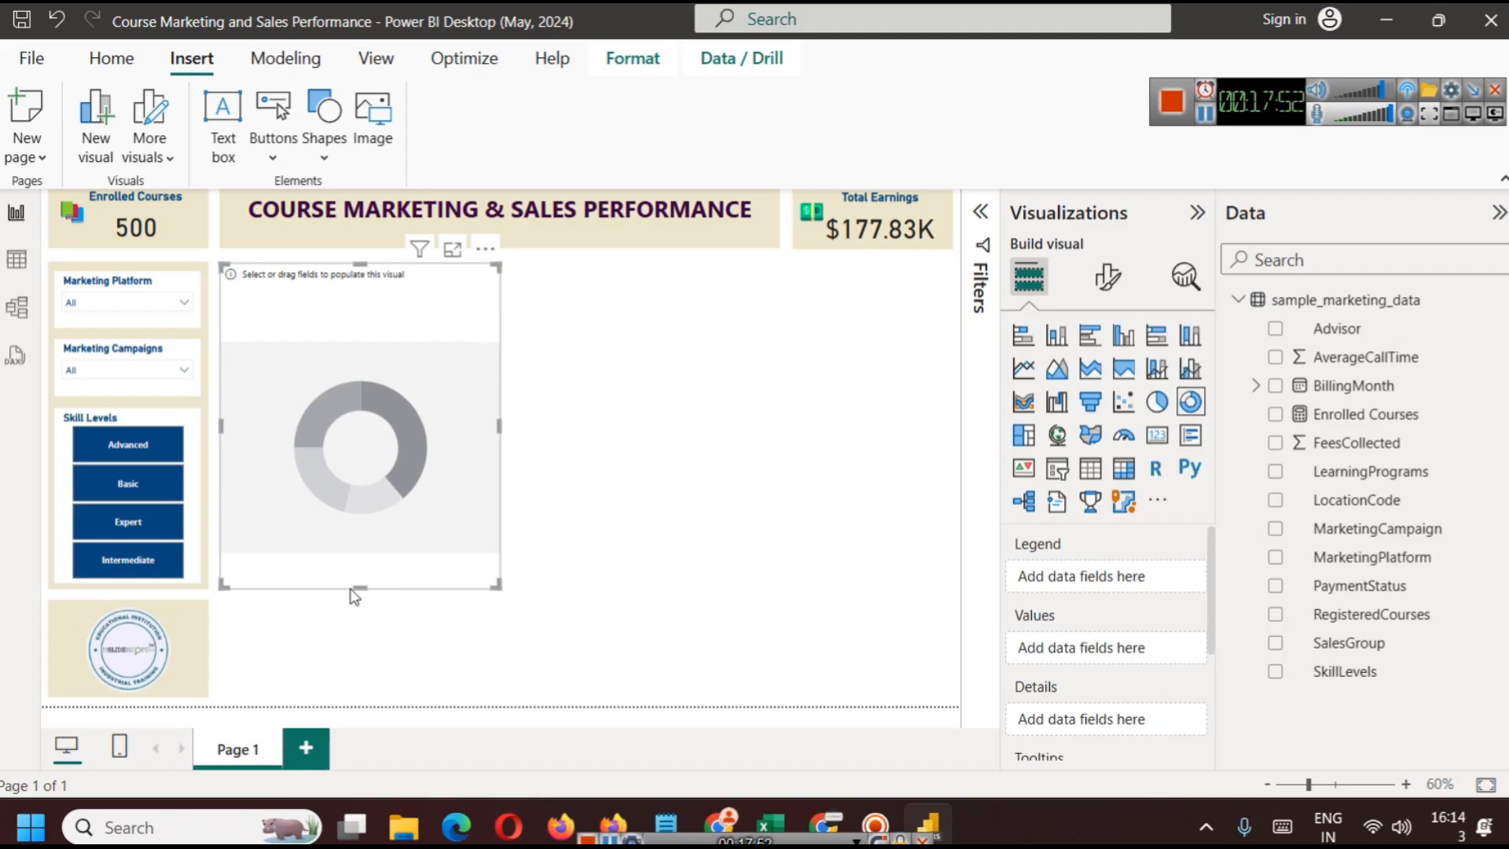
{"action": "left_click_drag", "start_coordinate": [361, 586], "coordinate": [414, 425]}
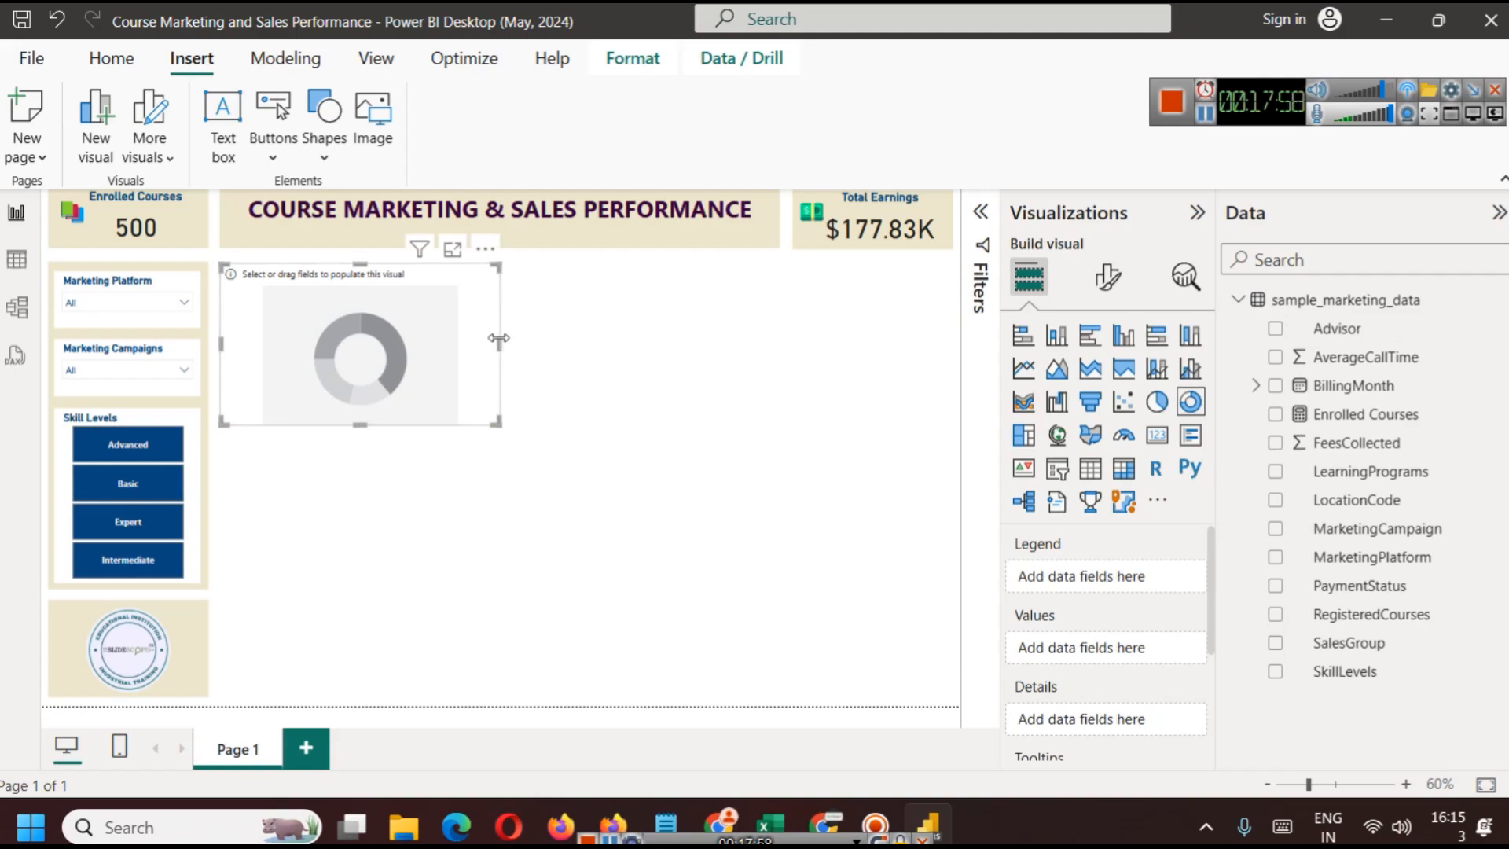
{"action": "left_click_drag", "start_coordinate": [499, 338], "coordinate": [459, 340]}
{"action": "left_click", "coordinate": [511, 377]}
Assign MarketingCampaign as the donut chart's legend field and stretch the chart slightly taller
{"action": "left_click", "coordinate": [358, 363]}
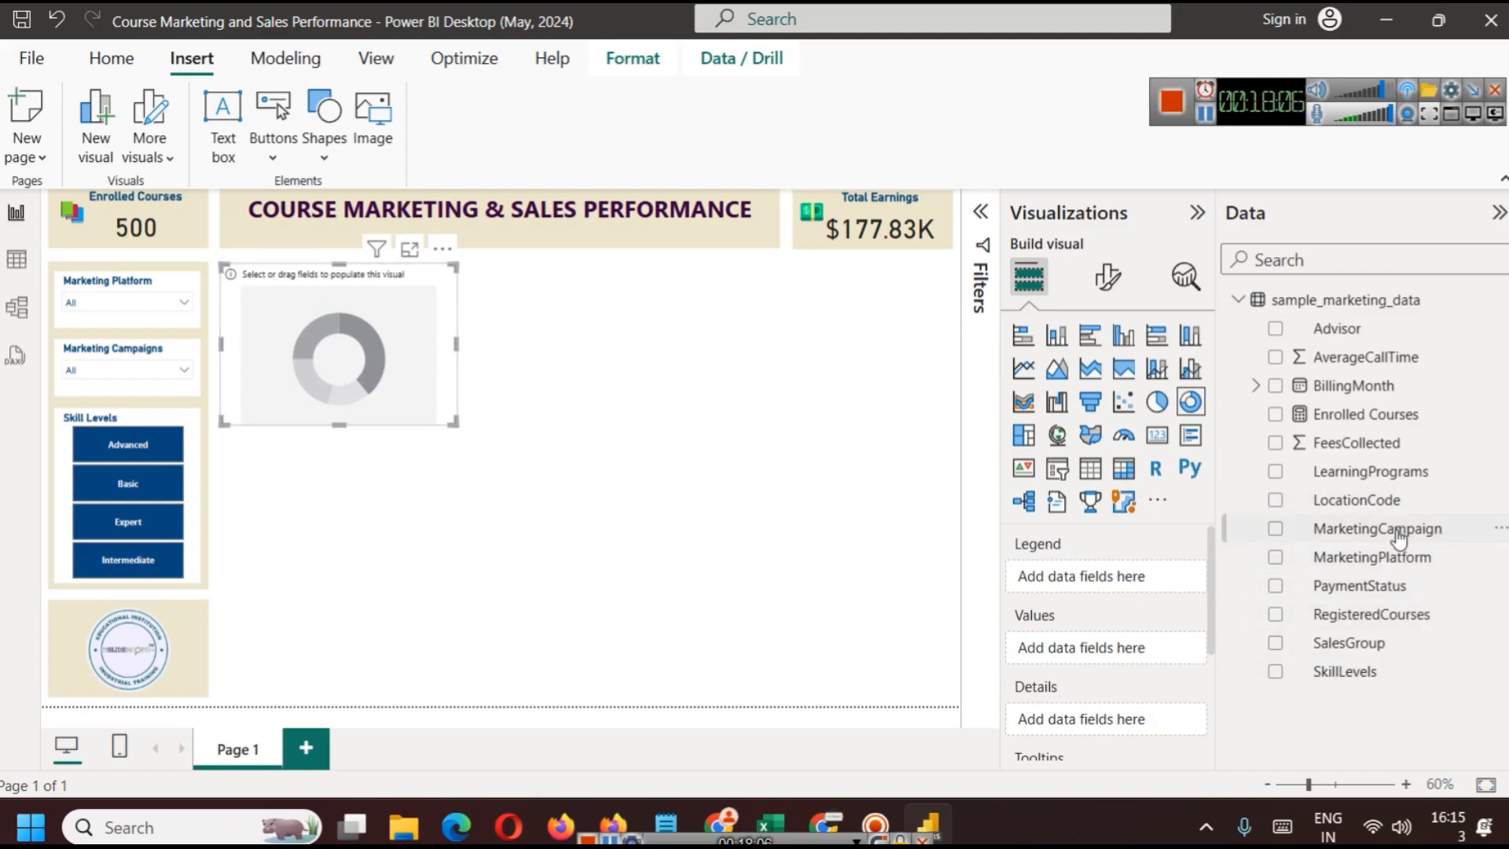
{"action": "left_click_drag", "start_coordinate": [1398, 538], "coordinate": [1100, 579]}
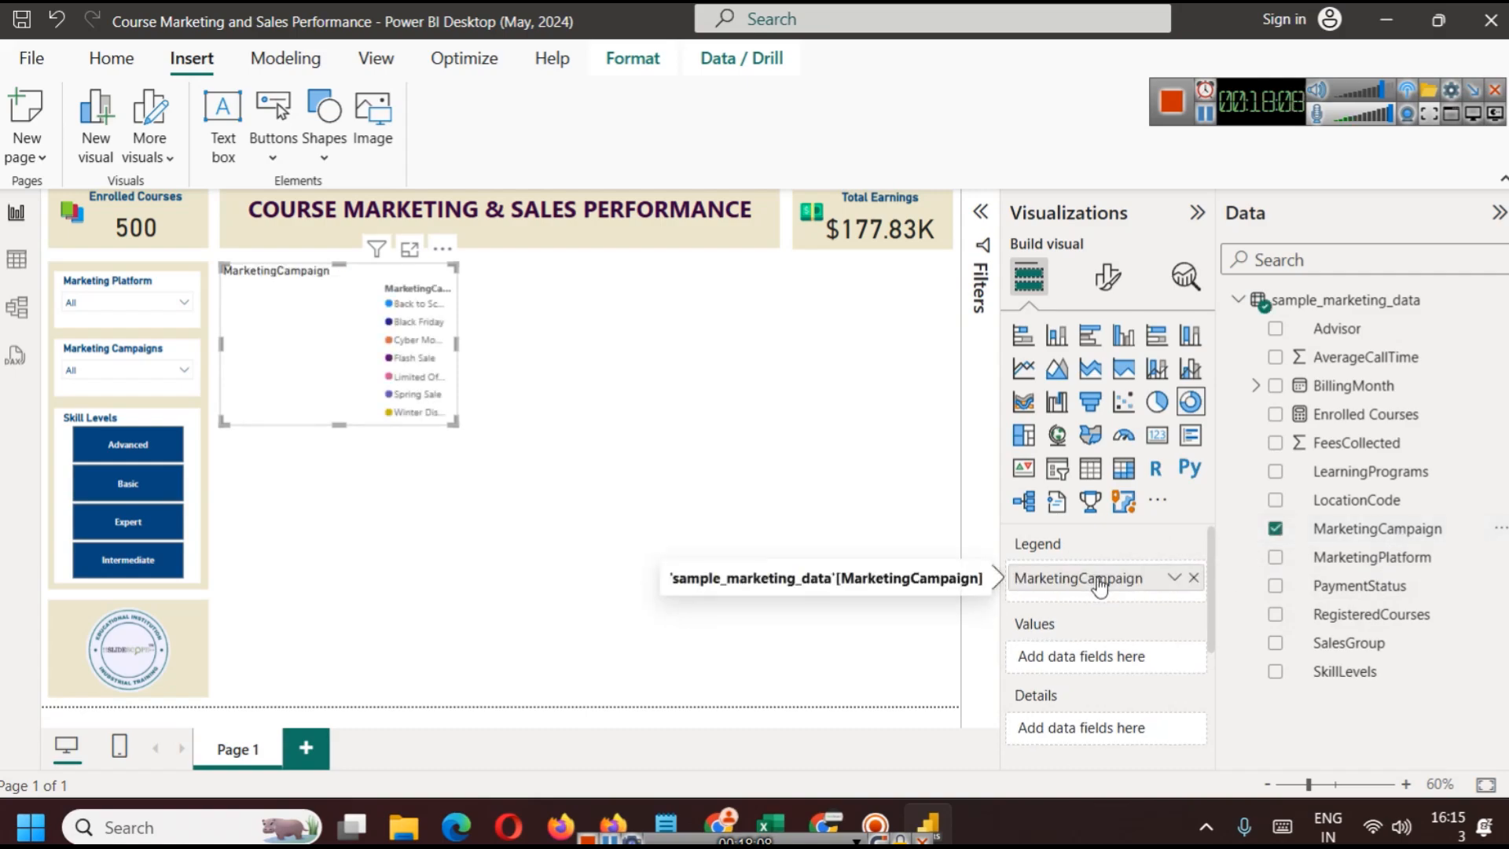
{"action": "left_click_drag", "start_coordinate": [341, 425], "coordinate": [343, 438]}
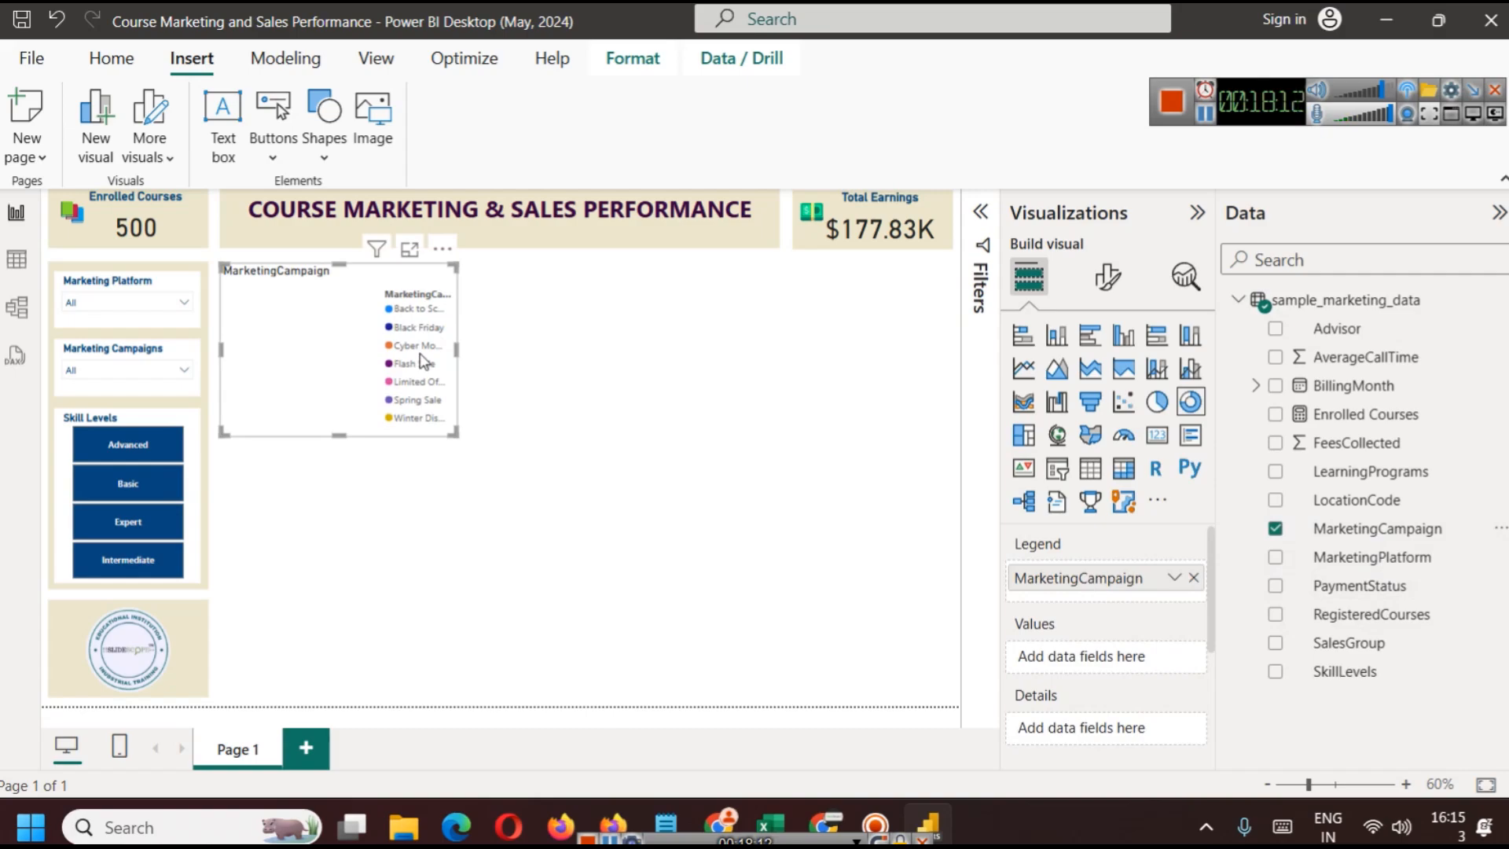
Try the donut chart's legend at Bottom center, then set its position to Bottom right
{"action": "left_click", "coordinate": [1106, 279]}
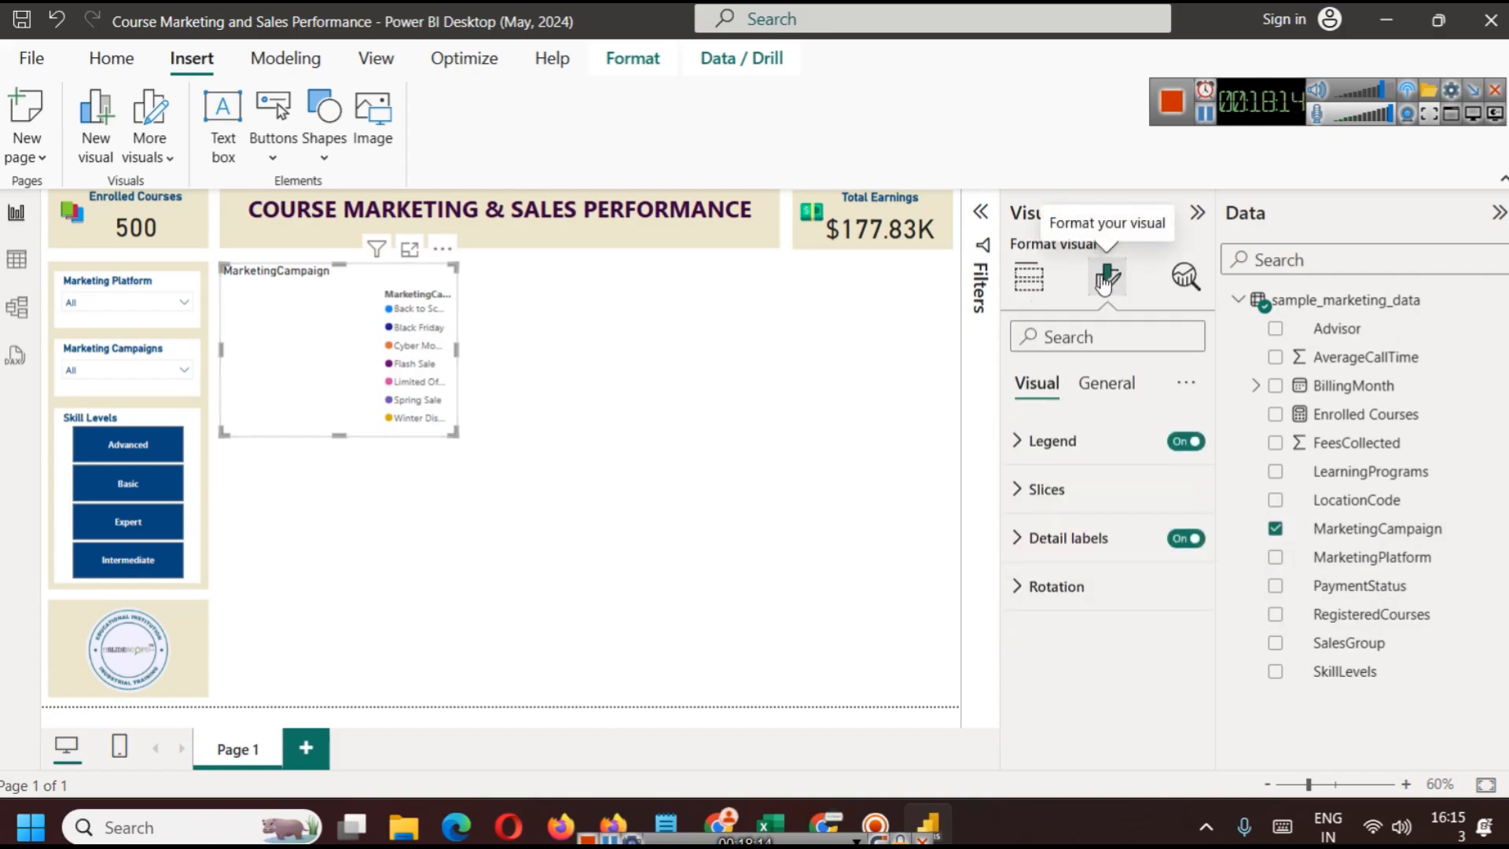
{"action": "left_click", "coordinate": [1074, 445]}
{"action": "left_click", "coordinate": [1100, 559]}
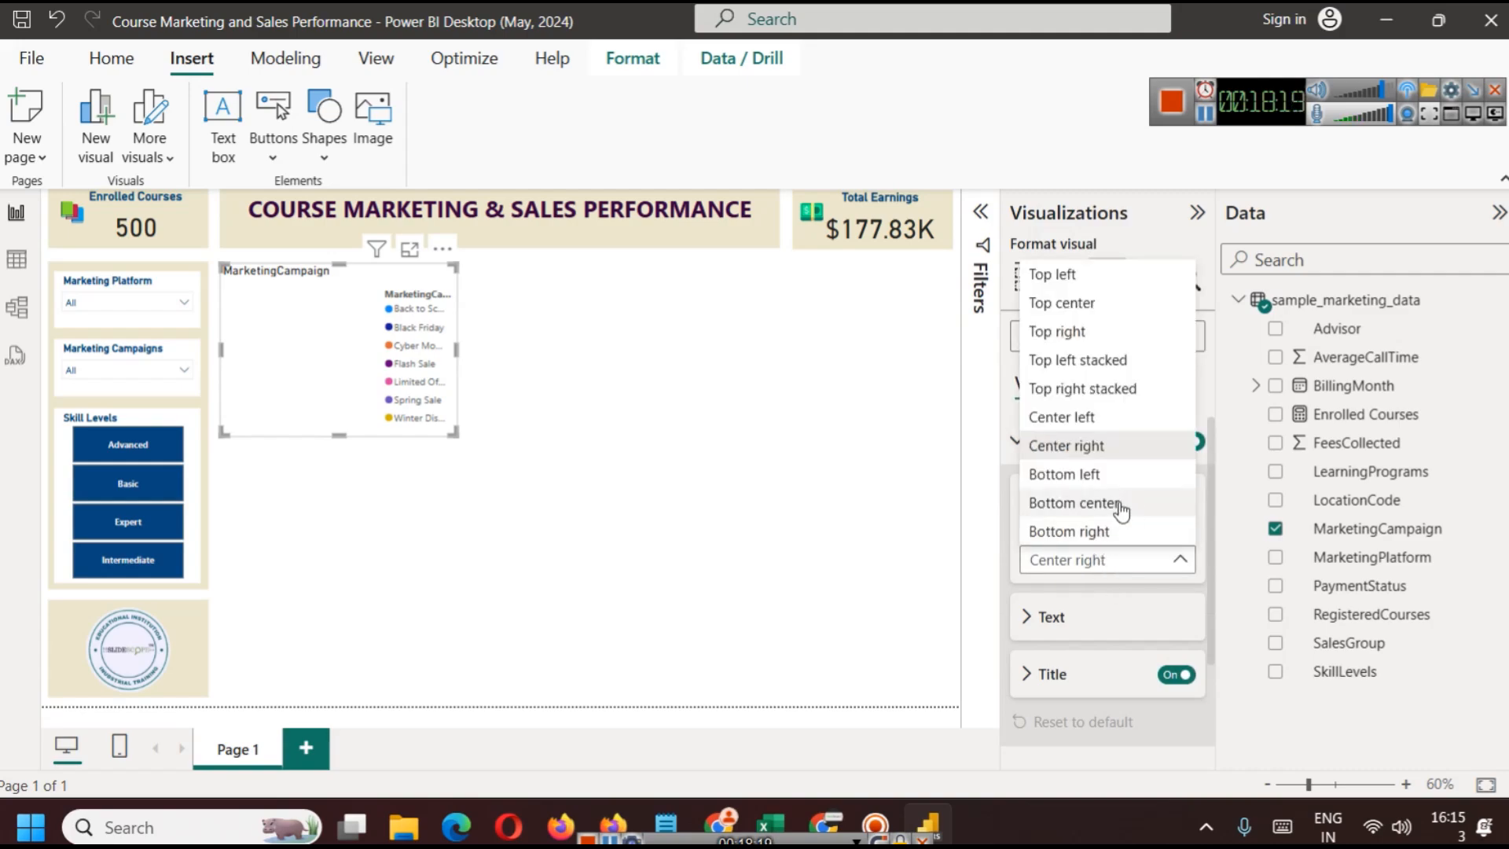
{"action": "left_click", "coordinate": [1121, 507]}
{"action": "left_click", "coordinate": [1105, 558]}
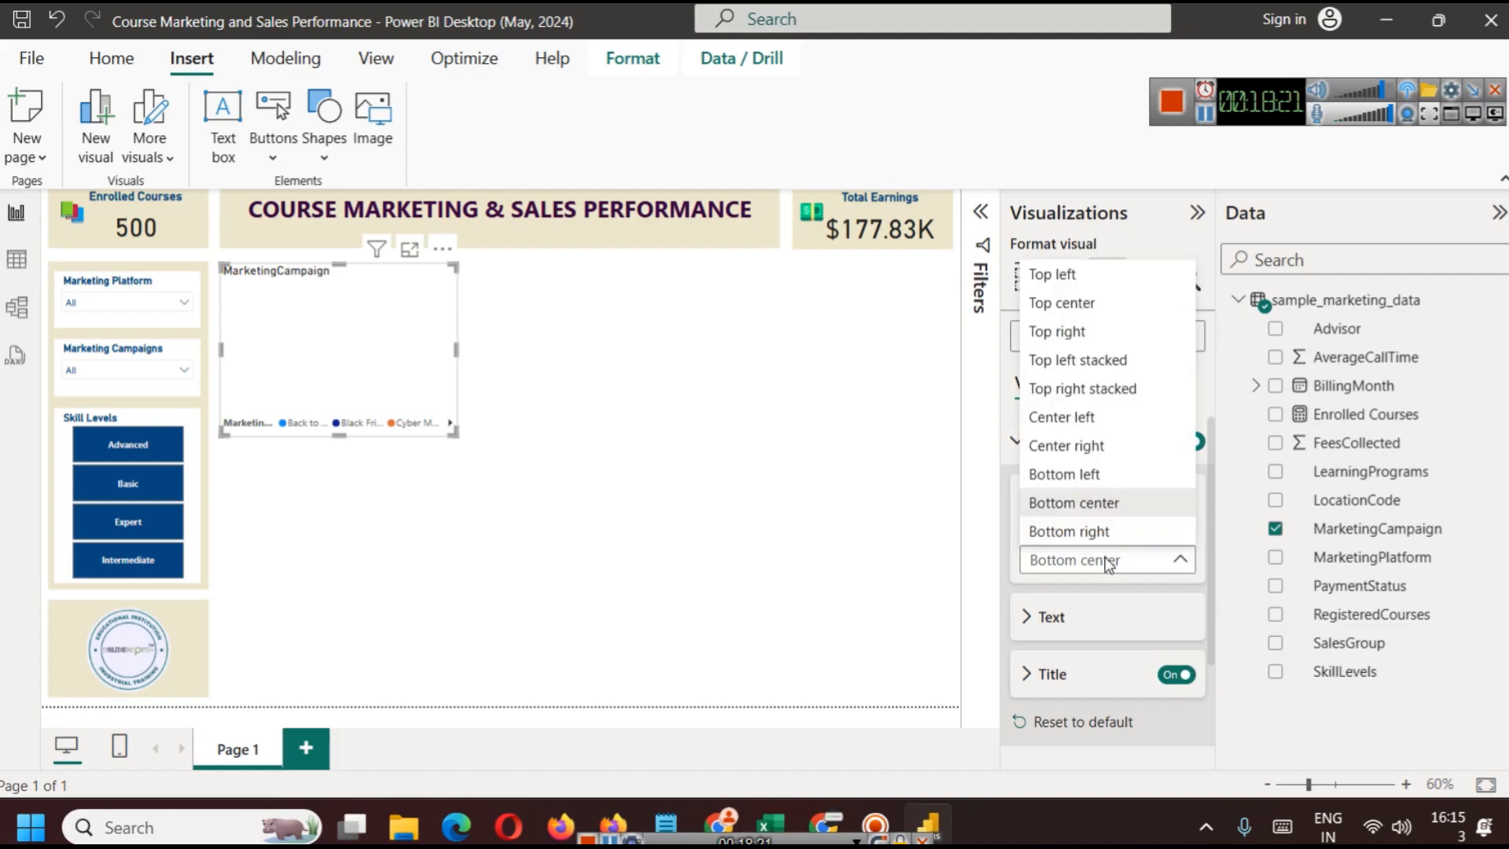
{"action": "left_click", "coordinate": [1106, 538]}
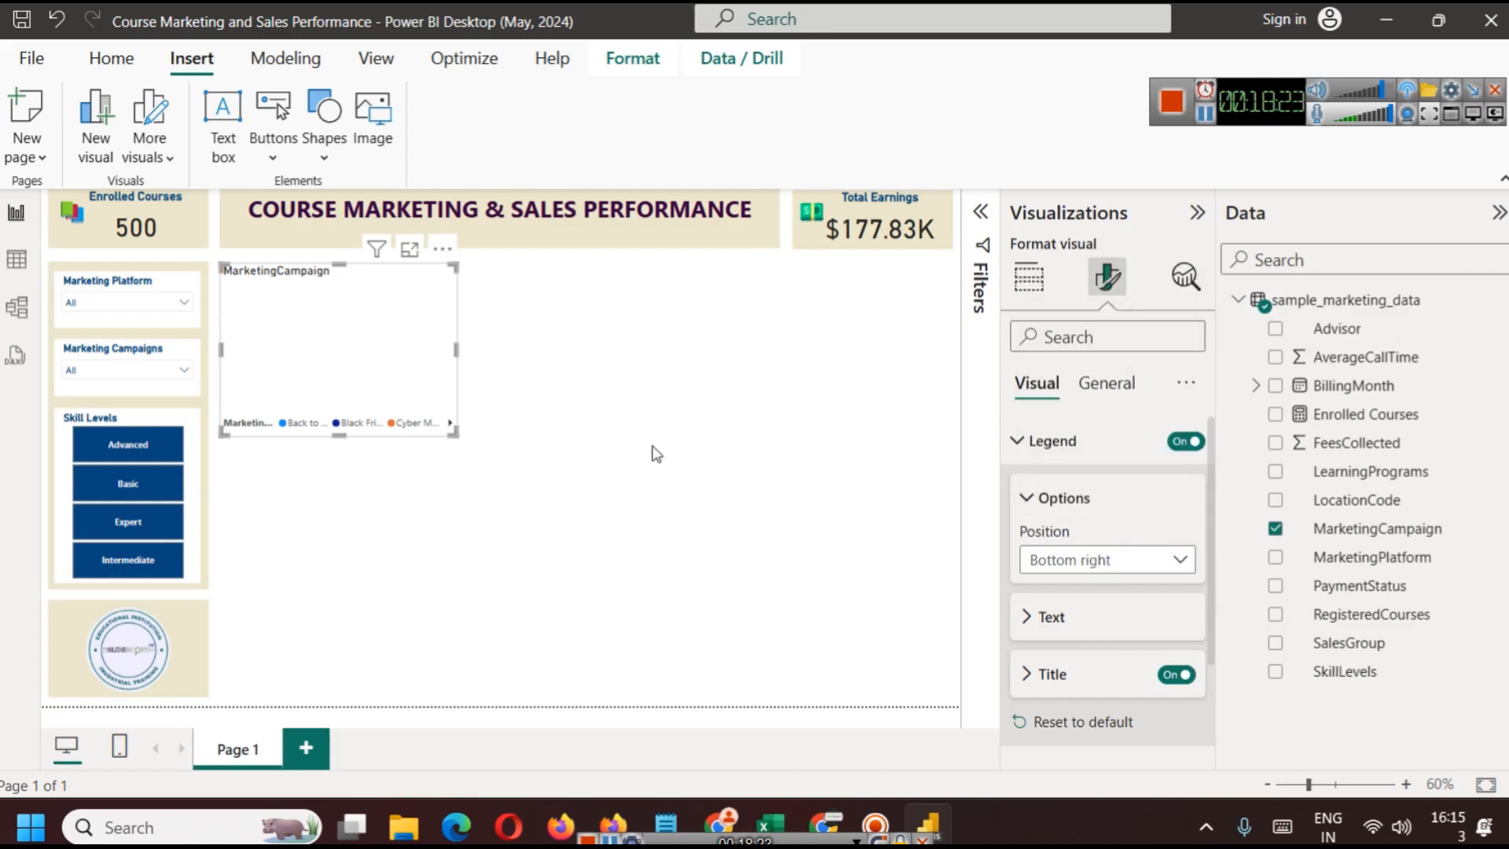
Enlarge the donut chart, undo the widening, and shorten it until its lower edge is level with the Advanced tile
{"action": "left_click_drag", "start_coordinate": [340, 441], "coordinate": [344, 543]}
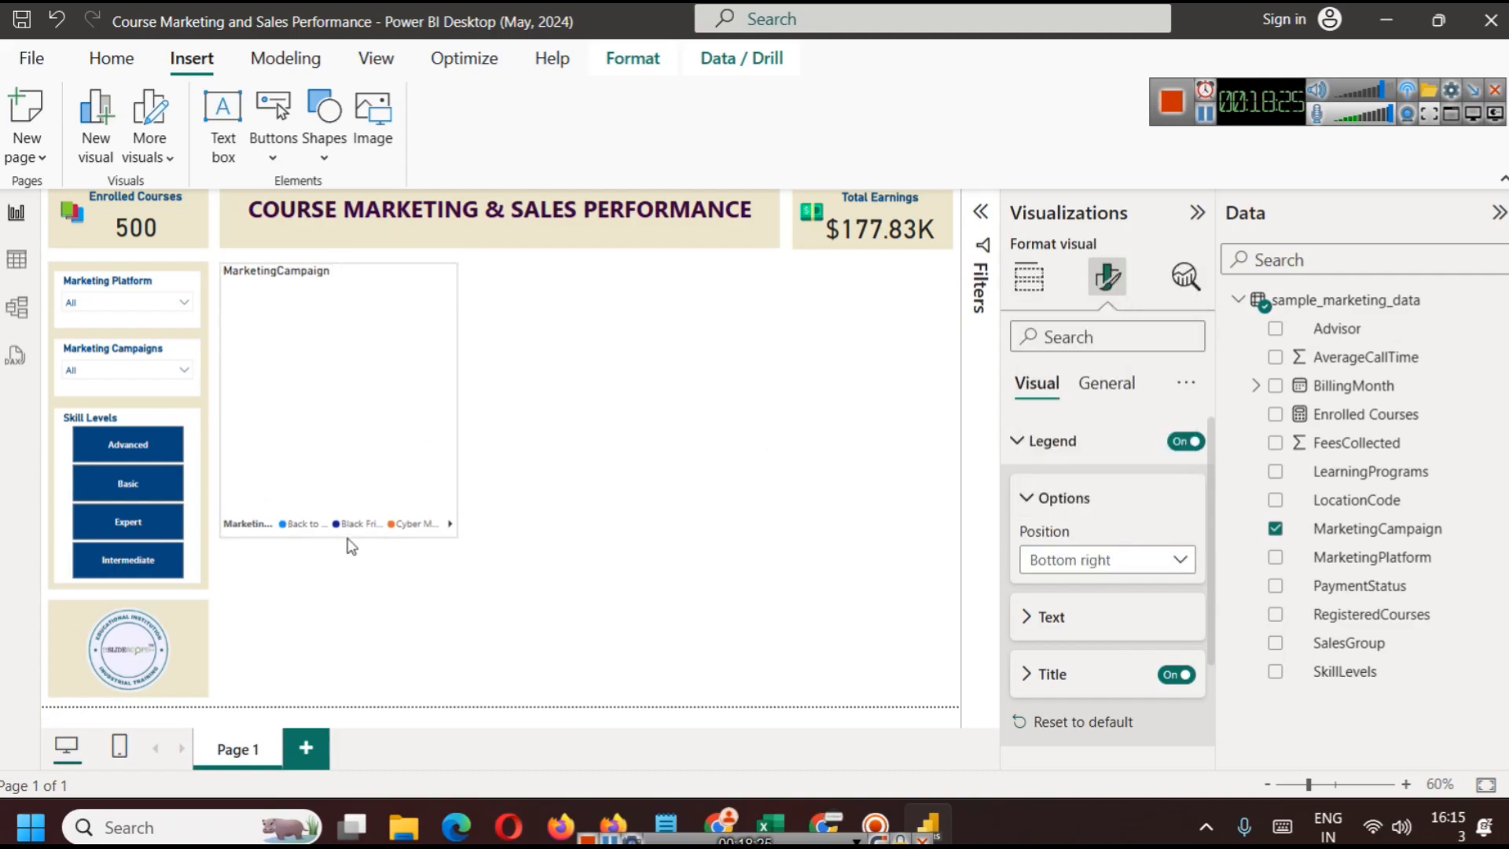
{"action": "left_click_drag", "start_coordinate": [455, 397], "coordinate": [567, 399]}
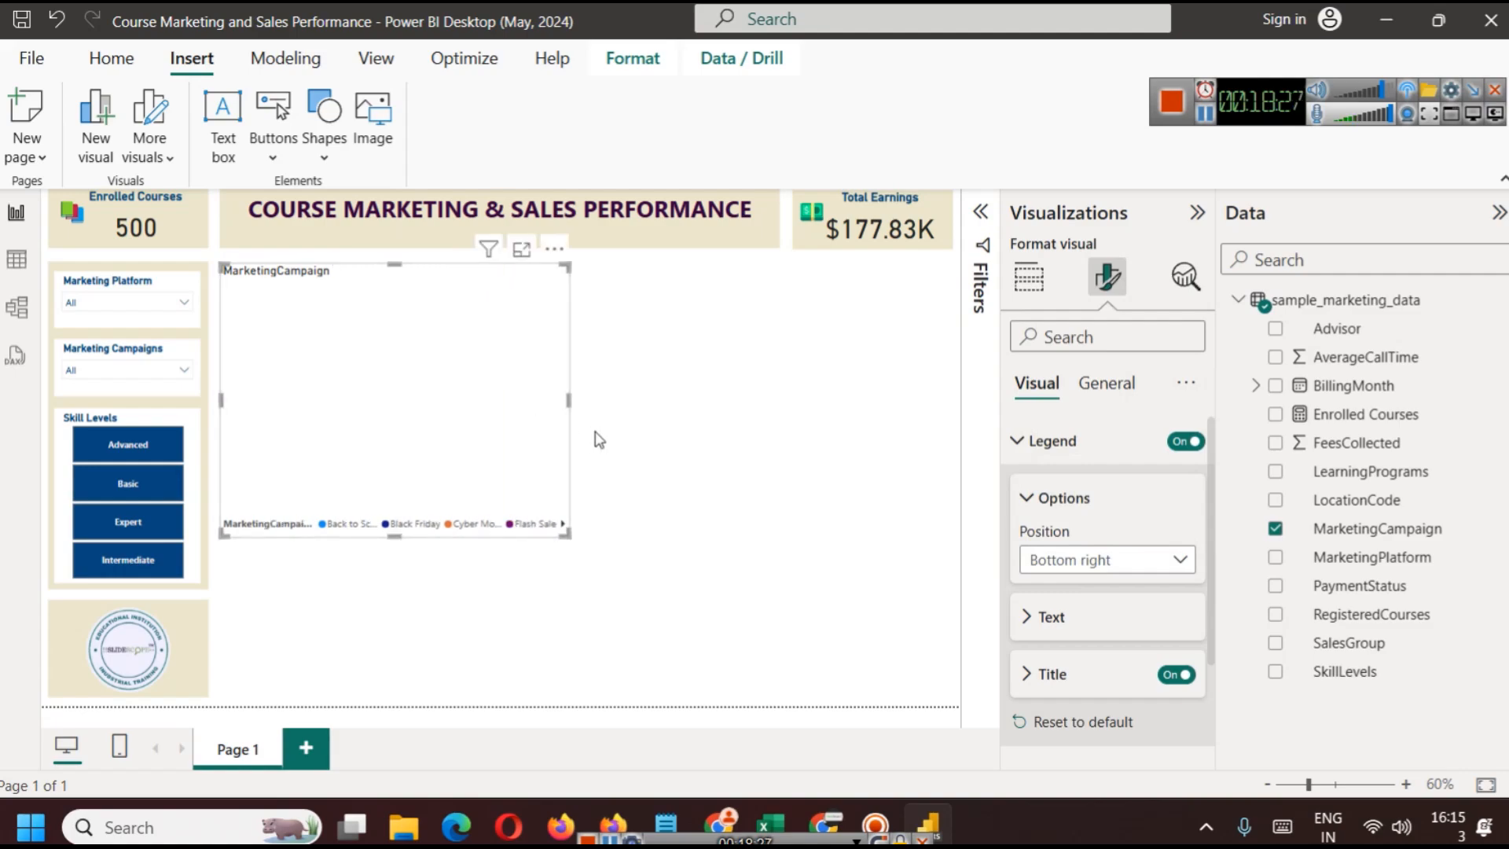
{"action": "key", "text": "ctrl+z"}
{"action": "left_click_drag", "start_coordinate": [338, 535], "coordinate": [343, 450]}
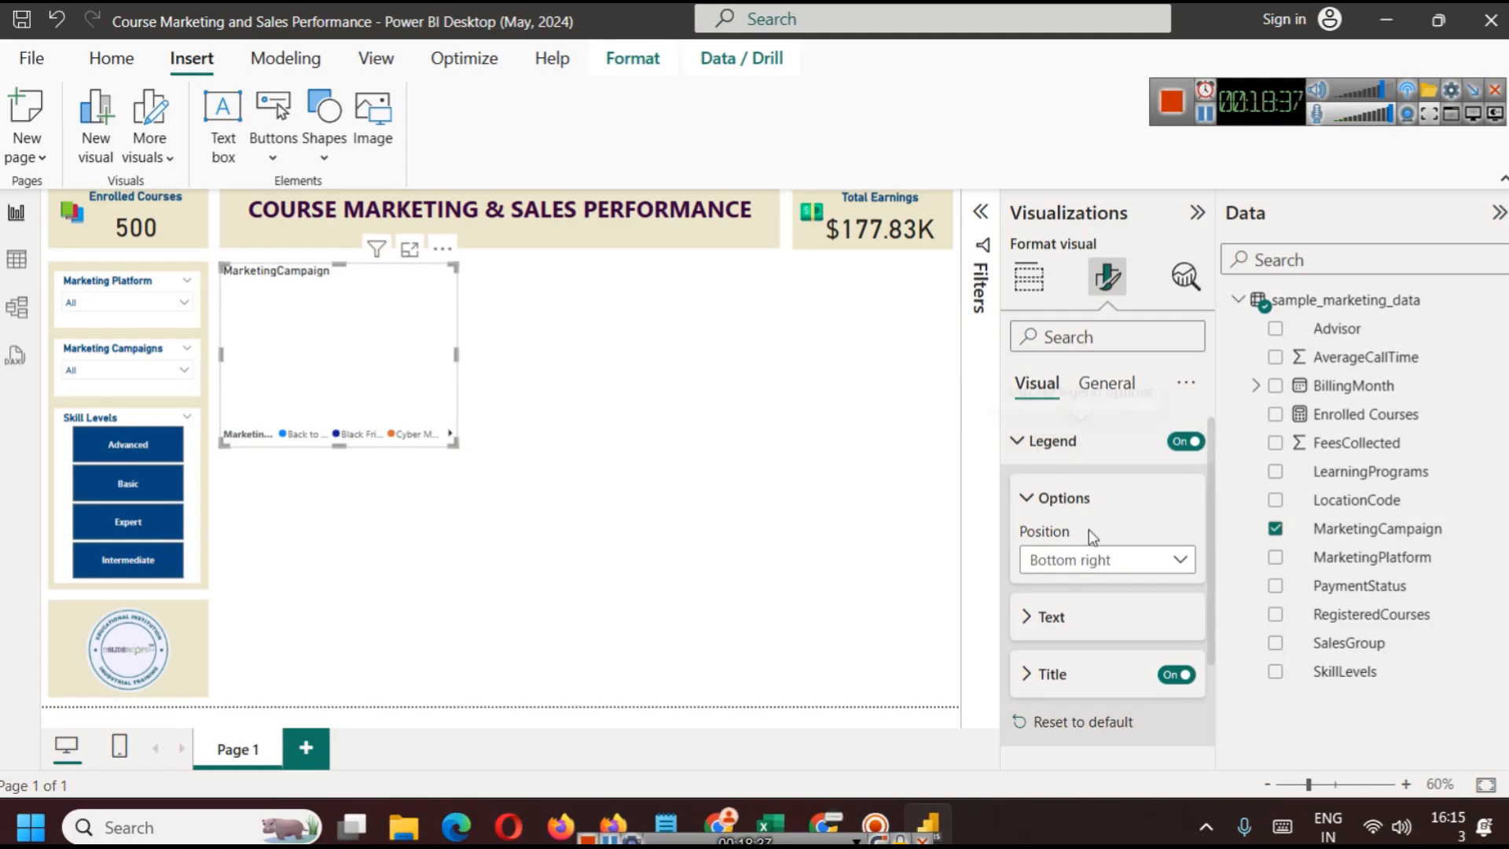
Assign FeesCollected as the donut chart's values field
{"action": "left_click", "coordinate": [1043, 278]}
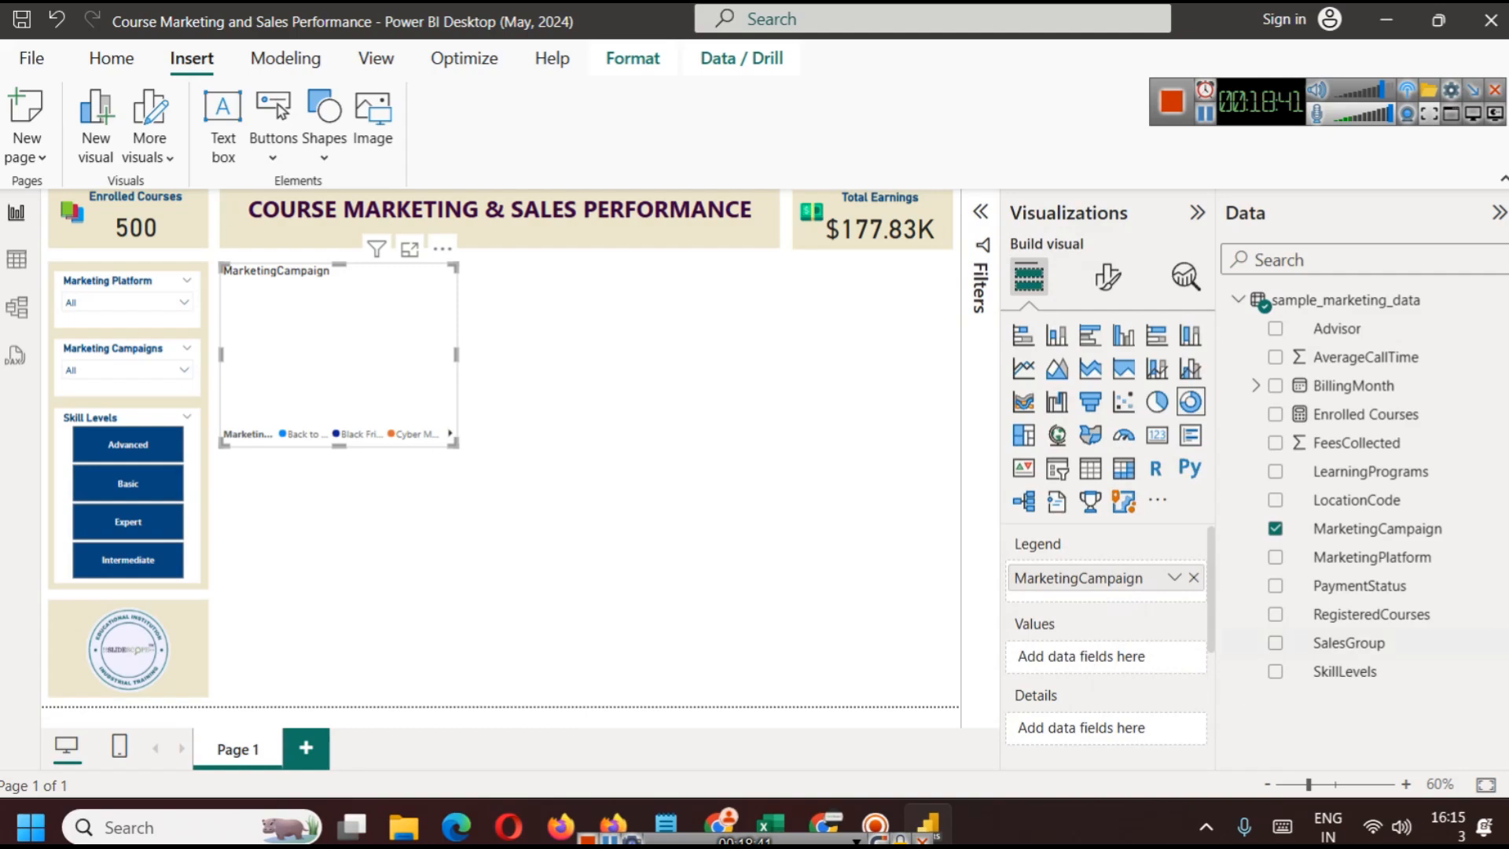
{"action": "left_click_drag", "start_coordinate": [1391, 446], "coordinate": [1115, 657]}
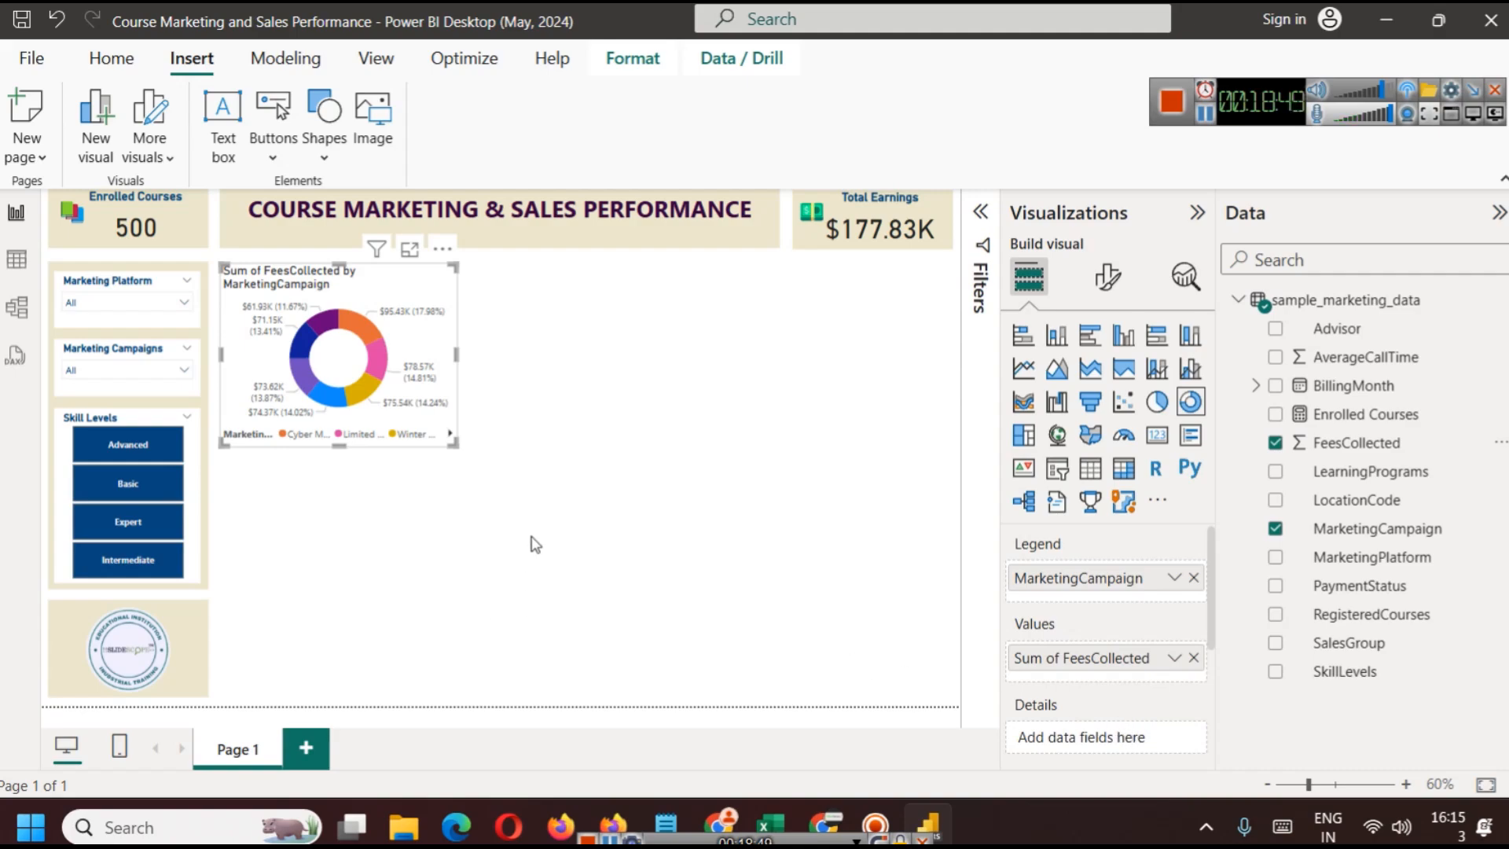
Edit the donut chart's title text to read "Fees Collected by Campaign" and return to the chart's field setup
{"action": "left_click", "coordinate": [1108, 276]}
{"action": "left_click", "coordinate": [1106, 383]}
{"action": "left_click", "coordinate": [1051, 503]}
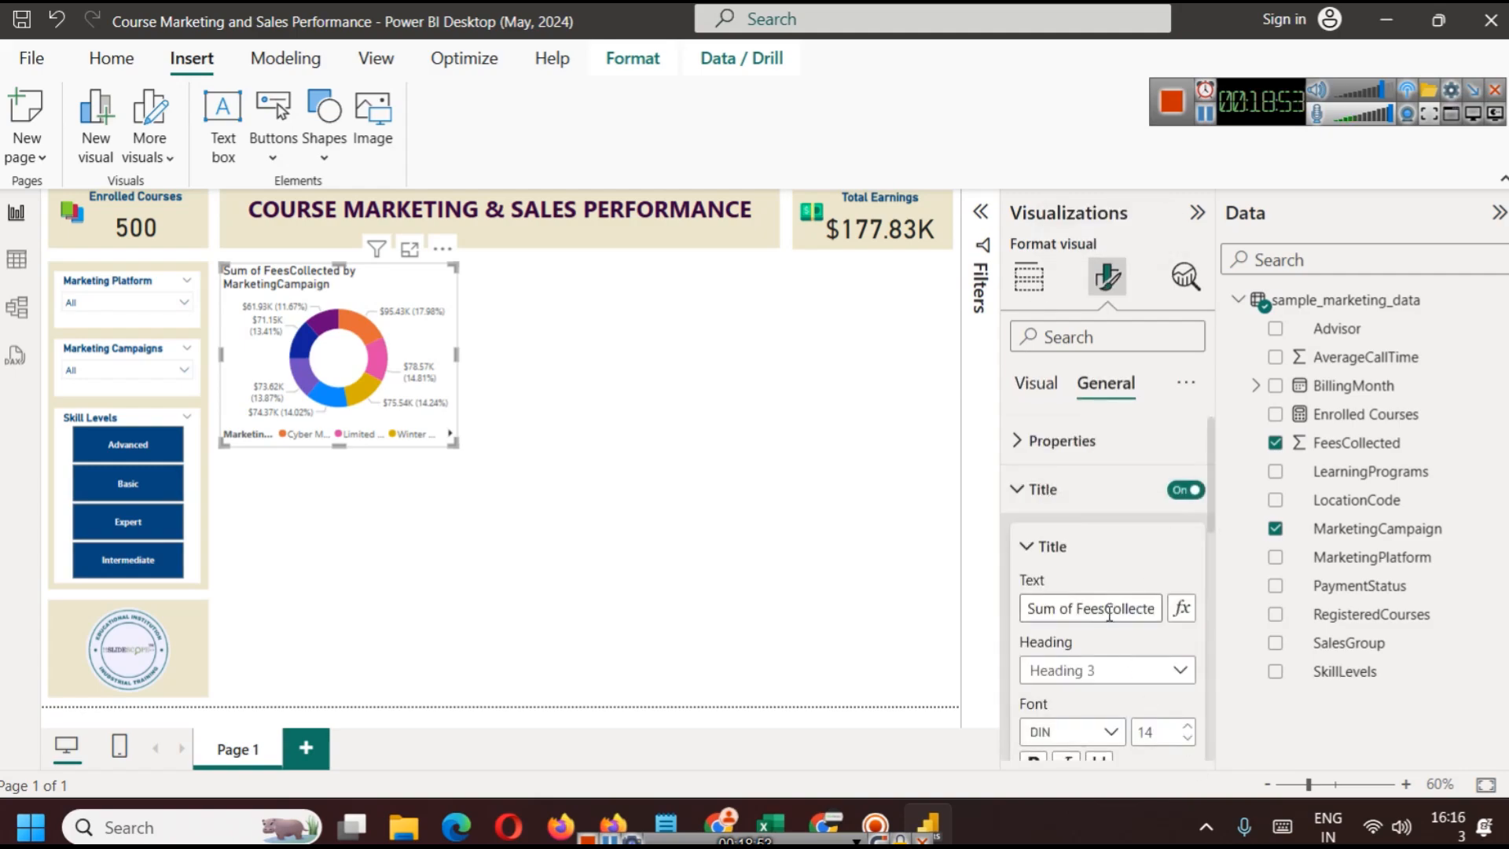
{"action": "left_click_drag", "start_coordinate": [1072, 620], "coordinate": [909, 616]}
{"action": "key", "text": "BackSpace"}
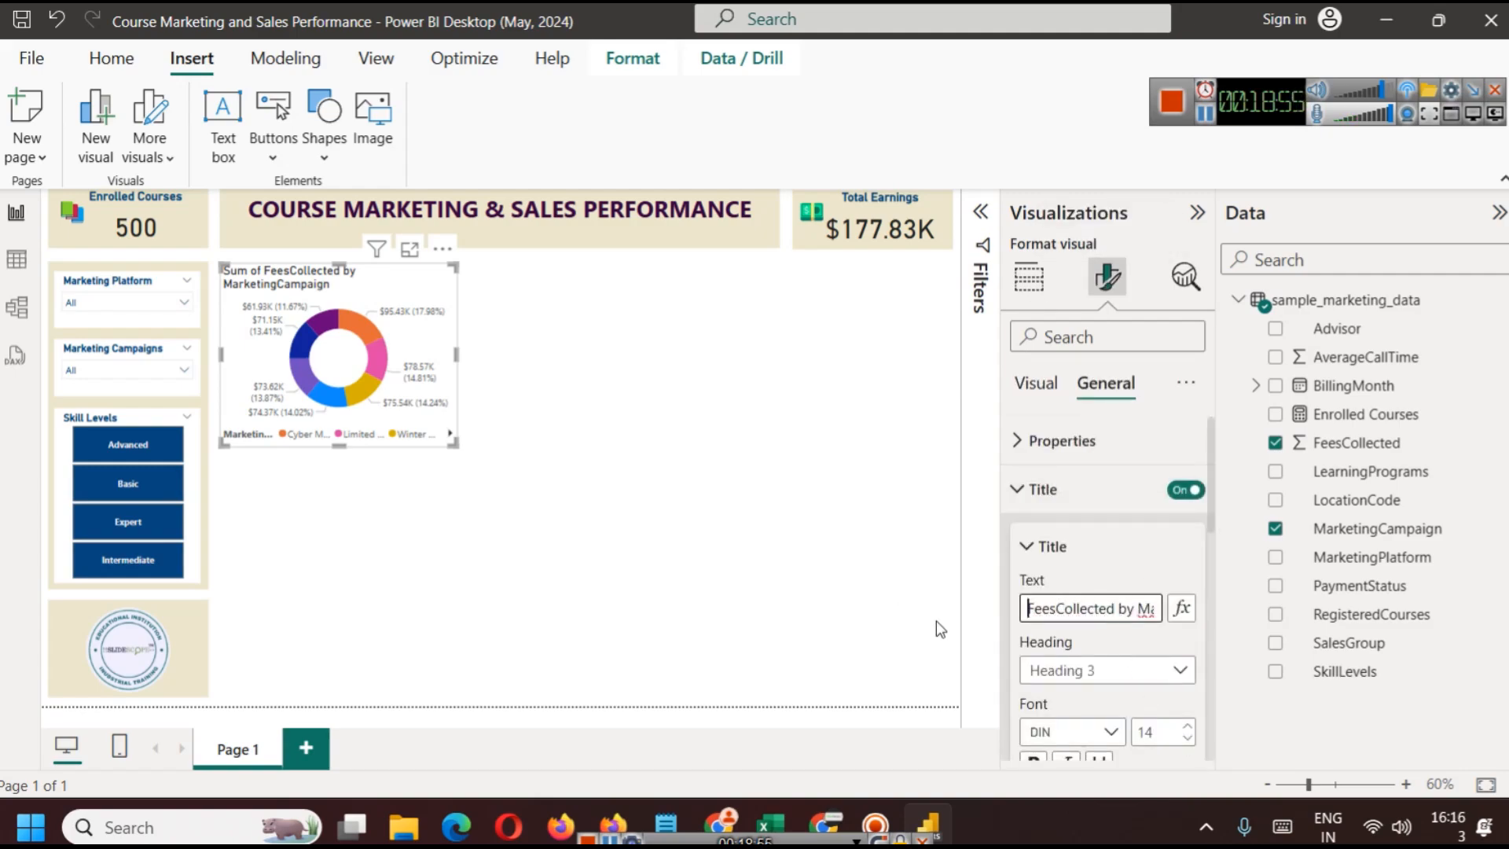
{"action": "key", "text": "Right"}
{"action": "key", "text": "Right"}
{"action": "key", "text": "Right"}
{"action": "key", "text": "Right"}
{"action": "key", "text": "ctrl+Right"}
{"action": "key", "text": "ctrl+Right"}
{"action": "key", "text": "ctrl+Right"}
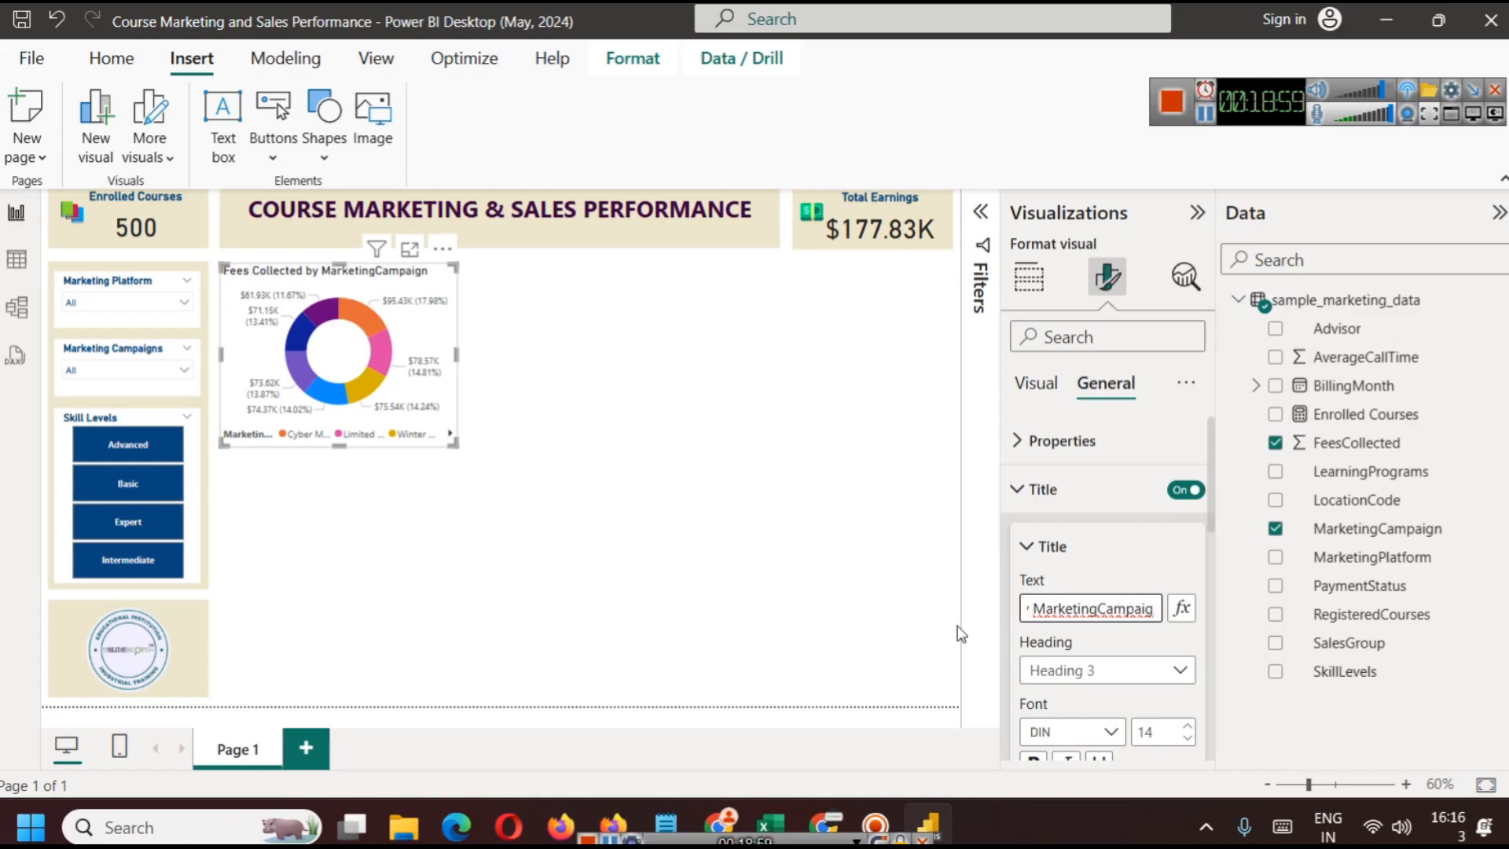
{"action": "key", "text": "Left"}
{"action": "key", "text": "Left"}
{"action": "key", "text": "Left"}
{"action": "key", "text": "Left"}
{"action": "key", "text": "Left"}
{"action": "key", "text": "Left"}
{"action": "key", "text": "Left"}
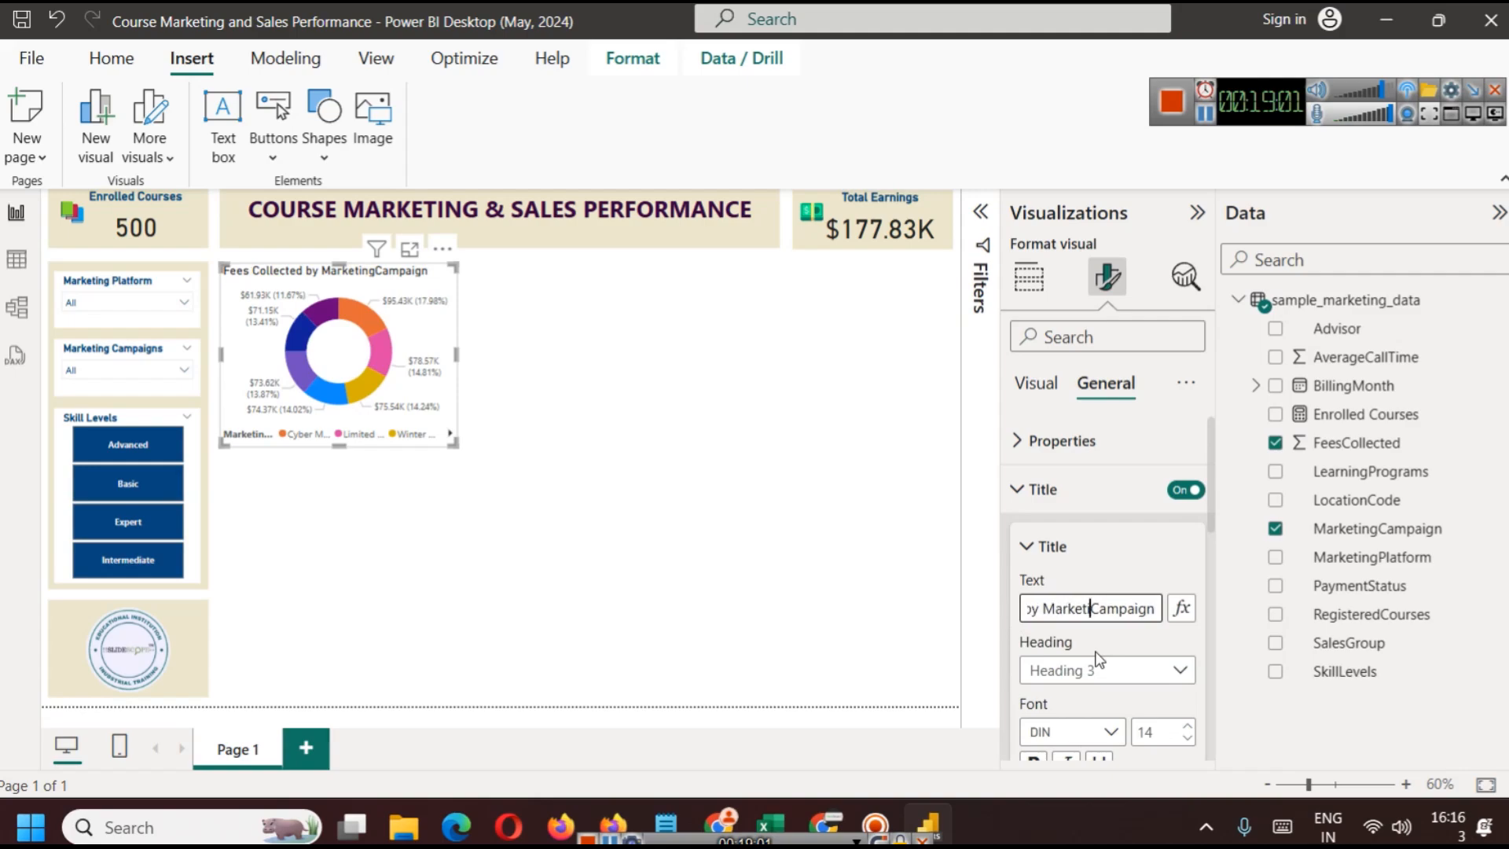
{"action": "key", "text": "BackSpace"}
{"action": "key", "text": "BackSpace"}
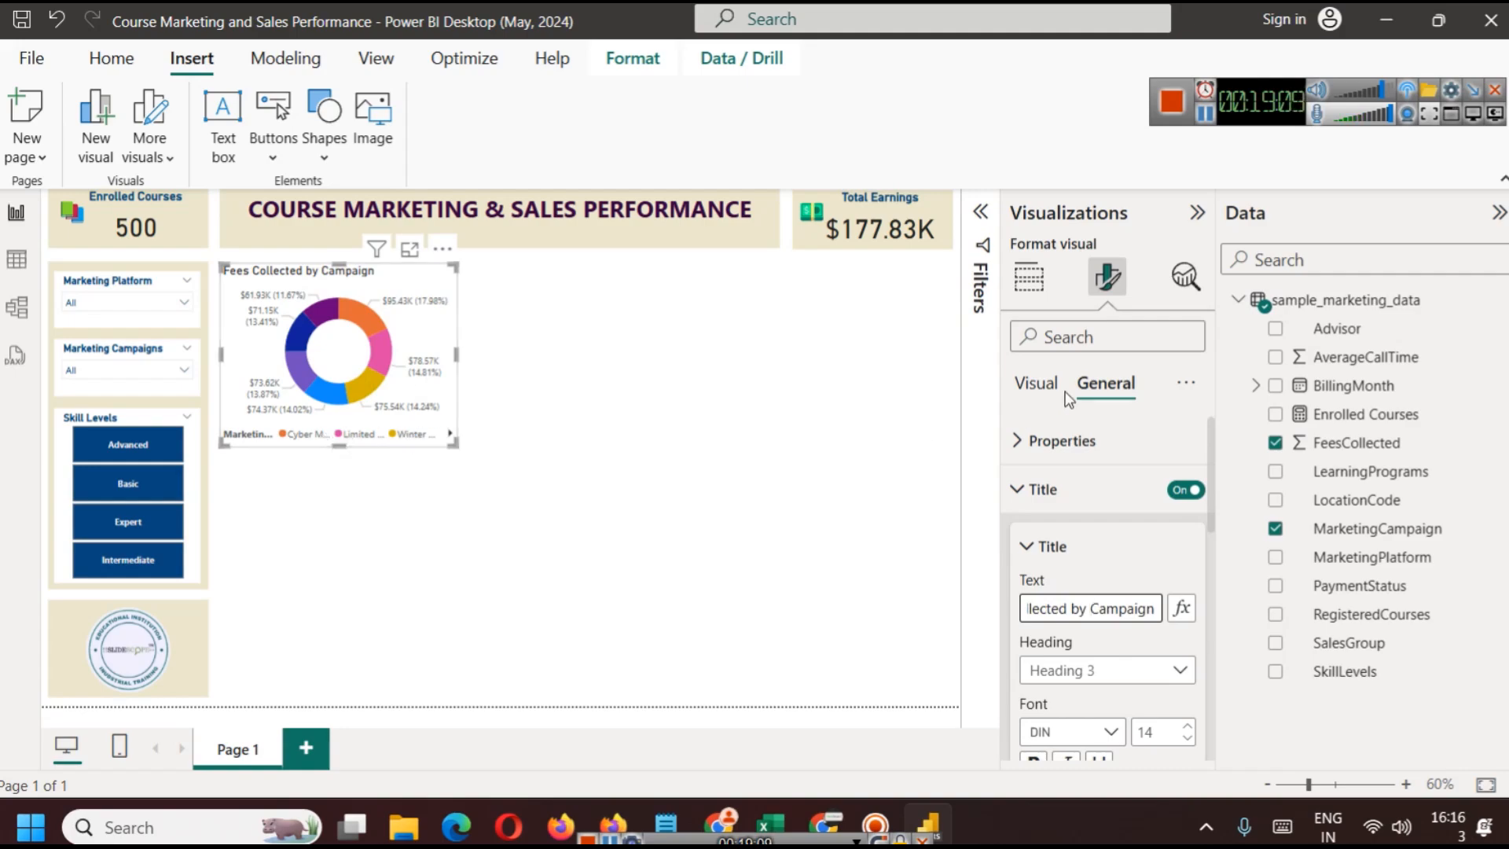
{"action": "left_click", "coordinate": [1028, 276]}
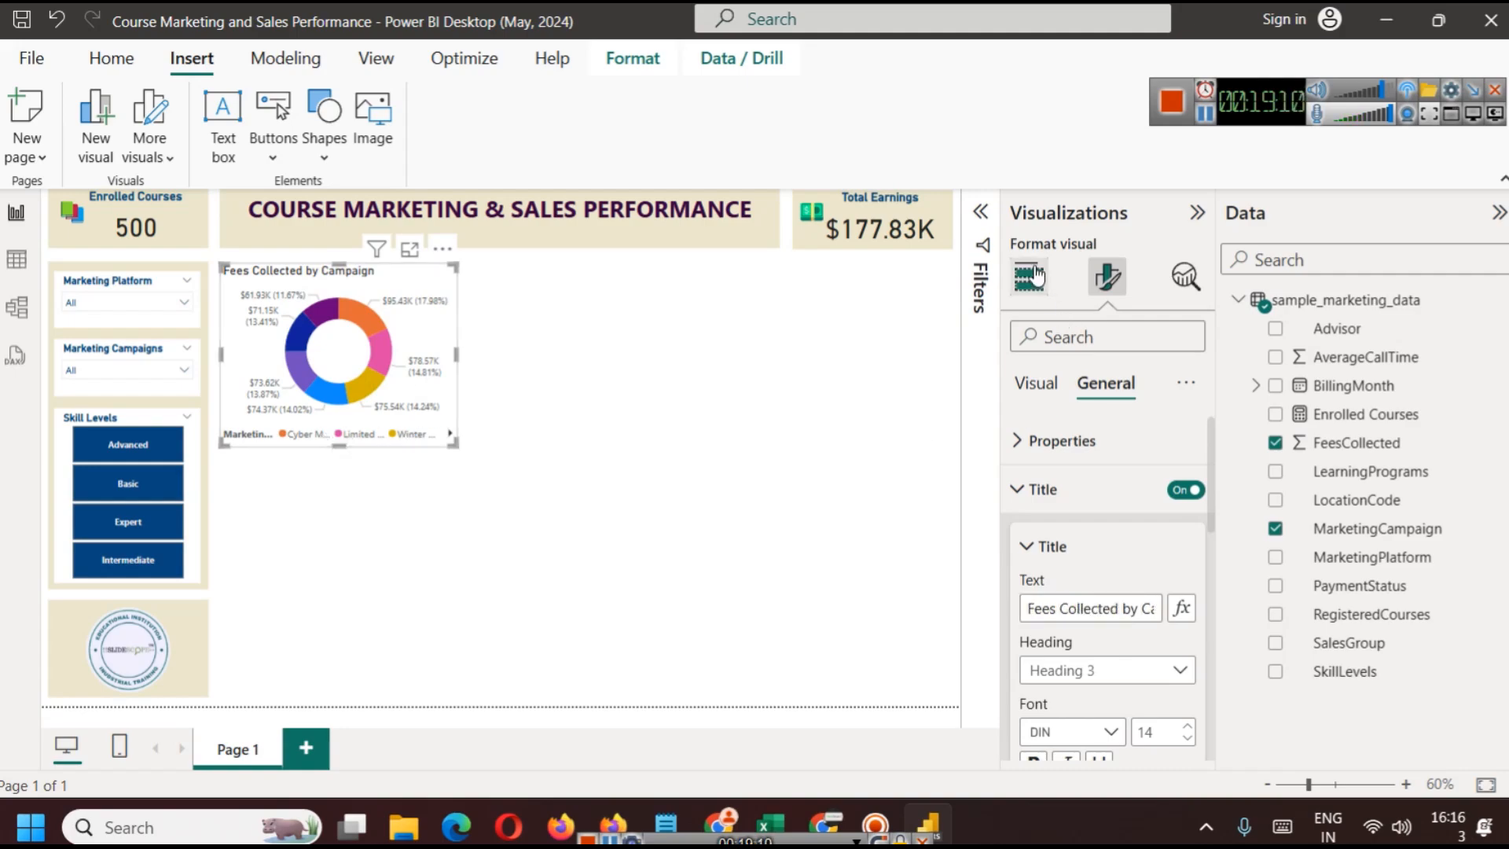
Turn off the donut chart's legend and set its detail labels to show Category, data value
{"action": "left_click", "coordinate": [1109, 283]}
{"action": "left_click", "coordinate": [1175, 441]}
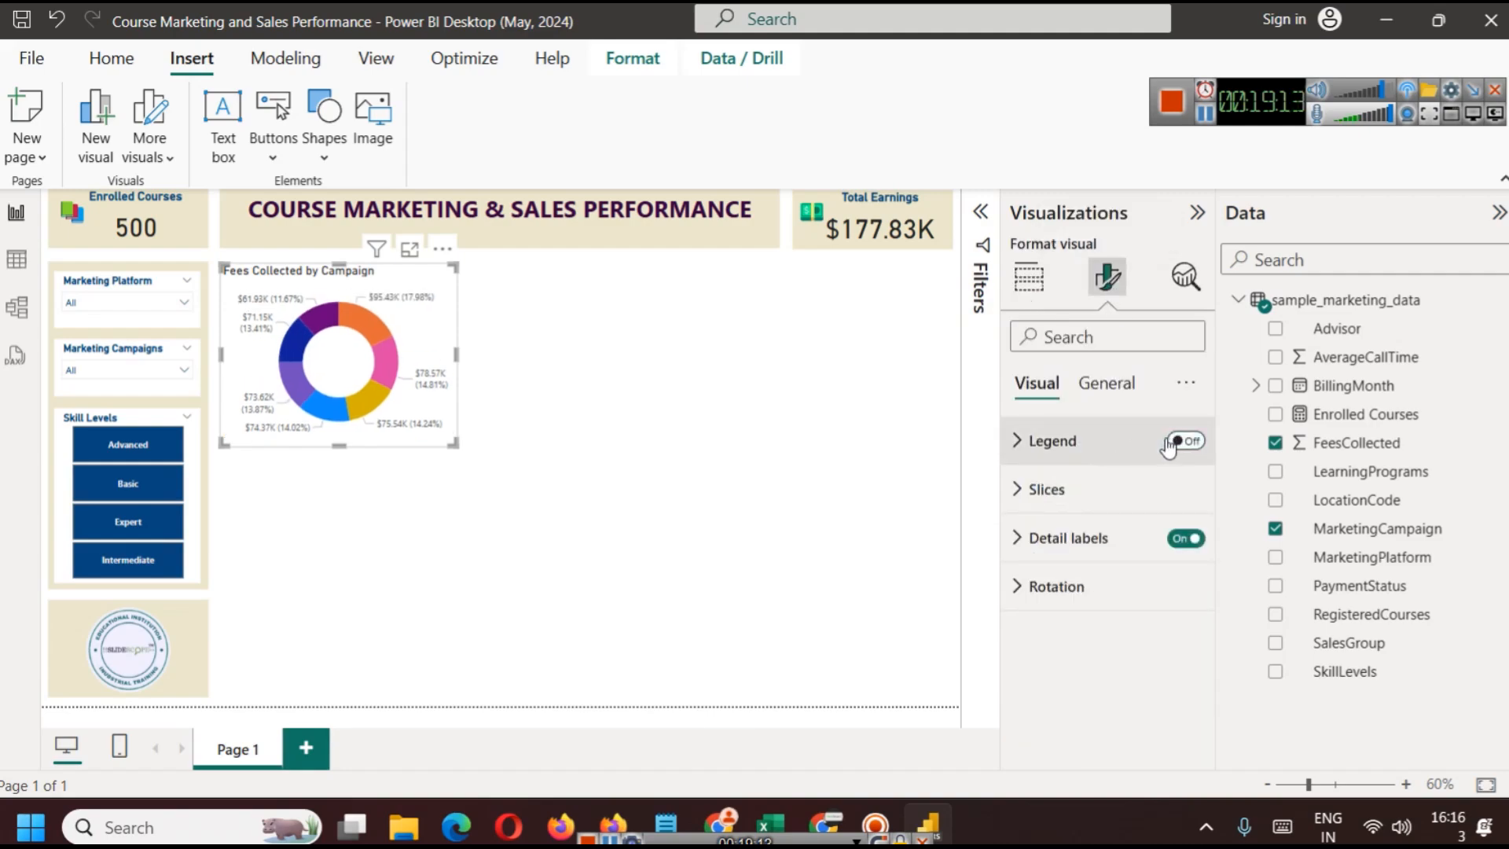
{"action": "left_click", "coordinate": [1081, 544]}
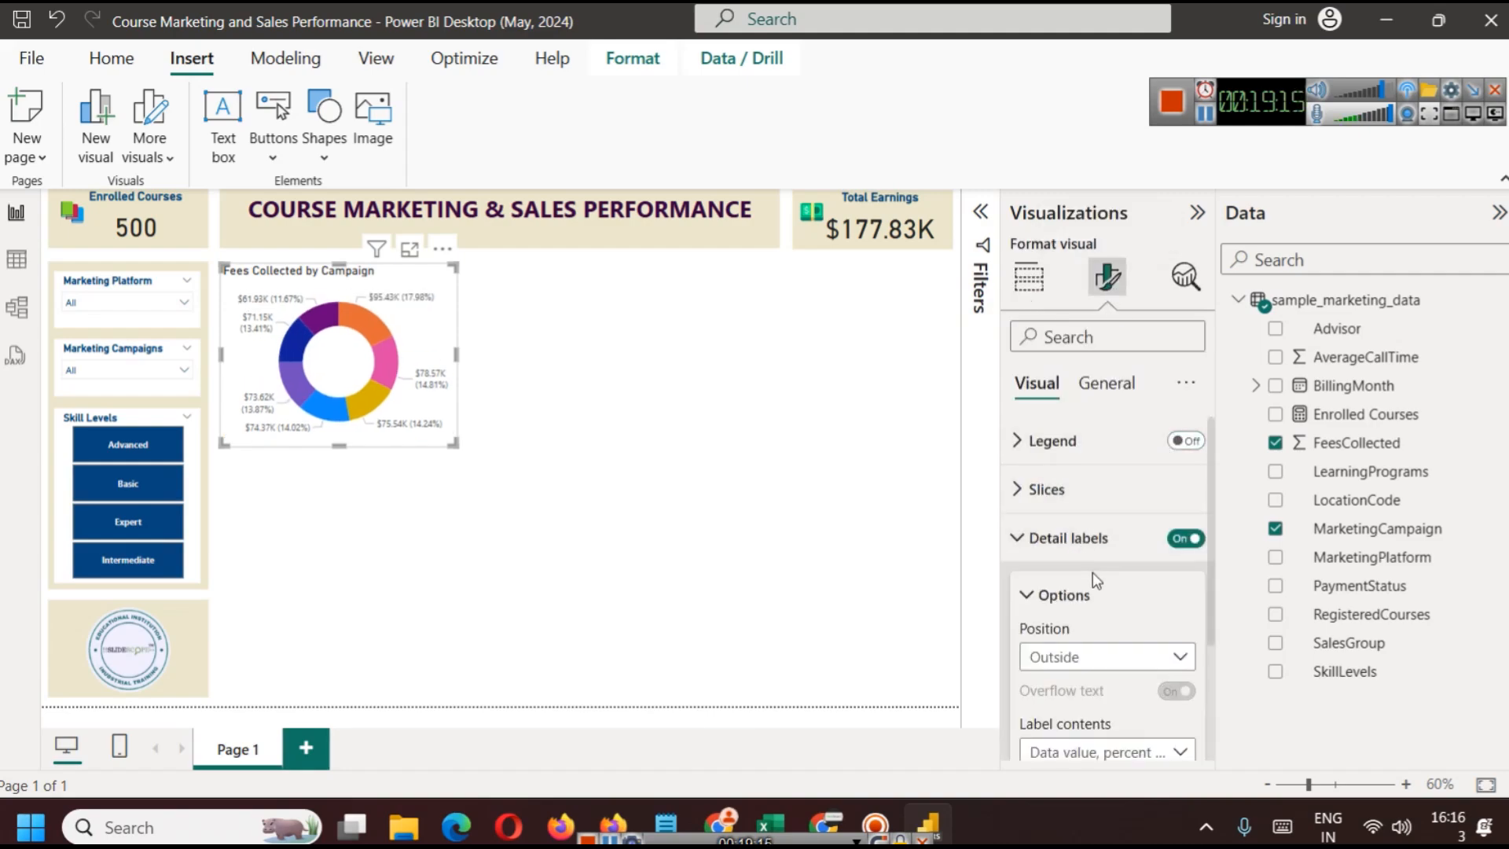
{"action": "scroll", "coordinate": [1091, 574], "scroll_direction": "down", "scroll_amount": 2}
{"action": "left_click", "coordinate": [1097, 629]}
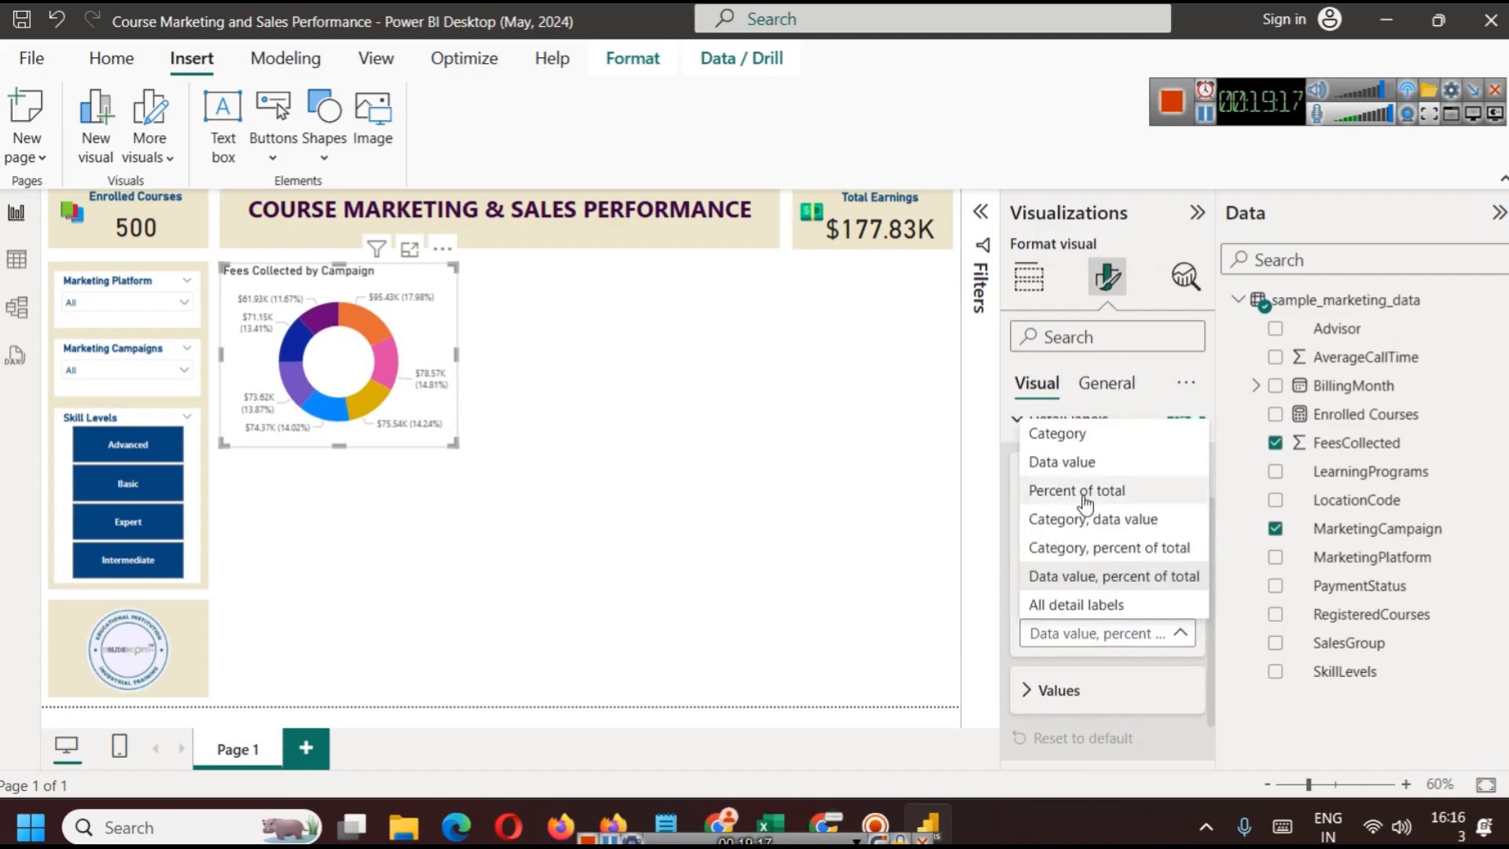
{"action": "left_click", "coordinate": [1095, 520]}
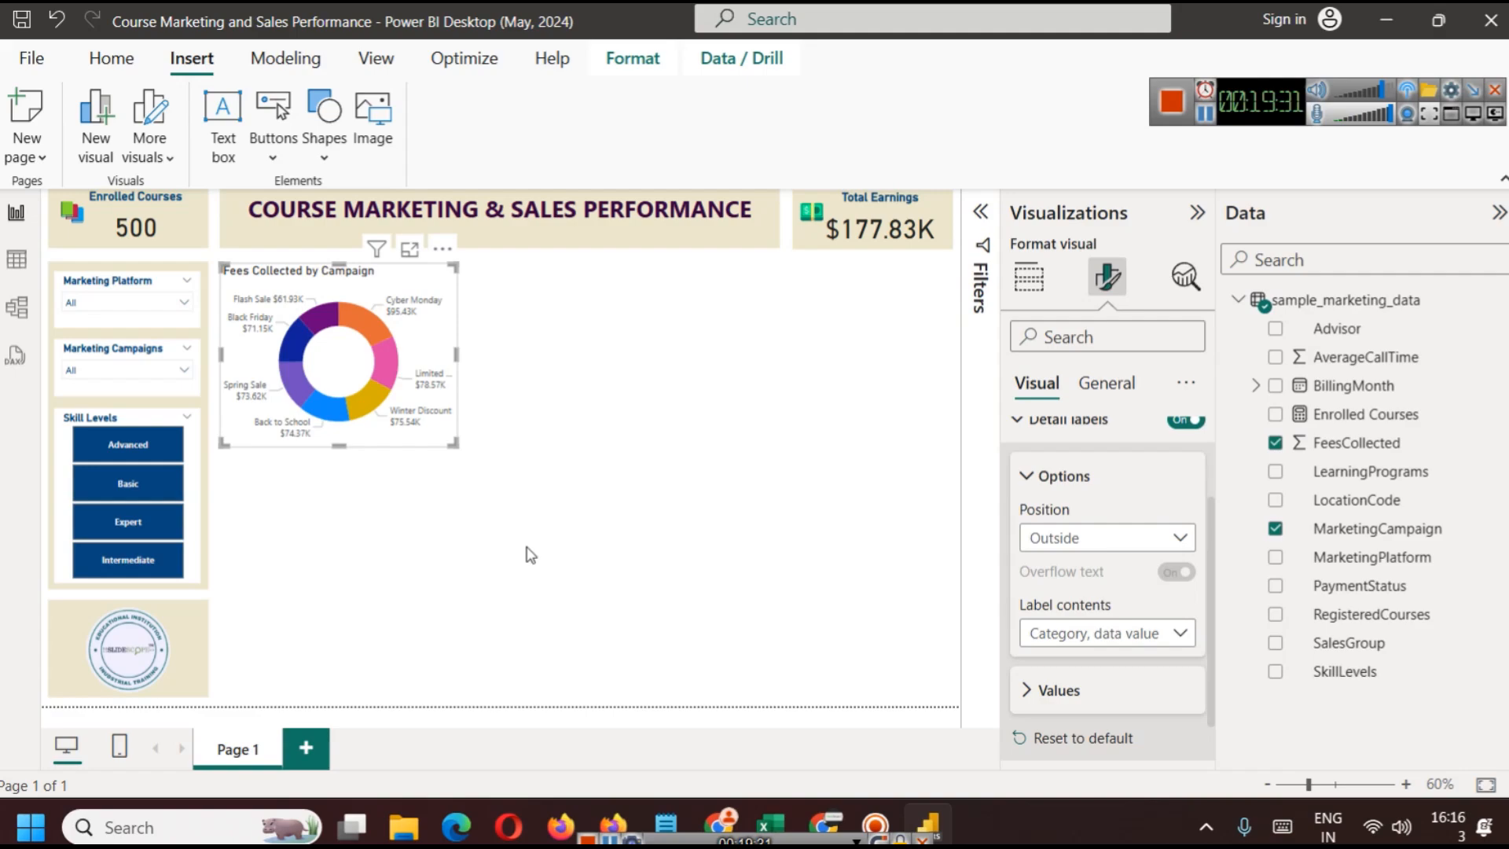
Make the donut chart taller, extending its lower edge to level with the gap below the Basic tile
{"action": "left_click_drag", "start_coordinate": [339, 445], "coordinate": [343, 497]}
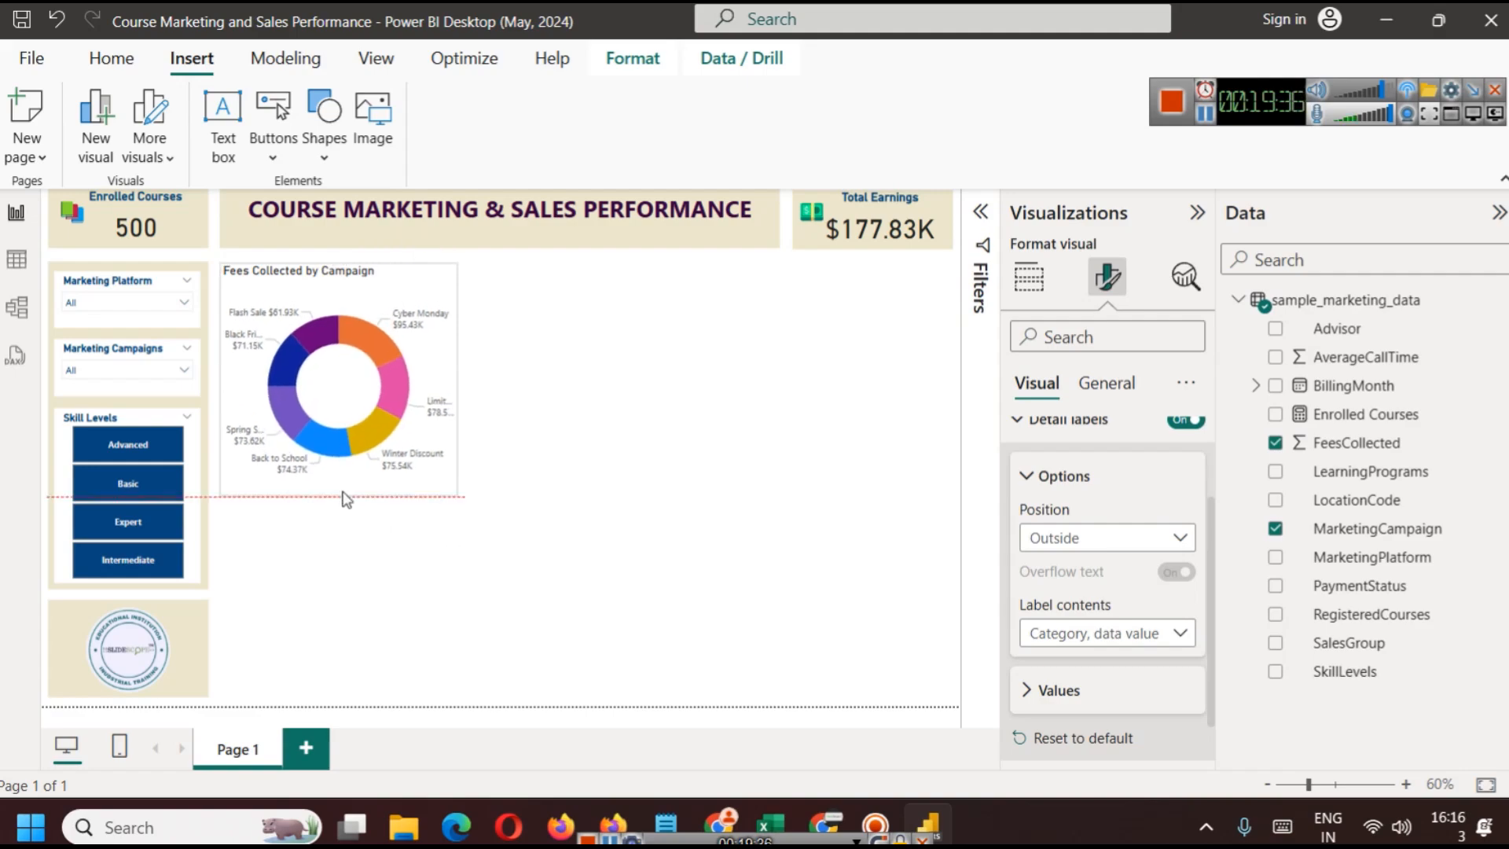
{"action": "left_click", "coordinate": [532, 514]}
Format the donut chart's title as bold dark blue text with centred horizontal alignment
{"action": "left_click", "coordinate": [353, 490]}
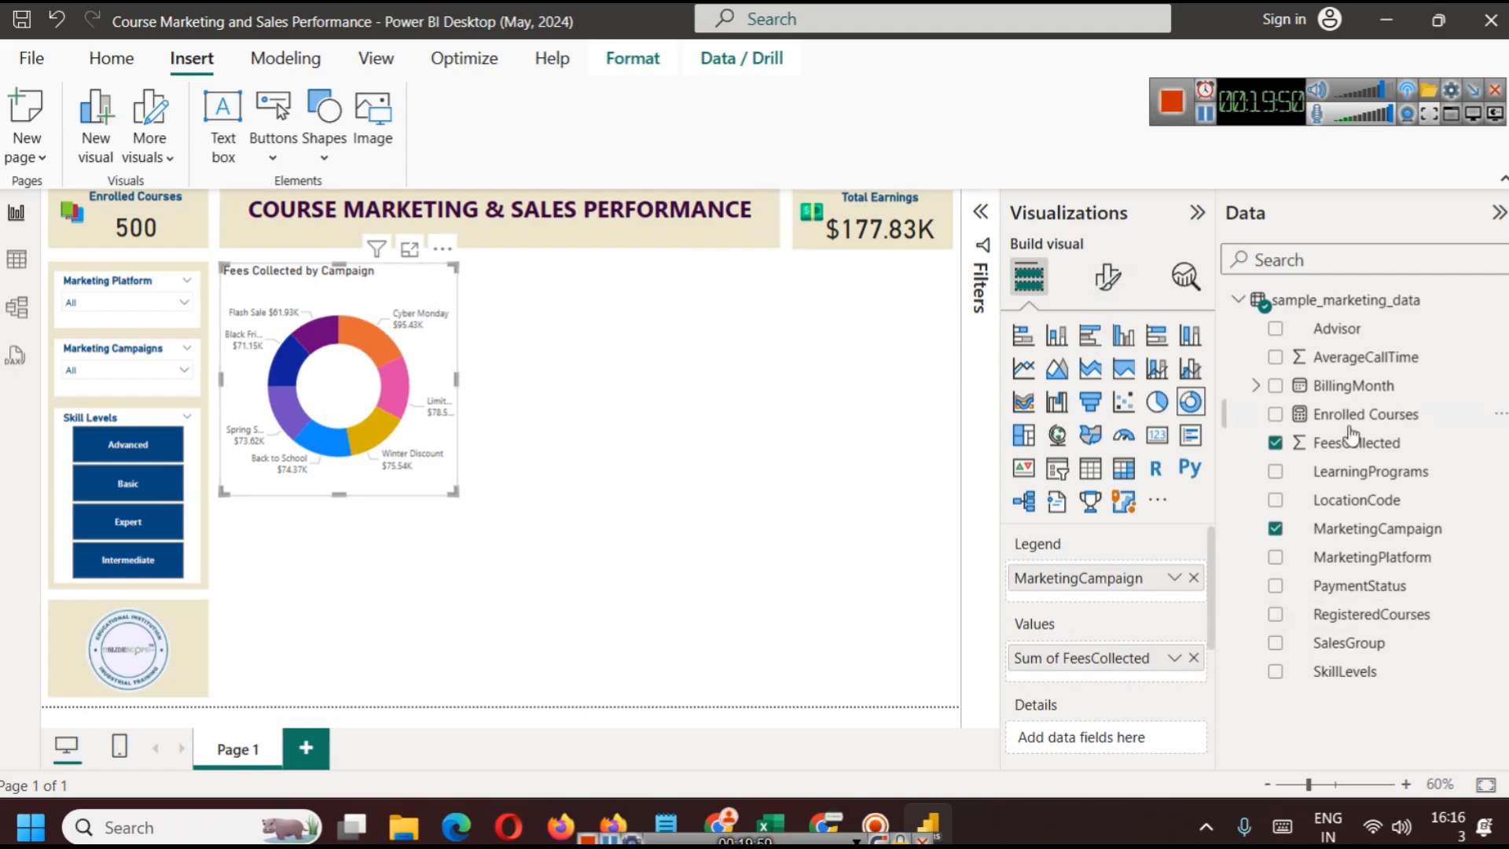
{"action": "left_click", "coordinate": [1108, 276]}
{"action": "left_click", "coordinate": [1106, 382]}
{"action": "left_click", "coordinate": [1038, 488]}
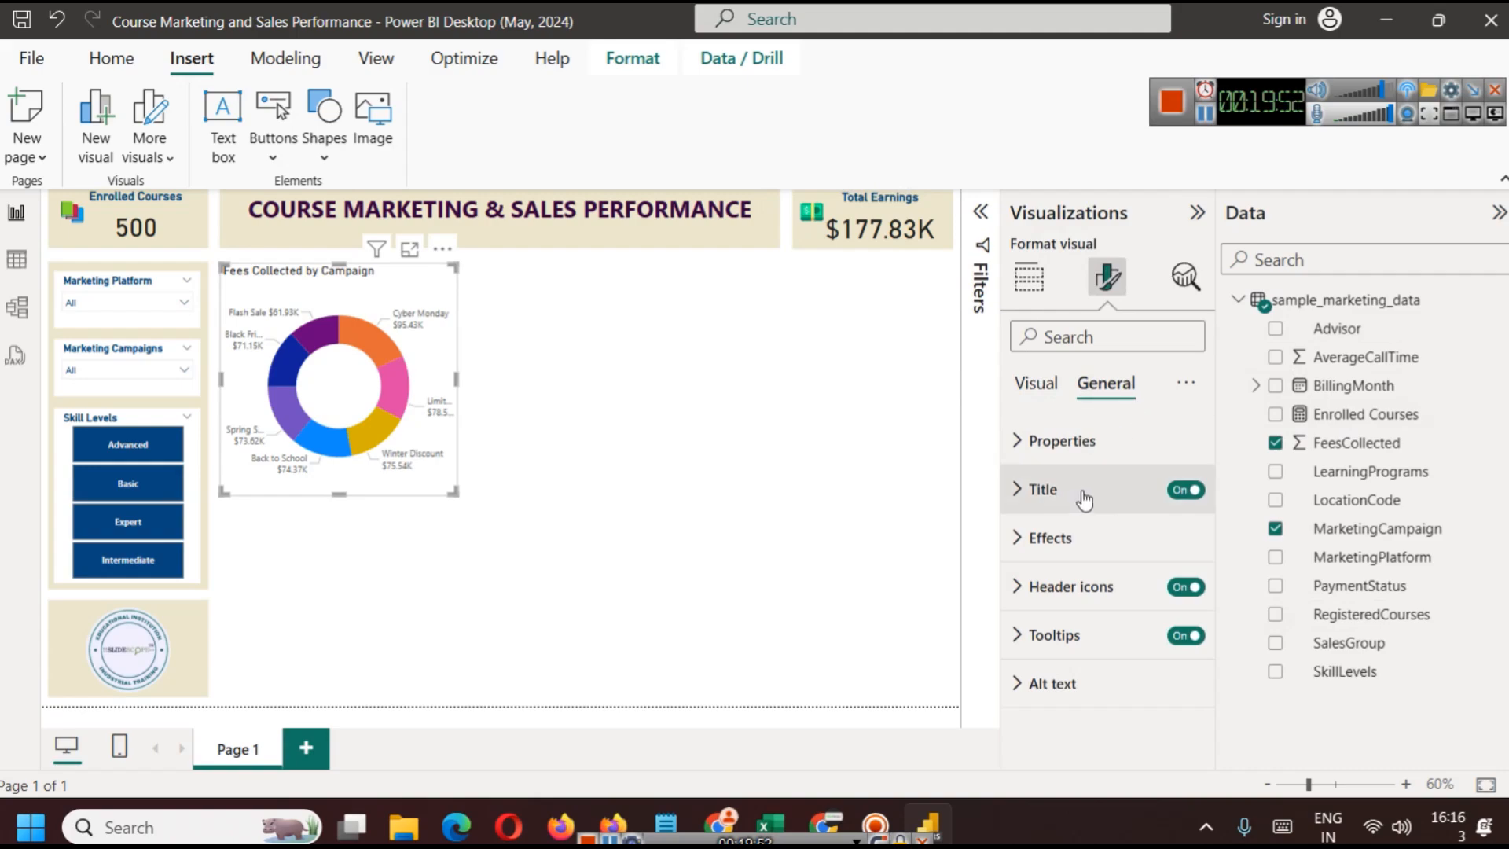
{"action": "scroll", "coordinate": [1113, 633], "scroll_direction": "down", "scroll_amount": 1}
{"action": "scroll", "coordinate": [1112, 633], "scroll_direction": "down", "scroll_amount": 2}
{"action": "left_click", "coordinate": [1068, 592]}
{"action": "left_click", "coordinate": [1080, 489]}
{"action": "left_click", "coordinate": [1034, 527]}
{"action": "left_click", "coordinate": [1066, 718]}
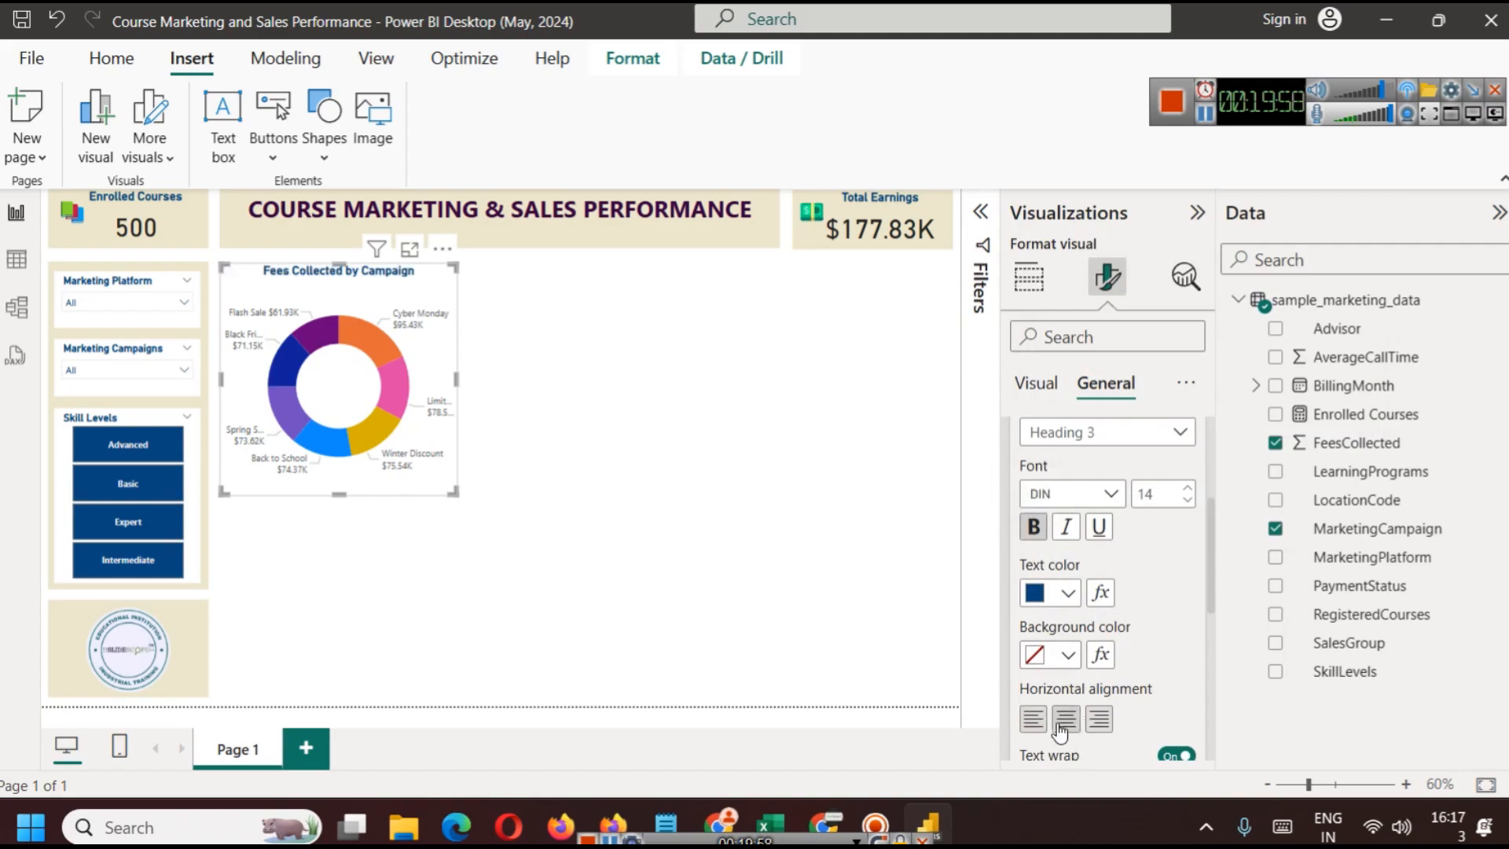
Try font size 16 for the donut chart's title
{"action": "left_click", "coordinate": [1187, 487]}
{"action": "left_click", "coordinate": [1187, 487]}
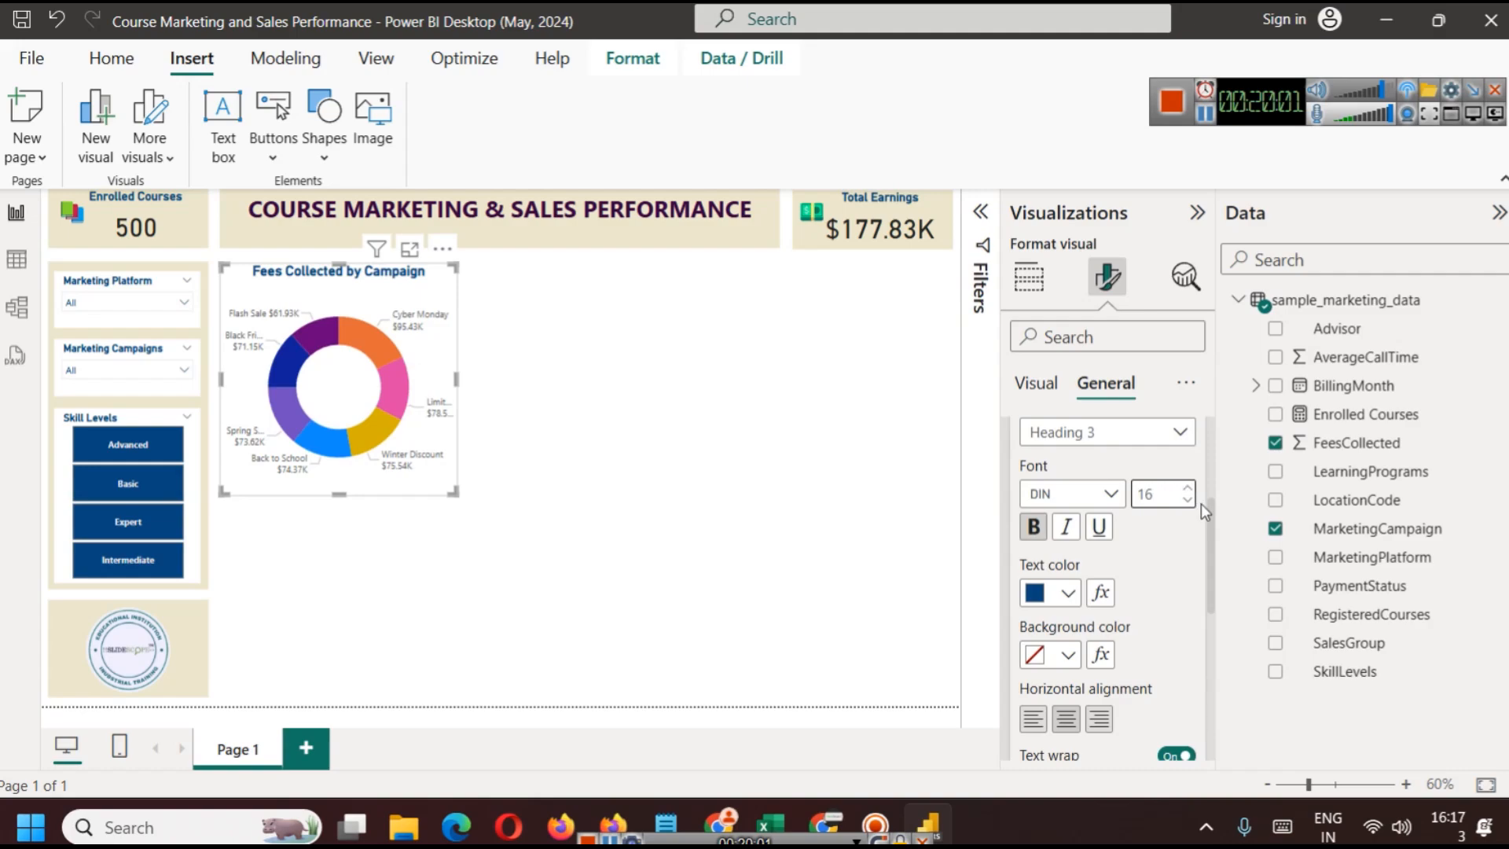
{"action": "left_click", "coordinate": [792, 533]}
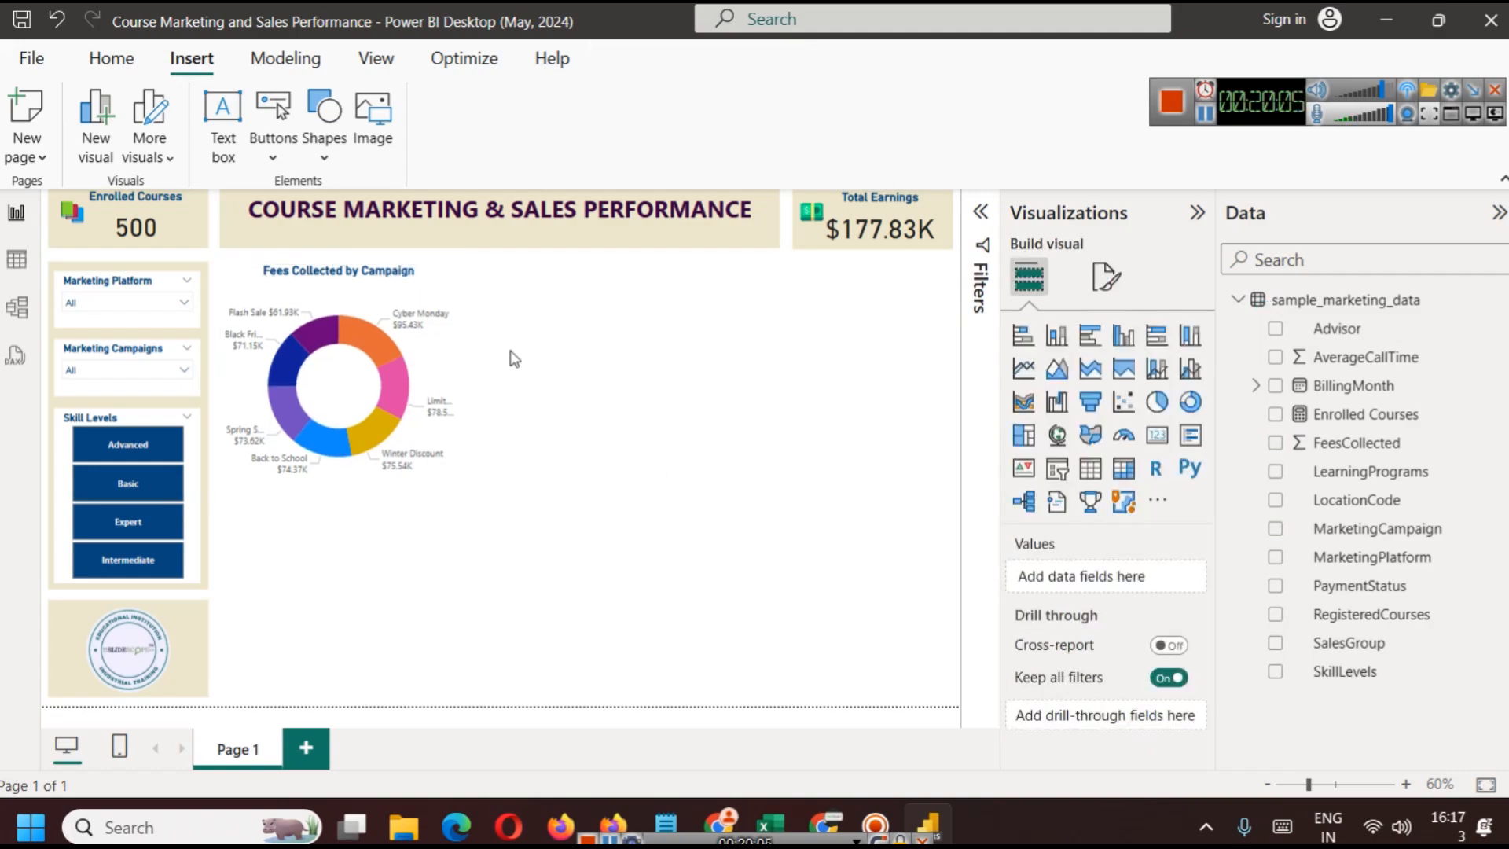
Try light grey as the donut chart's background, and settle on the recent beige matching the other dashboard tiles
{"action": "left_click", "coordinate": [453, 297]}
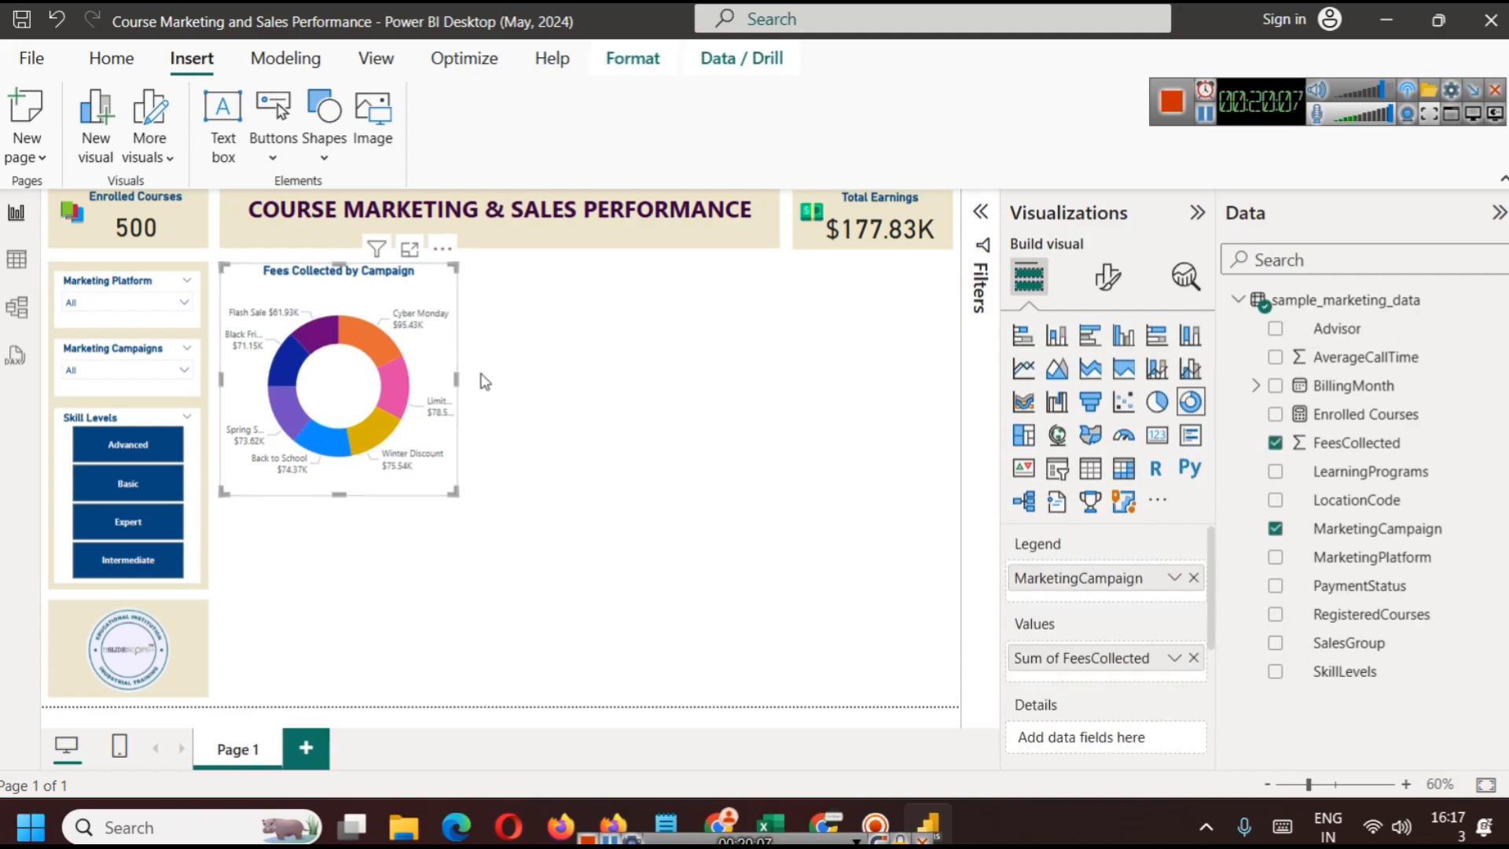
{"action": "left_click", "coordinate": [1107, 277]}
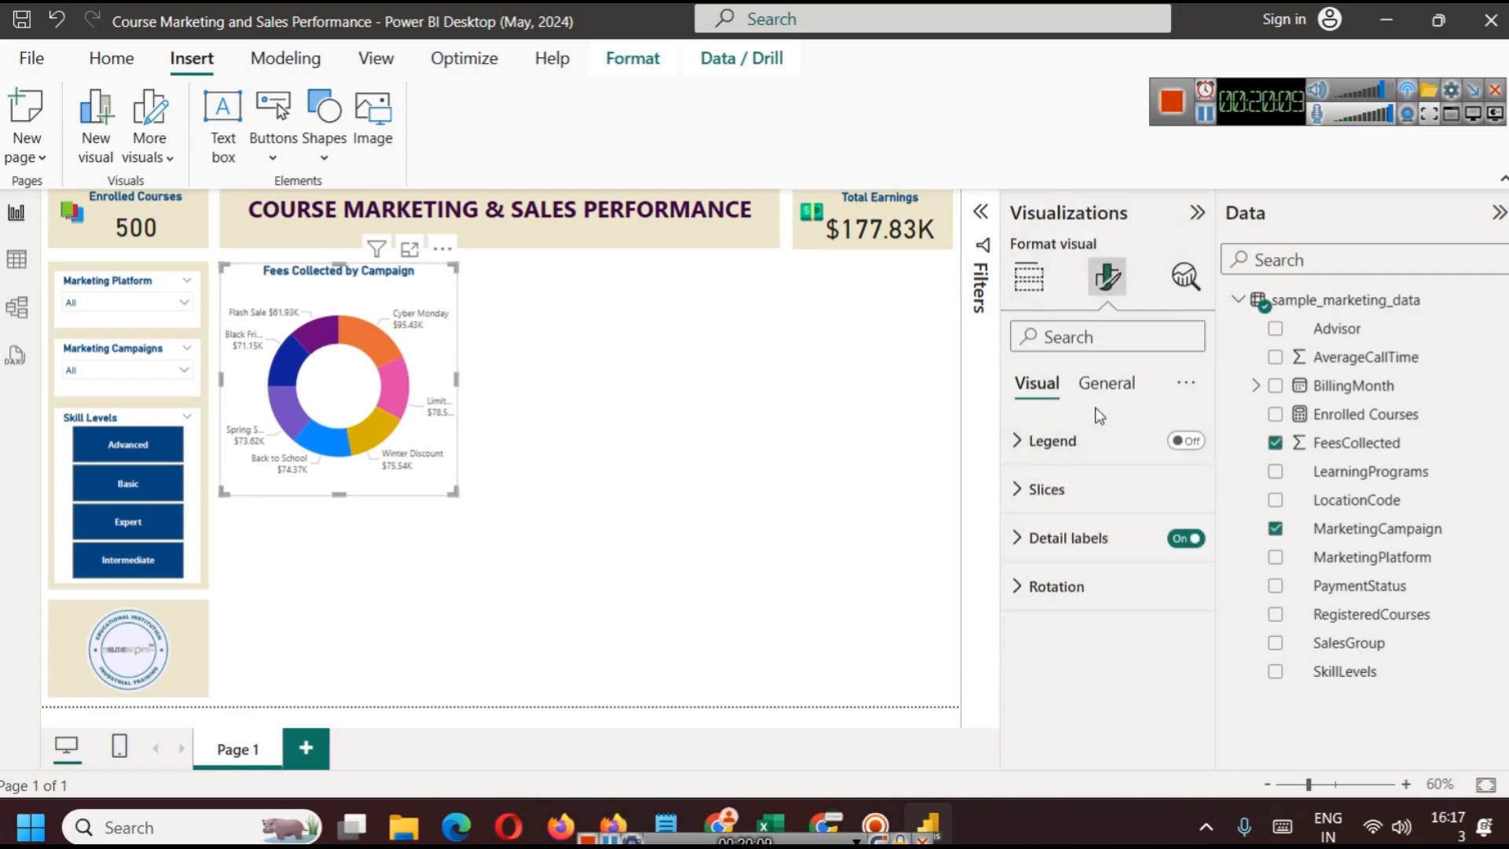
{"action": "left_click", "coordinate": [1104, 383]}
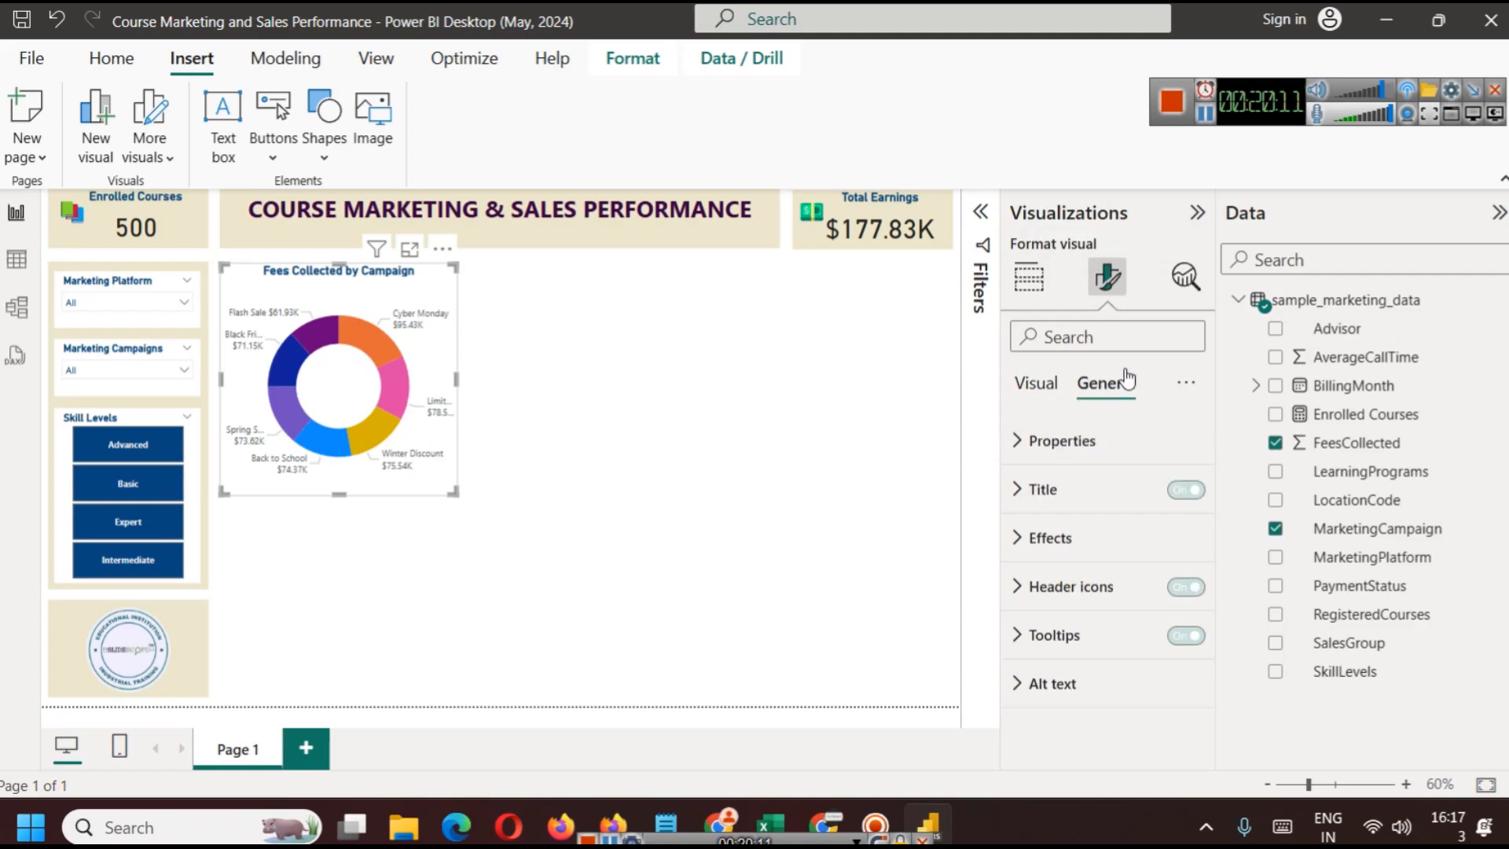
{"action": "left_click", "coordinate": [1044, 538]}
{"action": "scroll", "coordinate": [1066, 597], "scroll_direction": "down", "scroll_amount": 2}
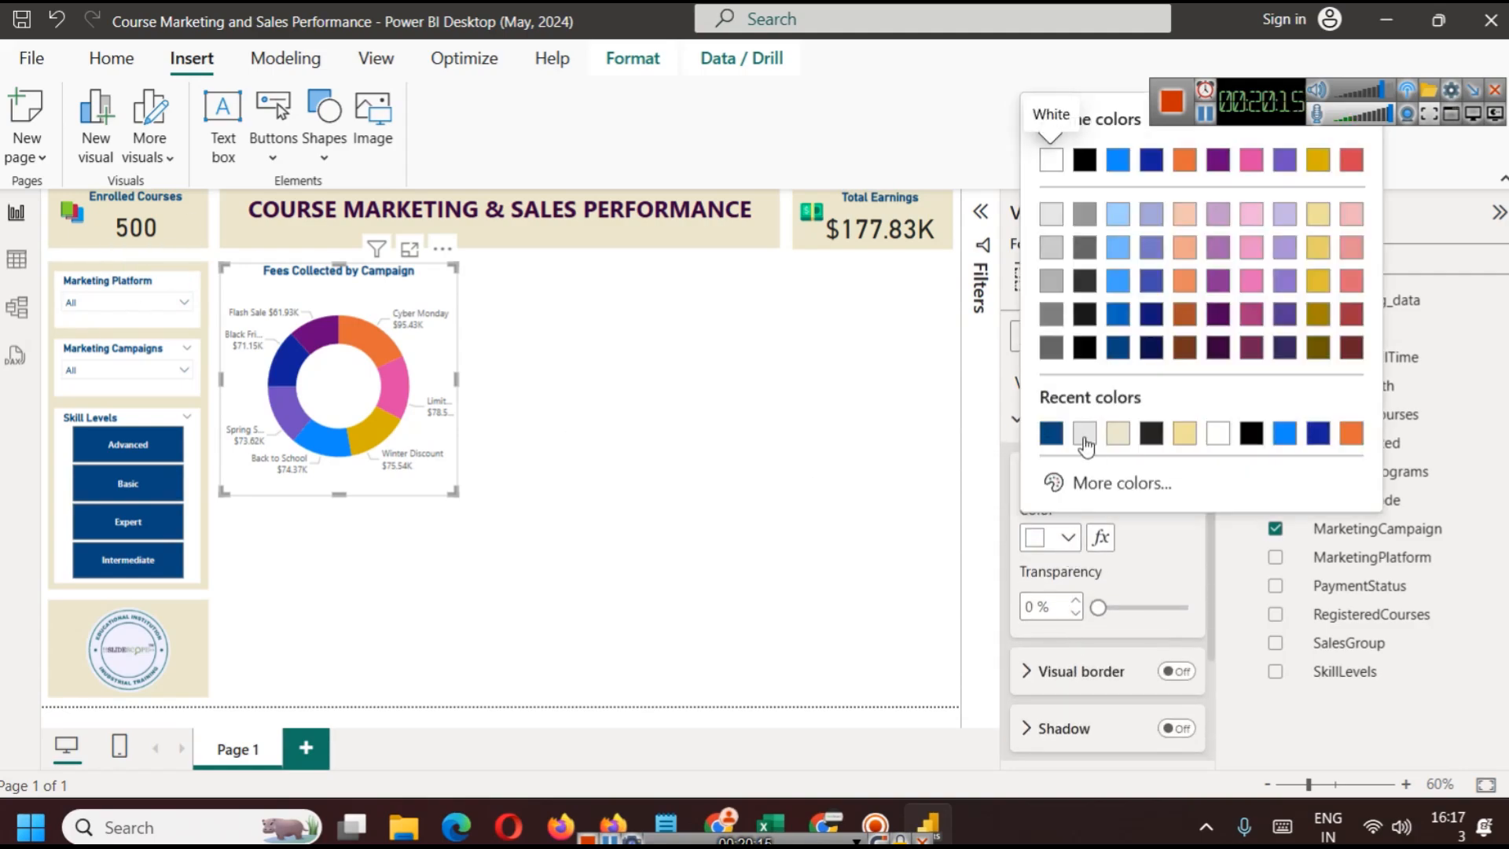
{"action": "left_click", "coordinate": [1085, 433]}
{"action": "left_click", "coordinate": [1071, 537]}
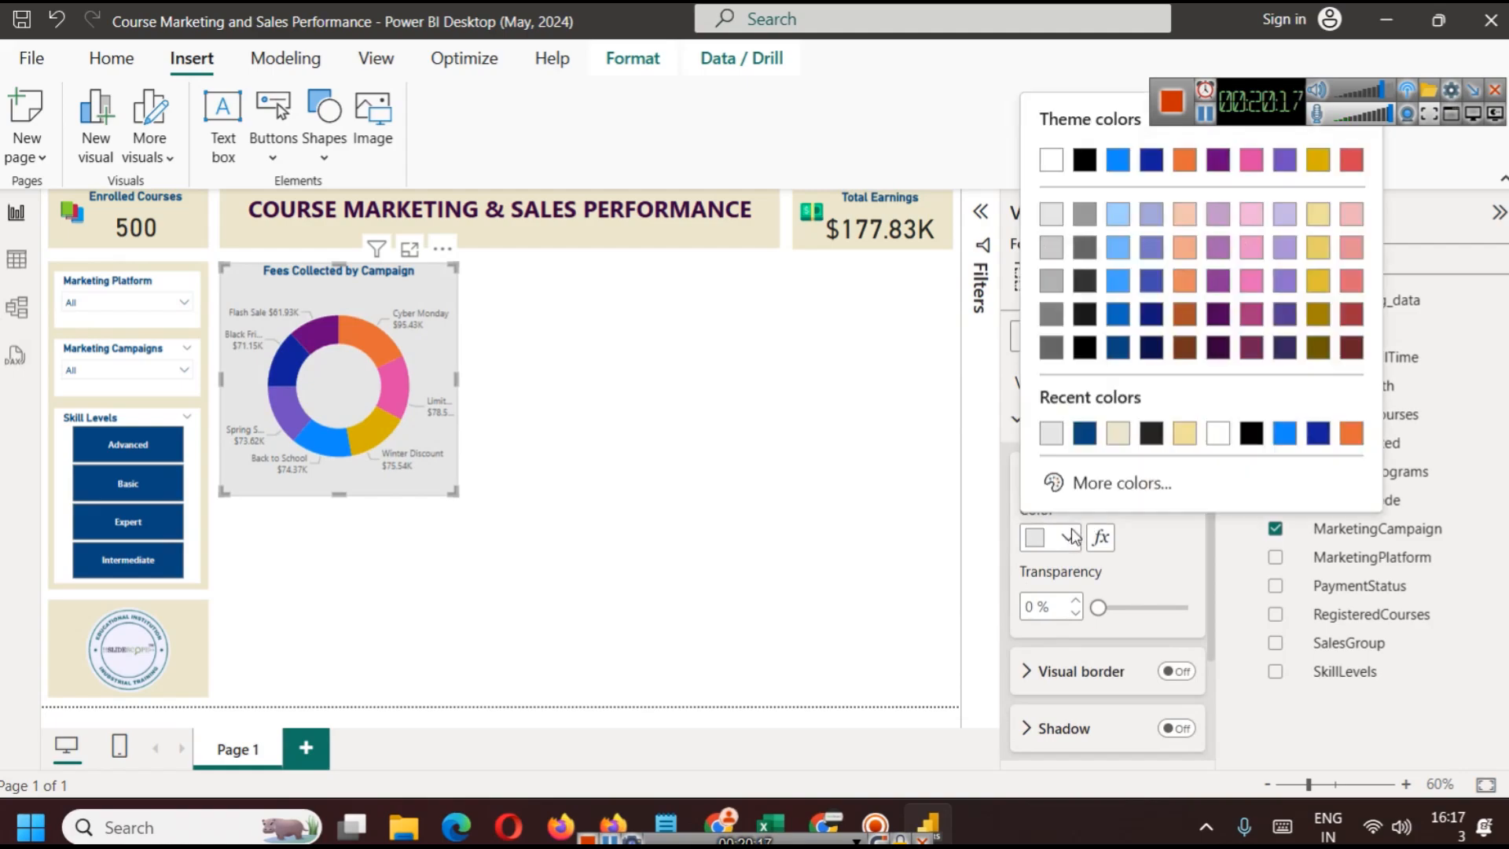
{"action": "left_click", "coordinate": [1117, 433]}
{"action": "left_click", "coordinate": [668, 478]}
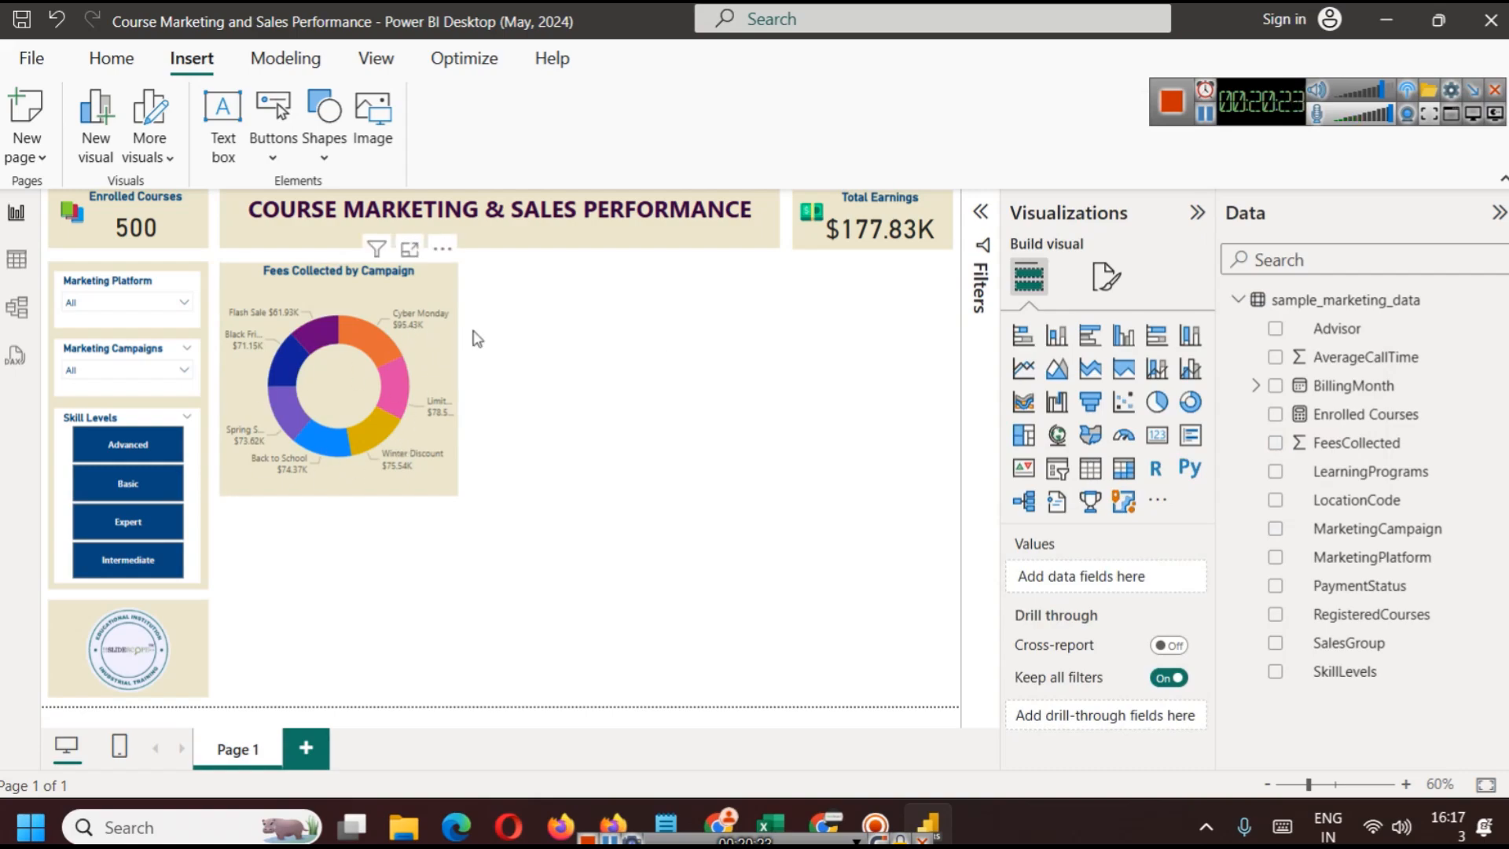
Make the donut chart's detail label values bold
{"action": "left_click", "coordinate": [438, 287]}
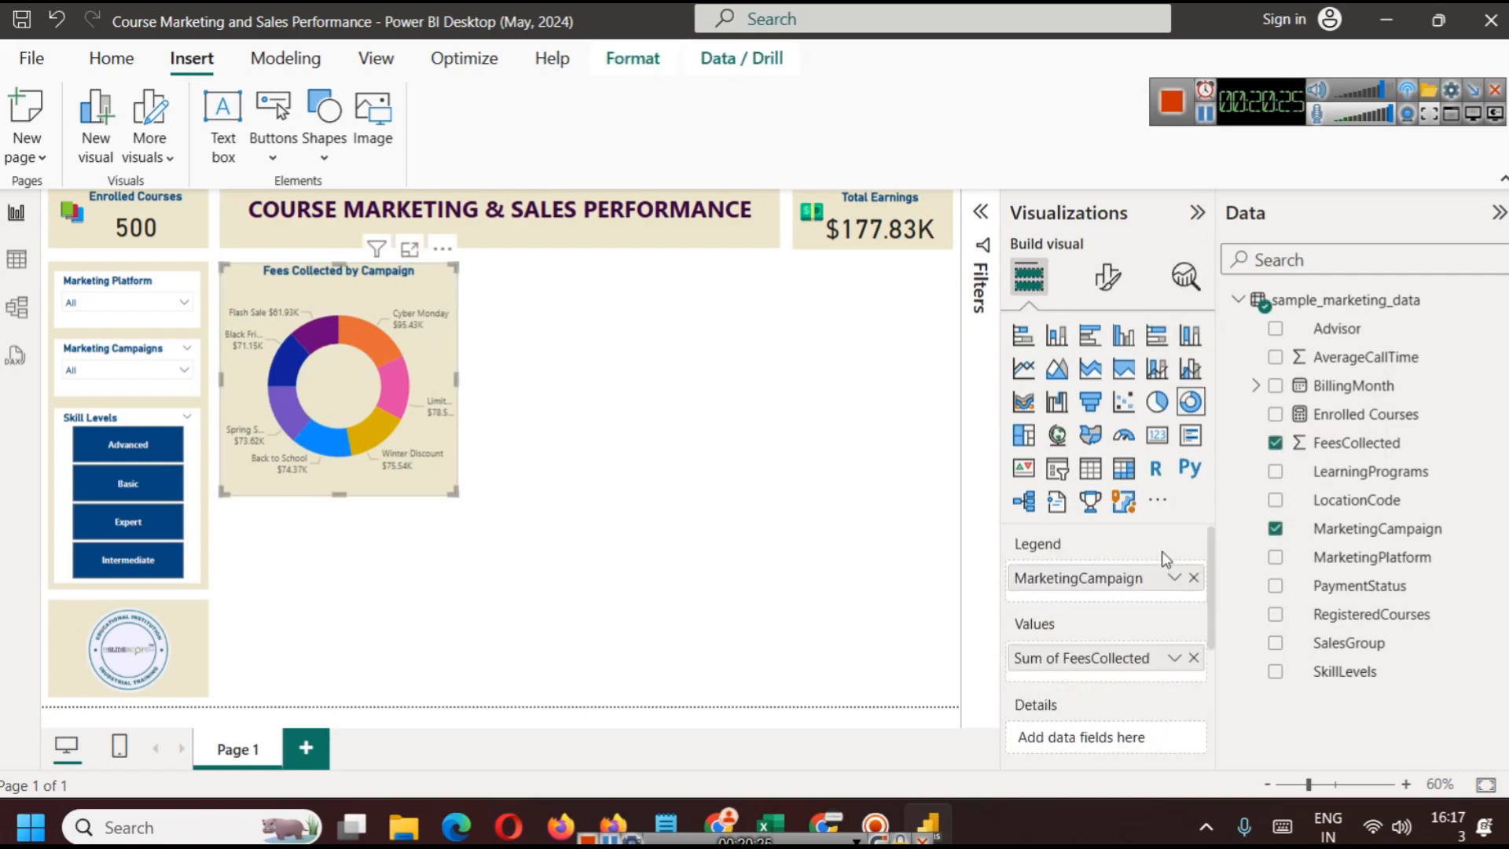
{"action": "left_click", "coordinate": [1108, 276]}
{"action": "left_click", "coordinate": [1082, 536]}
{"action": "scroll", "coordinate": [1078, 663], "scroll_direction": "down", "scroll_amount": 2}
{"action": "left_click", "coordinate": [1080, 672]}
{"action": "scroll", "coordinate": [1069, 613], "scroll_direction": "down", "scroll_amount": 3}
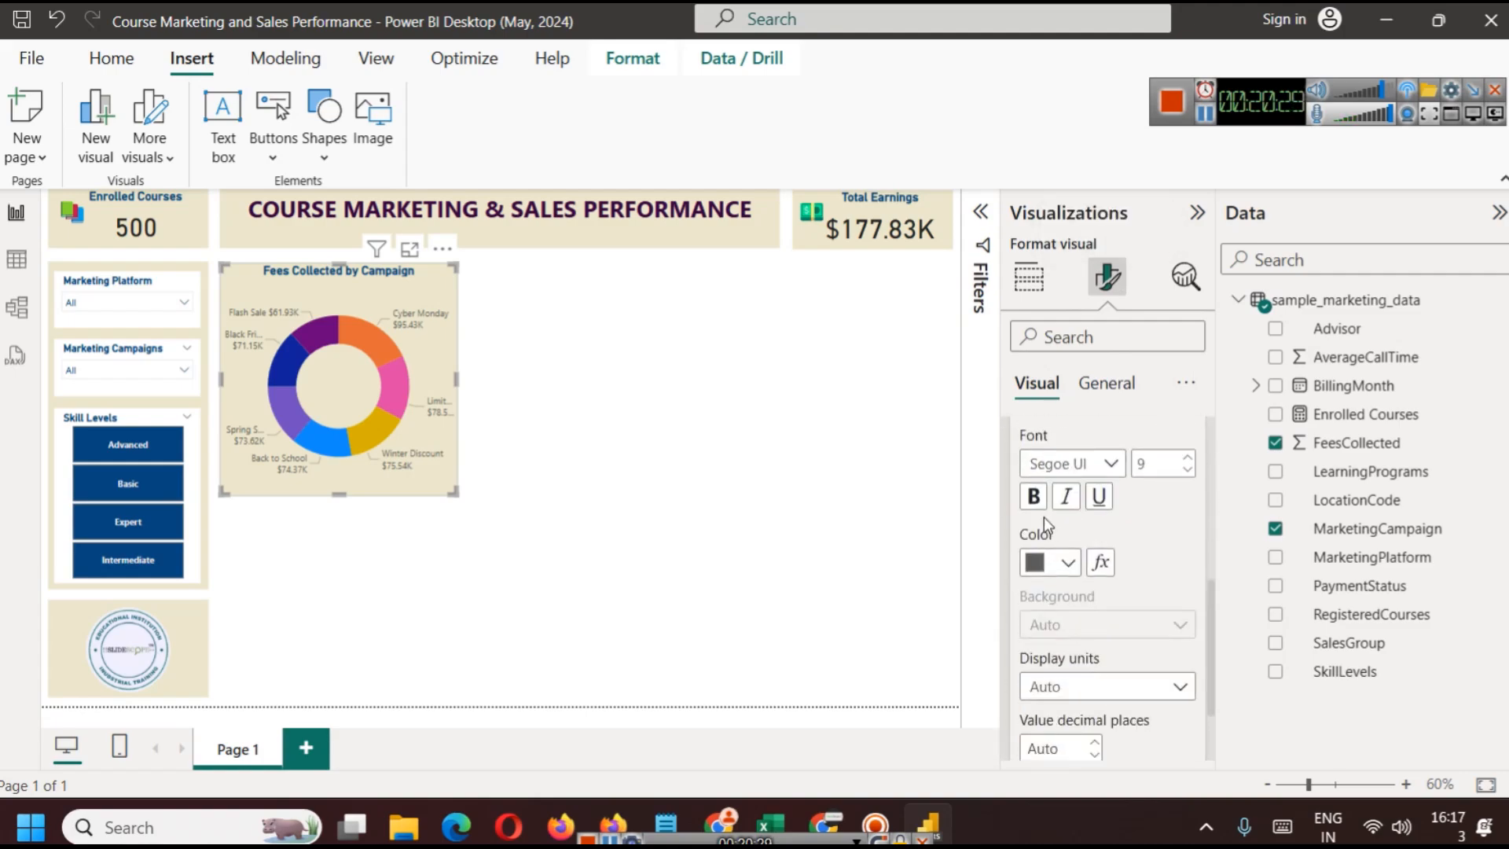
{"action": "left_click", "coordinate": [1033, 496]}
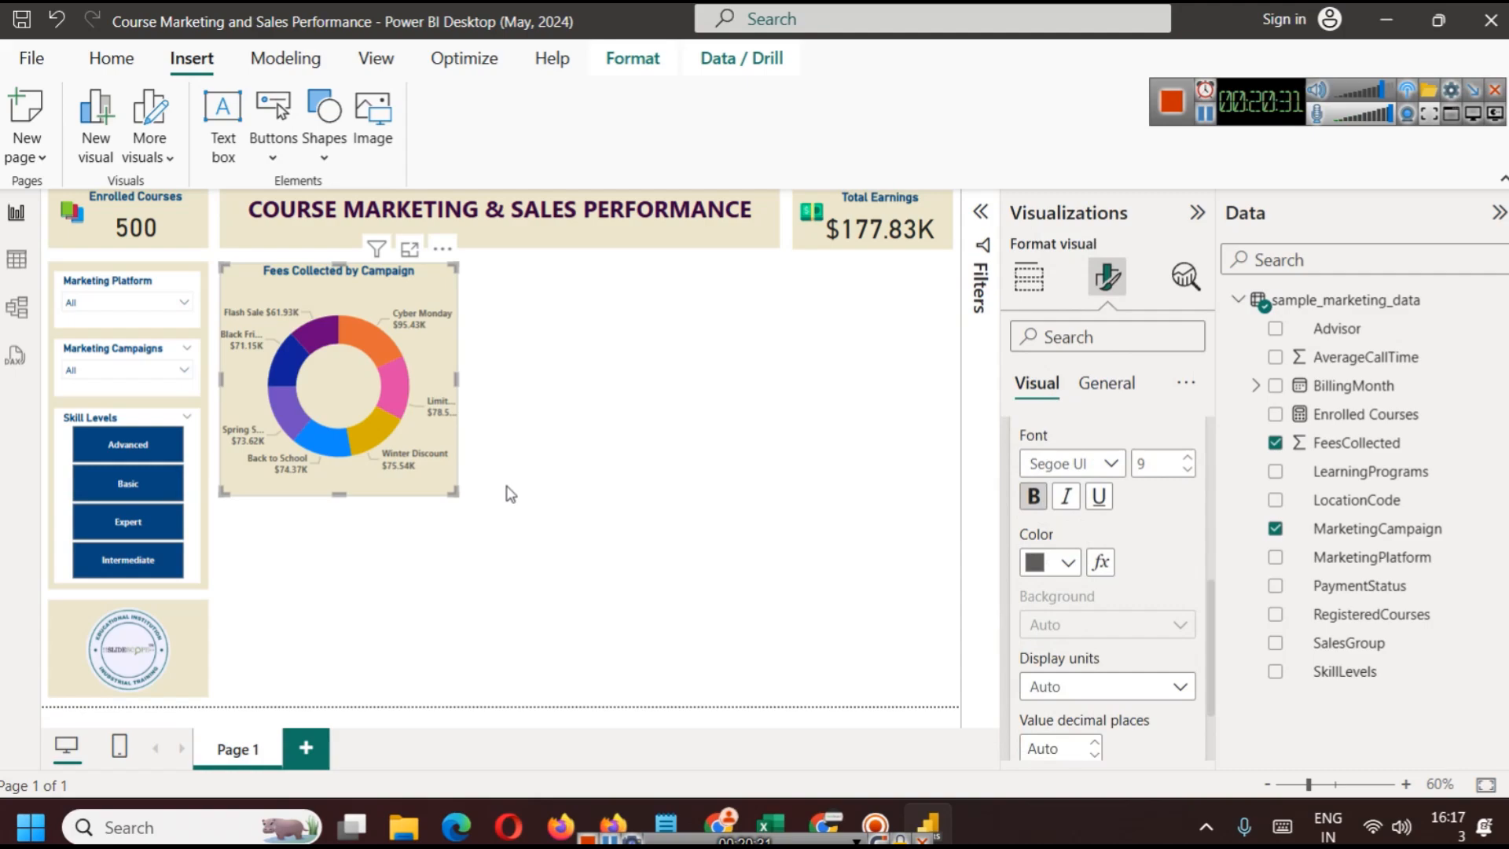
{"action": "left_click", "coordinate": [847, 444]}
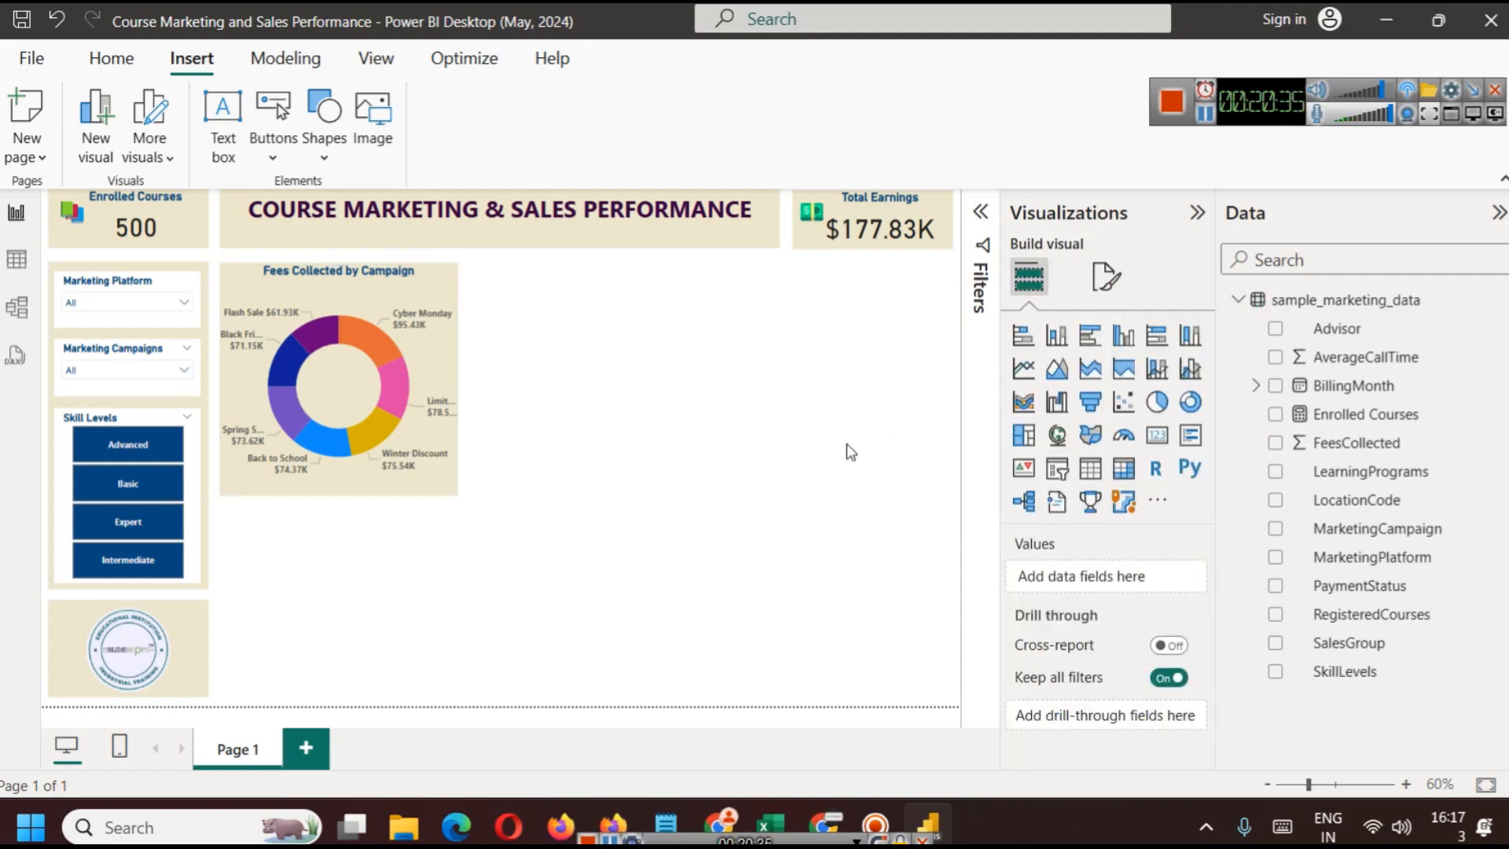
Duplicate the donut chart and place the copy directly beside the original, with their upper edges aligned
{"action": "left_click", "coordinate": [440, 282]}
{"action": "key", "text": "ctrl+c"}
{"action": "key", "text": "ctrl+v"}
{"action": "left_click_drag", "start_coordinate": [440, 281], "coordinate": [685, 286]}
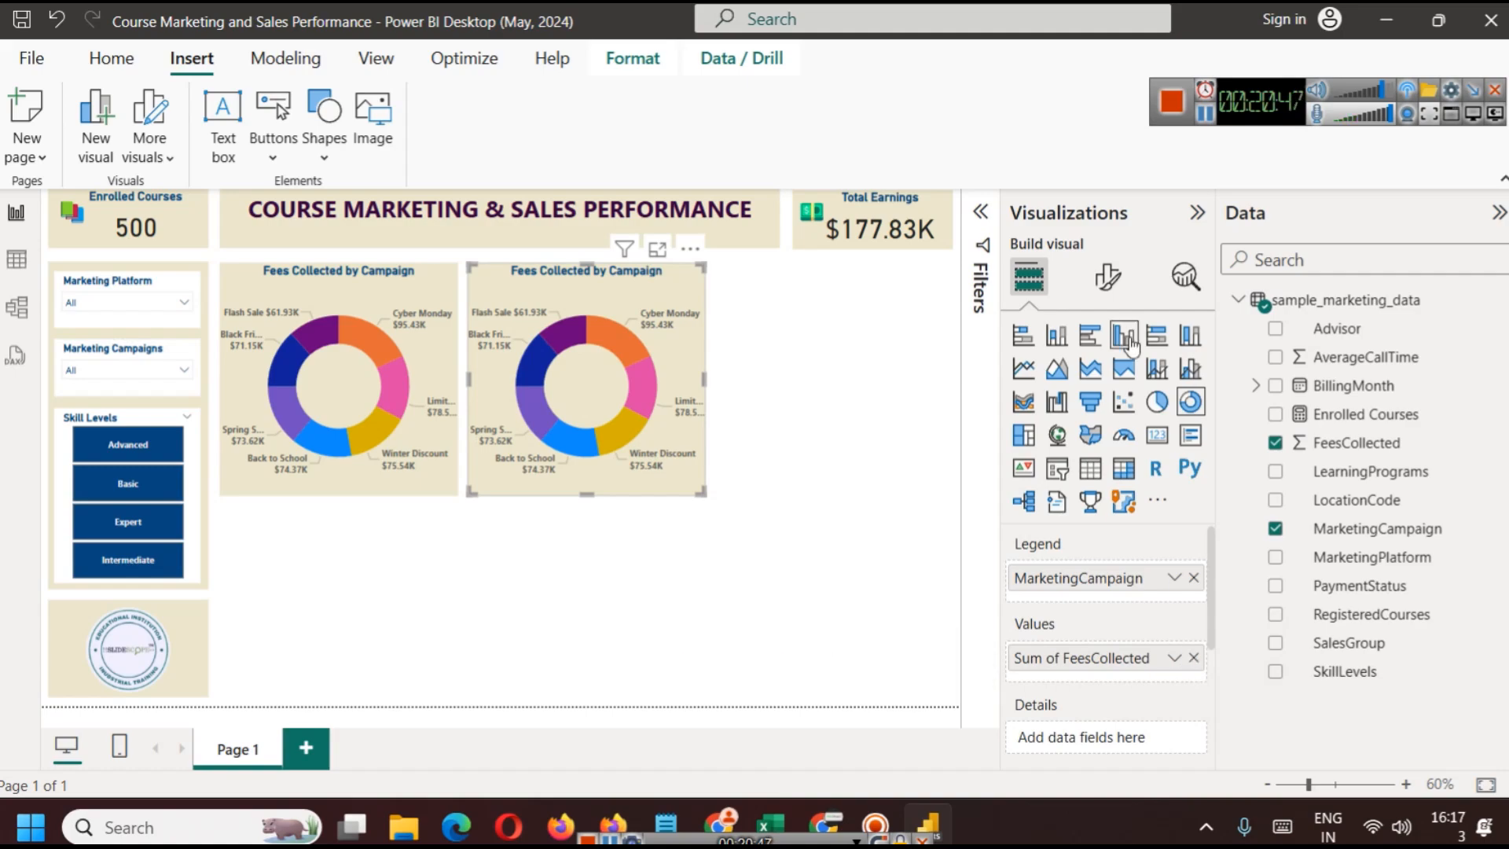
Convert the copied chart to a pie chart and replace its MarketingCampaign legend field with MarketingPlatform
{"action": "left_click", "coordinate": [1157, 401]}
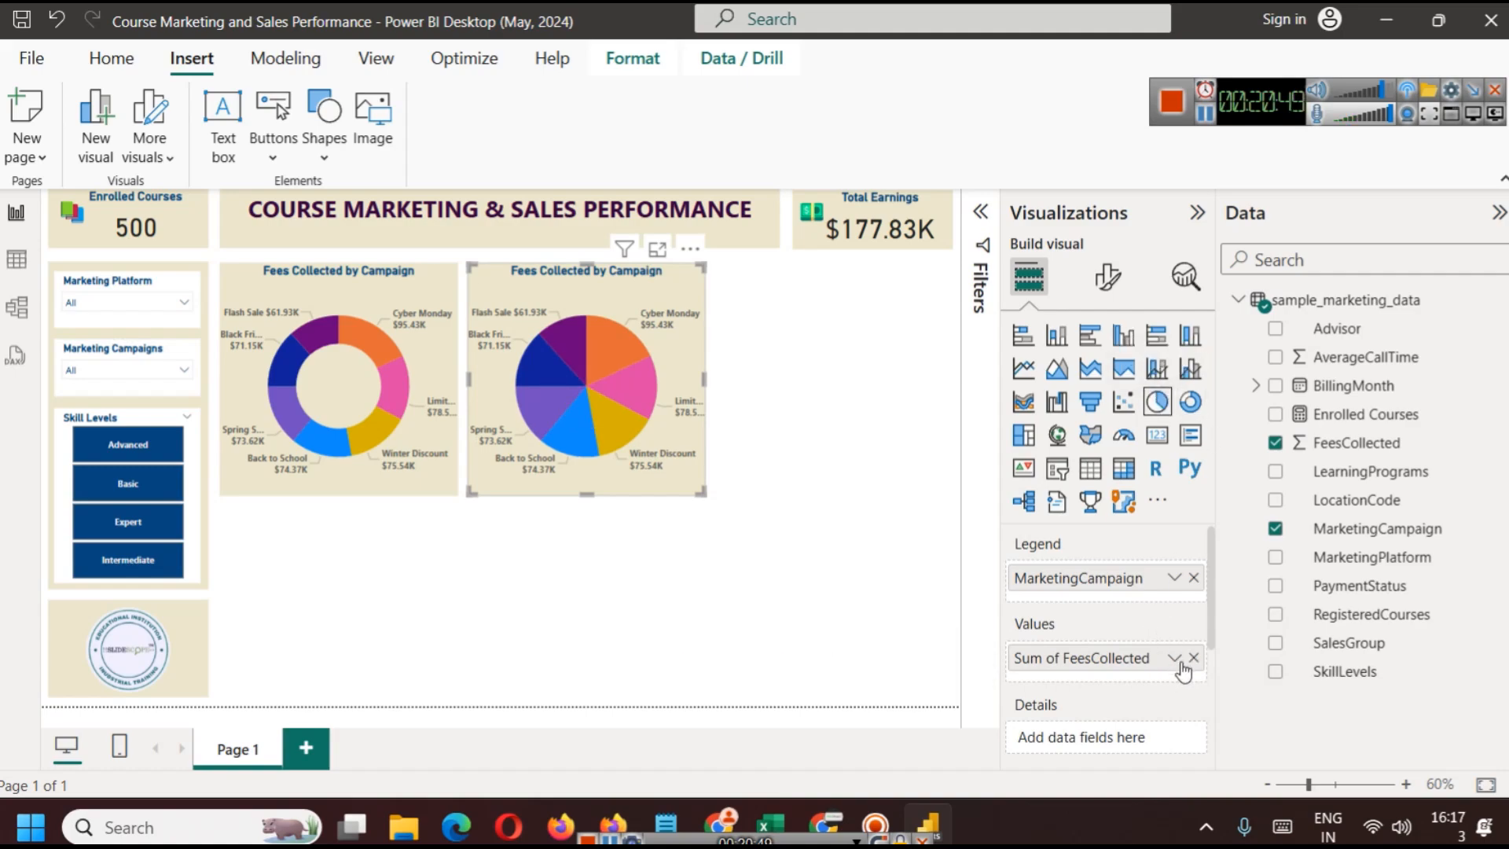
{"action": "left_click", "coordinate": [1193, 577]}
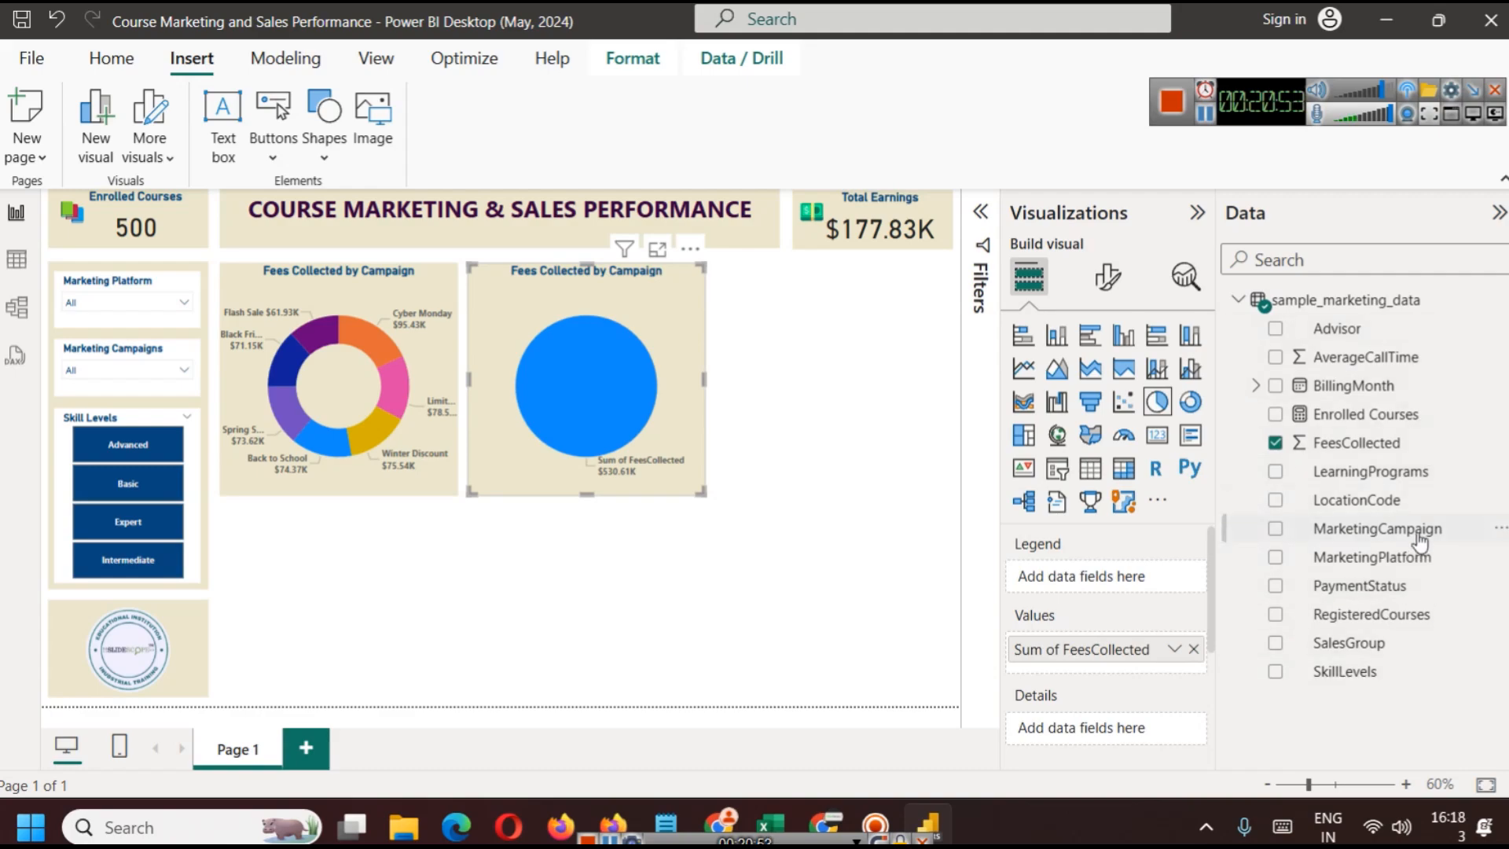
{"action": "left_click_drag", "start_coordinate": [1402, 560], "coordinate": [551, 544]}
{"action": "left_click", "coordinate": [444, 551]}
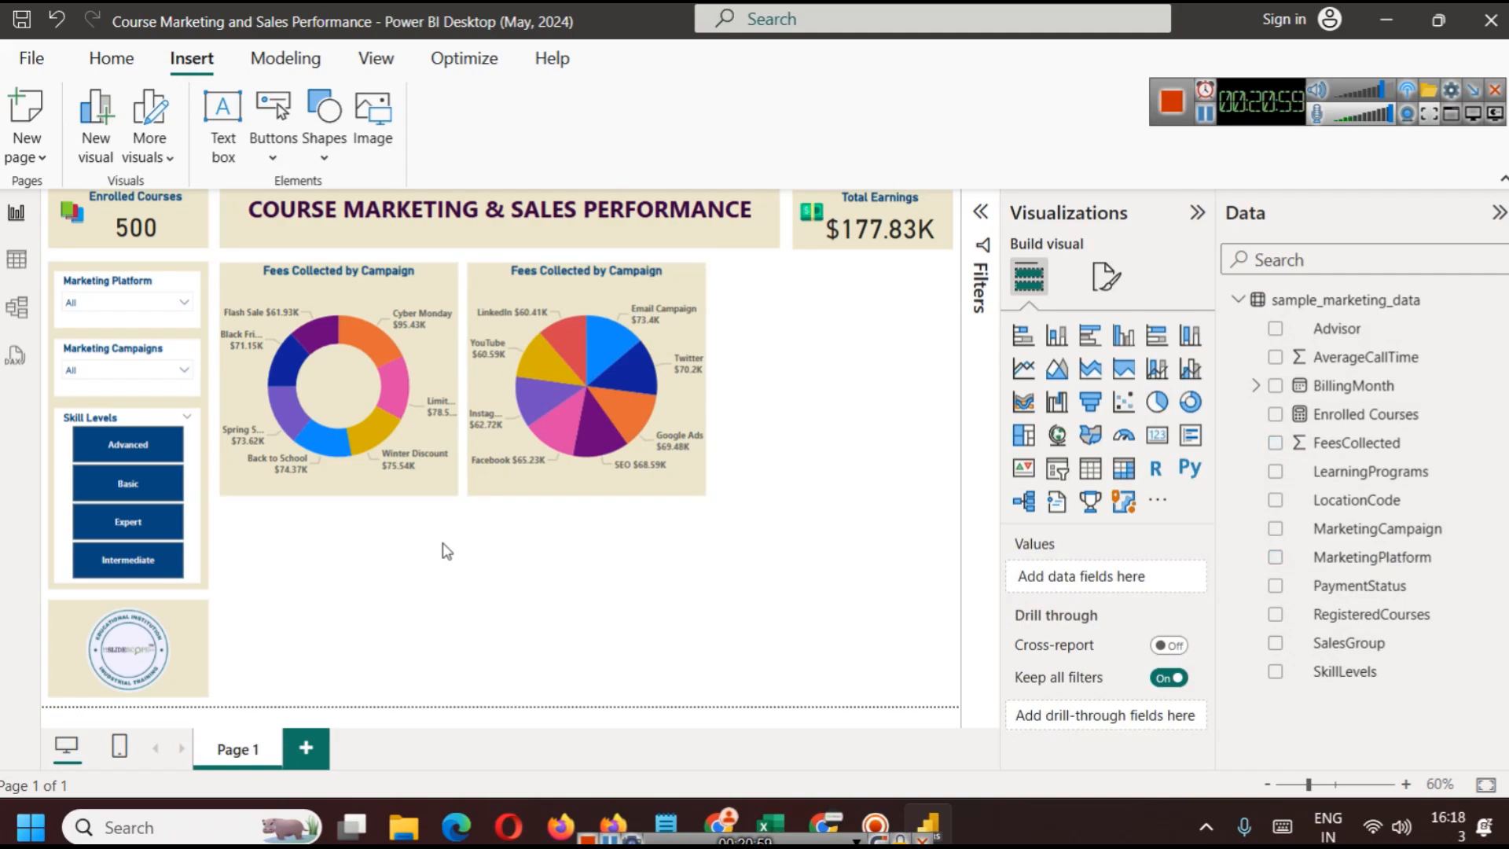
Duplicate the books icon text box from the Enrolled Courses card and place the copy in the donut chart's centre
{"action": "mouse_move", "coordinate": [368, 345]}
{"action": "left_click", "coordinate": [62, 217]}
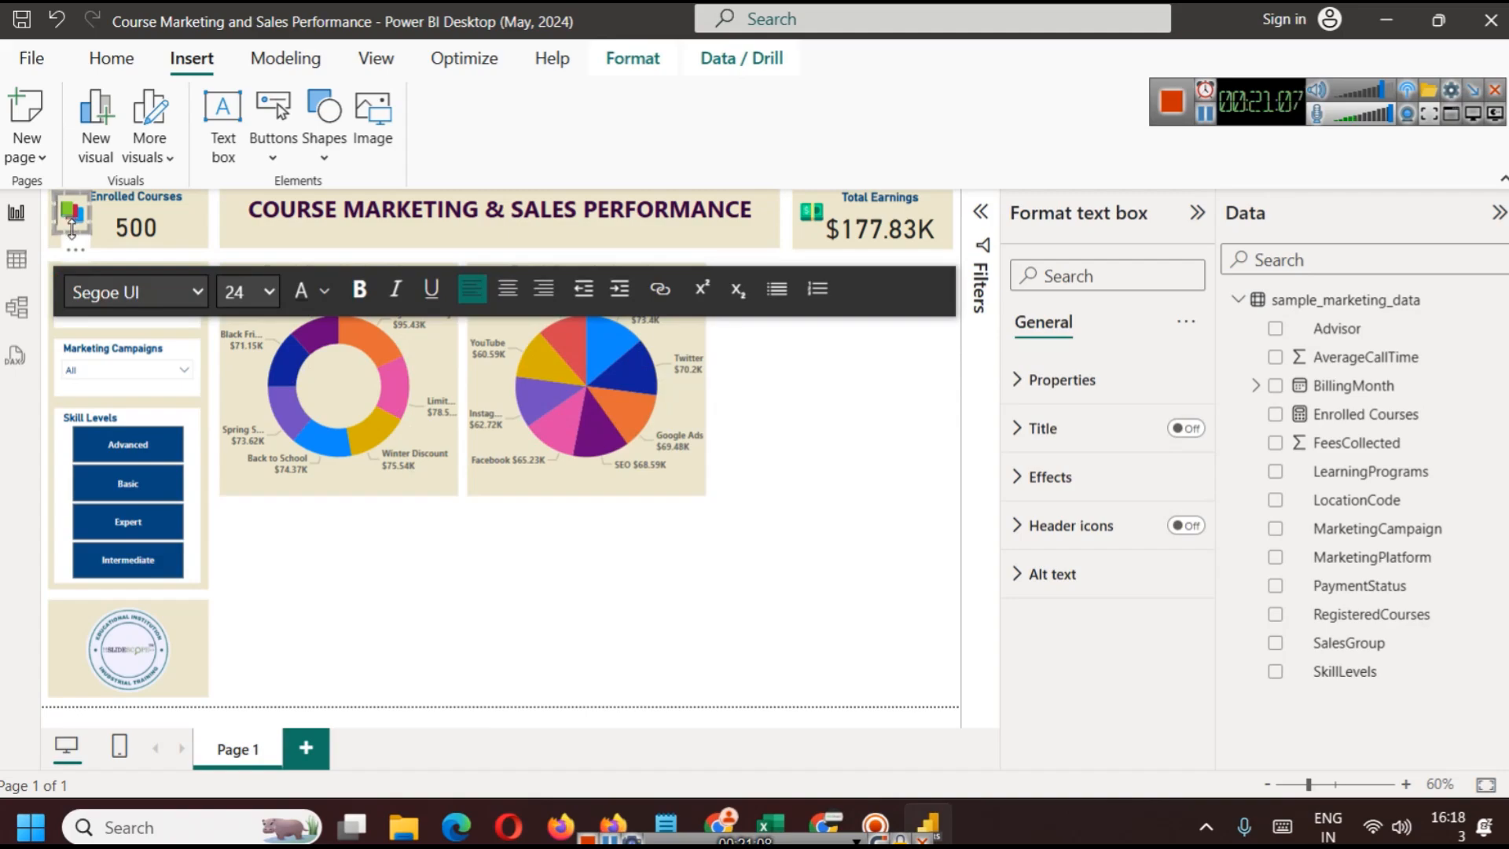
{"action": "left_click", "coordinate": [66, 234]}
{"action": "left_click_drag", "start_coordinate": [67, 236], "coordinate": [337, 407]}
{"action": "left_click", "coordinate": [672, 632]}
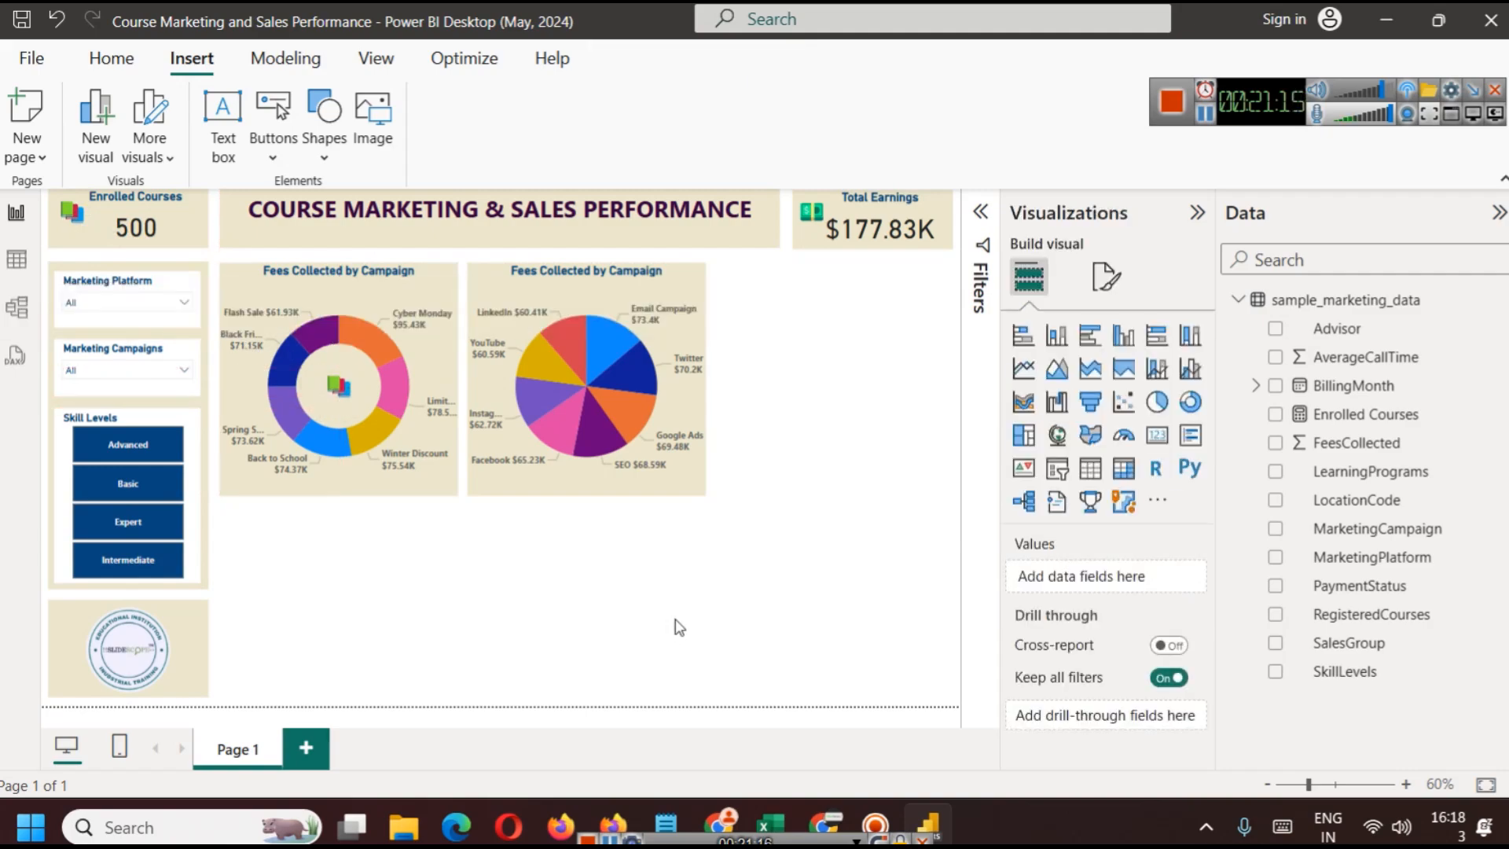
Switch to the Money bag text file in Notepad and copy the money bag emoji
{"action": "mouse_move", "coordinate": [668, 818]}
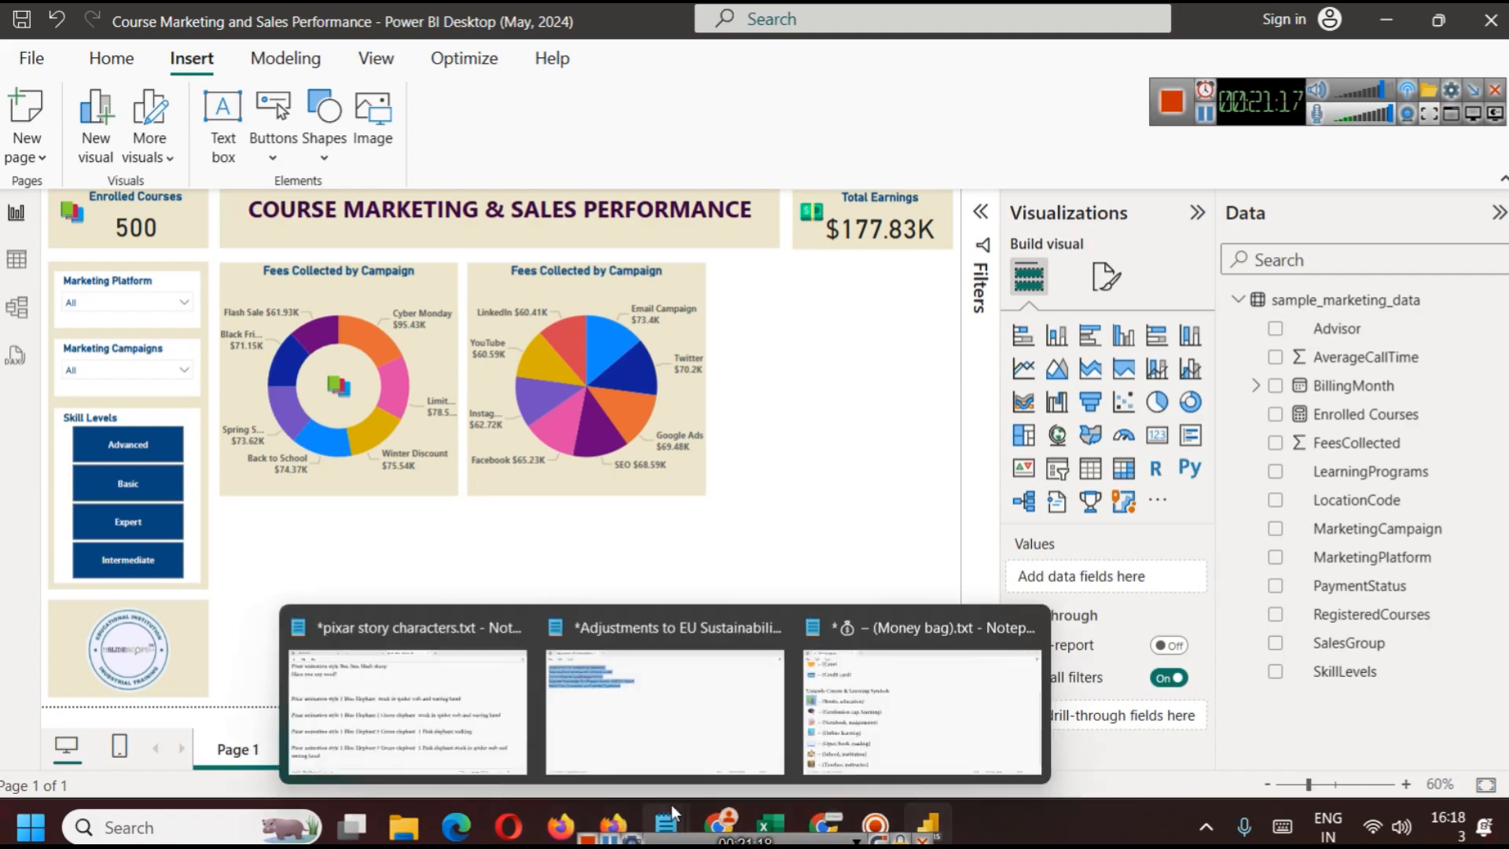
{"action": "left_click", "coordinate": [889, 696]}
{"action": "scroll", "coordinate": [195, 309], "scroll_direction": "up", "scroll_amount": 1}
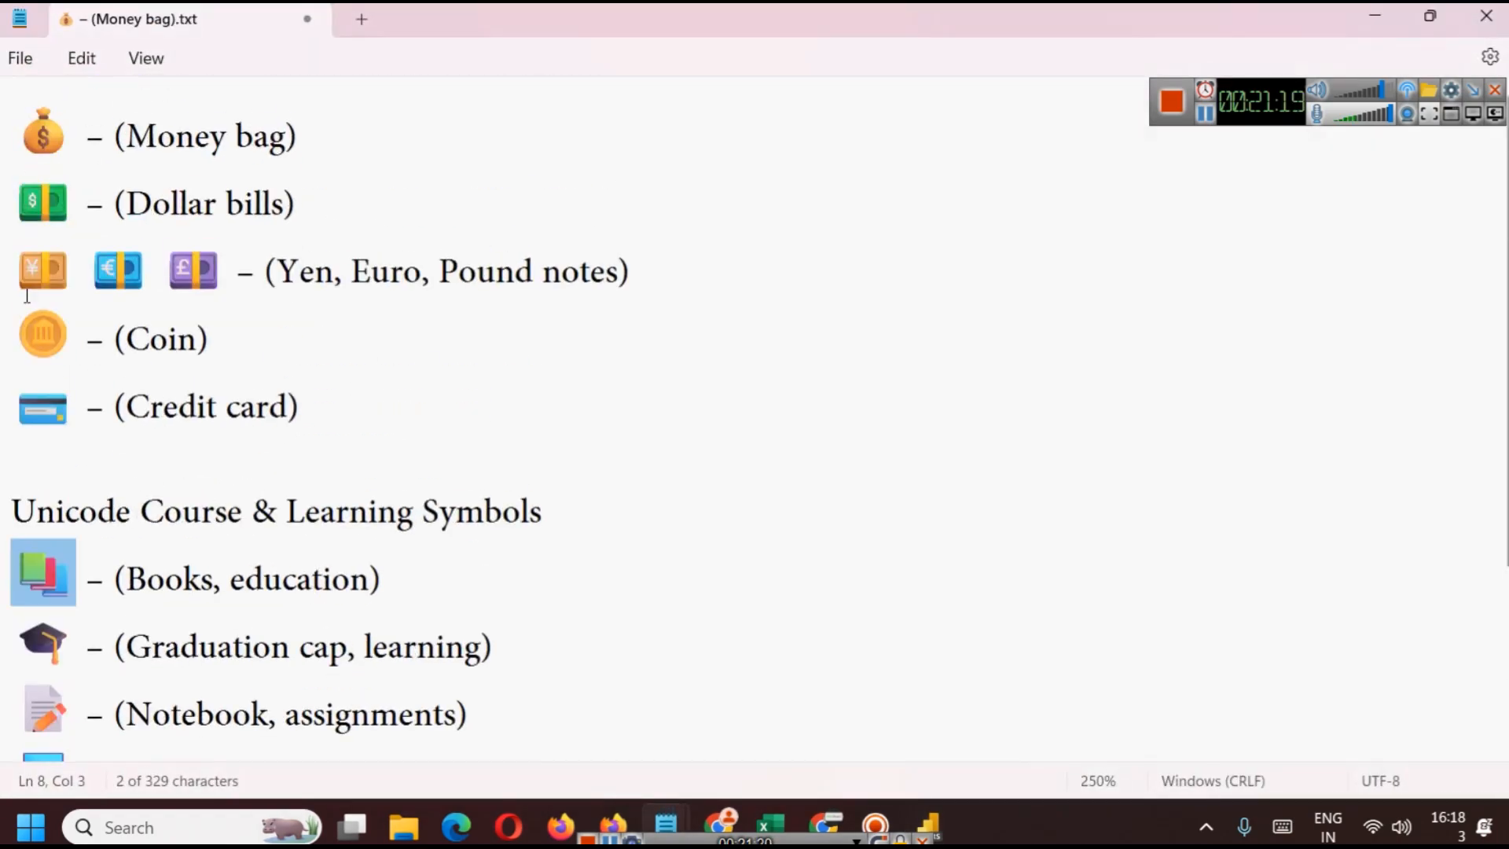
{"action": "left_click_drag", "start_coordinate": [22, 130], "coordinate": [208, 137]}
{"action": "left_click", "coordinate": [71, 154]}
{"action": "left_click_drag", "start_coordinate": [69, 149], "coordinate": [35, 134]}
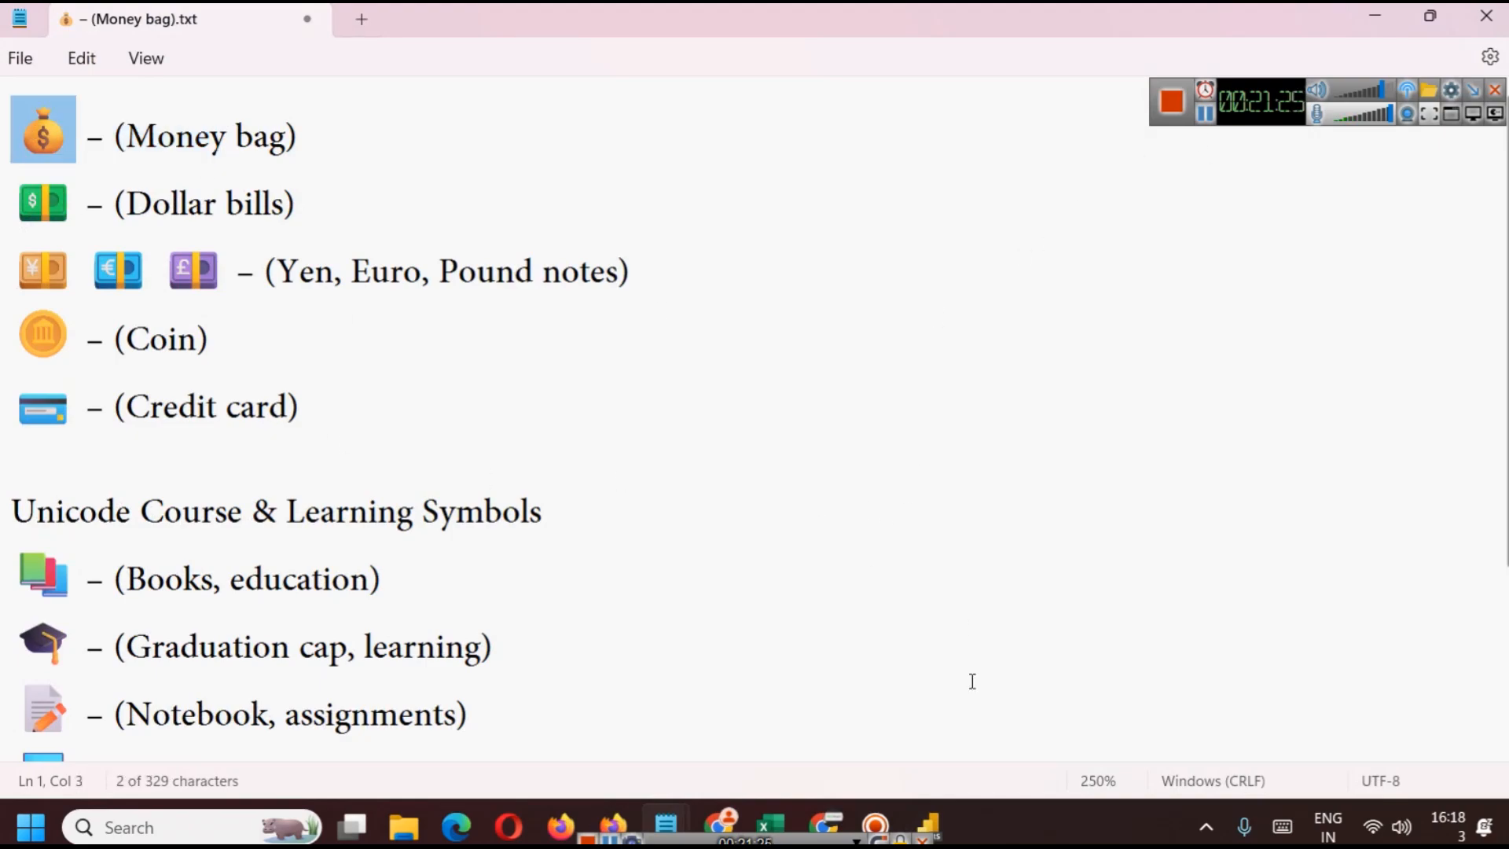
Return to Power BI and replace the books icon in the donut's centre with the money bag emoji at font size 24
{"action": "left_click", "coordinate": [929, 823]}
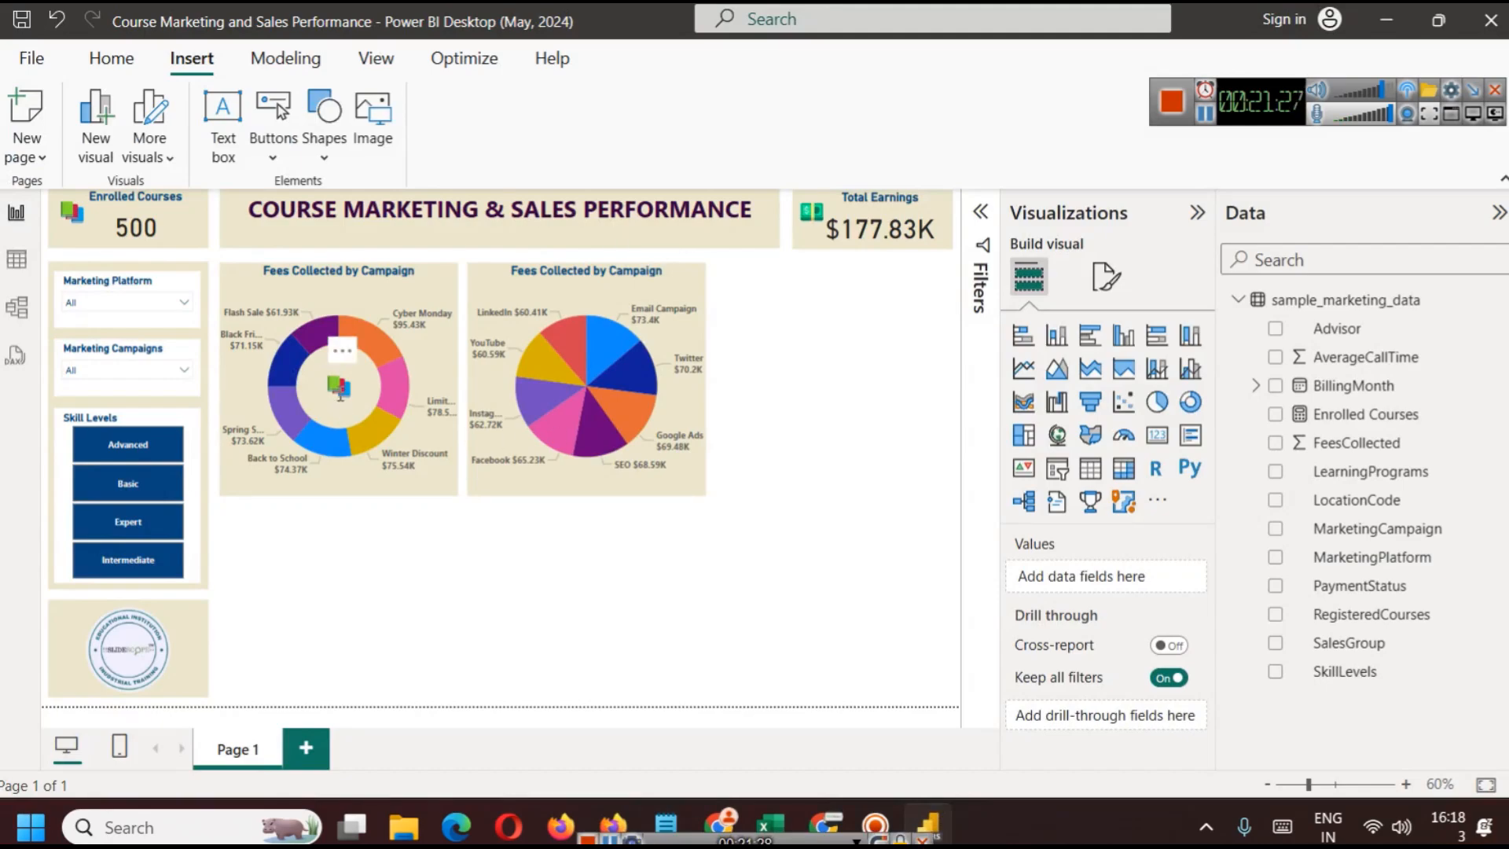
{"action": "left_click", "coordinate": [341, 393]}
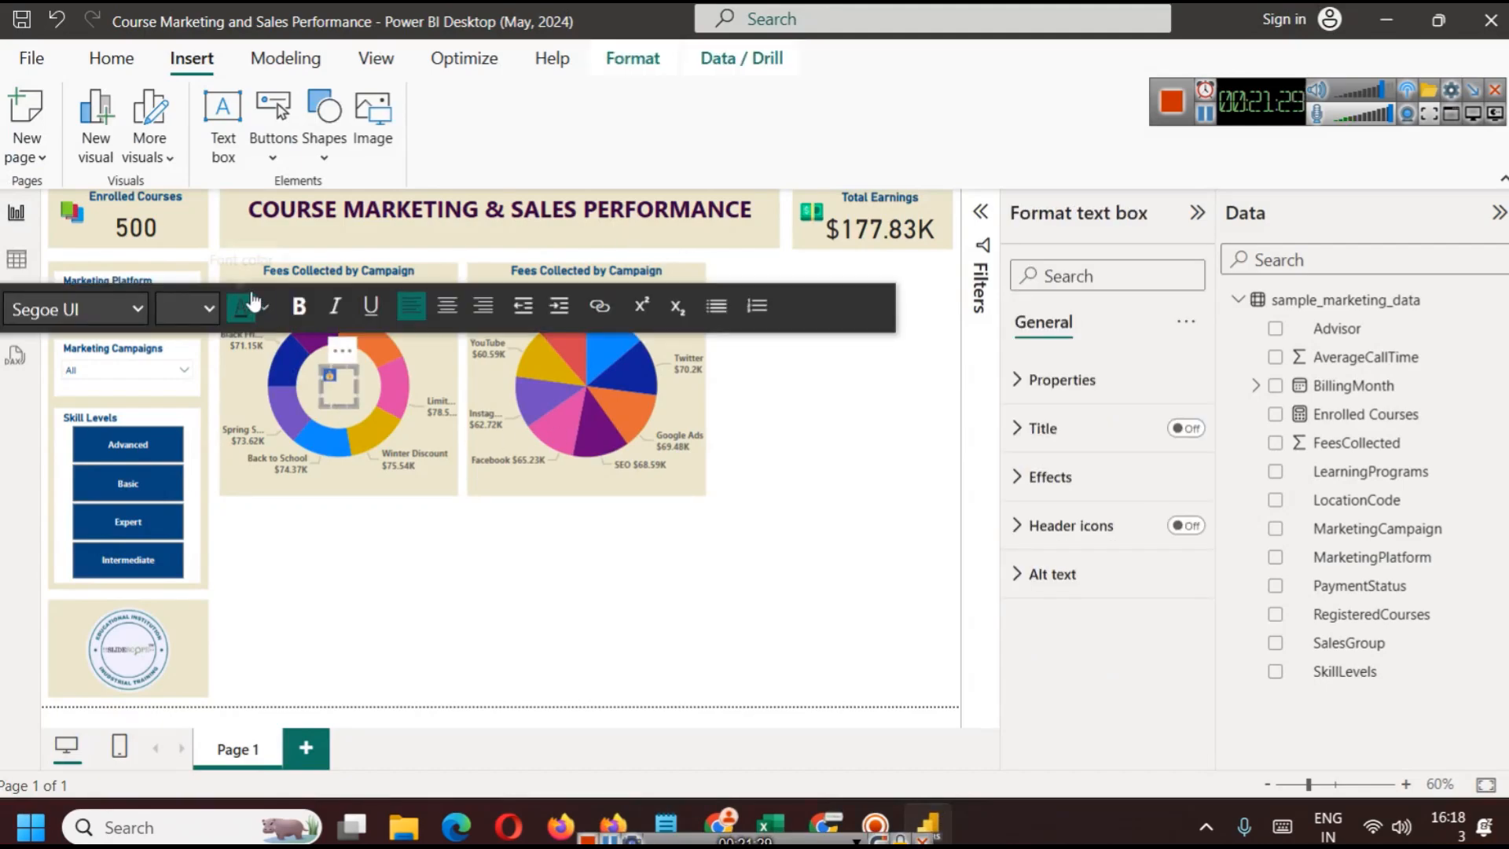
{"action": "left_click", "coordinate": [209, 309]}
{"action": "left_click", "coordinate": [164, 664]}
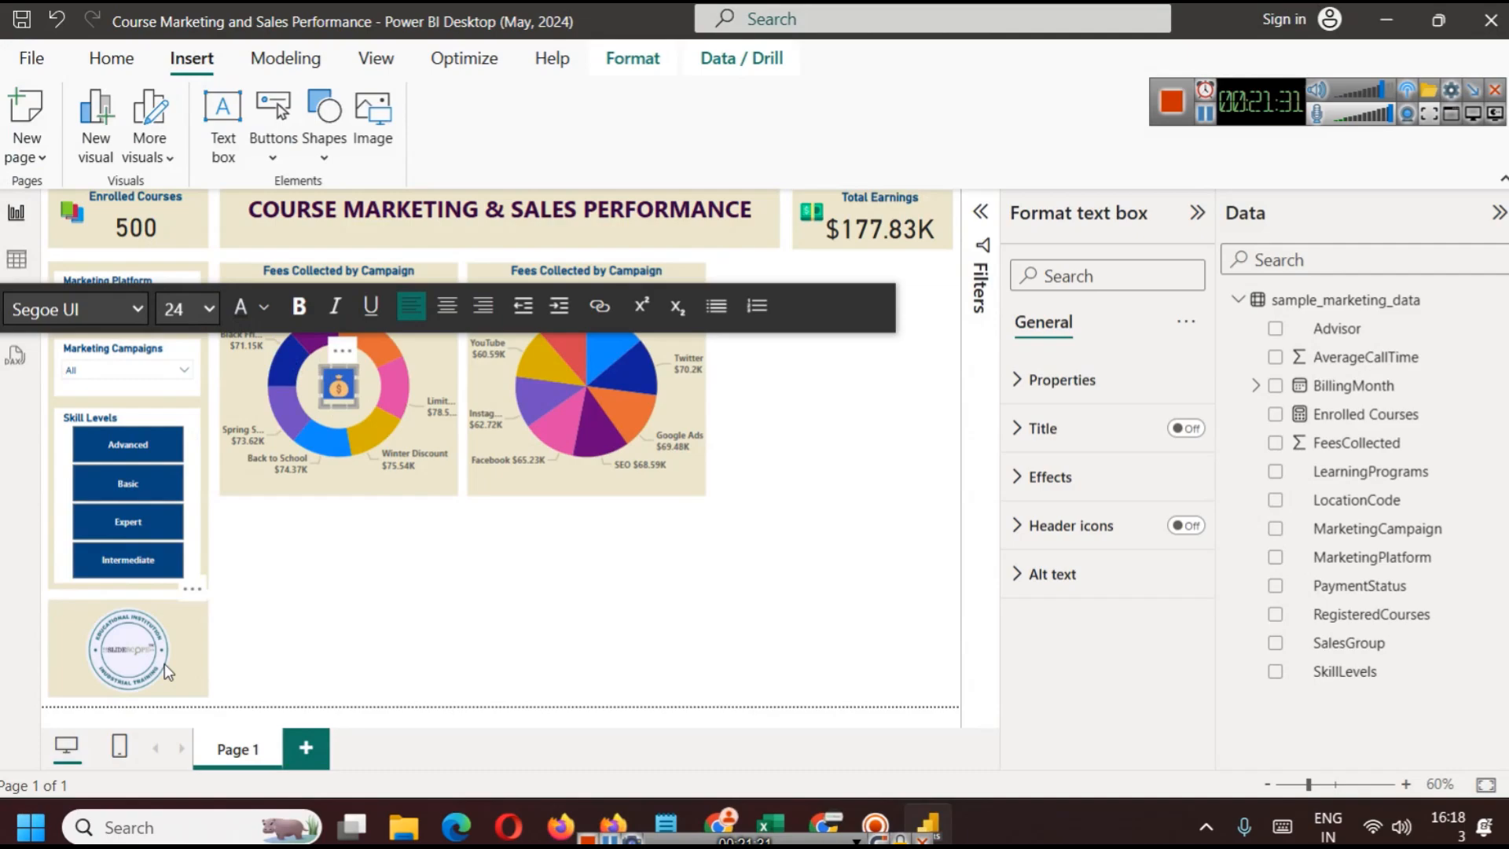
{"action": "left_click", "coordinate": [777, 558]}
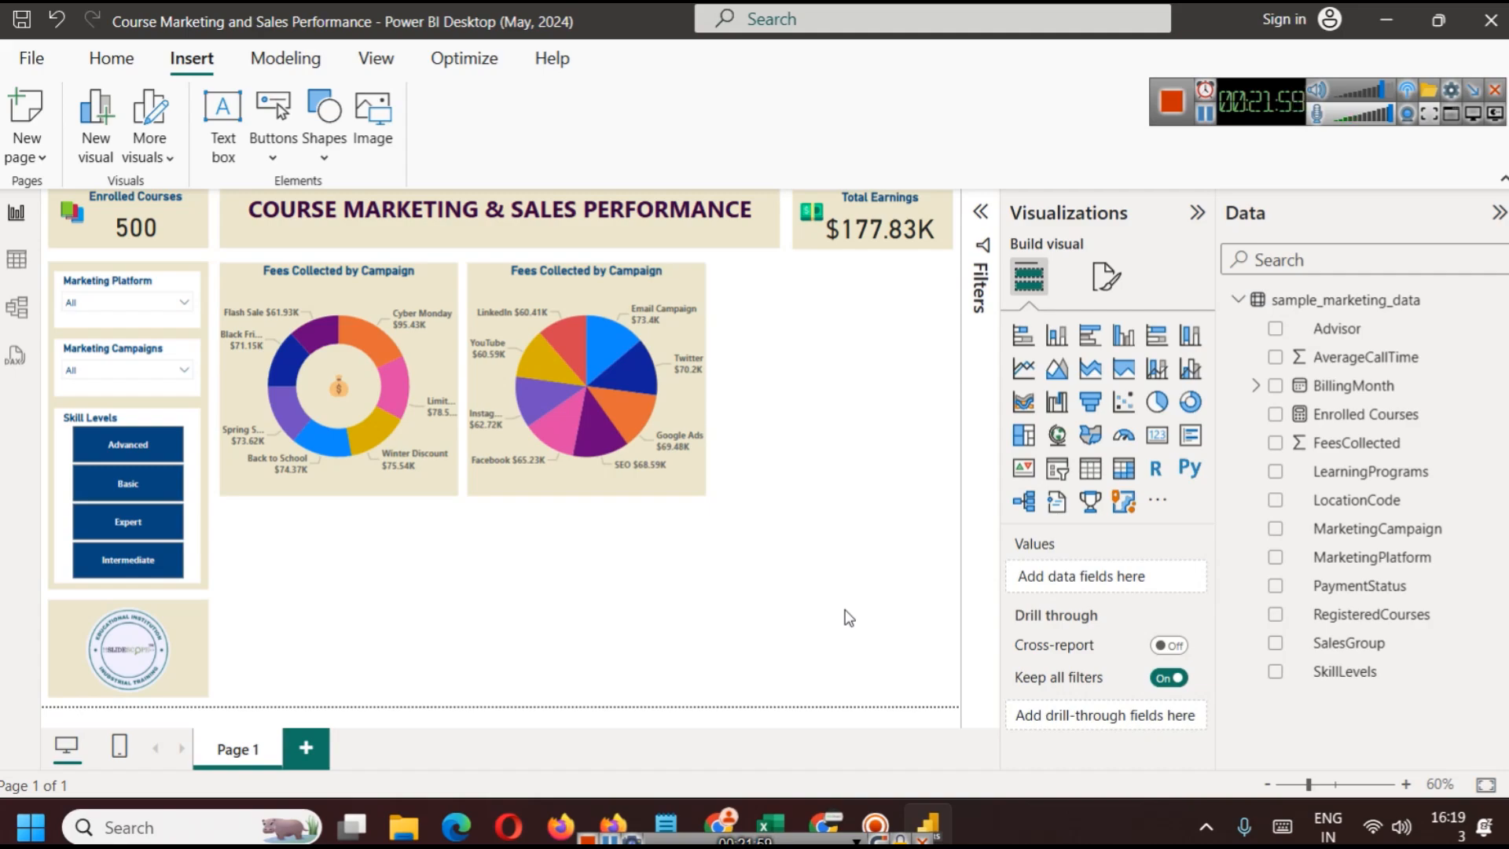
Examine the rows and columns of the sample_marketing_data table and return to the report page
{"action": "left_click", "coordinate": [16, 259]}
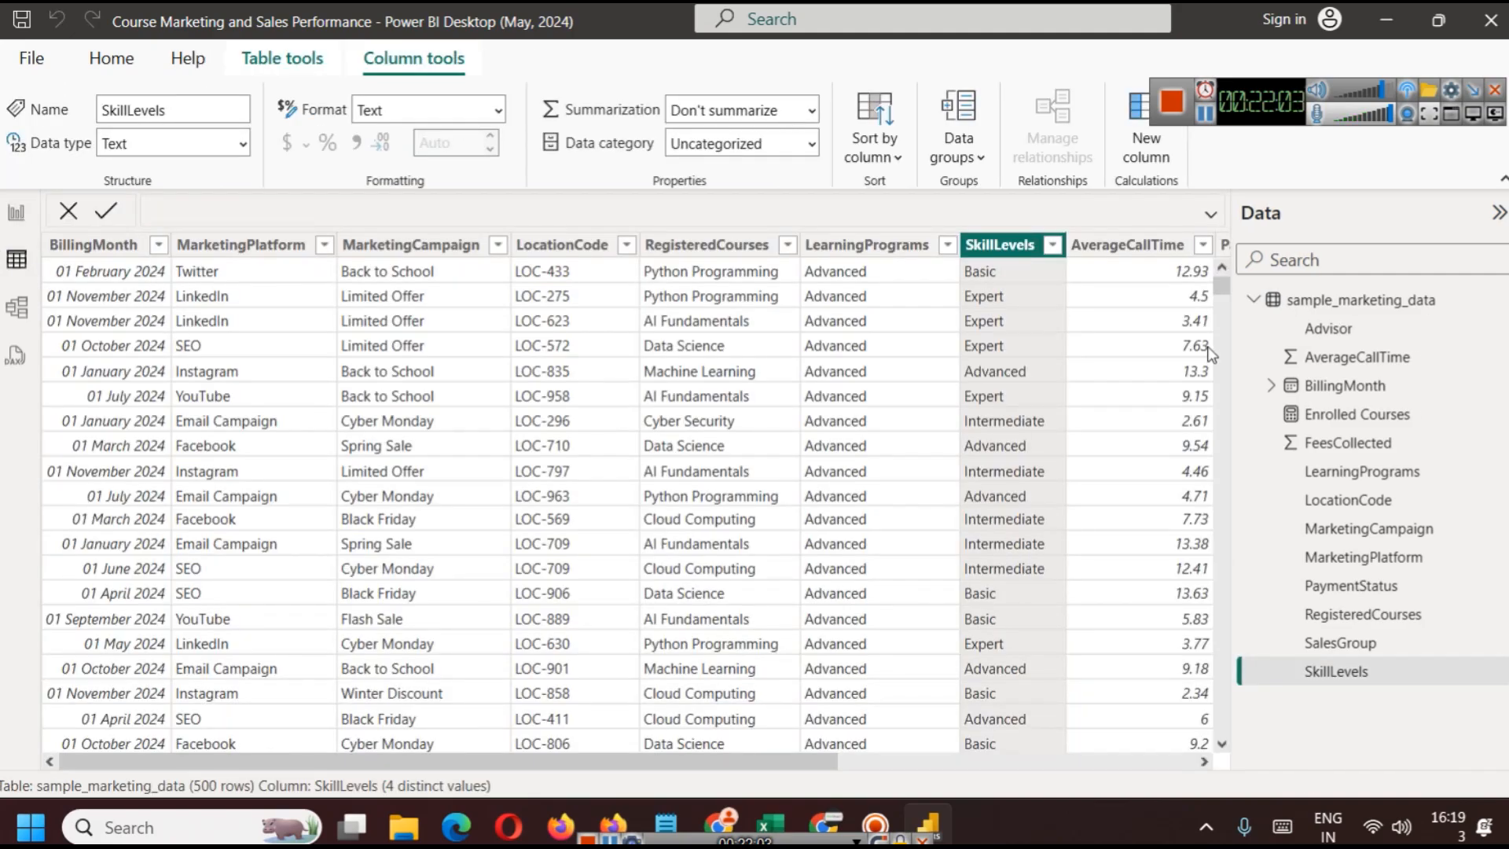
{"action": "left_click_drag", "start_coordinate": [1224, 297], "coordinate": [1217, 147]}
{"action": "left_click", "coordinate": [13, 209]}
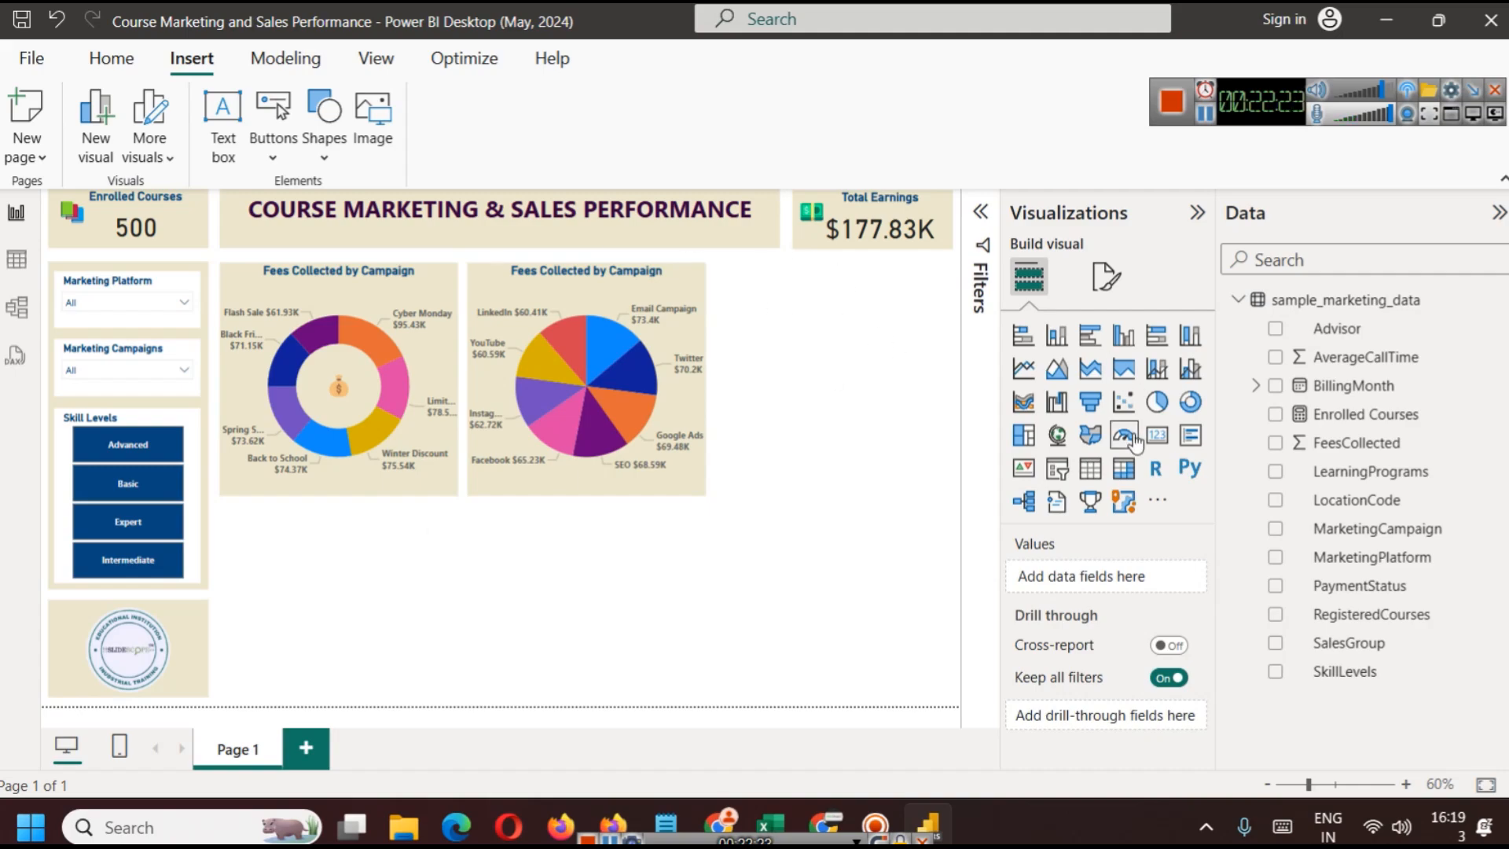
Add a line chart beside the marketing platform pie chart and stretch its height to match the pie chart
{"action": "left_click", "coordinate": [1023, 367]}
{"action": "left_click_drag", "start_coordinate": [336, 601], "coordinate": [873, 385]}
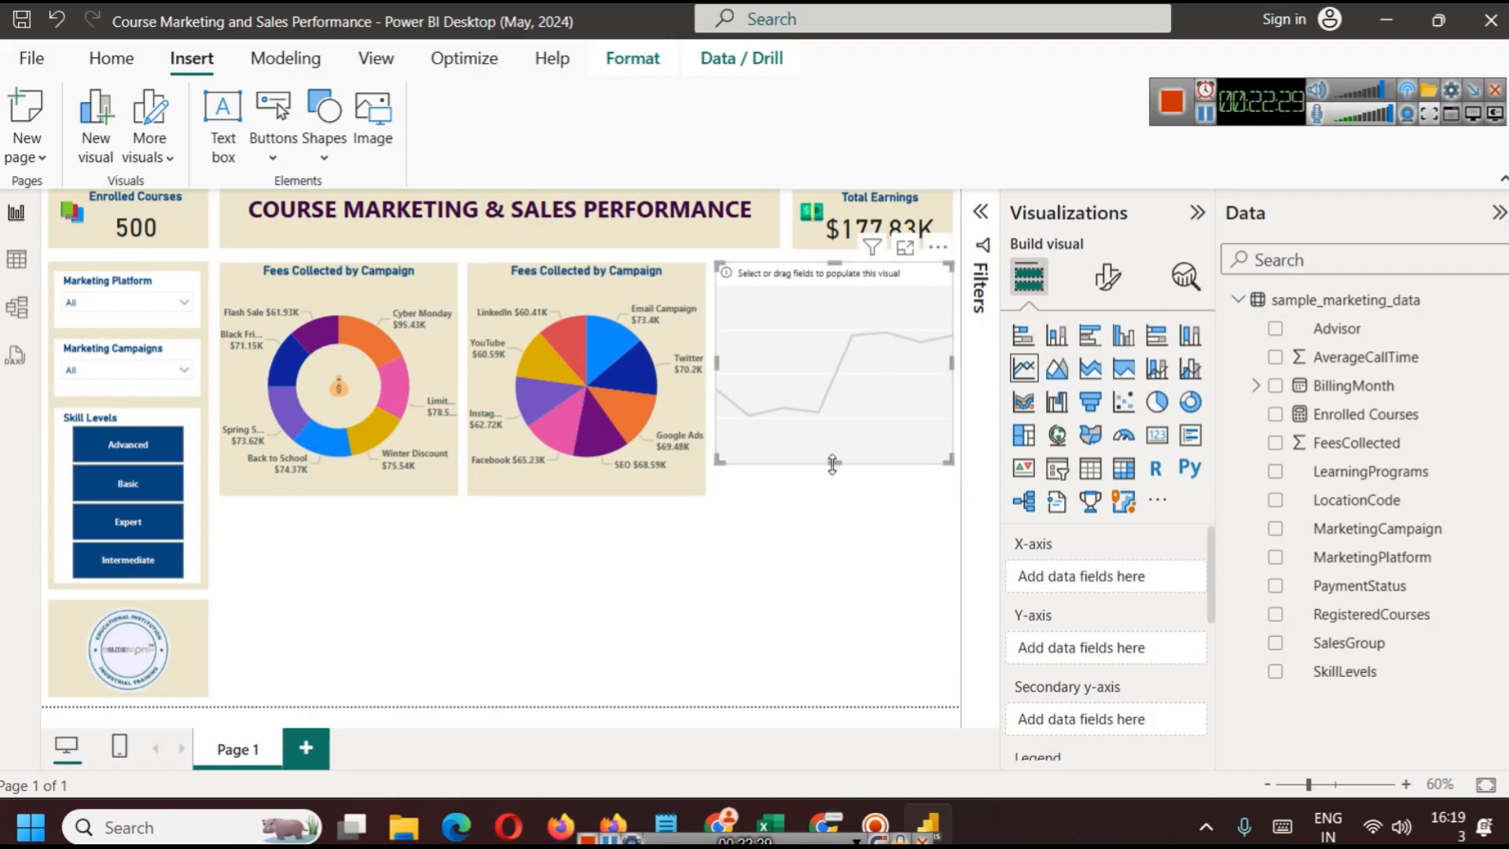
{"action": "left_click_drag", "start_coordinate": [834, 462], "coordinate": [835, 489]}
{"action": "left_click", "coordinate": [792, 587]}
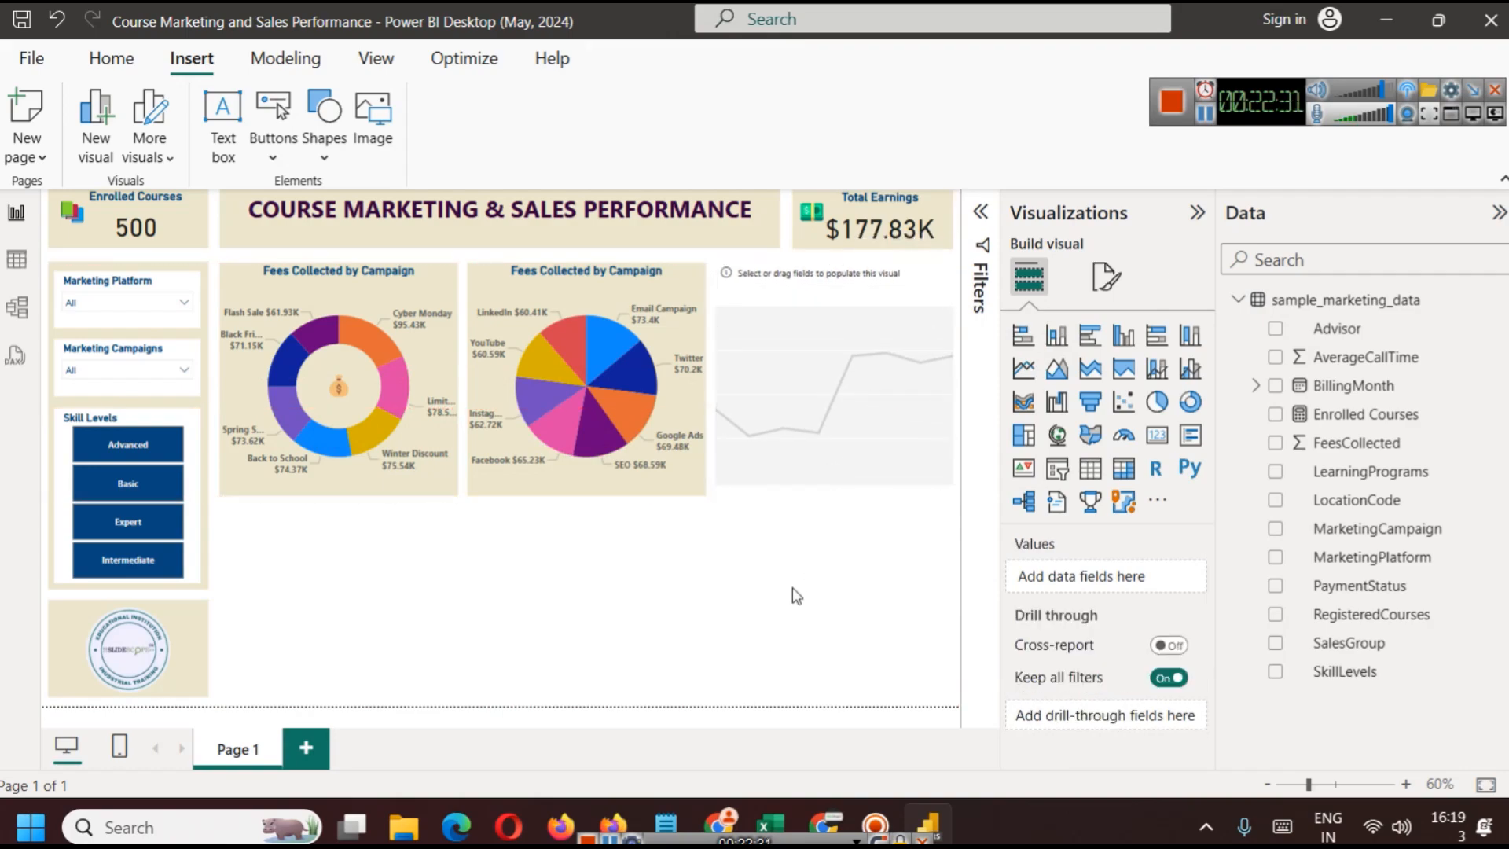
{"action": "left_click", "coordinate": [684, 284]}
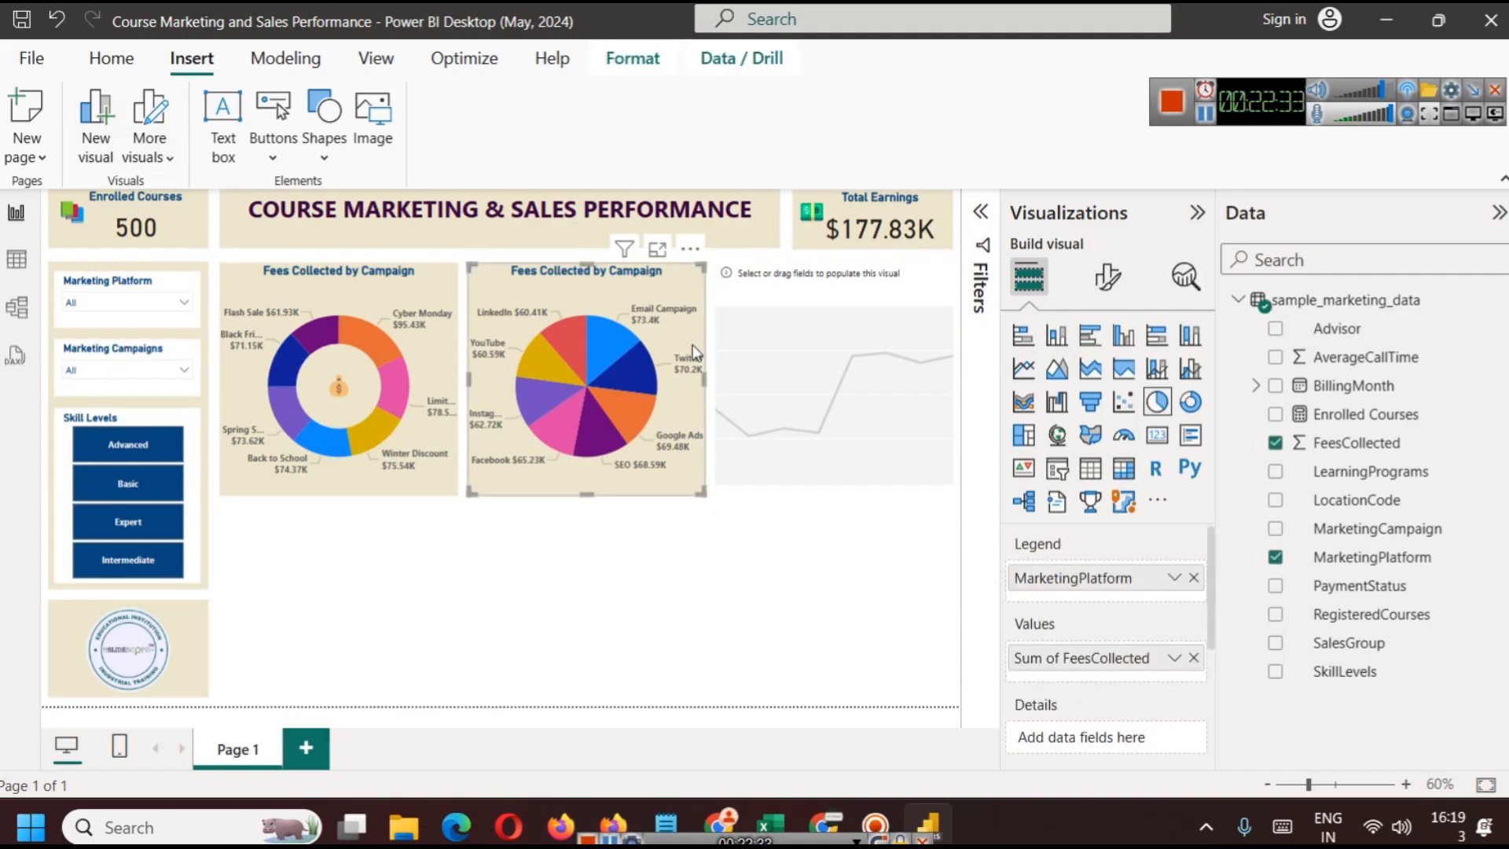
{"action": "left_click", "coordinate": [111, 59]}
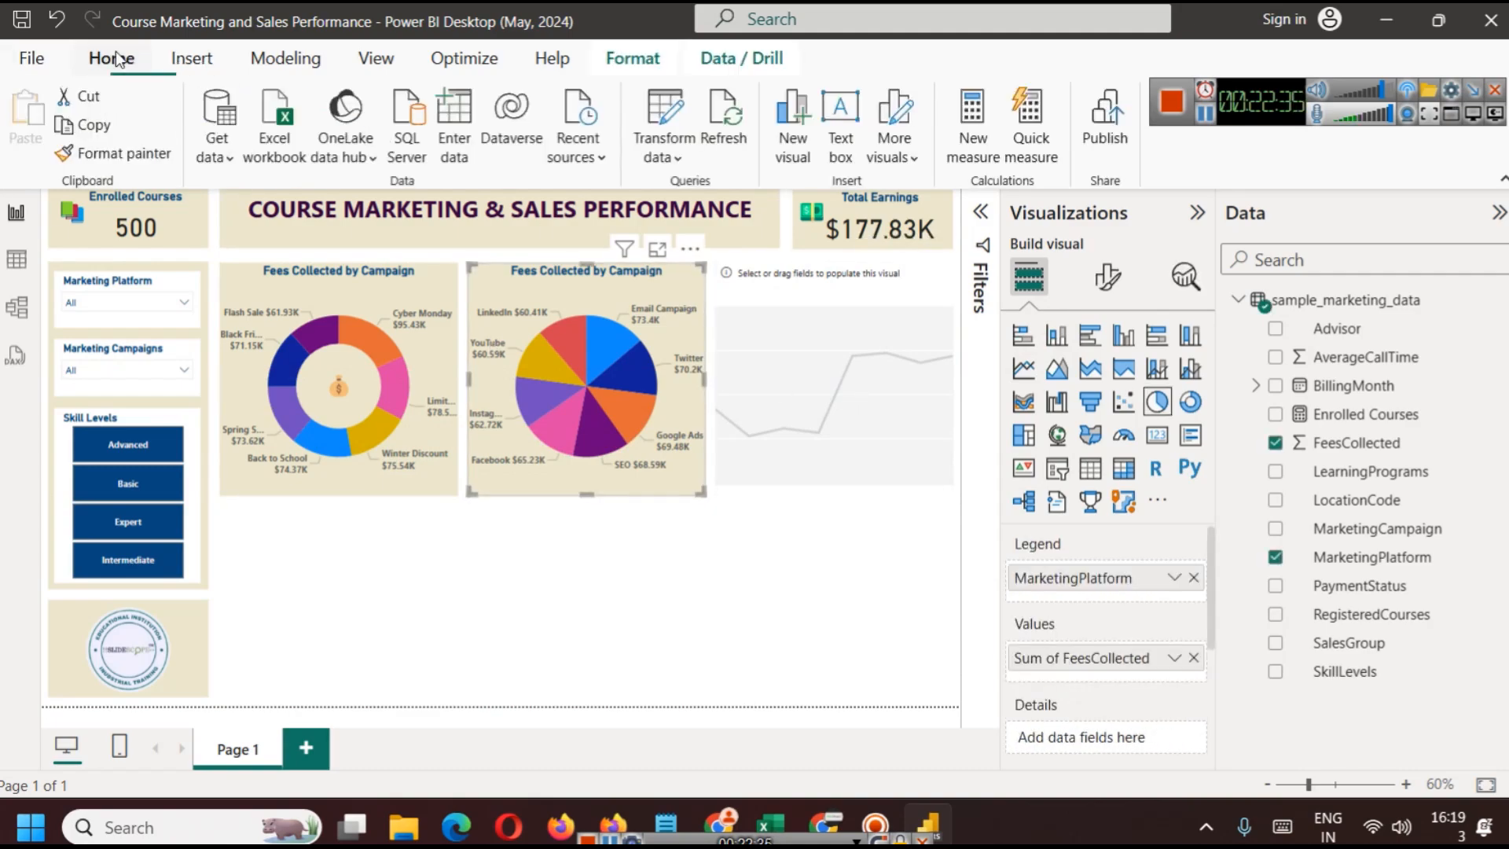
Put the Quarter and Month levels of BillingMonth on the line chart's X-axis and FeesCollected on its Y-axis
{"action": "left_click", "coordinate": [800, 300]}
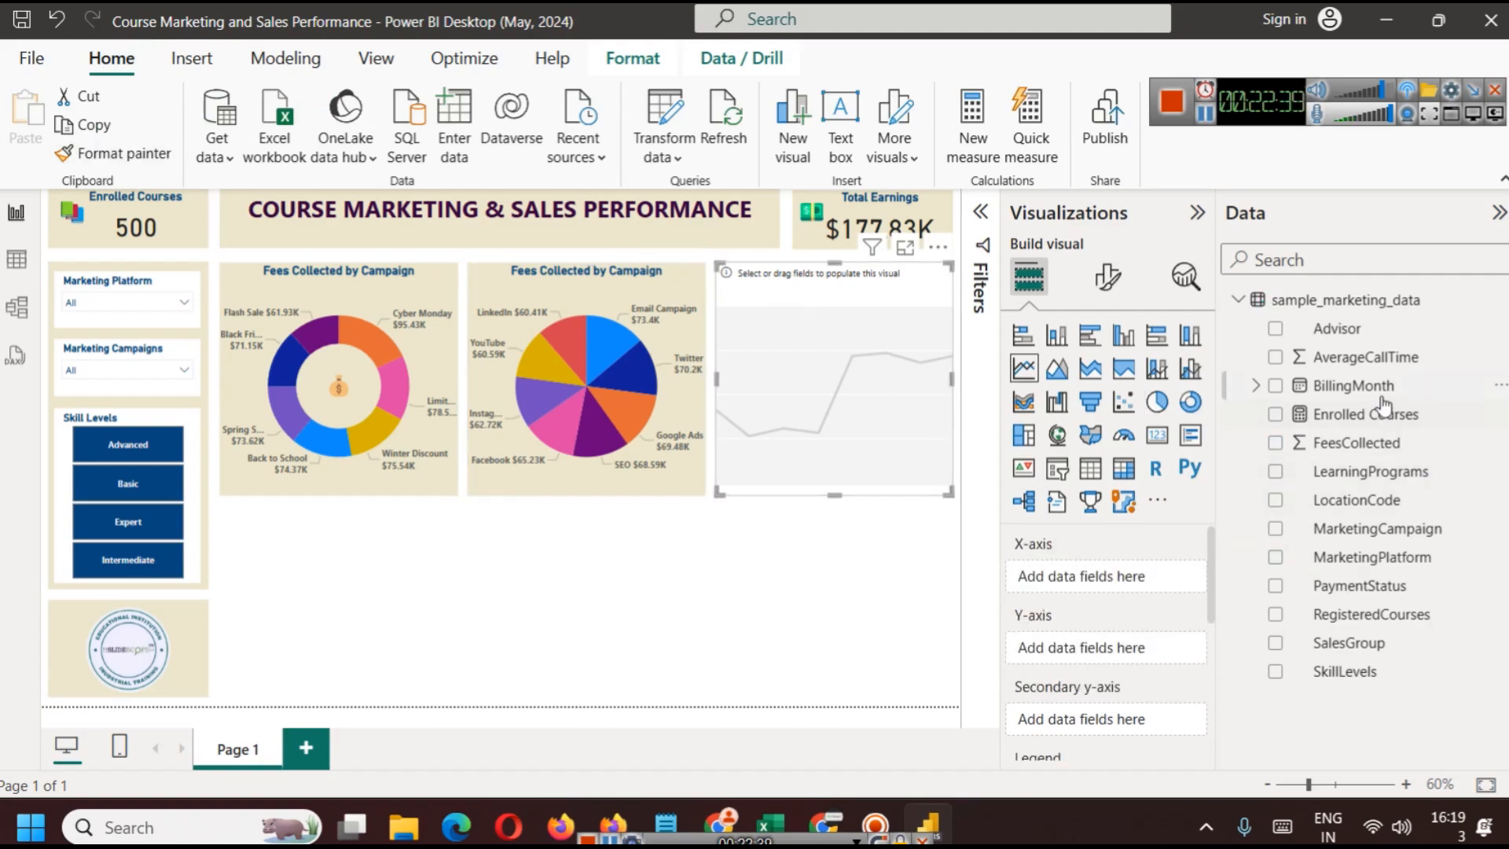
{"action": "left_click", "coordinate": [1254, 386]}
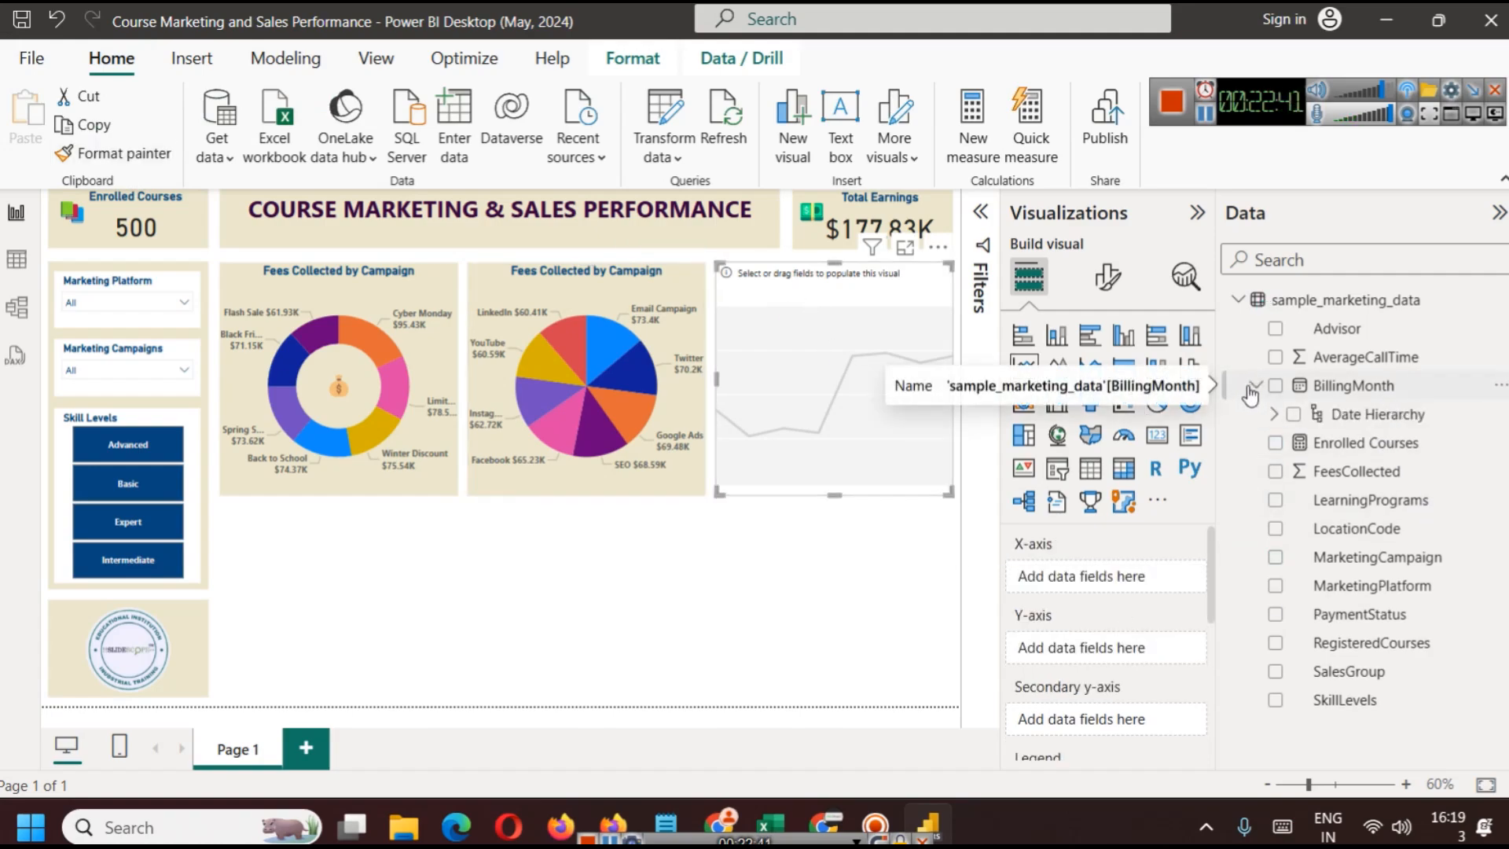
{"action": "left_click", "coordinate": [1274, 414]}
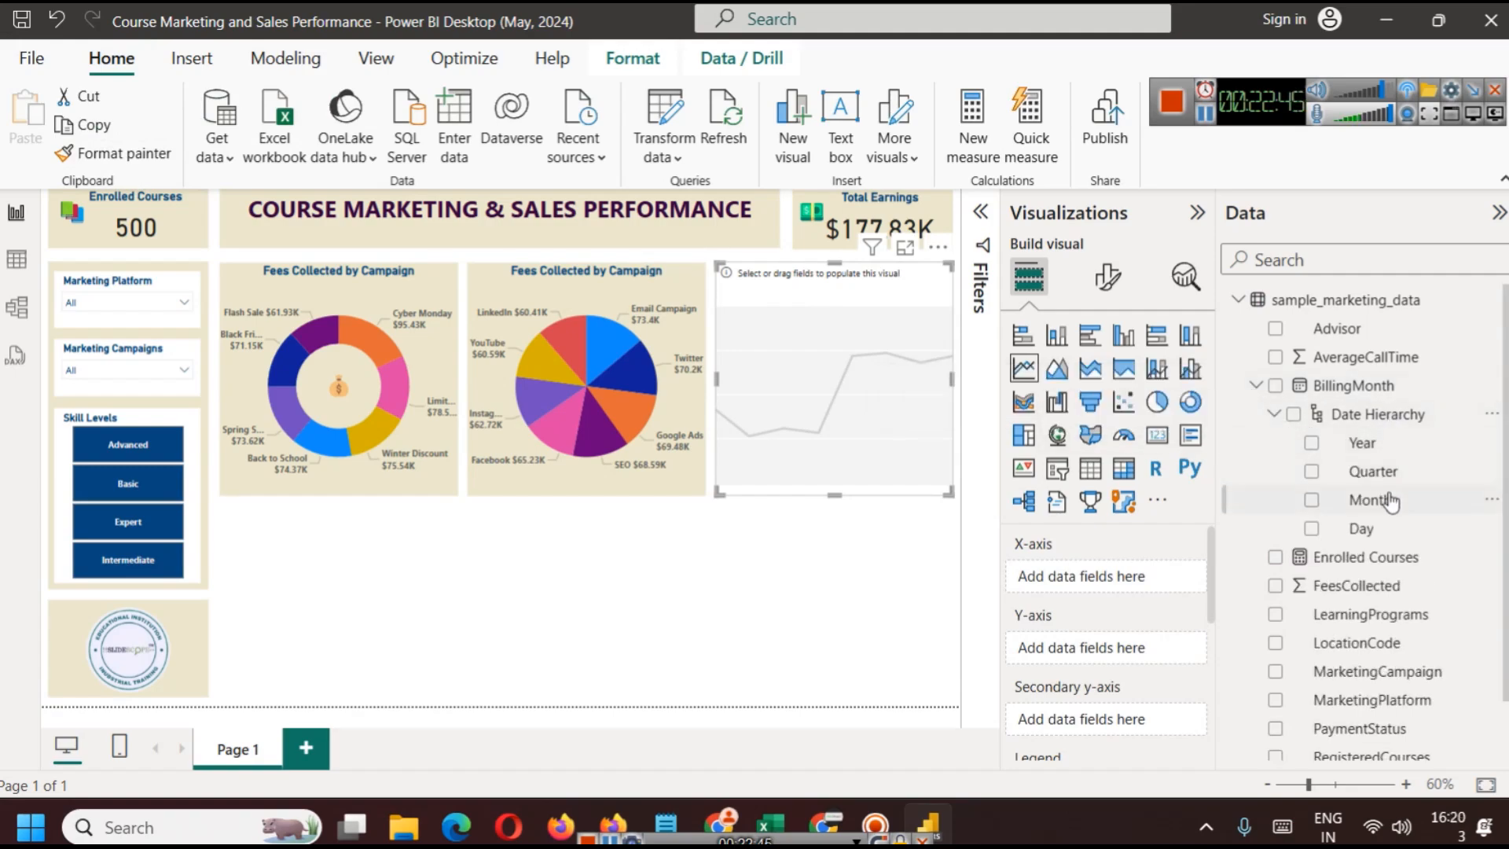
{"action": "left_click", "coordinate": [1311, 472]}
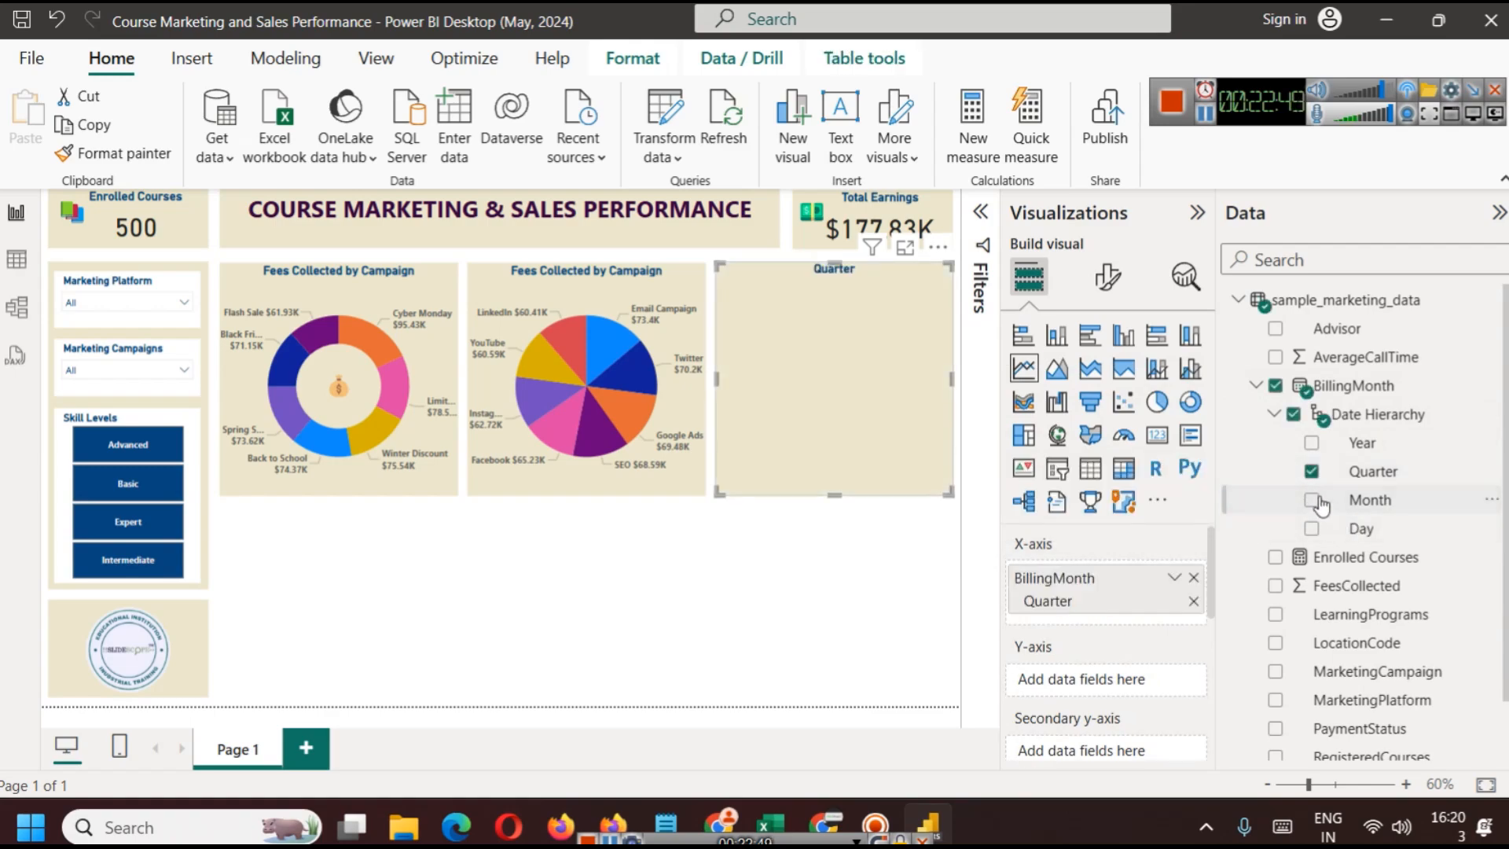
{"action": "left_click", "coordinate": [1318, 500]}
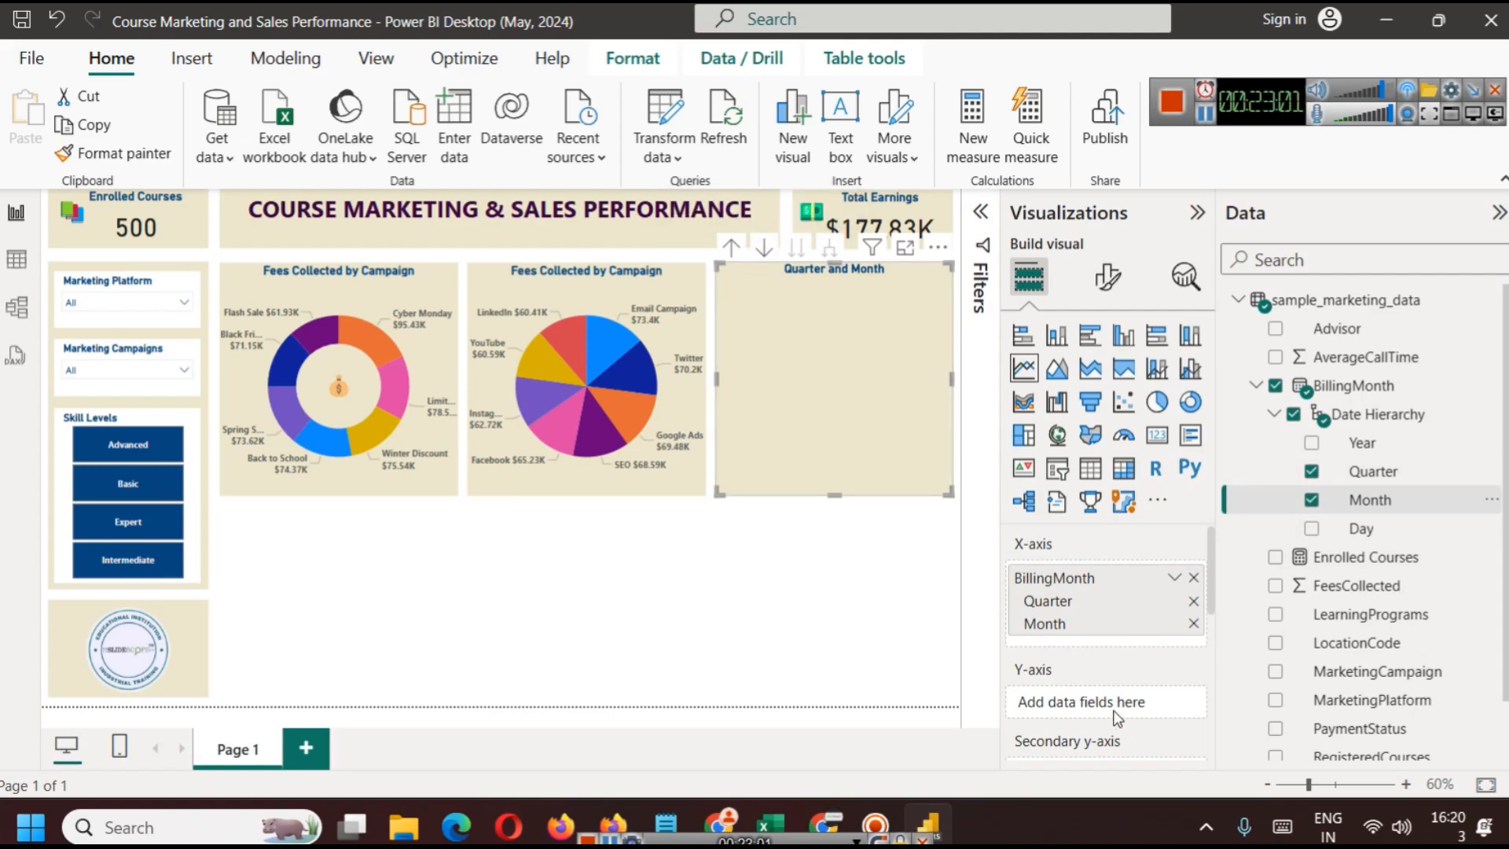
{"action": "left_click", "coordinate": [1255, 385]}
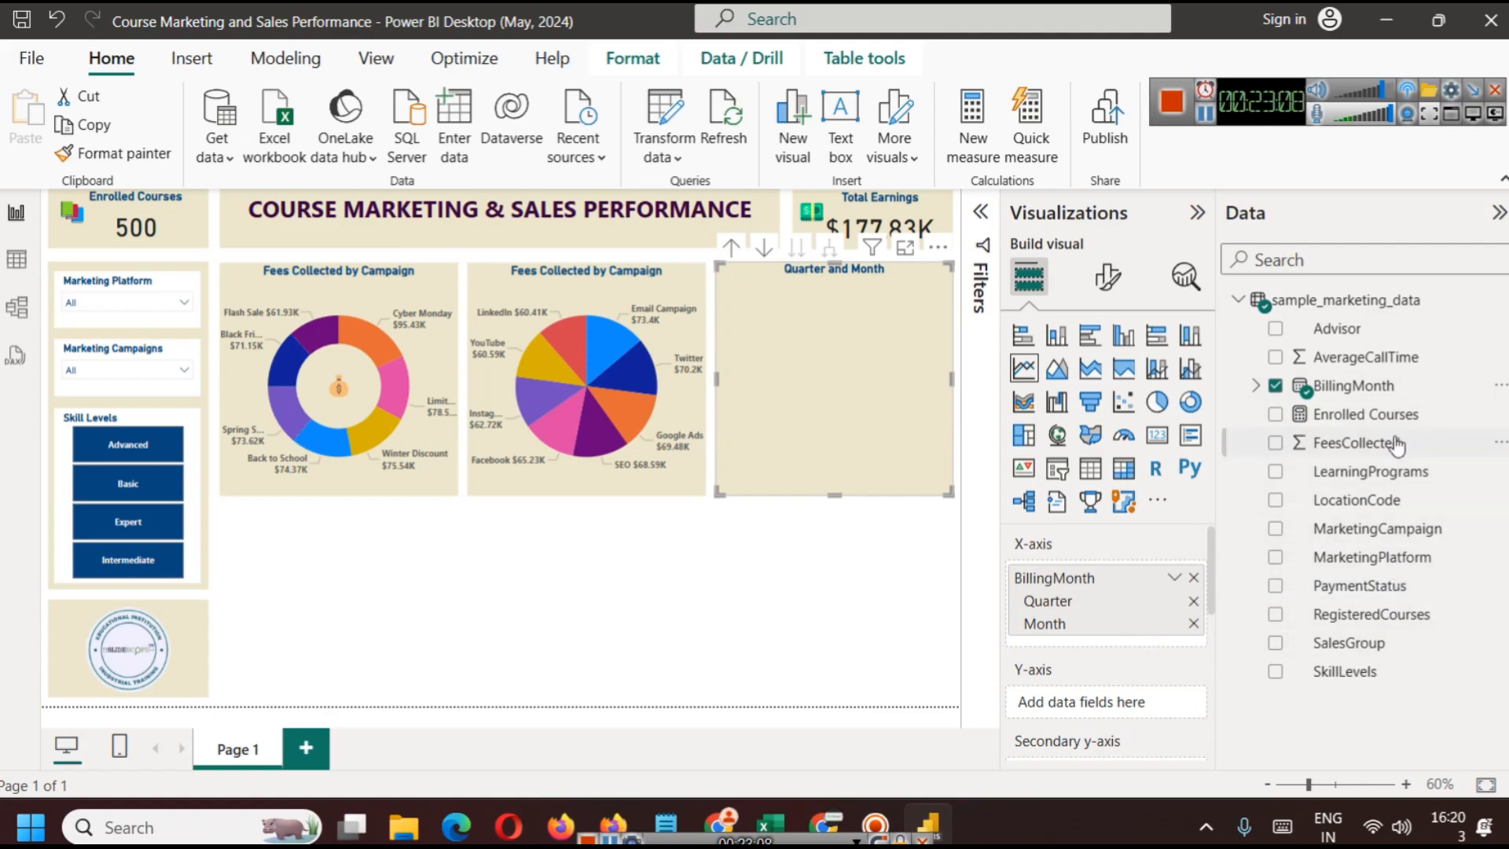
{"action": "left_click_drag", "start_coordinate": [1381, 441], "coordinate": [1103, 694]}
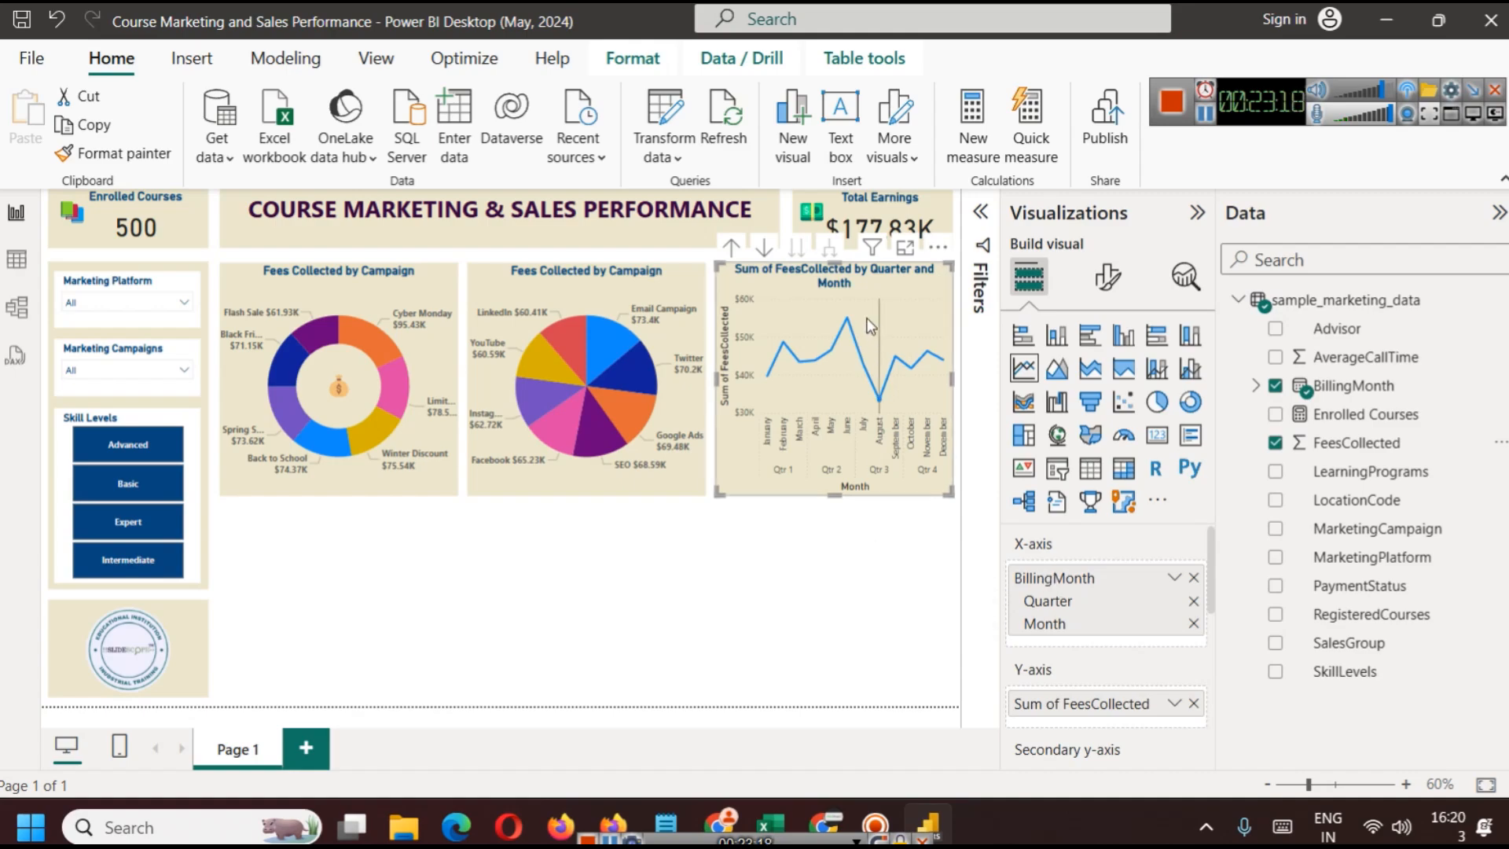
Try the line chart's drill-up and drill-down levels and leave it showing fees at the Month level
{"action": "left_click", "coordinate": [768, 252]}
{"action": "left_click", "coordinate": [731, 248]}
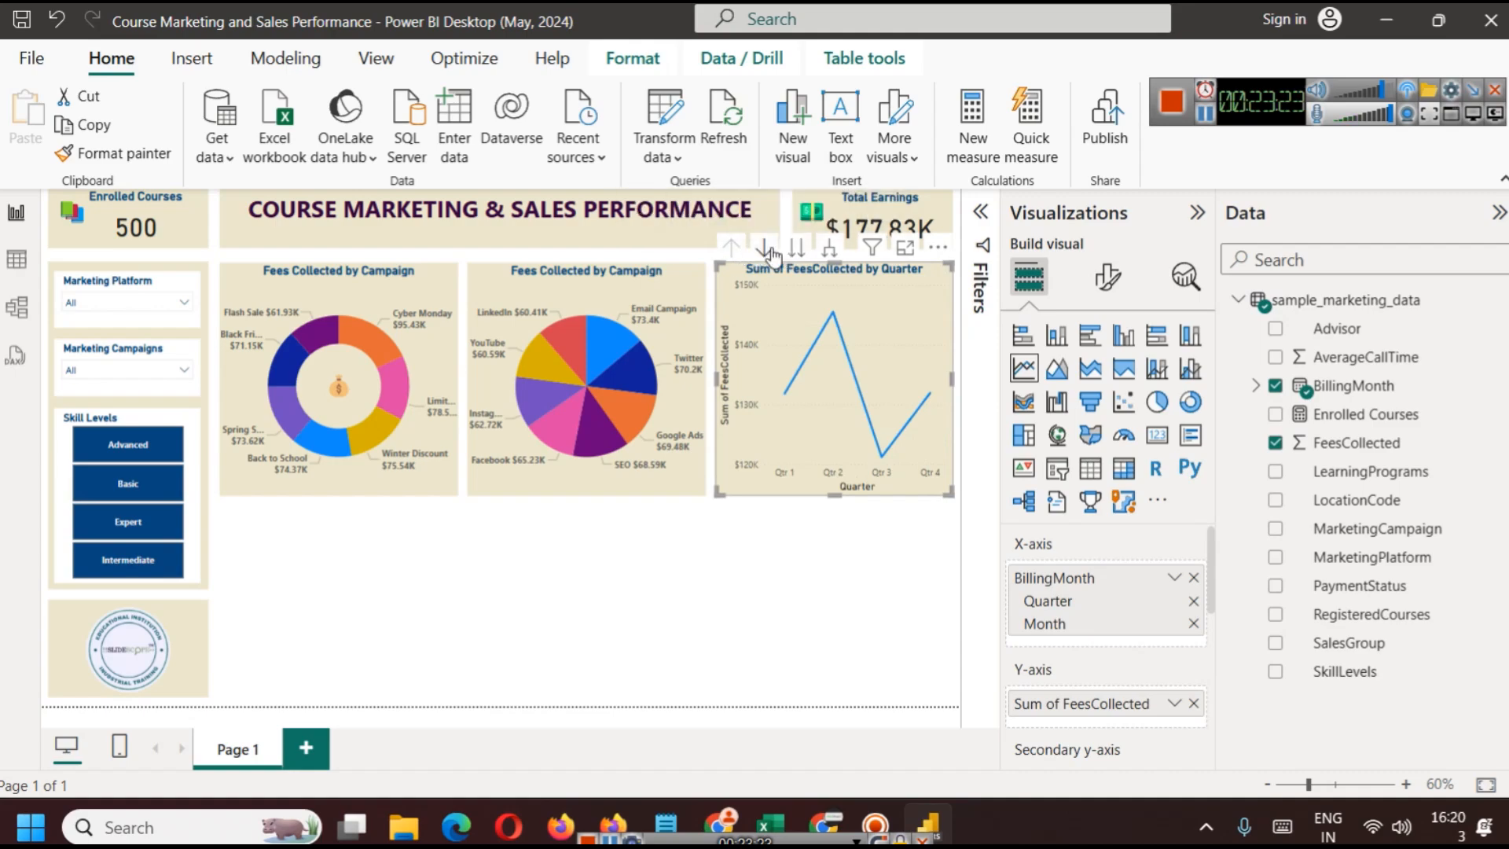
{"action": "left_click", "coordinate": [796, 256]}
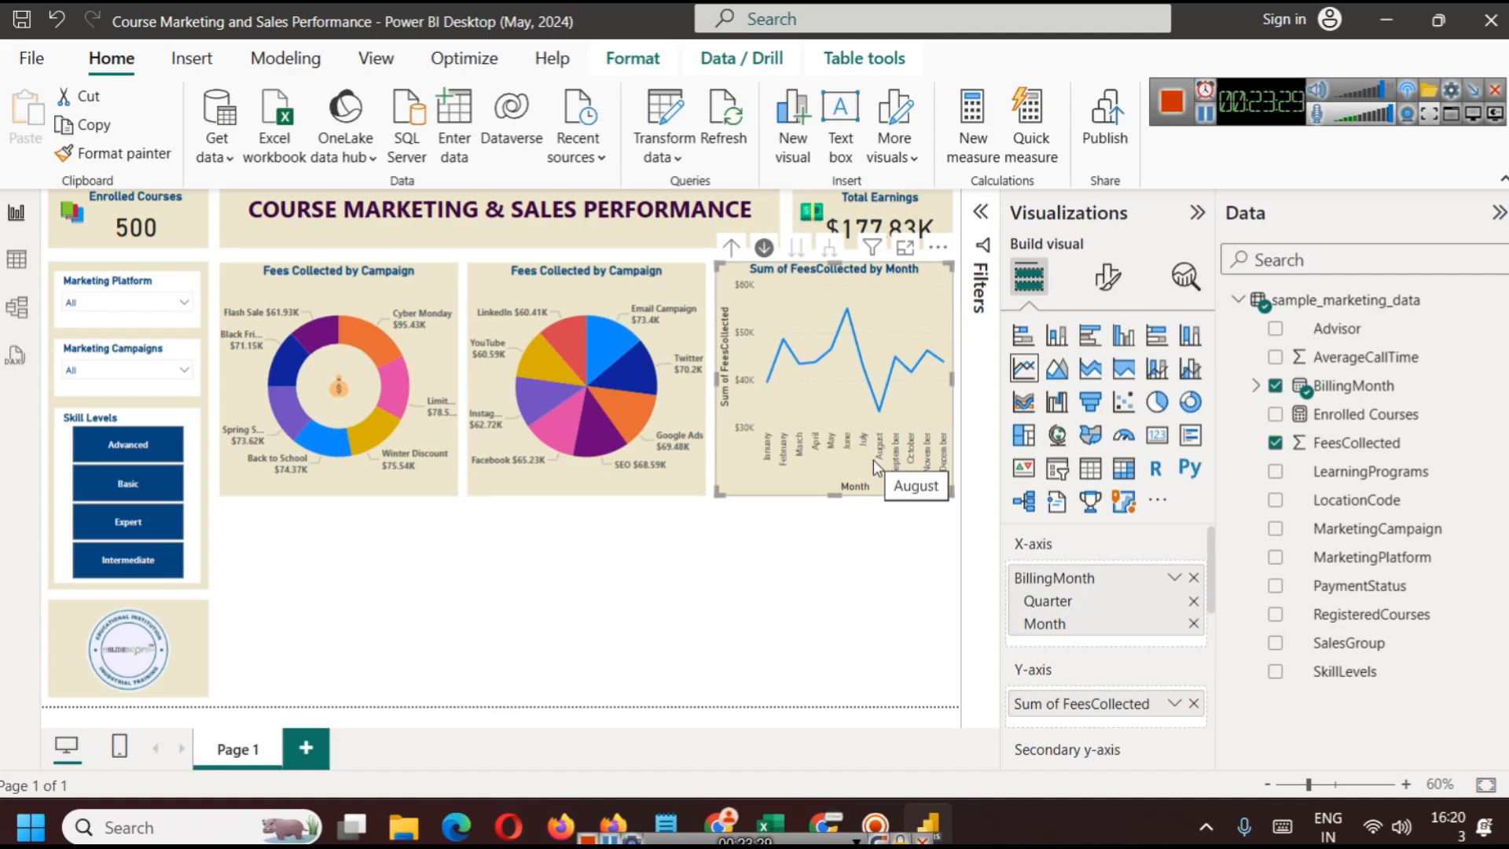
{"action": "left_click", "coordinate": [766, 251]}
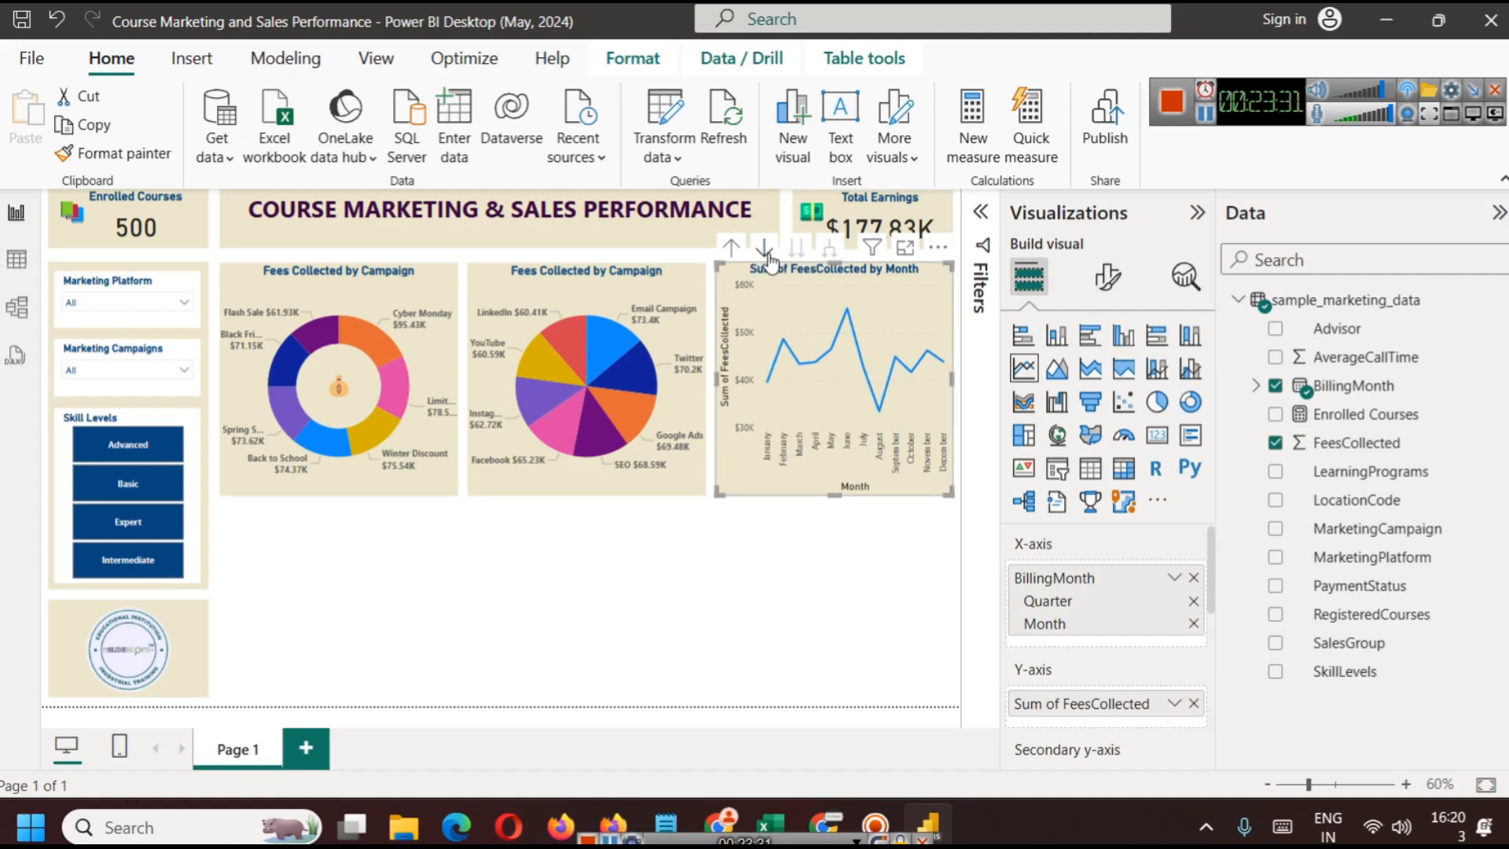
{"action": "left_click", "coordinate": [730, 250]}
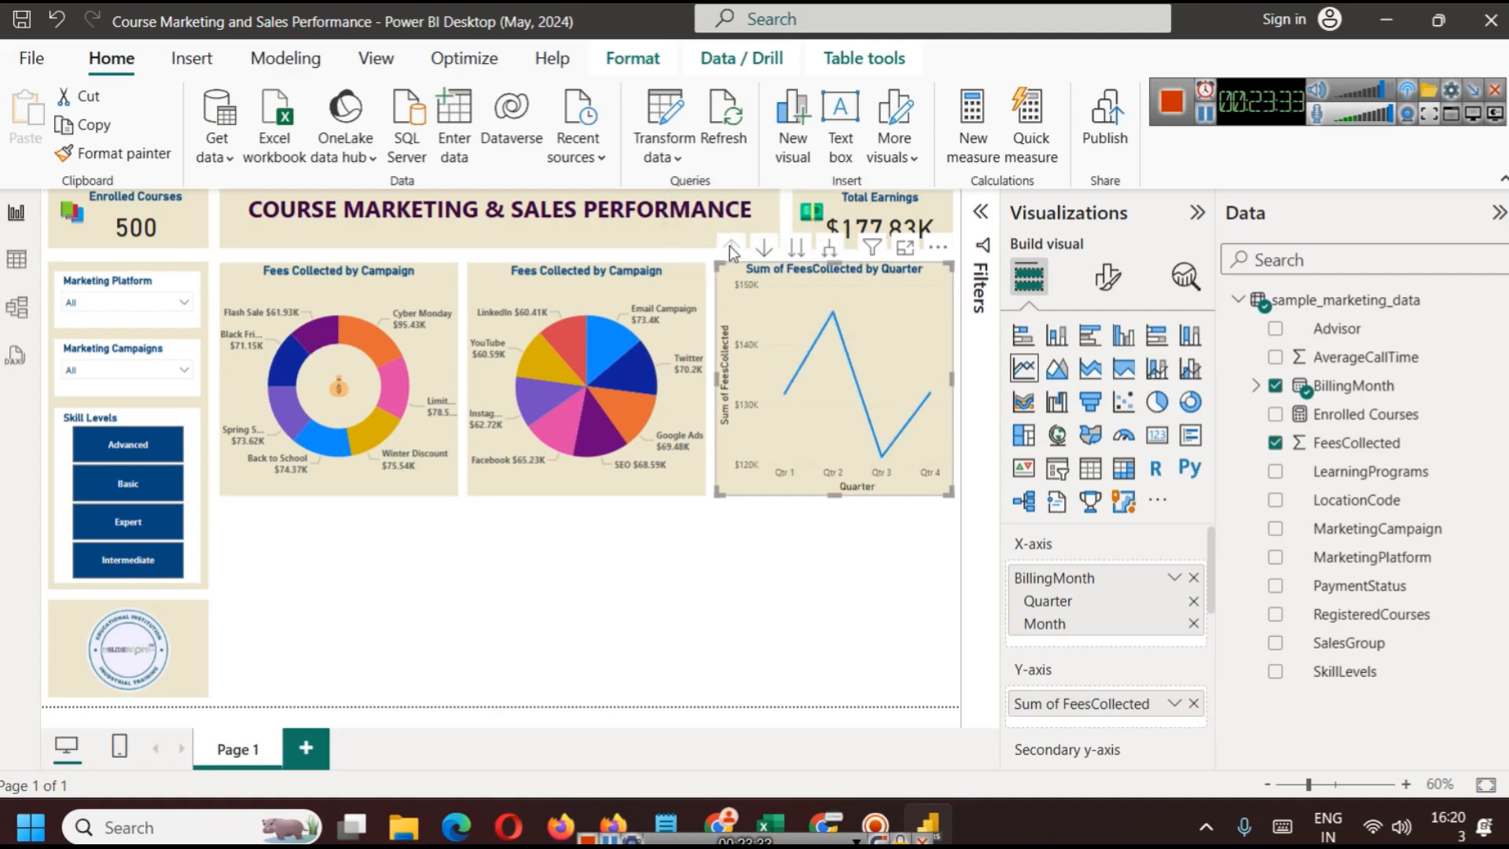
{"action": "left_click", "coordinate": [765, 251]}
{"action": "left_click", "coordinate": [796, 248]}
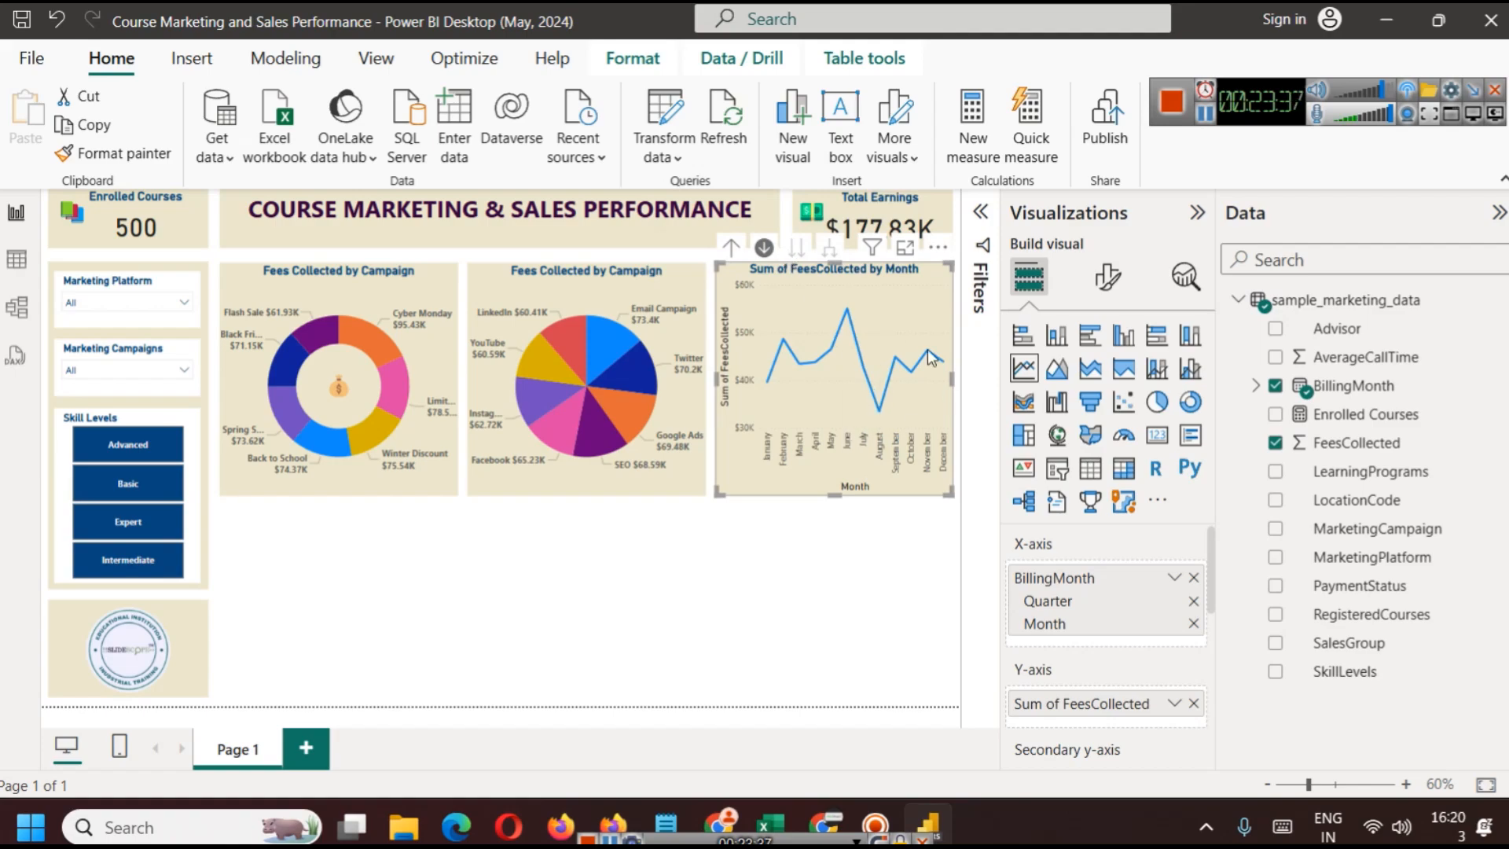
{"action": "mouse_move", "coordinate": [823, 281]}
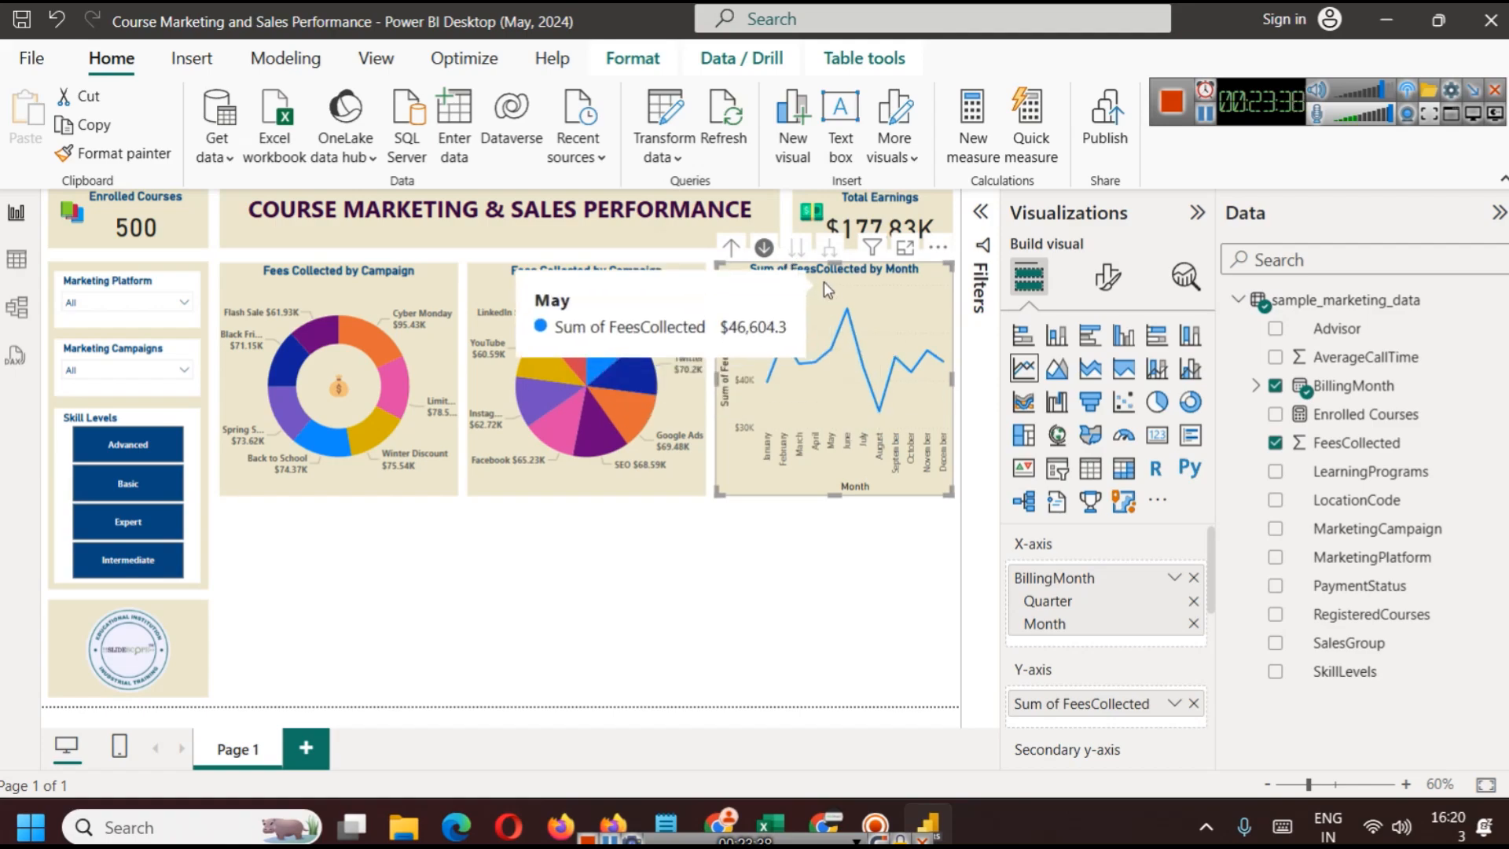
{"action": "left_click", "coordinate": [821, 574]}
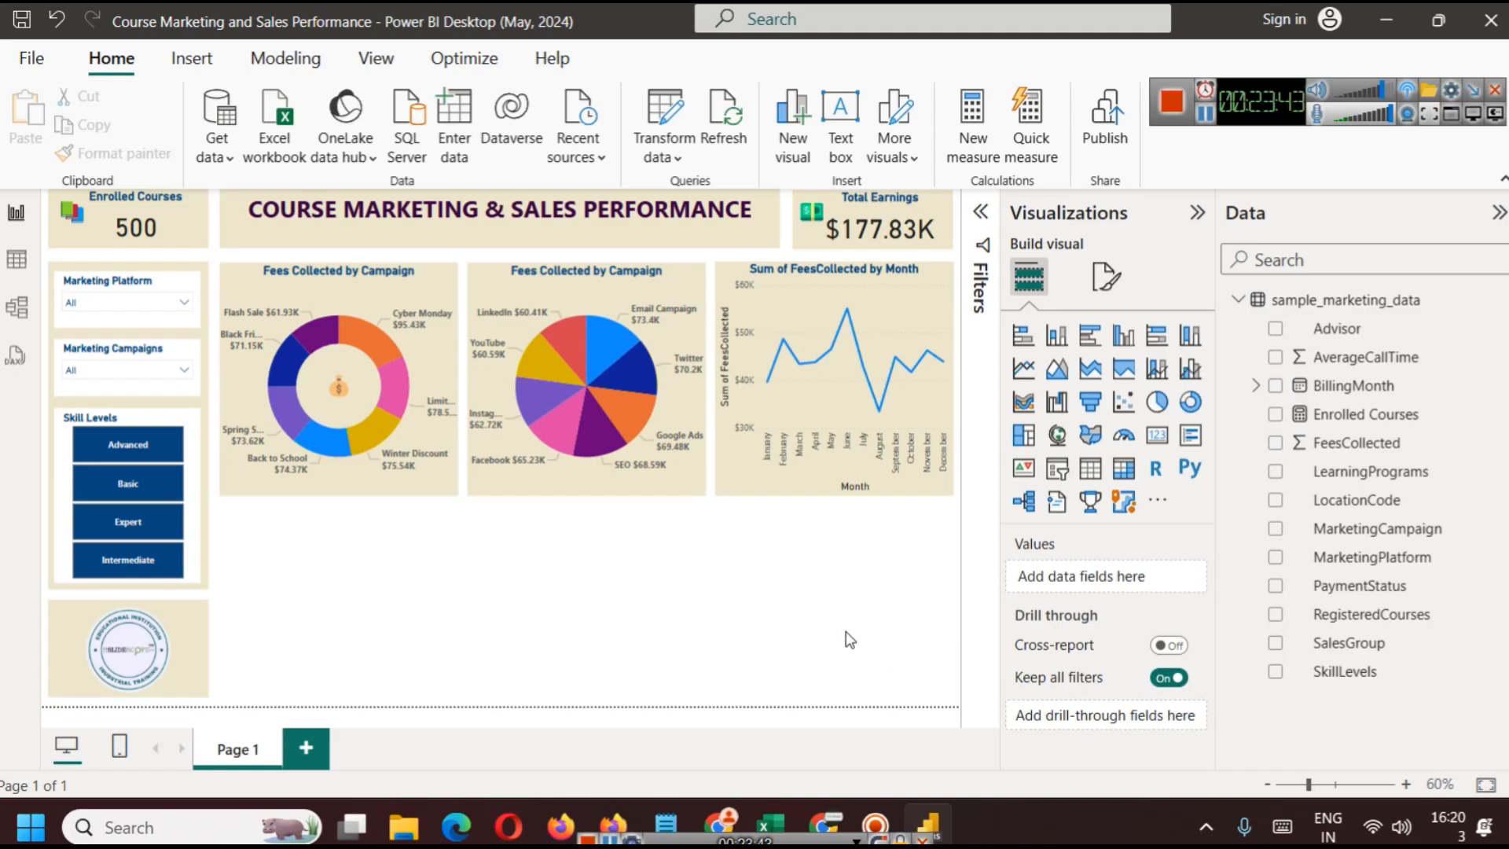
Change the line chart's title to "Fees Collected by Month"
{"action": "left_click", "coordinate": [931, 295]}
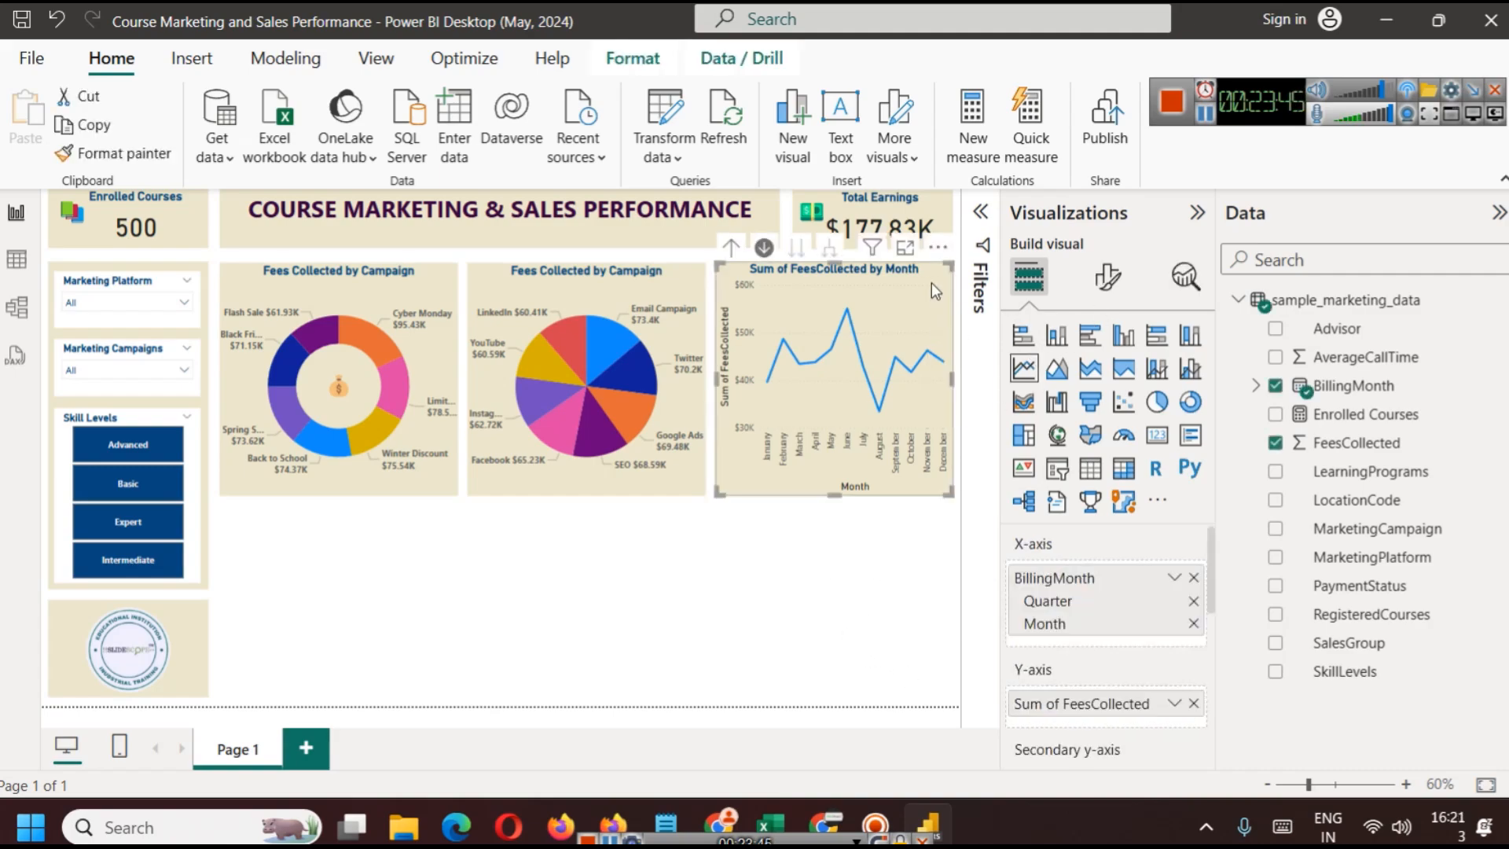
{"action": "left_click", "coordinate": [1107, 276]}
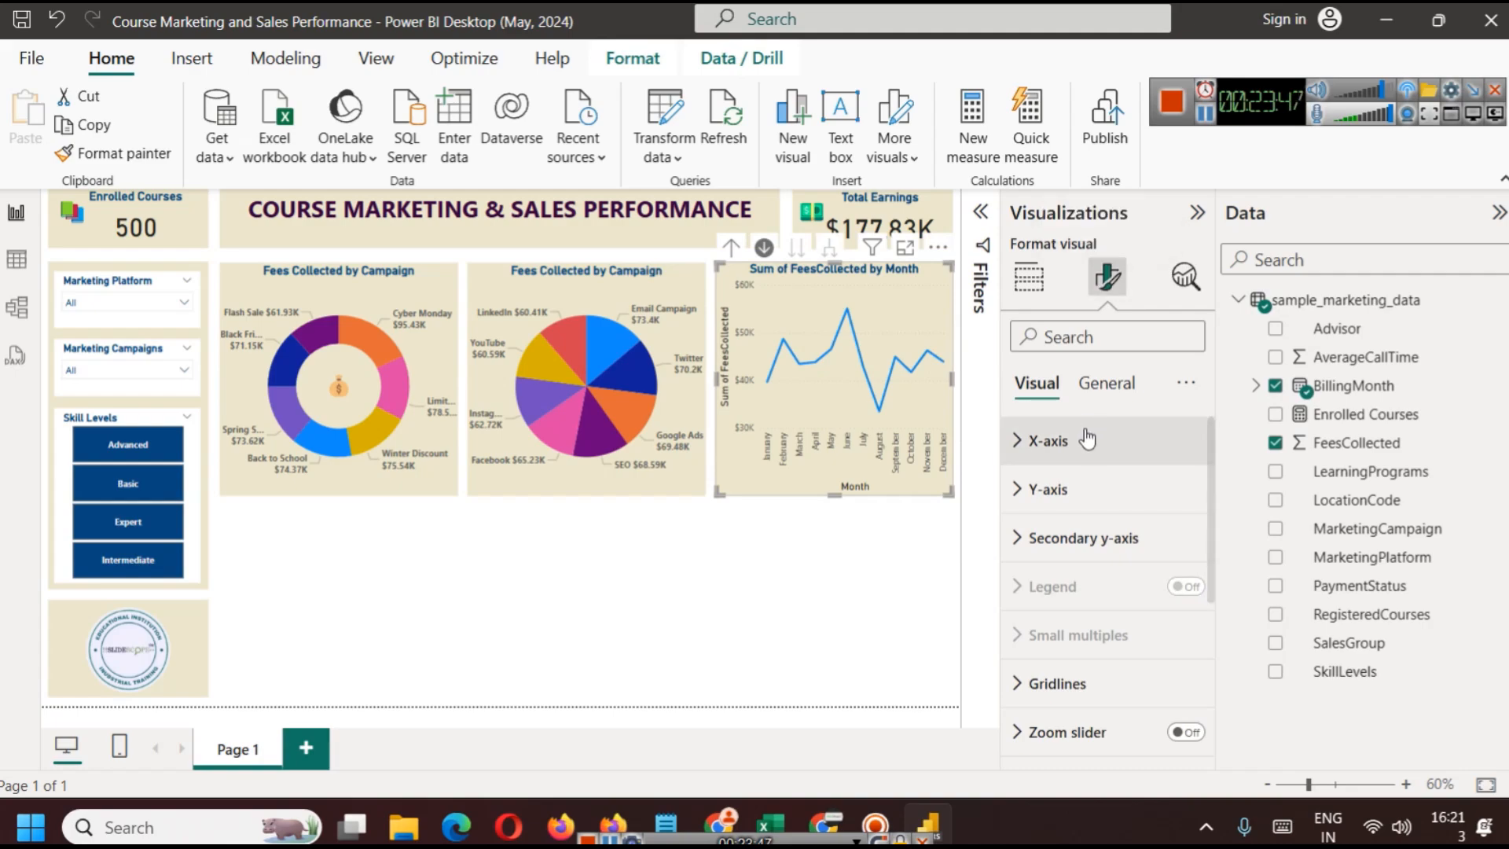
{"action": "left_click", "coordinate": [1141, 397]}
{"action": "left_click", "coordinate": [1049, 490]}
{"action": "left_click_drag", "start_coordinate": [1072, 608], "coordinate": [940, 606]}
{"action": "key", "text": "Delete"}
{"action": "key", "text": "Delete"}
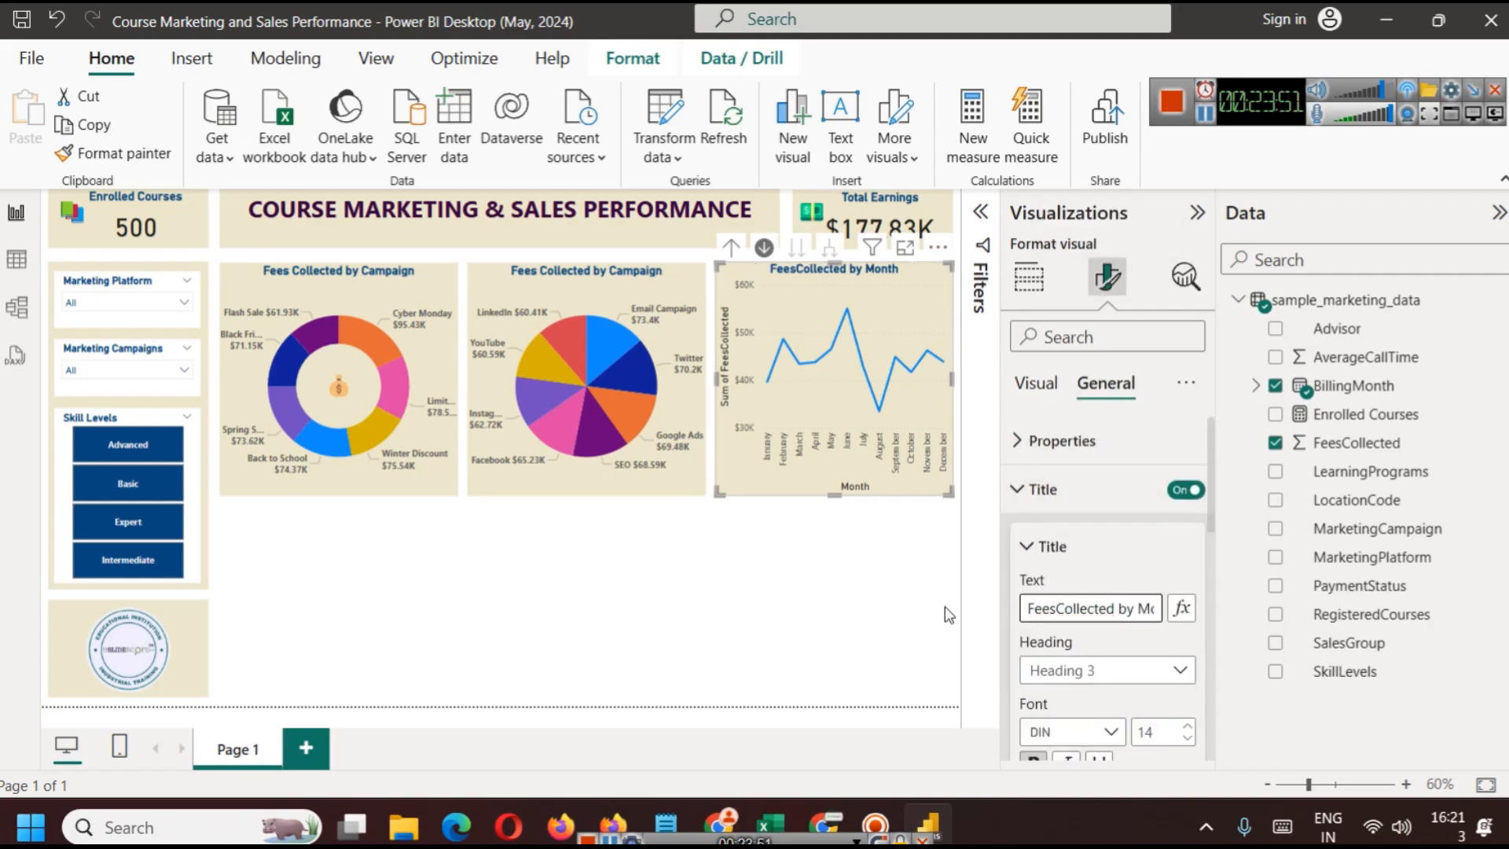
{"action": "key", "text": "Right"}
{"action": "key", "text": "Right"}
{"action": "key", "text": "Right"}
{"action": "key", "text": "Right"}
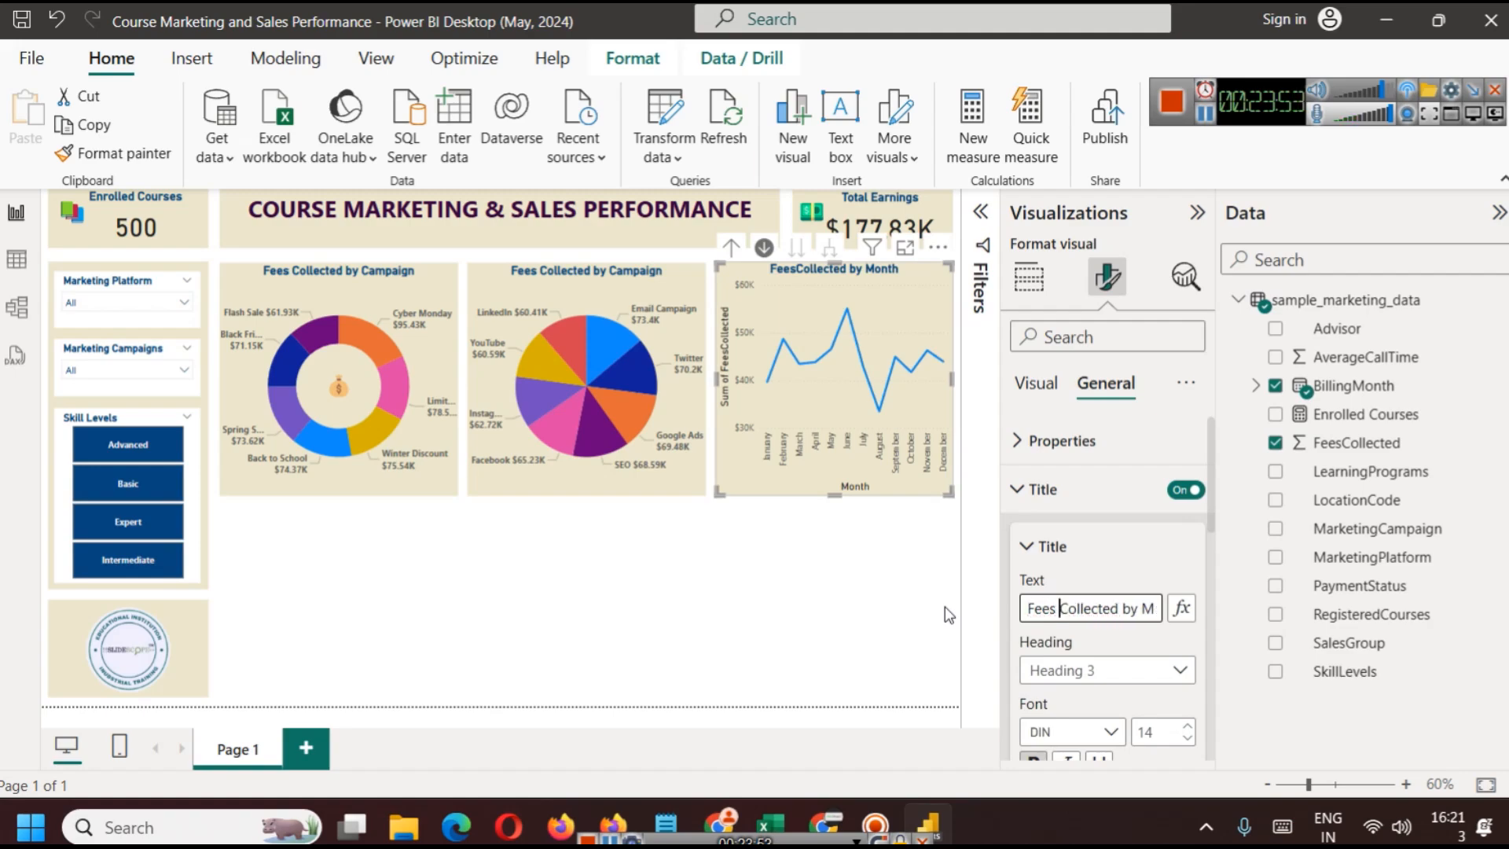
{"action": "left_click", "coordinate": [822, 588]}
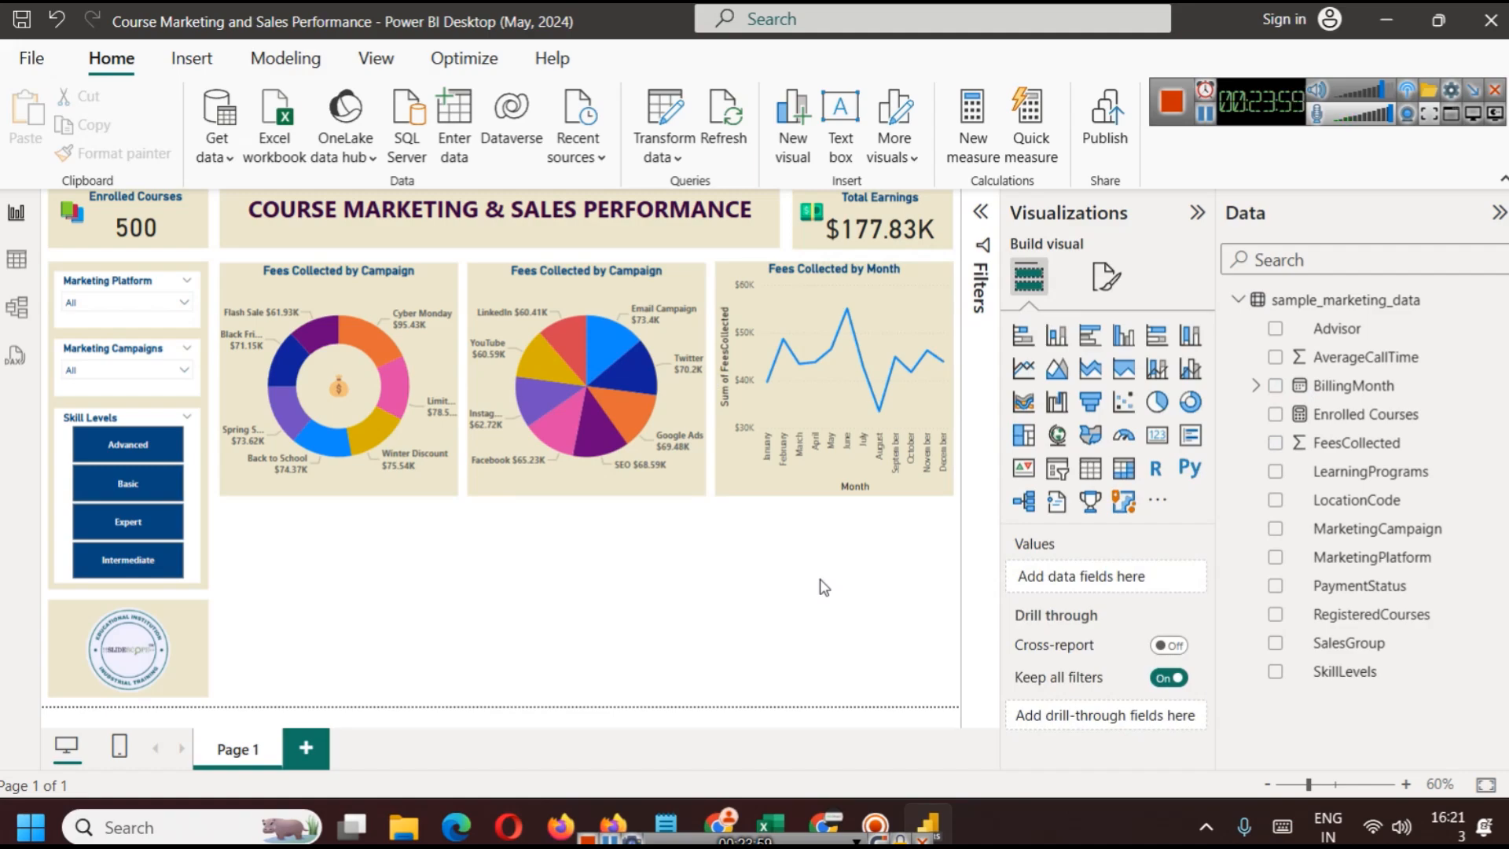
Turn on data labels and markers for the Fees Collected by Month line chart
{"action": "left_click", "coordinate": [922, 276]}
{"action": "scroll", "coordinate": [1096, 613], "scroll_direction": "down", "scroll_amount": 5}
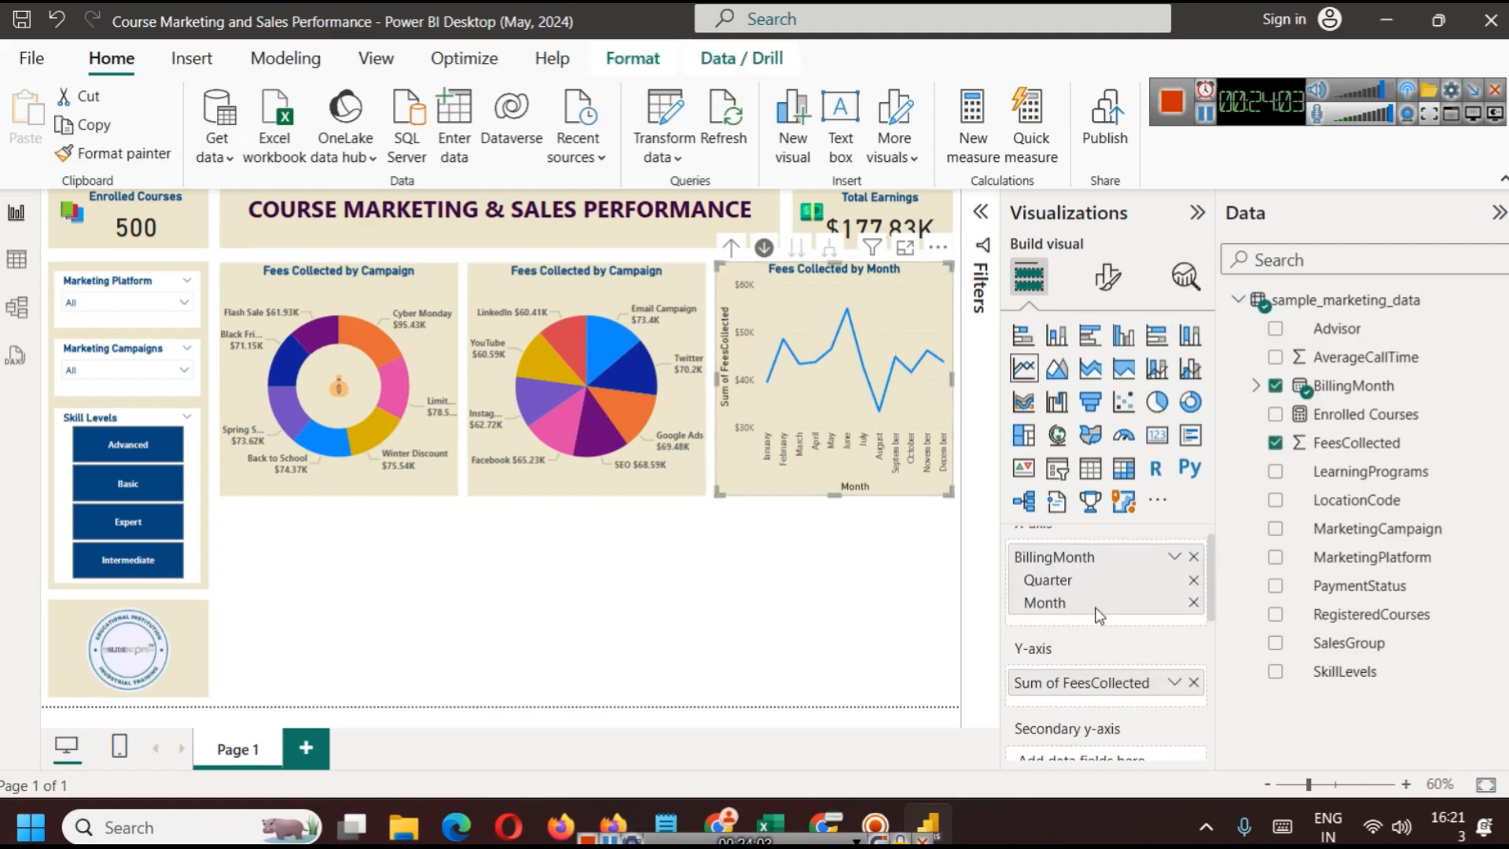
{"action": "scroll", "coordinate": [1097, 617], "scroll_direction": "up", "scroll_amount": 5}
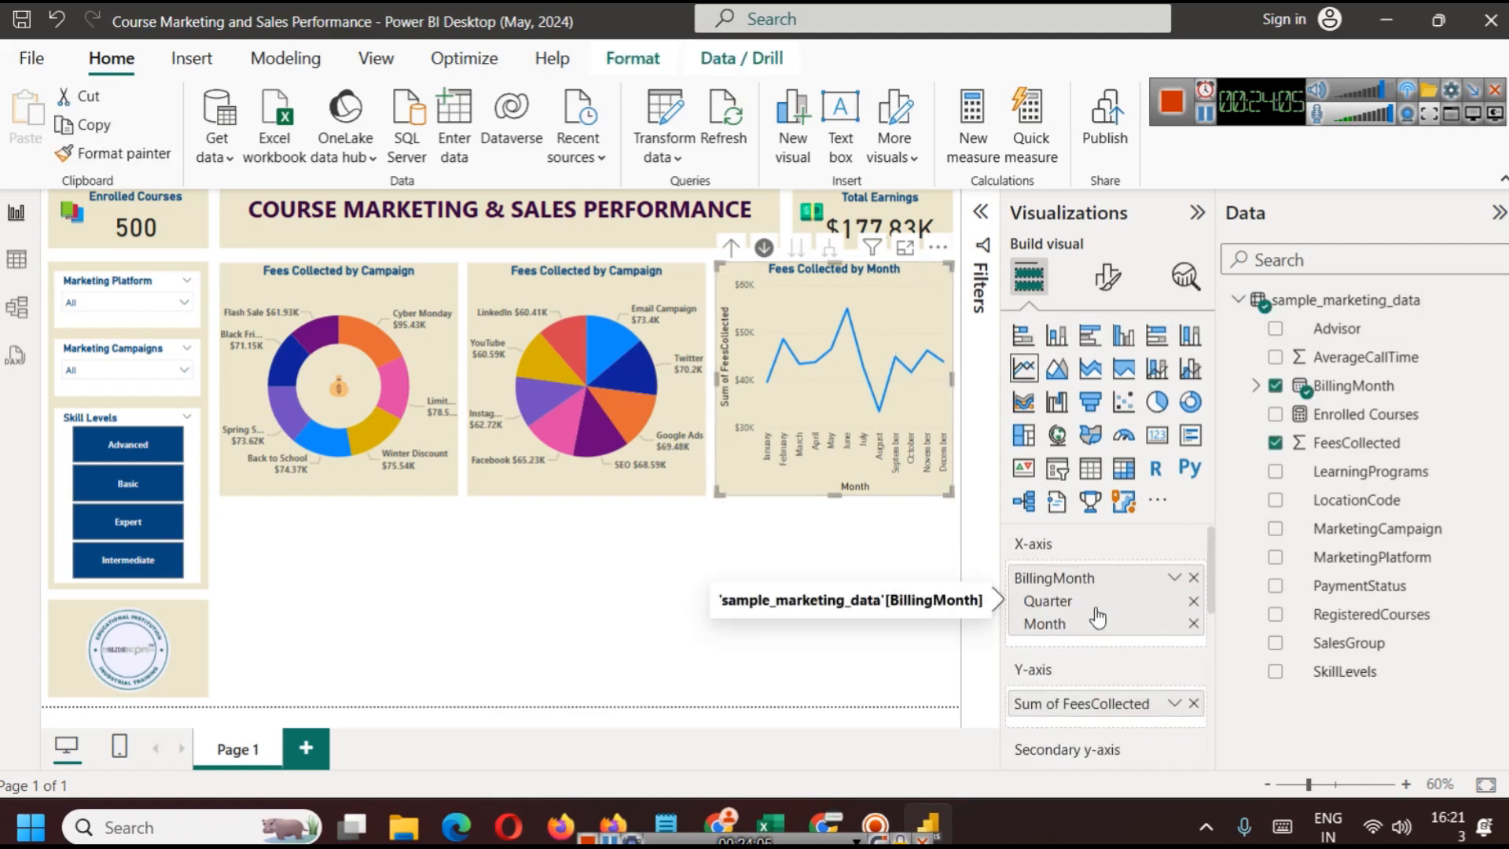
{"action": "left_click", "coordinate": [1105, 283]}
{"action": "scroll", "coordinate": [1128, 555], "scroll_direction": "down", "scroll_amount": 3}
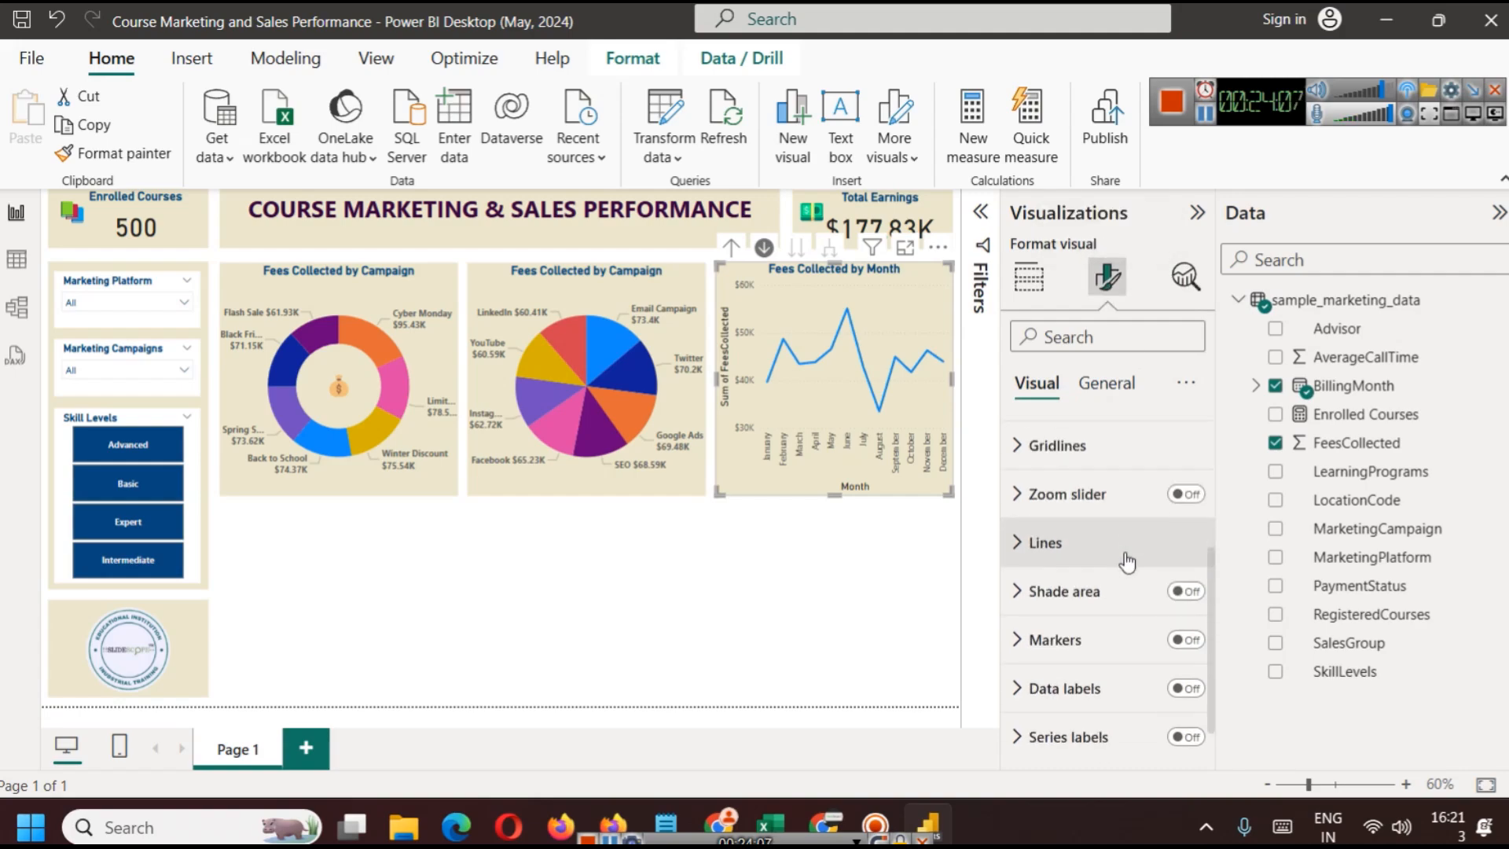
{"action": "left_click", "coordinate": [1187, 692]}
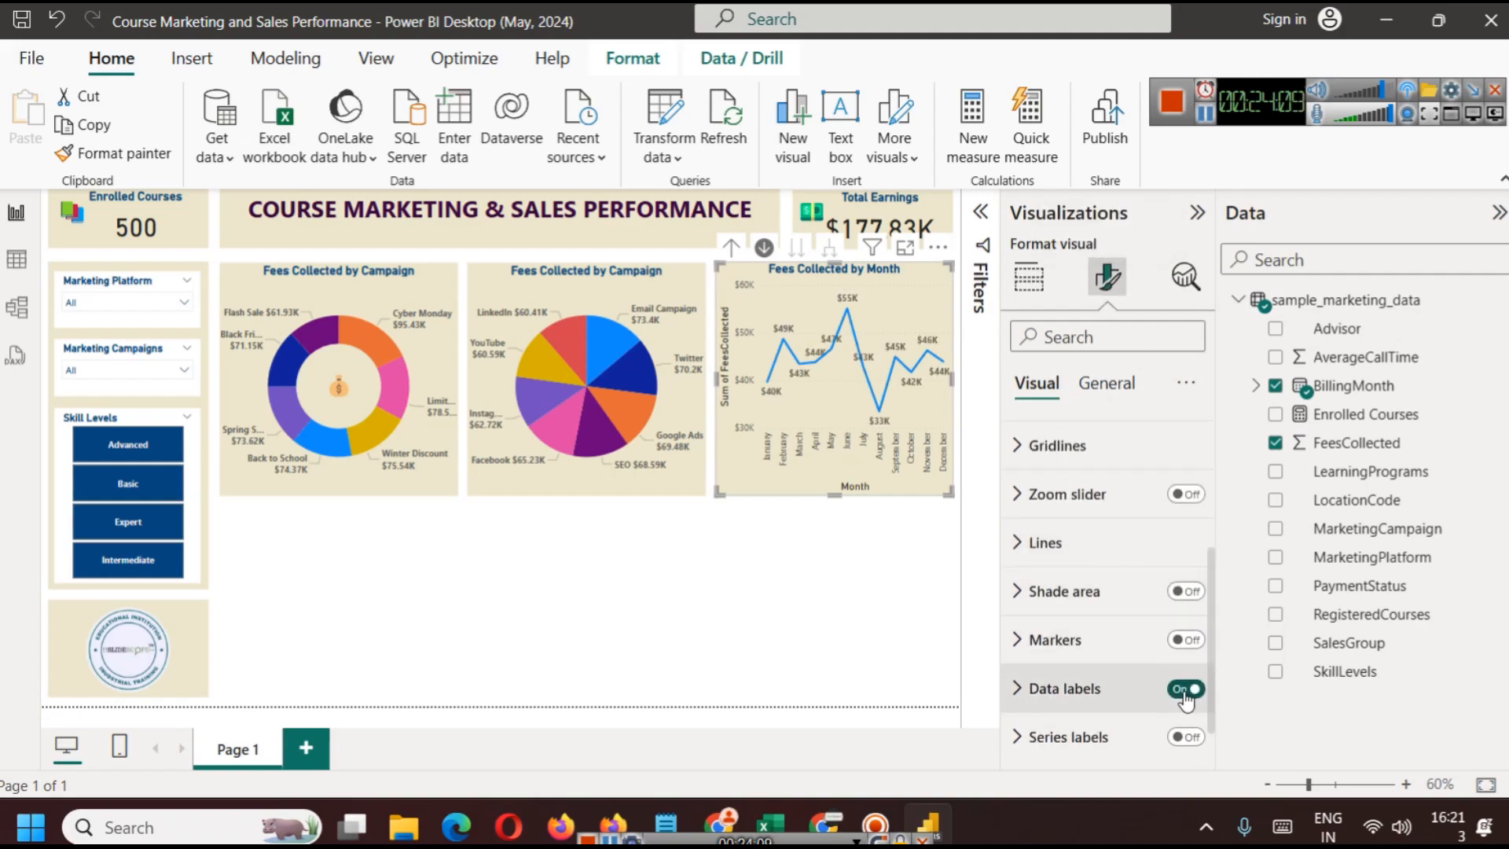
{"action": "scroll", "coordinate": [1073, 683], "scroll_direction": "down", "scroll_amount": 1}
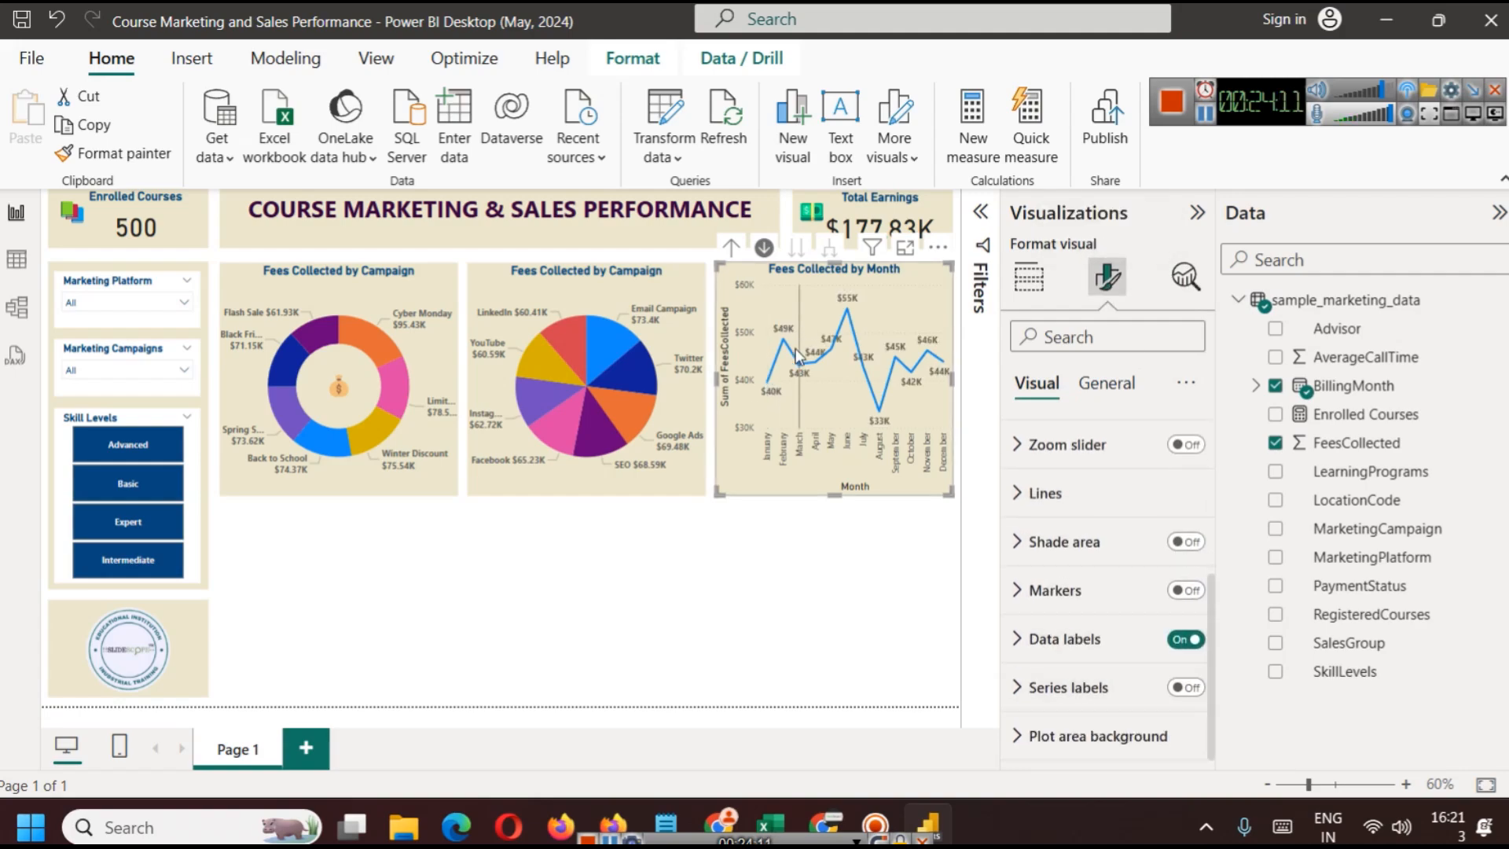
{"action": "left_click", "coordinate": [1187, 598]}
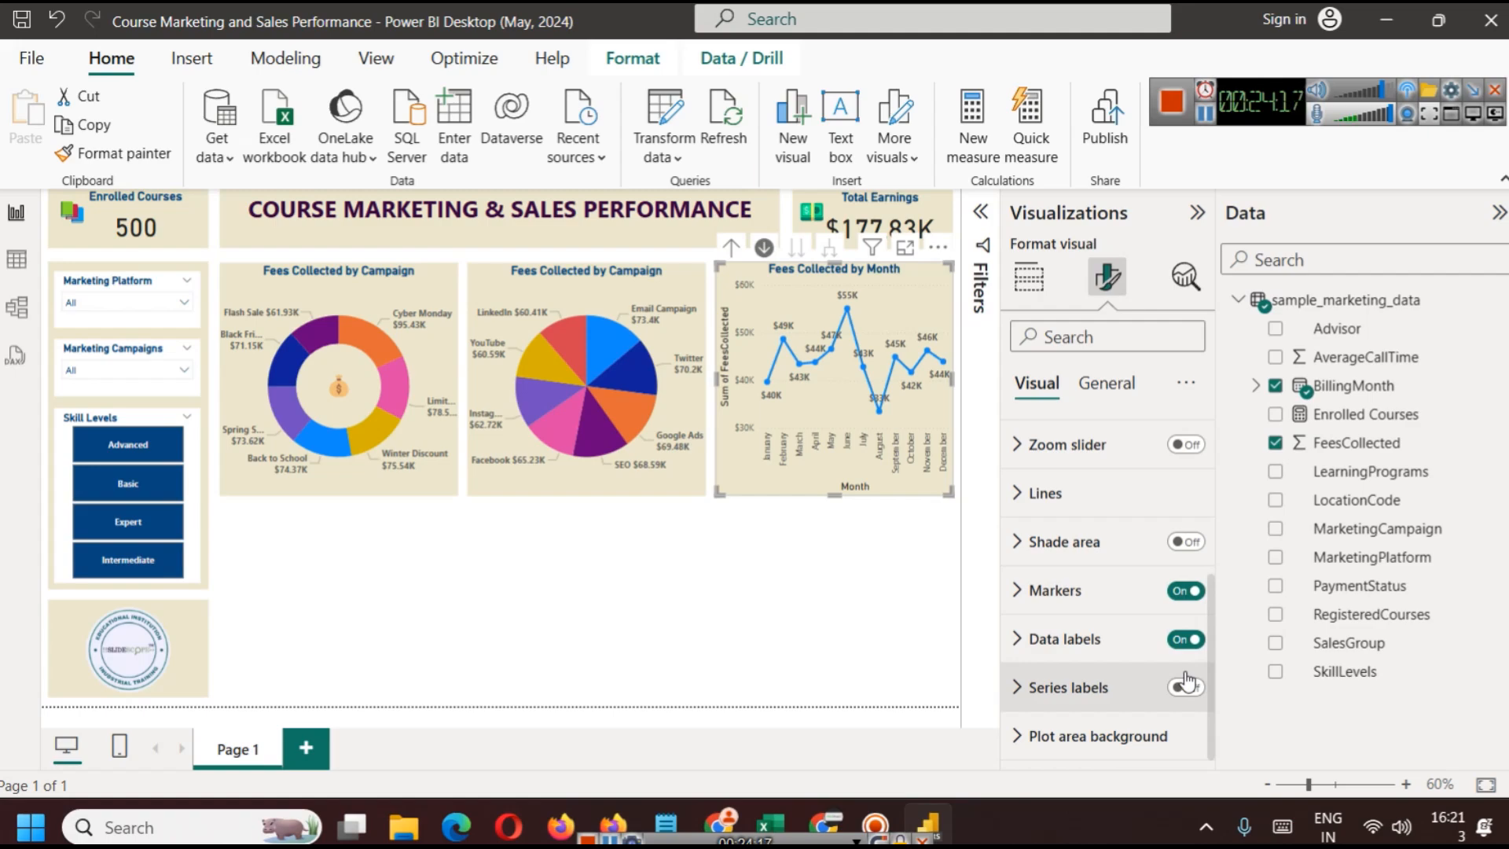
{"action": "left_click", "coordinate": [784, 607]}
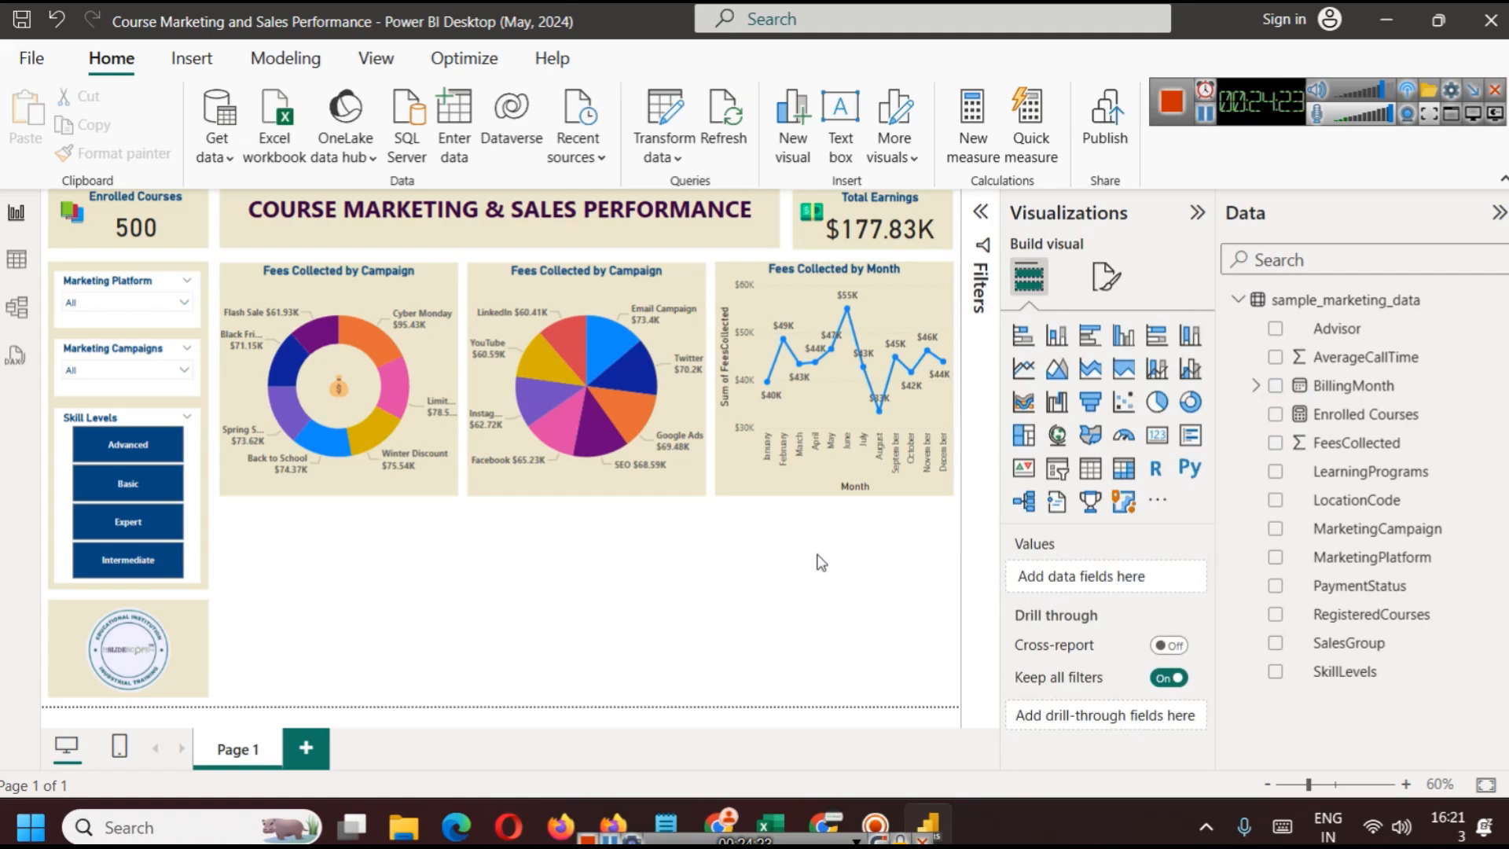
{"action": "mouse_move", "coordinate": [852, 314]}
{"action": "mouse_move", "coordinate": [879, 416]}
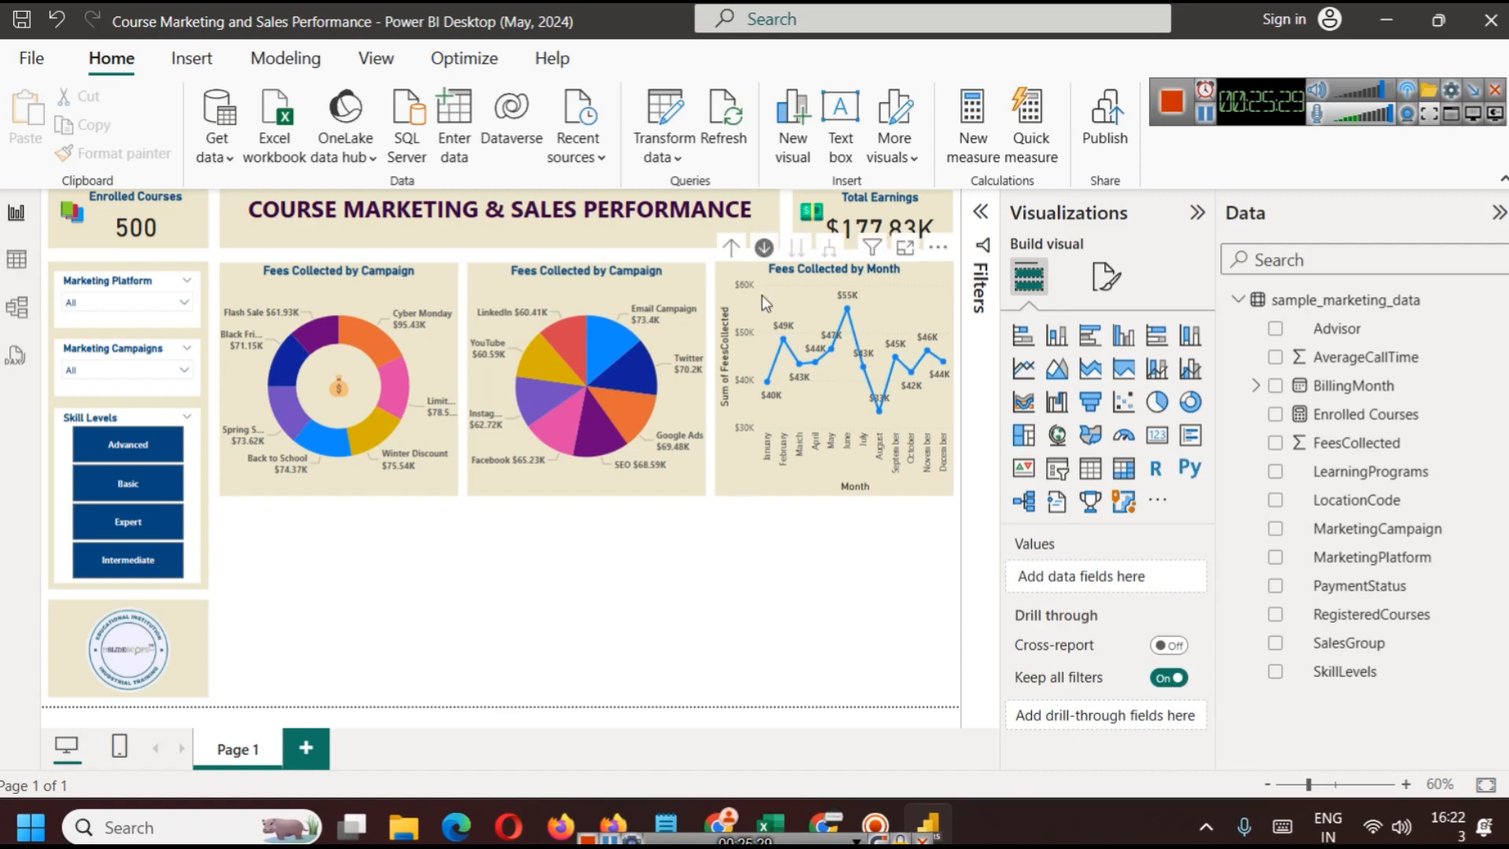
{"action": "left_click", "coordinate": [1170, 368]}
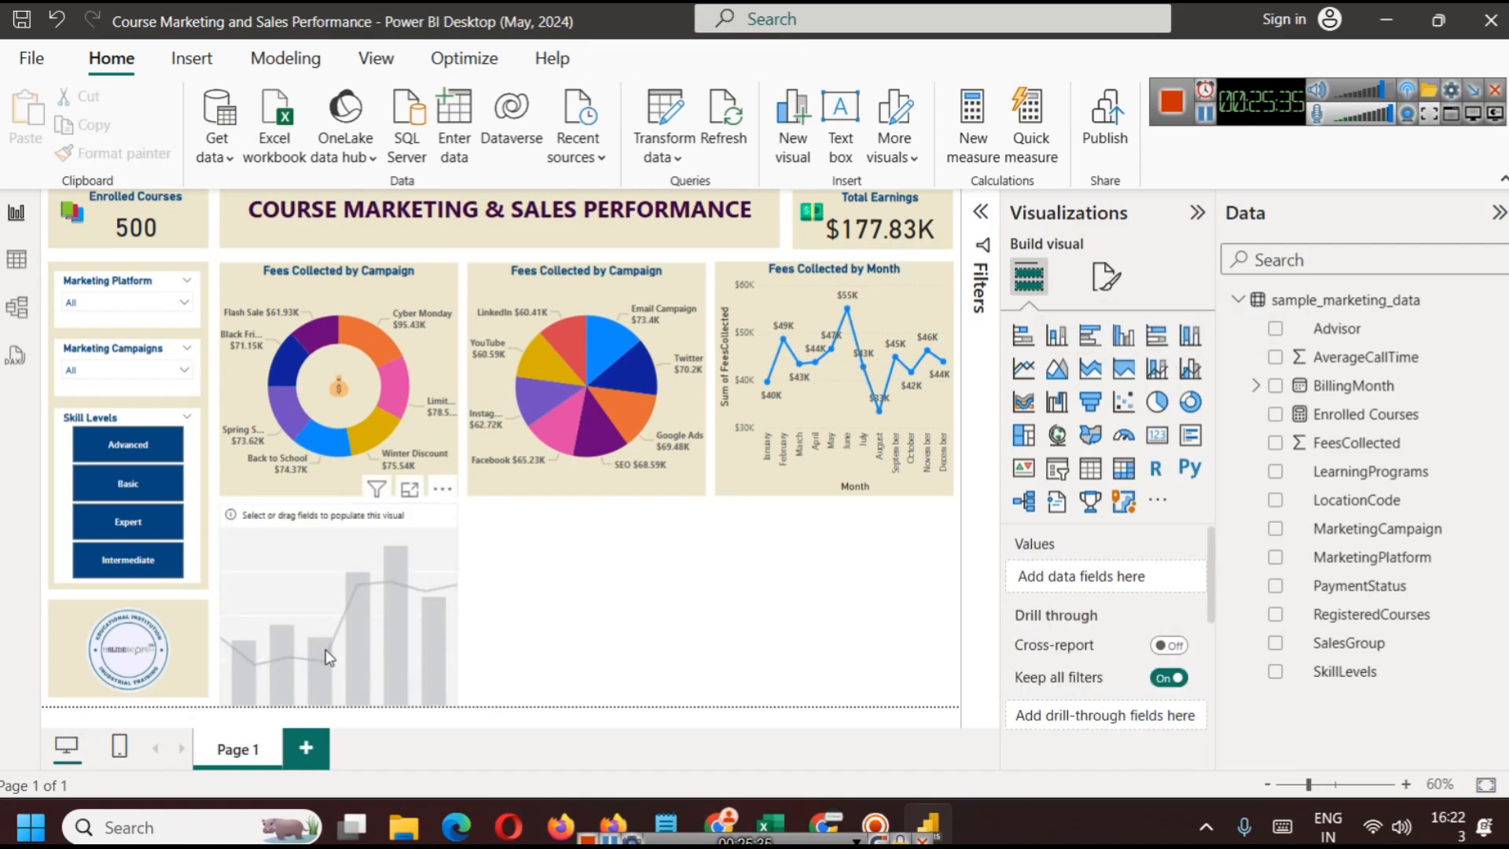
{"action": "left_click", "coordinate": [337, 613]}
{"action": "key", "text": "Delete"}
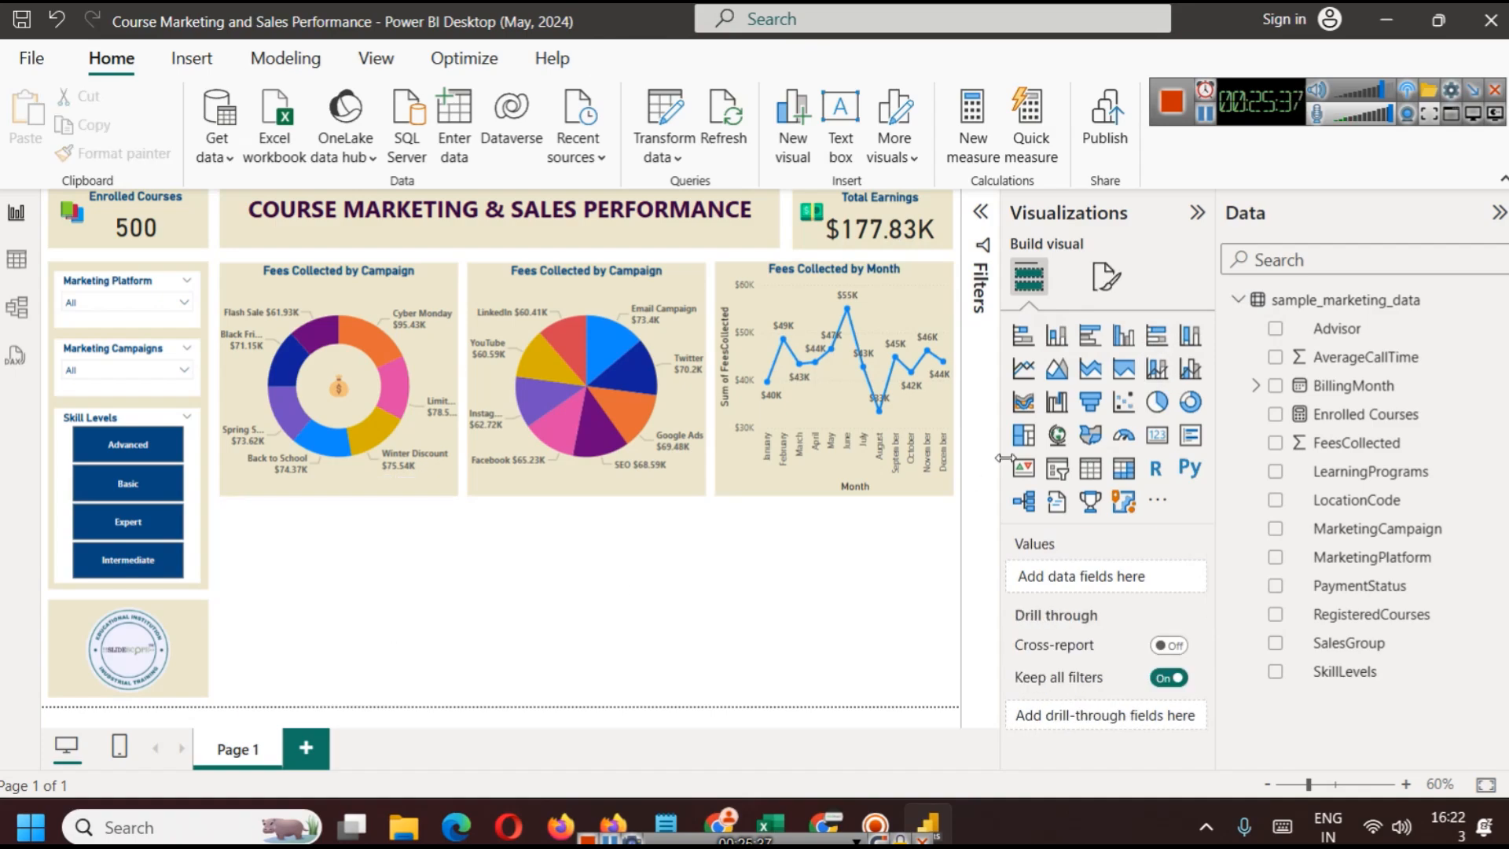
Convert the Fees Collected by Month line chart into a line and stacked column chart
{"action": "left_click", "coordinate": [932, 318]}
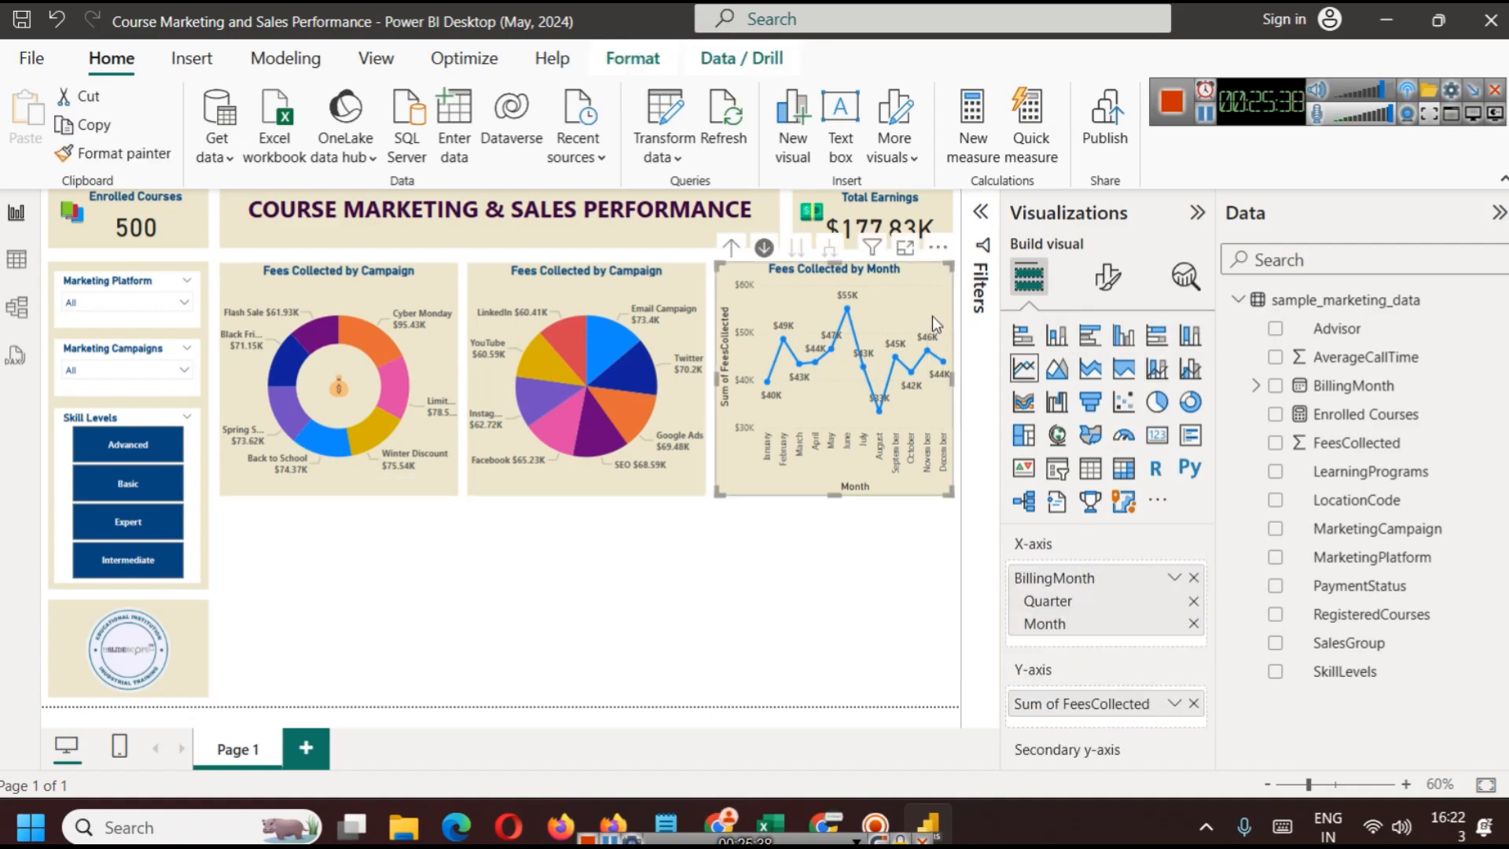
{"action": "left_click", "coordinate": [1154, 383]}
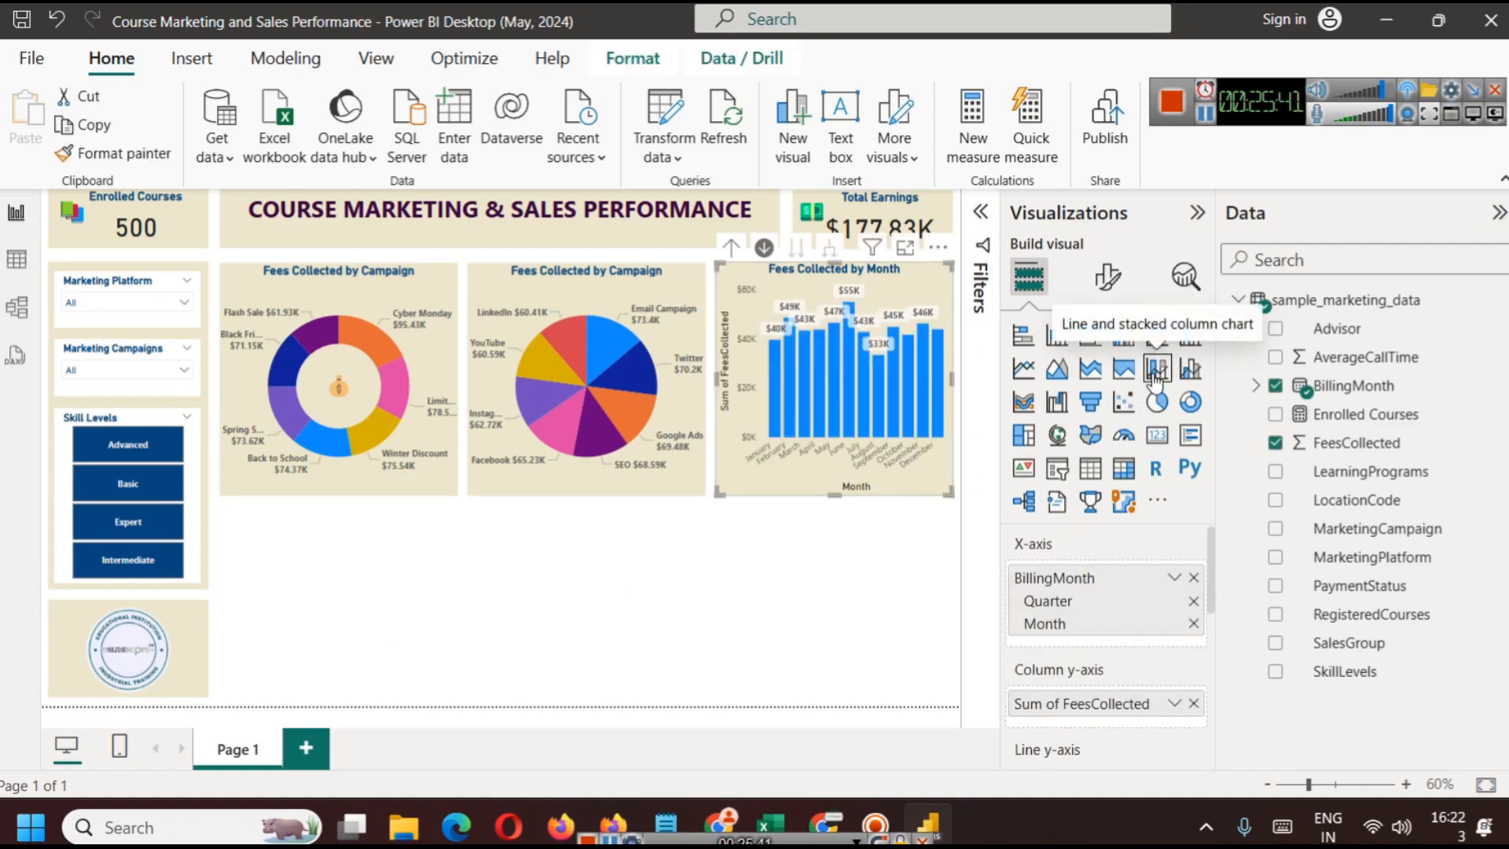
Move Sum of FeesCollected to the combo chart's line y-axis and add Enrolled Courses to its column y-axis
{"action": "scroll", "coordinate": [1124, 621], "scroll_direction": "down", "scroll_amount": 2}
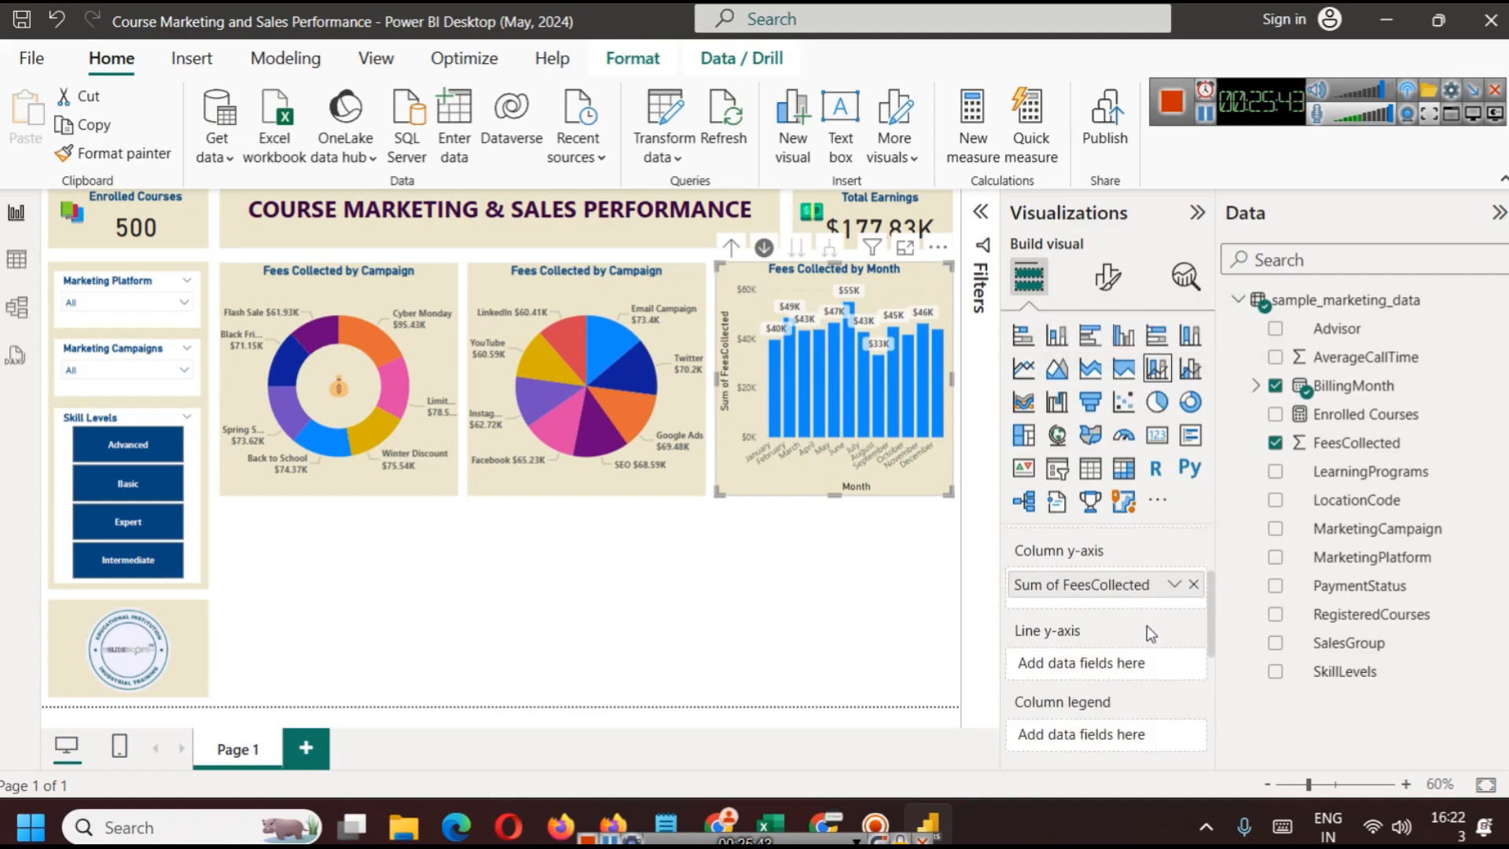
{"action": "left_click_drag", "start_coordinate": [1129, 582], "coordinate": [1142, 649]}
{"action": "left_click_drag", "start_coordinate": [1176, 590], "coordinate": [1147, 660]}
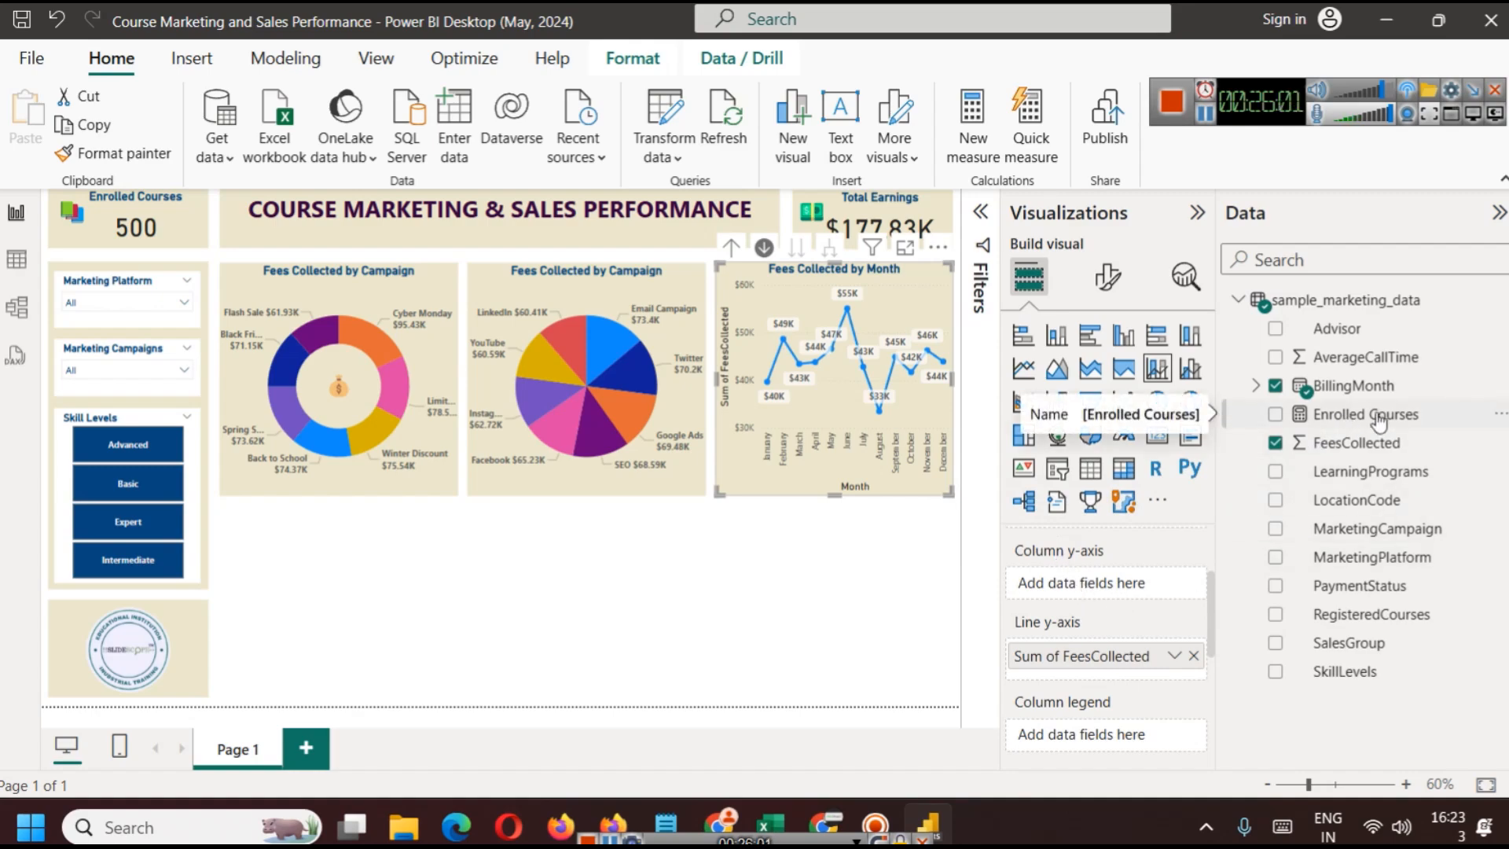
{"action": "left_click_drag", "start_coordinate": [1380, 422], "coordinate": [1105, 585]}
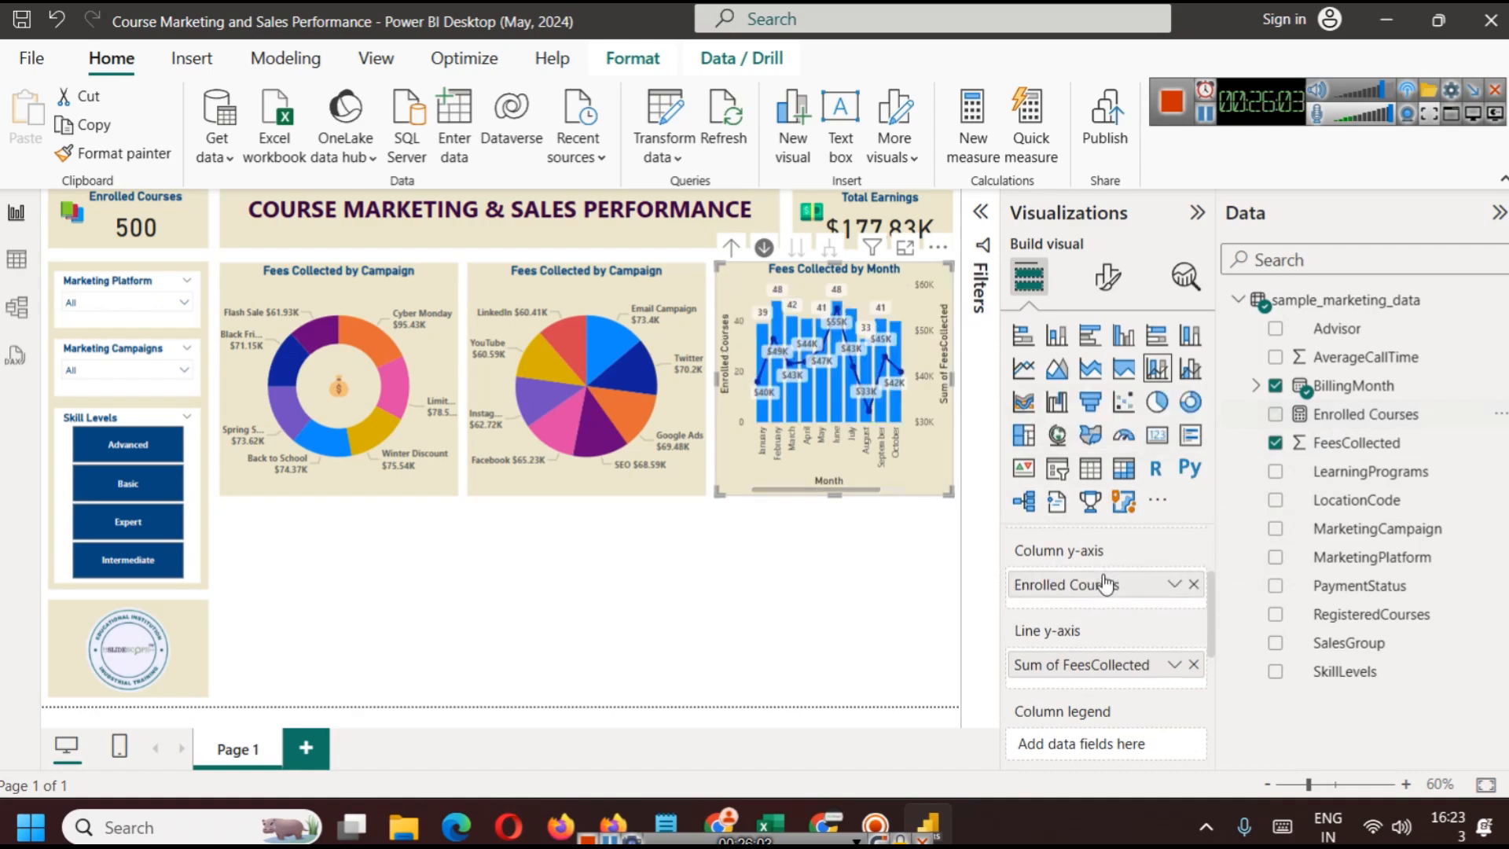
Inspect the Enrolled Courses field's options and its measure formula
{"action": "left_click", "coordinate": [1174, 584]}
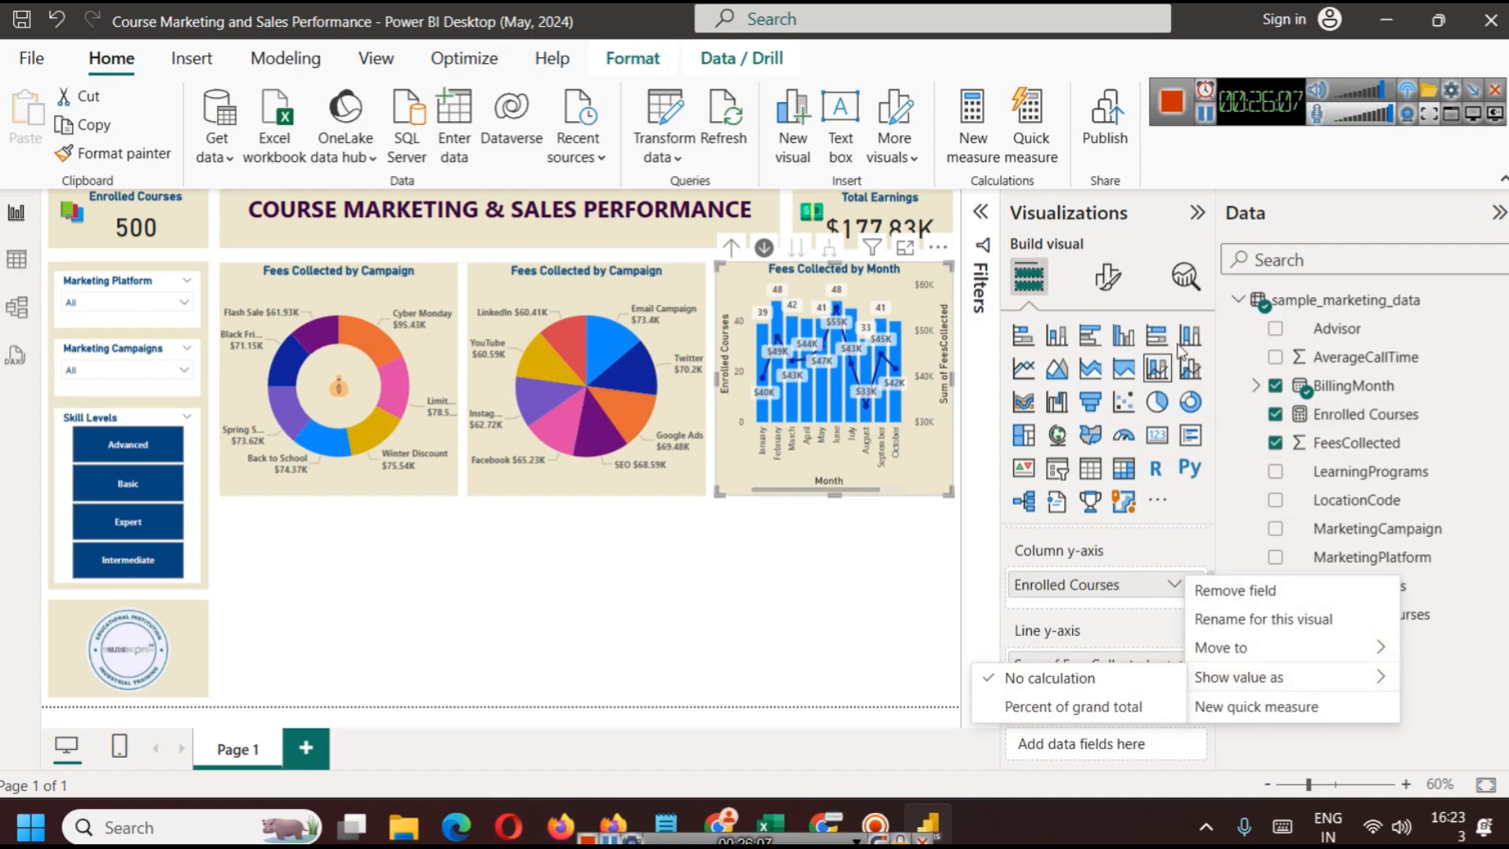
{"action": "left_click", "coordinate": [1203, 118]}
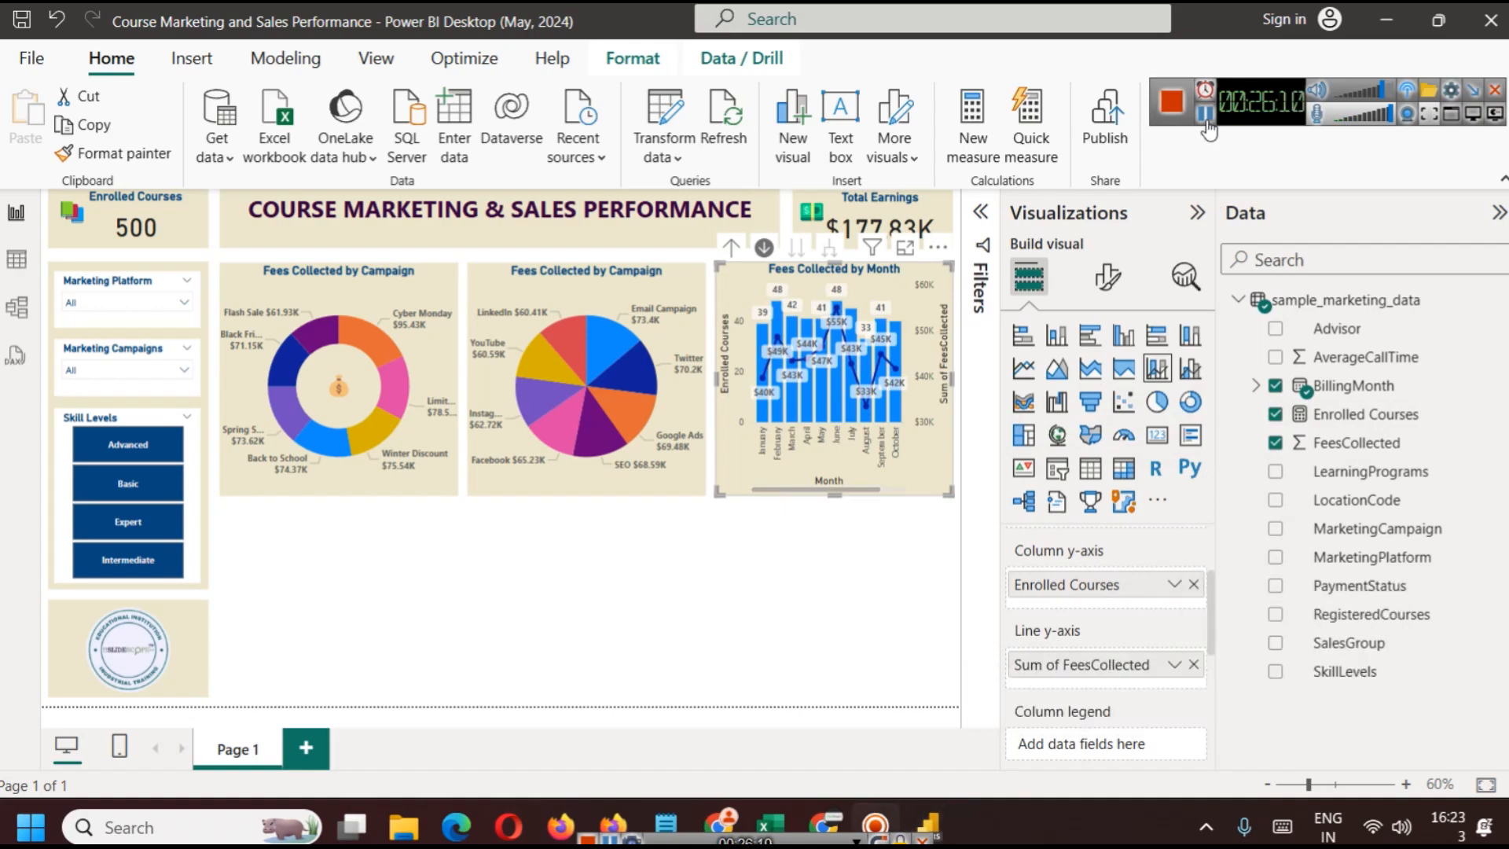
{"action": "left_click", "coordinate": [1373, 418]}
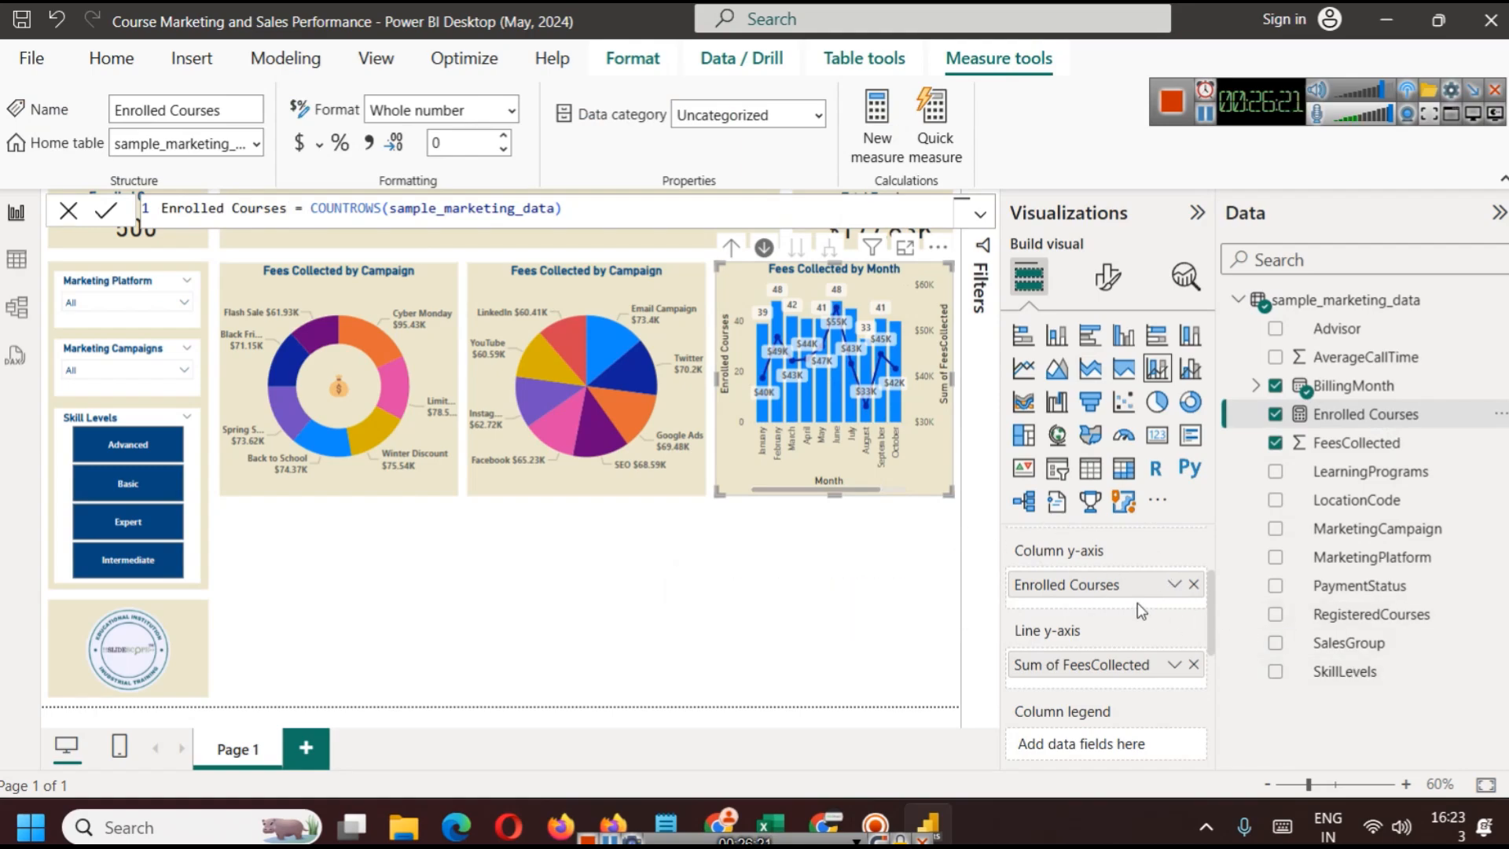
Turn off the data labels of the Fees Collected by Month combo chart
{"action": "left_click", "coordinate": [1107, 277]}
{"action": "scroll", "coordinate": [1108, 589], "scroll_direction": "down", "scroll_amount": 5}
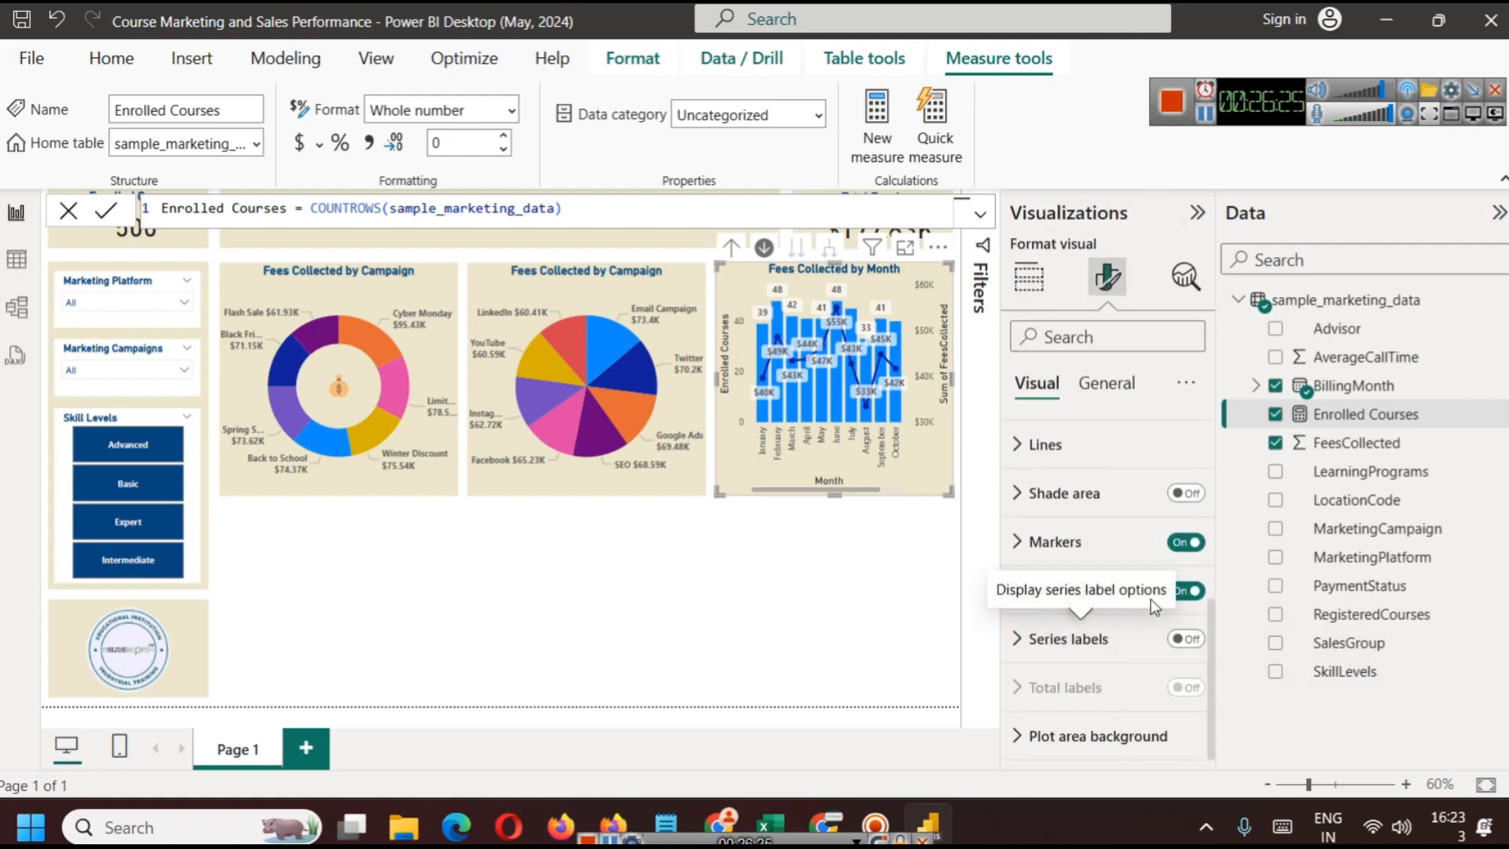
{"action": "left_click", "coordinate": [1183, 591]}
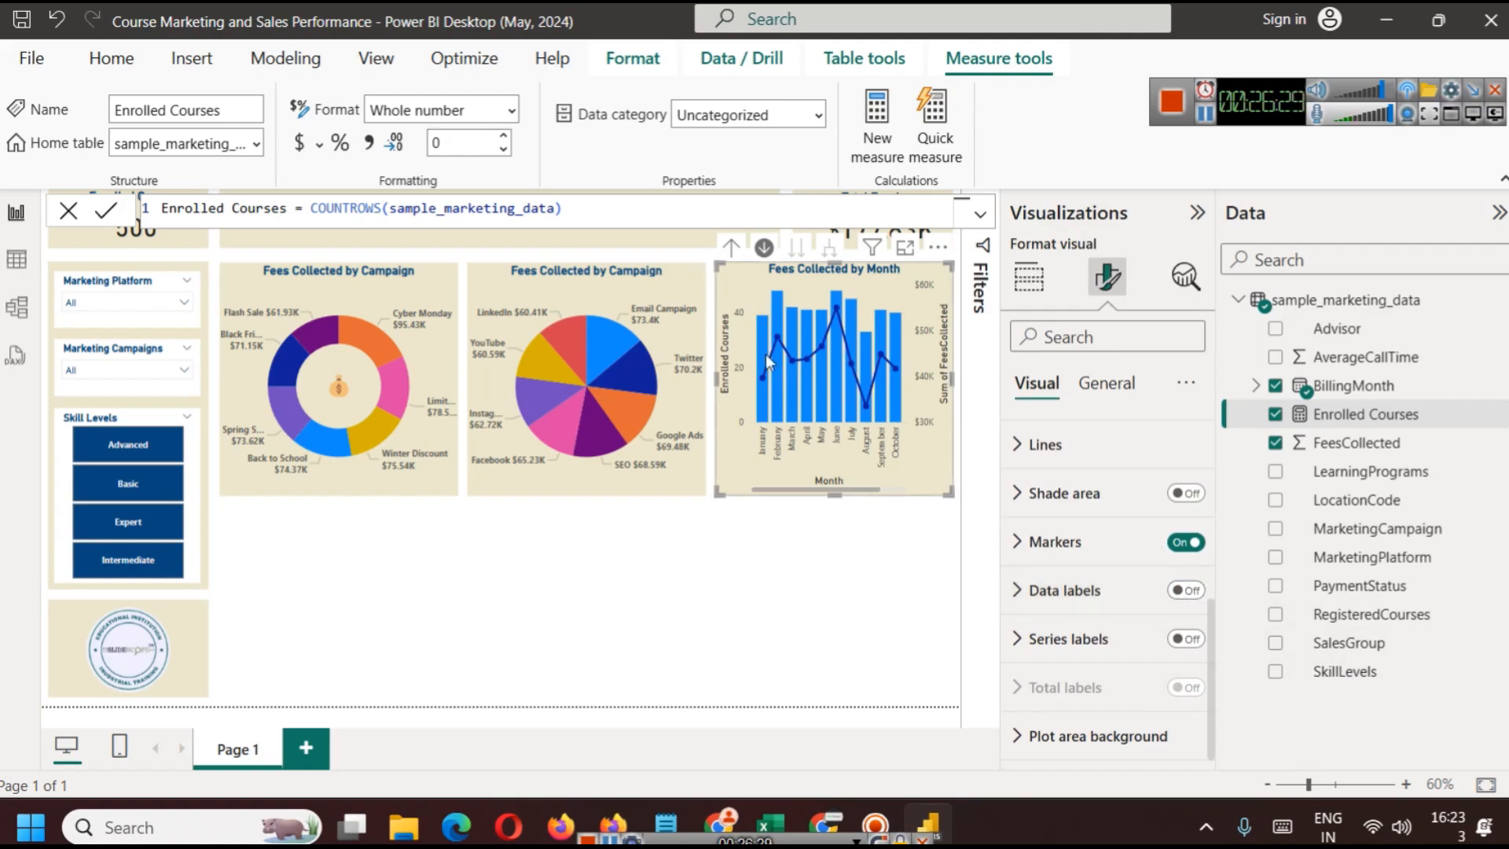
{"action": "left_click", "coordinate": [879, 584]}
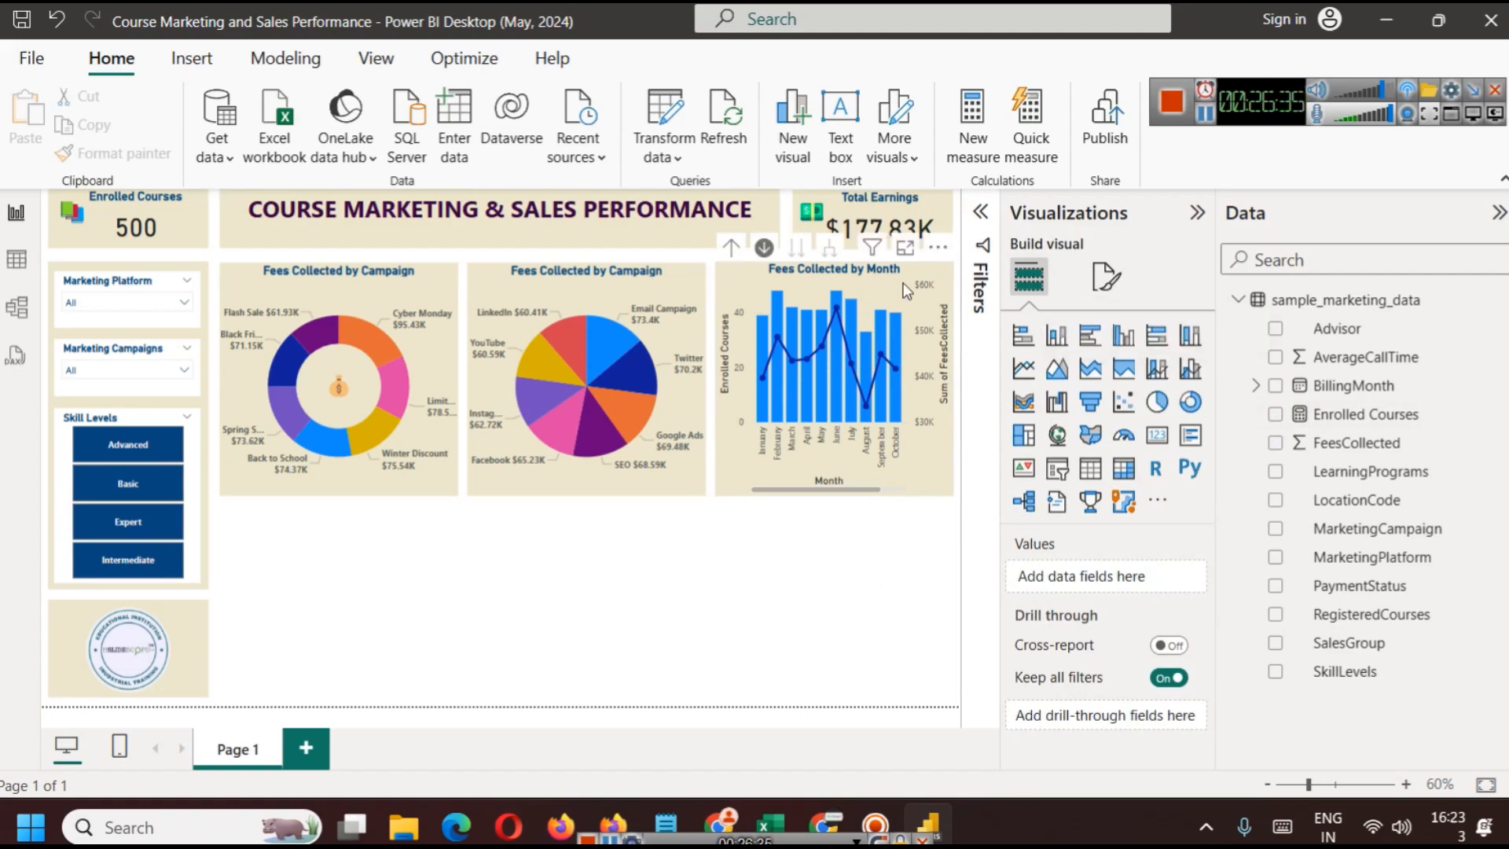
Move the Fees Collected by Month chart below the donut and widen it to span both the donut and pie charts
{"action": "left_click_drag", "start_coordinate": [904, 281], "coordinate": [408, 521]}
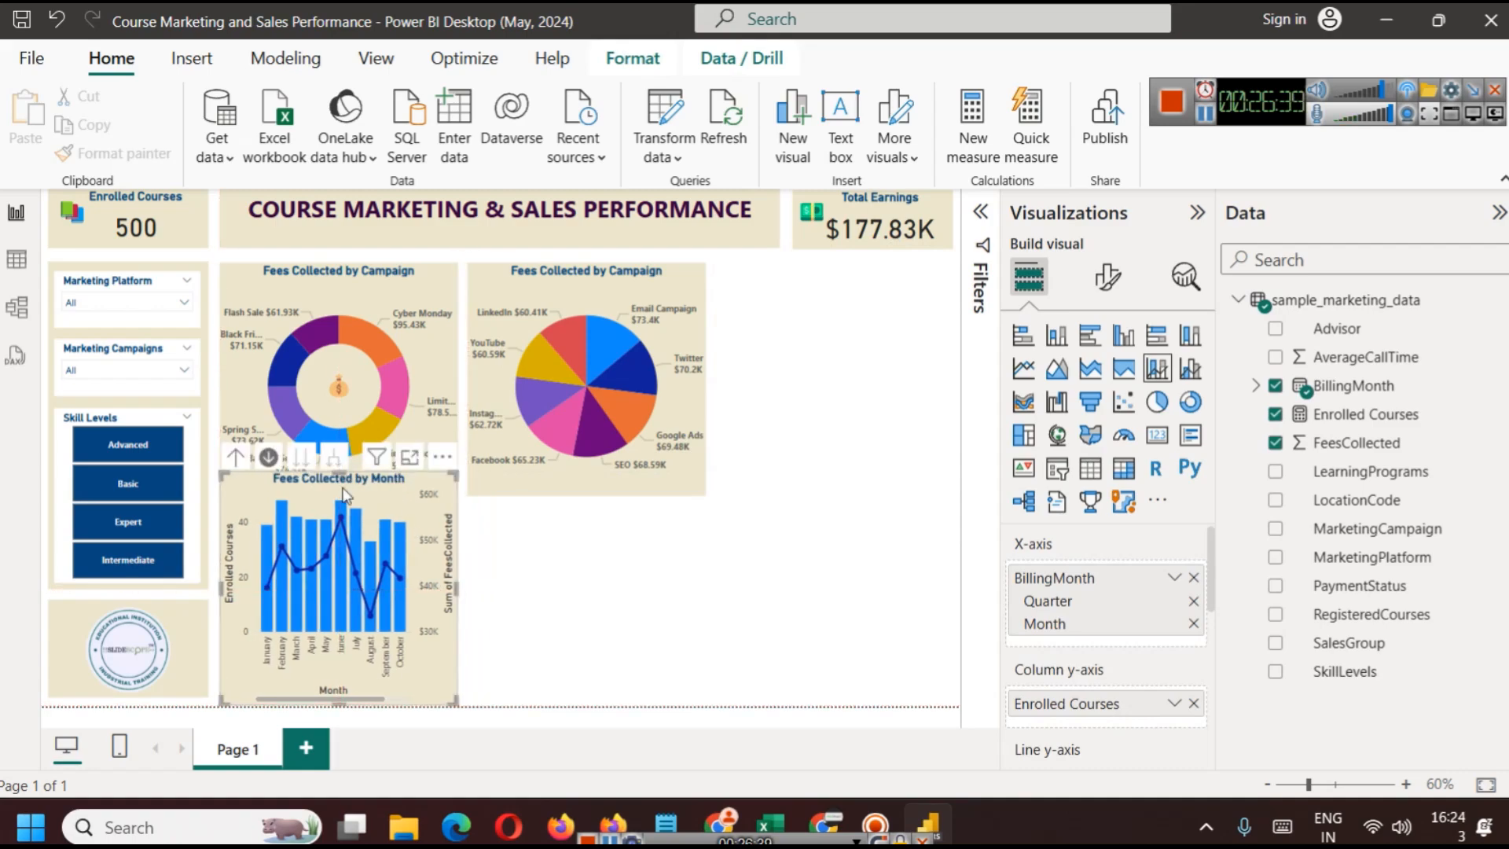
{"action": "left_click_drag", "start_coordinate": [341, 472], "coordinate": [346, 506]}
{"action": "left_click_drag", "start_coordinate": [458, 599], "coordinate": [716, 631]}
{"action": "left_click", "coordinate": [800, 572]}
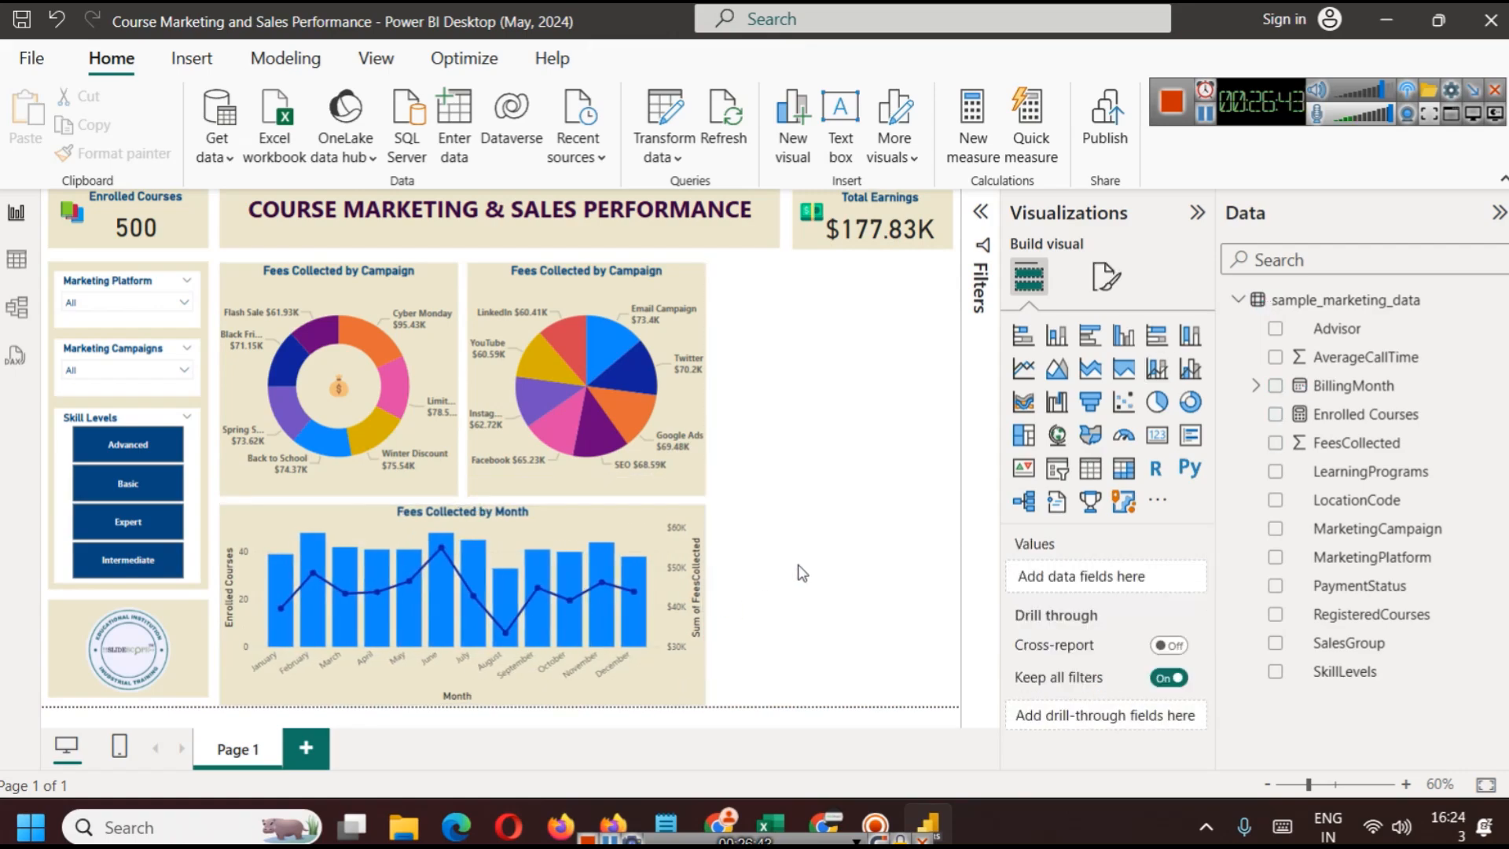
Turn on data labels for the widened Fees Collected by Month combo chart
{"action": "left_click", "coordinate": [635, 525]}
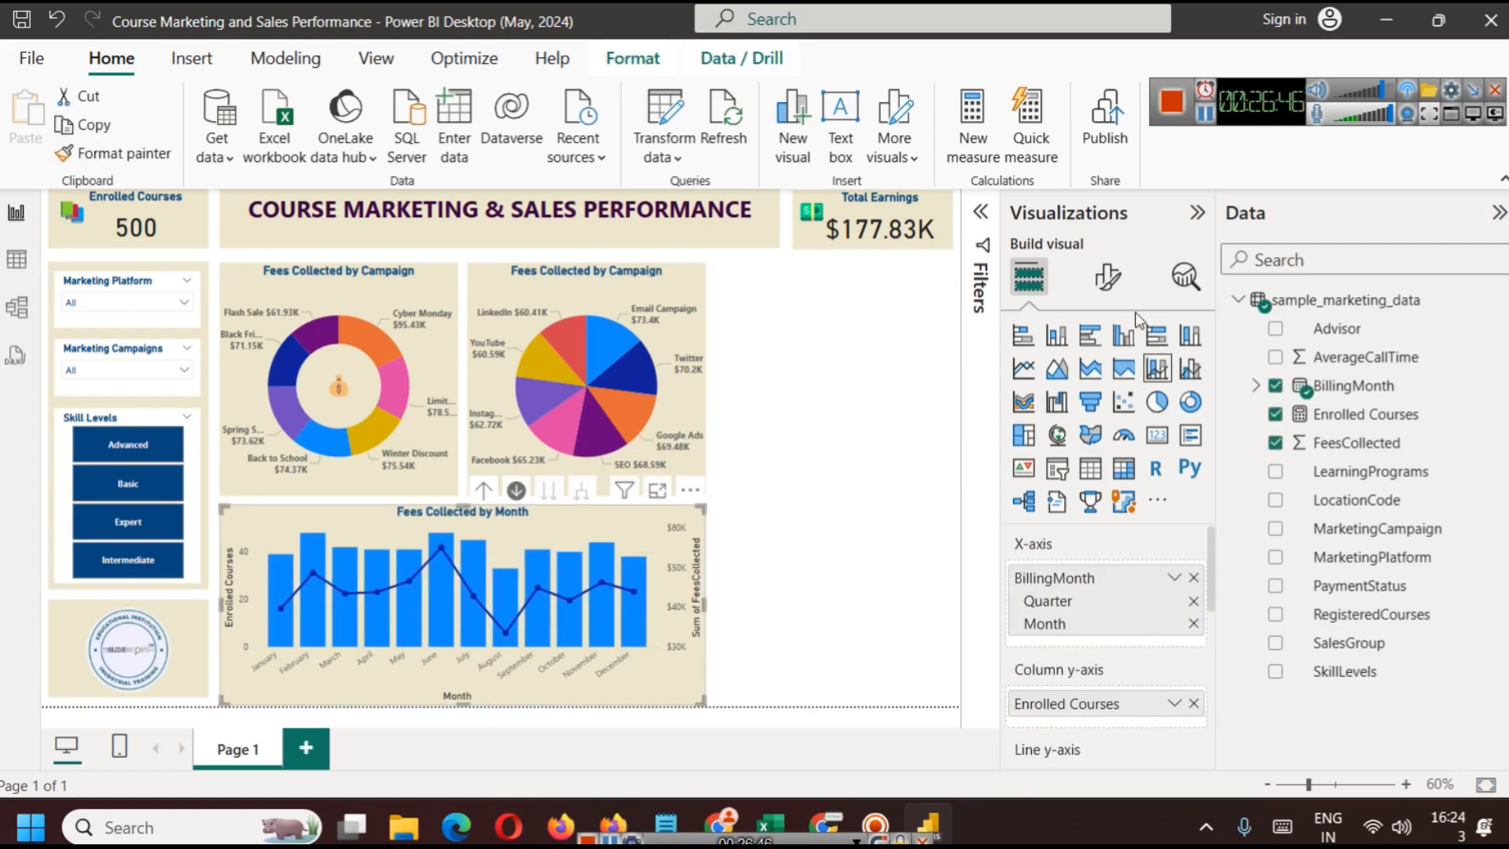
{"action": "left_click", "coordinate": [1107, 277]}
{"action": "scroll", "coordinate": [1100, 708], "scroll_direction": "down", "scroll_amount": 5}
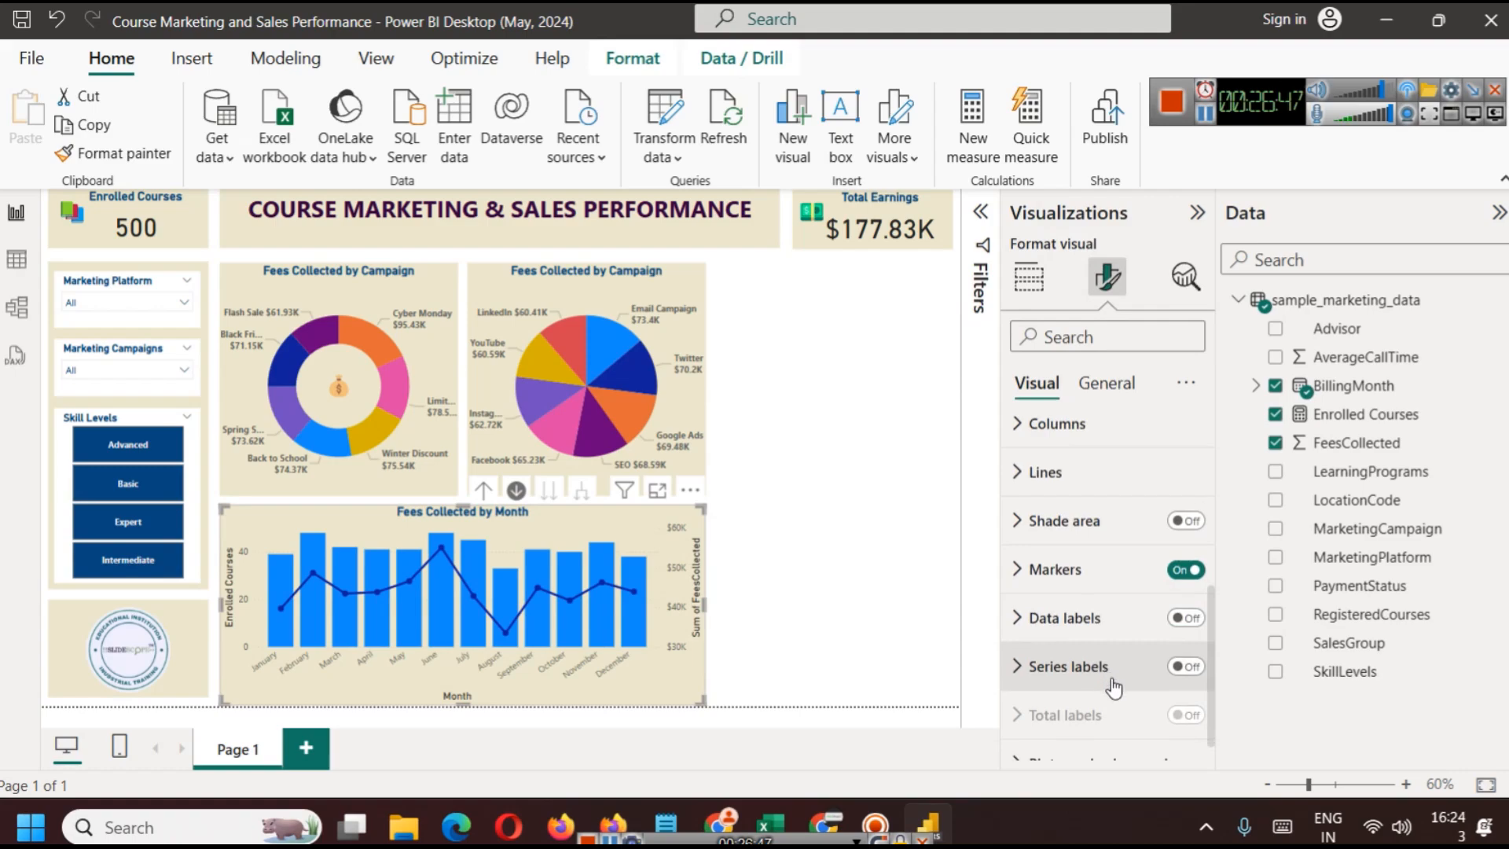
{"action": "left_click", "coordinate": [1179, 621]}
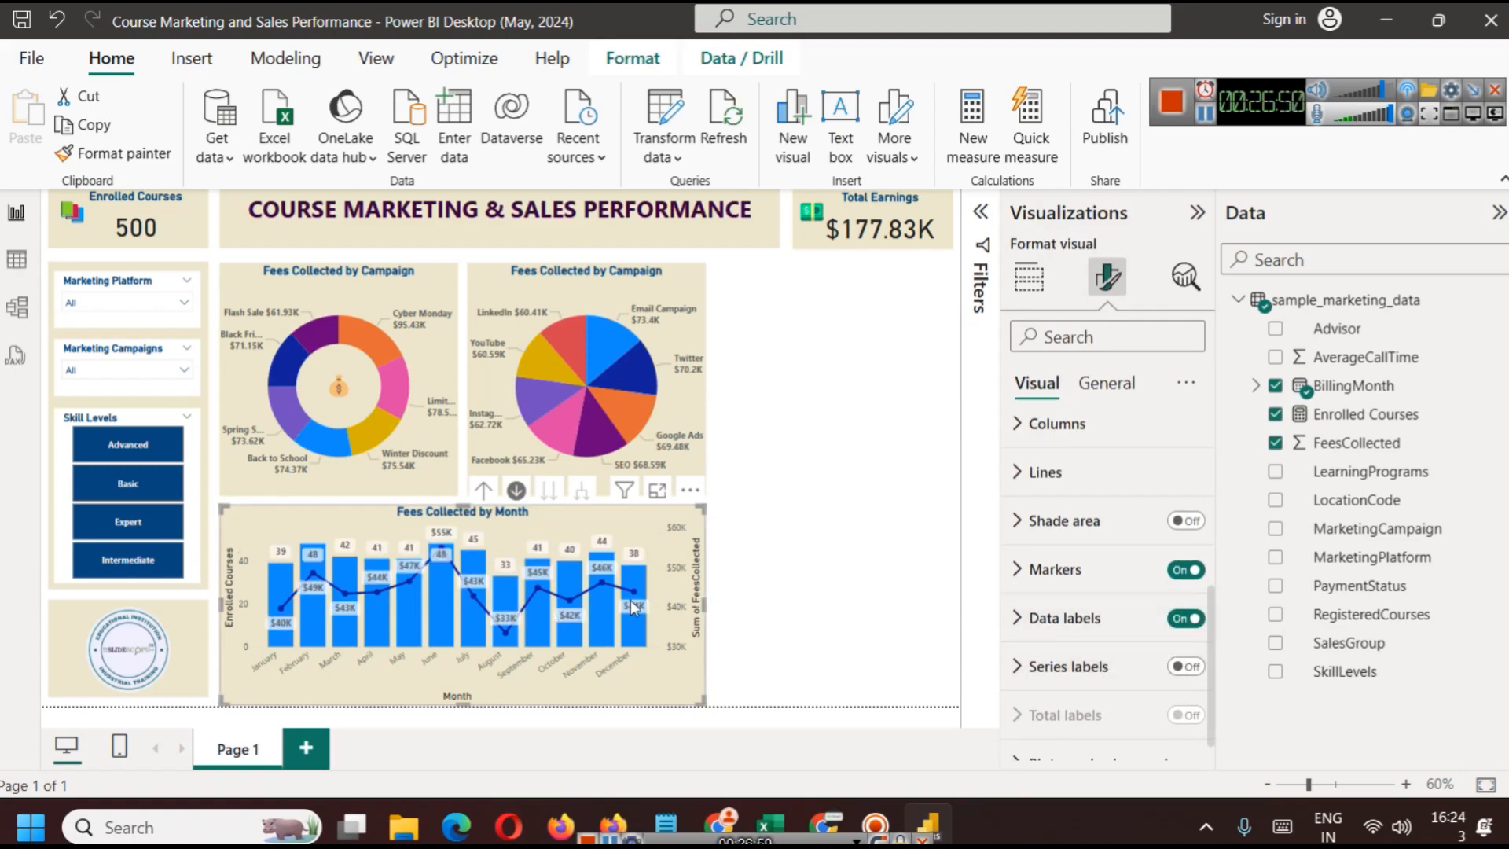
{"action": "left_click", "coordinate": [788, 523]}
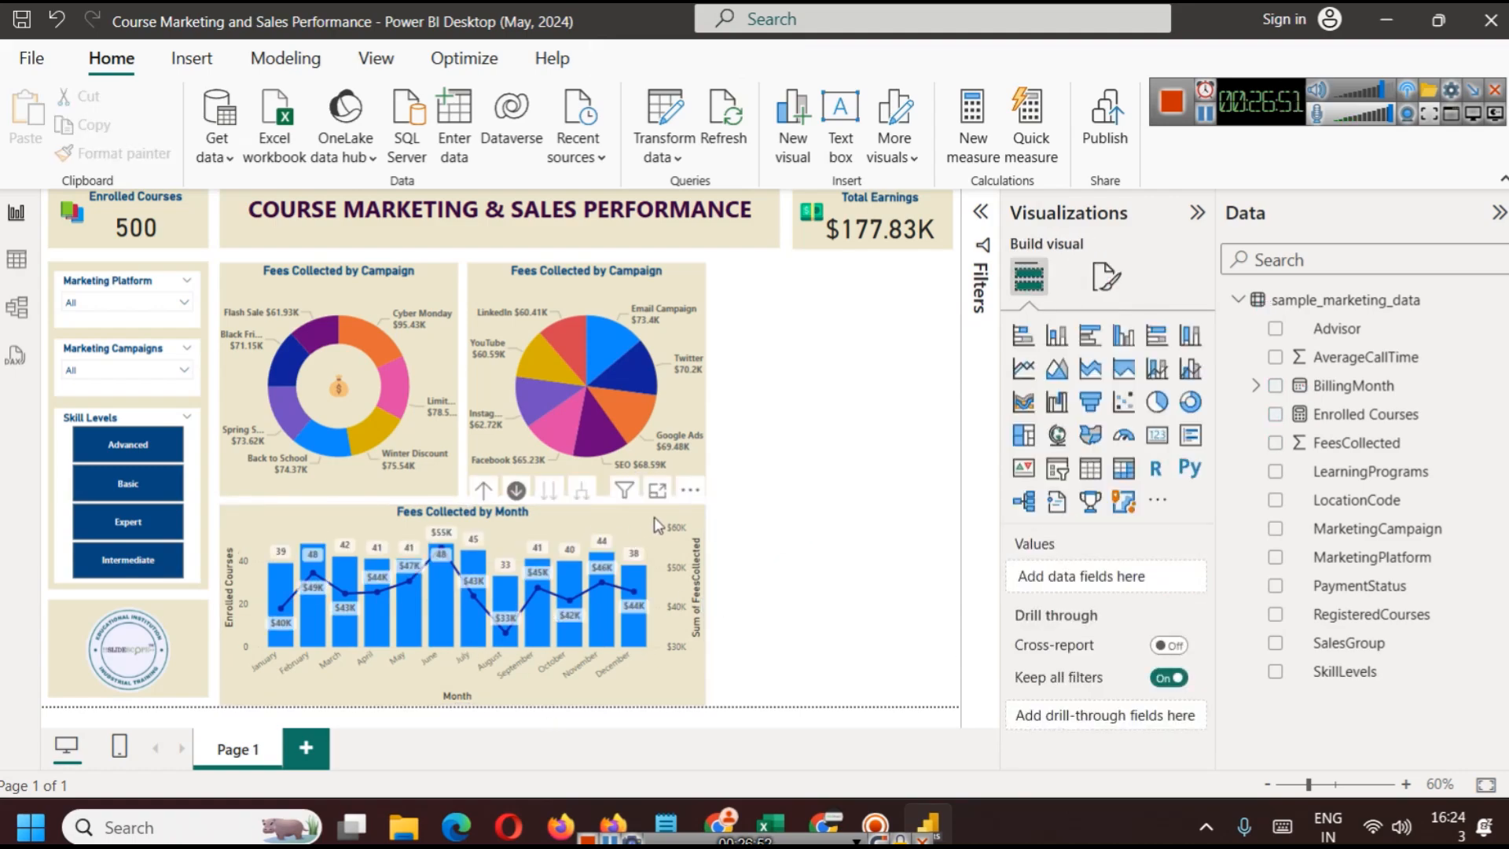
Examine the monthly enrolled courses and fees in the combo chart's focus mode, then return to the report
{"action": "left_click", "coordinate": [657, 491]}
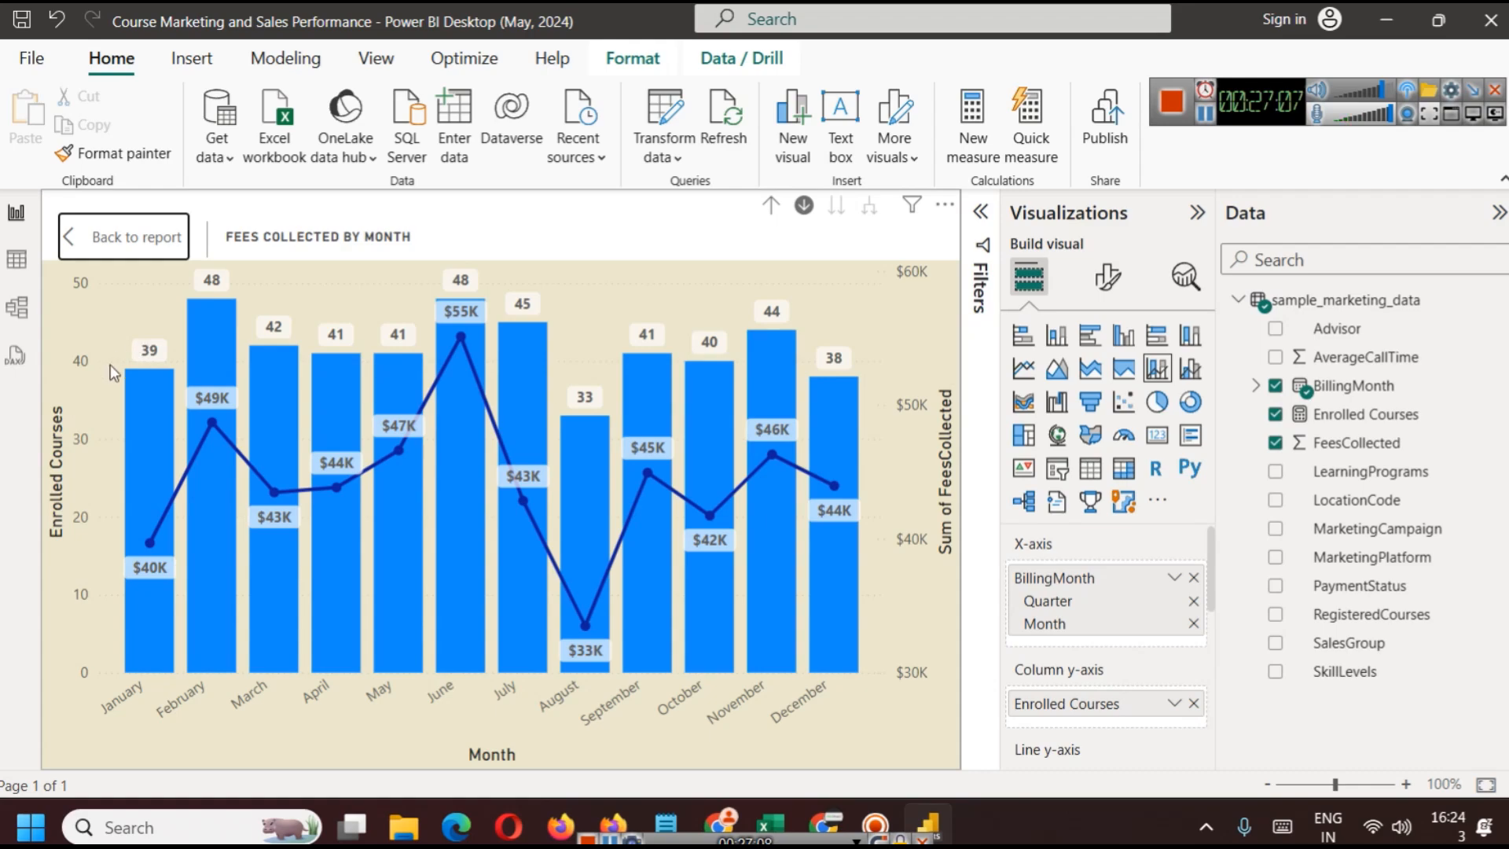
{"action": "mouse_move", "coordinate": [220, 343]}
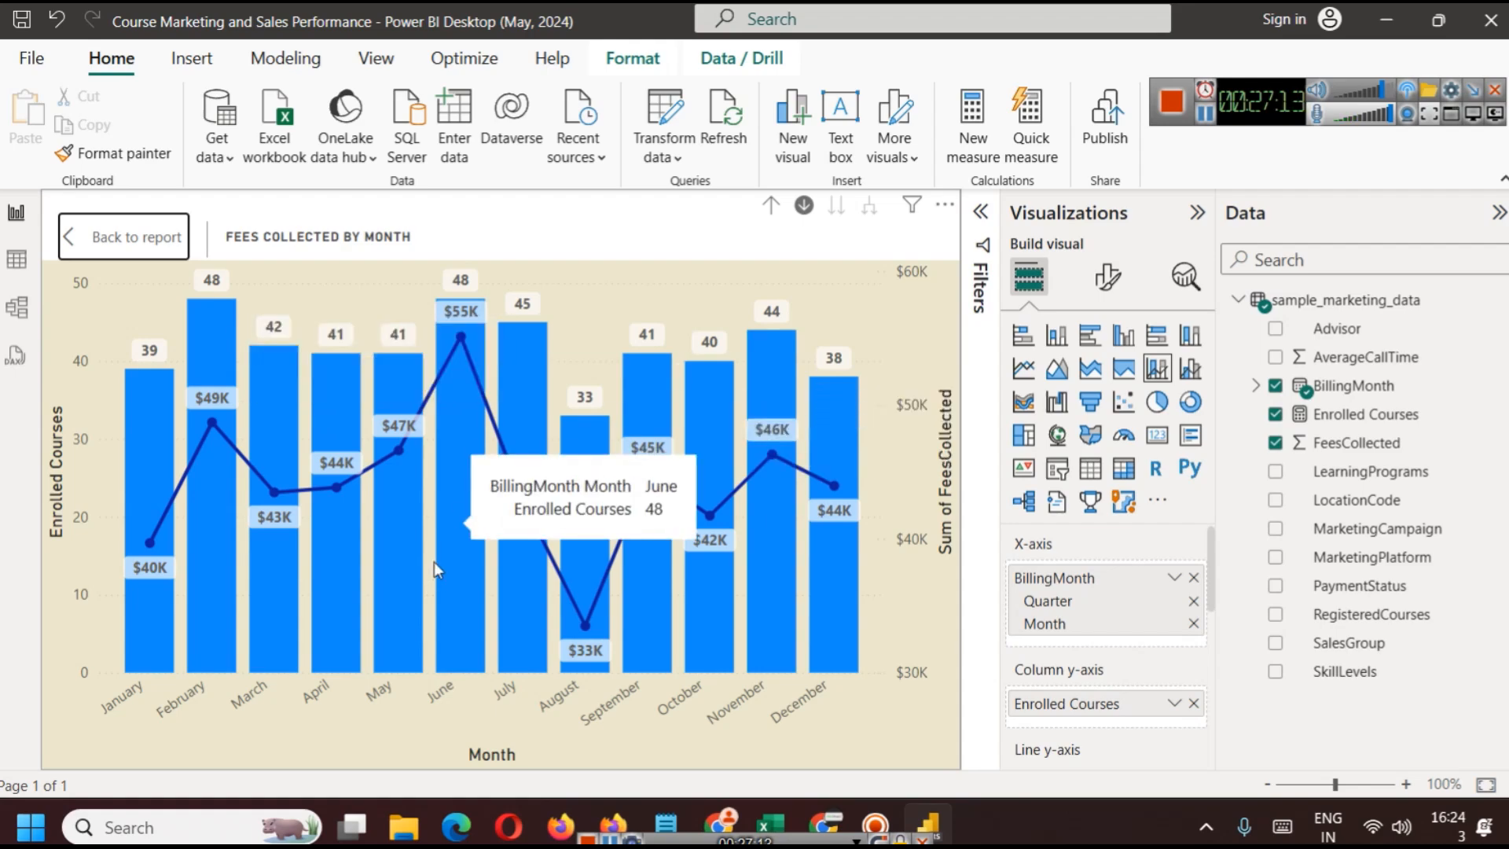
{"action": "mouse_move", "coordinate": [444, 552]}
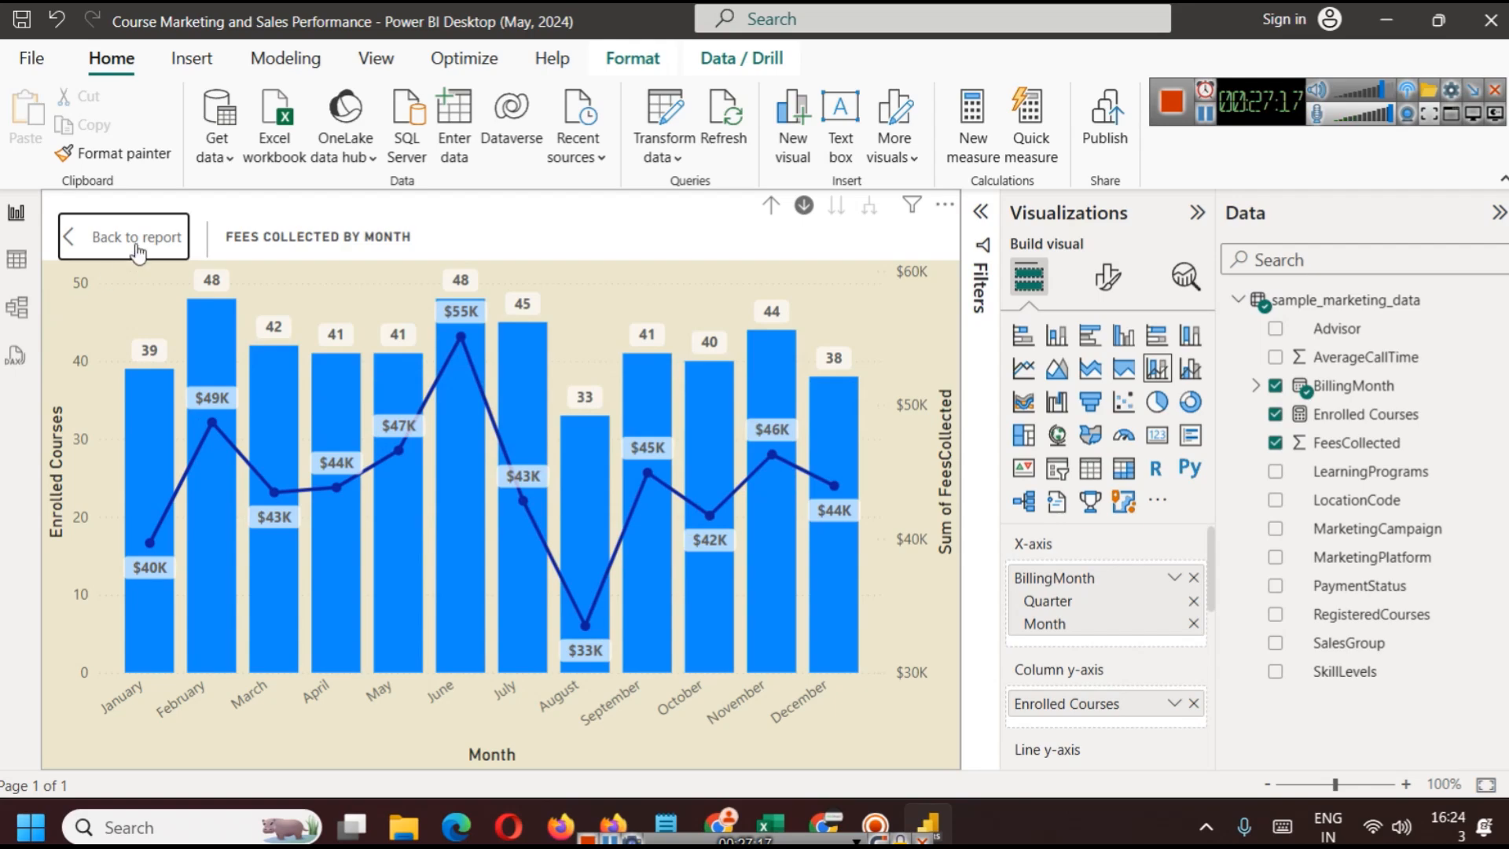
{"action": "left_click", "coordinate": [86, 240]}
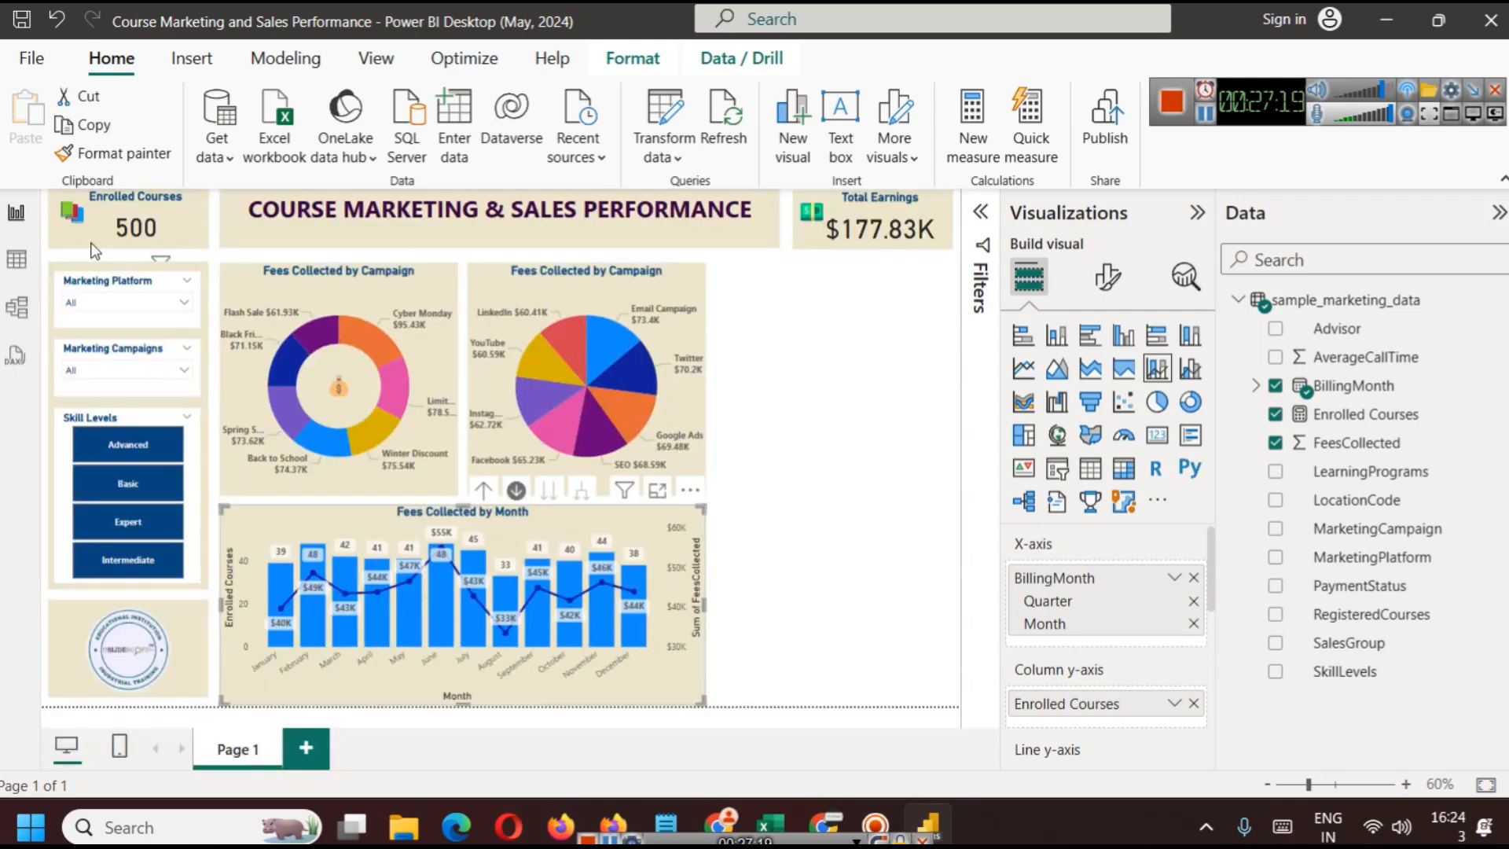
{"action": "left_click", "coordinate": [809, 520]}
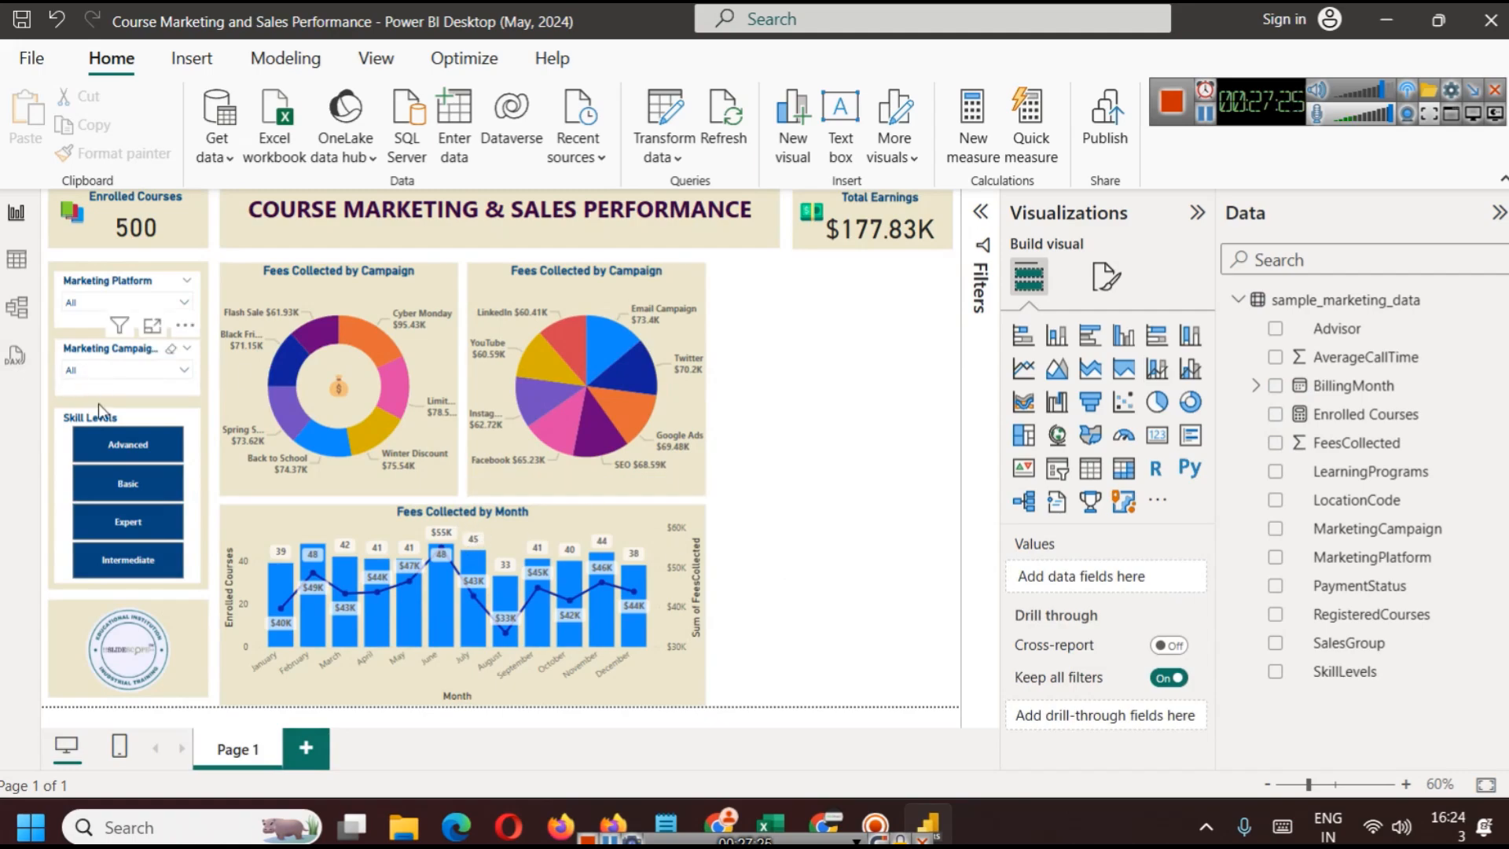
Test the Skill Levels slicer with Expert, Advanced, Basic and Intermediate while examining the monthly chart, then clear the selection
{"action": "left_click", "coordinate": [128, 536]}
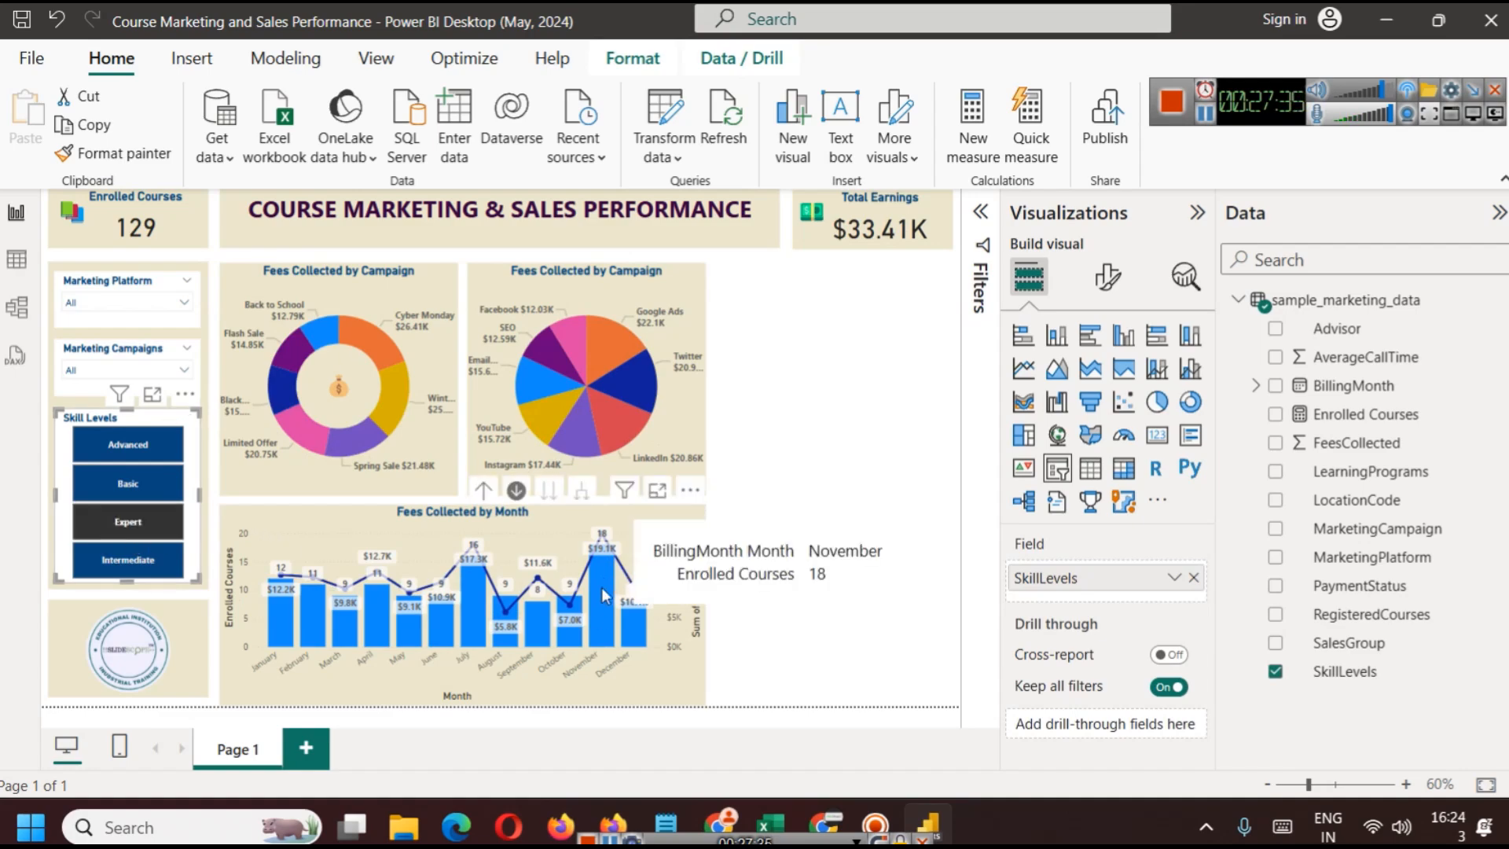
{"action": "left_click", "coordinate": [173, 448]}
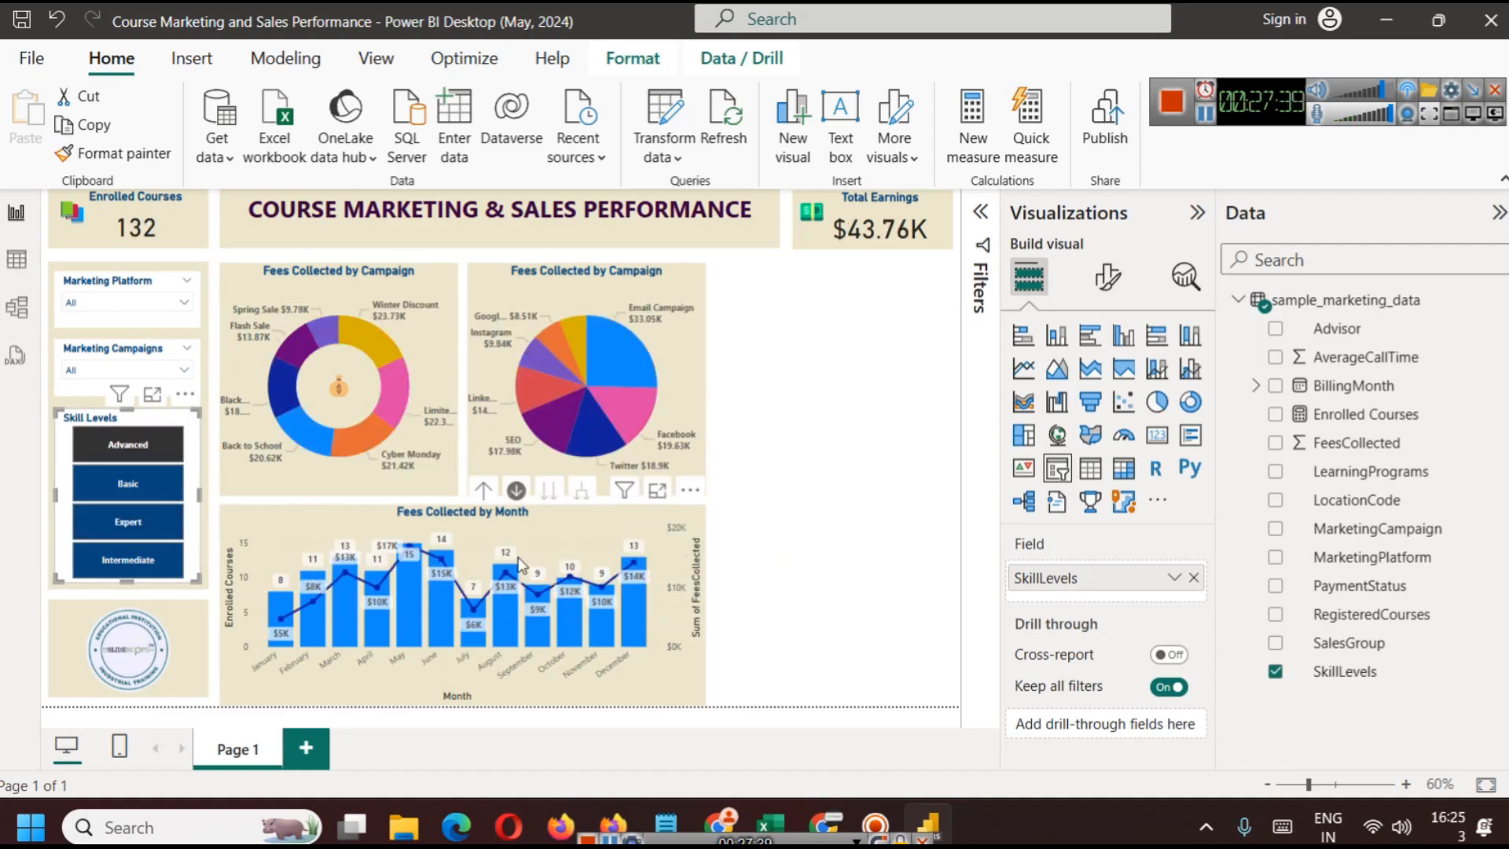
{"action": "left_click", "coordinate": [118, 491]}
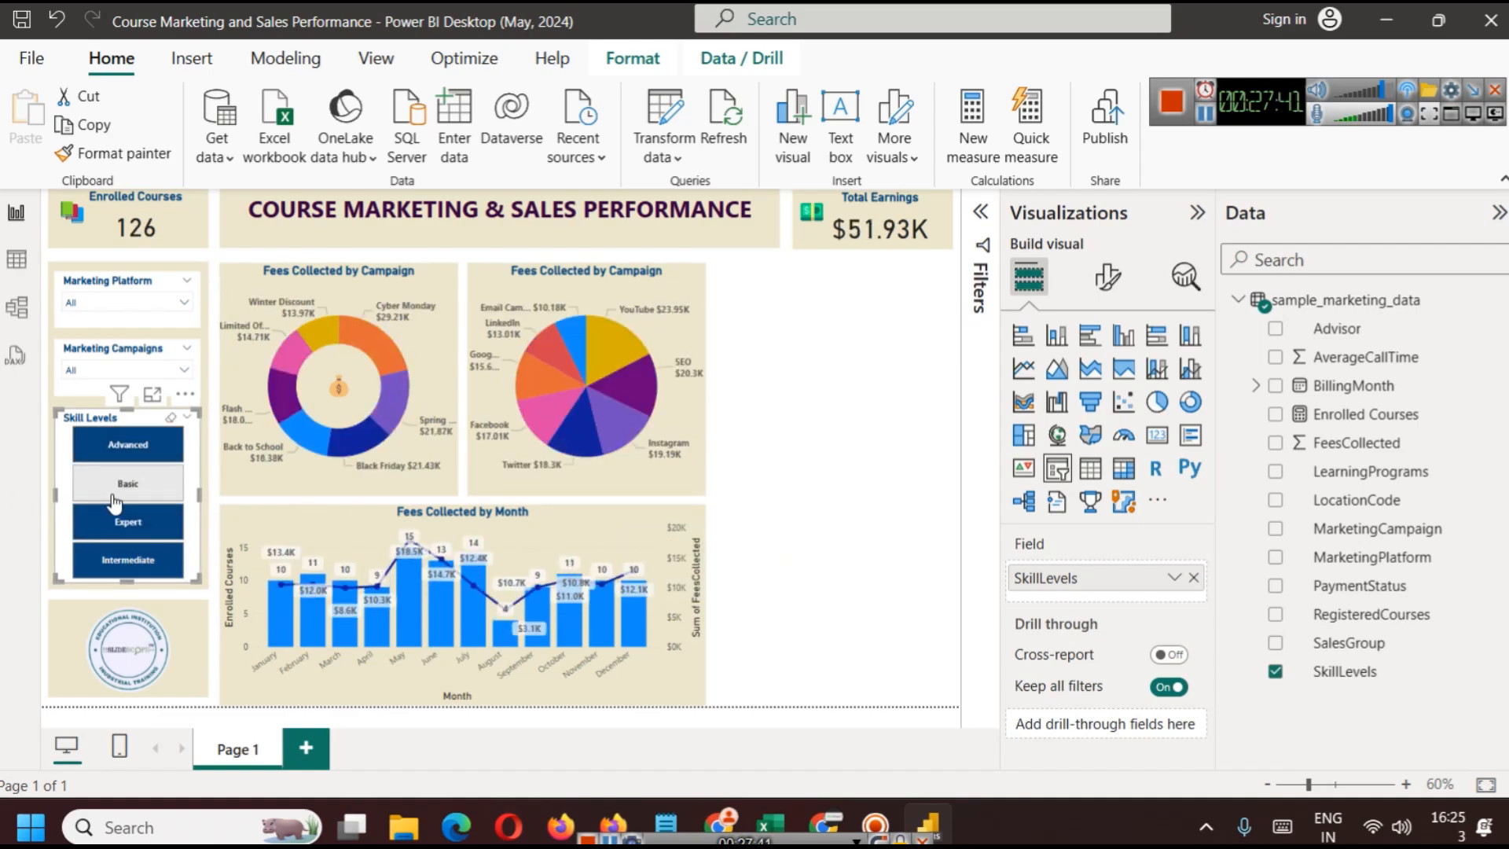
{"action": "mouse_move", "coordinate": [409, 580]}
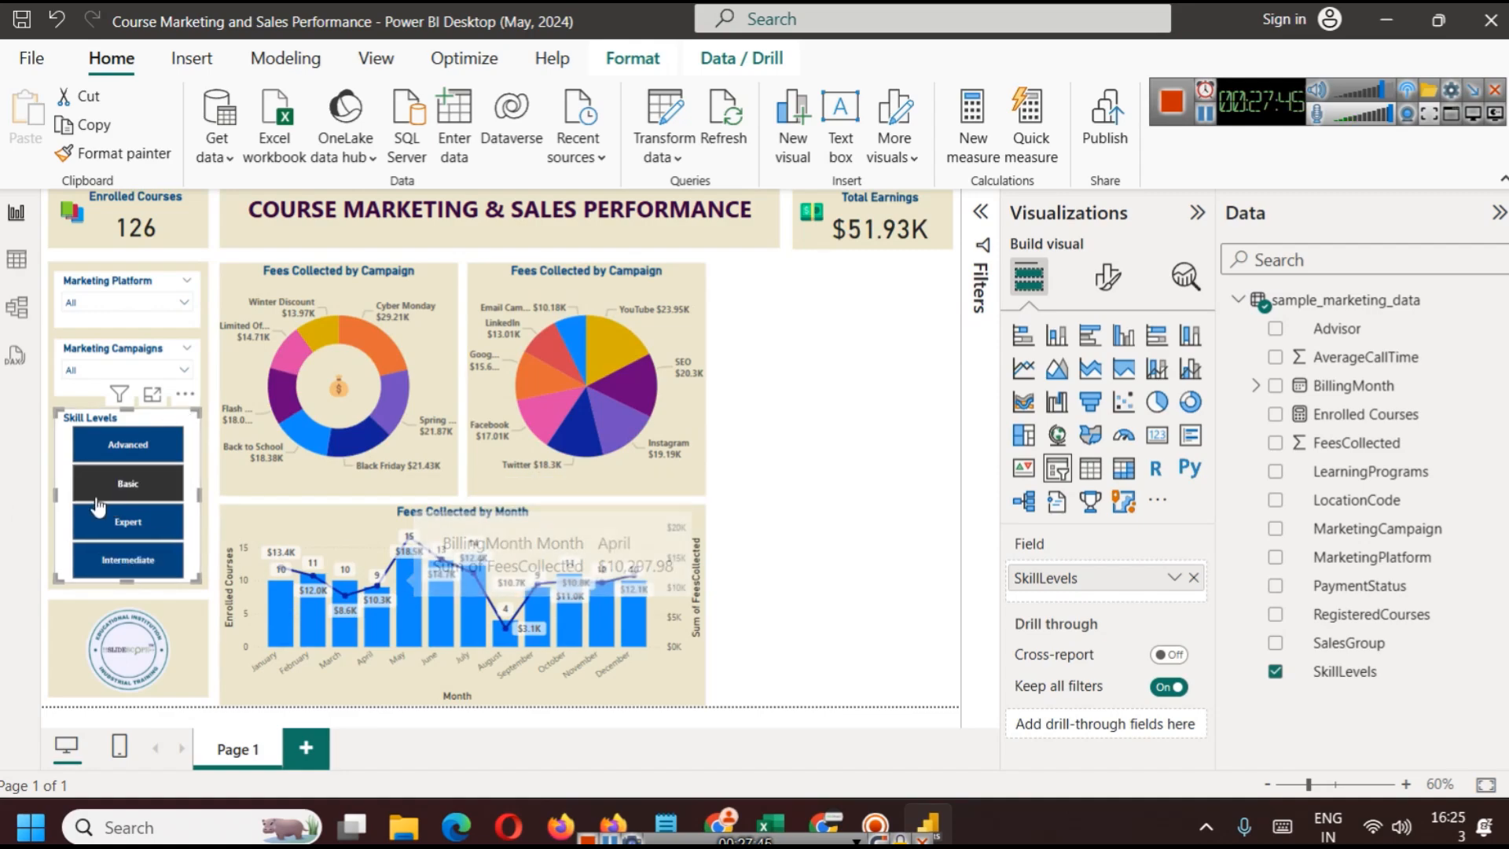
{"action": "left_click", "coordinate": [122, 560]}
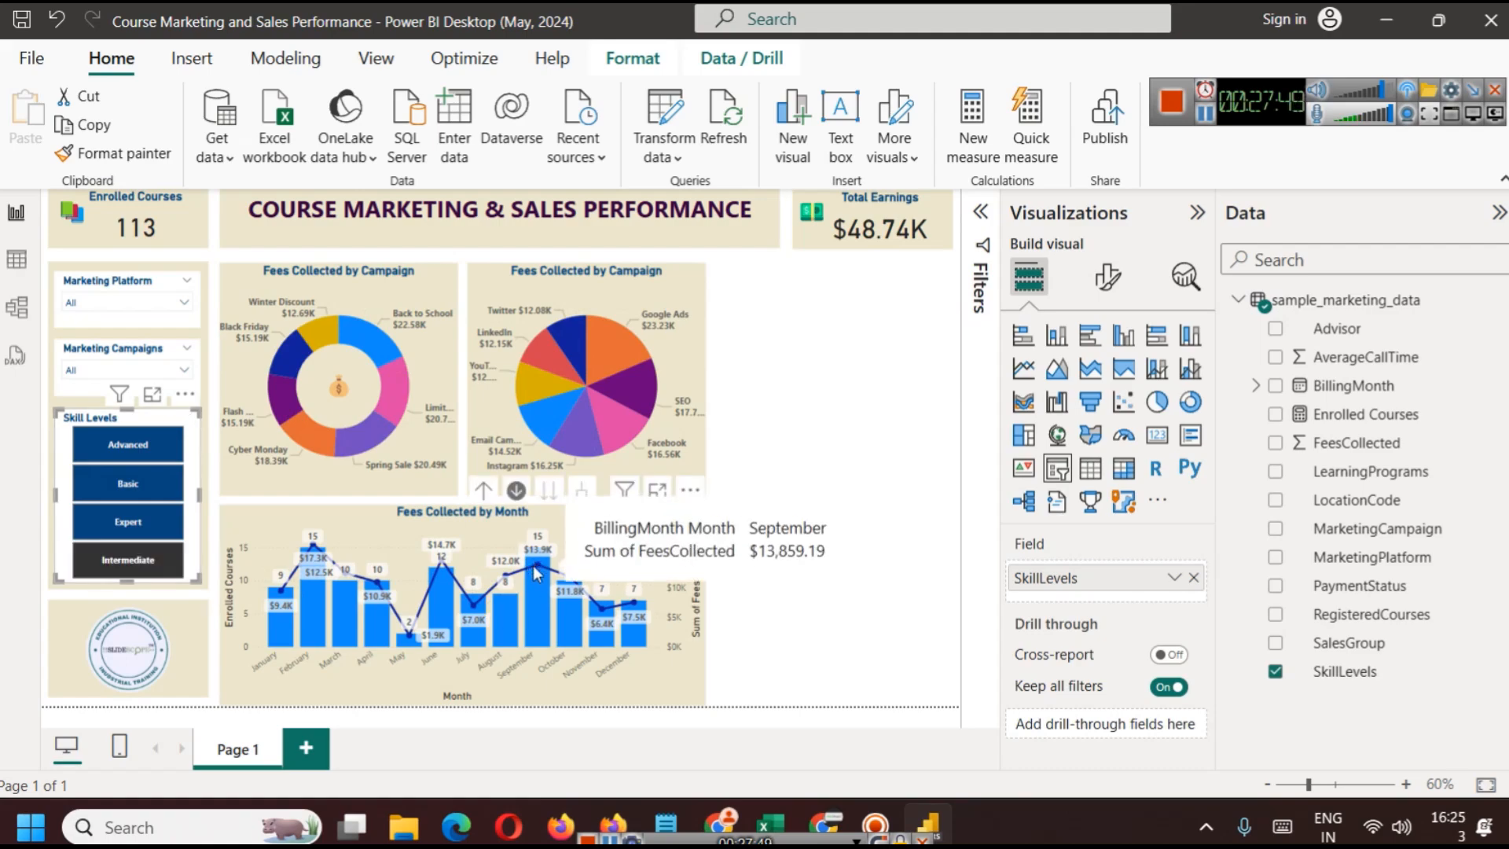
{"action": "mouse_move", "coordinate": [322, 580]}
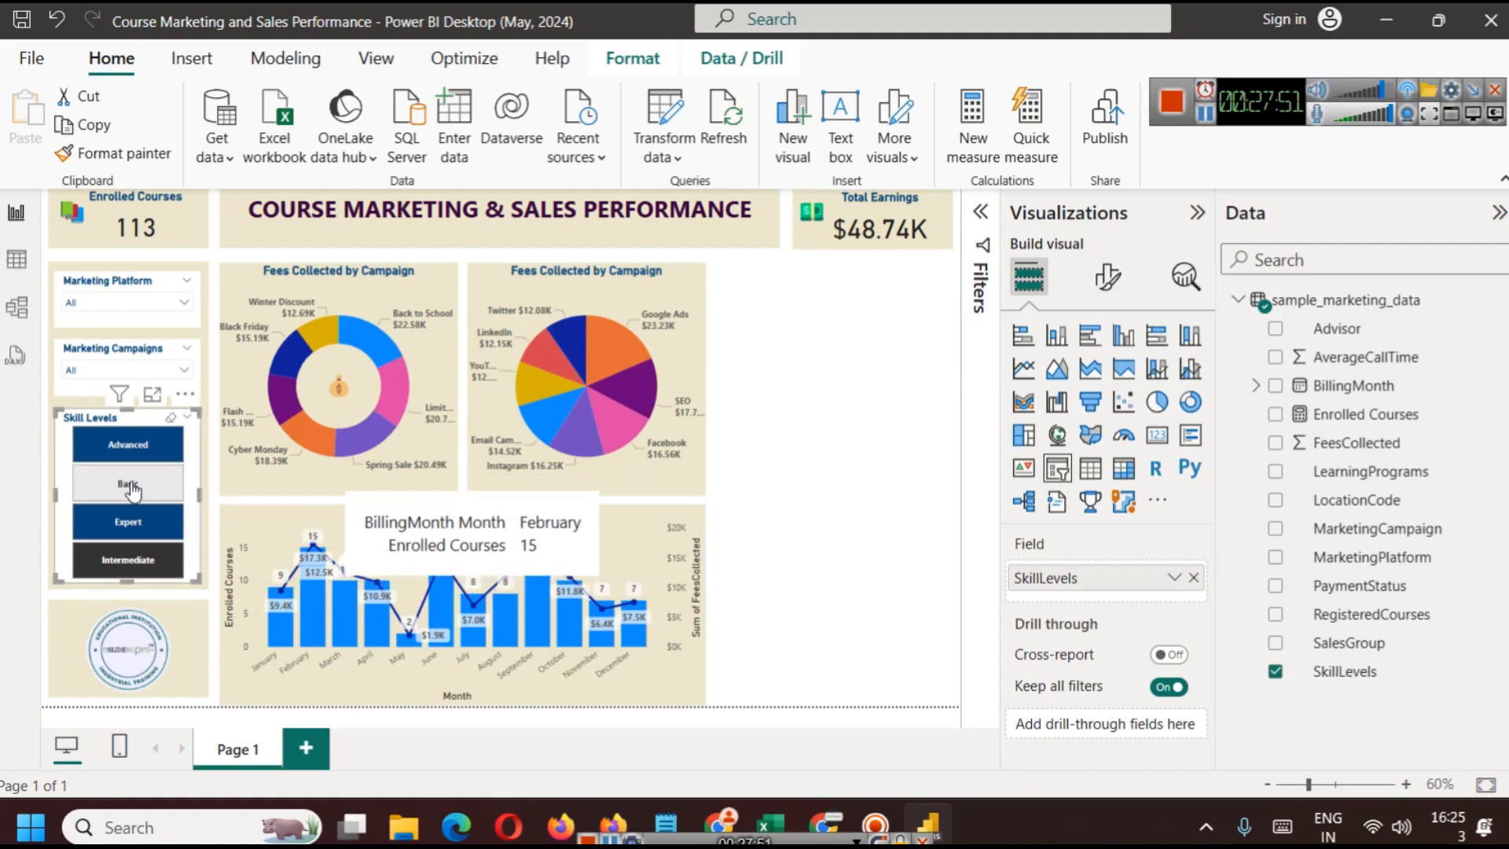
{"action": "left_click", "coordinate": [140, 564]}
{"action": "left_click", "coordinate": [784, 489]}
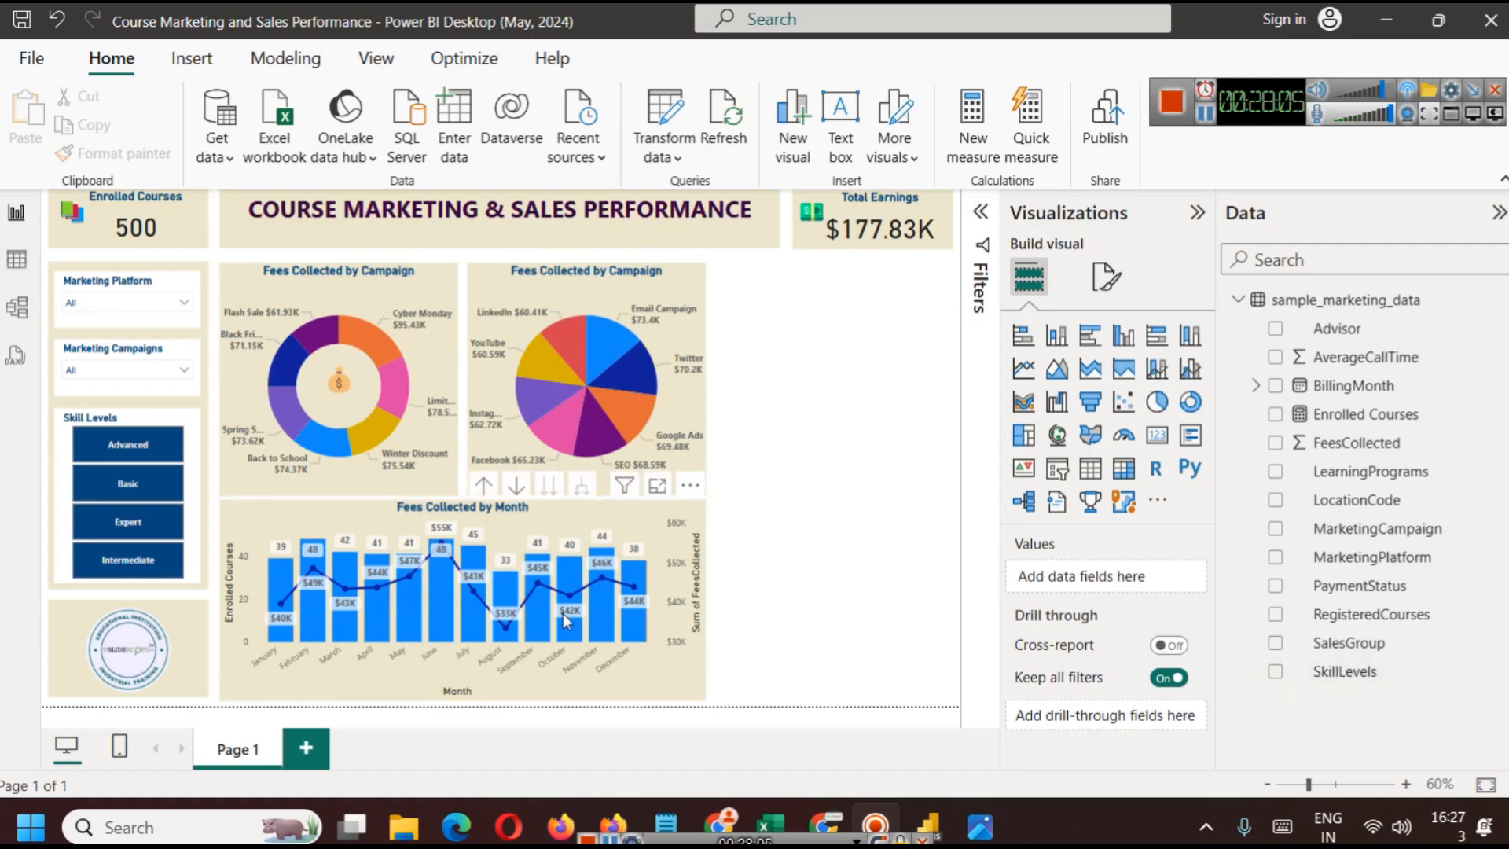
Review the sample_marketing_data table's columns through SalesGroup and Advisor, then return to the report page
{"action": "left_click", "coordinate": [17, 260]}
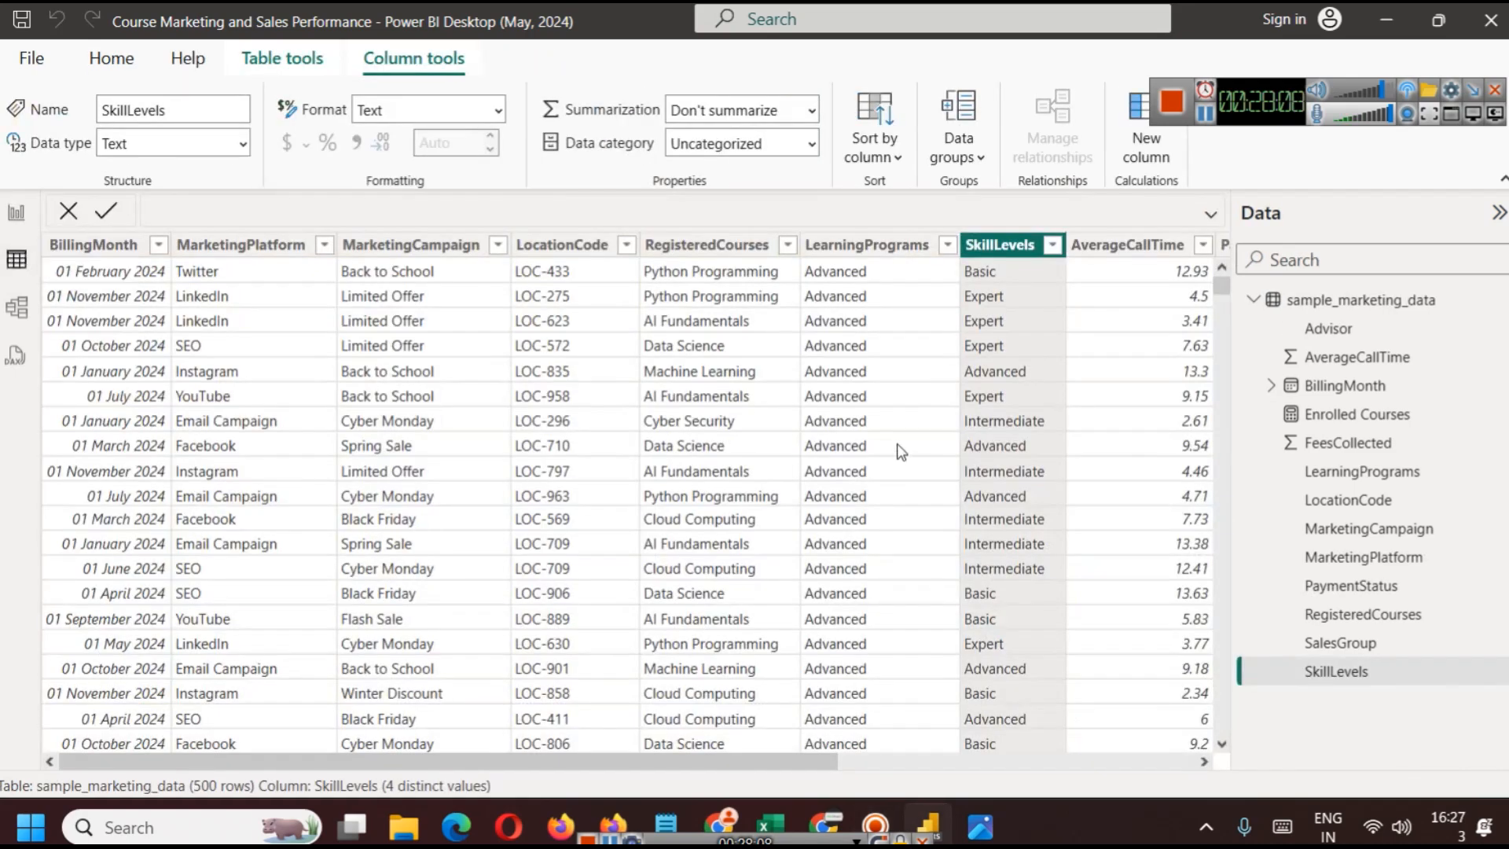
{"action": "left_click", "coordinate": [926, 764]}
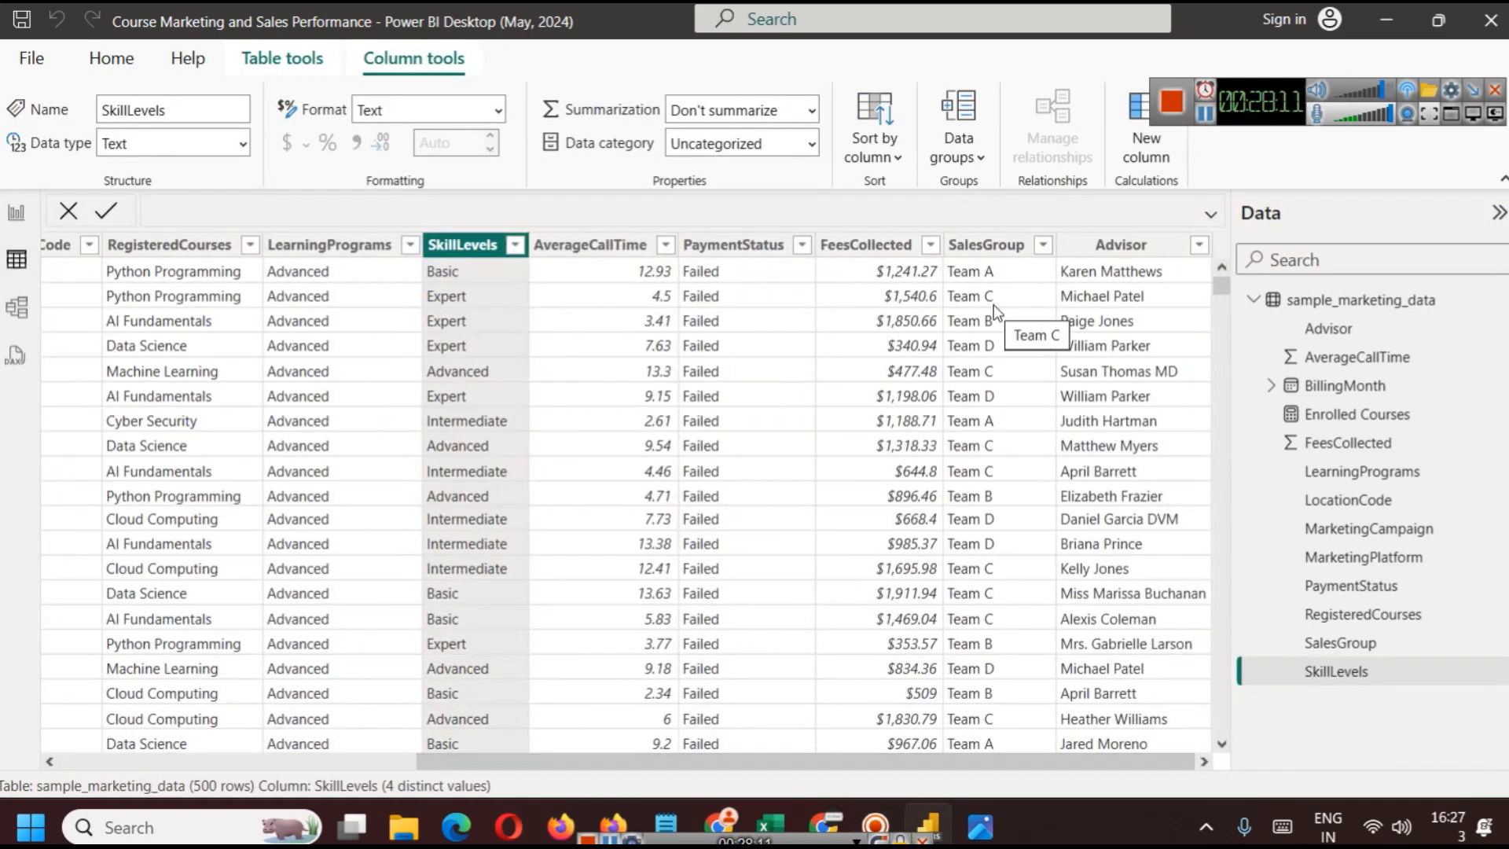
{"action": "left_click", "coordinate": [15, 213]}
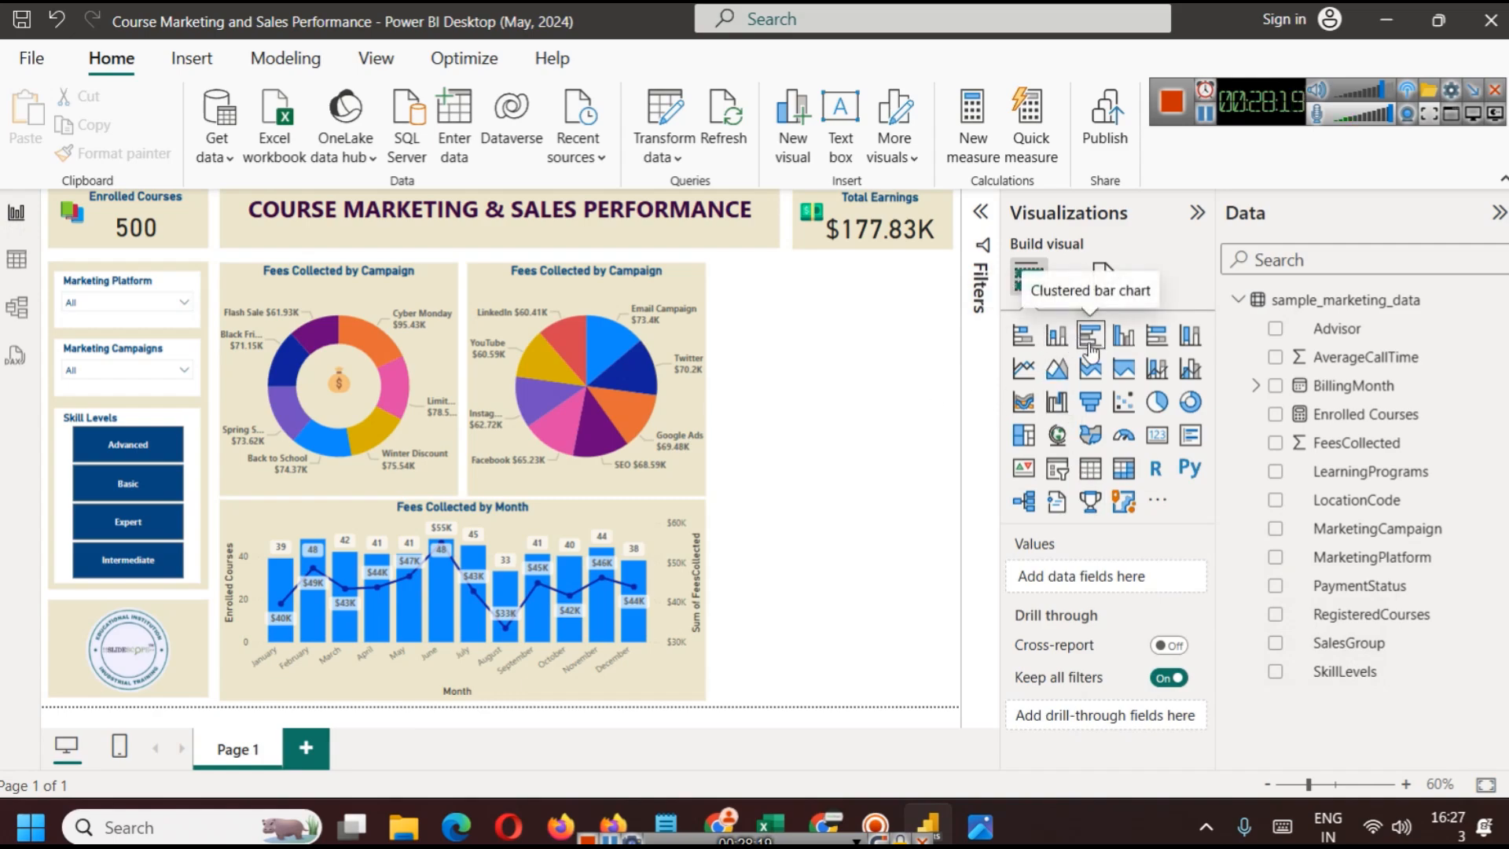
Insert an empty stacked column chart beside the platform pie chart, shorten it, and widen it to the Total Earnings card's outer edge
{"action": "left_click", "coordinate": [1056, 336]}
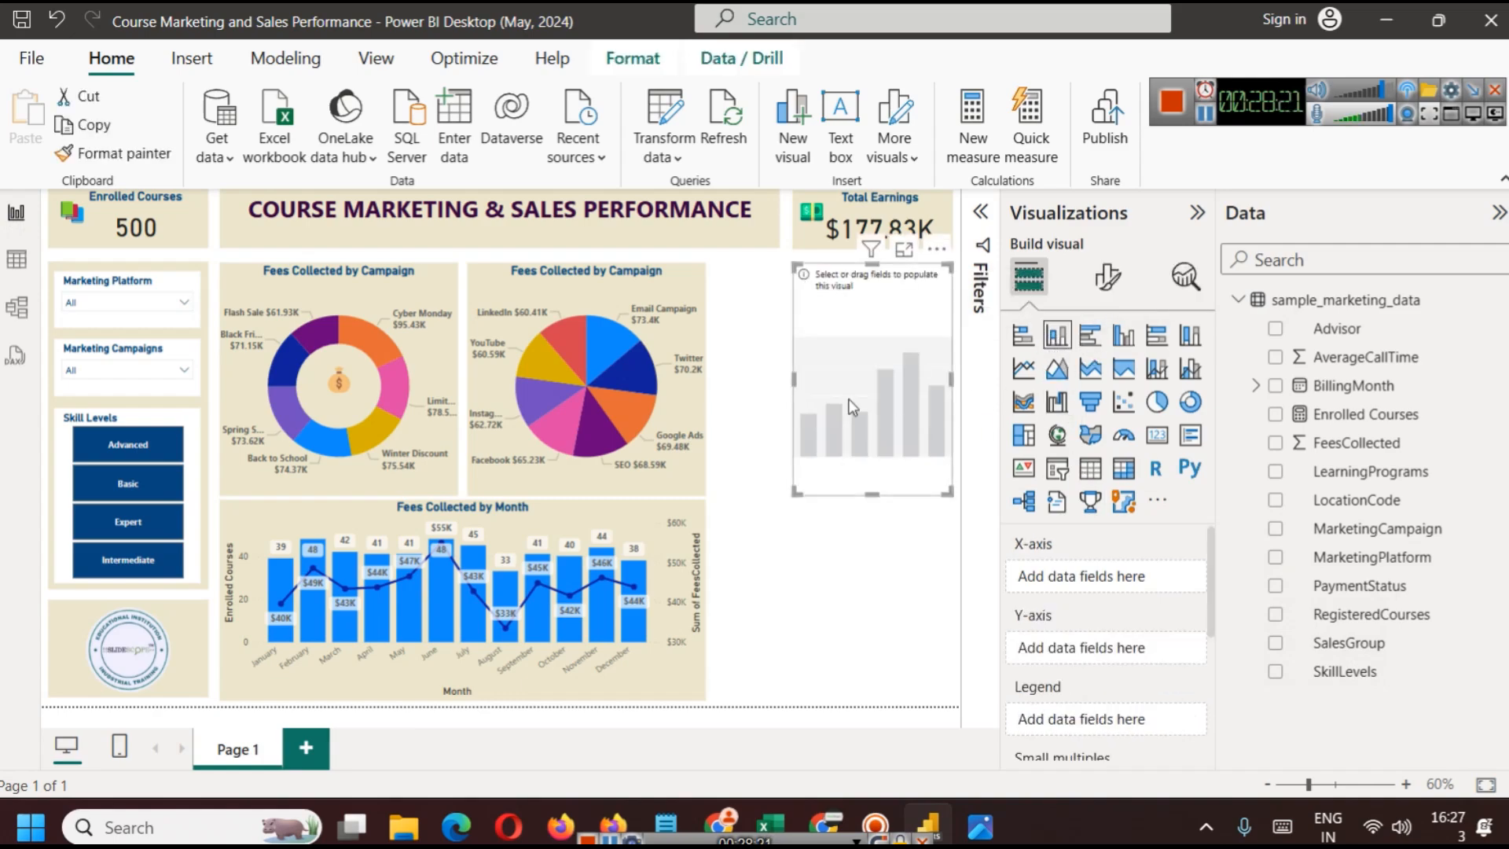
{"action": "left_click_drag", "start_coordinate": [829, 395], "coordinate": [747, 385]}
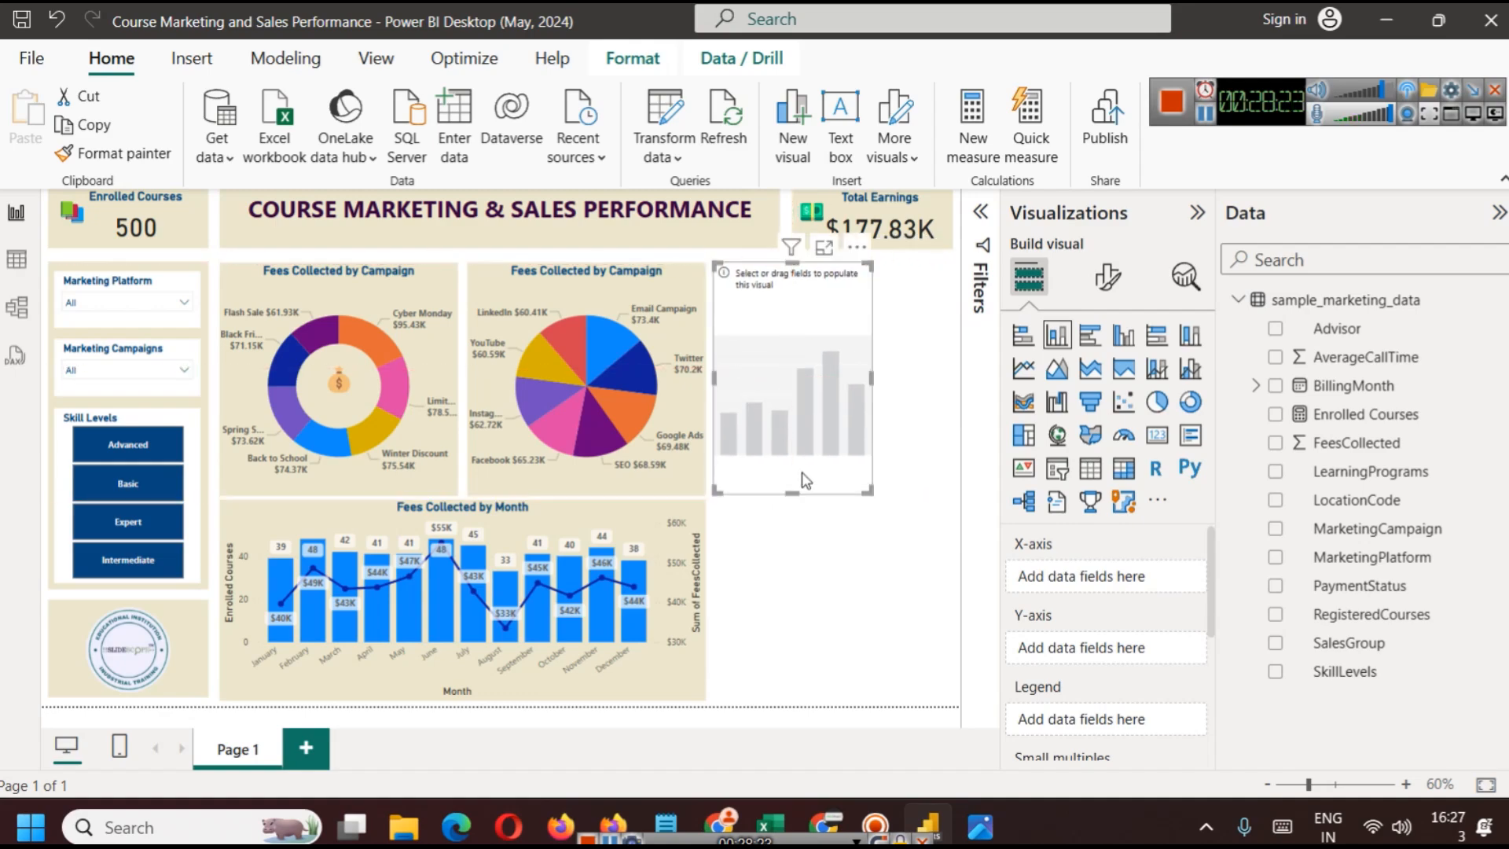
{"action": "left_click_drag", "start_coordinate": [786, 497], "coordinate": [789, 397]}
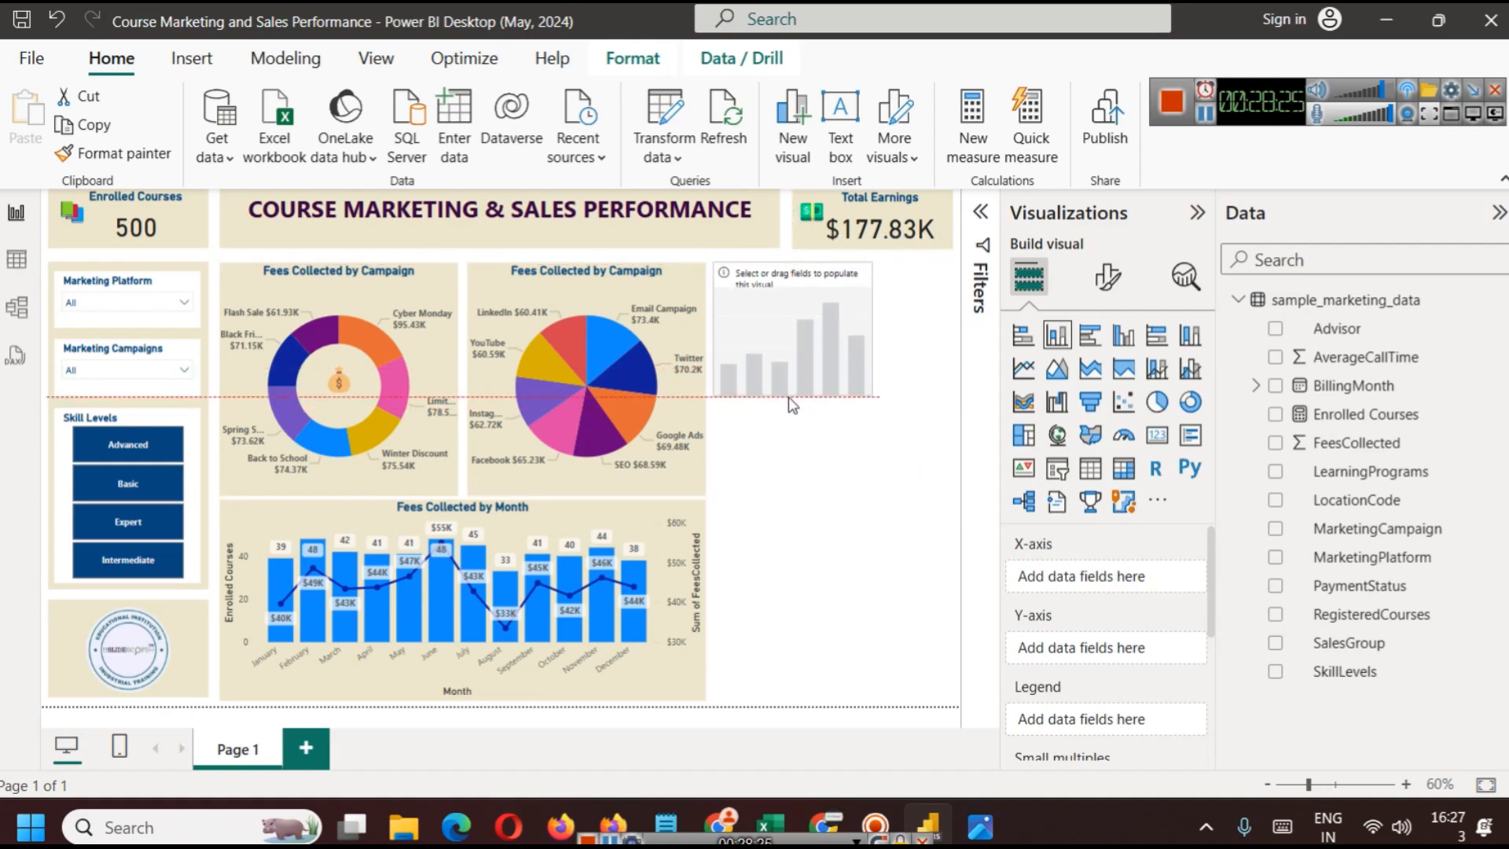
{"action": "left_click_drag", "start_coordinate": [869, 330], "coordinate": [952, 334]}
{"action": "left_click", "coordinate": [906, 516]}
Copy the platform pie chart's formatting onto the empty stacked column chart with the Format Painter
{"action": "left_click", "coordinate": [829, 267]}
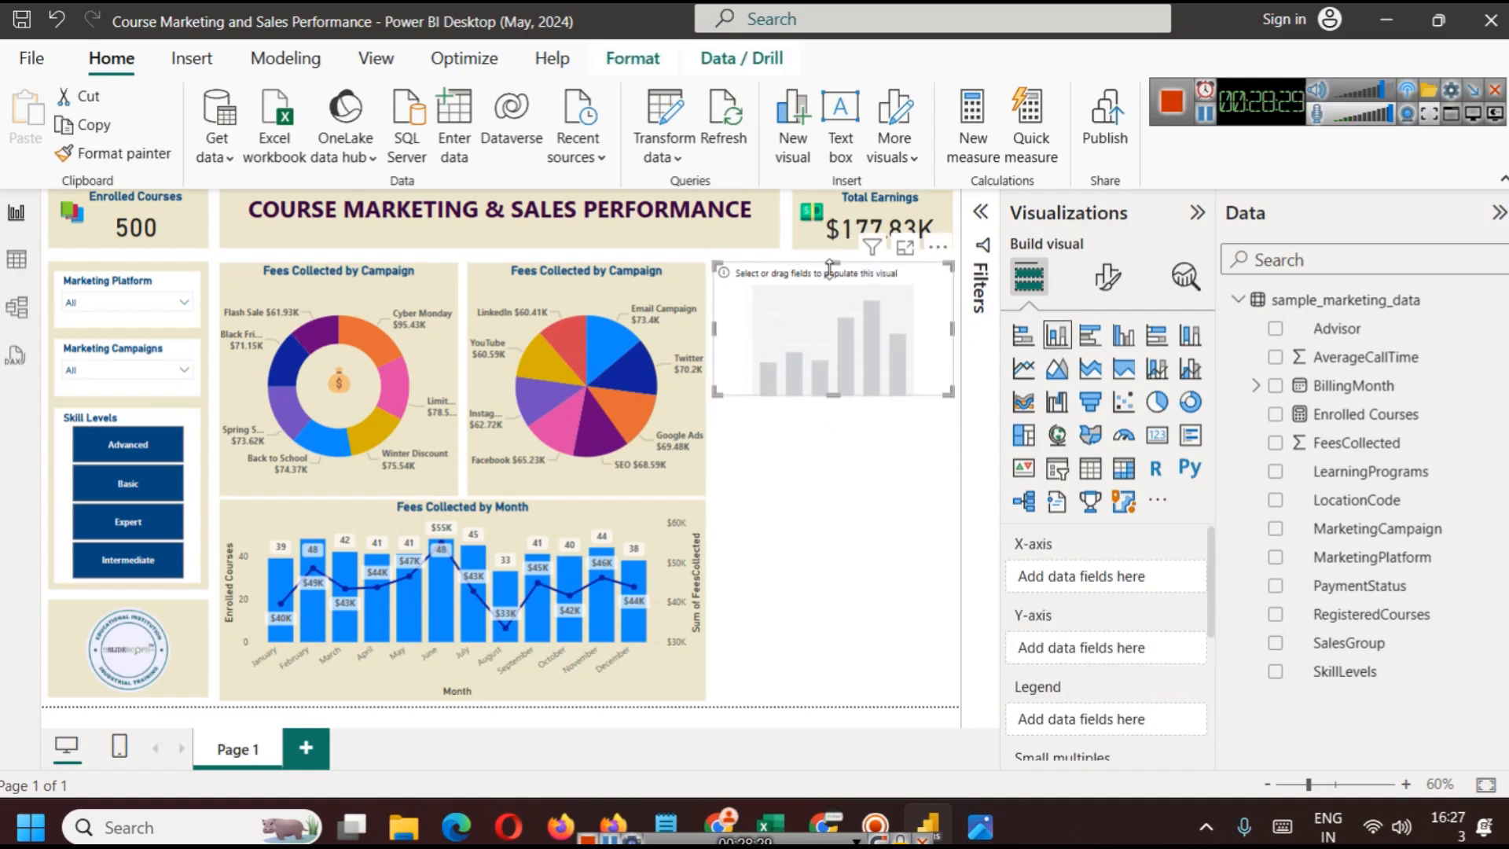
{"action": "left_click", "coordinate": [676, 272]}
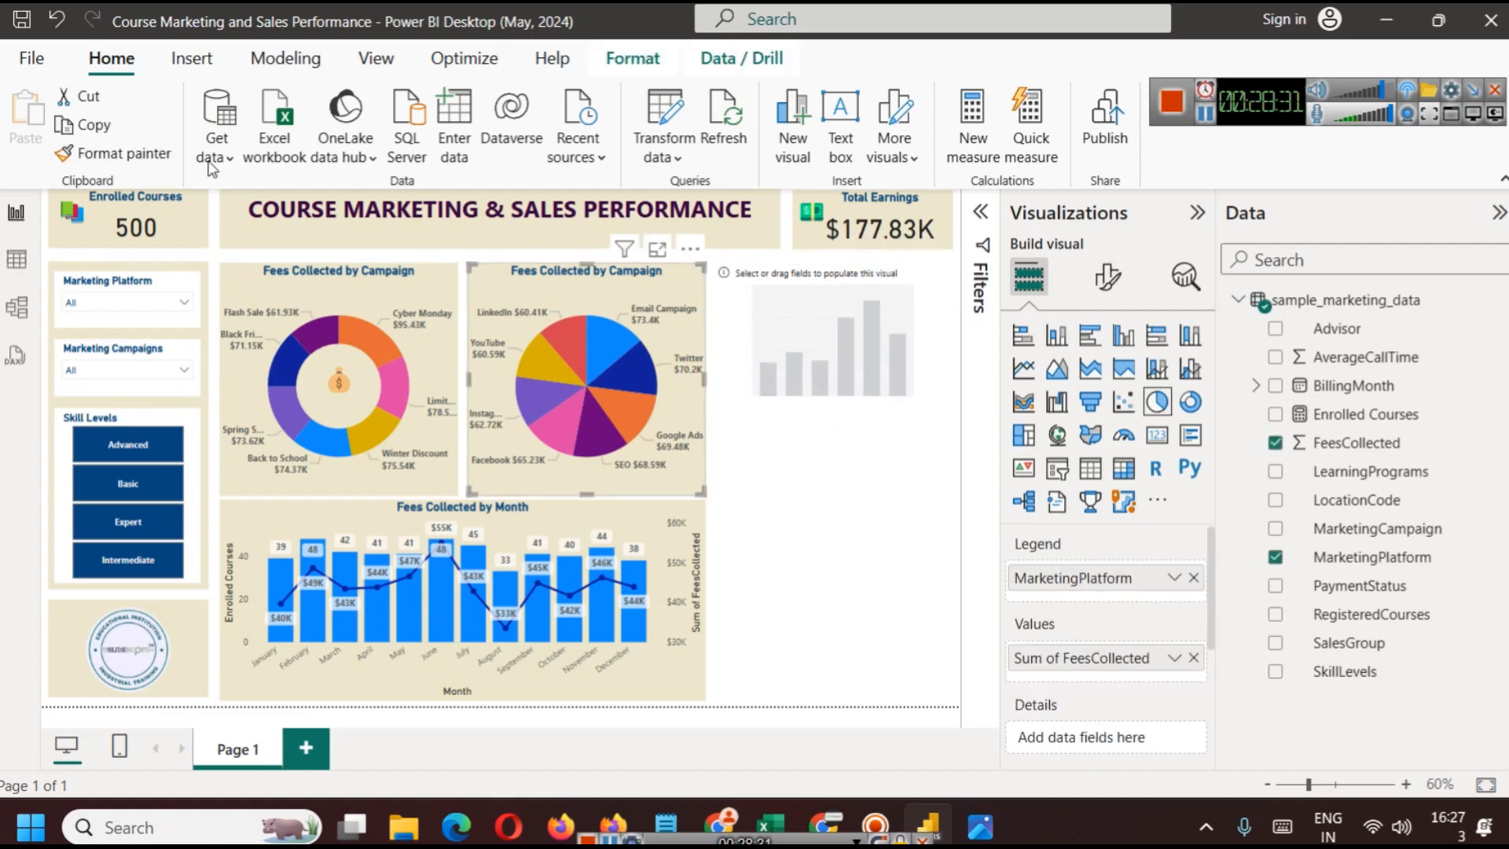
{"action": "left_click", "coordinate": [157, 152]}
{"action": "left_click", "coordinate": [811, 339]}
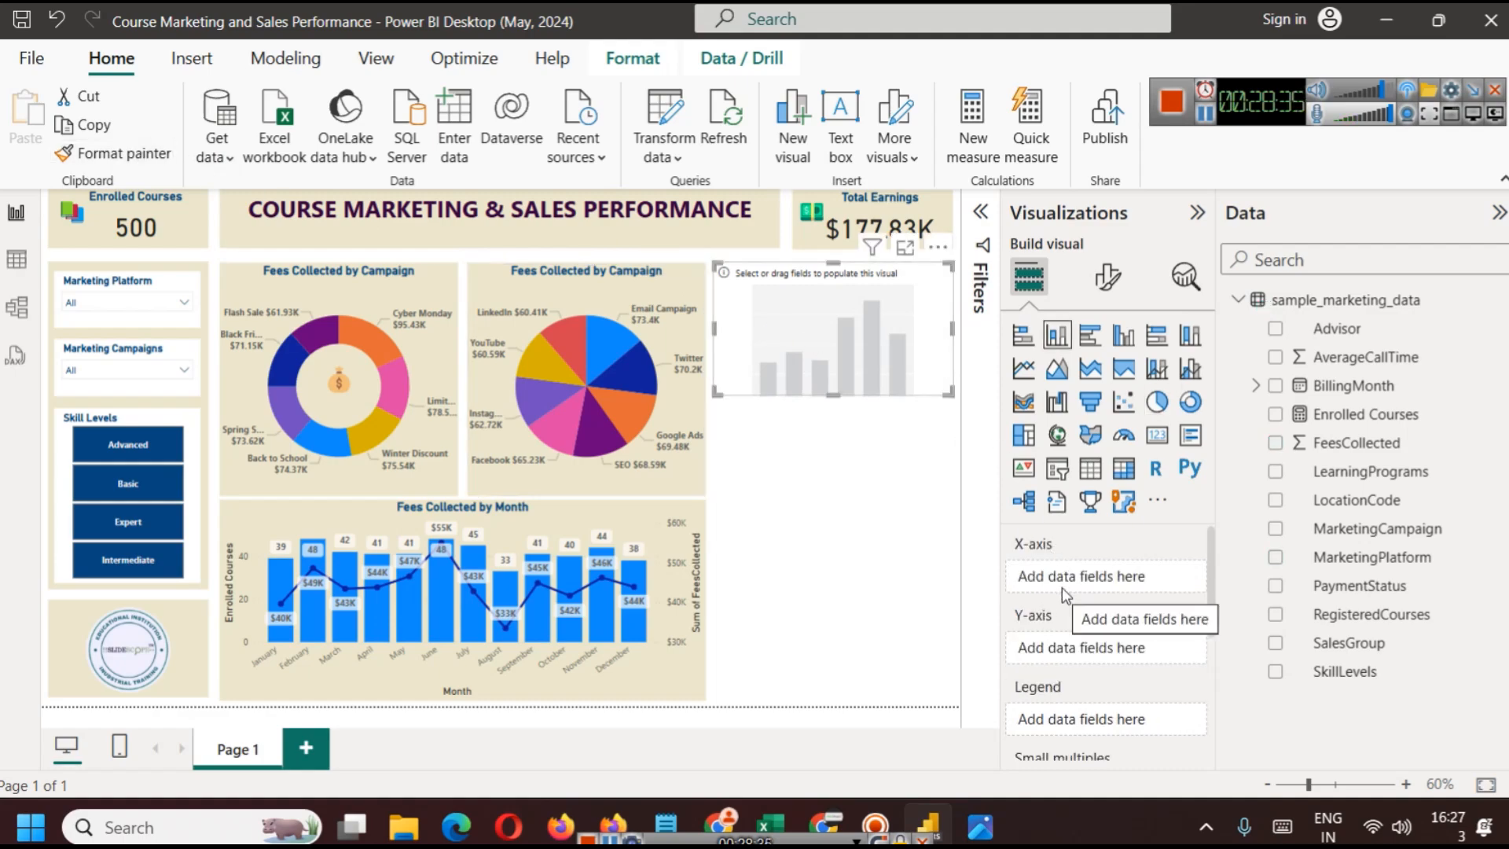
Plot FeesCollected by SalesGroup in the empty column chart and convert it to a line and stacked column chart
{"action": "left_click_drag", "start_coordinate": [1374, 651], "coordinate": [1124, 578]}
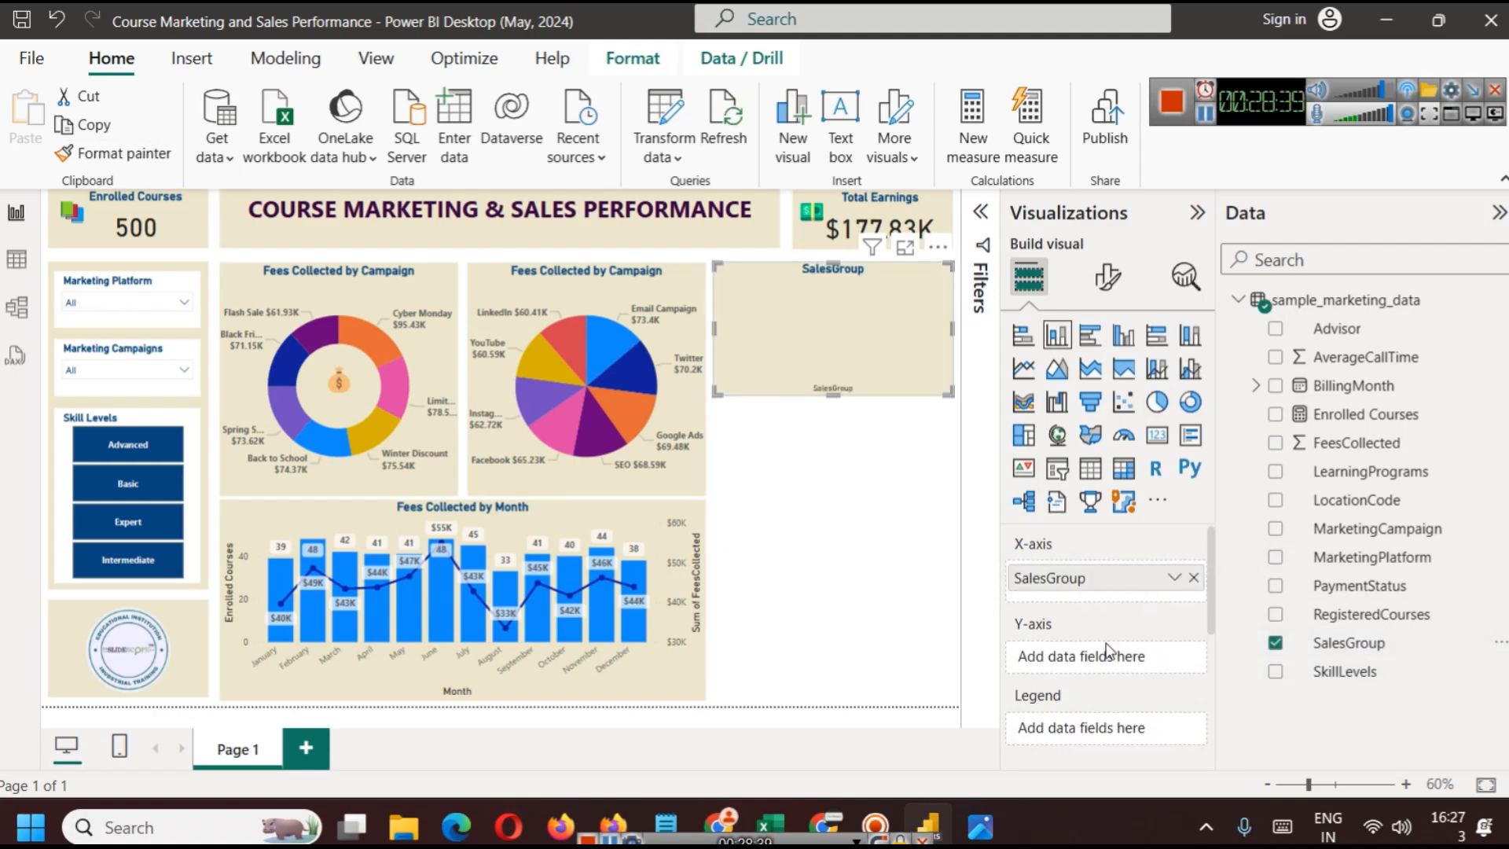
{"action": "left_click_drag", "start_coordinate": [1347, 454], "coordinate": [1100, 664]}
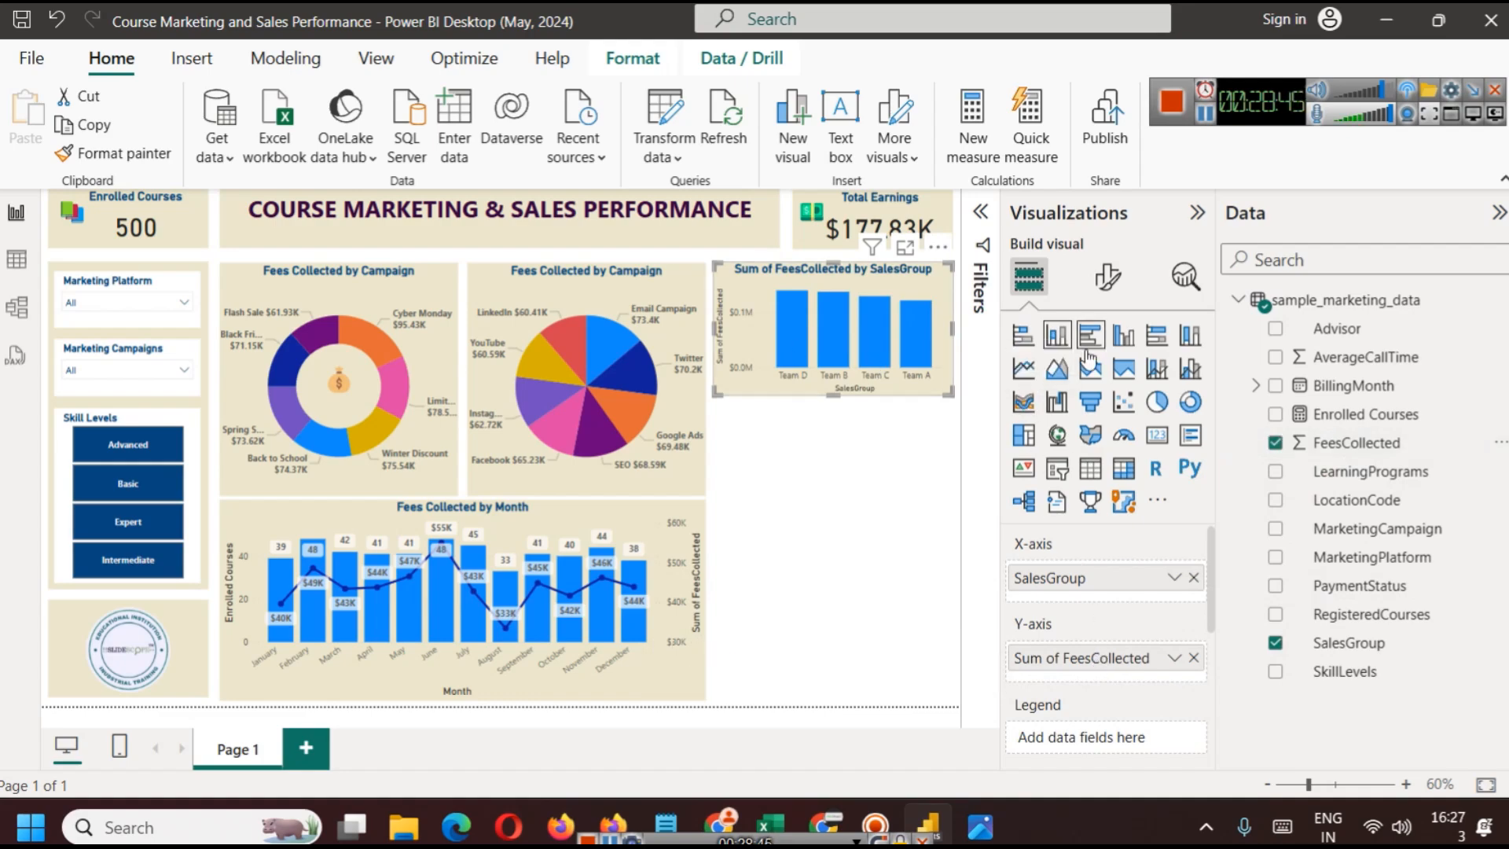
{"action": "left_click", "coordinate": [1122, 338]}
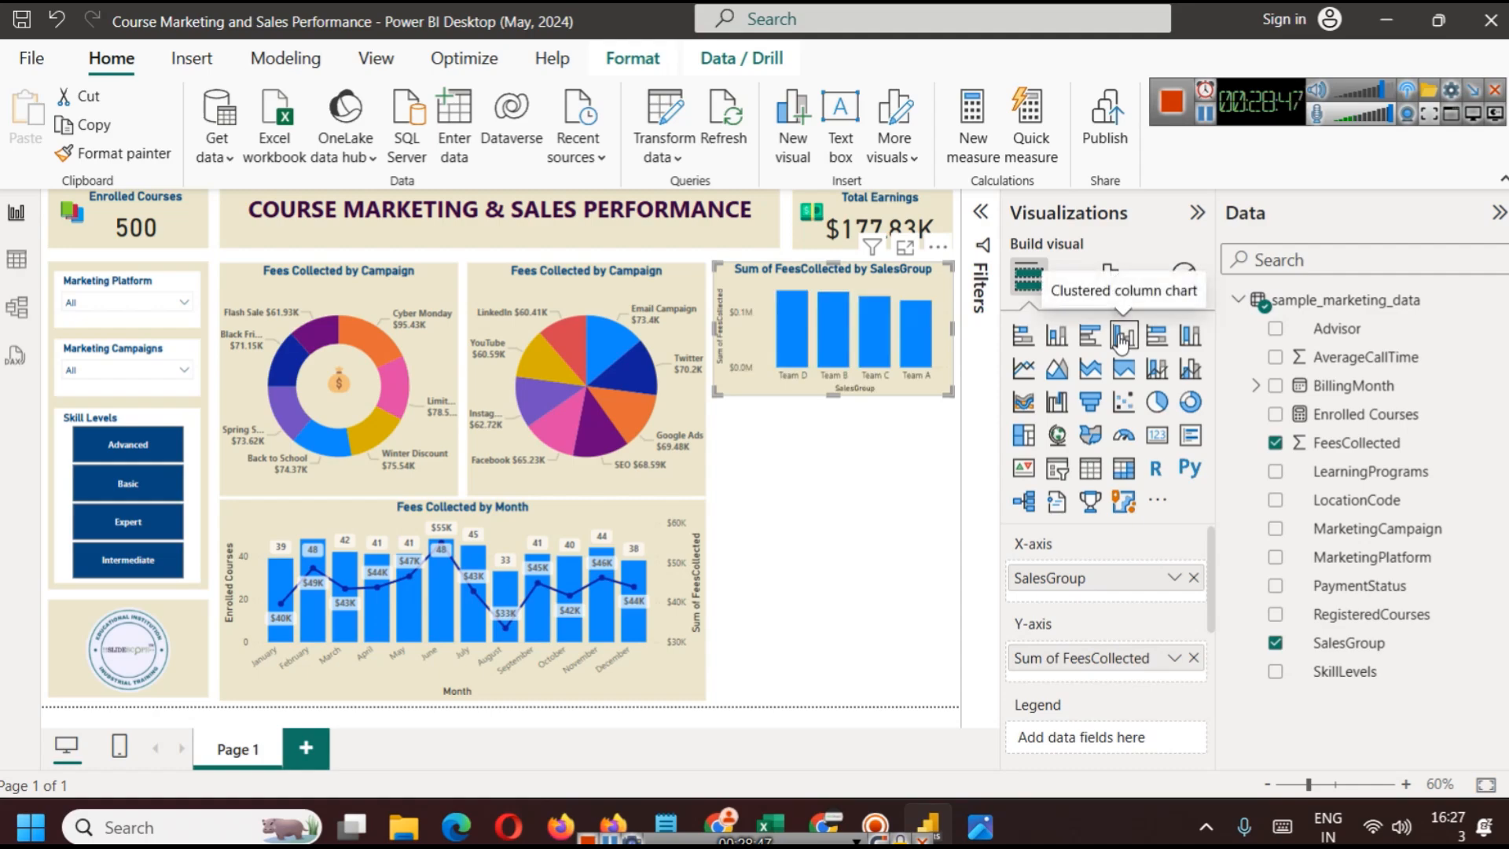
{"action": "left_click", "coordinate": [1155, 377]}
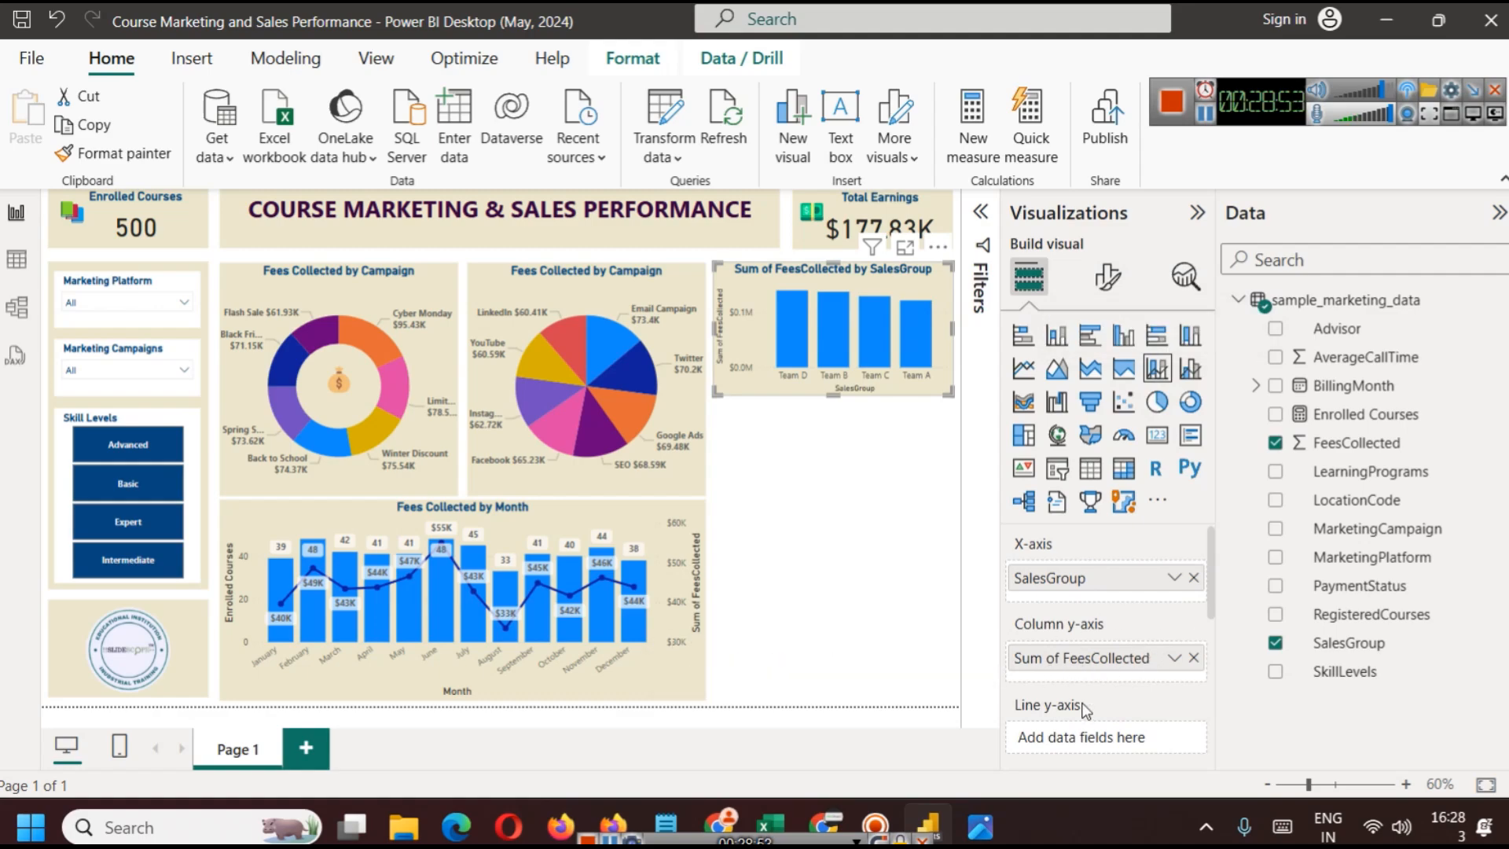
Try Enrolled Courses as the SalesGroup chart's line series, and swap it with FeesCollected between the column and line axes
{"action": "left_click_drag", "start_coordinate": [1371, 415], "coordinate": [1053, 747]}
{"action": "scroll", "coordinate": [1104, 645], "scroll_direction": "down", "scroll_amount": 3}
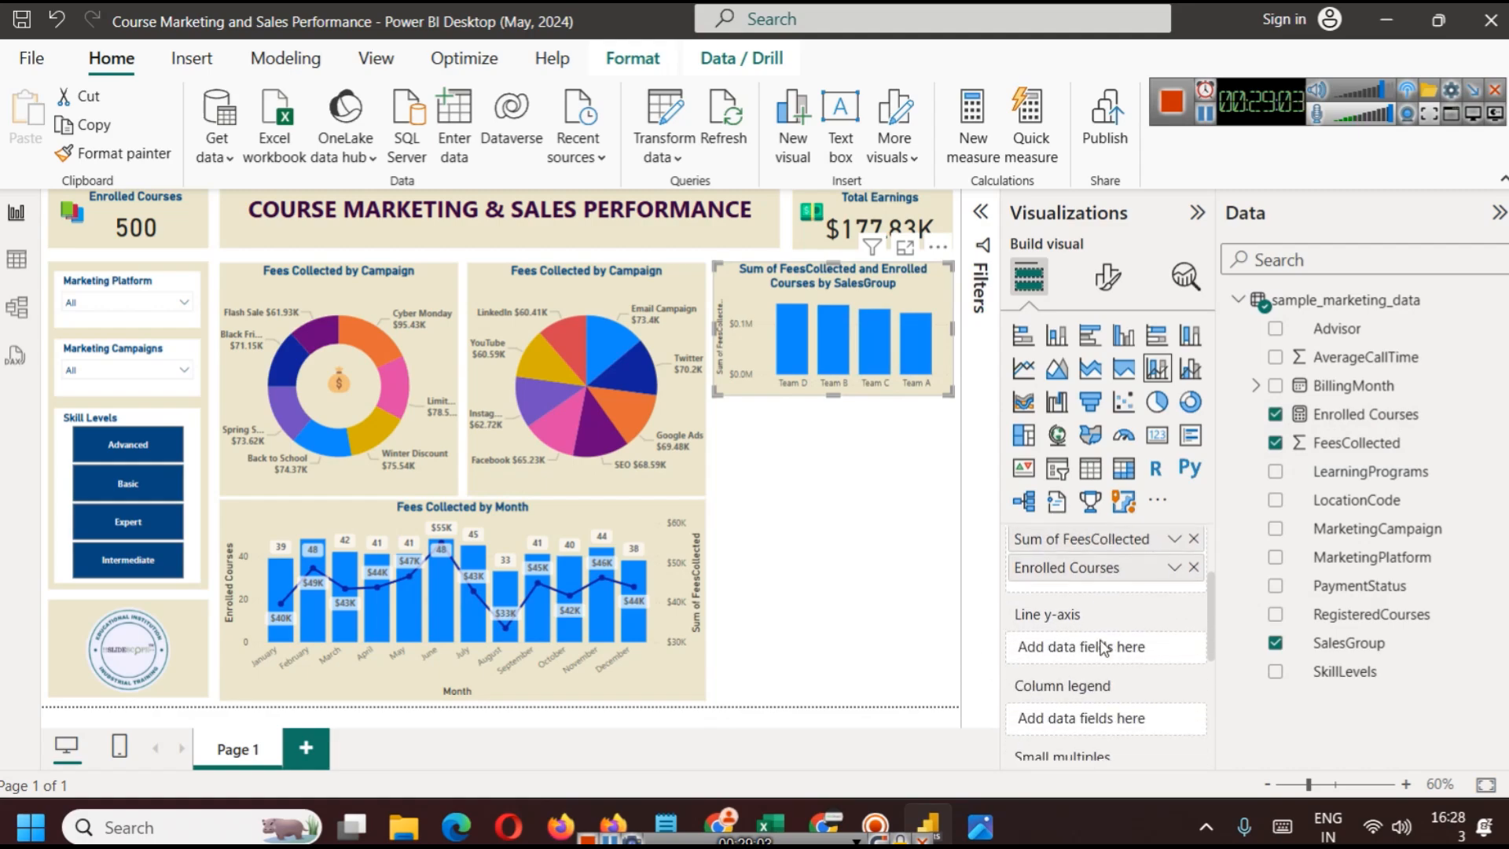
{"action": "left_click_drag", "start_coordinate": [1094, 570], "coordinate": [1092, 650]}
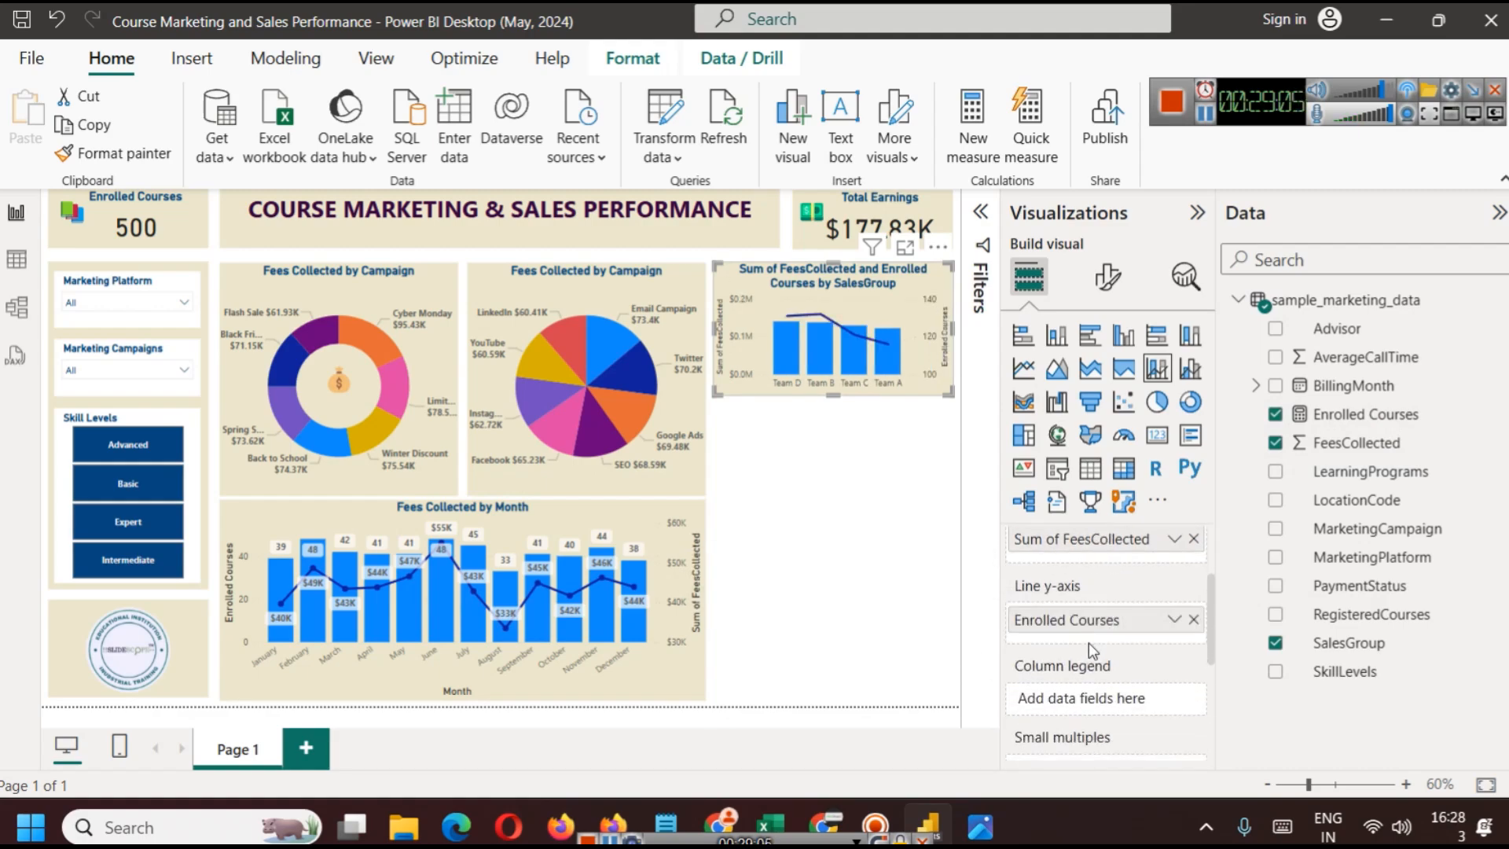
{"action": "scroll", "coordinate": [1090, 652], "scroll_direction": "up", "scroll_amount": 2}
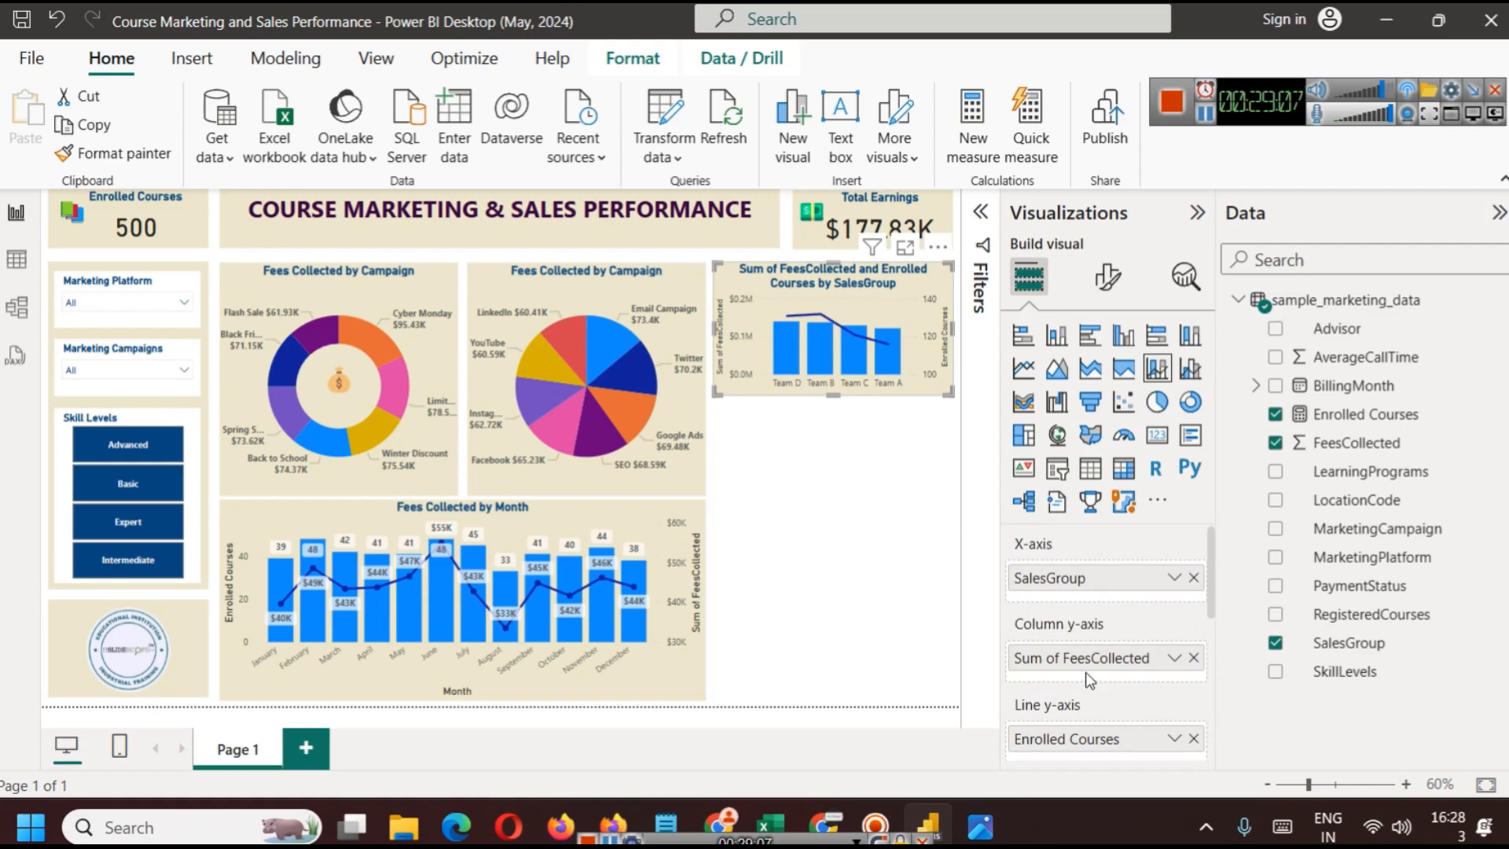
{"action": "mouse_move", "coordinate": [1088, 657]}
{"action": "left_mouse_down"}
{"action": "mouse_move", "coordinate": [1077, 773]}
{"action": "mouse_move", "coordinate": [1076, 674]}
{"action": "left_mouse_up"}
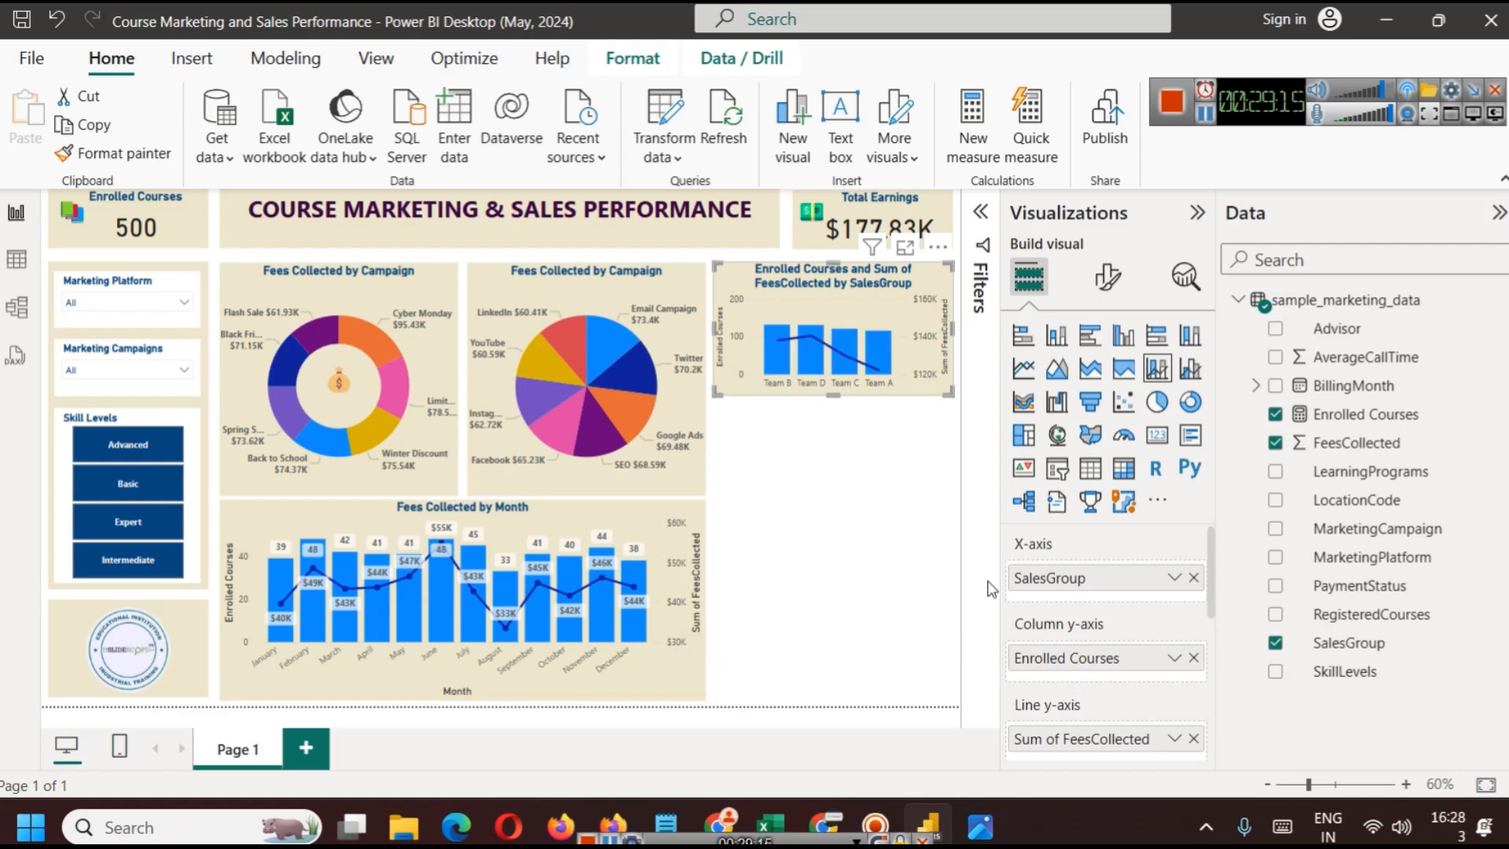
Remove Enrolled Courses from the SalesGroup chart and return Sum of FeesCollected to the column y-axis
{"action": "left_click_drag", "start_coordinate": [1069, 658], "coordinate": [1161, 684]}
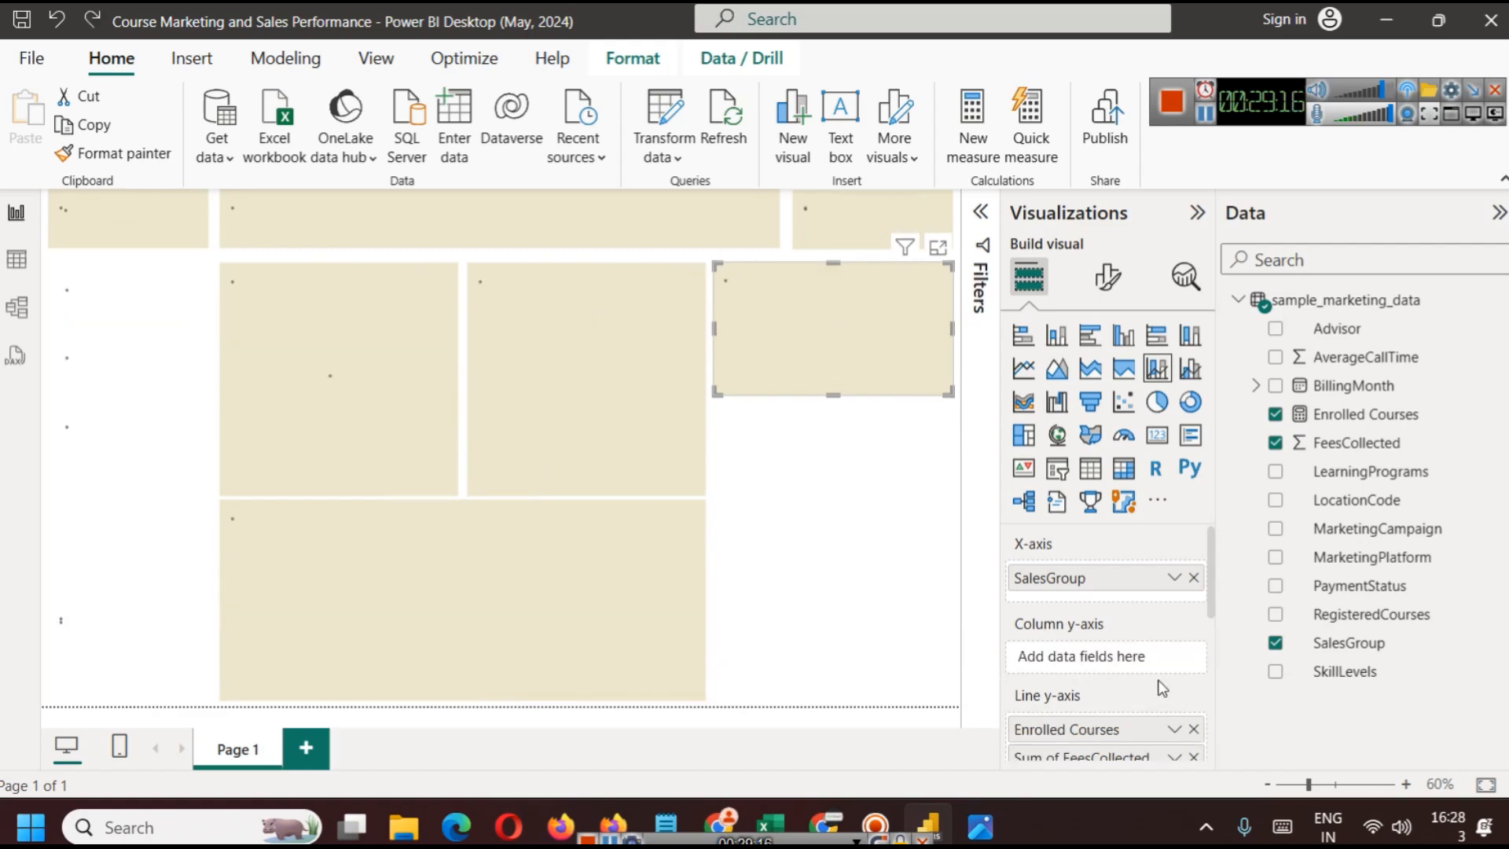
{"action": "left_click", "coordinate": [1193, 729]}
{"action": "left_click_drag", "start_coordinate": [1086, 730], "coordinate": [1052, 653]}
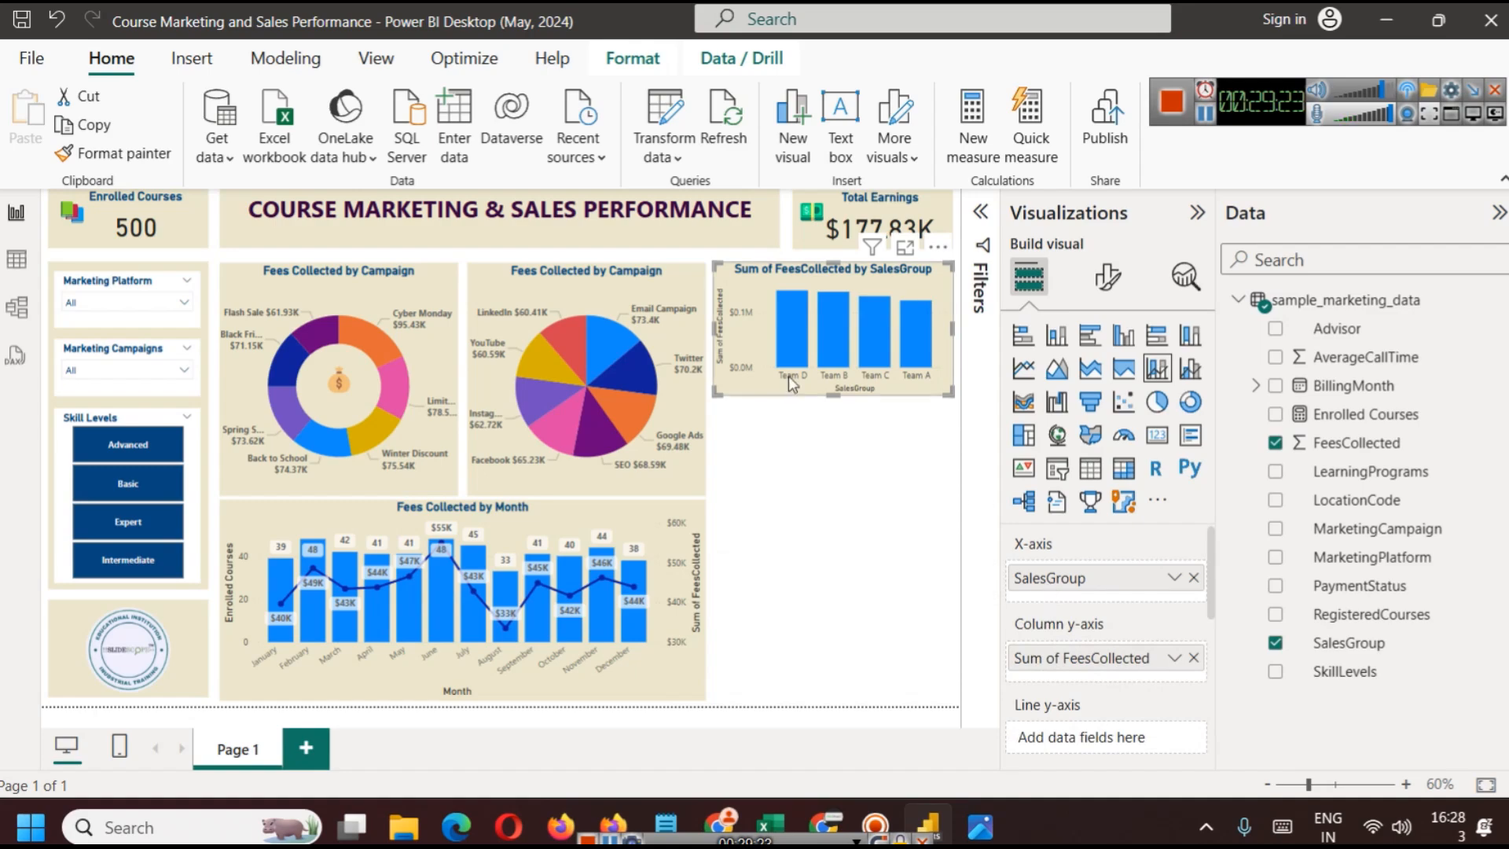
Change the SalesGroup chart's title to "Fees Collected by SalesGroup"
{"action": "mouse_move", "coordinate": [781, 338]}
{"action": "left_click", "coordinate": [1098, 281]}
{"action": "left_click", "coordinate": [1105, 384]}
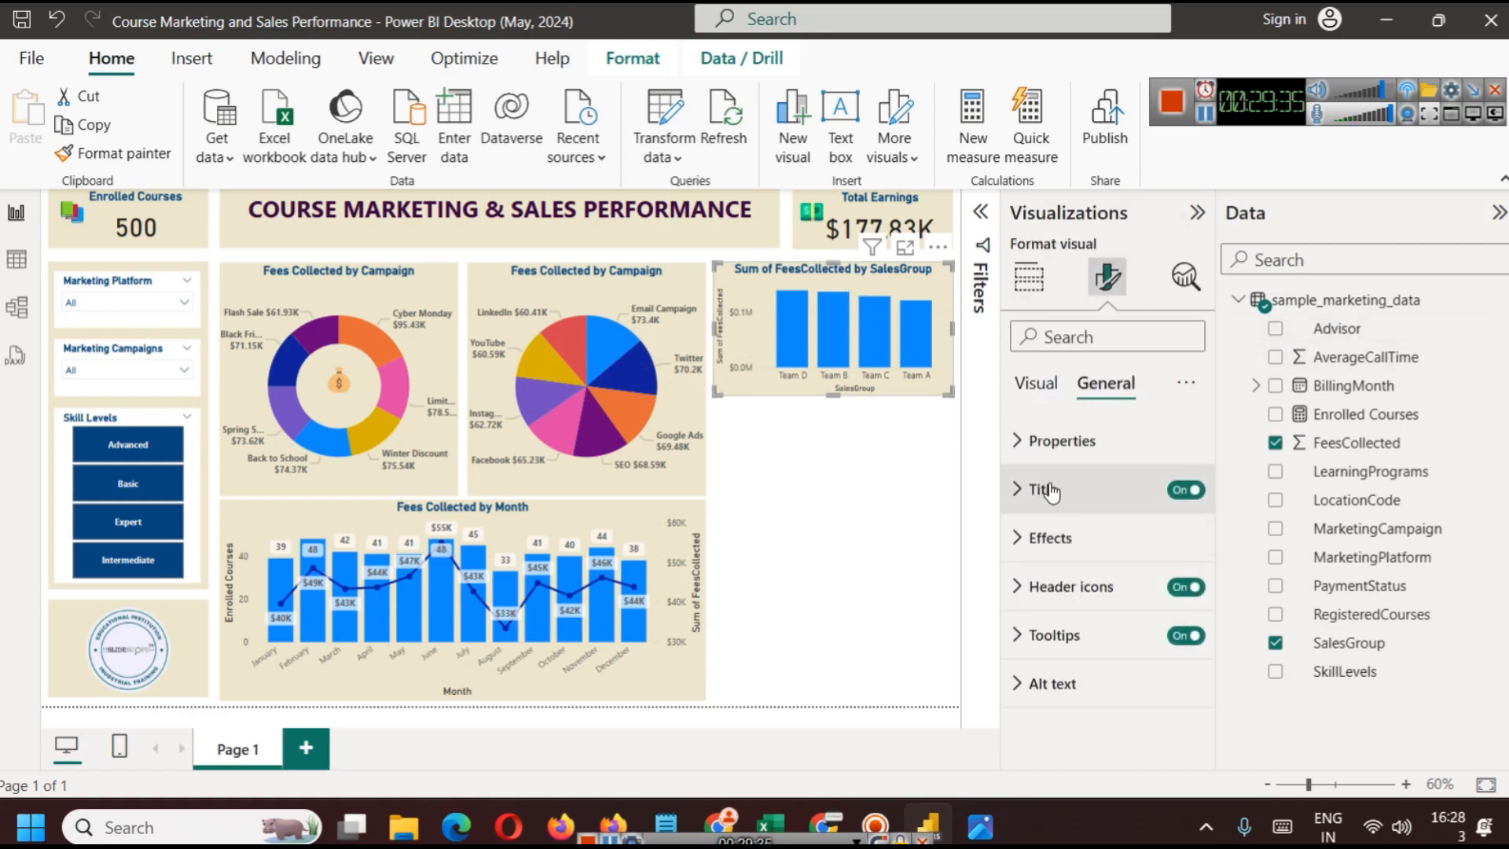
{"action": "left_click", "coordinate": [1044, 489]}
{"action": "left_click_drag", "start_coordinate": [1072, 612], "coordinate": [1012, 616]}
{"action": "key", "text": "BackSpace"}
{"action": "left_click", "coordinate": [1059, 609]}
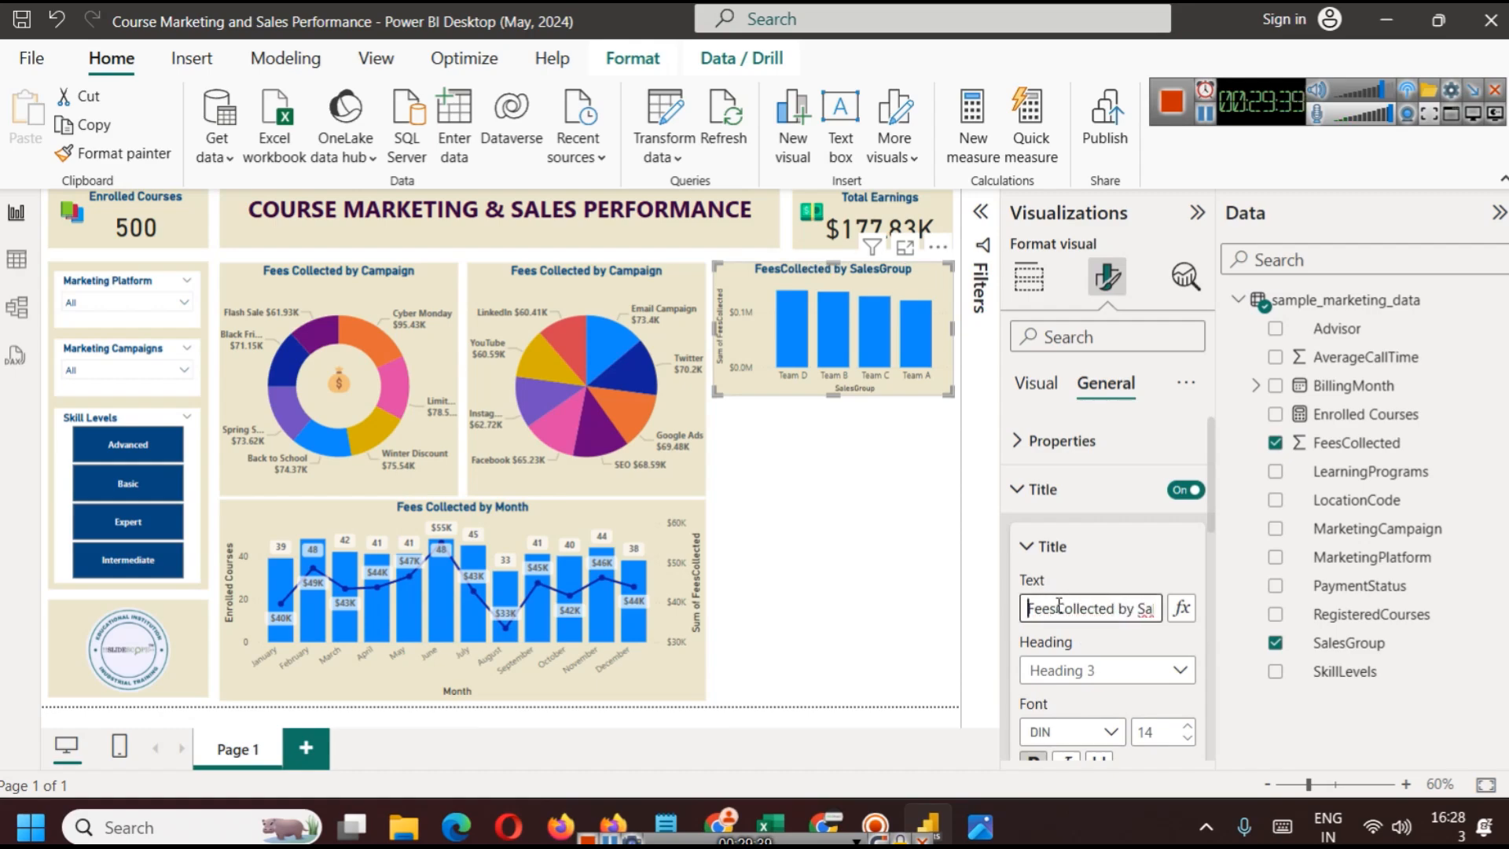
{"action": "left_click", "coordinate": [888, 519]}
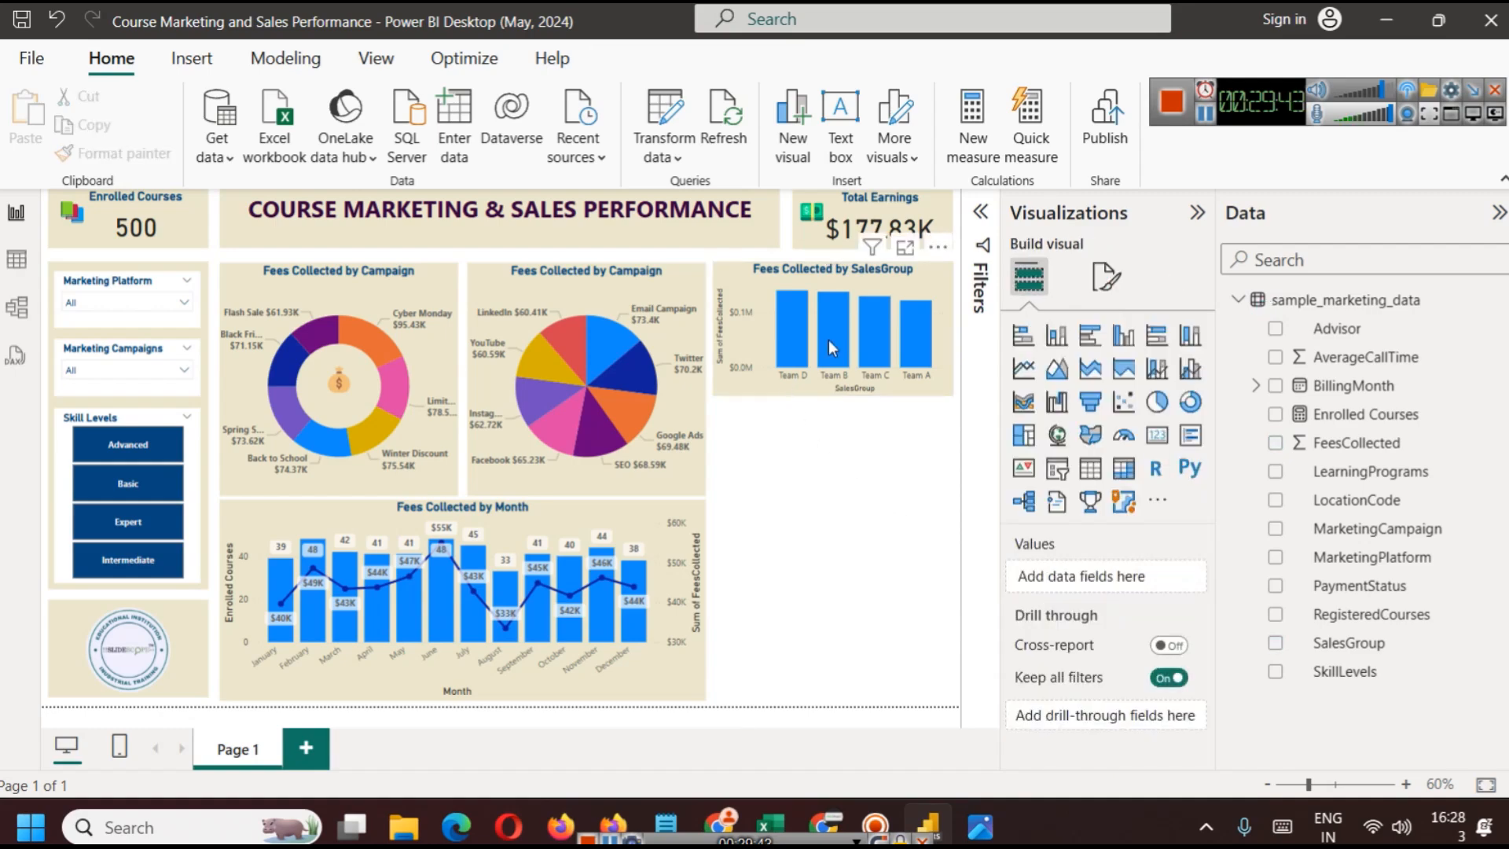
Duplicate the Fees Collected by SalesGroup chart and place the copy directly below the original
{"action": "mouse_move", "coordinate": [849, 338]}
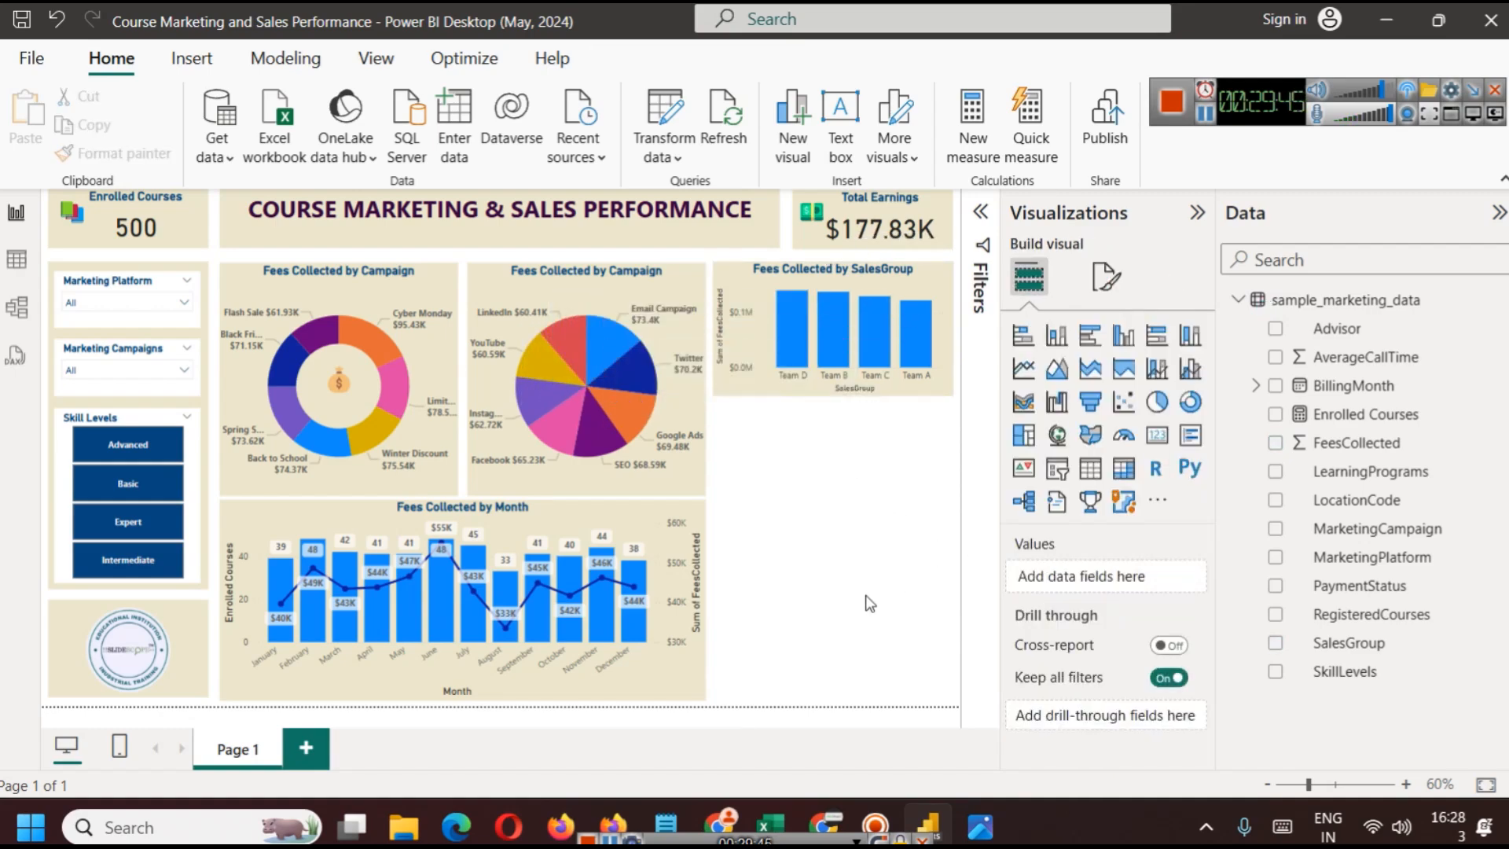
{"action": "left_click", "coordinate": [761, 380]}
{"action": "key", "text": "ctrl+c"}
{"action": "key", "text": "ctrl+v"}
{"action": "left_click_drag", "start_coordinate": [761, 381], "coordinate": [757, 527]}
{"action": "left_click", "coordinate": [833, 668]}
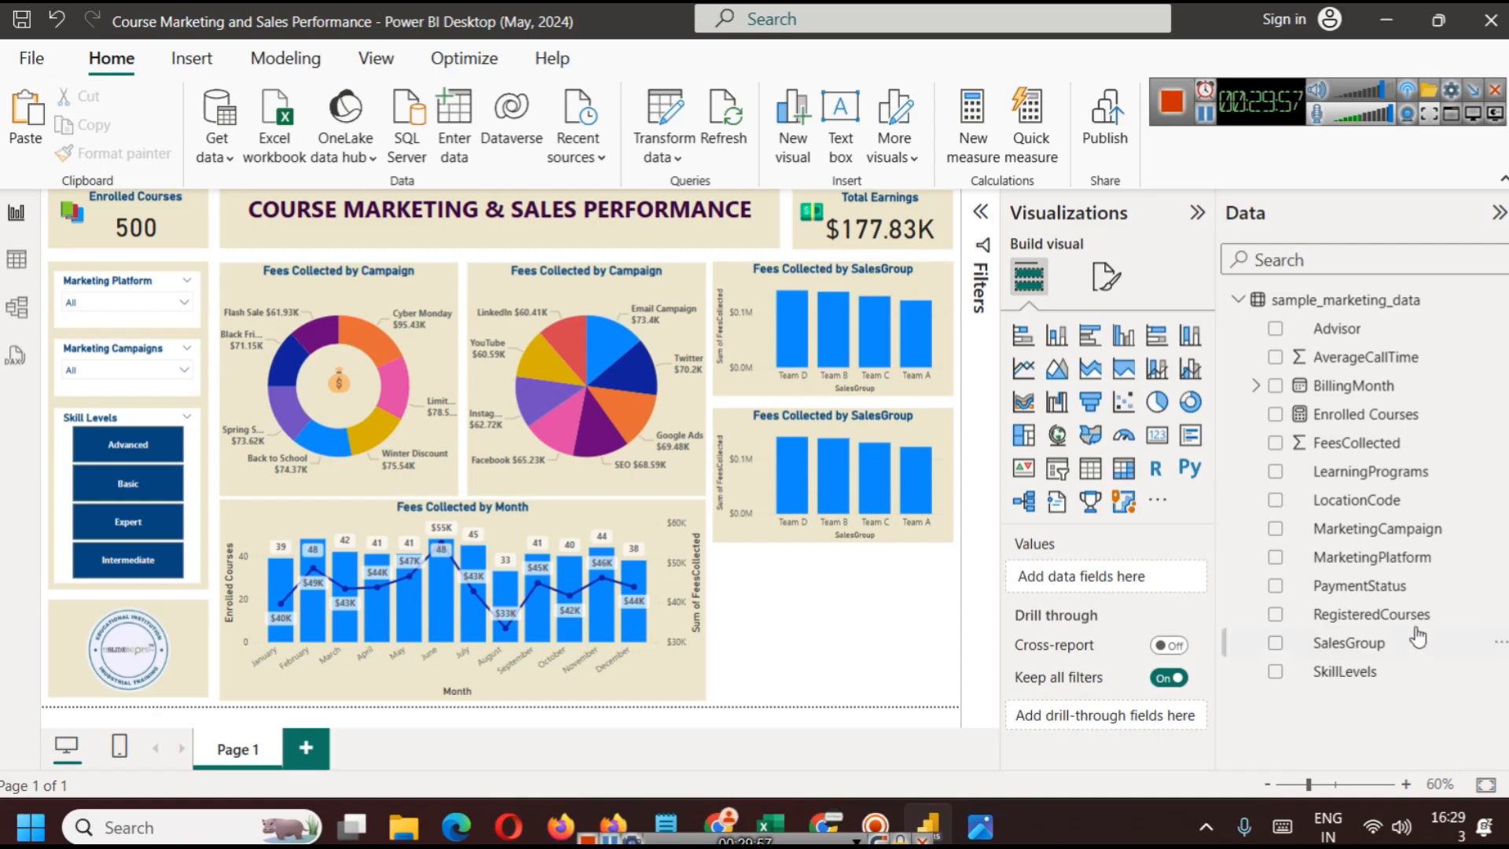
Replace SalesGroup with LocationCode on the duplicated chart's X-axis and look through the plotted locations
{"action": "left_click", "coordinate": [927, 424]}
{"action": "left_click", "coordinate": [1194, 579]}
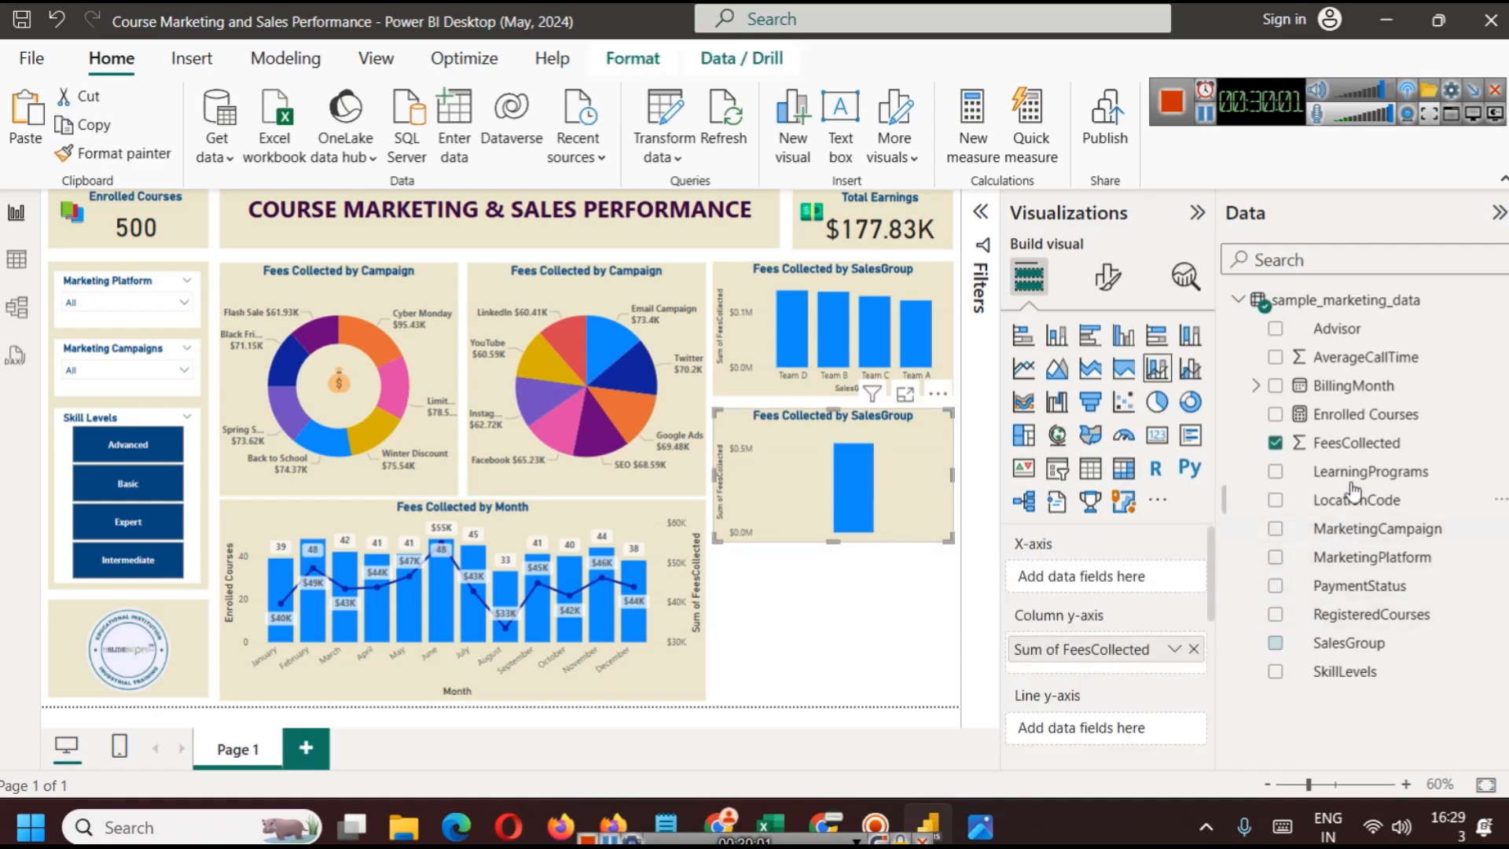
{"action": "left_click_drag", "start_coordinate": [1355, 500], "coordinate": [1116, 575]}
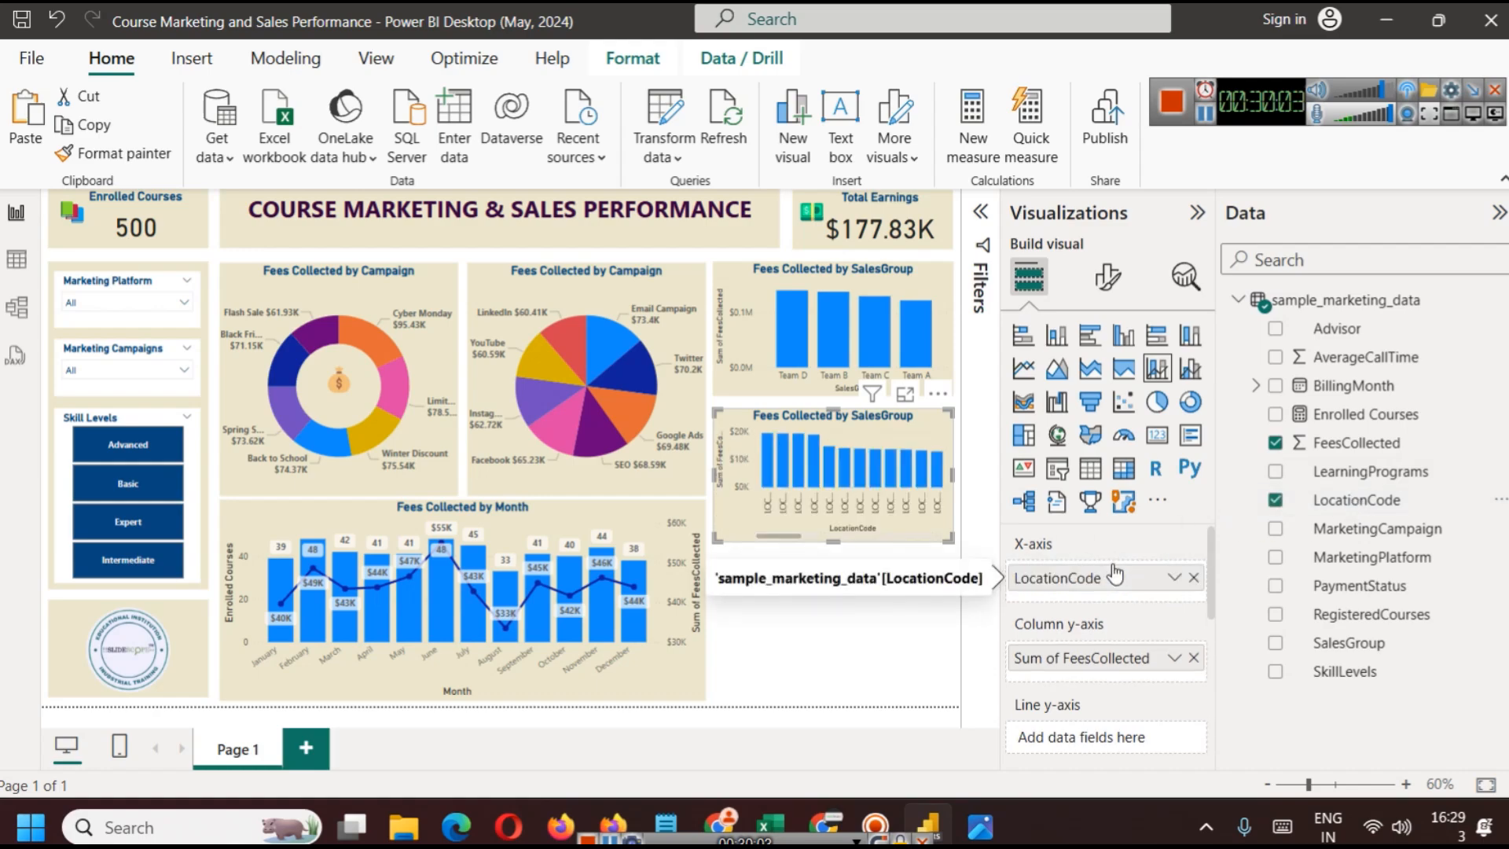
{"action": "left_click_drag", "start_coordinate": [775, 532], "coordinate": [966, 519]}
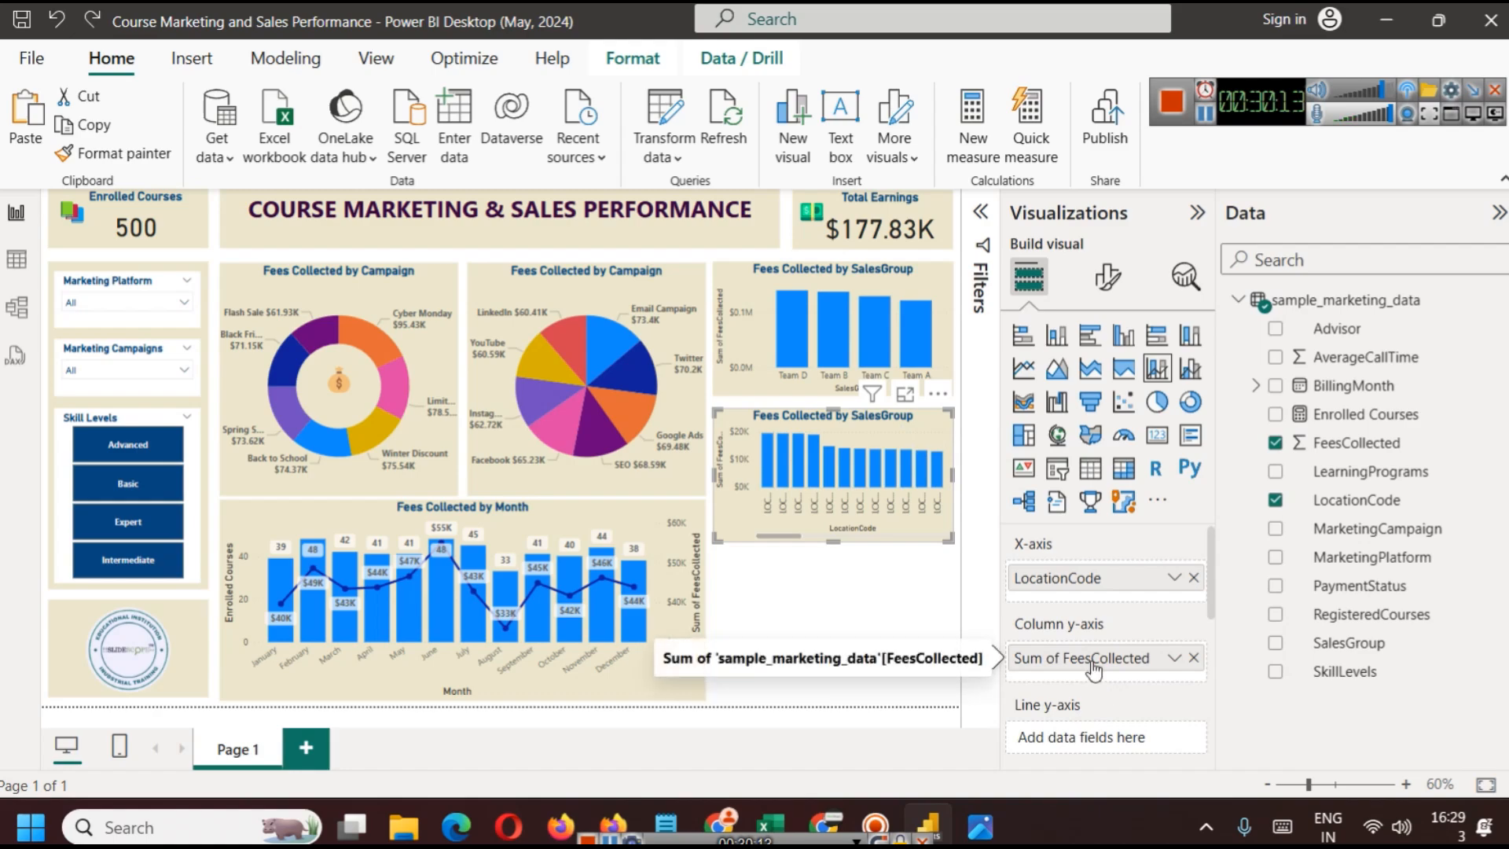
Filter the LocationCode chart to the top 5 locations by Sum of FeesCollected using a Top N filter
{"action": "left_click", "coordinate": [980, 216]}
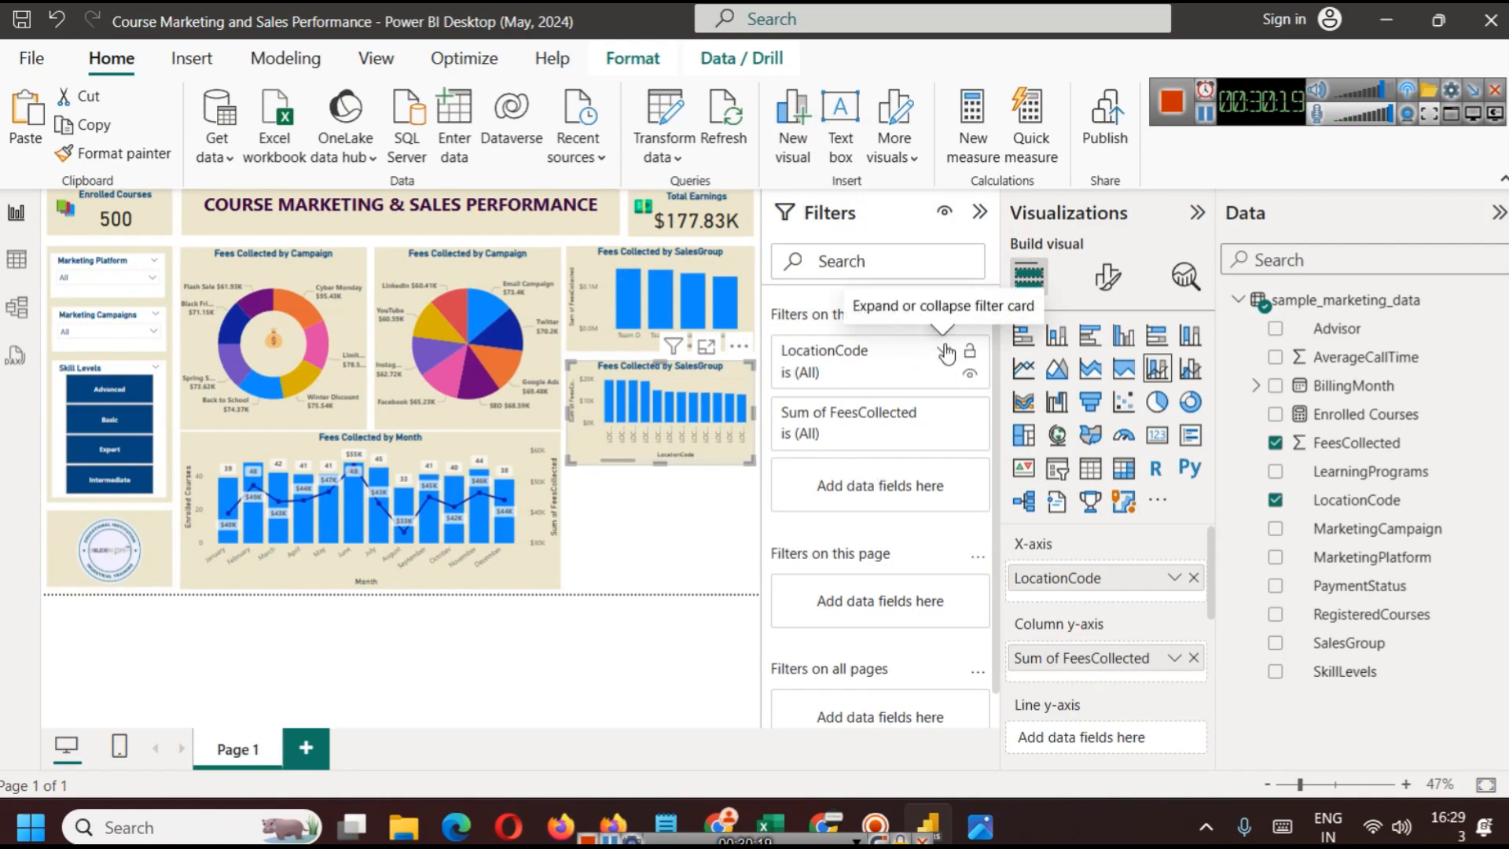
{"action": "left_click", "coordinate": [943, 351]}
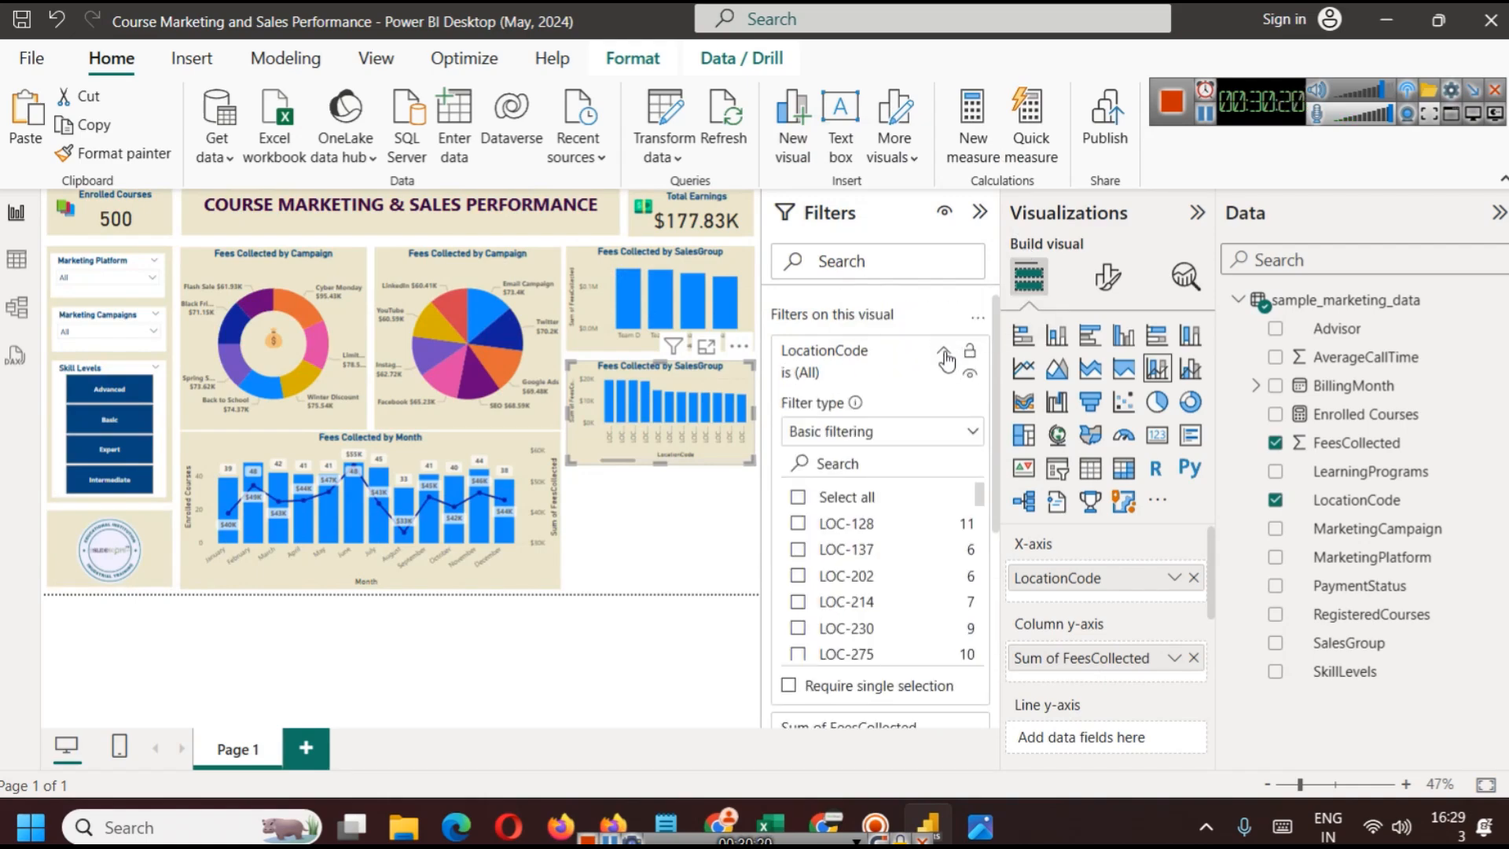
{"action": "left_click", "coordinate": [872, 442]}
{"action": "left_click", "coordinate": [856, 522]}
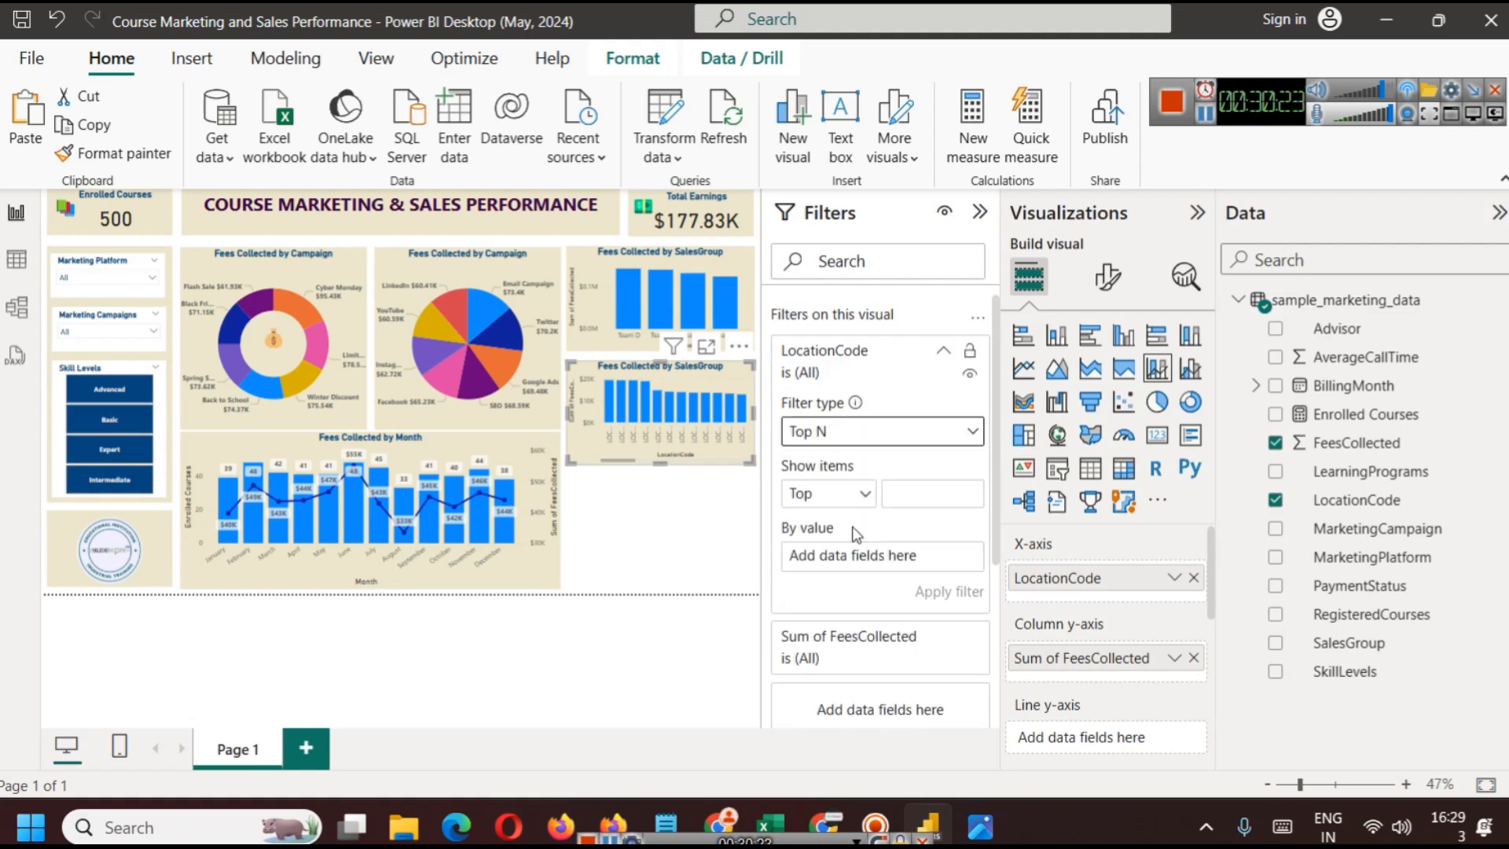
{"action": "left_click", "coordinate": [914, 494]}
{"action": "type", "text": "5"}
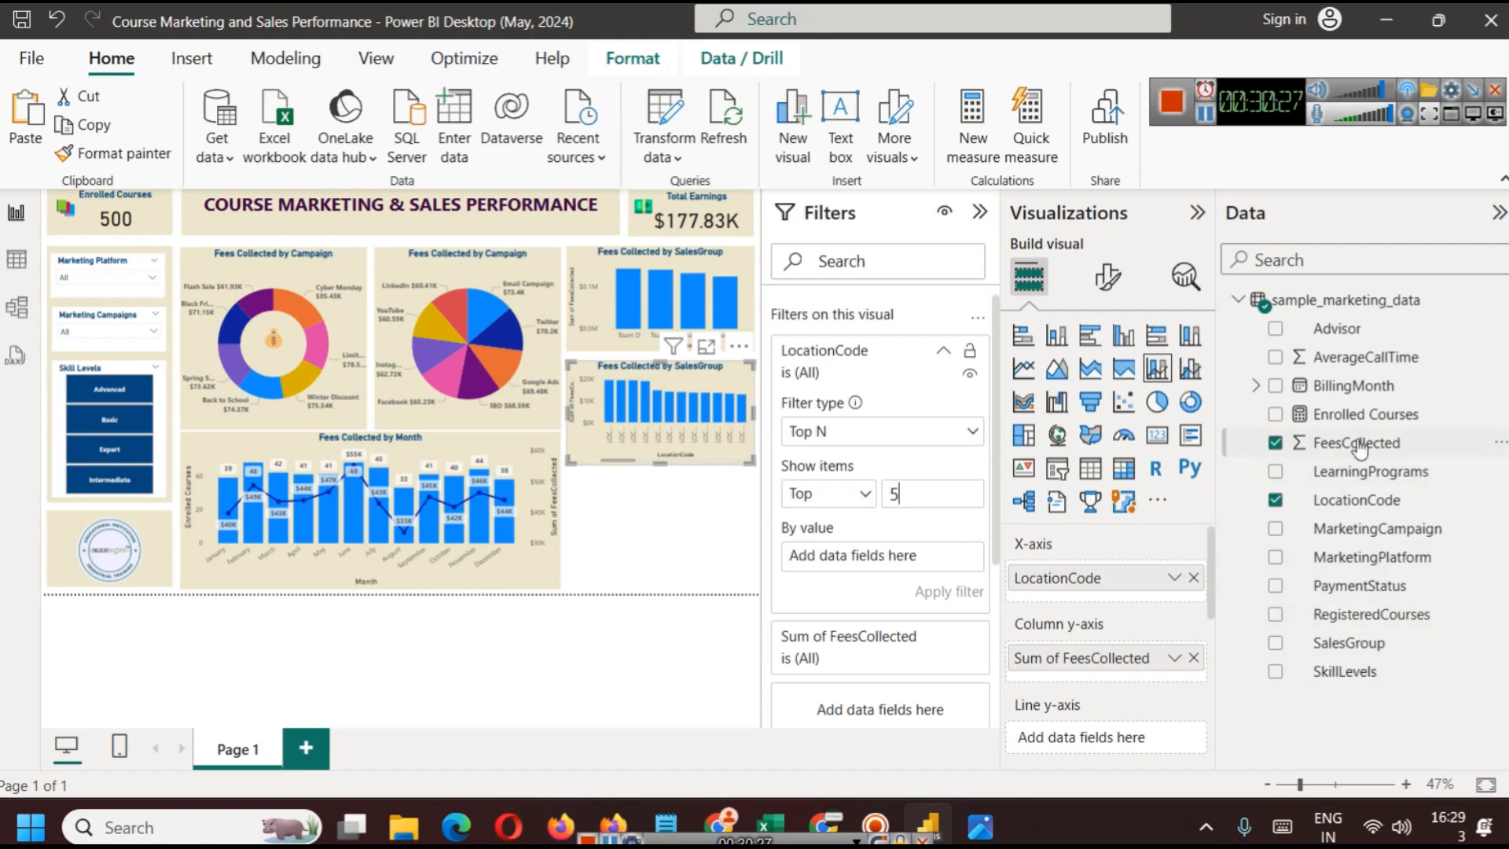
{"action": "left_click_drag", "start_coordinate": [1371, 442], "coordinate": [908, 566]}
{"action": "left_click", "coordinate": [948, 589]}
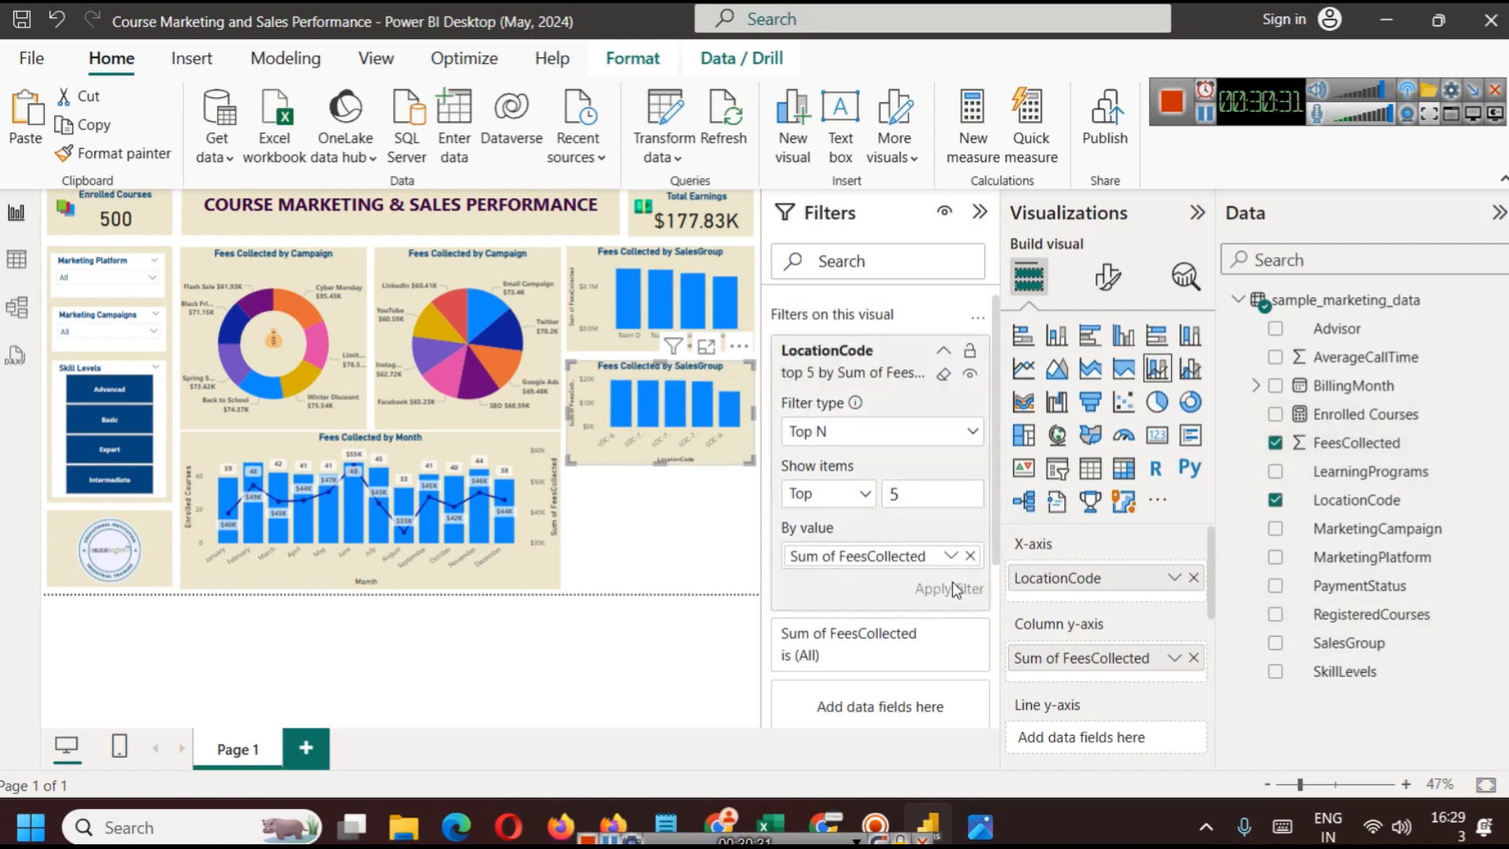
{"action": "left_click", "coordinate": [980, 213]}
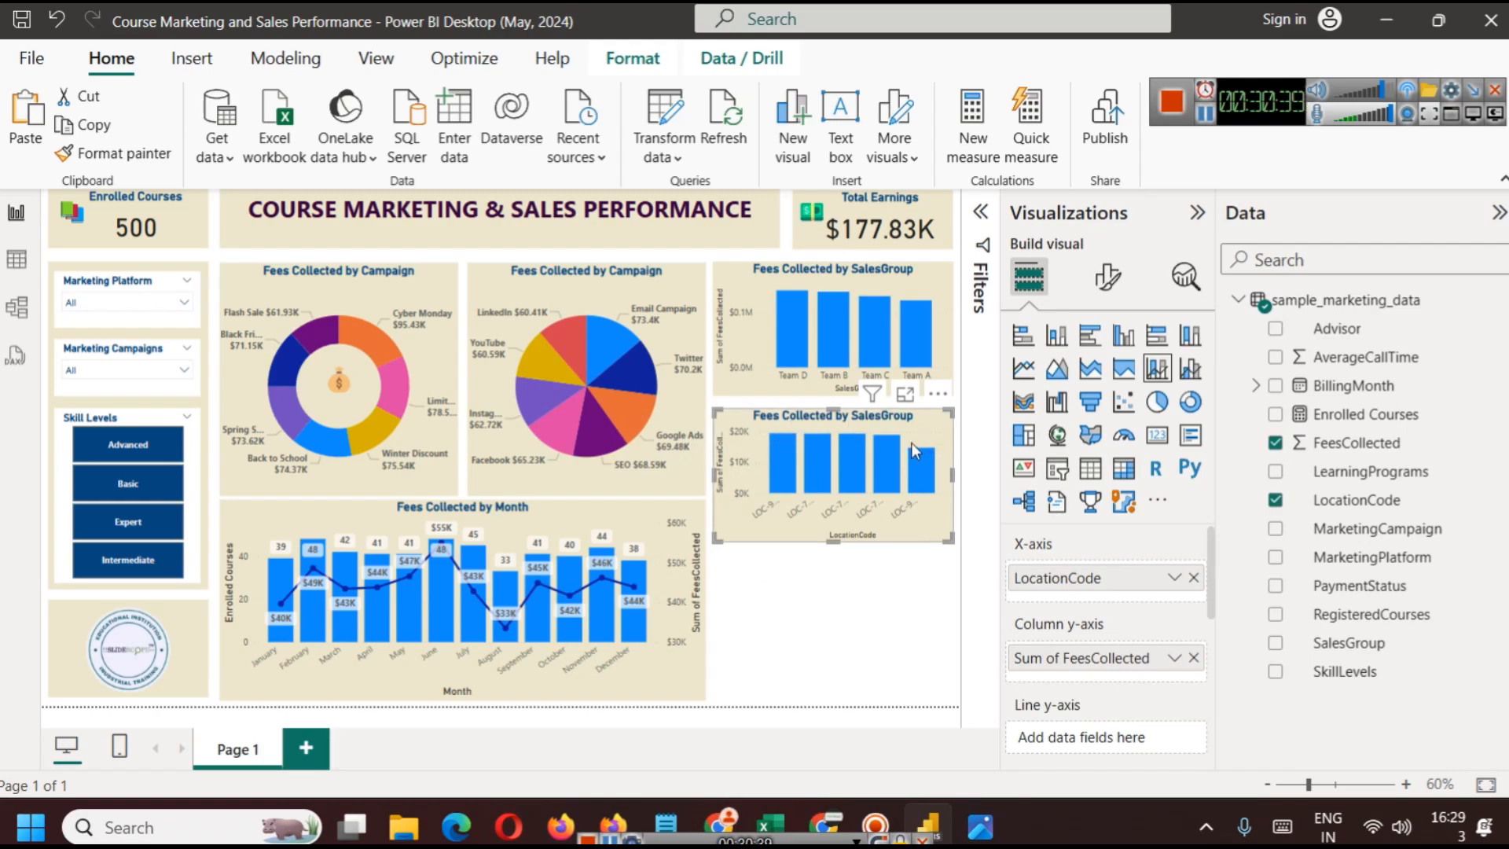
Retitle the LocationCode chart "Top 5 Locations by Sales"
{"action": "left_click", "coordinate": [1107, 277]}
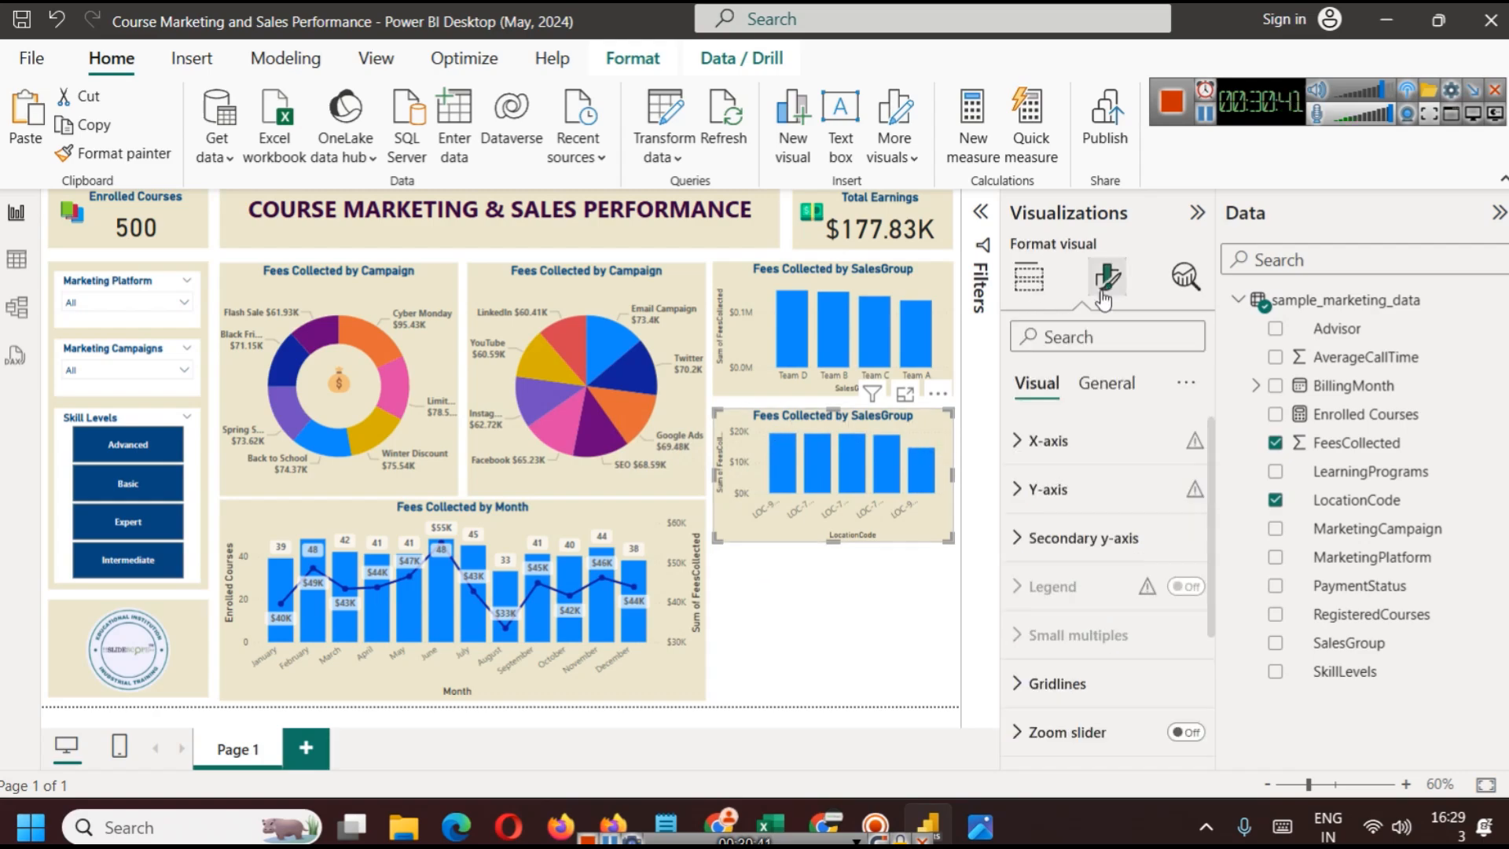
{"action": "left_click", "coordinate": [1106, 383]}
{"action": "left_click", "coordinate": [1034, 509]}
{"action": "triple_click", "coordinate": [1090, 608]}
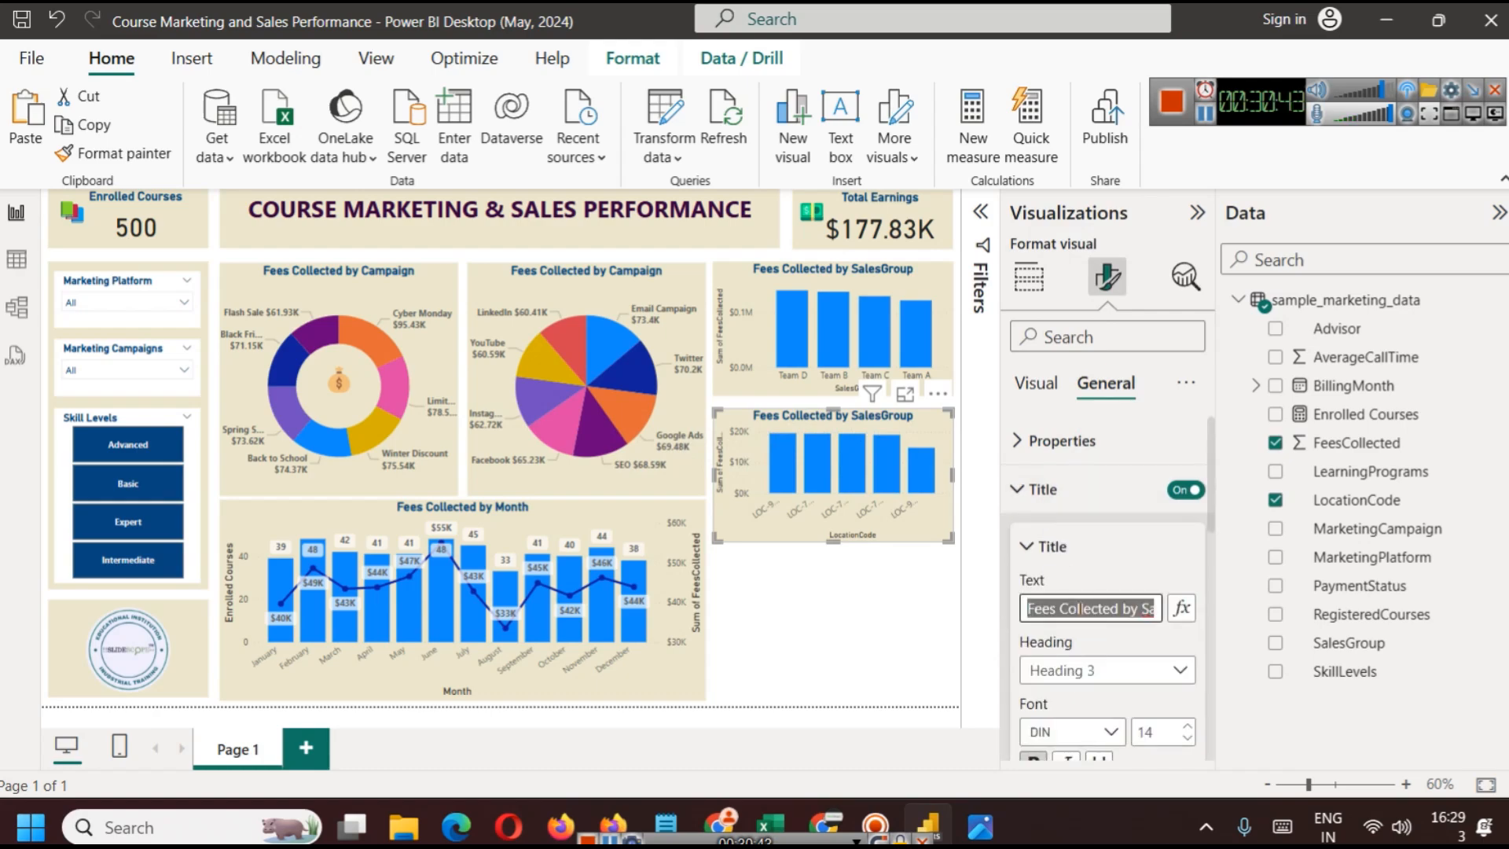
{"action": "type", "text": "Top 5 L"}
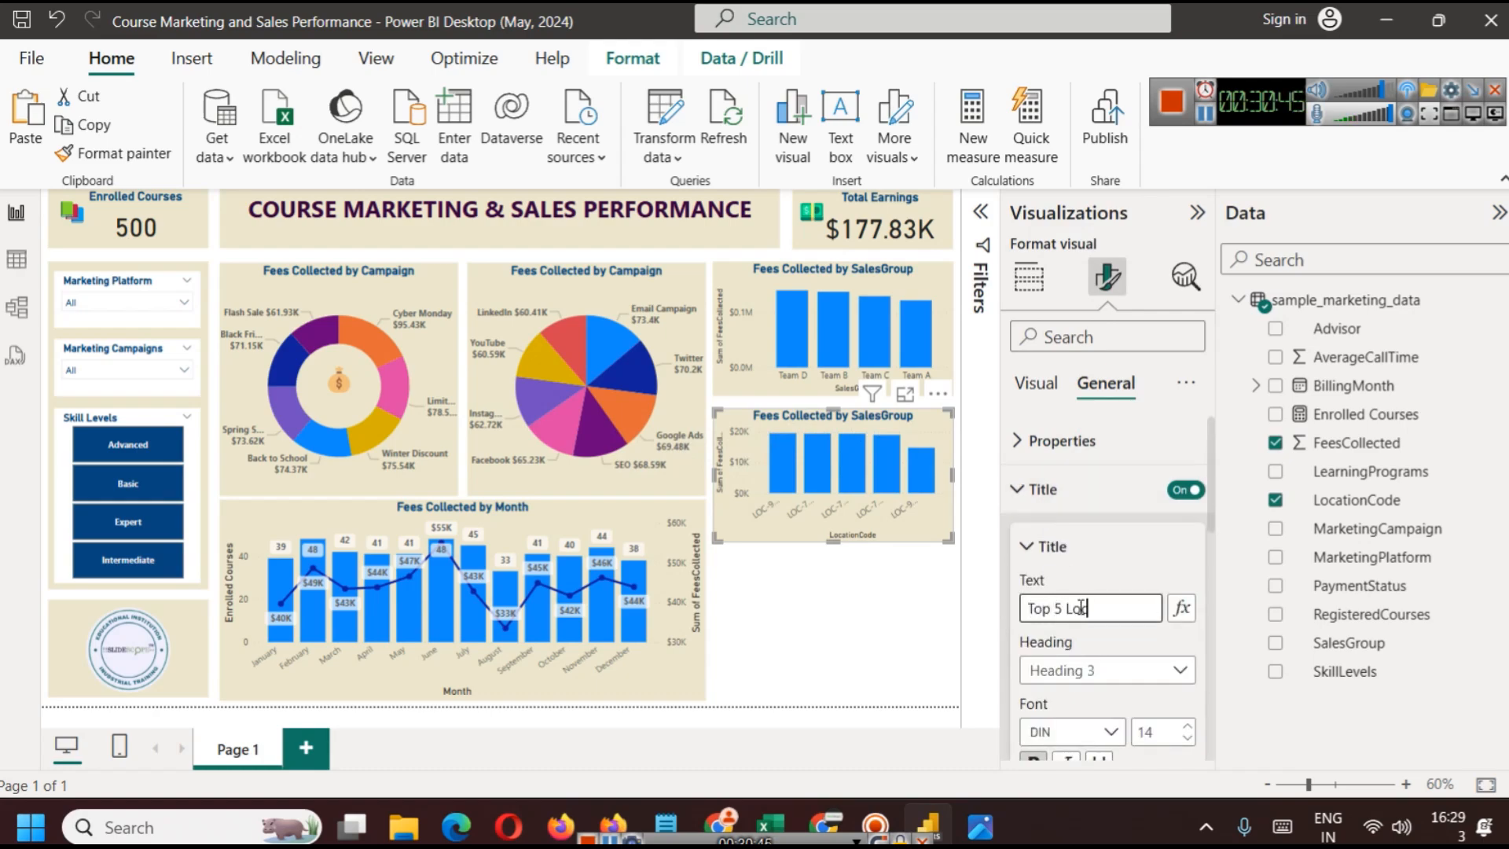
{"action": "type", "text": "ocations b"}
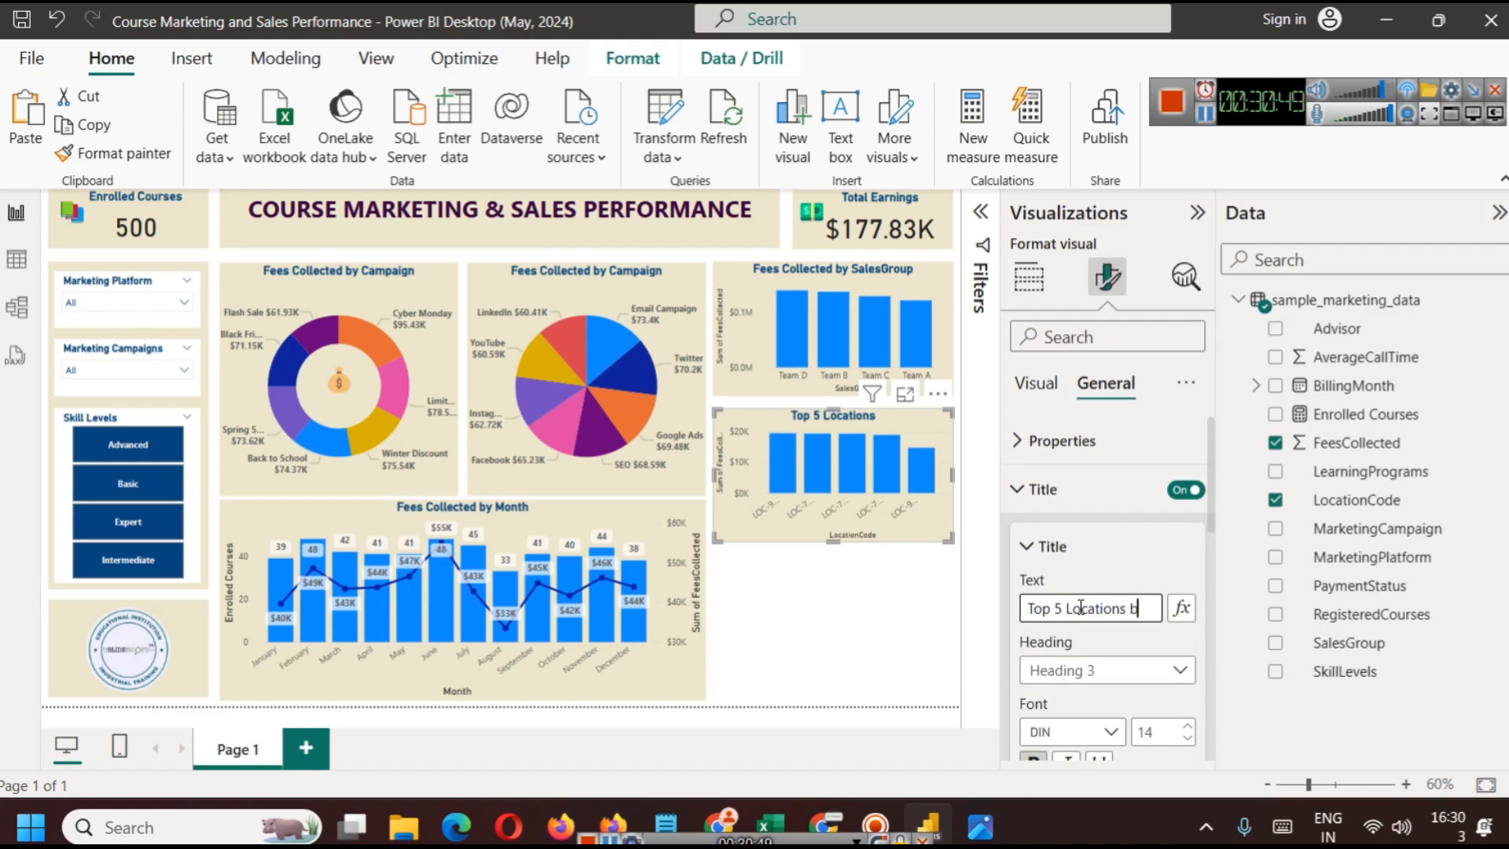
{"action": "type", "text": "y Sales"}
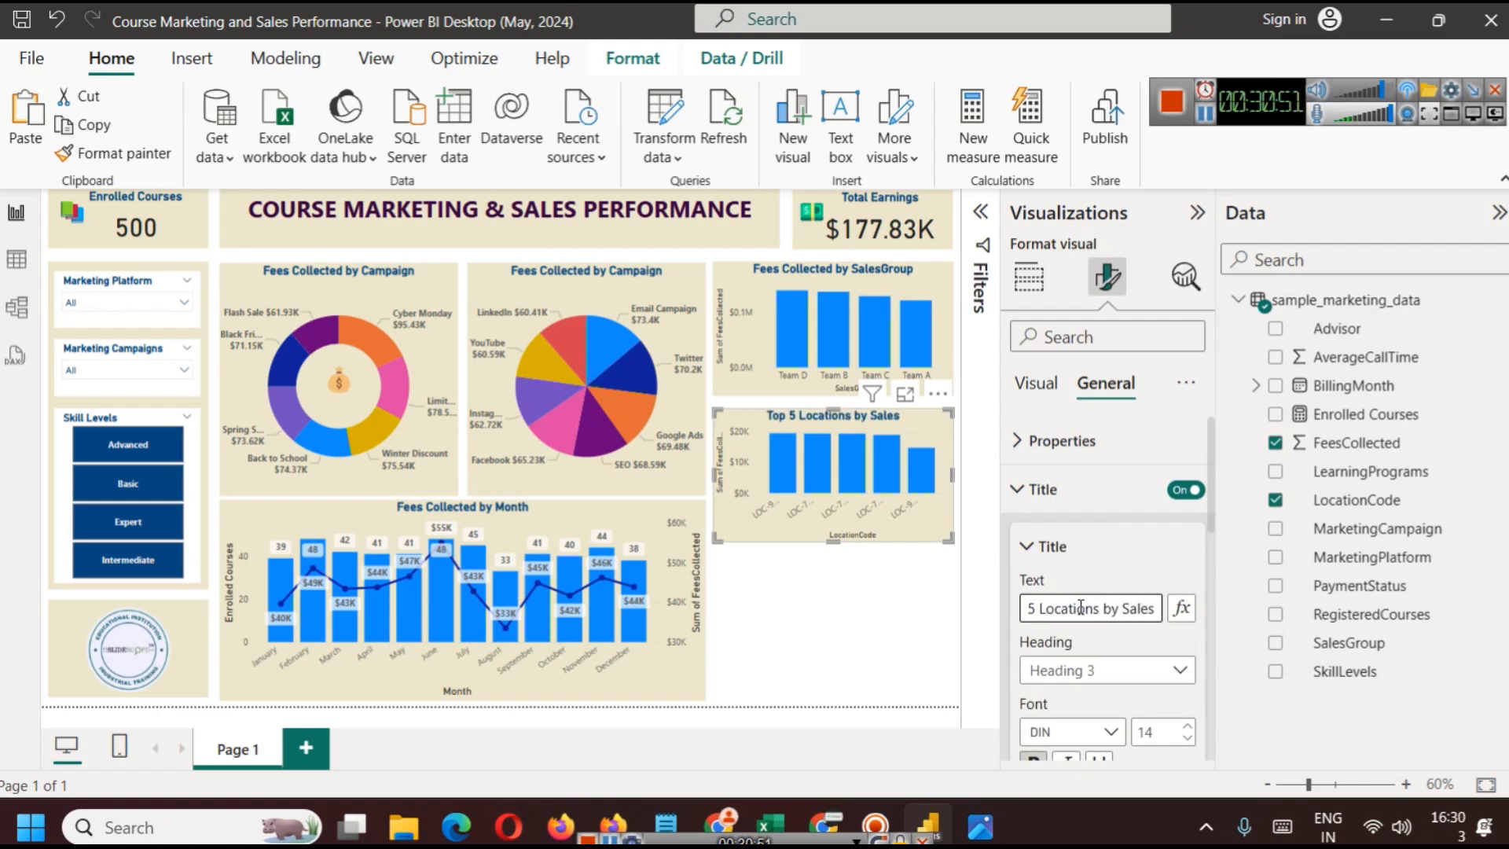
{"action": "left_click", "coordinate": [878, 633]}
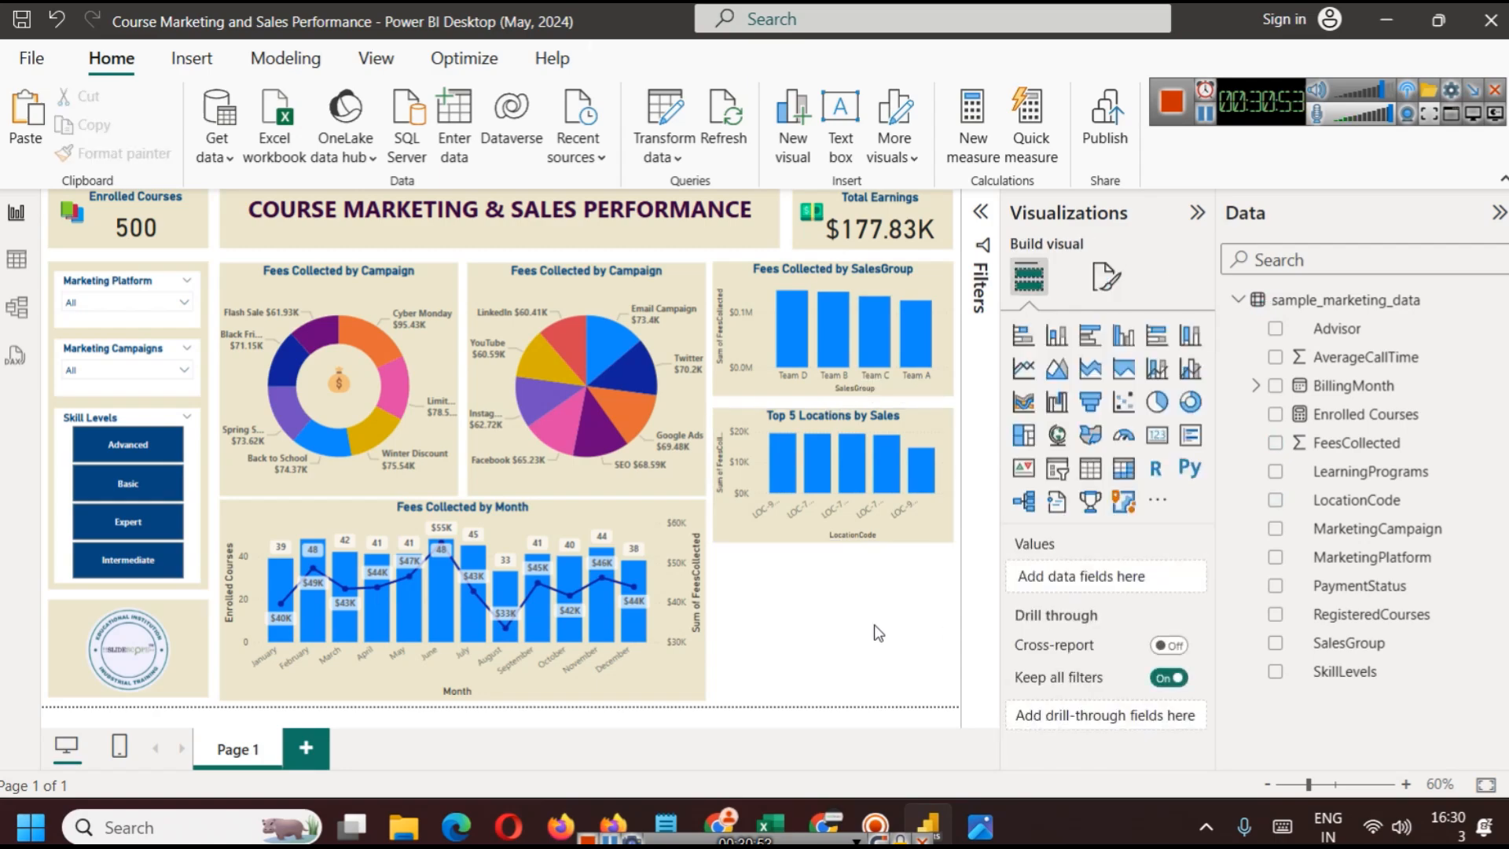
Set the Team D column in the Fees Collected by SalesGroup chart to dark blue #0e1a77 (Theme color 2, 25% darker)
{"action": "left_click", "coordinate": [922, 424]}
{"action": "left_click", "coordinate": [911, 266]}
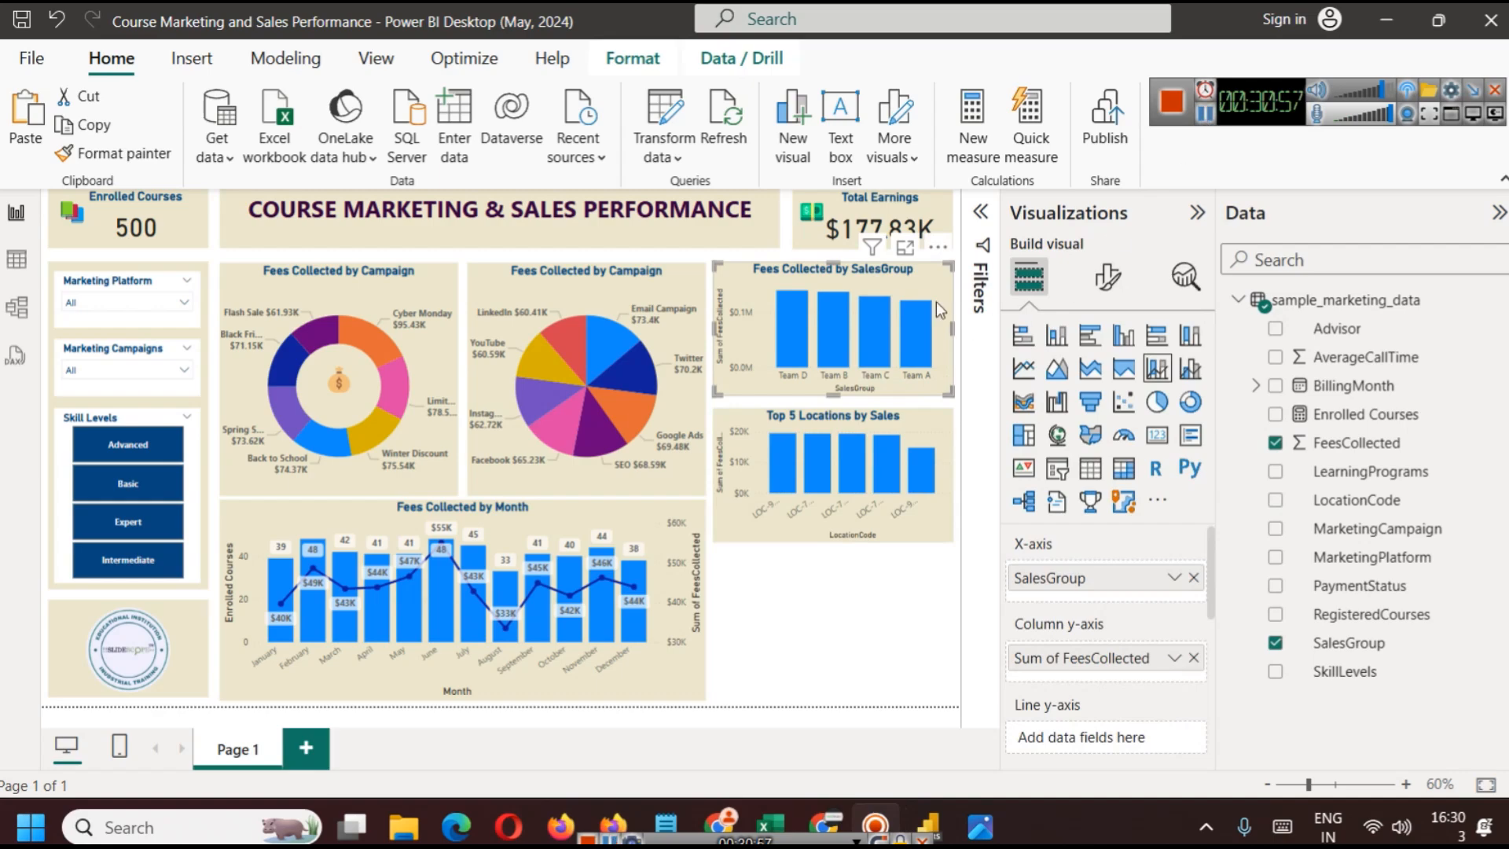
{"action": "left_click", "coordinate": [1107, 277]}
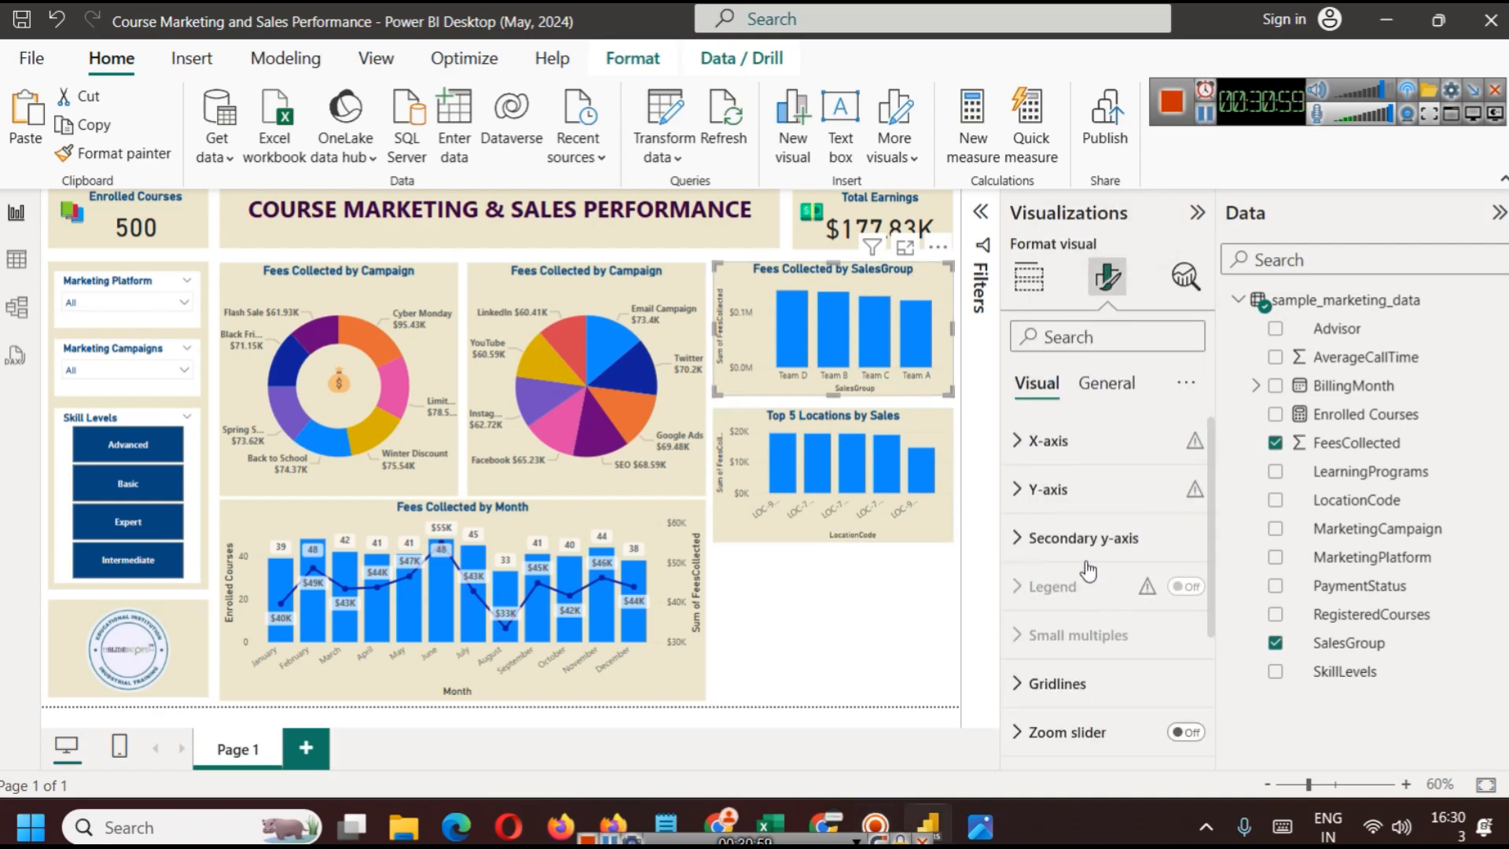
{"action": "scroll", "coordinate": [1057, 609], "scroll_direction": "down", "scroll_amount": 5}
{"action": "left_click", "coordinate": [1057, 609]}
{"action": "scroll", "coordinate": [1061, 597], "scroll_direction": "down", "scroll_amount": 3}
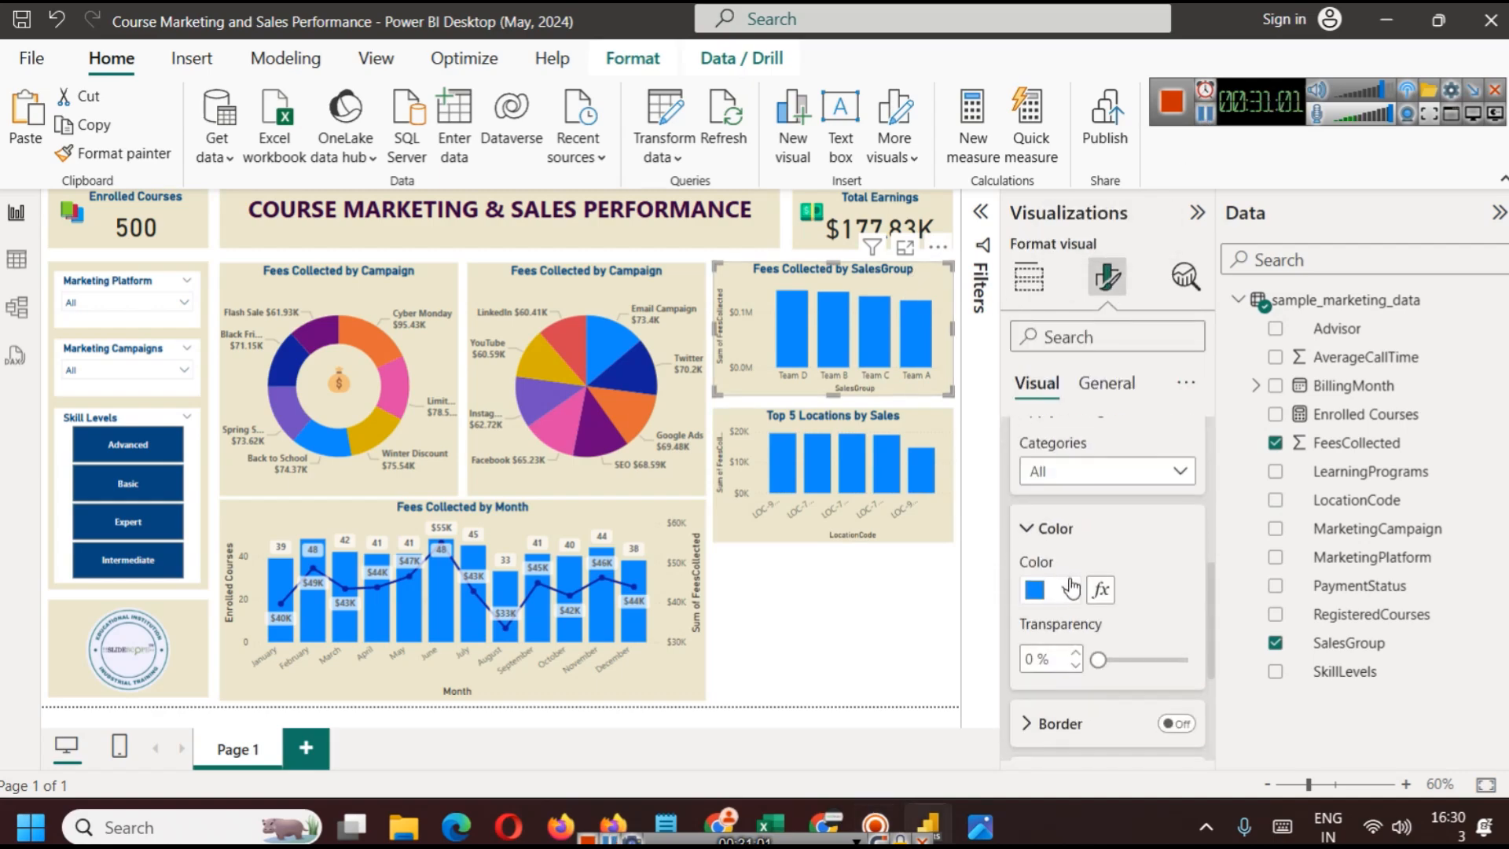
{"action": "left_click", "coordinate": [1119, 470]}
{"action": "left_click", "coordinate": [1094, 558]}
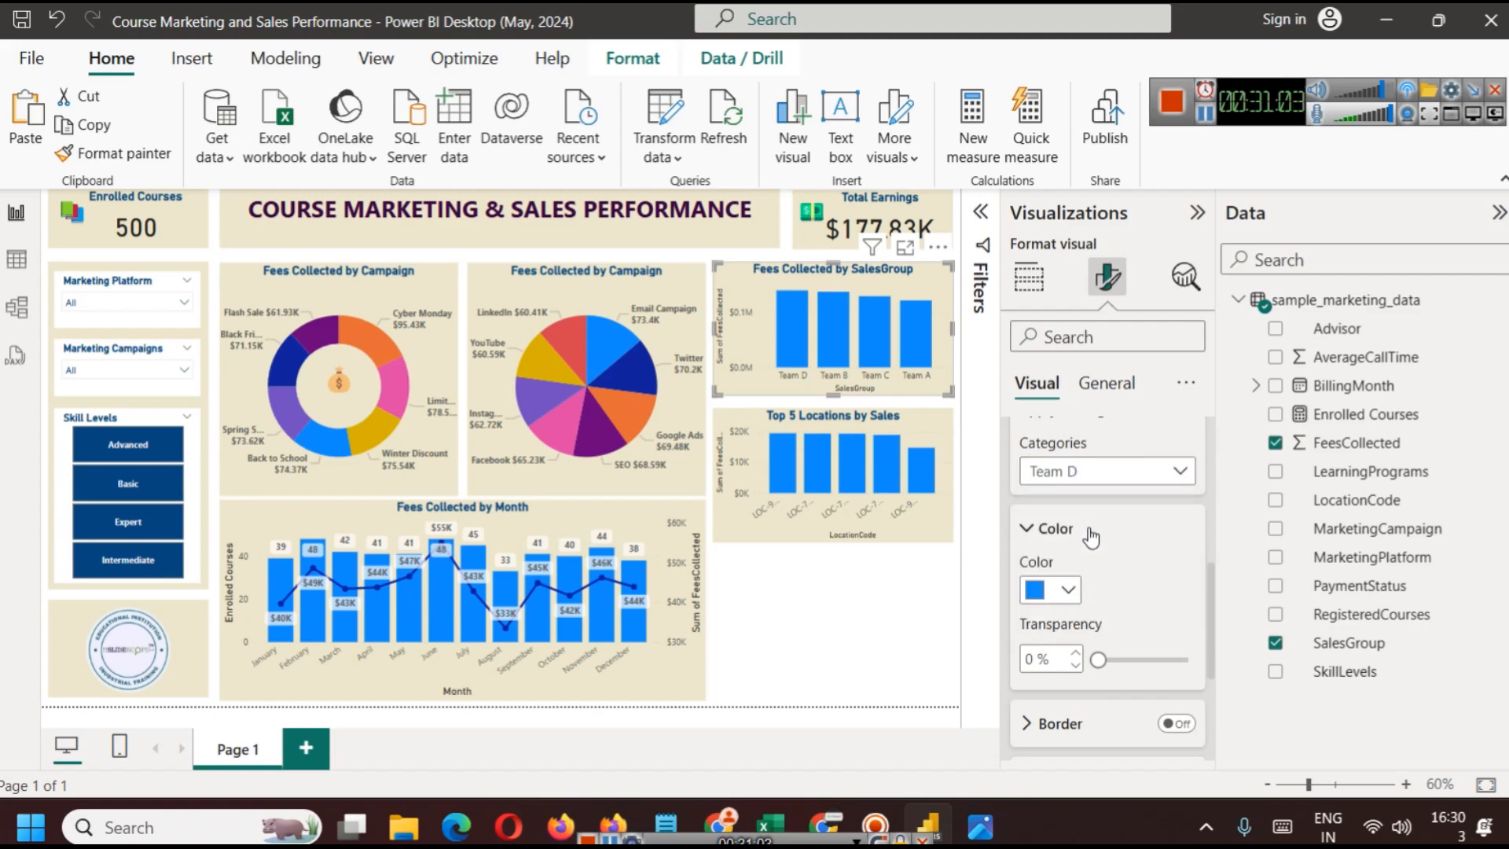
{"action": "left_click", "coordinate": [1056, 601]}
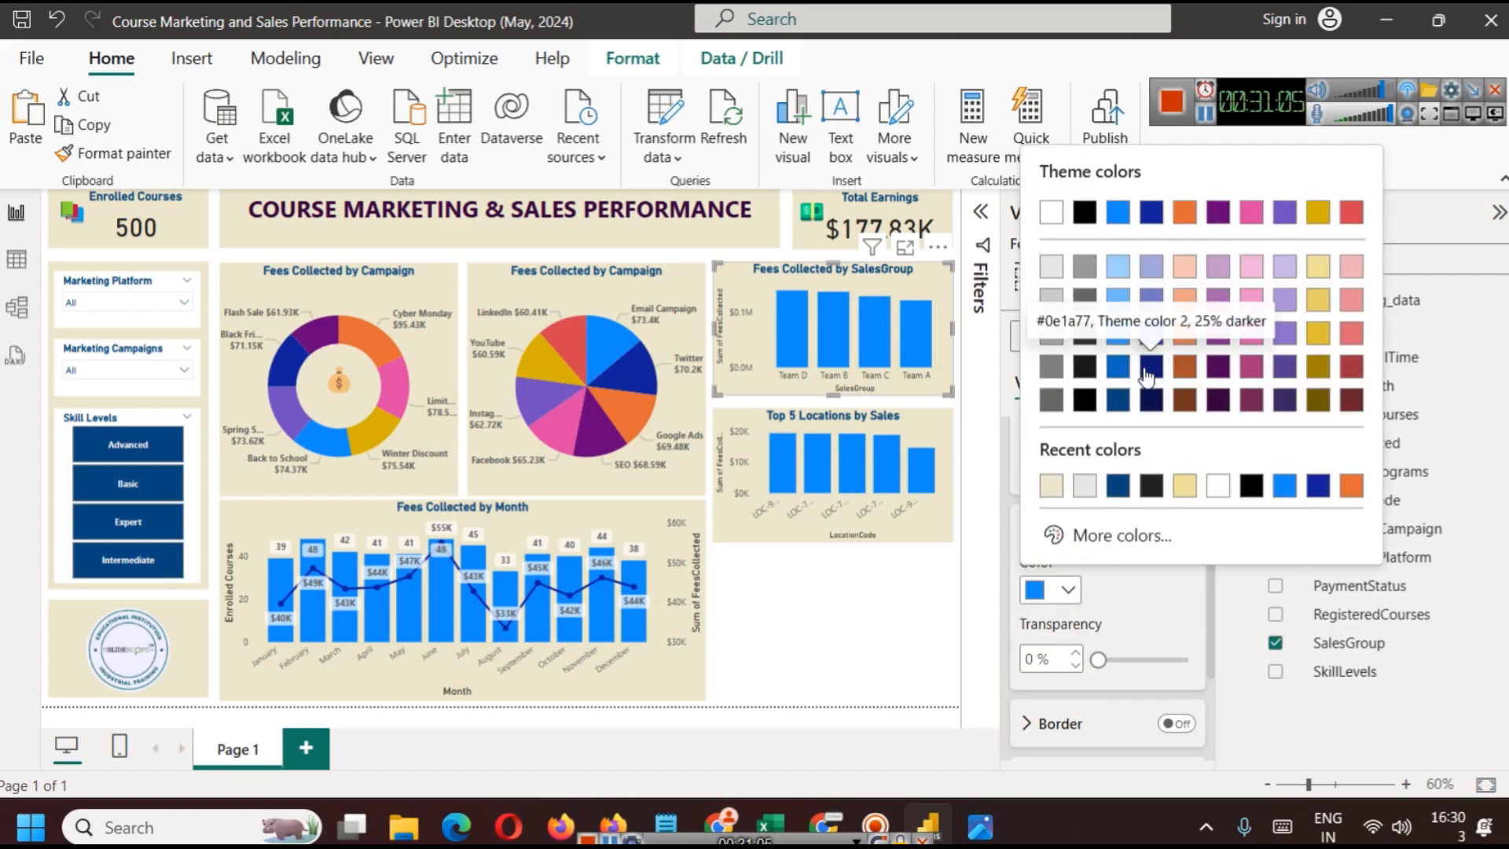
{"action": "left_click", "coordinate": [1152, 368]}
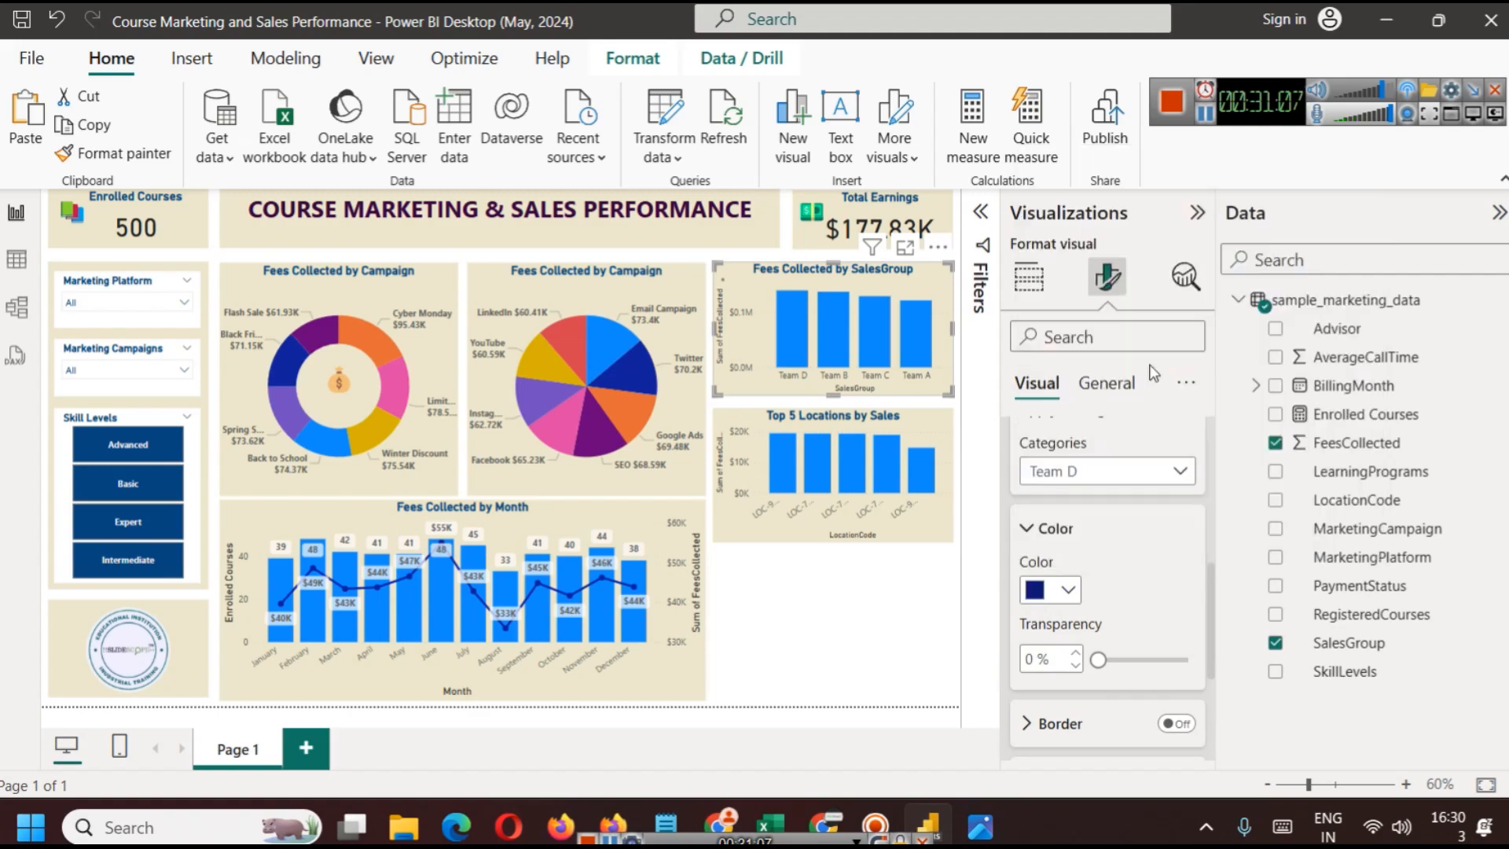
Color the Team B column dark pink and the Team C column dark red in the SalesGroup chart
{"action": "left_click", "coordinate": [1100, 471]}
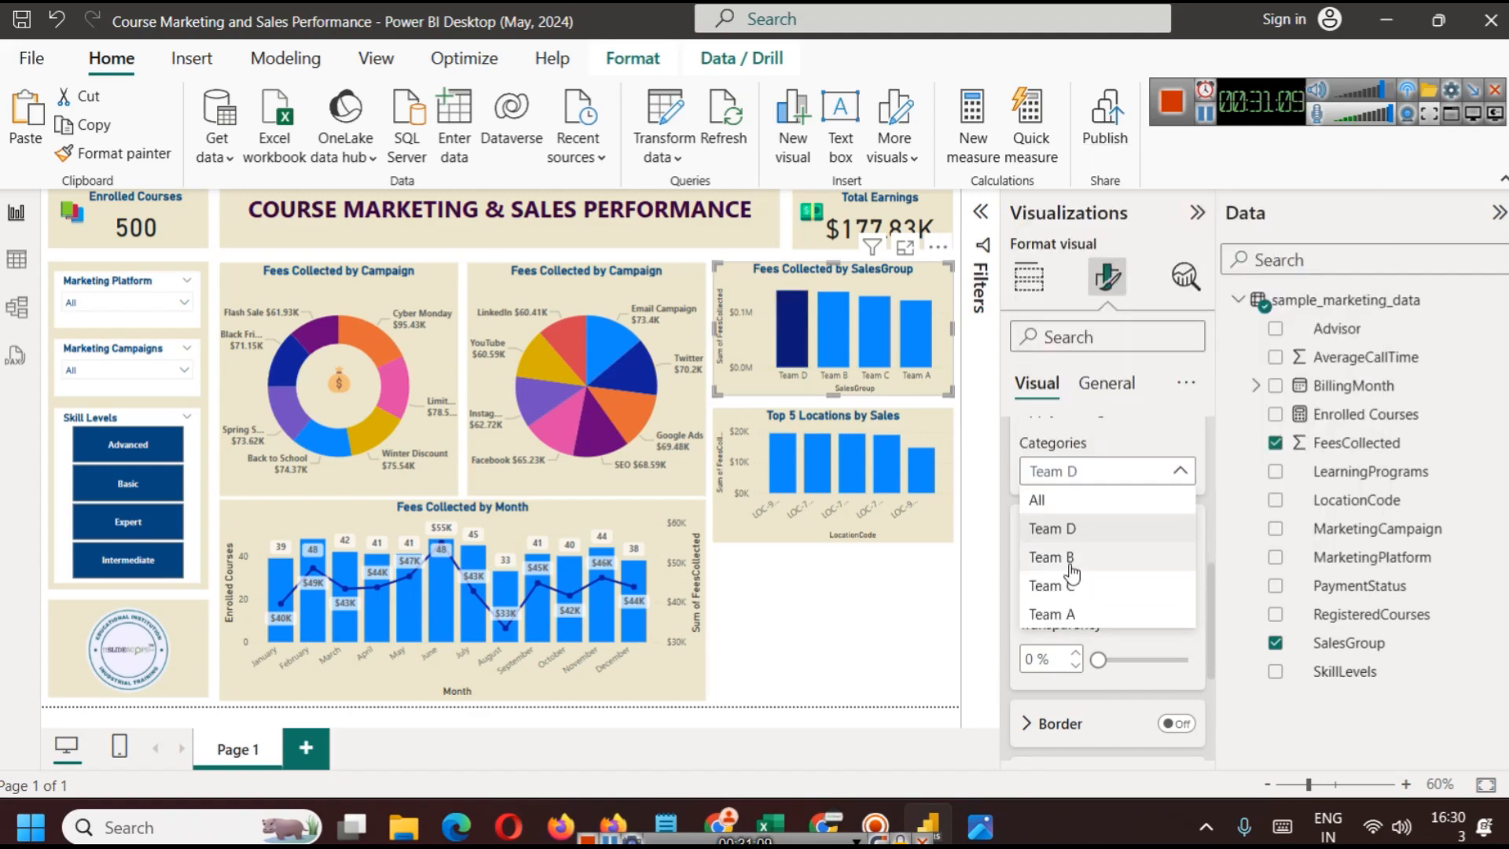
{"action": "left_click", "coordinate": [1049, 551]}
{"action": "left_click", "coordinate": [1068, 591]}
{"action": "left_click", "coordinate": [1252, 367]}
{"action": "left_click", "coordinate": [1116, 471]}
{"action": "left_click", "coordinate": [1092, 583]}
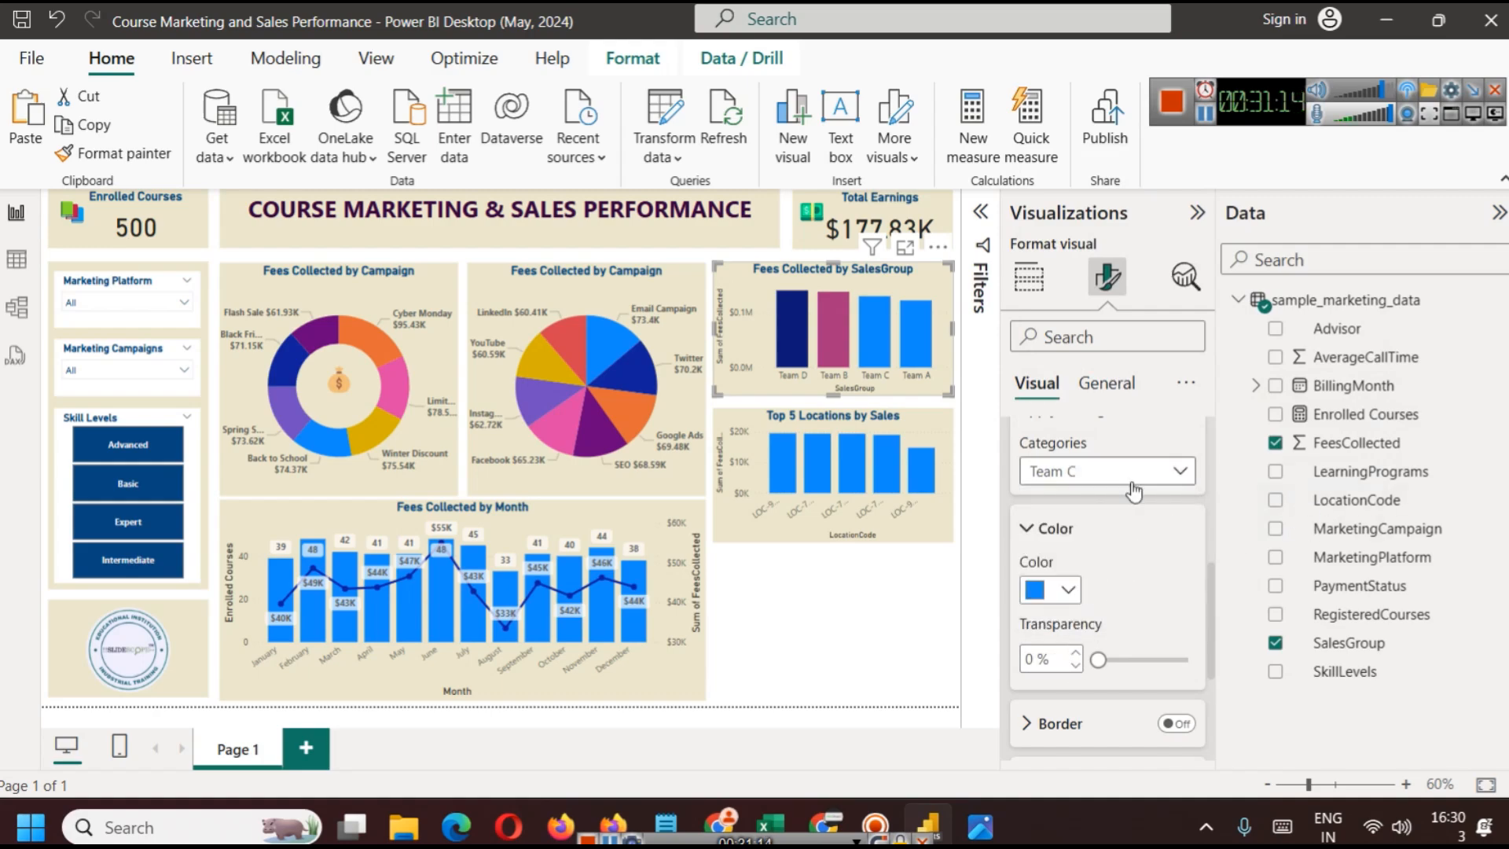
{"action": "left_click", "coordinate": [1069, 591]}
{"action": "left_click", "coordinate": [1346, 371]}
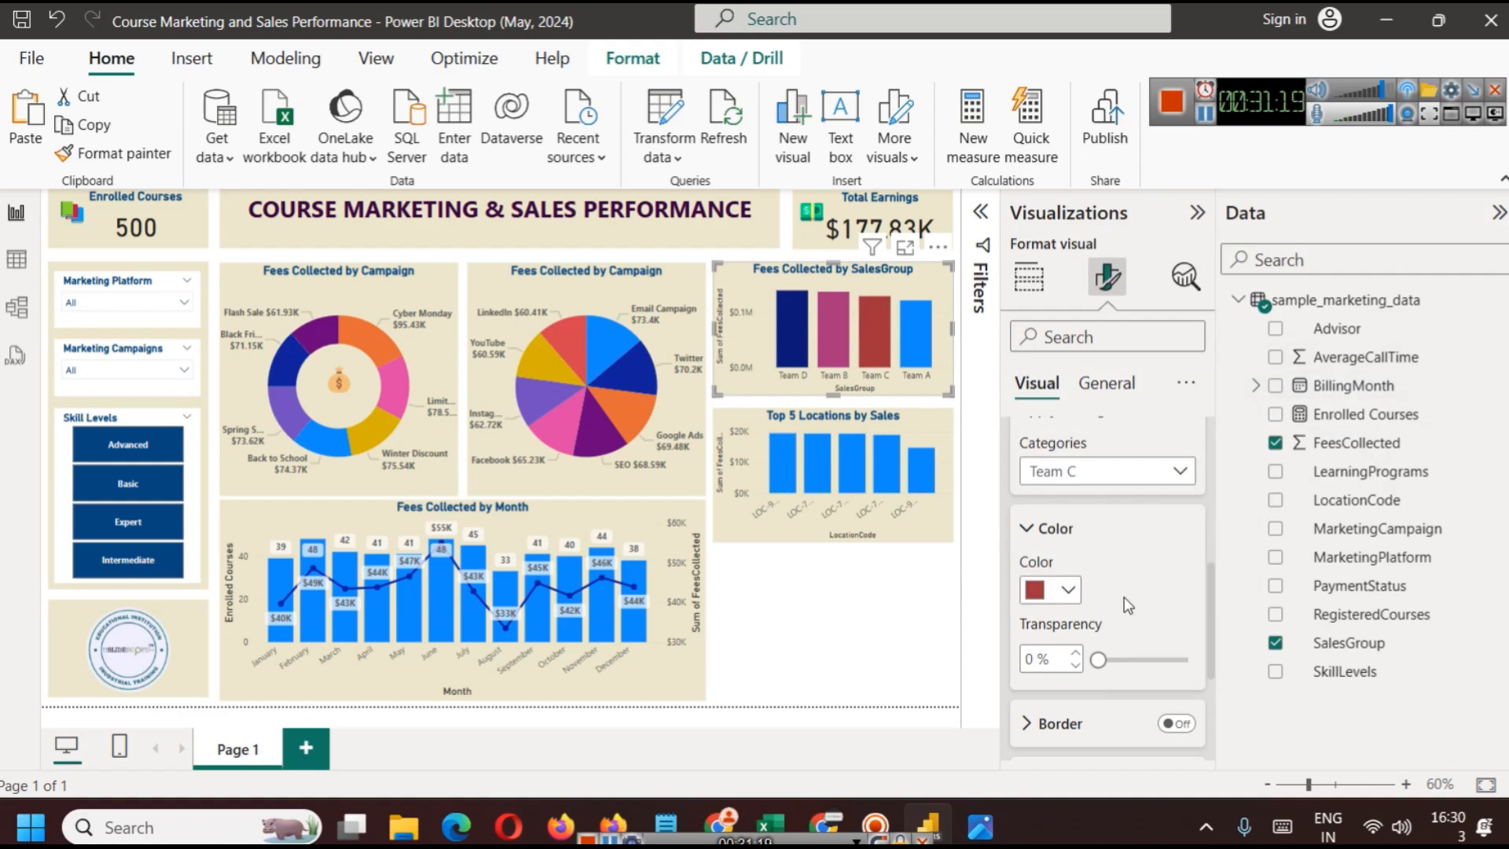
Color the Team A column dark olive in the SalesGroup chart and deselect the chart
{"action": "left_click", "coordinate": [1116, 471]}
{"action": "left_click", "coordinate": [1101, 585]}
{"action": "left_click", "coordinate": [1069, 591]}
{"action": "left_click", "coordinate": [1319, 402]}
{"action": "left_click", "coordinate": [922, 622]}
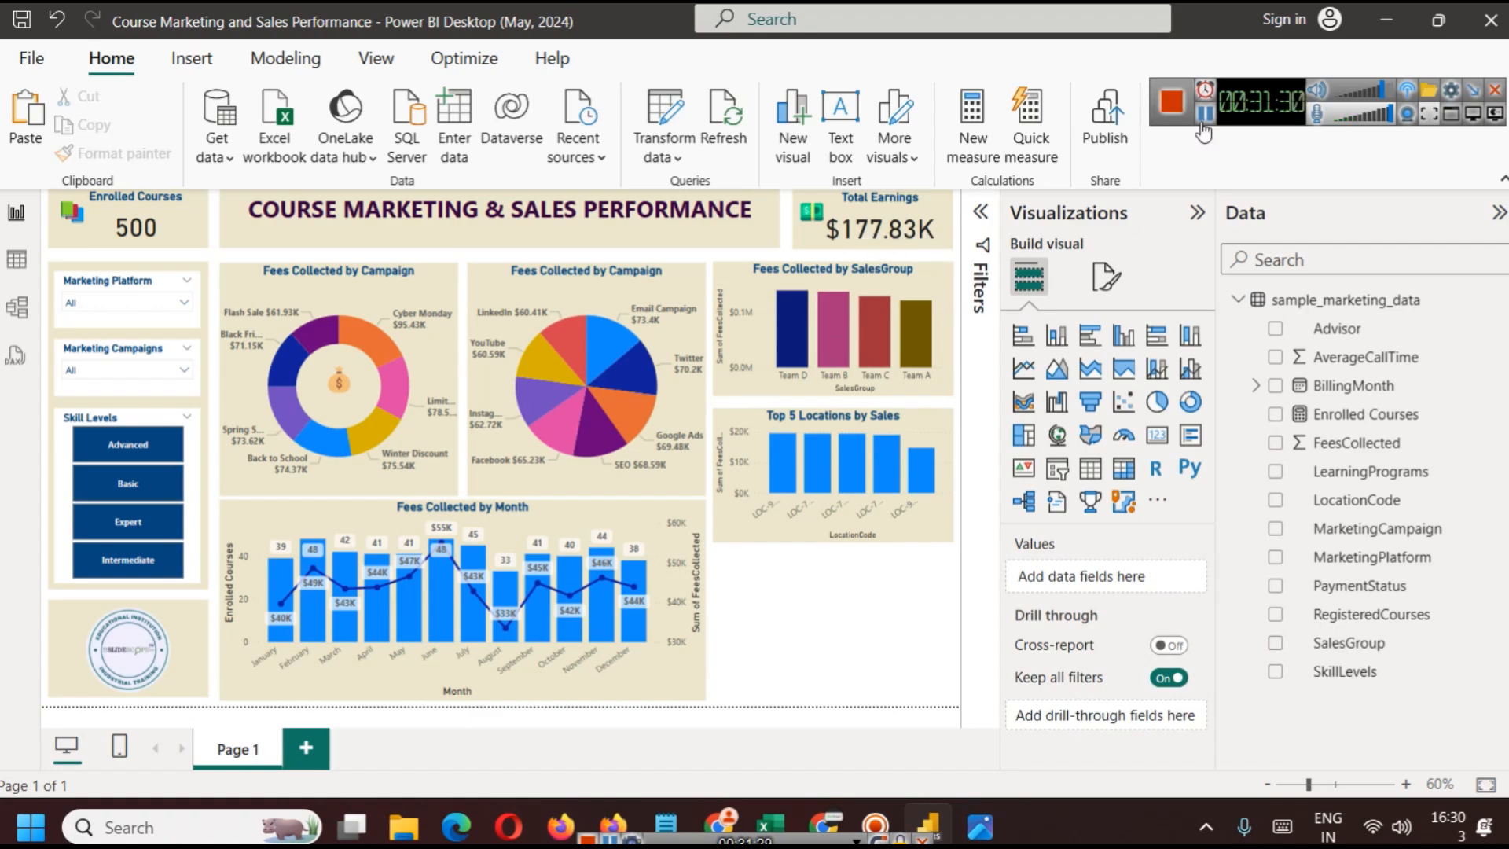
Duplicate the Top 5 Locations by Sales chart, place the copy directly below it, and extend its top edge slightly upward
{"action": "left_click", "coordinate": [940, 412]}
{"action": "key", "text": "ctrl+c"}
{"action": "key", "text": "ctrl+v"}
{"action": "left_click_drag", "start_coordinate": [940, 428], "coordinate": [935, 569]}
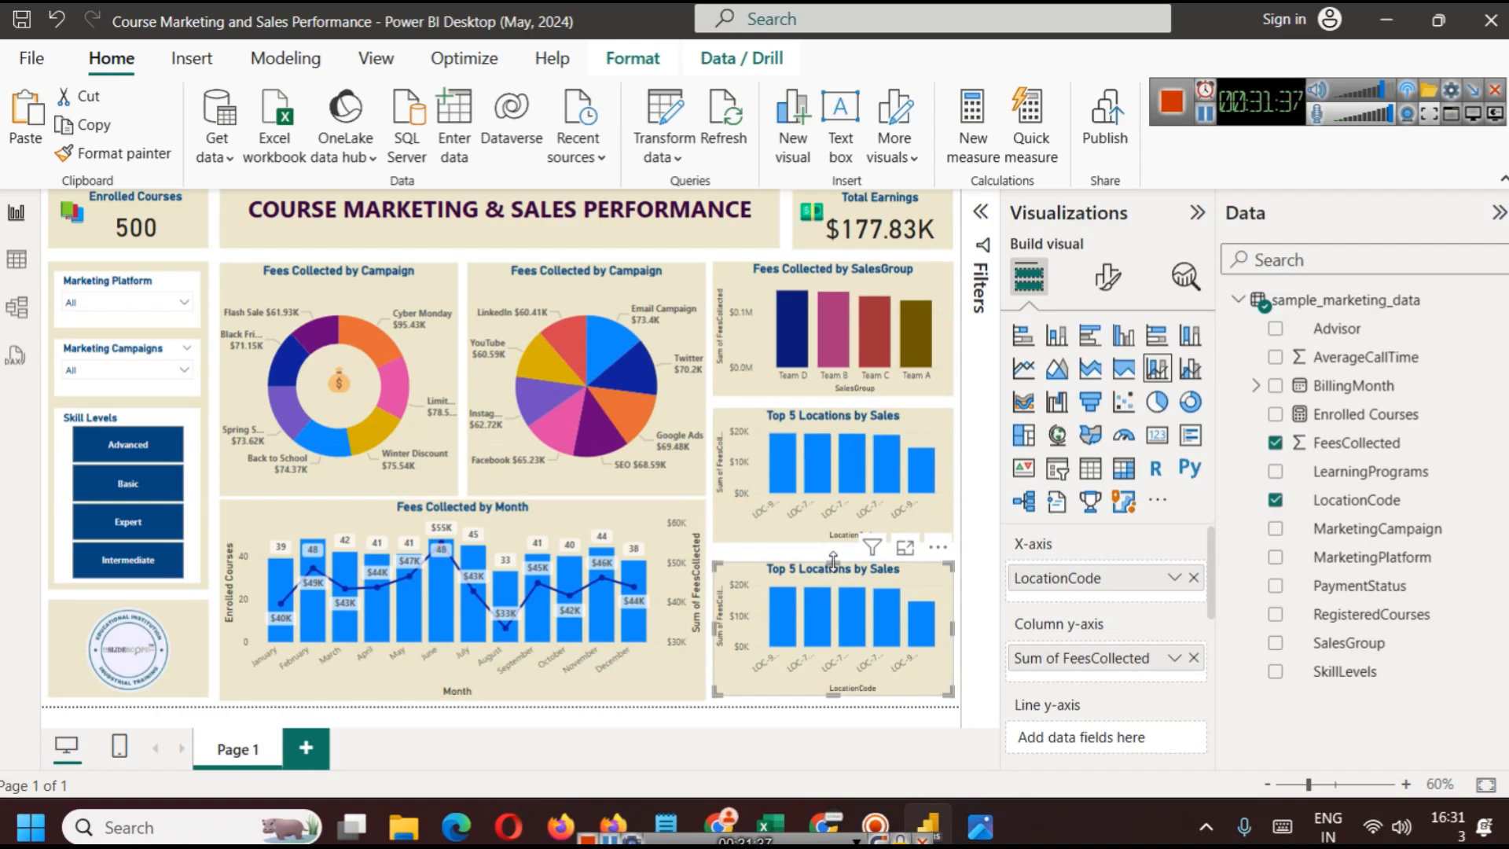
{"action": "left_click_drag", "start_coordinate": [833, 560], "coordinate": [834, 549]}
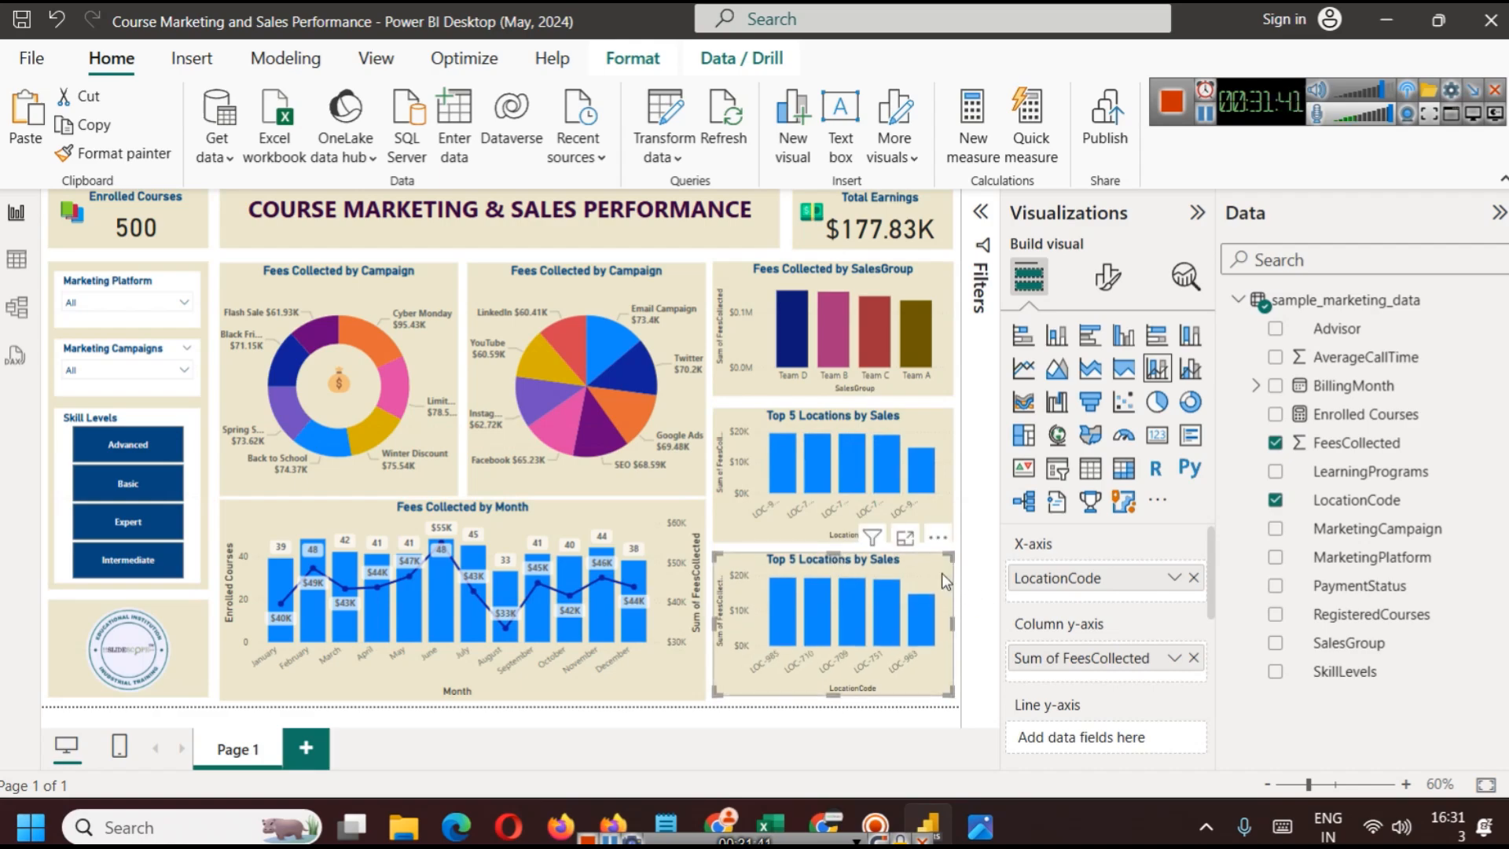
Replace LocationCode with LearningPrograms on the X-axis of the duplicated chart
{"action": "left_click", "coordinate": [1194, 578]}
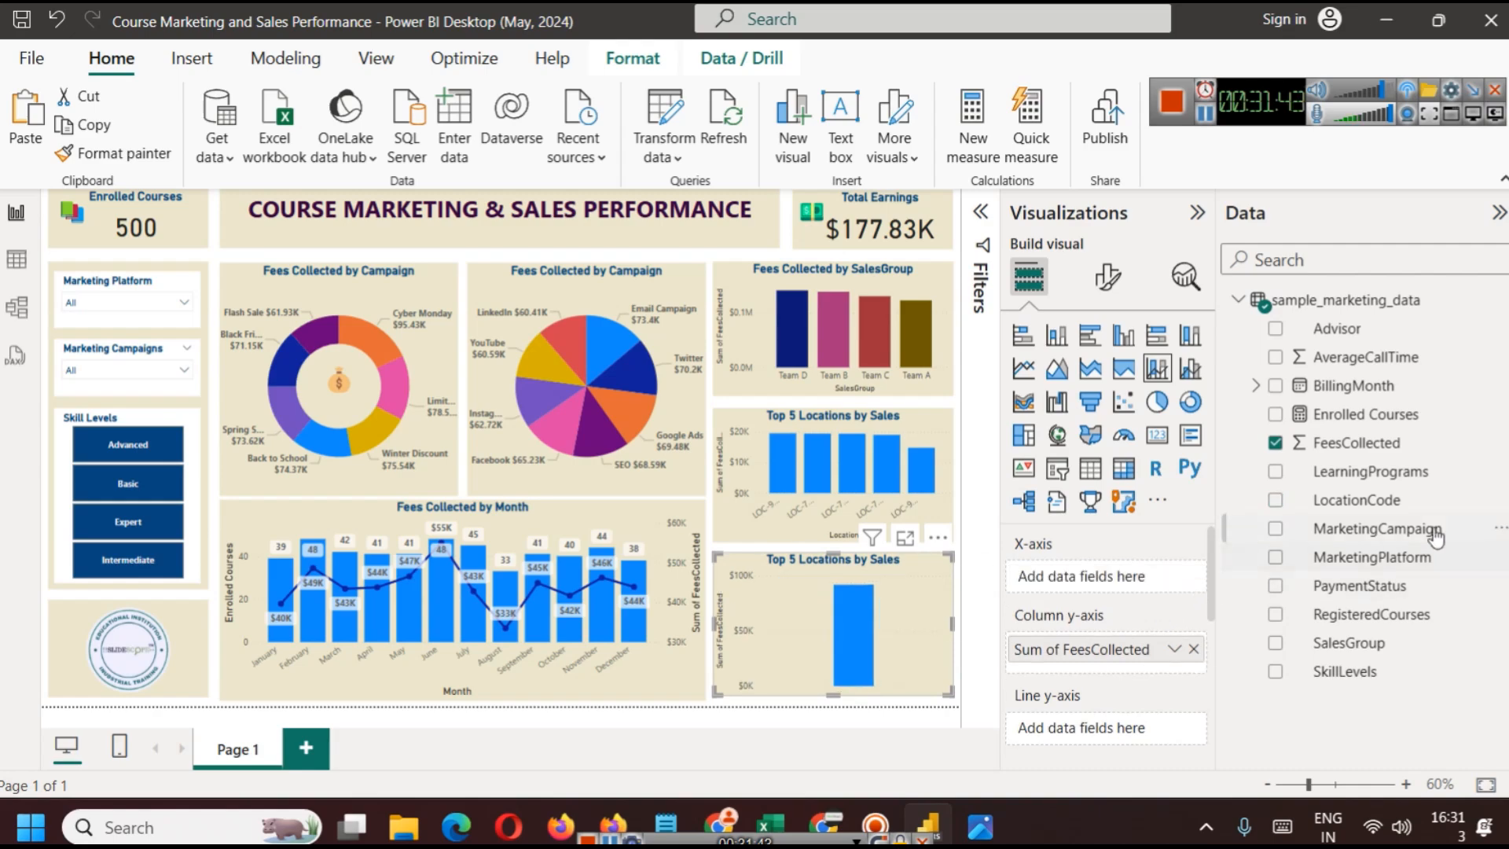
{"action": "left_click_drag", "start_coordinate": [1407, 471], "coordinate": [1123, 582]}
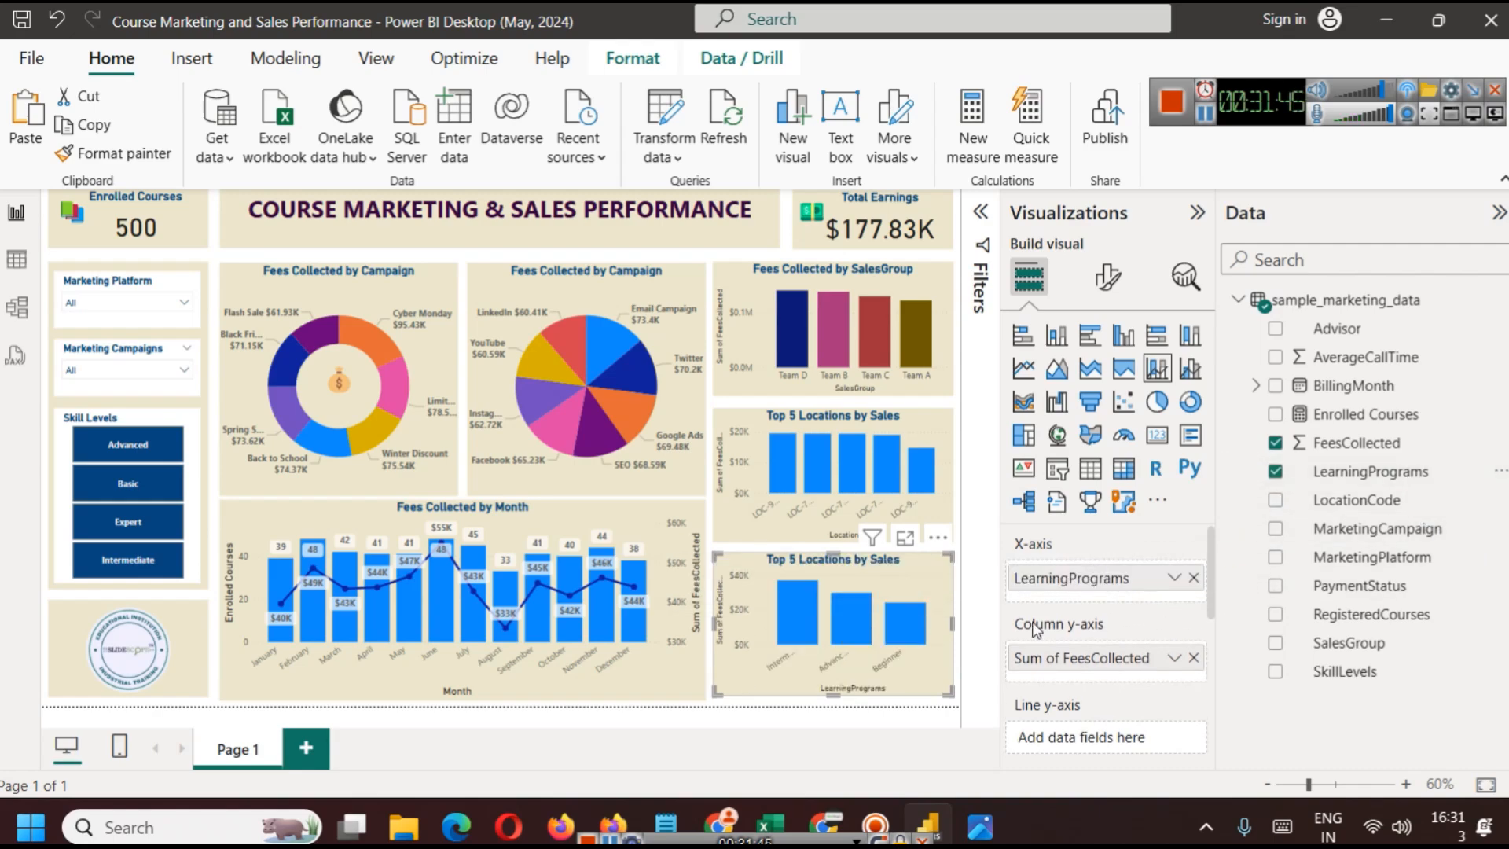
{"action": "mouse_move", "coordinate": [805, 616]}
Turn off the Y-axis values and Y-axis title on the LearningPrograms chart
{"action": "left_click", "coordinate": [1108, 275]}
{"action": "left_click", "coordinate": [1076, 441]}
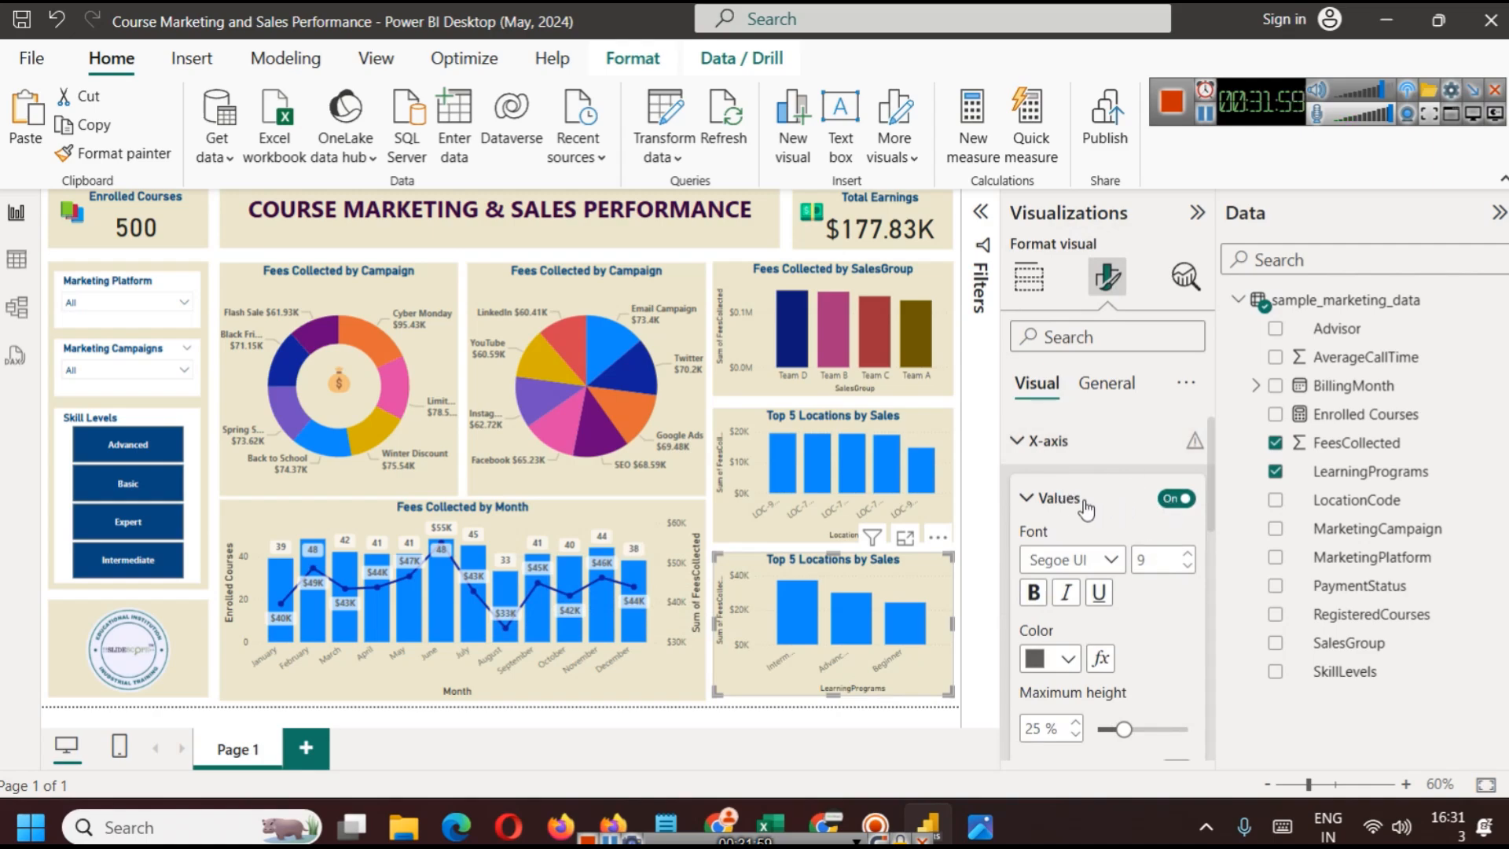
{"action": "left_click", "coordinate": [1172, 499]}
{"action": "left_click", "coordinate": [1171, 503]}
{"action": "left_click", "coordinate": [1054, 452]}
{"action": "left_click", "coordinate": [1049, 488]}
{"action": "scroll", "coordinate": [1132, 573], "scroll_direction": "down", "scroll_amount": 3}
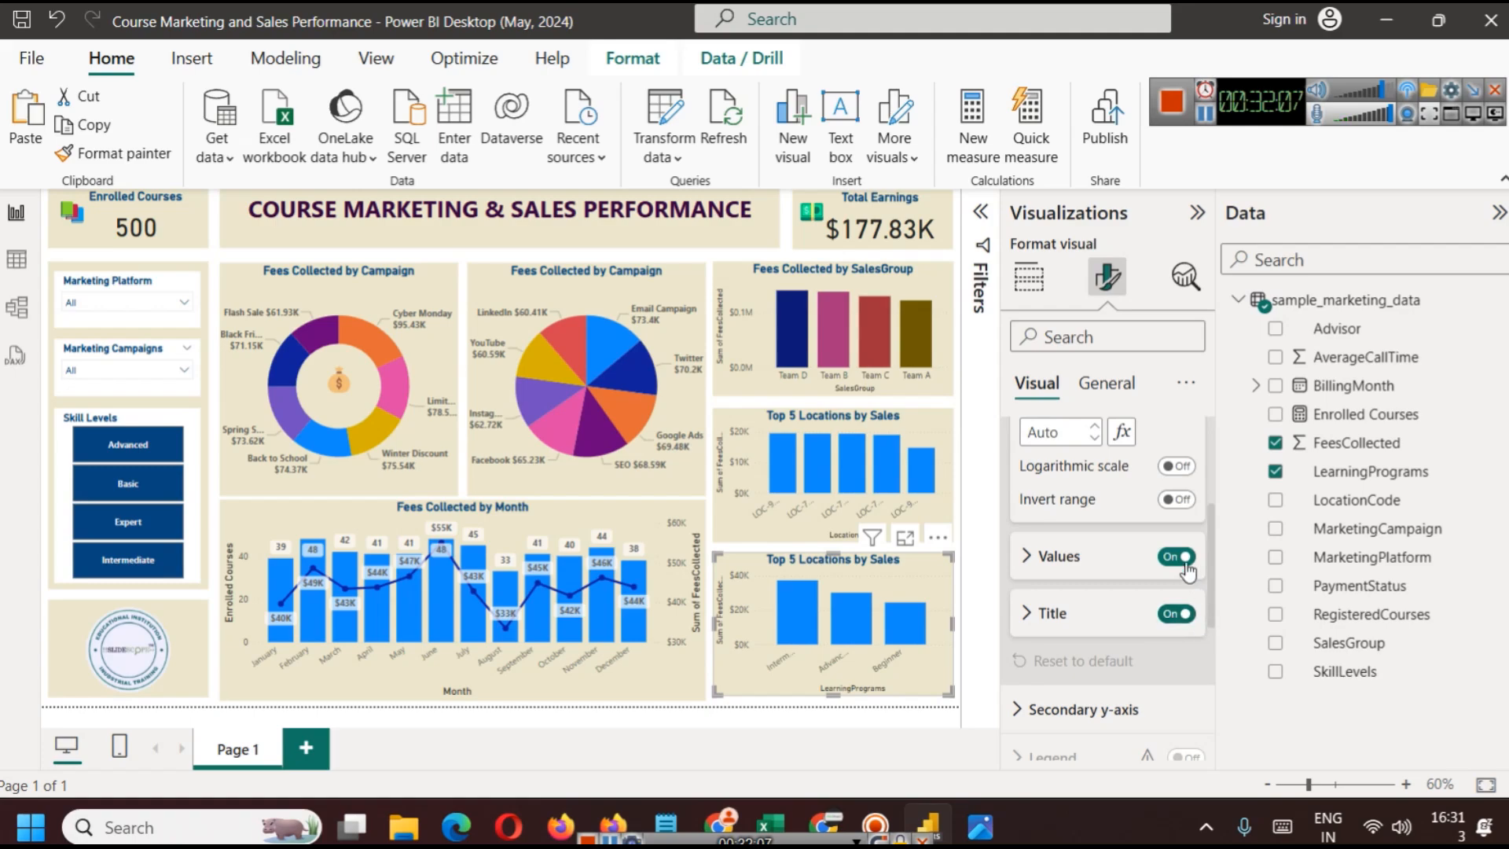
{"action": "left_click", "coordinate": [1177, 556]}
{"action": "left_click", "coordinate": [1179, 619]}
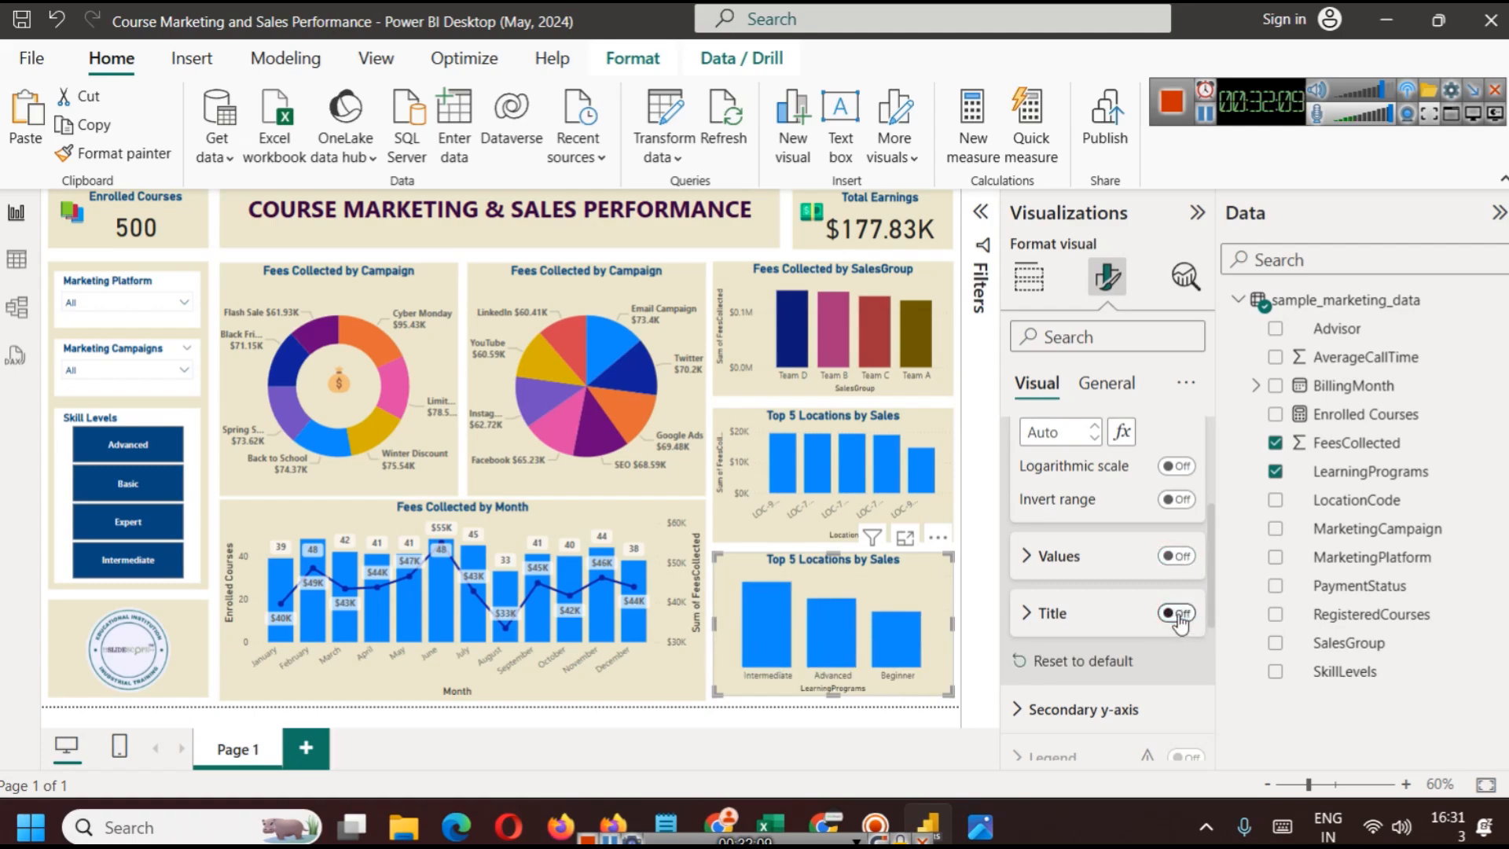
Turn on data labels for the LearningPrograms chart and make their values bold
{"action": "scroll", "coordinate": [1053, 575], "scroll_direction": "down", "scroll_amount": 5}
{"action": "left_click", "coordinate": [1184, 639]}
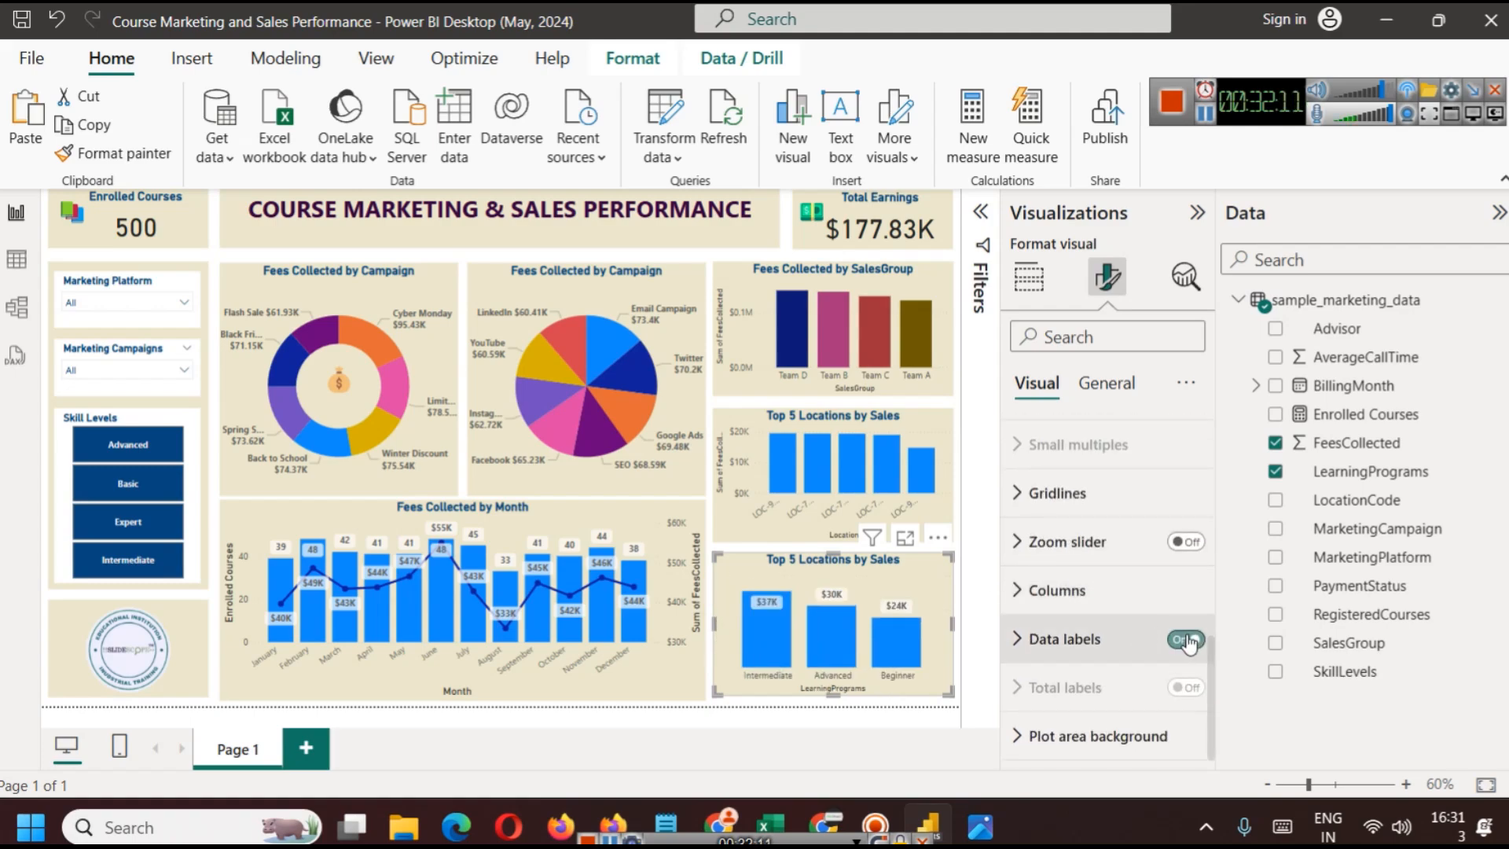
{"action": "left_click", "coordinate": [1110, 648]}
{"action": "scroll", "coordinate": [1116, 660], "scroll_direction": "down", "scroll_amount": 2}
{"action": "scroll", "coordinate": [1110, 566], "scroll_direction": "down", "scroll_amount": 3}
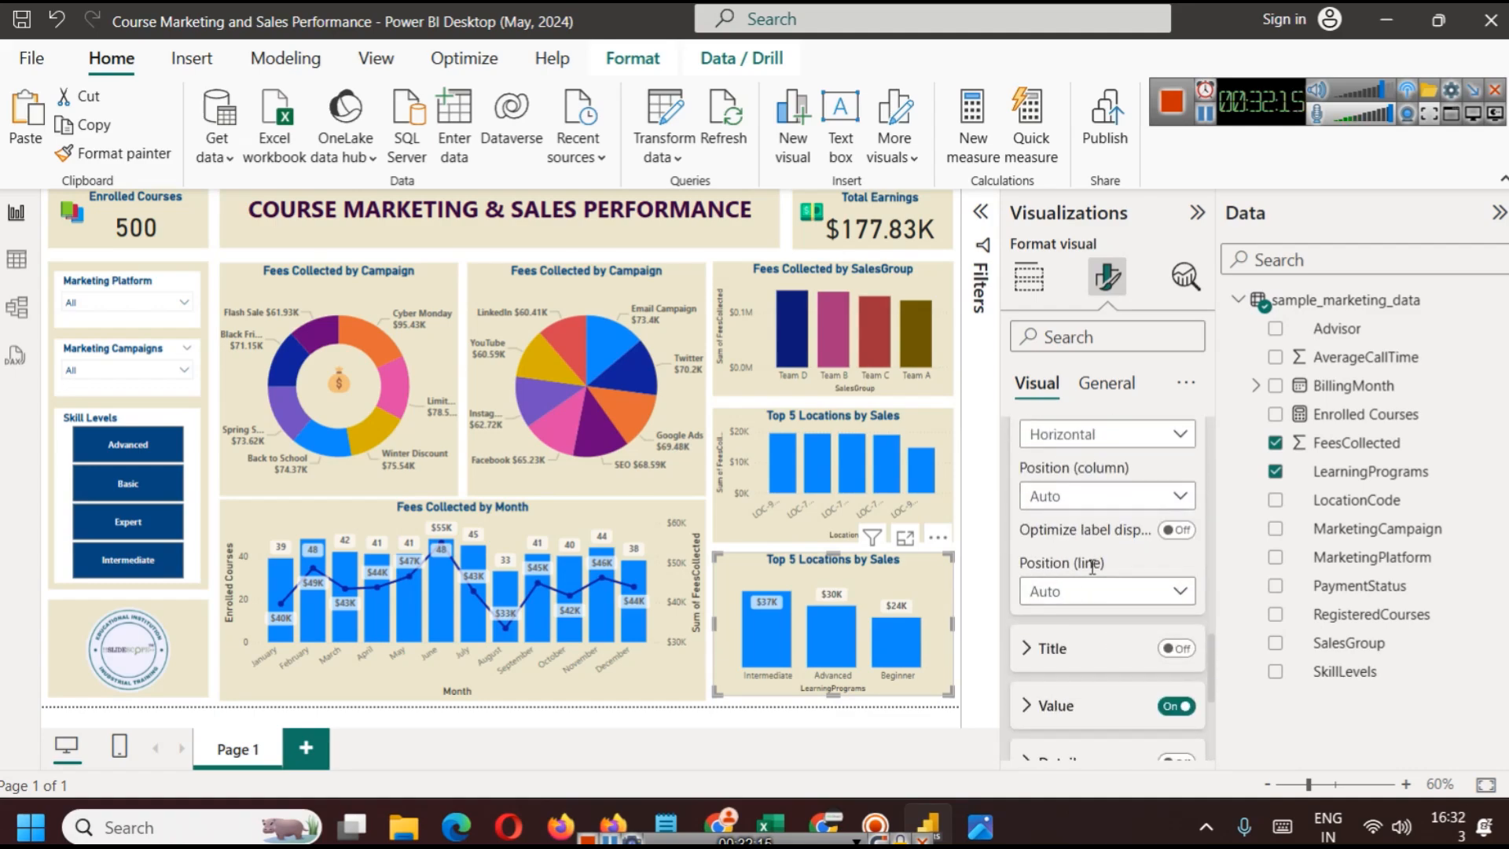
{"action": "scroll", "coordinate": [1105, 635], "scroll_direction": "down", "scroll_amount": 2}
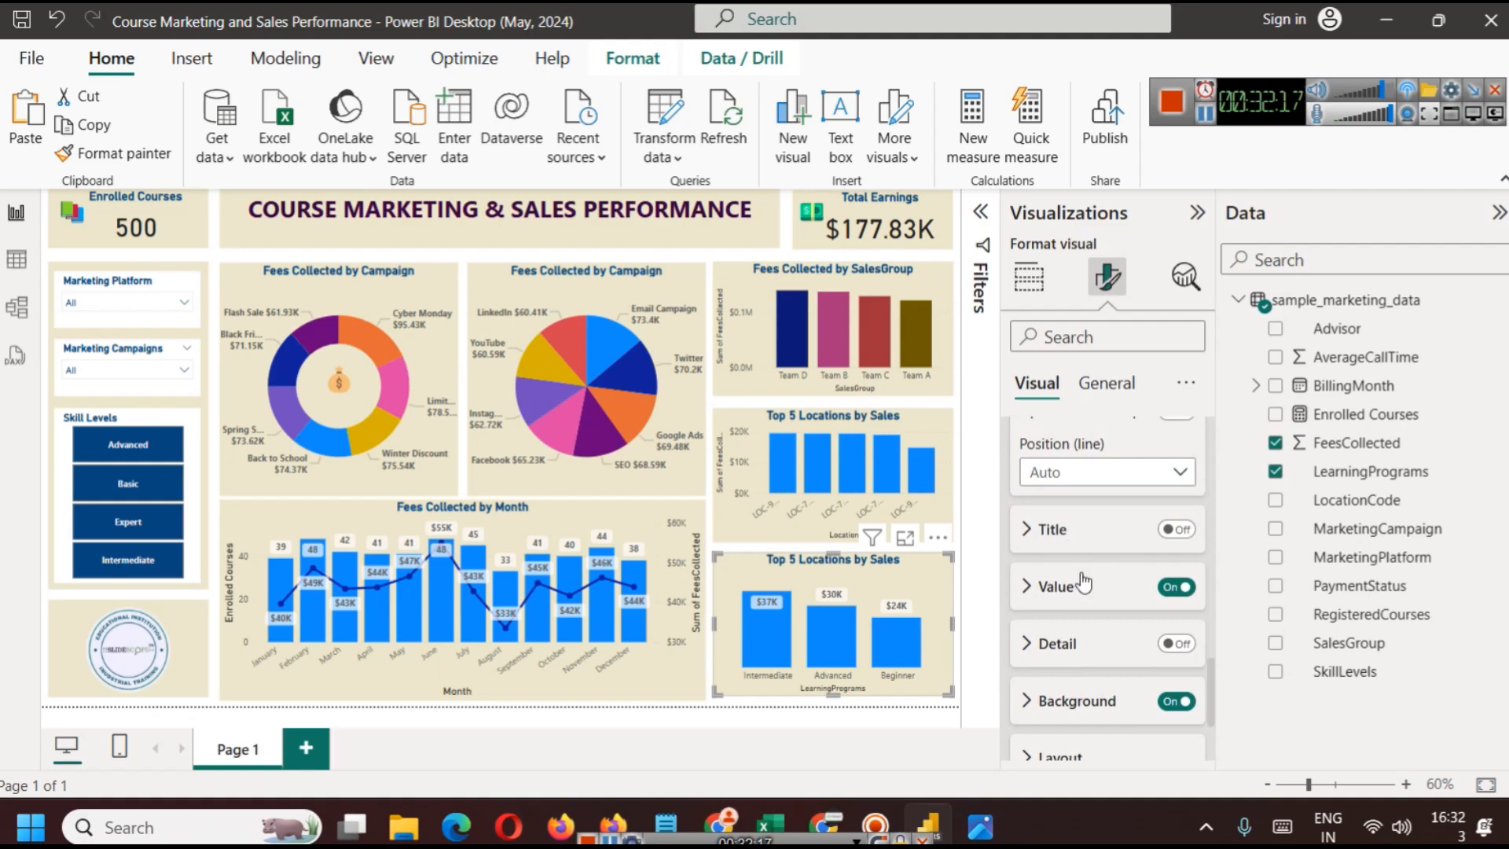
{"action": "left_click", "coordinate": [1055, 583]}
{"action": "scroll", "coordinate": [1124, 635], "scroll_direction": "down", "scroll_amount": 2}
{"action": "scroll", "coordinate": [1116, 609], "scroll_direction": "down", "scroll_amount": 2}
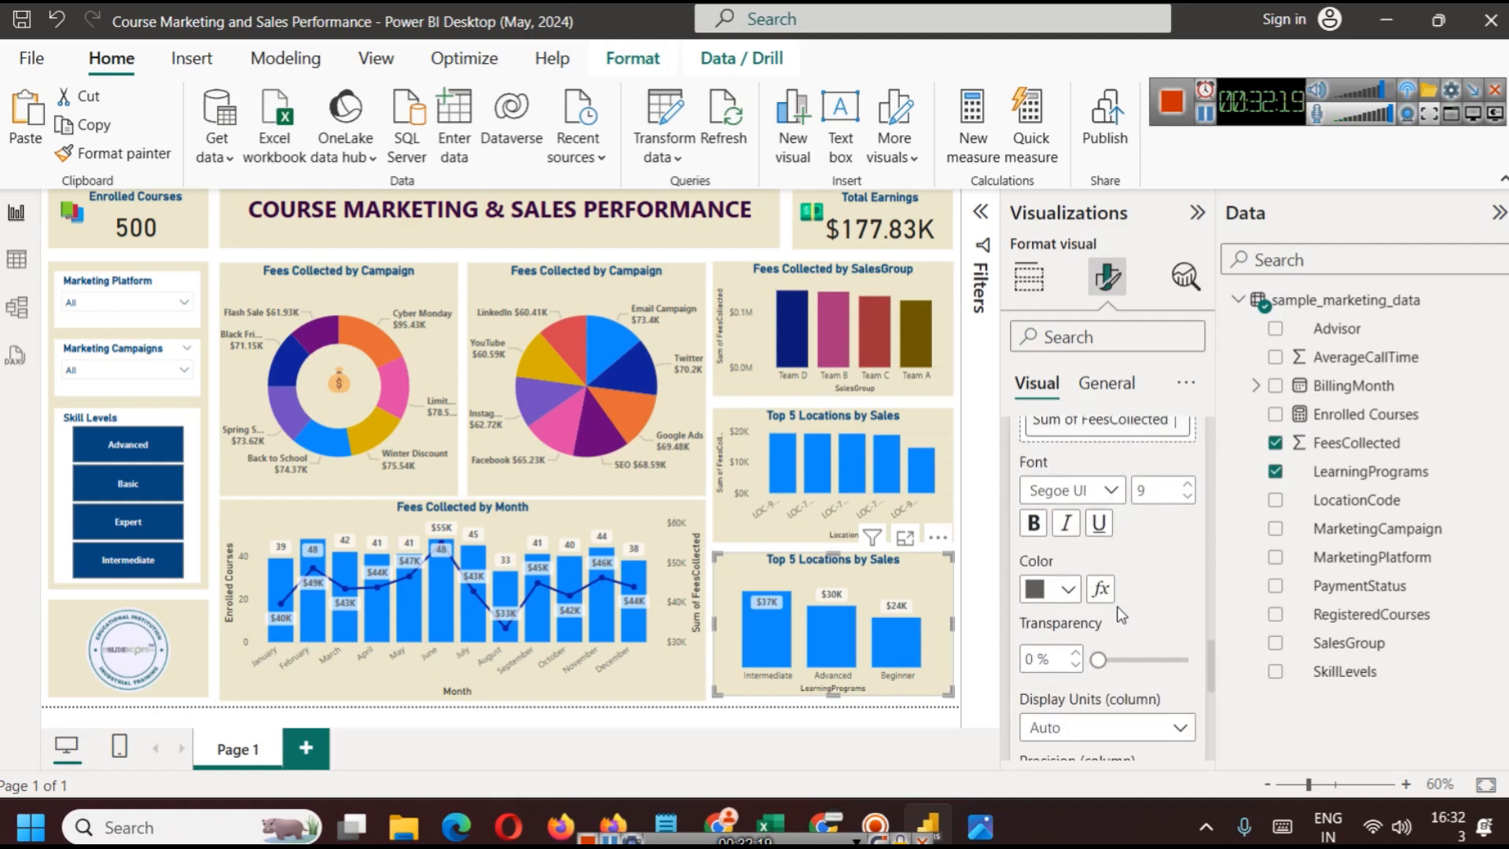
{"action": "scroll", "coordinate": [1129, 612], "scroll_direction": "down", "scroll_amount": 4}
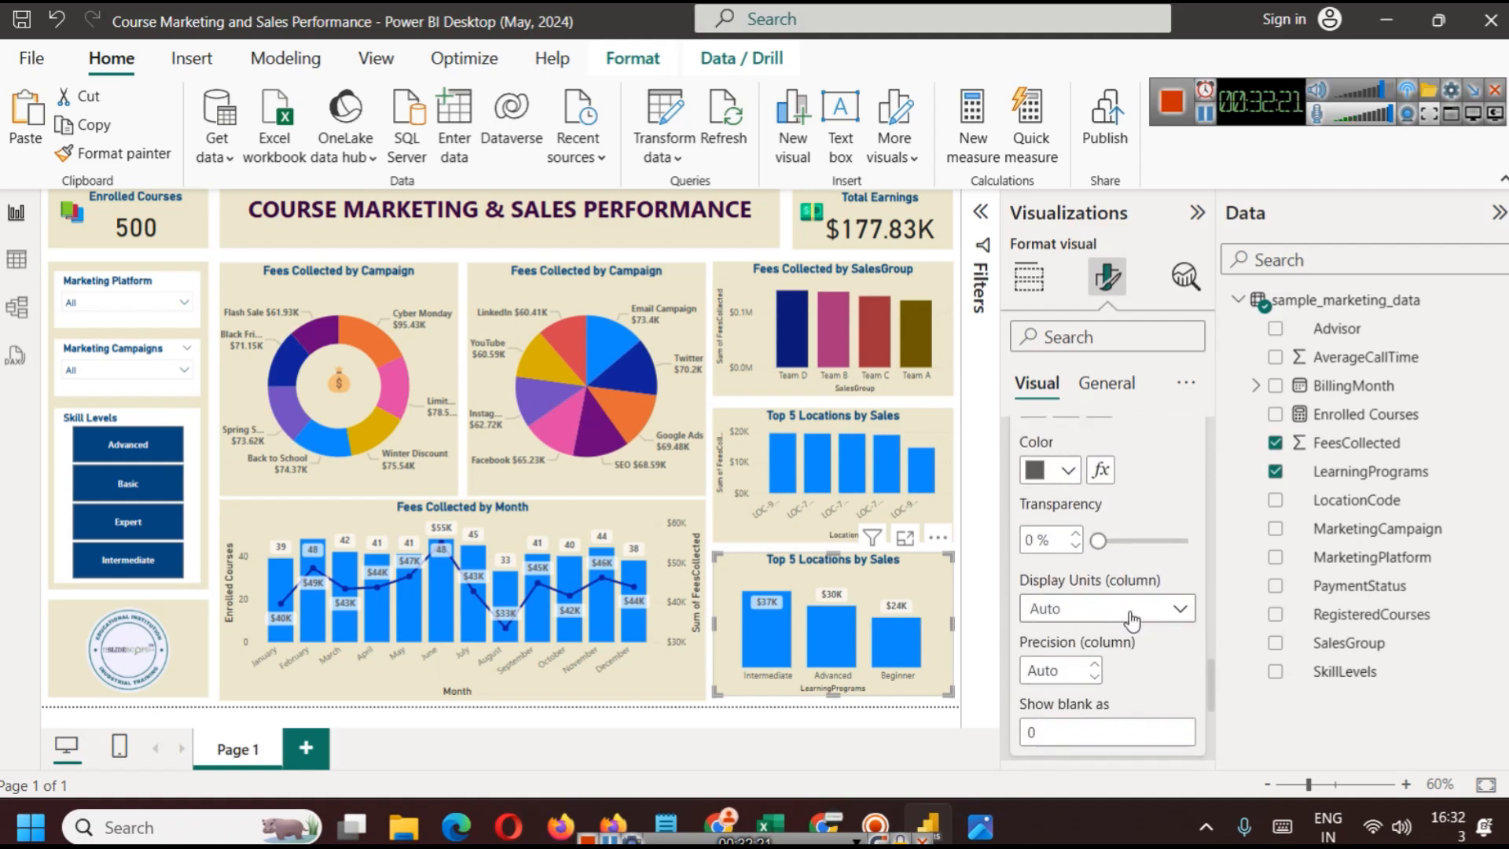
{"action": "scroll", "coordinate": [1129, 616], "scroll_direction": "up", "scroll_amount": 4}
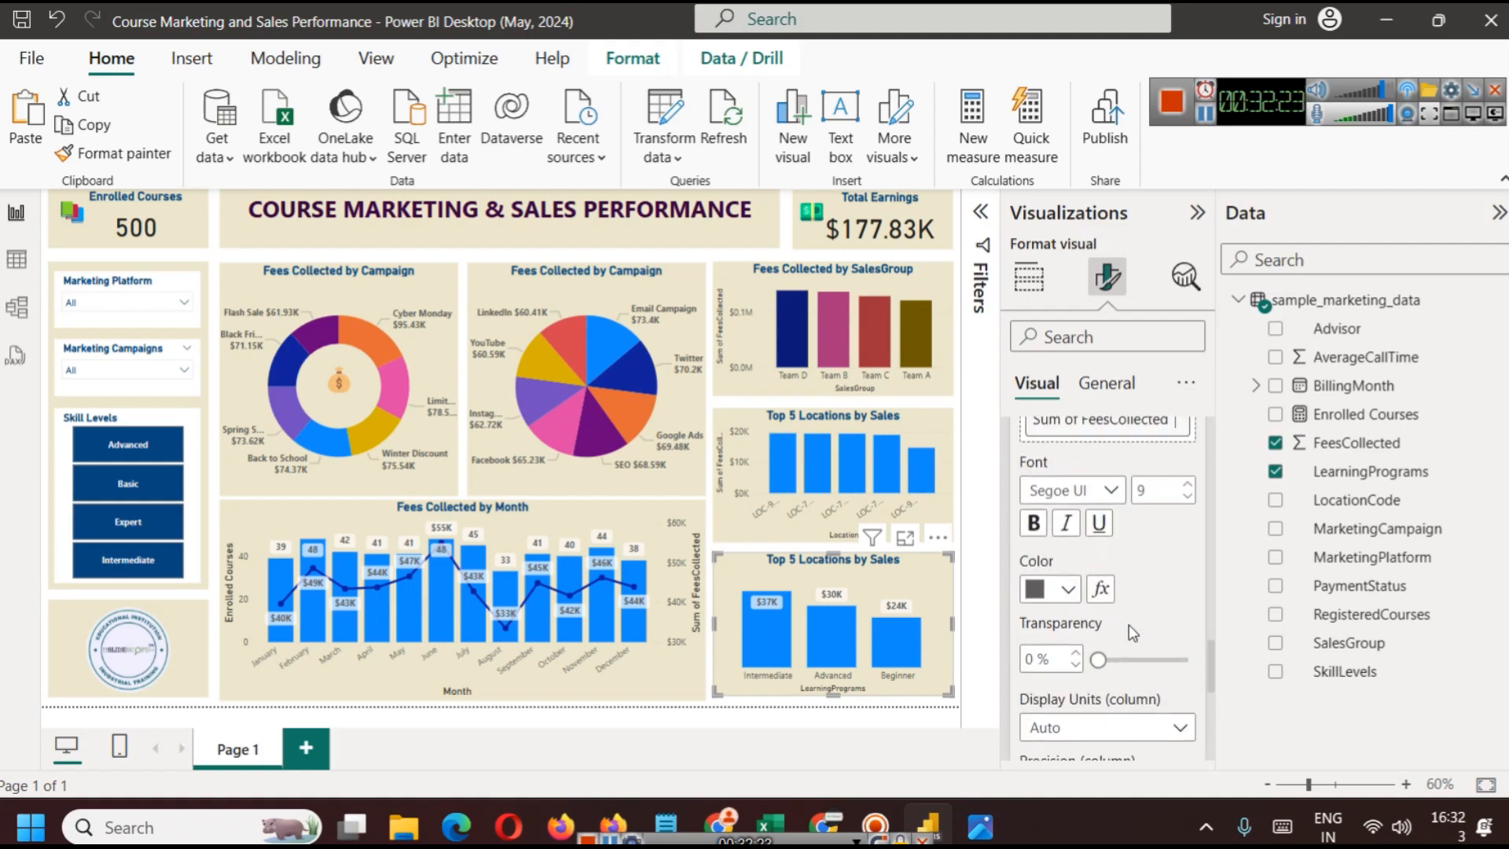
{"action": "left_click", "coordinate": [1034, 522]}
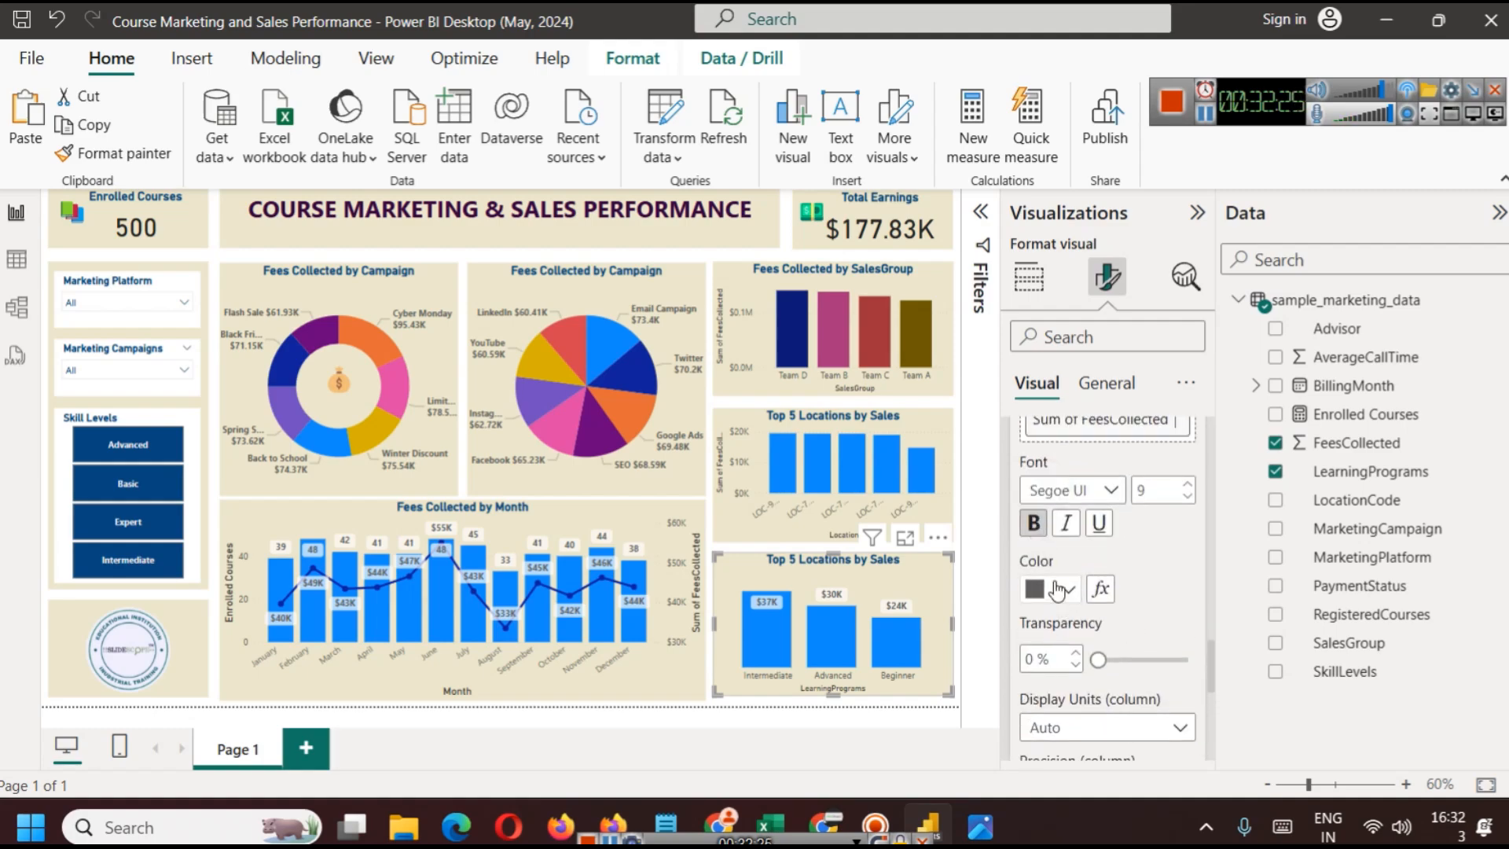
Set the data label values of the LearningPrograms chart to the recently used dark blue
{"action": "left_click", "coordinate": [1065, 589]}
{"action": "left_click", "coordinate": [1098, 494]}
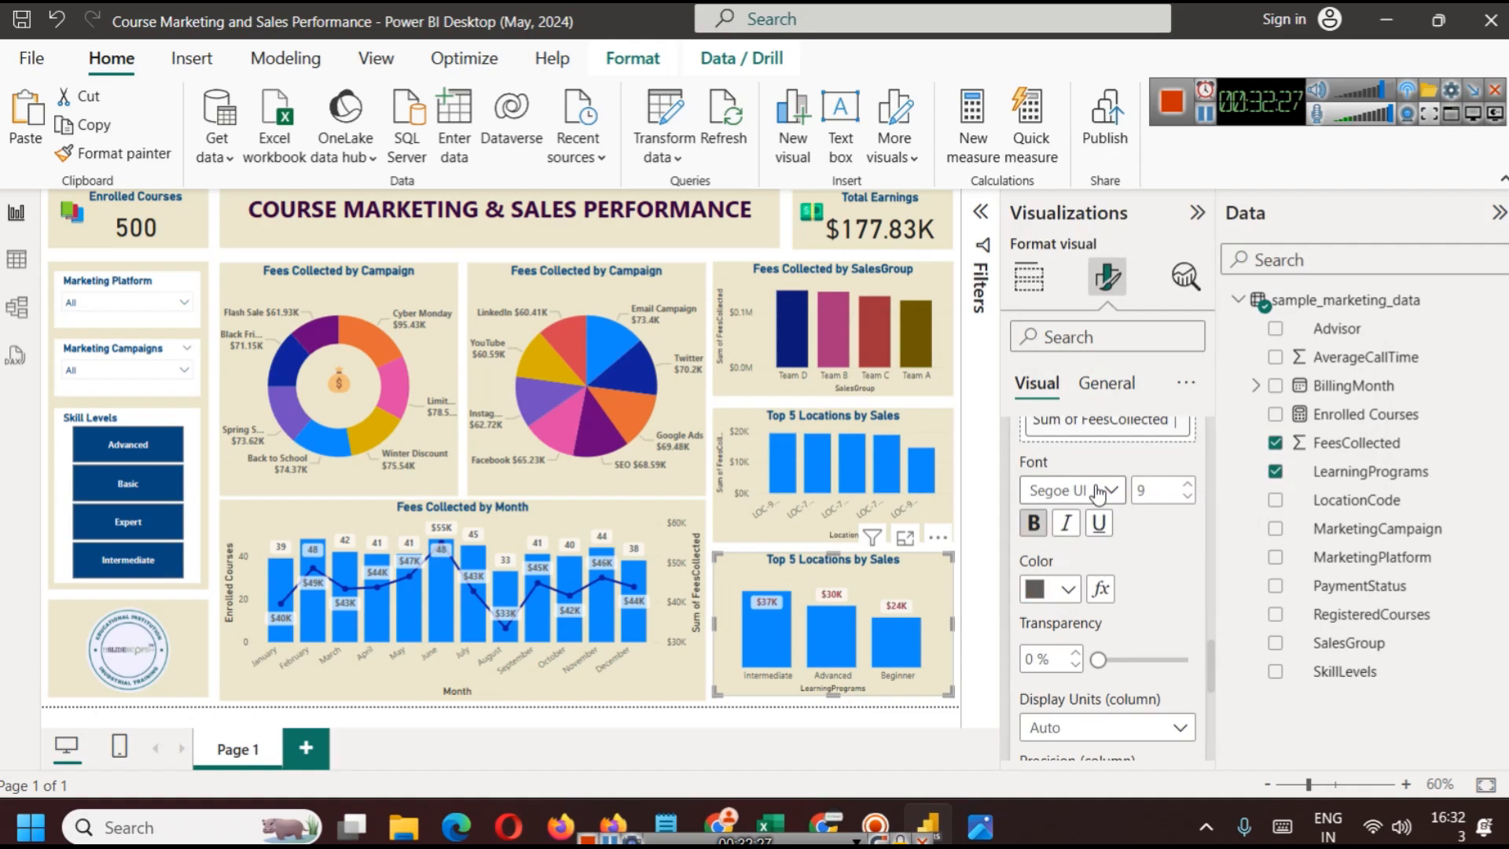
{"action": "left_click", "coordinate": [1068, 589]}
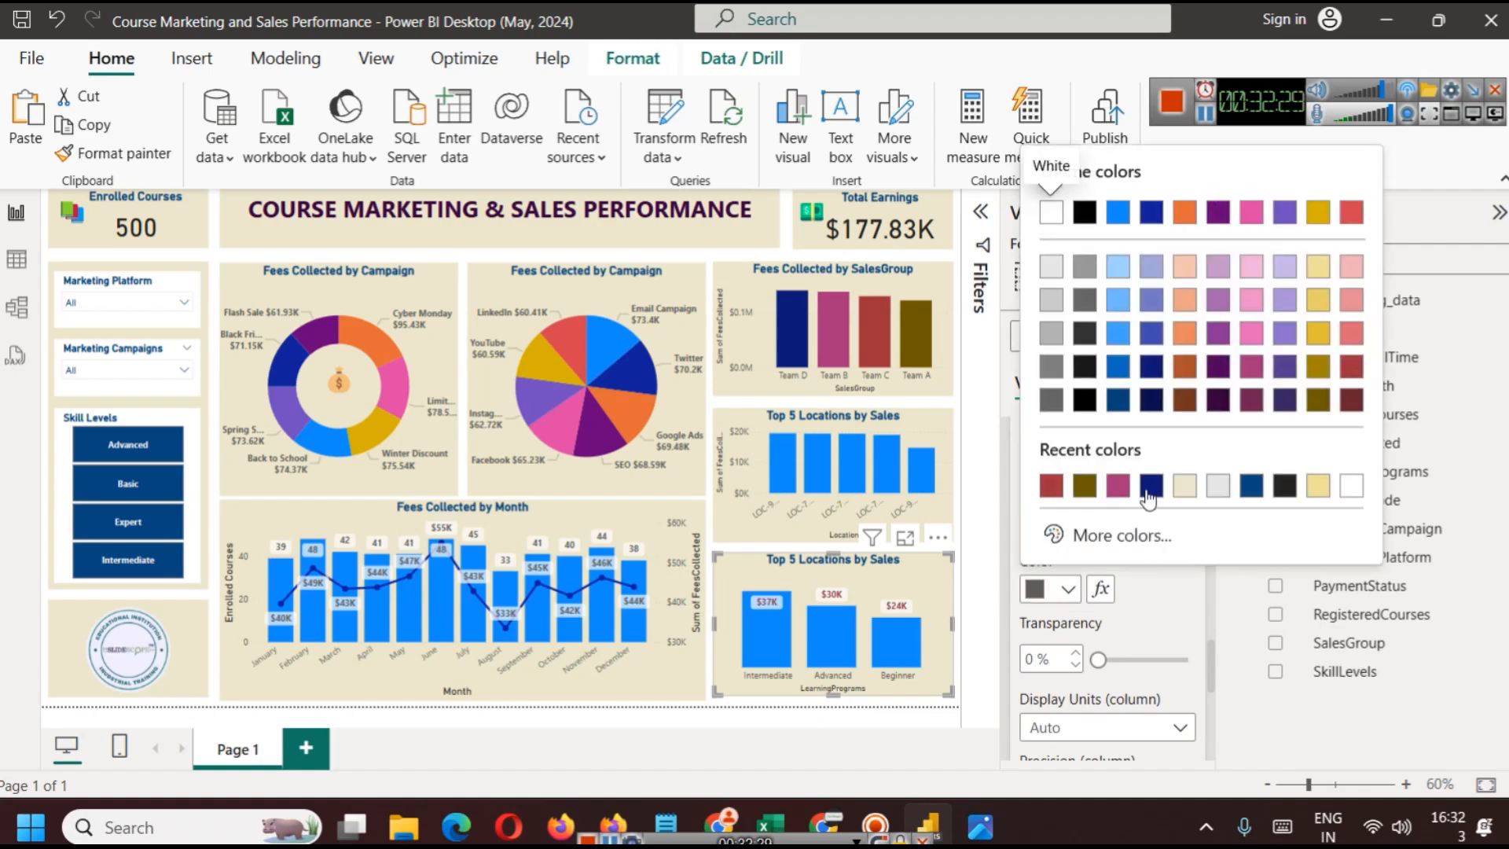
{"action": "left_click", "coordinate": [1150, 488]}
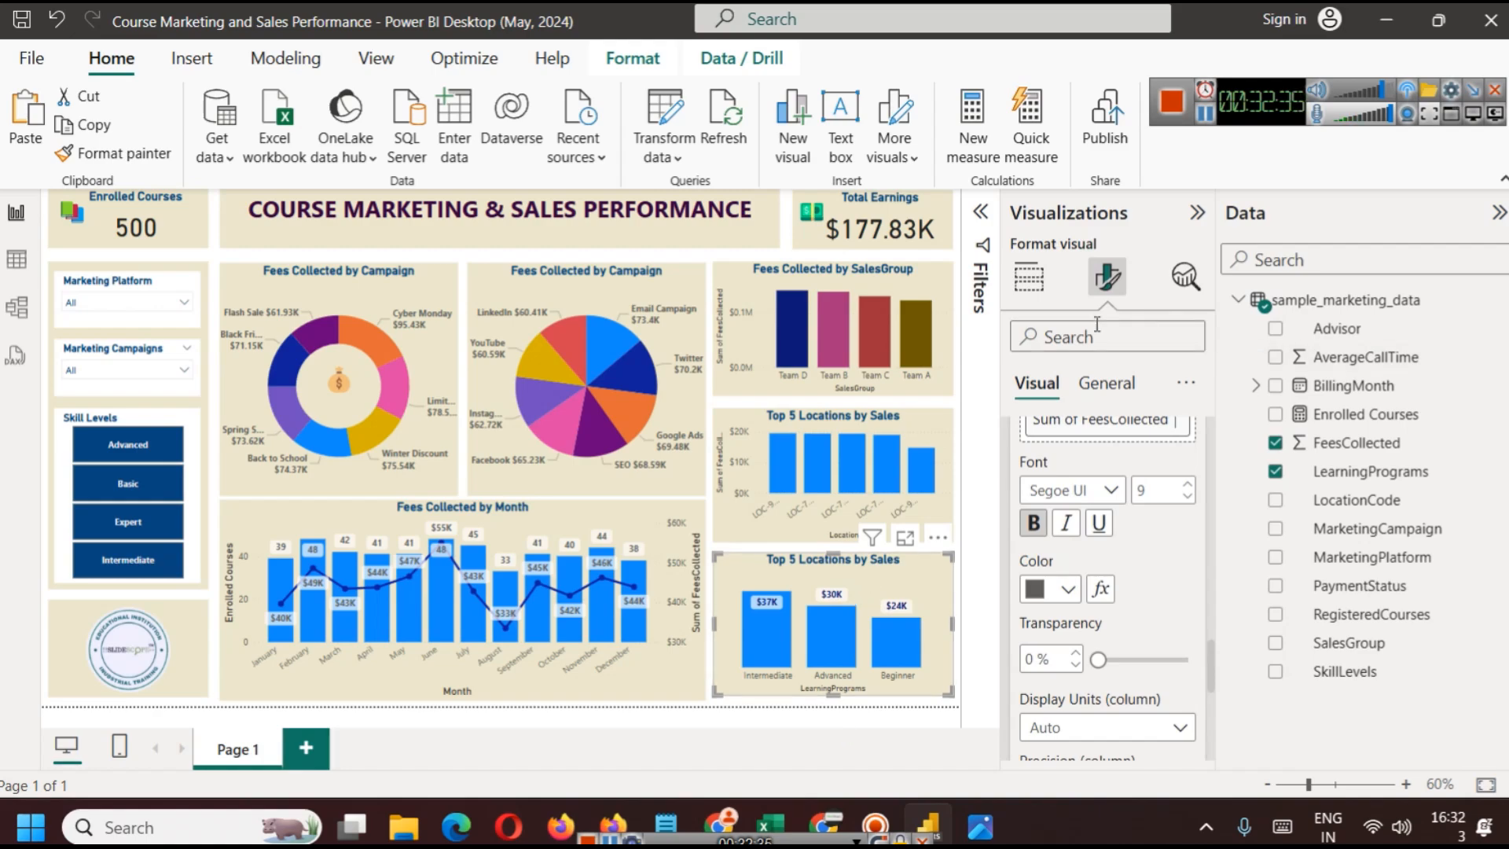
Retitle the LearningPrograms chart "Sales by Learning Programs"
{"action": "scroll", "coordinate": [1125, 525], "scroll_direction": "up", "scroll_amount": 10}
{"action": "scroll", "coordinate": [1124, 521], "scroll_direction": "up", "scroll_amount": 3}
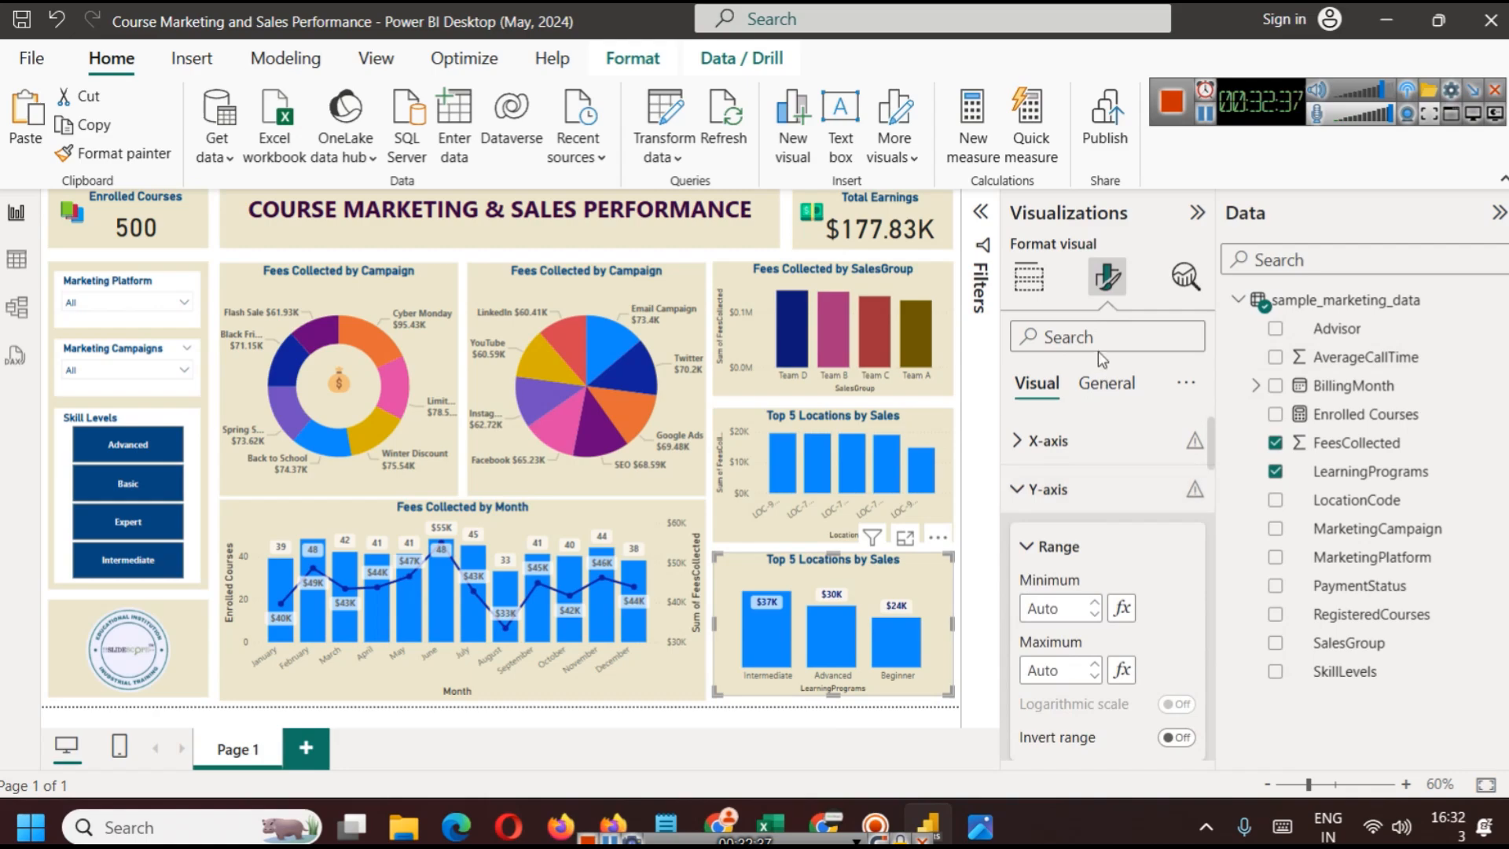
{"action": "left_click", "coordinate": [1105, 384]}
{"action": "left_click", "coordinate": [1087, 496]}
{"action": "left_click", "coordinate": [1094, 608]}
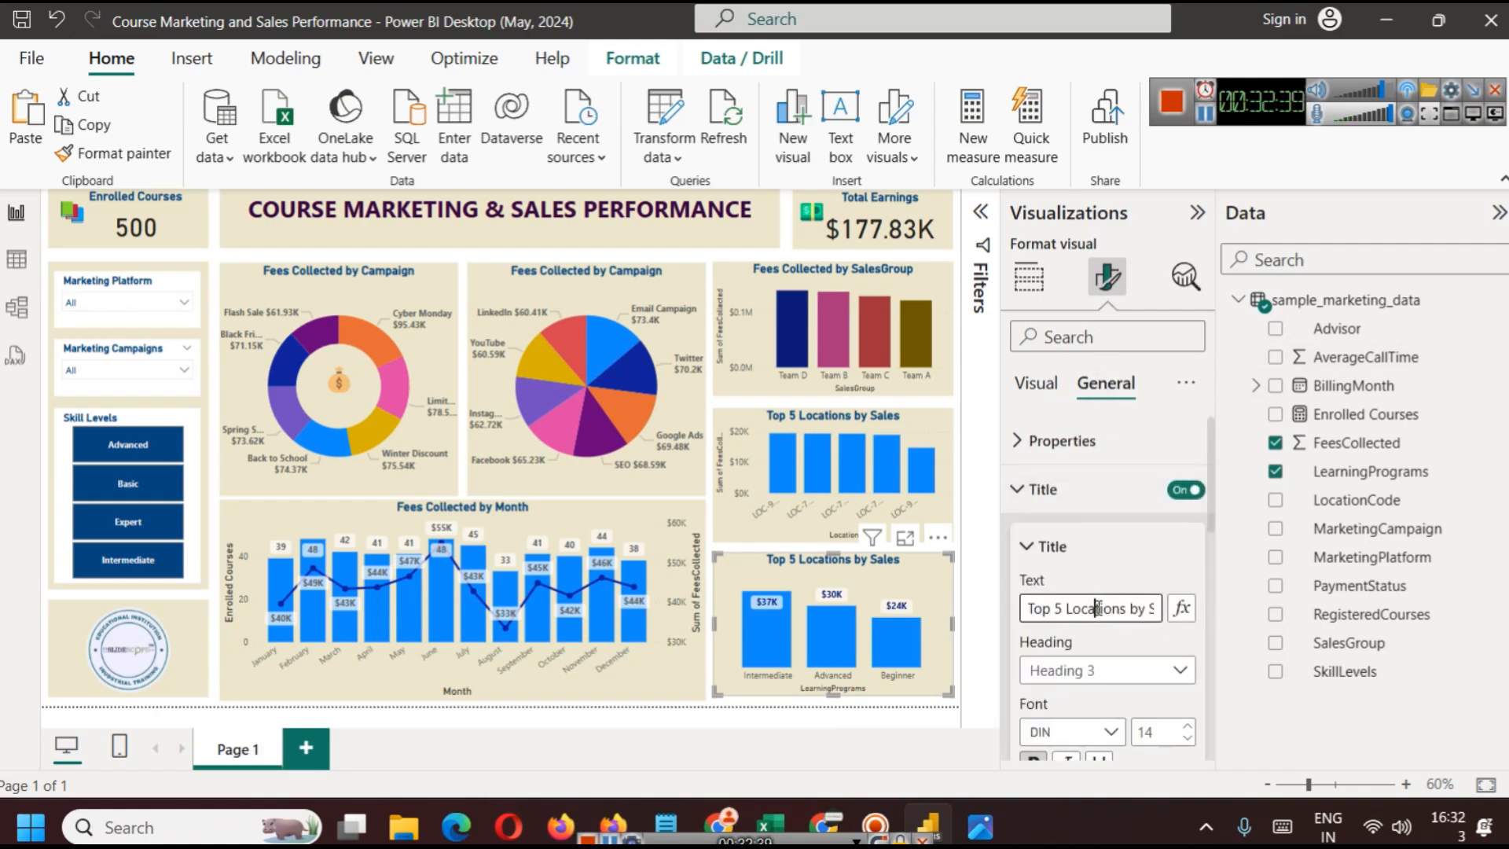
{"action": "key", "text": "ctrl+a"}
{"action": "type", "text": "Fe"}
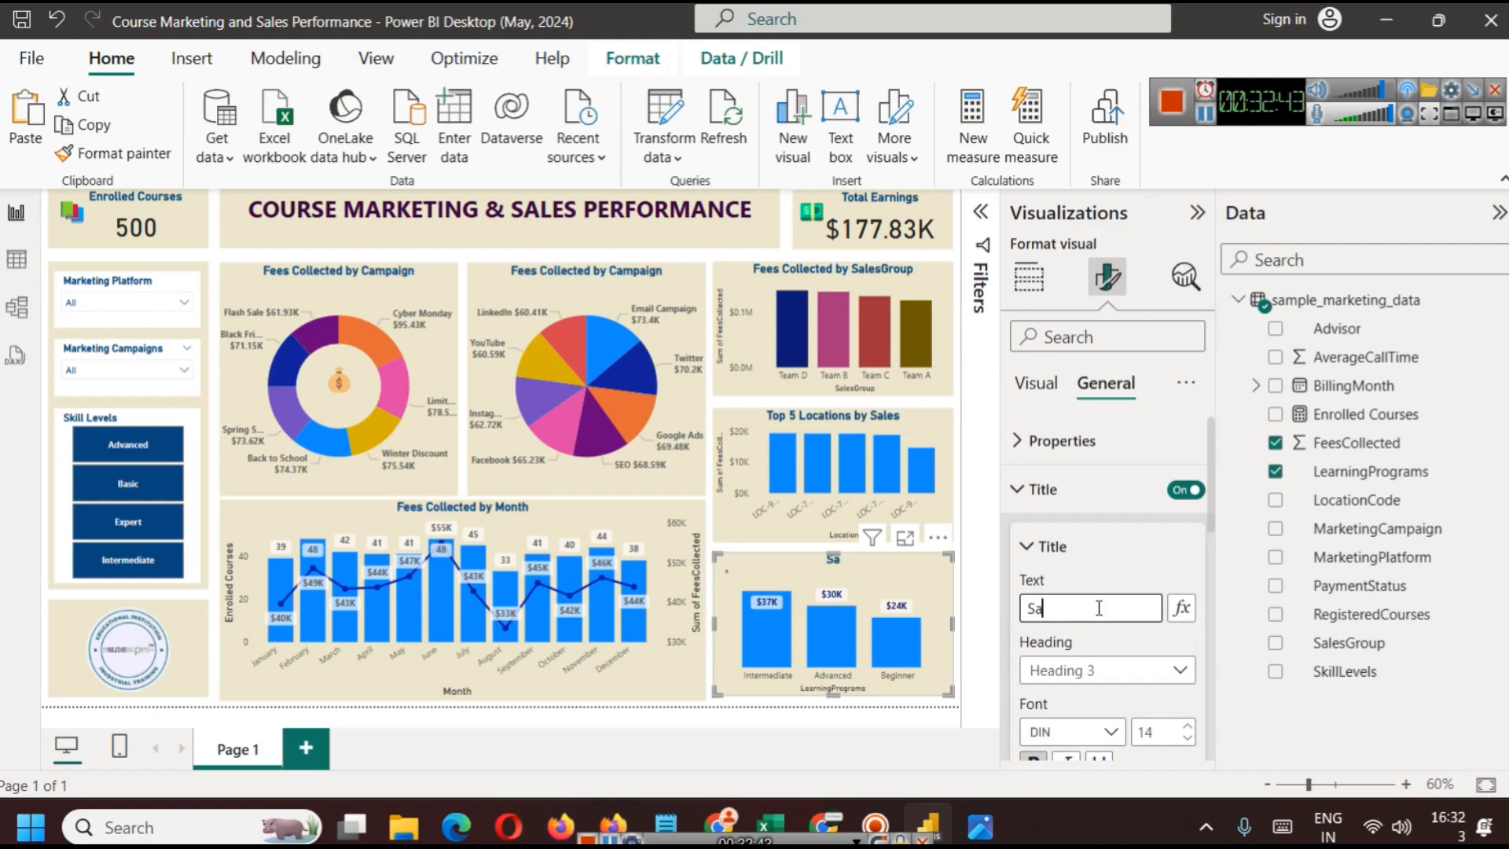
{"action": "type", "text": "les by Learning Programs"}
Extend the bottom edge of the Sales by Learning Programs chart slightly downward and deselect it
{"action": "left_click", "coordinate": [865, 703]}
{"action": "left_click_drag", "start_coordinate": [837, 695], "coordinate": [837, 699]}
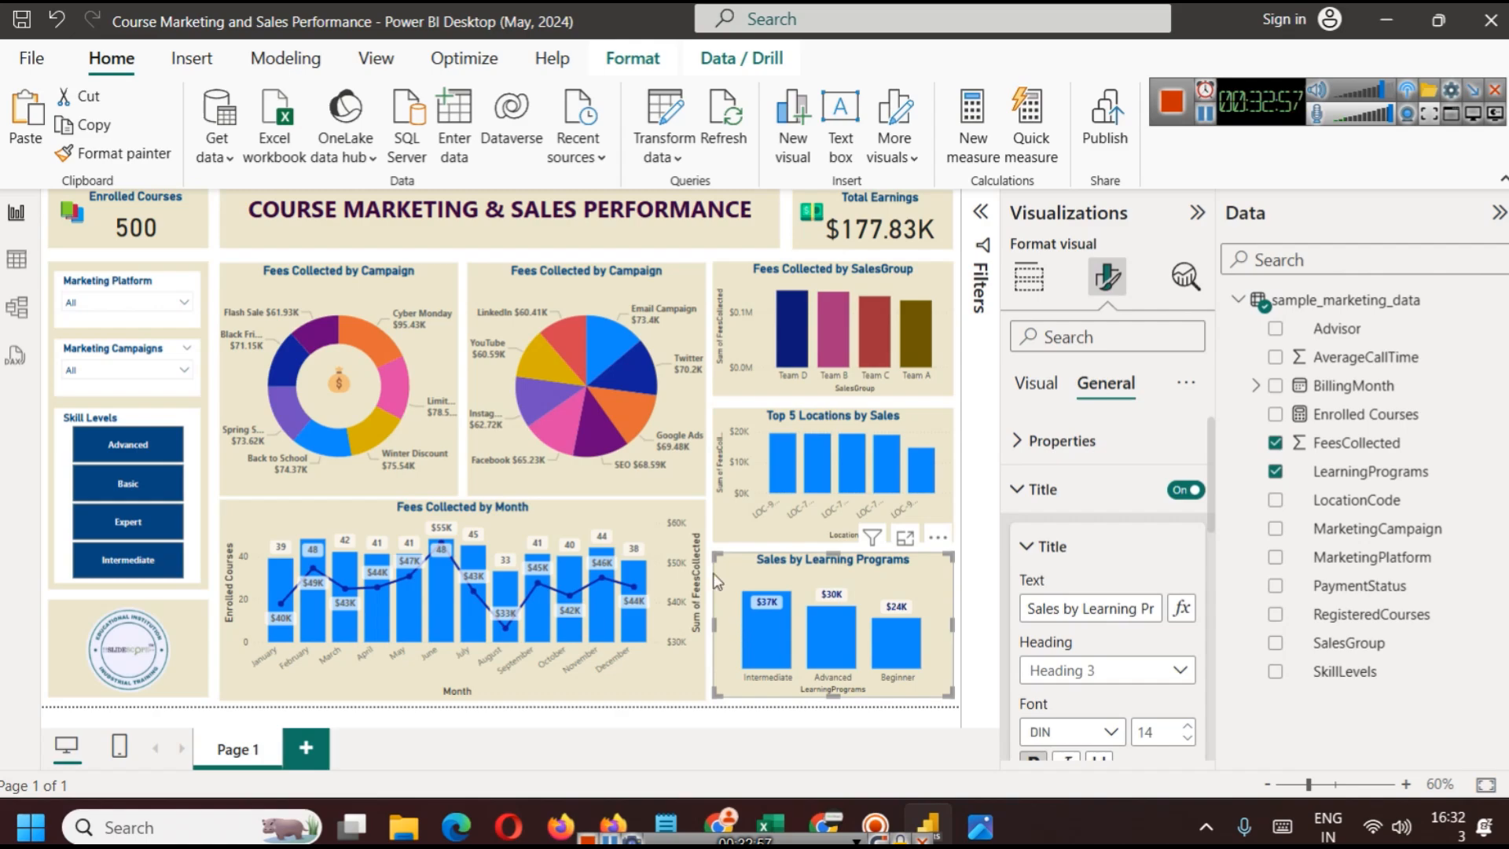
{"action": "left_click", "coordinate": [706, 509]}
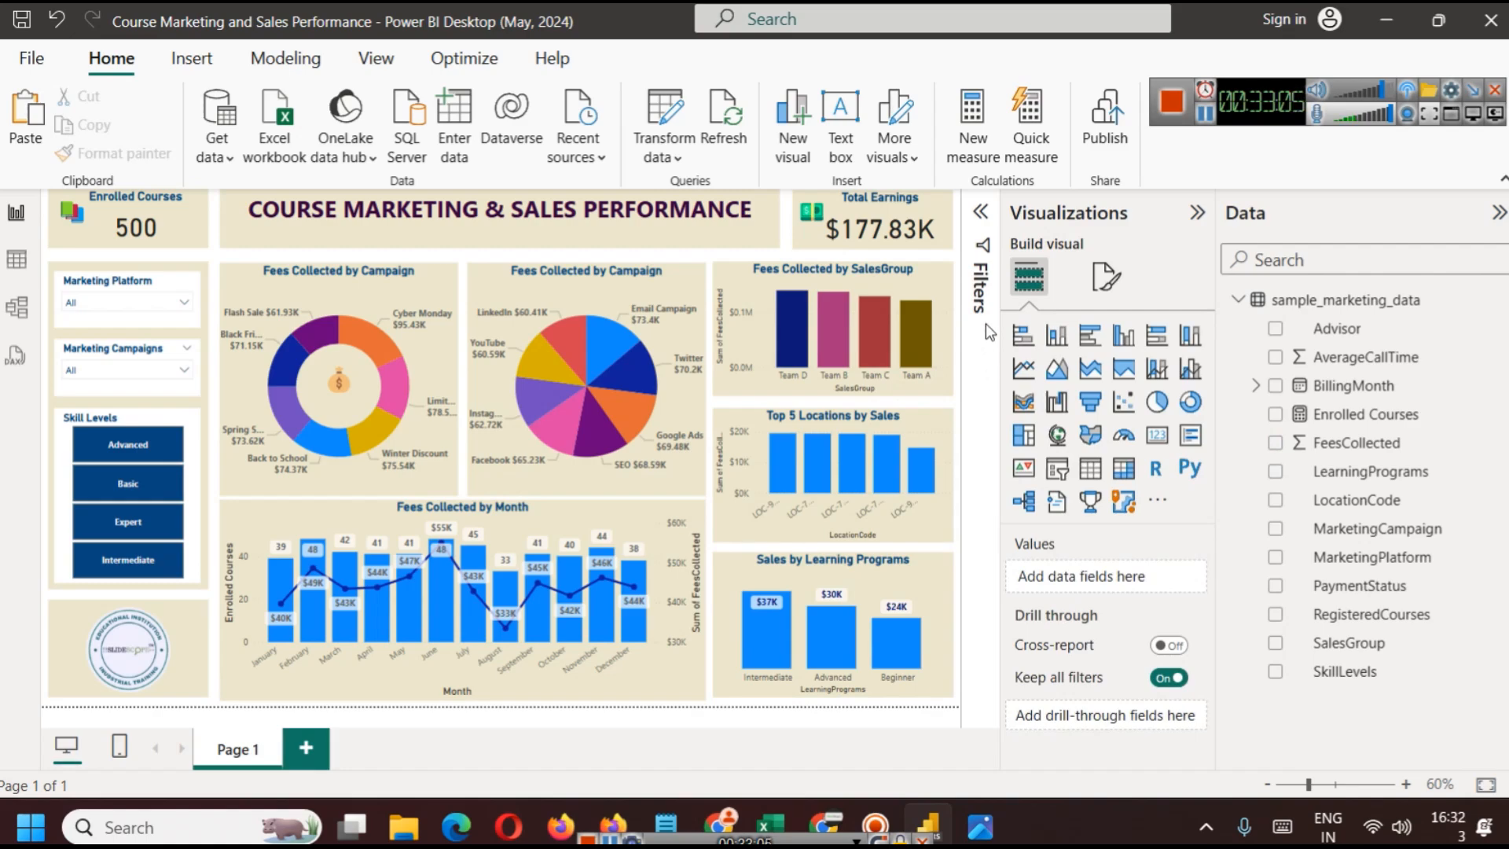
Save the report and collapse the Visualizations and Data panes and the ribbon to enlarge the dashboard
{"action": "key", "text": "ctrl+s"}
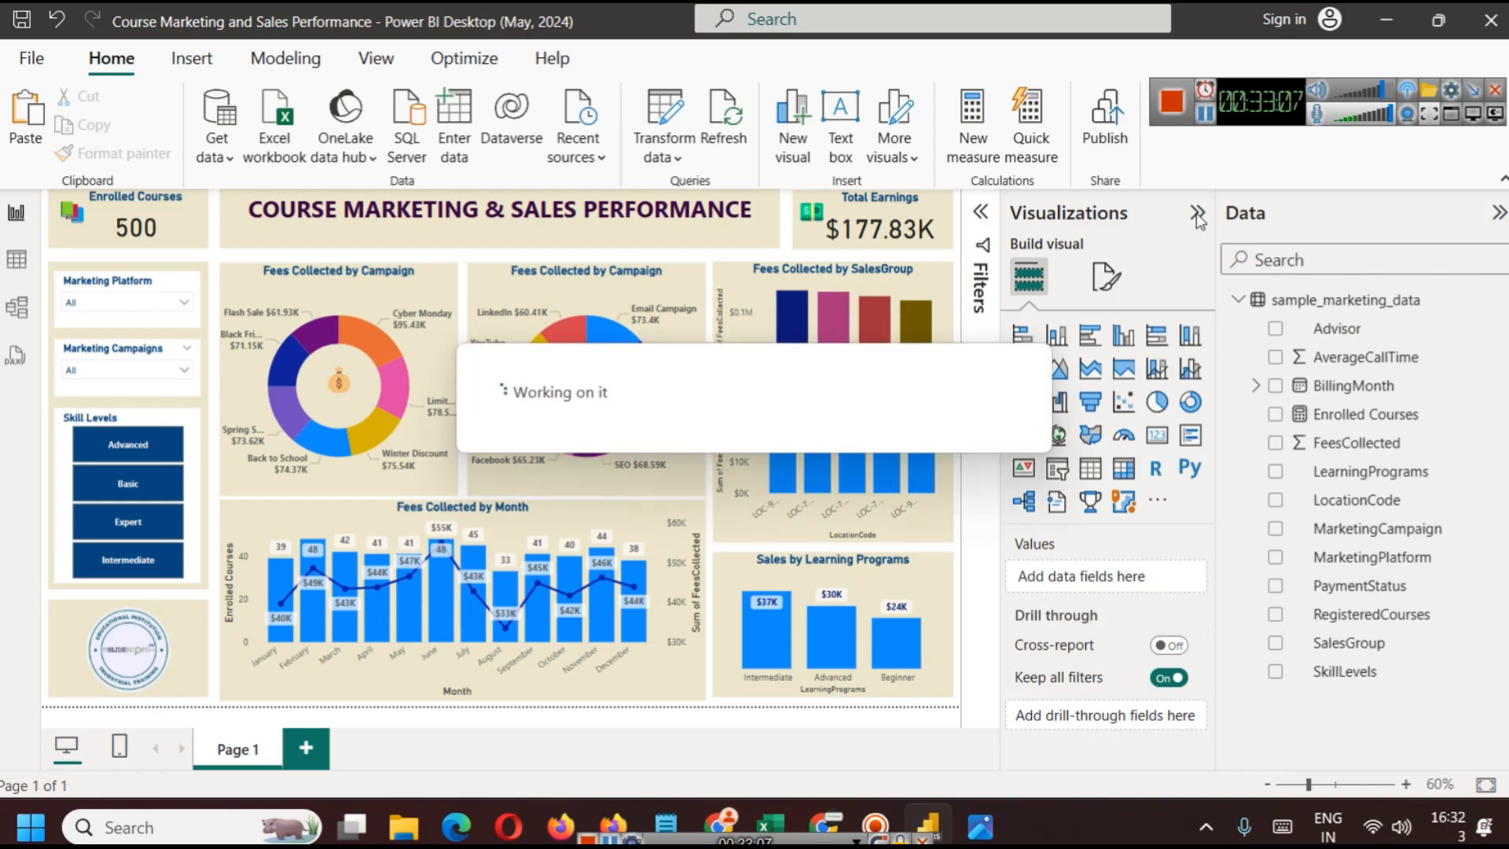
{"action": "left_click", "coordinate": [1196, 213]}
{"action": "left_click", "coordinate": [1498, 213]}
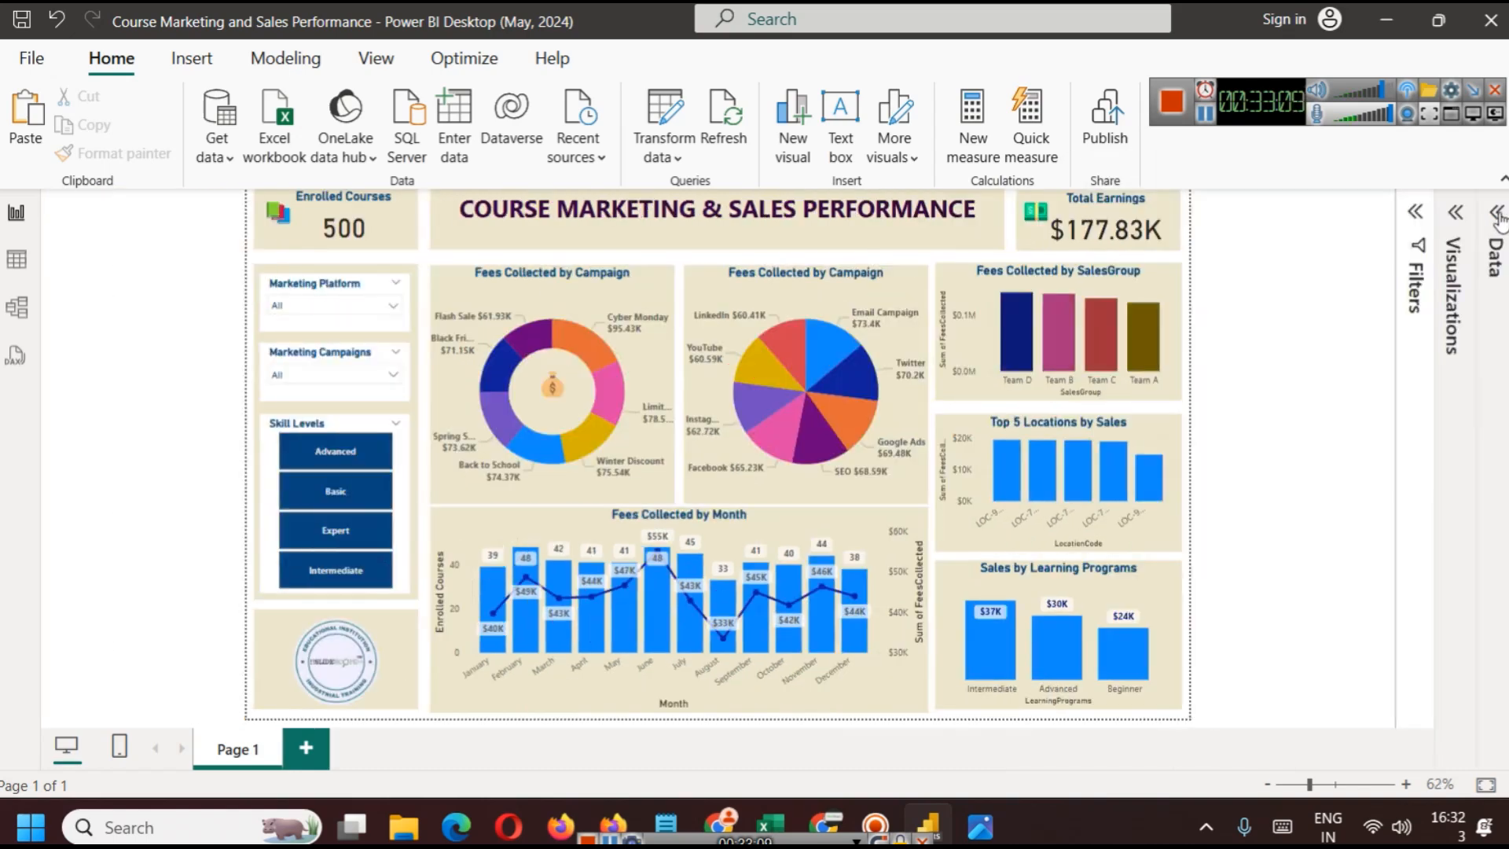
{"action": "left_click", "coordinate": [1502, 179]}
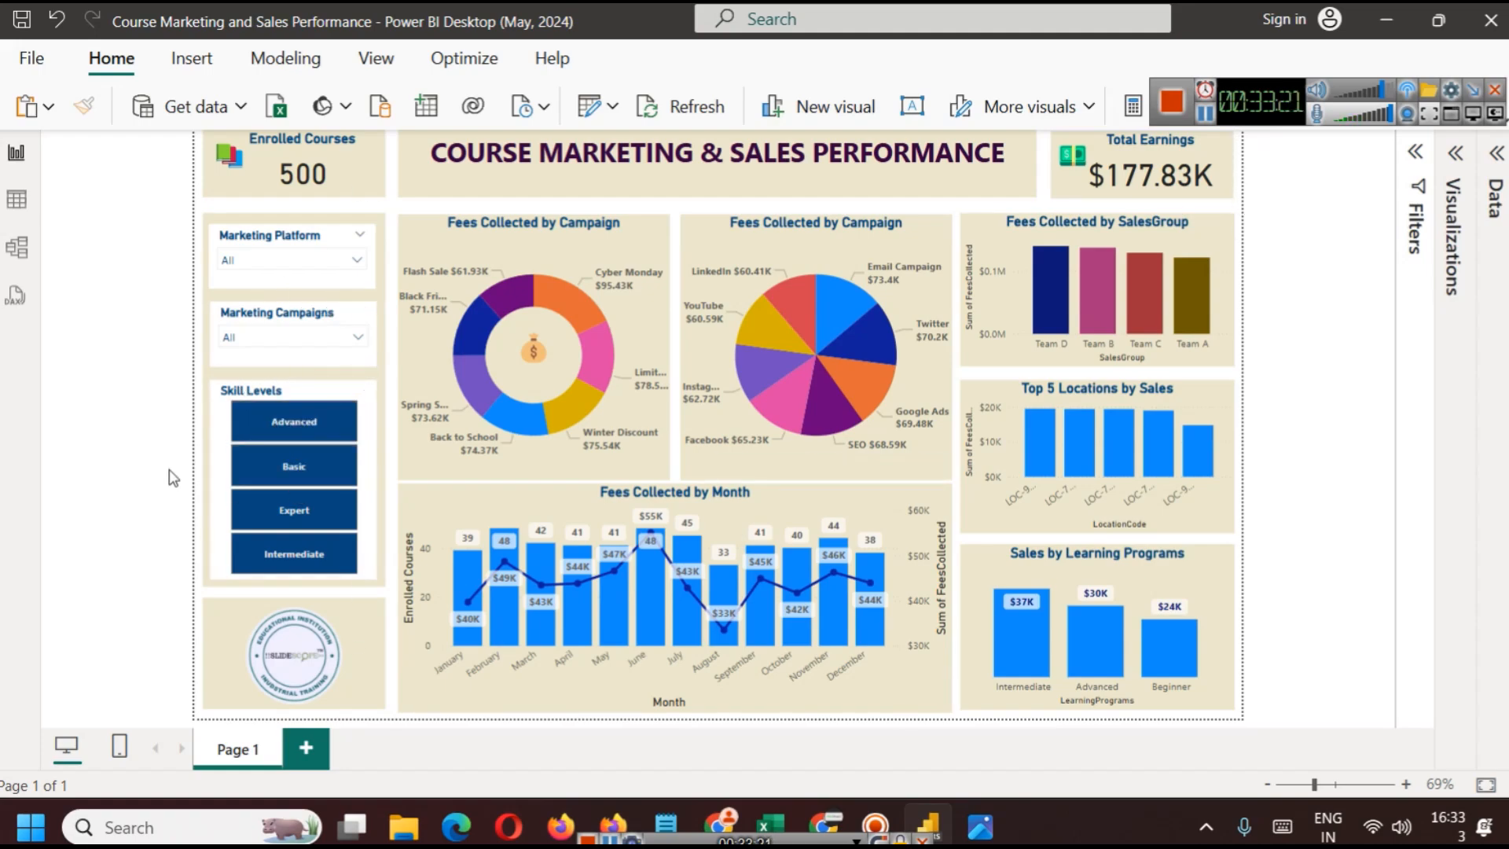
{"action": "mouse_move", "coordinate": [1148, 282]}
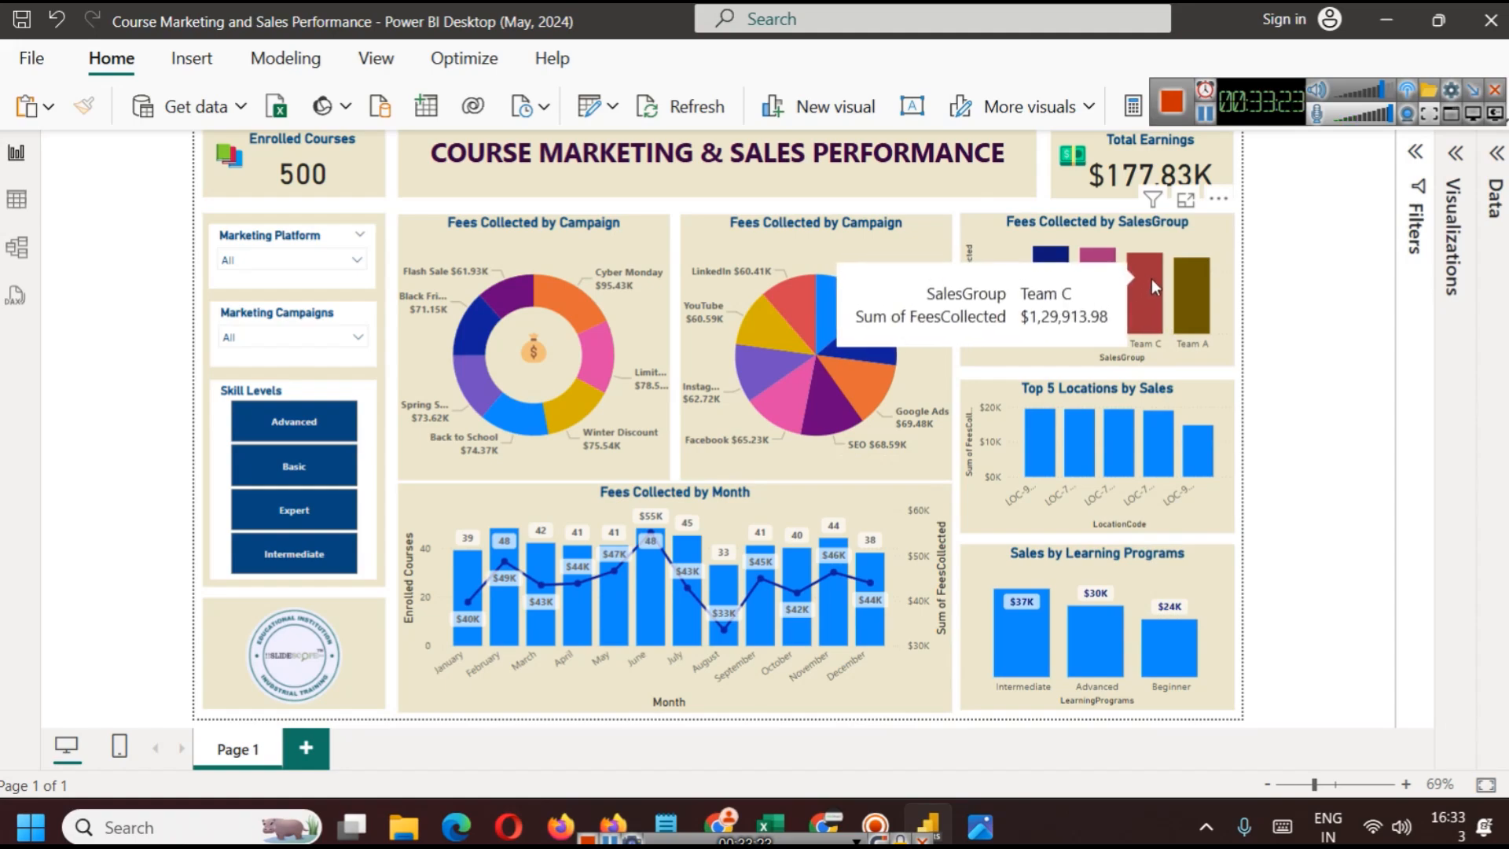